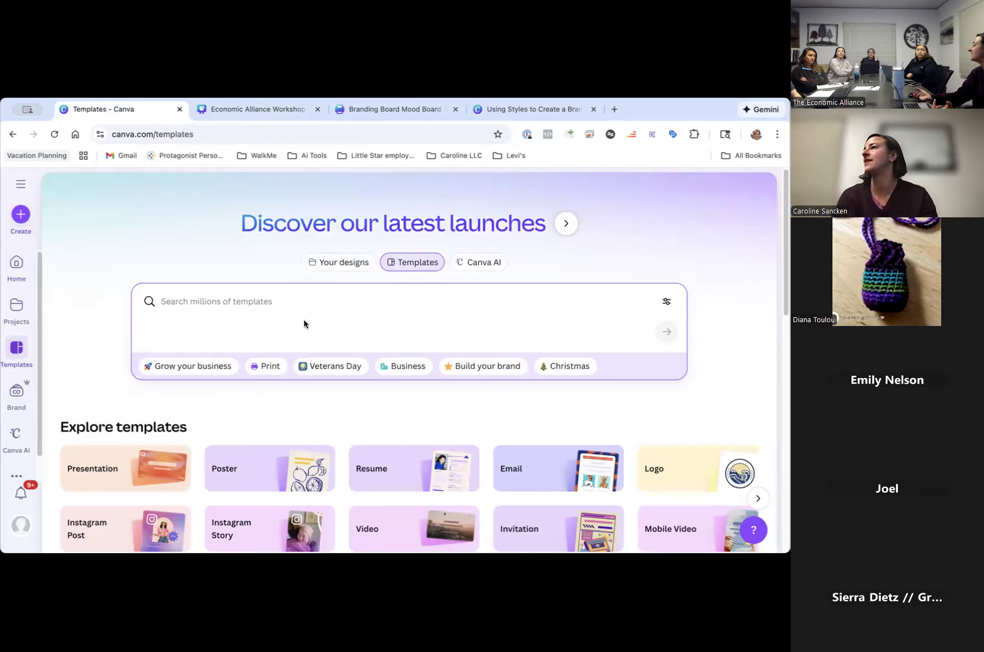
Search the templates for "annual report" and look through the resulting designs.
text(ann)
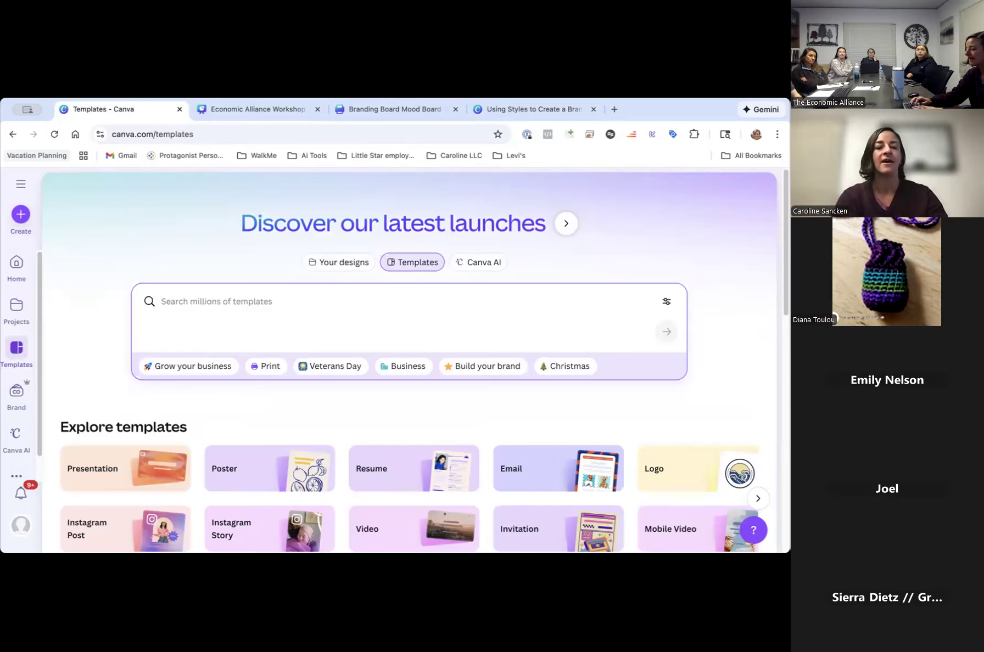
text(ual re)
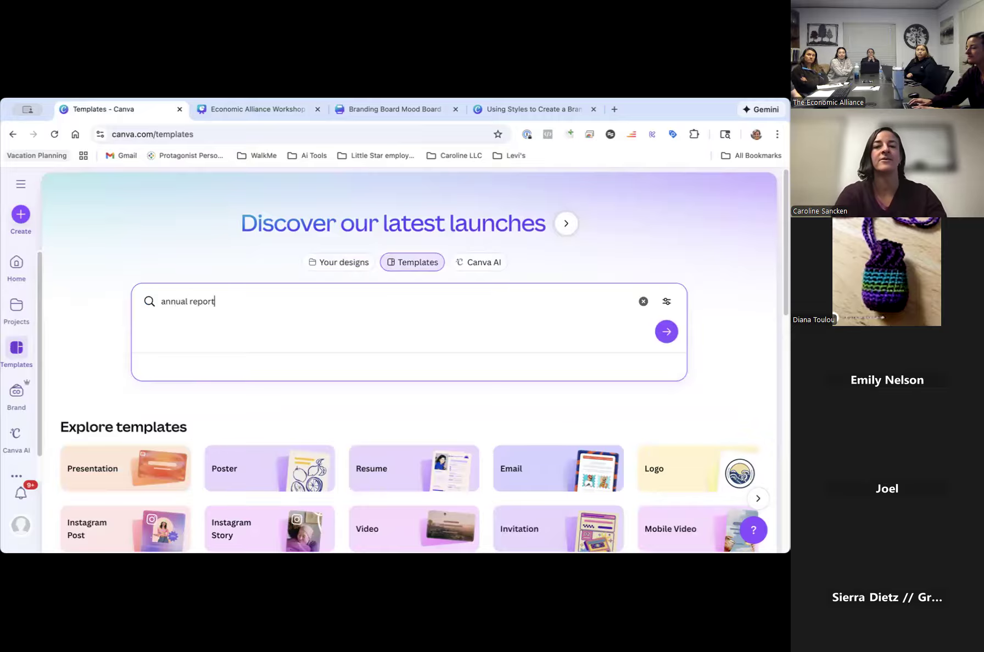
text(port)
key(Return)
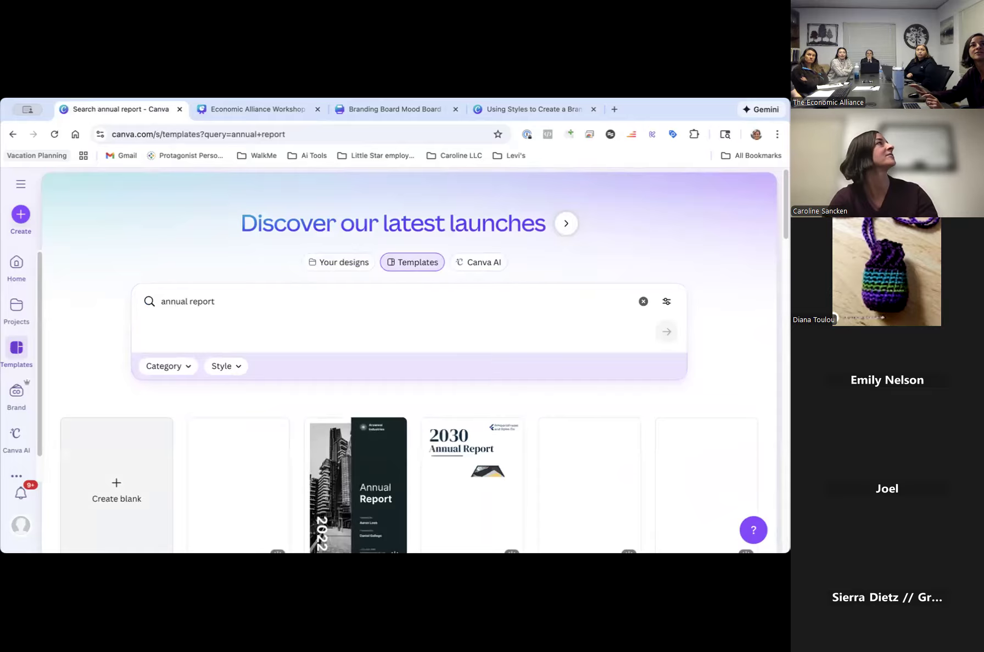
scroll(322, 330, down, 1)
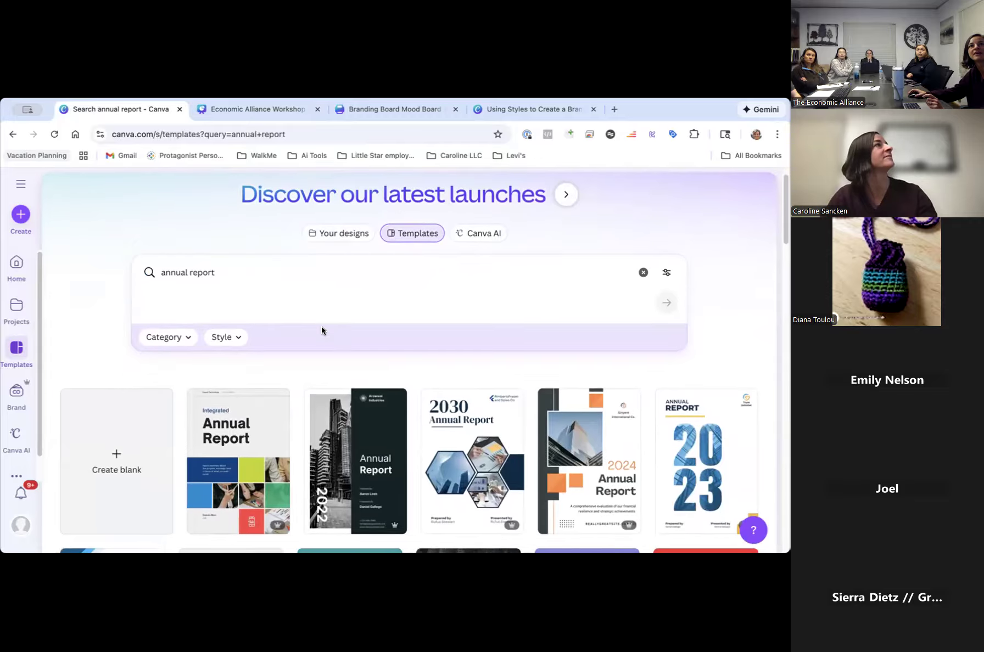
scroll(322, 330, down, 3)
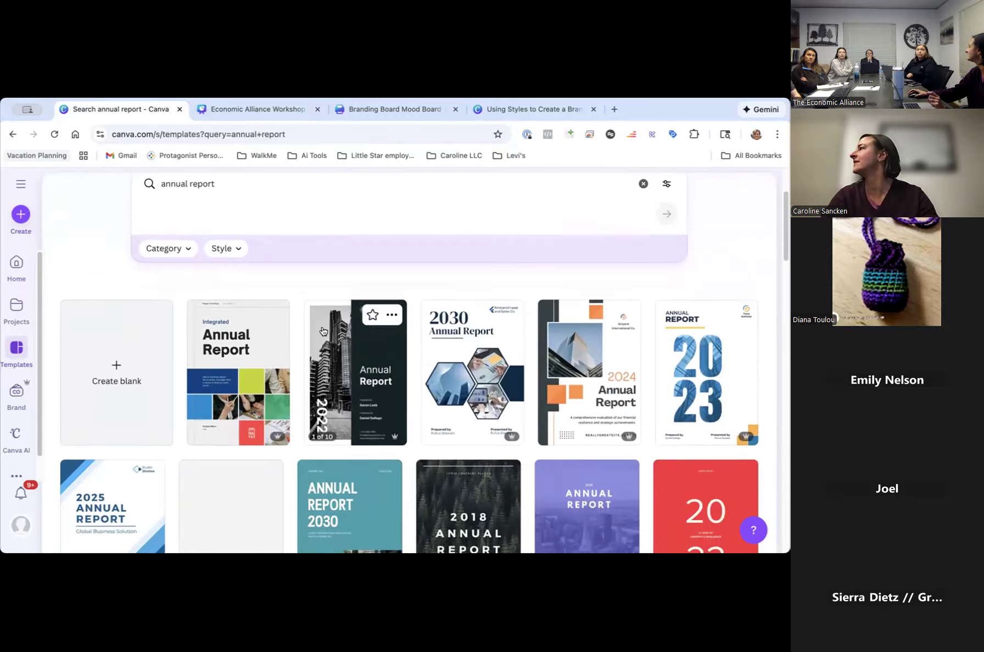
scroll(323, 331, down, 4)
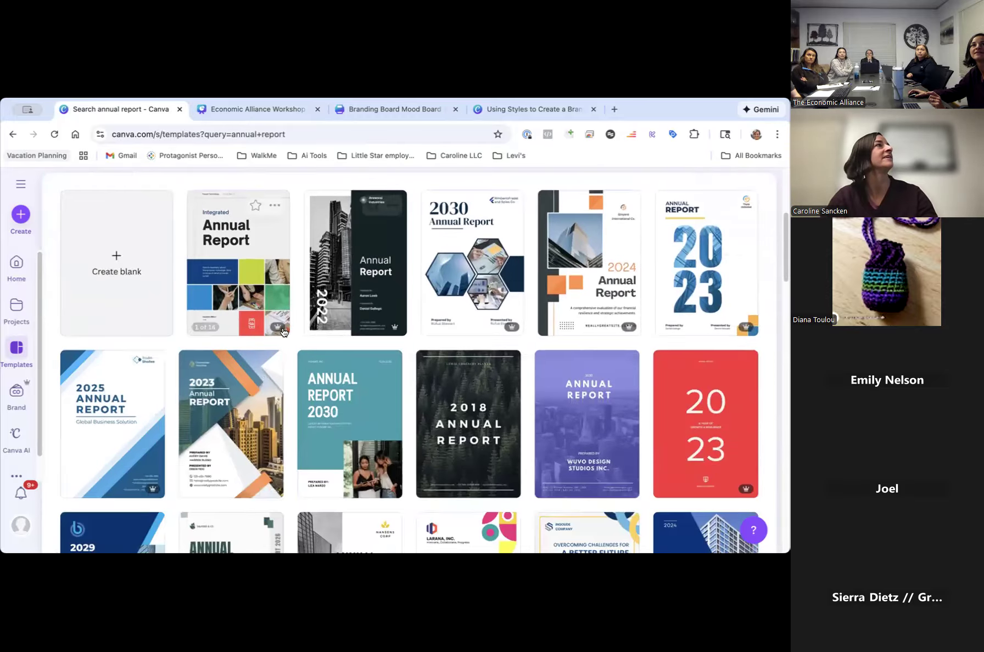
scroll(283, 332, down, 1)
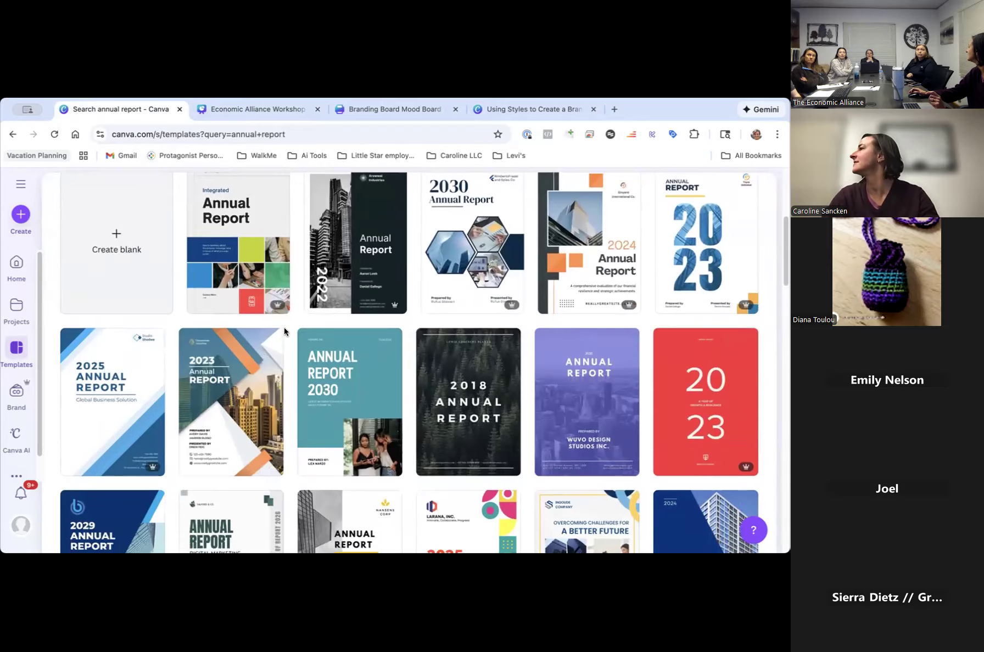
scroll(284, 327, up, 5)
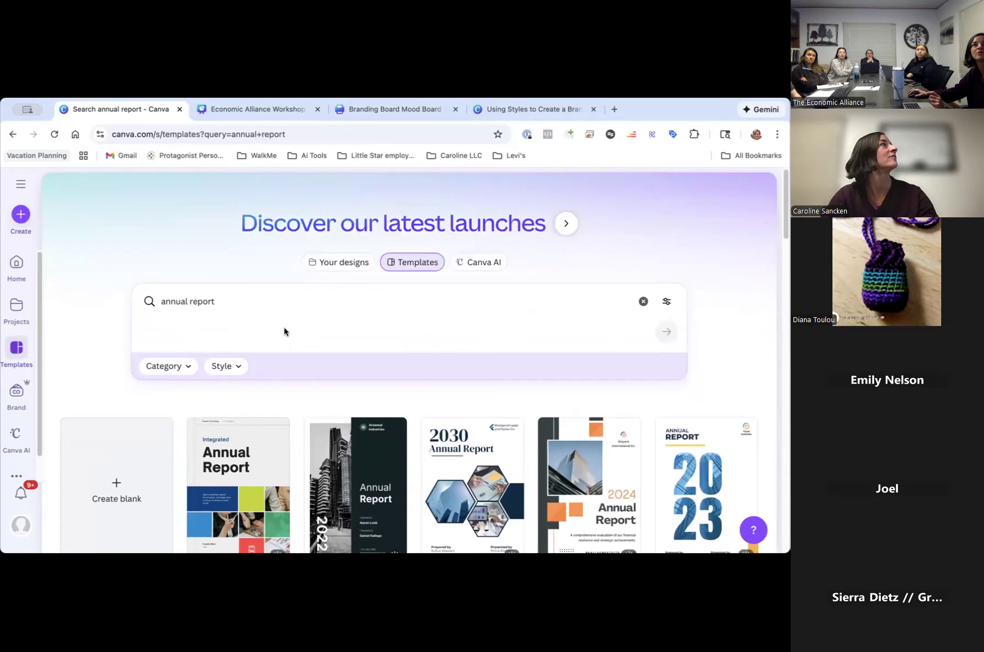
Clear the annual report search and look over the general template categories.
click(328, 305)
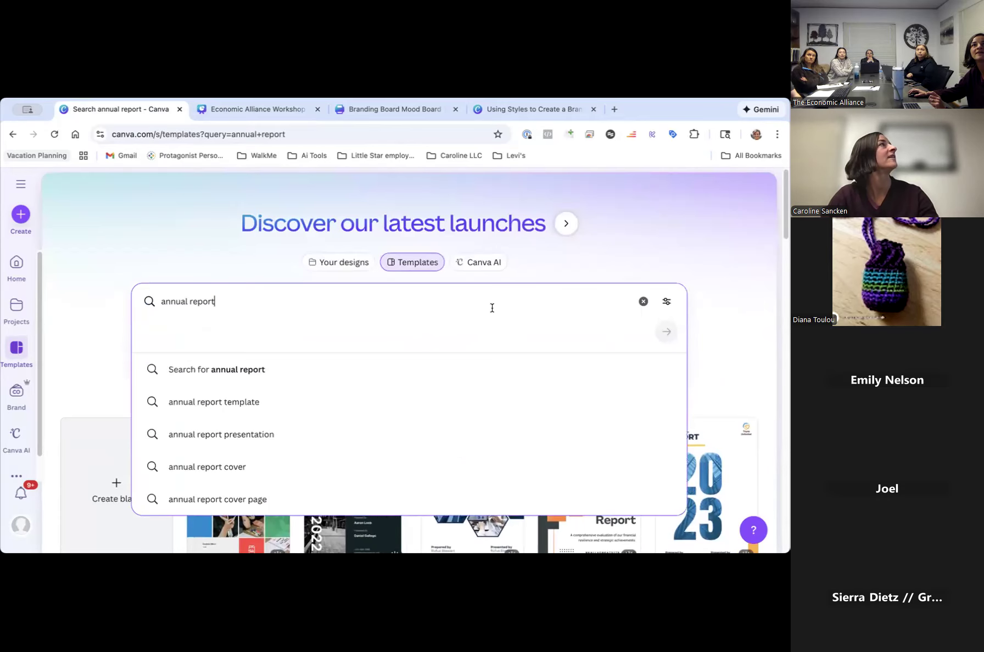
click(643, 301)
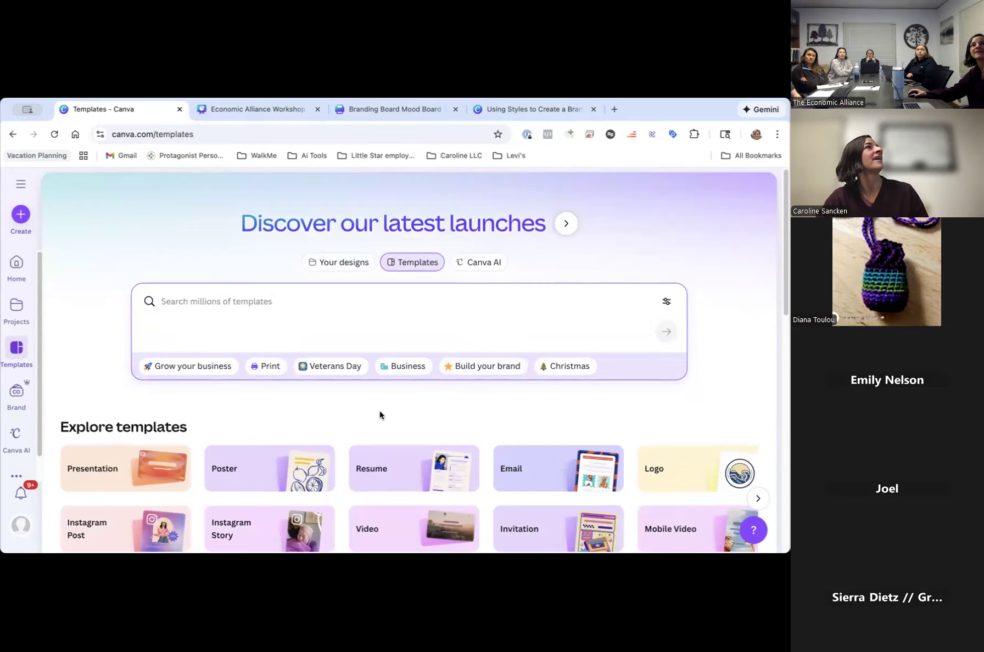
scroll(381, 415, down, 2)
scroll(380, 415, down, 1)
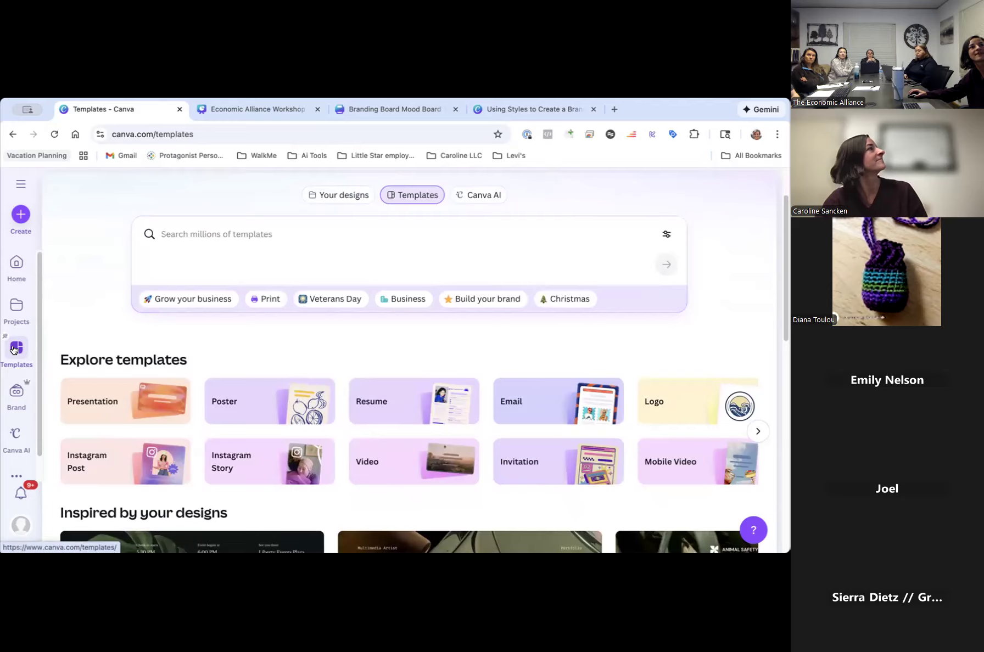
Return to the home page and view the social media design types, then dismiss the design creation dialog.
click(17, 270)
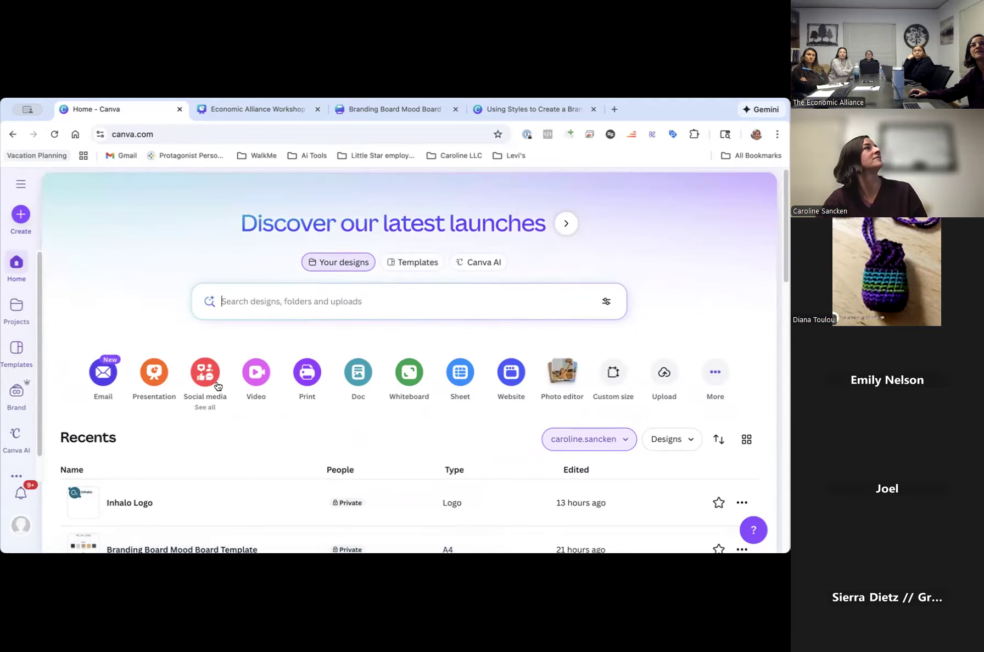
click(208, 404)
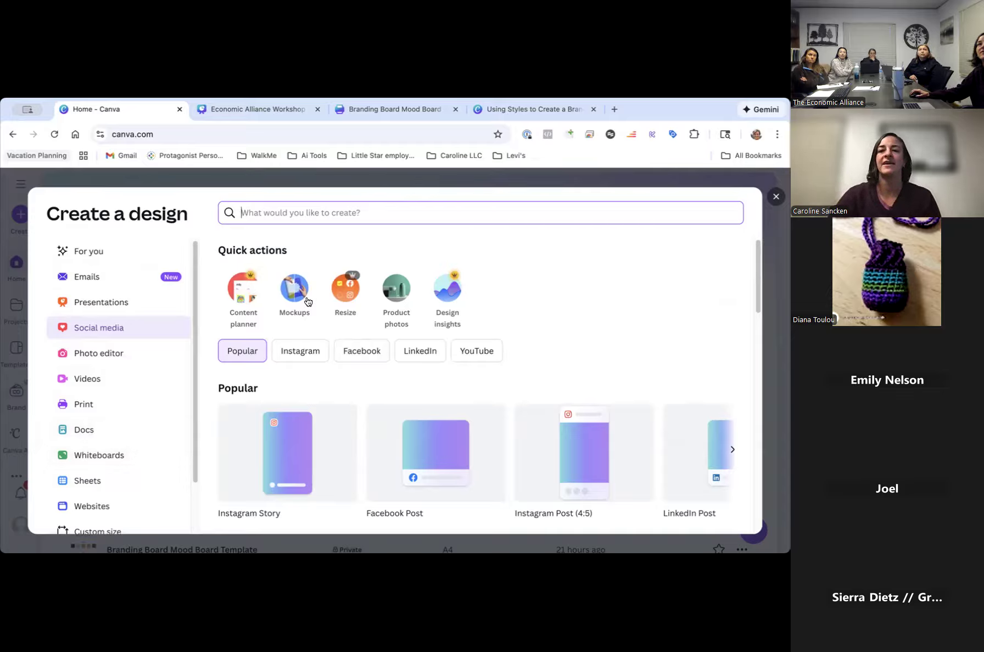
click(772, 197)
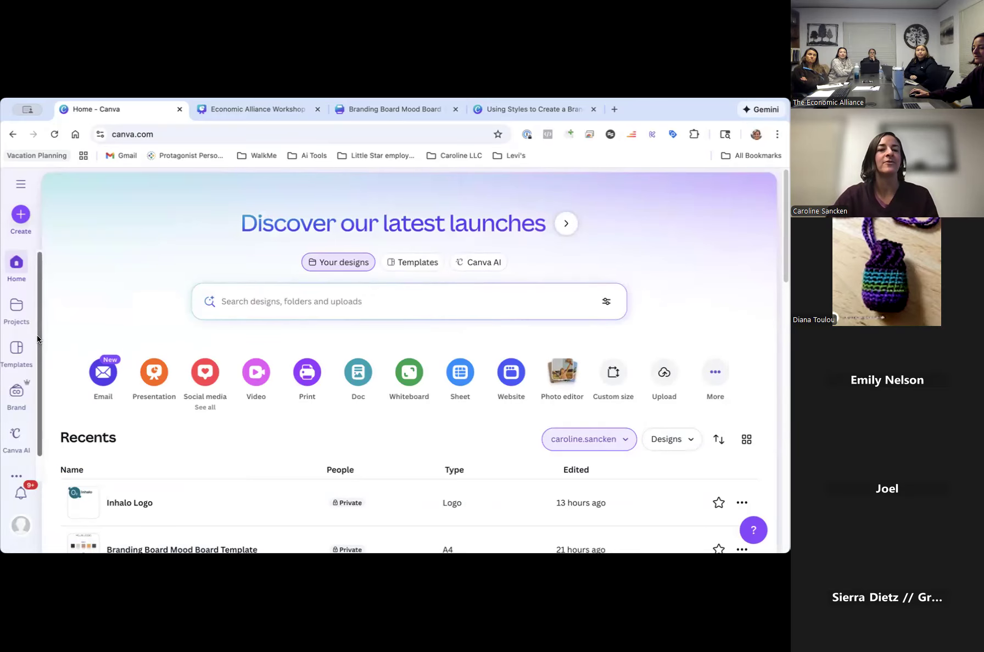
scroll(42, 368, down, 1)
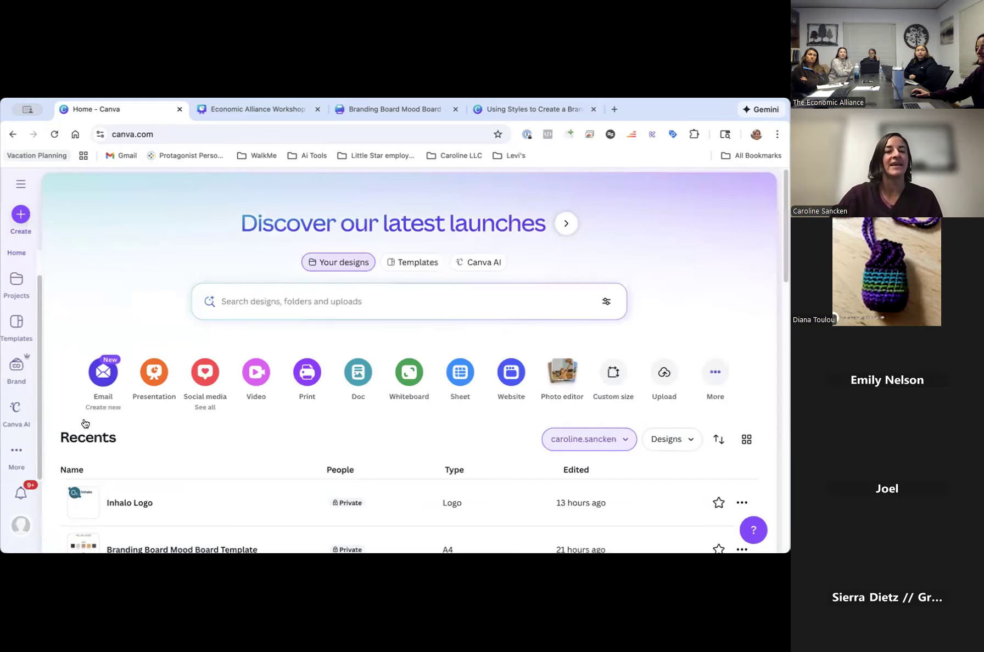
click(18, 455)
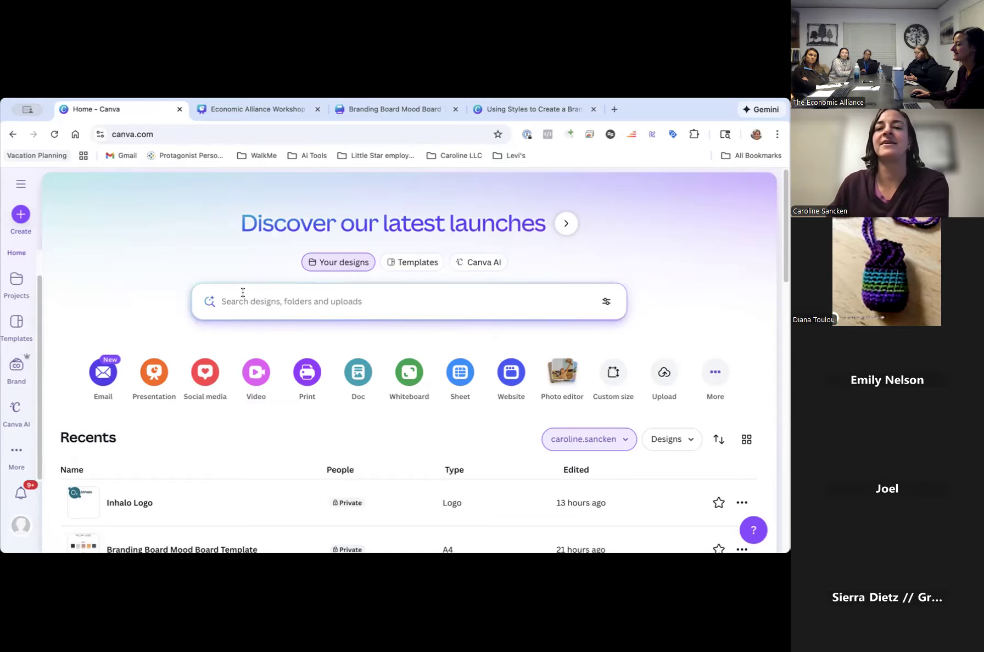
Search the template library for "branding mood board".
click(400, 266)
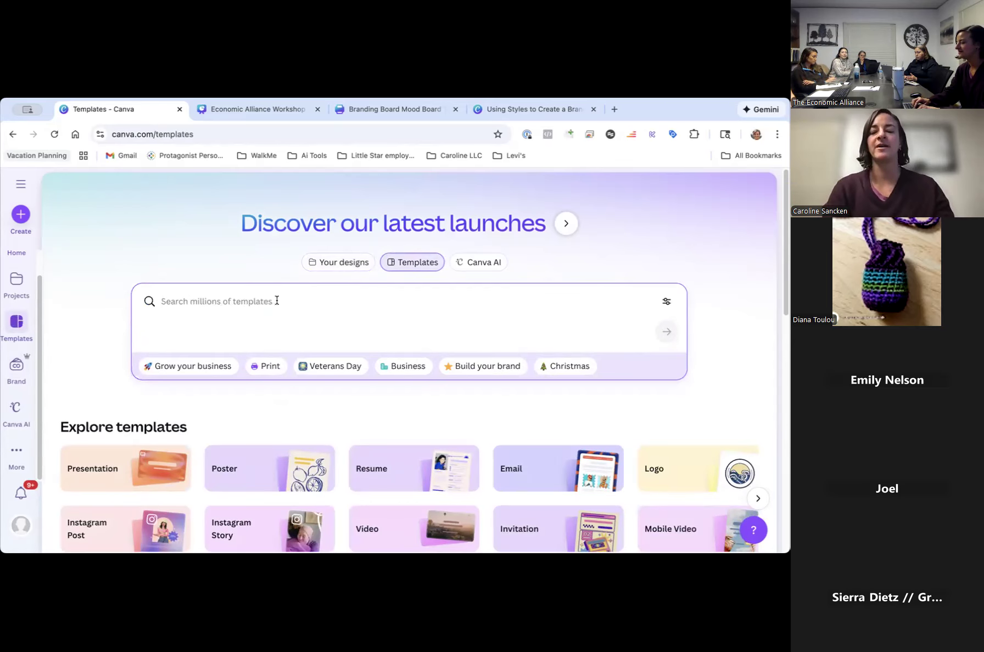
text(branding mood board)
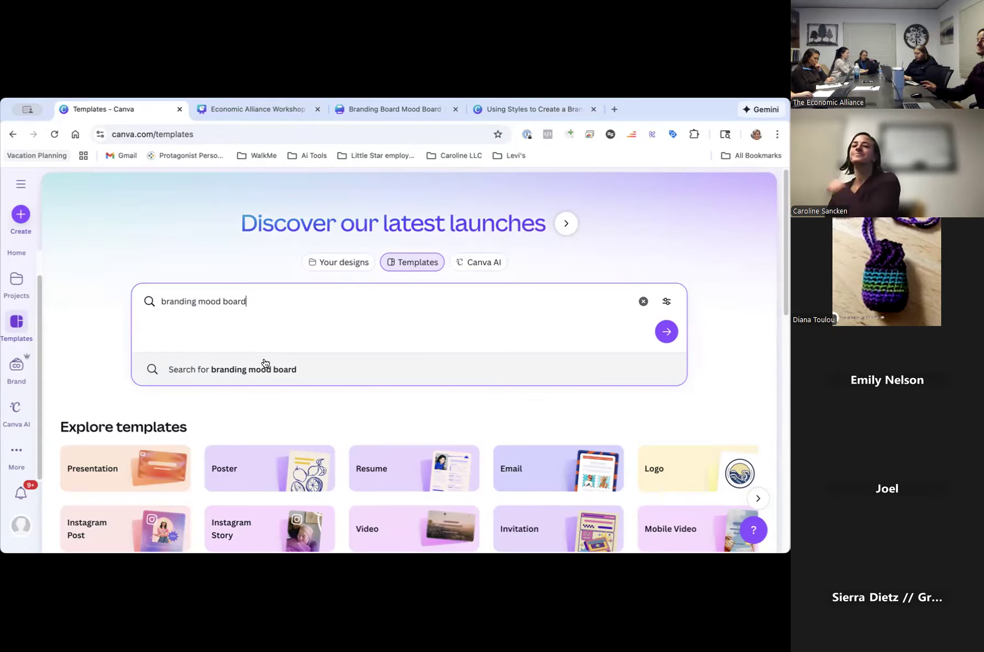
click(265, 365)
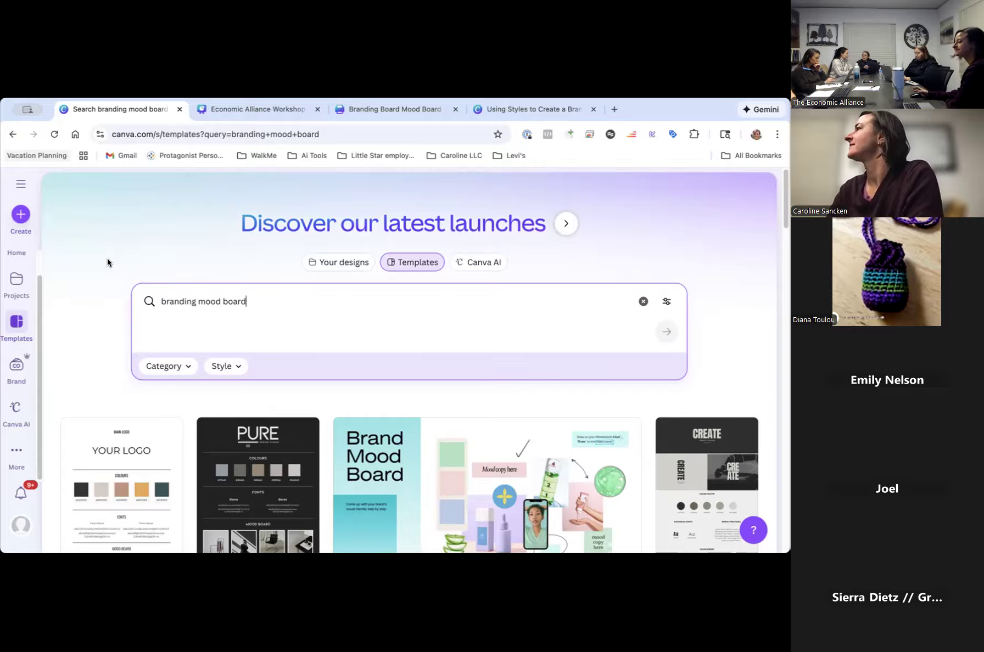
Choose the Beige Grey Elegant Aesthetic Minimal Beauty Studio Brand Board template from the results and open it for customizing.
scroll(108, 263, down, 1)
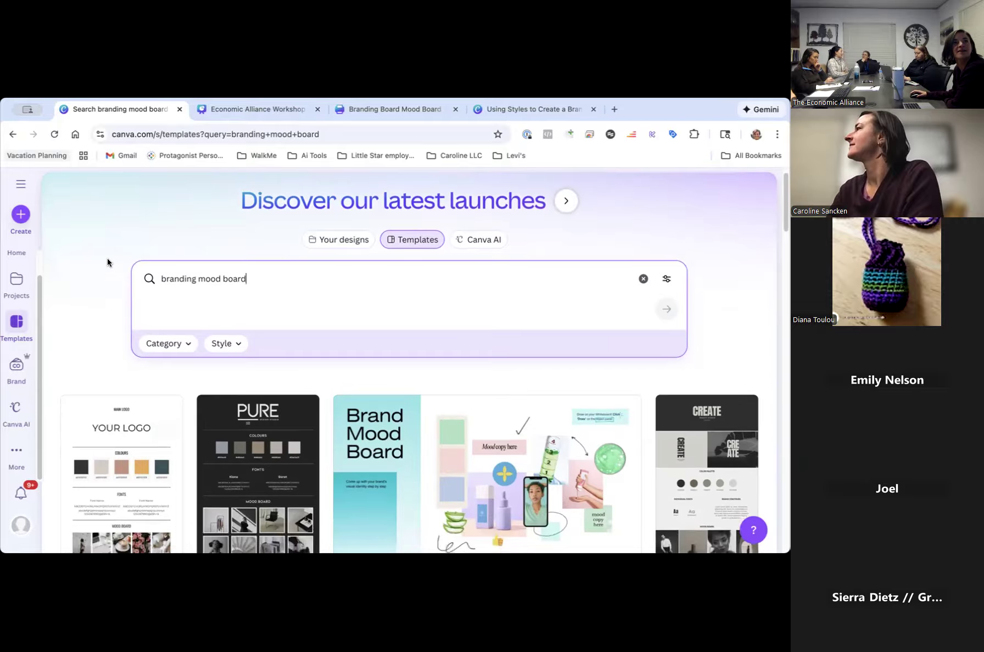
scroll(108, 263, down, 1)
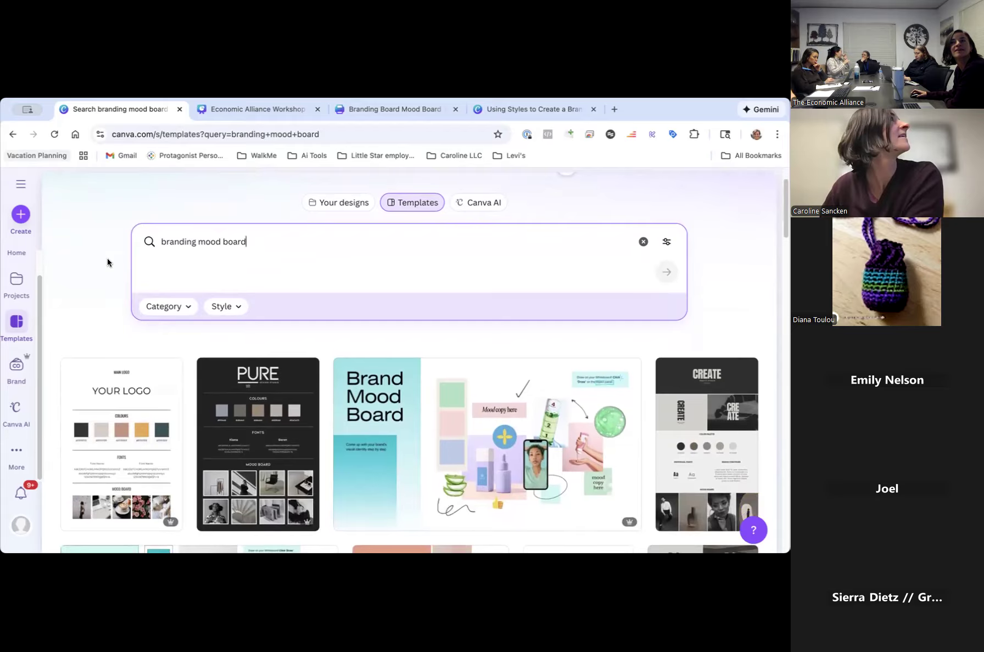
scroll(107, 263, down, 1)
scroll(593, 300, up, 1)
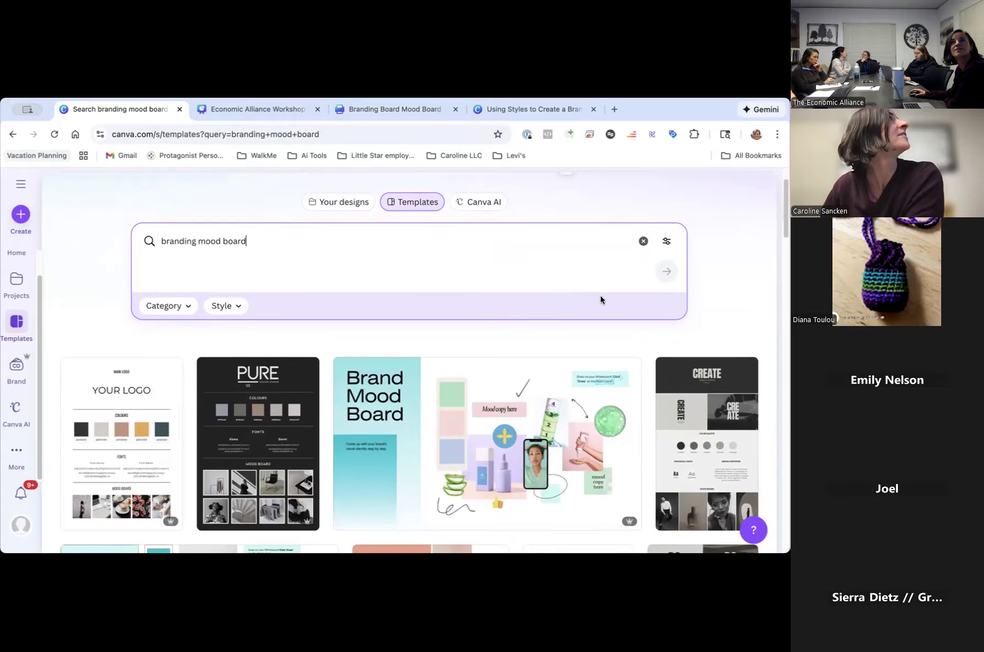
scroll(718, 274, down, 1)
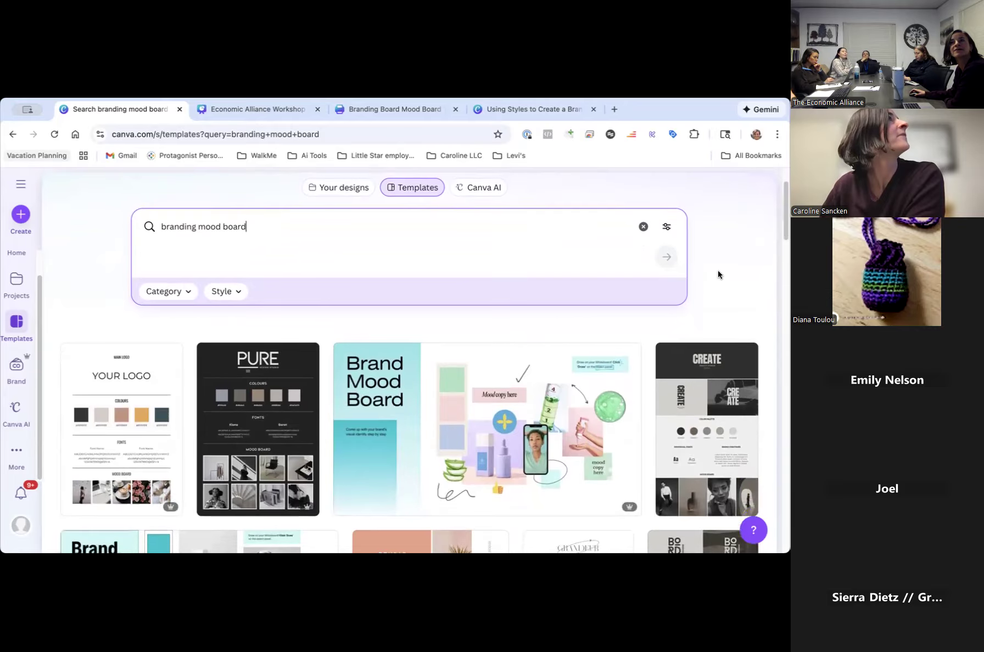
scroll(718, 275, down, 1)
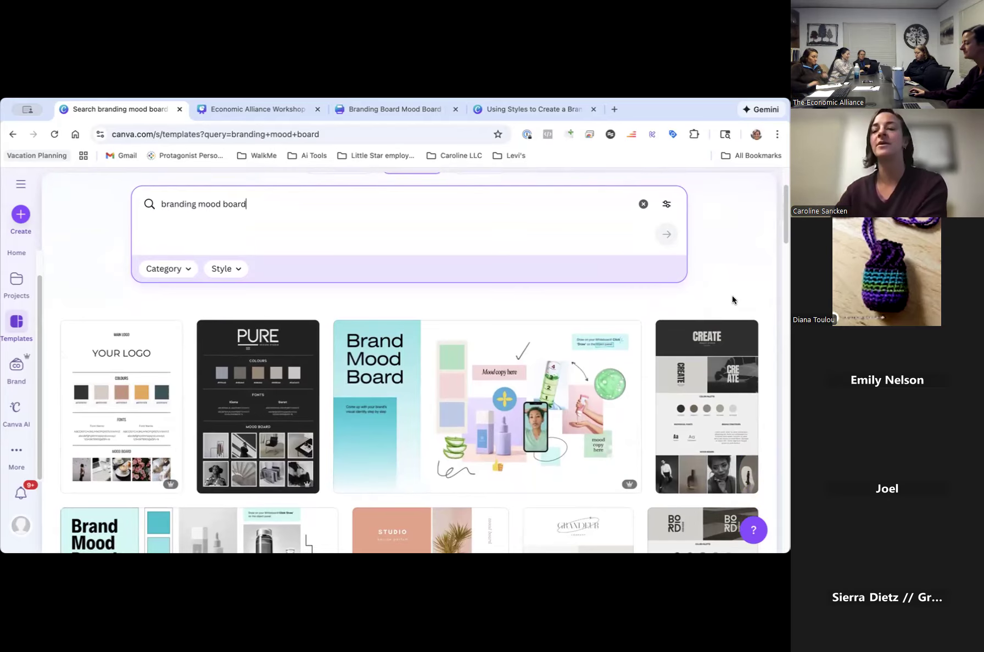
mouse_move(736, 360)
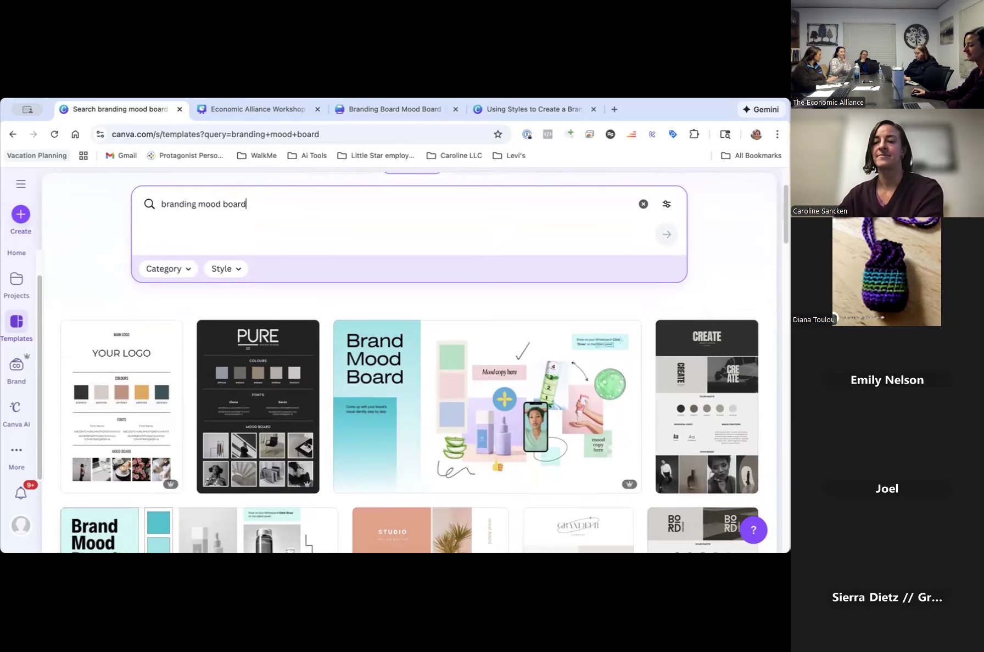
mouse_move(726, 385)
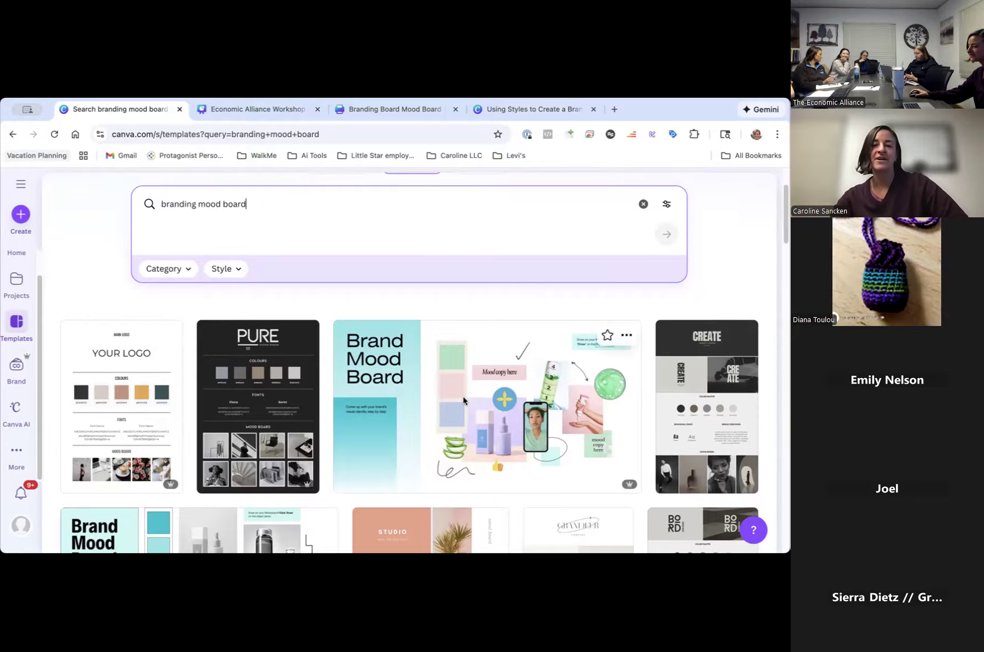
click(698, 371)
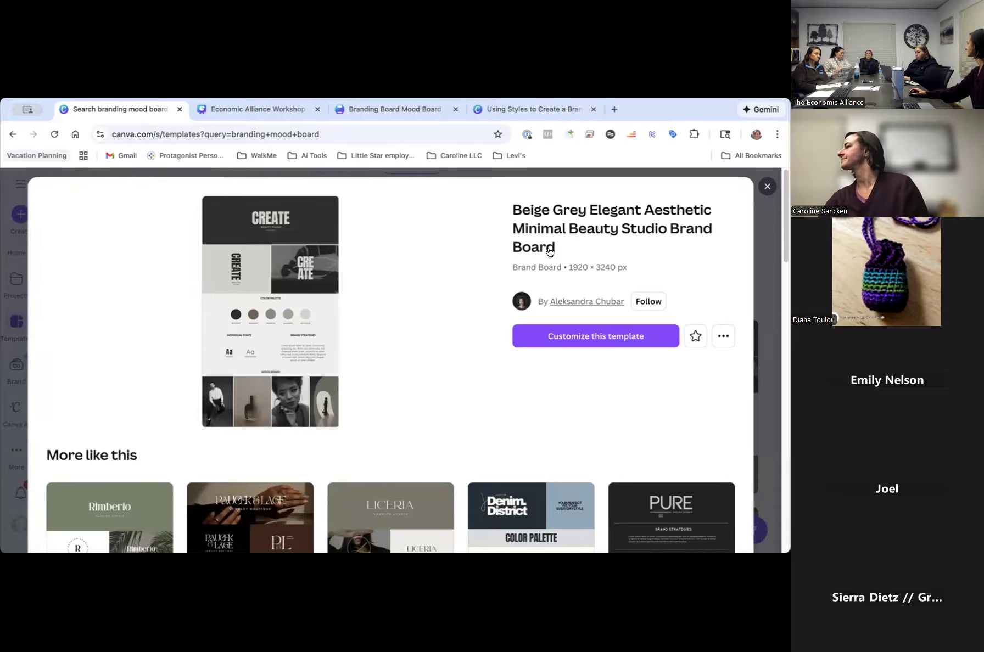
click(567, 342)
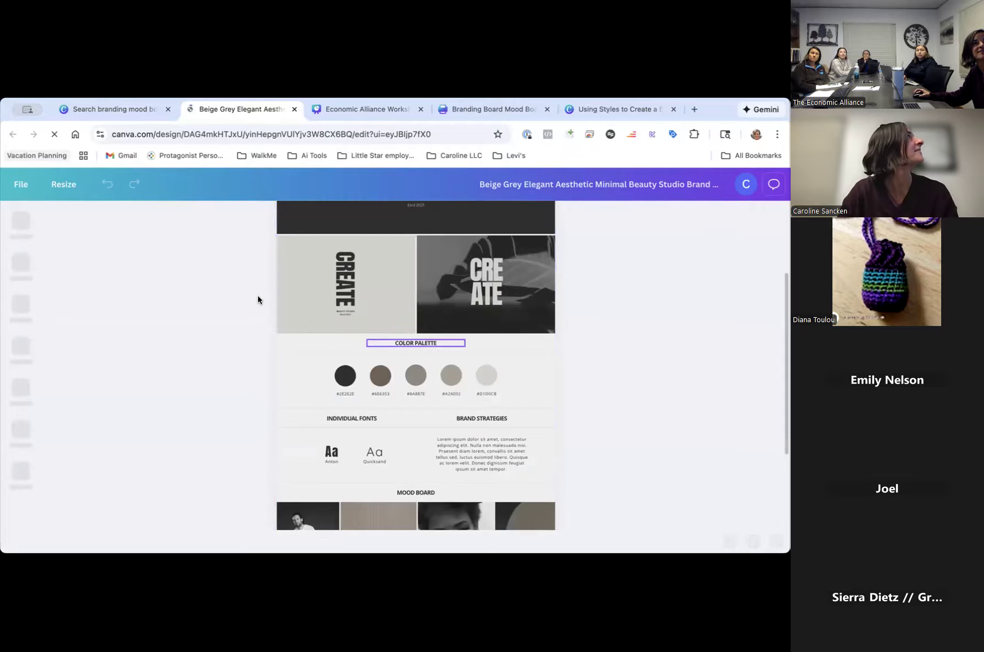
Open the colour options for the first circle in the brand board's color palette and look through the available swatches.
scroll(257, 298, up, 2)
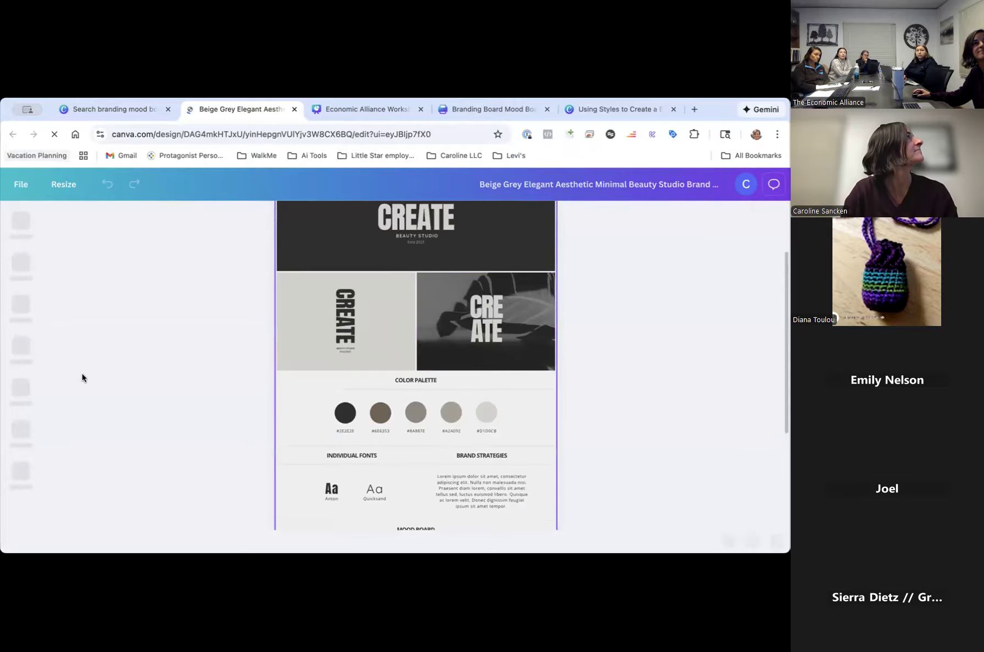
scroll(82, 377, up, 3)
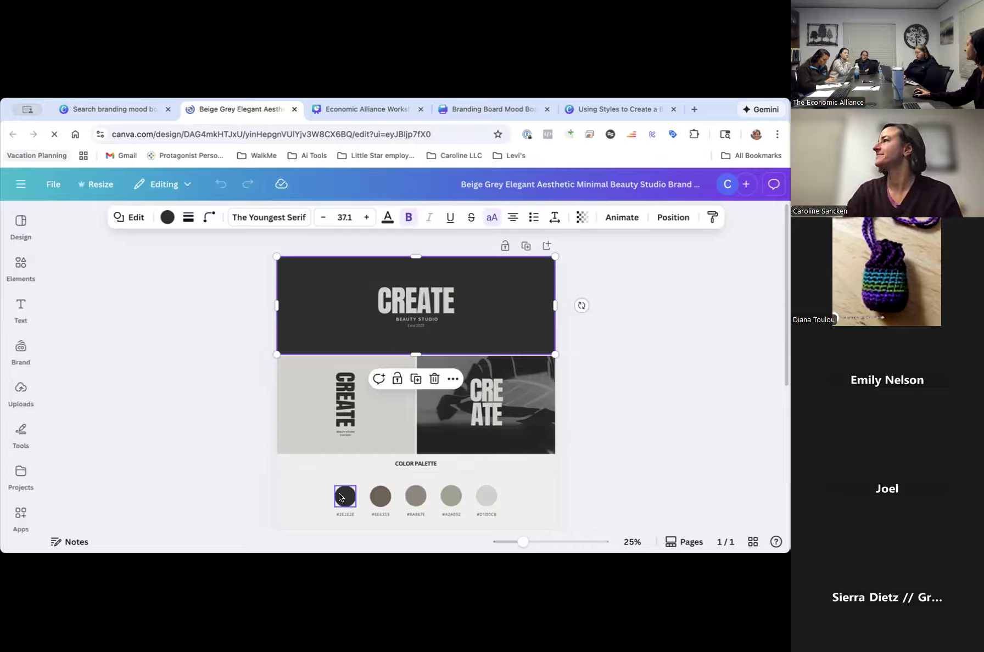
click(342, 498)
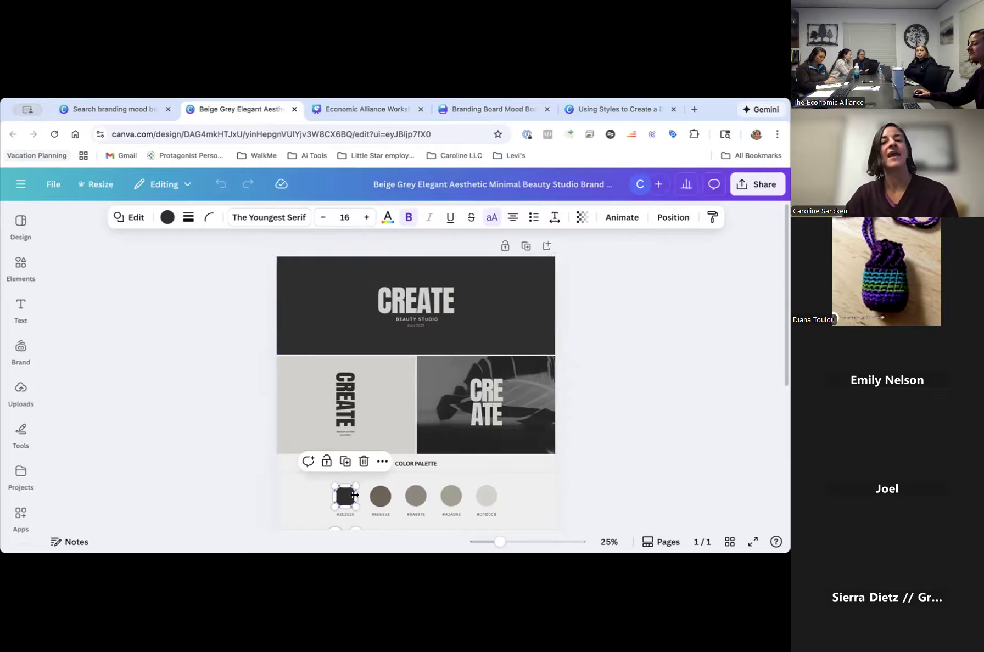
click(167, 218)
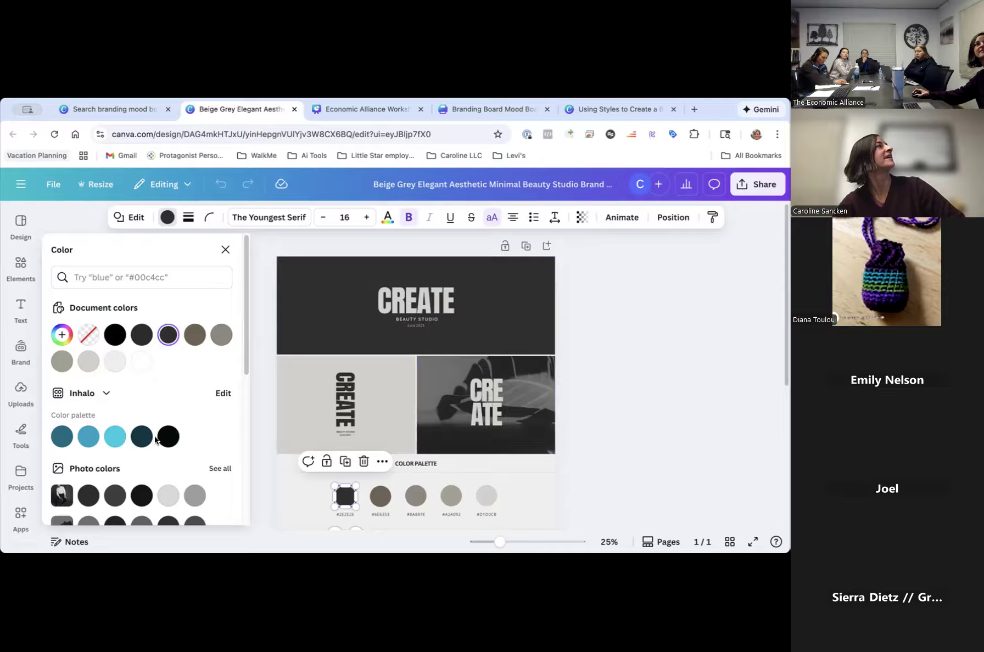
scroll(156, 438, down, 2)
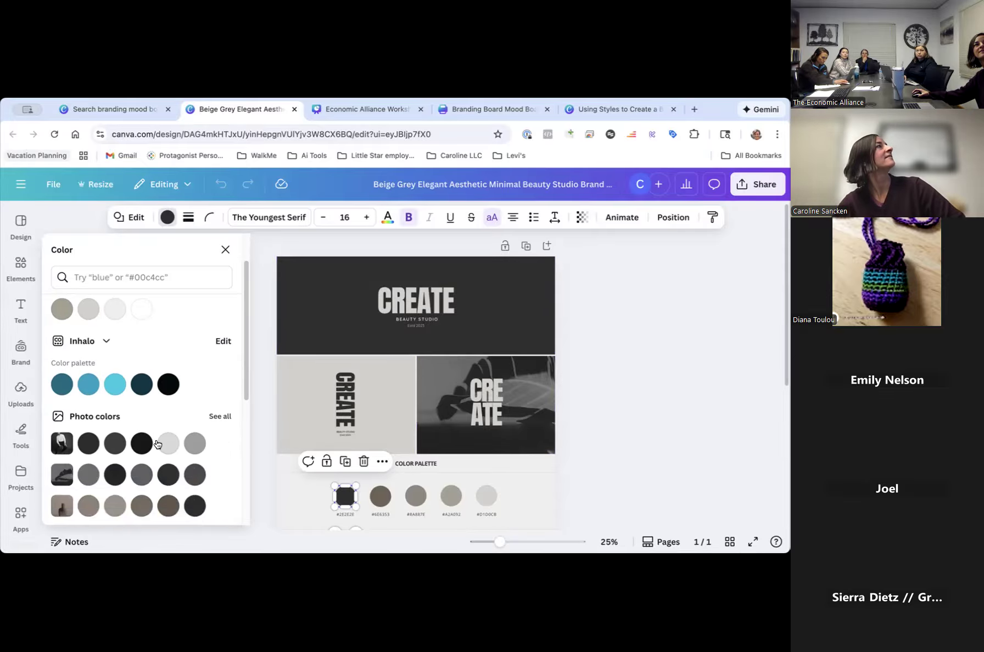
scroll(159, 442, down, 1)
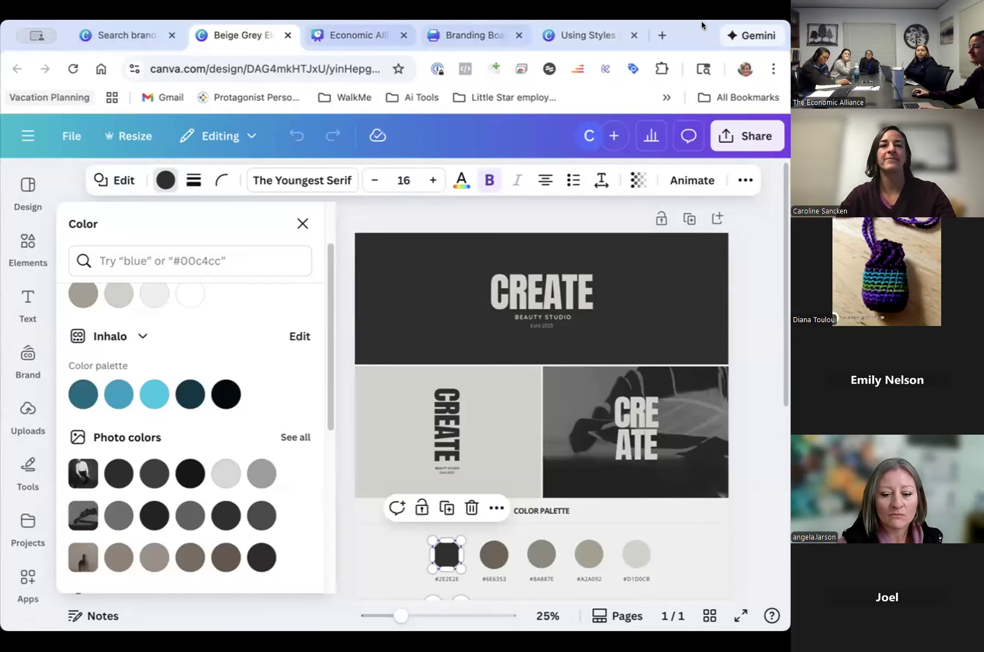
Open The Economic Alliance website, economic-alliance.com, in a new browser tab.
click(662, 36)
text(economi)
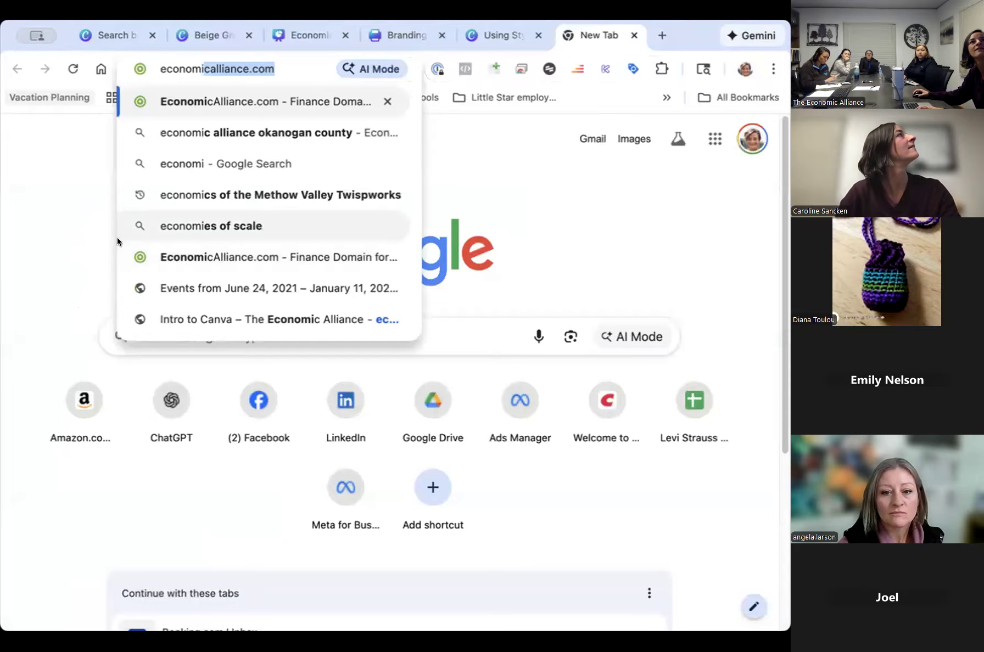
click(216, 320)
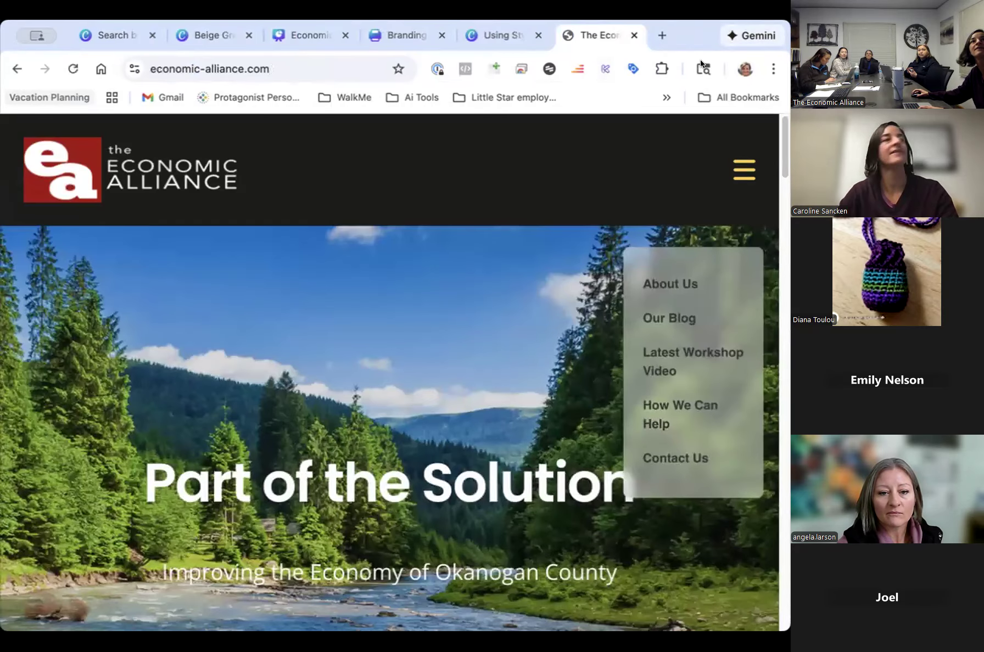
Detach the Economic Alliance website into its own window and narrow it so the brand board's color options show alongside.
drag(599, 35, 703, 69)
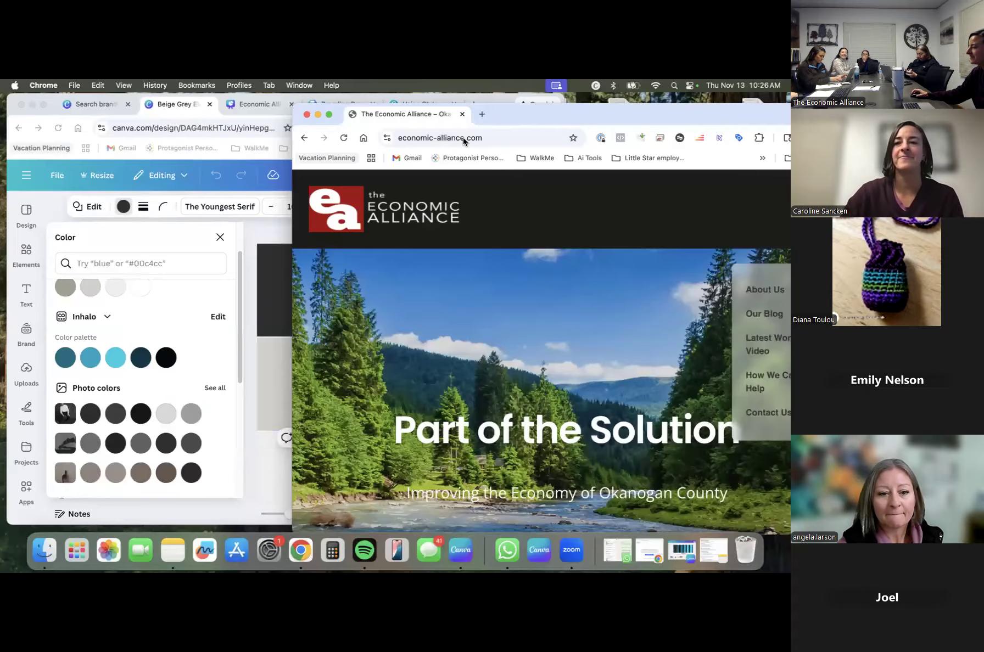
drag(490, 106, 429, 95)
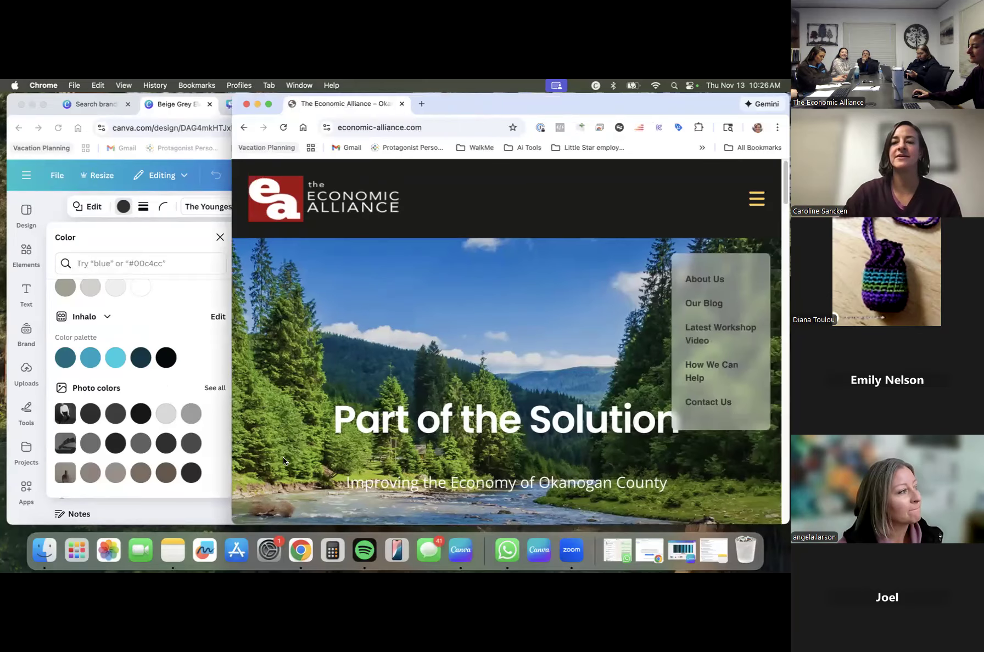
drag(234, 521, 311, 521)
scroll(190, 354, up, 2)
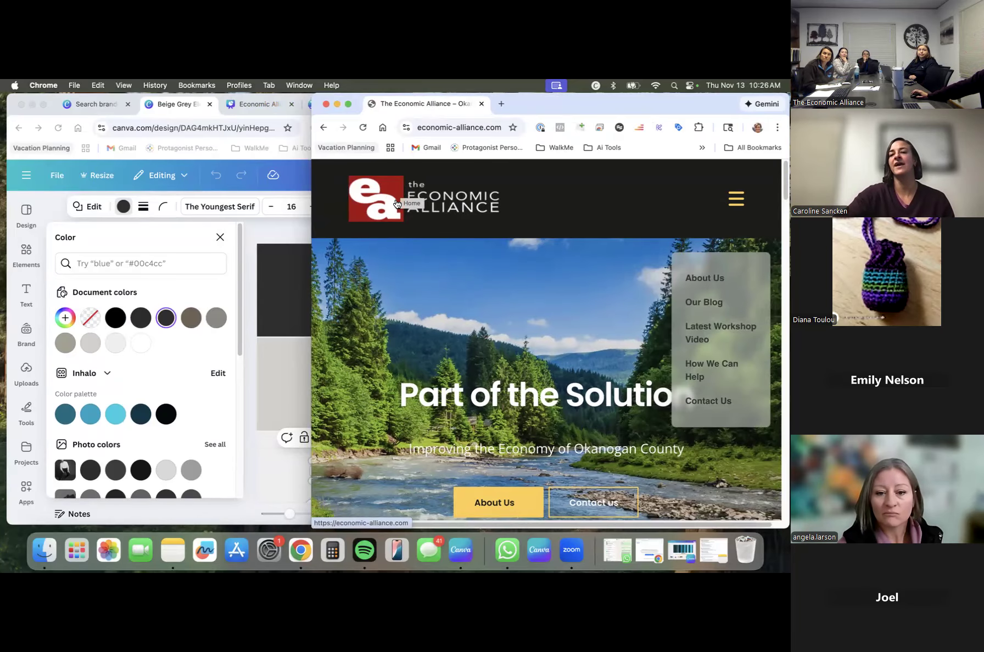
scroll(494, 384, down, 1)
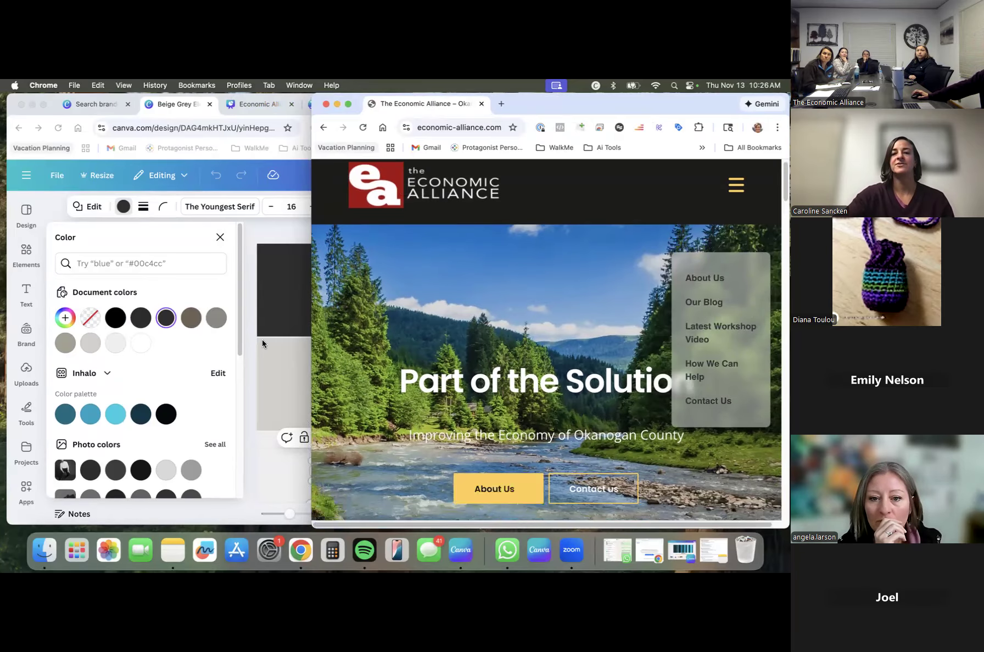
Recolor the first color palette circle to #1C1D1B by sampling the dark website header with the eyedropper.
click(309, 478)
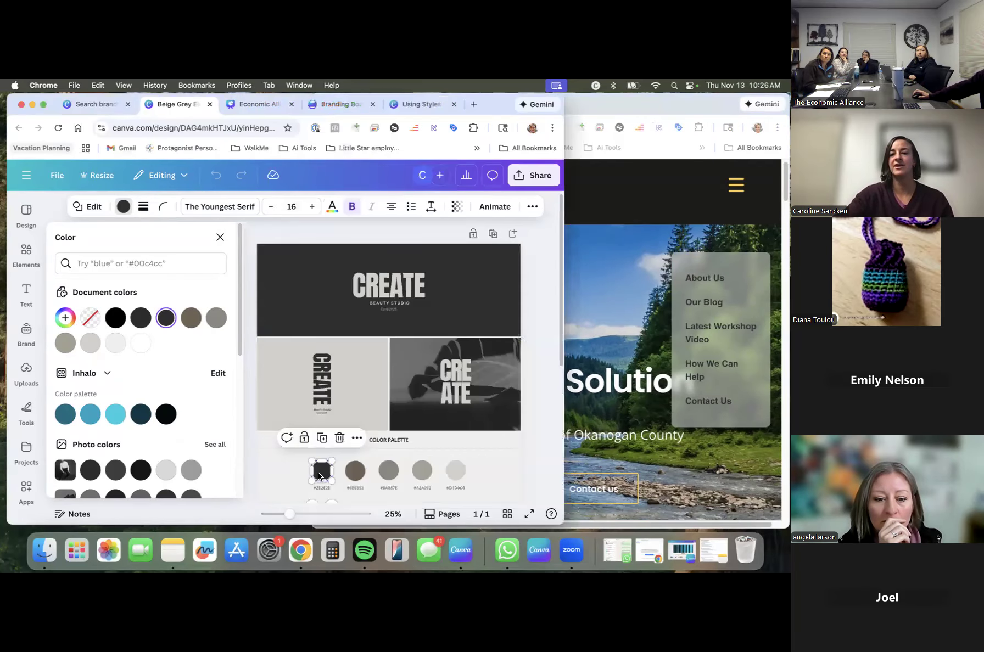
click(123, 207)
click(122, 207)
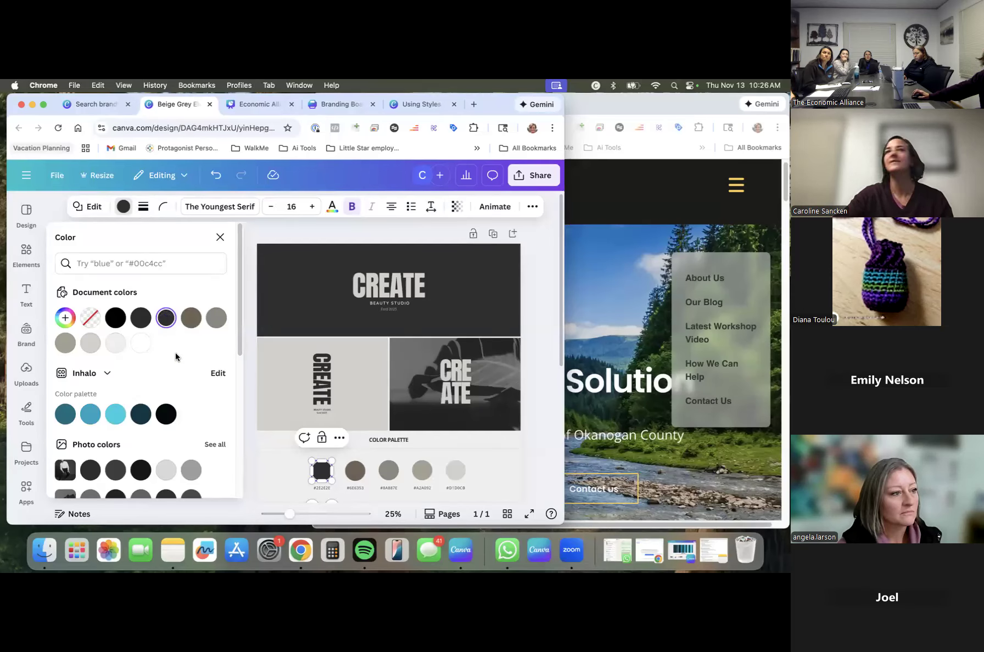
click(167, 317)
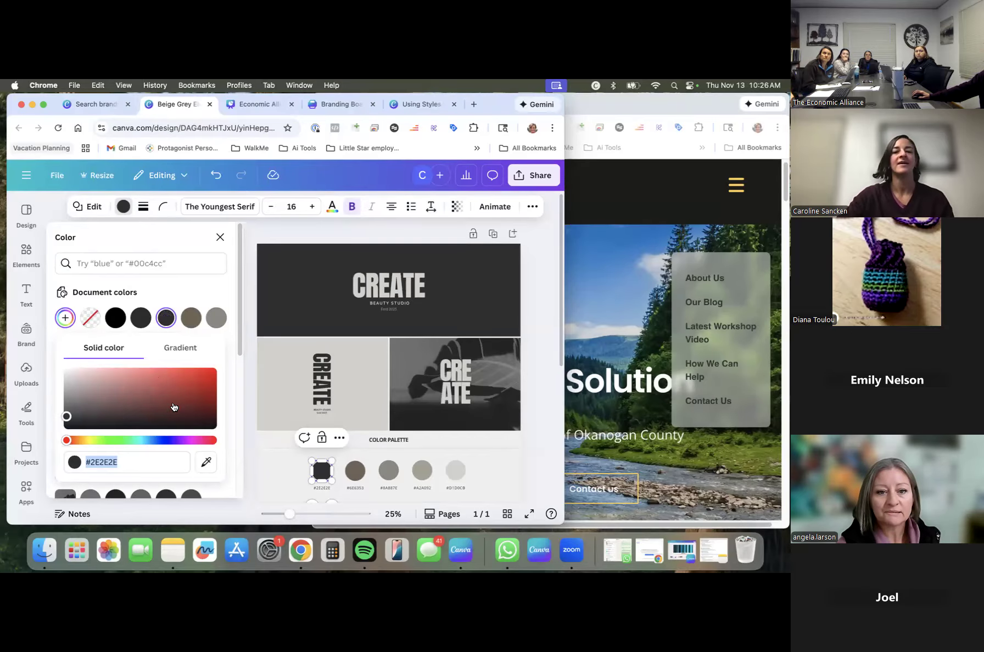
click(207, 464)
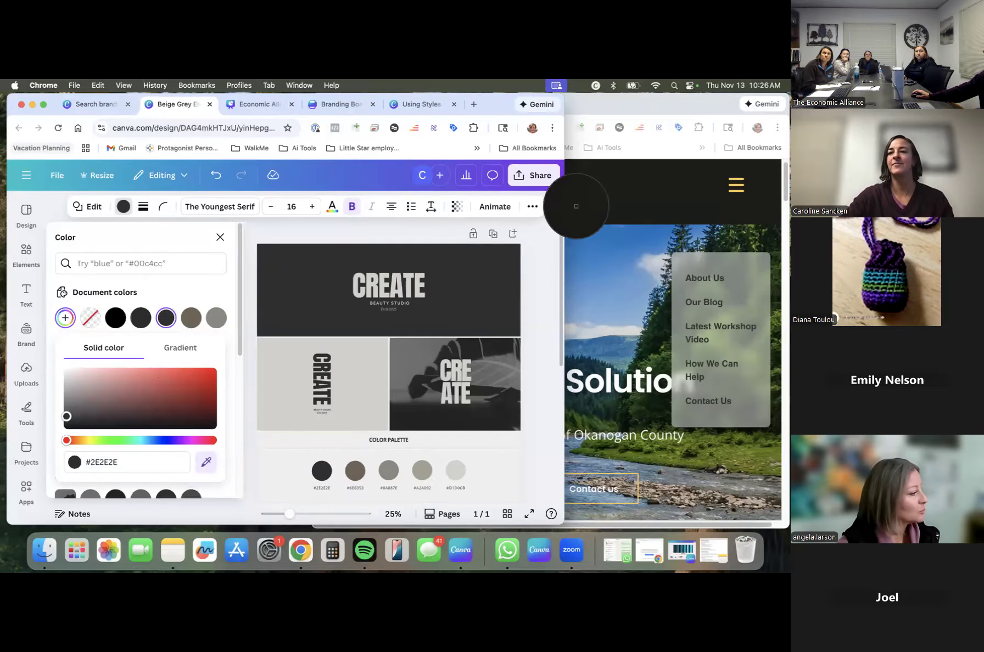
click(604, 195)
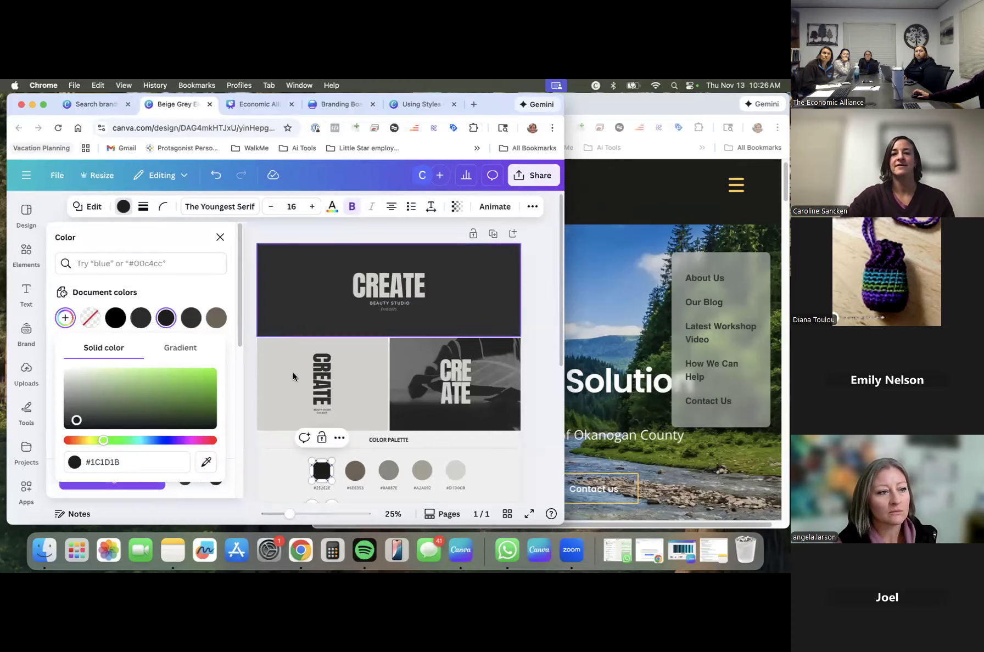
Copy the first circle's new hex code and replace the label beneath it with #1c1d1b.
click(137, 466)
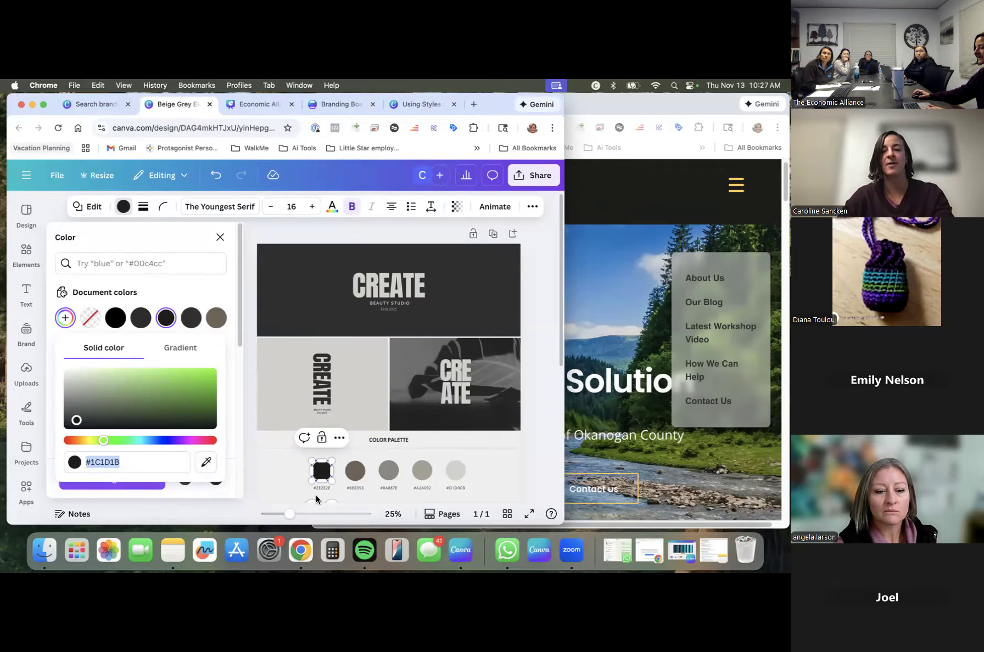
click(319, 488)
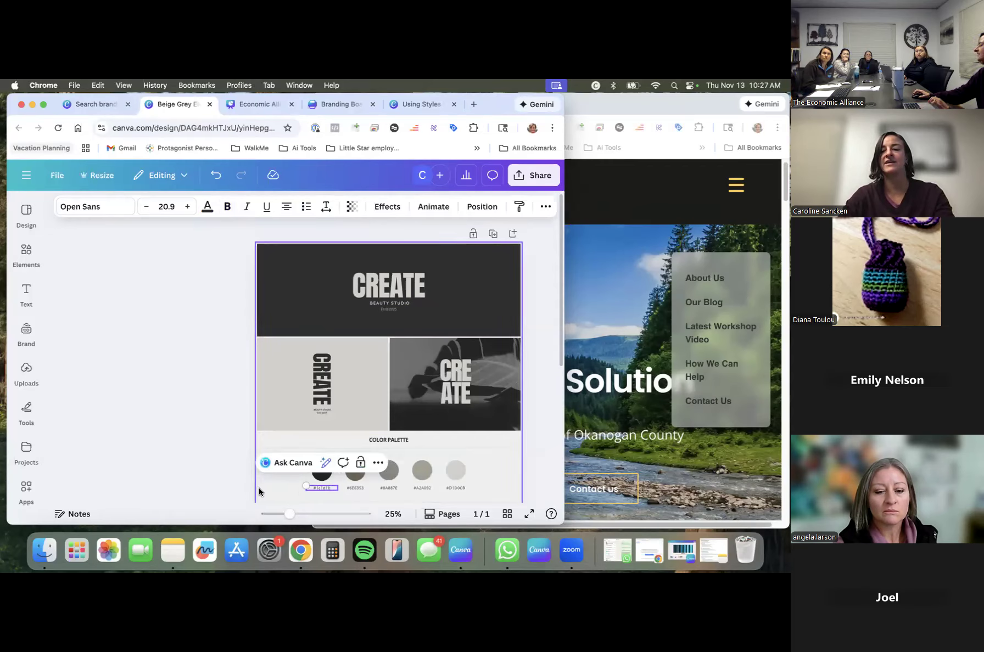
click(277, 486)
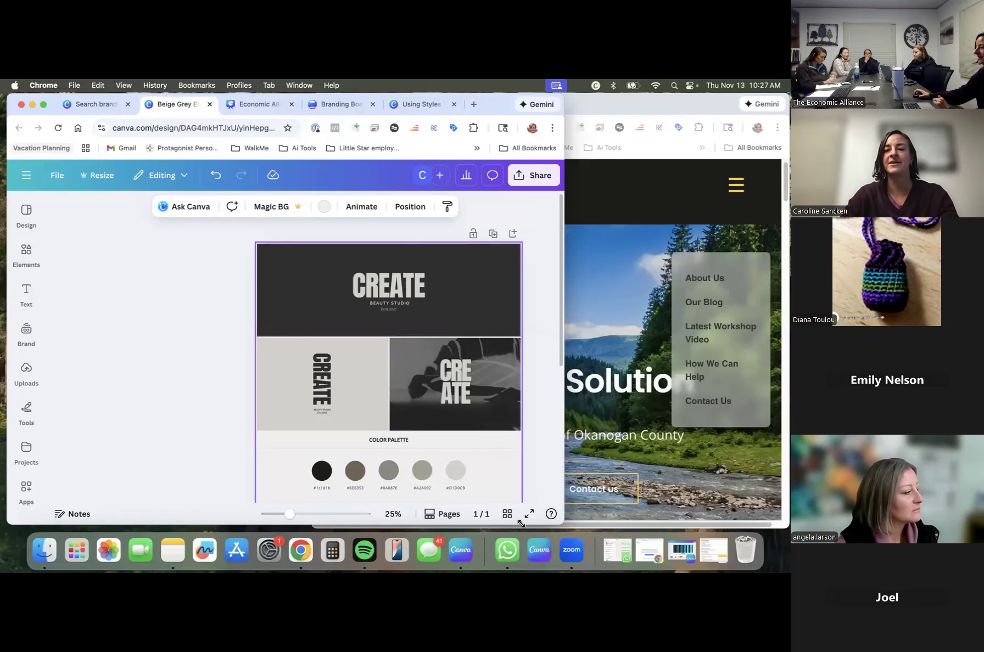
Resize and reposition the brand board and website windows so they sit side by side without overlapping.
drag(567, 528, 396, 530)
click(611, 108)
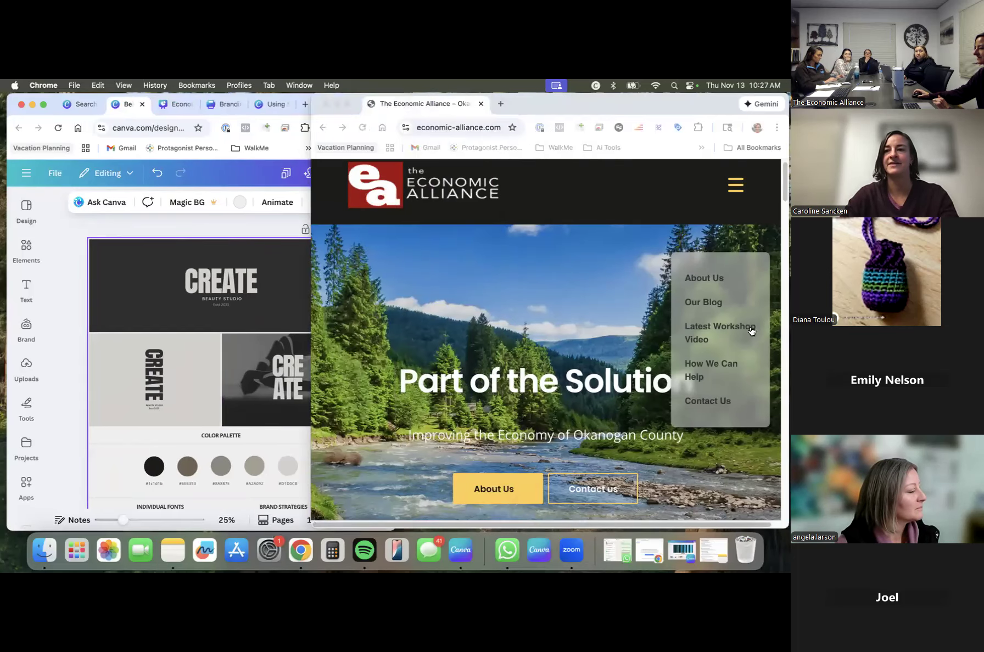
drag(725, 524, 631, 528)
drag(541, 104, 672, 104)
drag(388, 532, 436, 532)
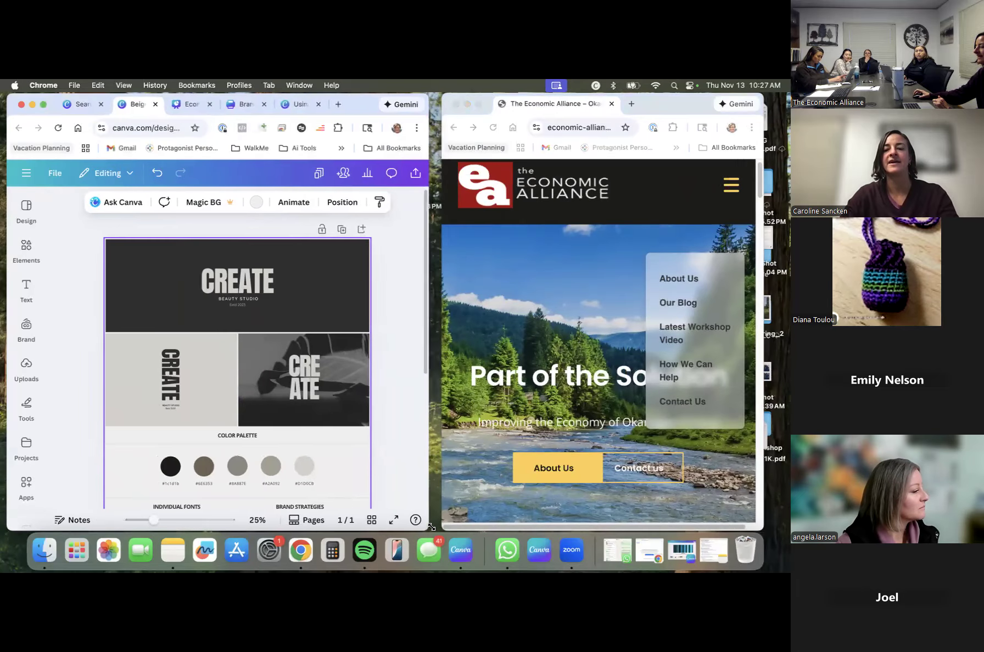
Recolor the second palette circle to #A30B0D by sampling the red of the Economic Alliance logo, and select its hex code.
click(213, 467)
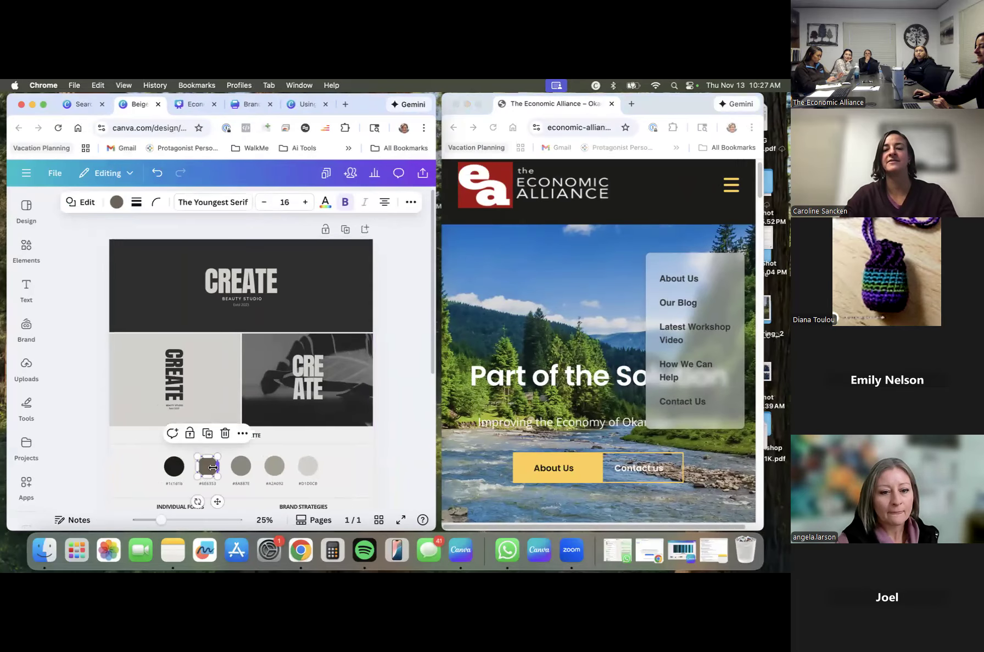
click(117, 203)
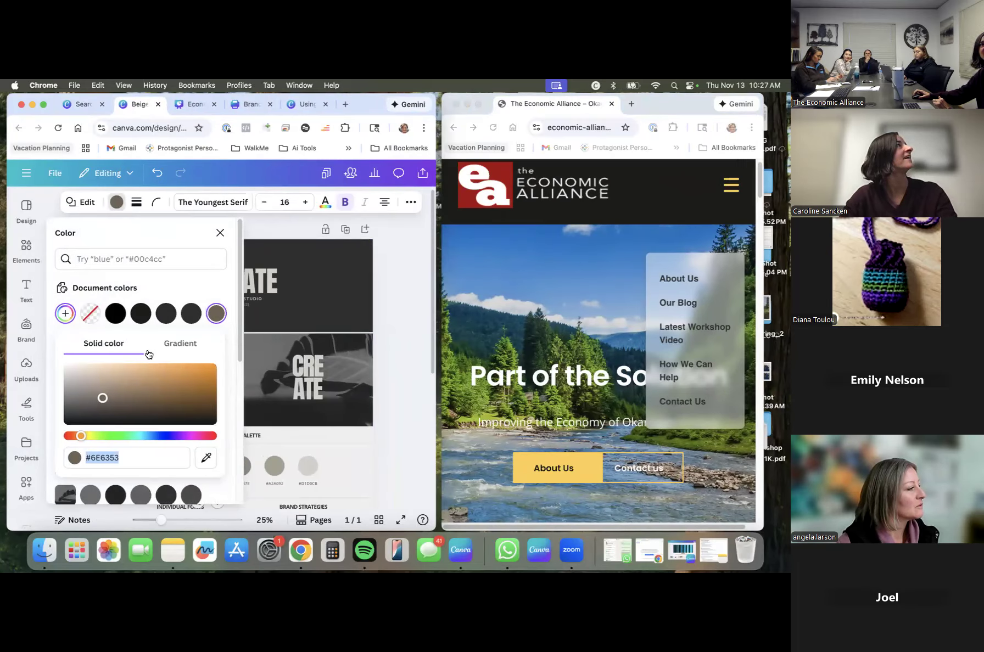
click(207, 461)
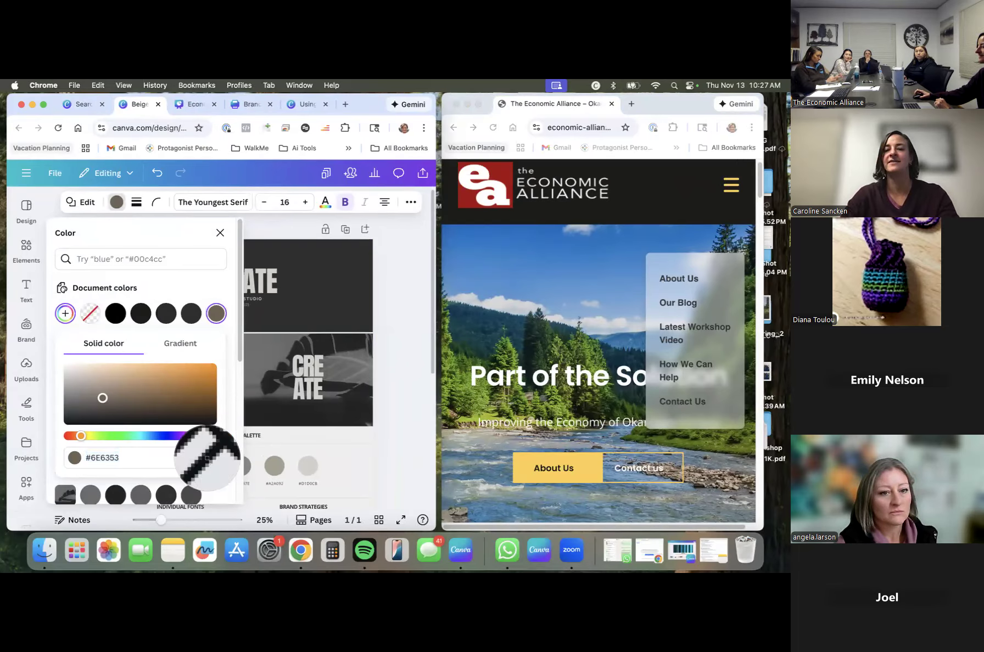
click(497, 172)
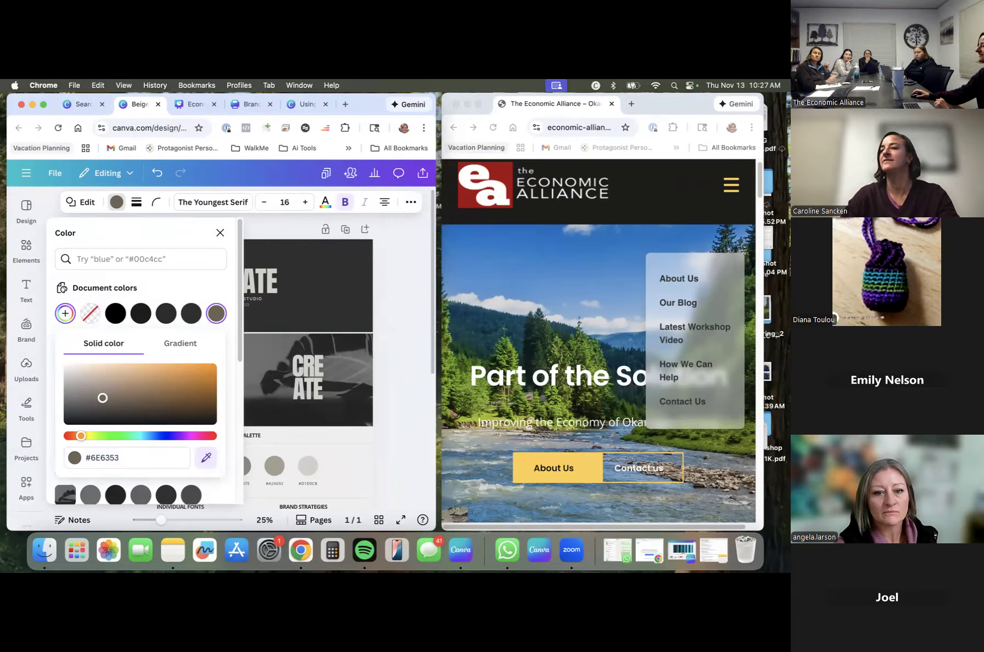
click(134, 457)
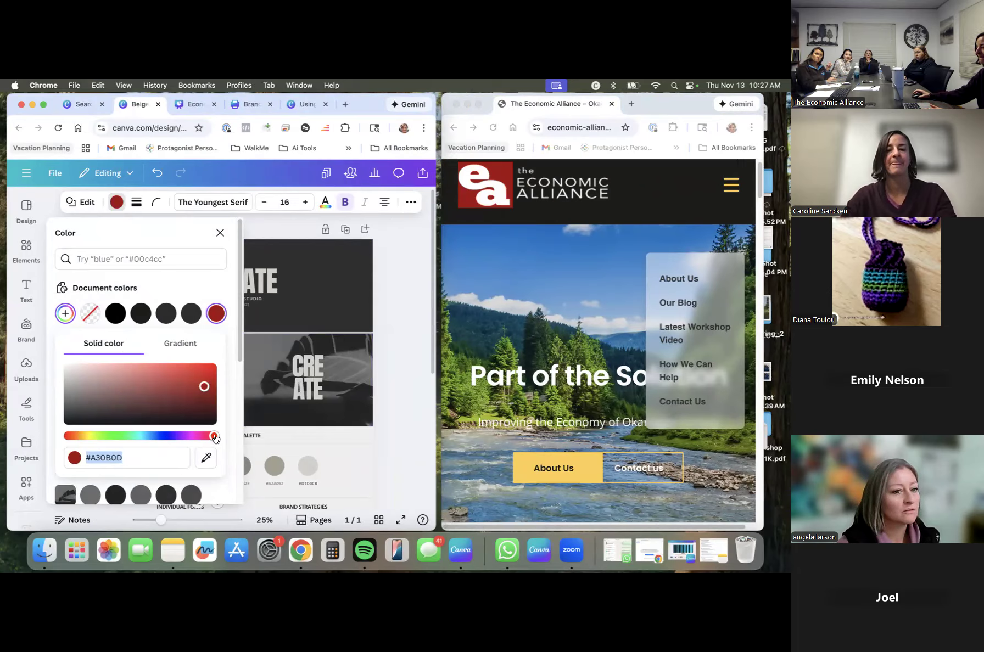
Try filling the page background with the logo's red #A30B0D, undo the change and close the color options.
scroll(208, 439, down, 5)
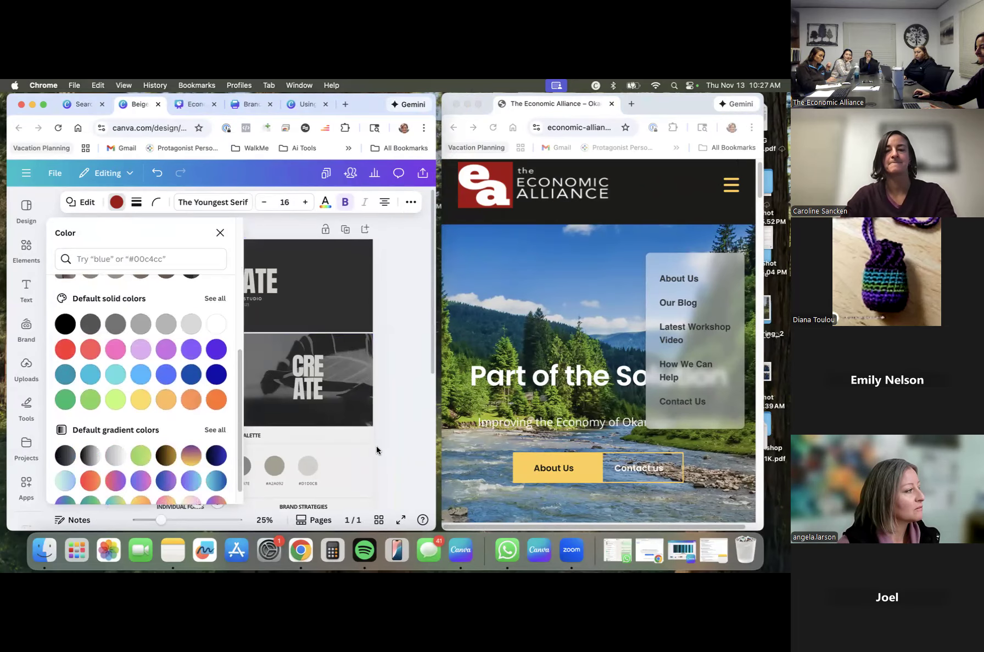
click(350, 454)
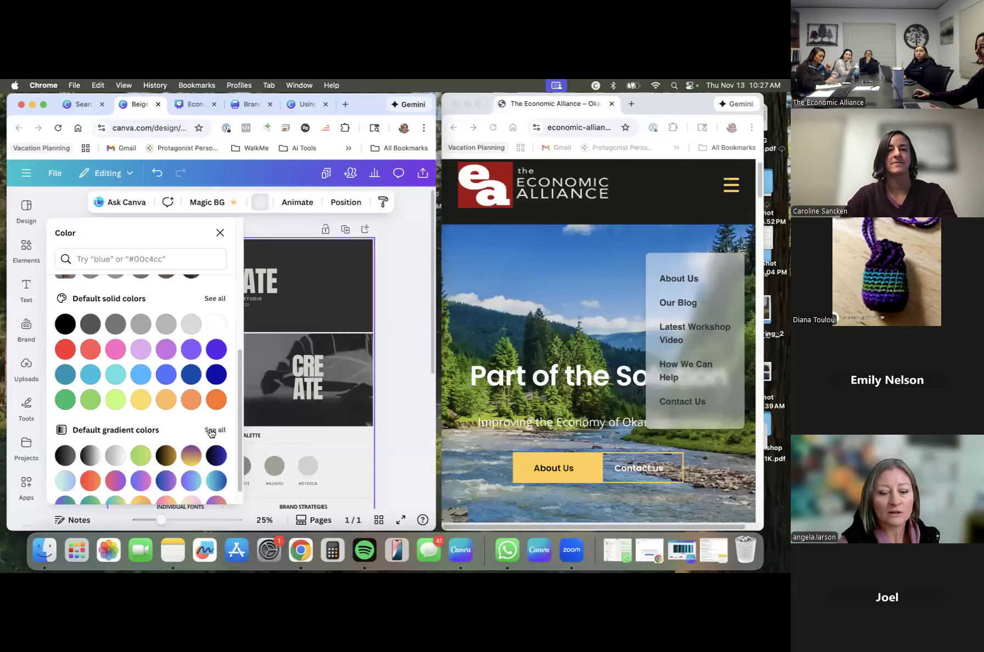
scroll(186, 388, up, 3)
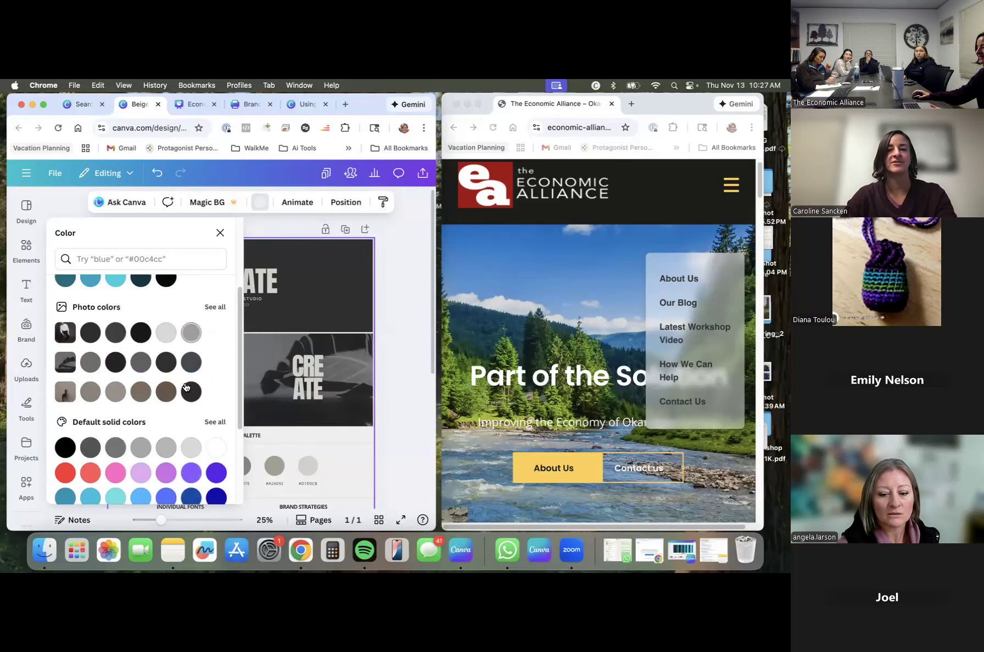
scroll(183, 358, up, 3)
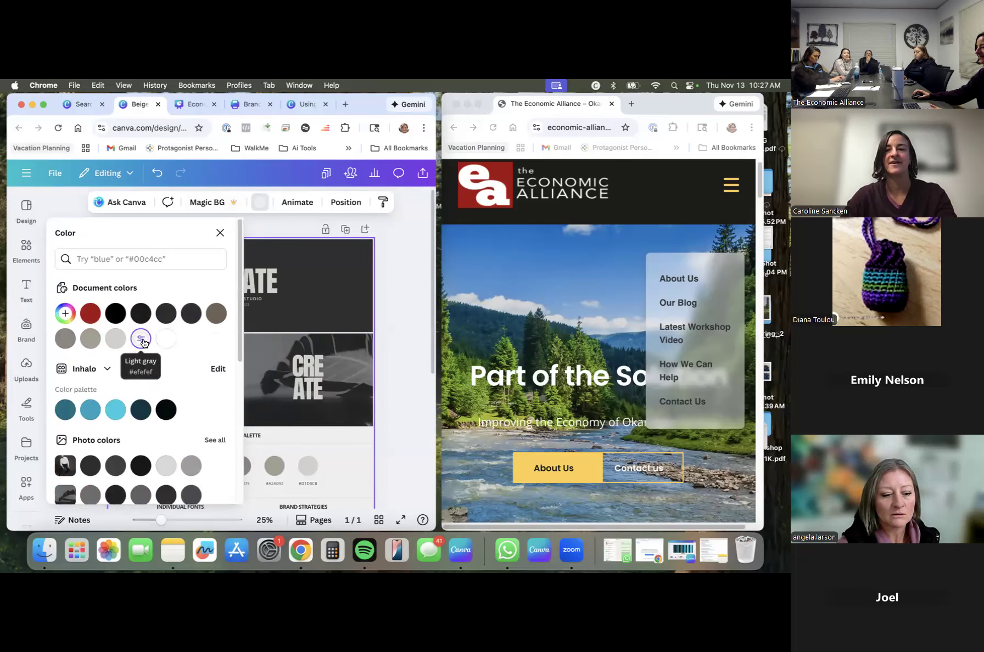
click(142, 340)
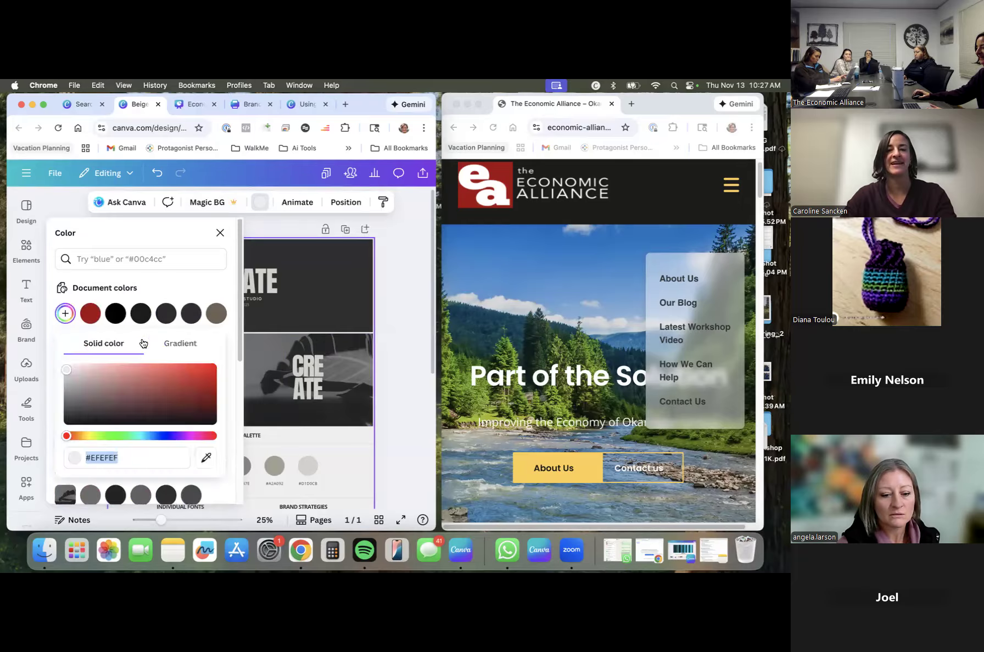
click(206, 457)
click(494, 184)
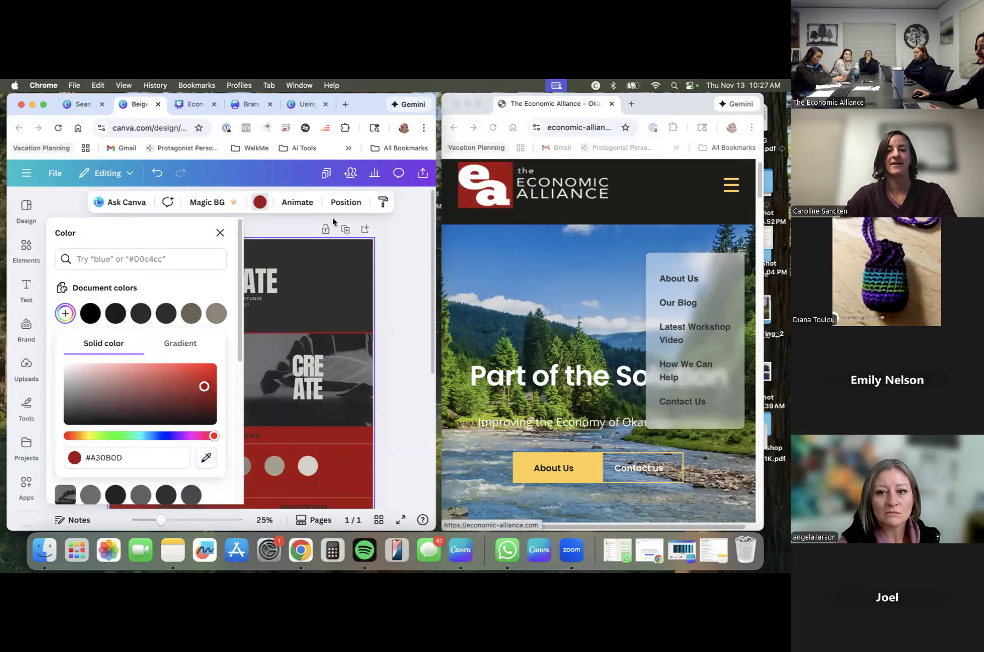
click(333, 454)
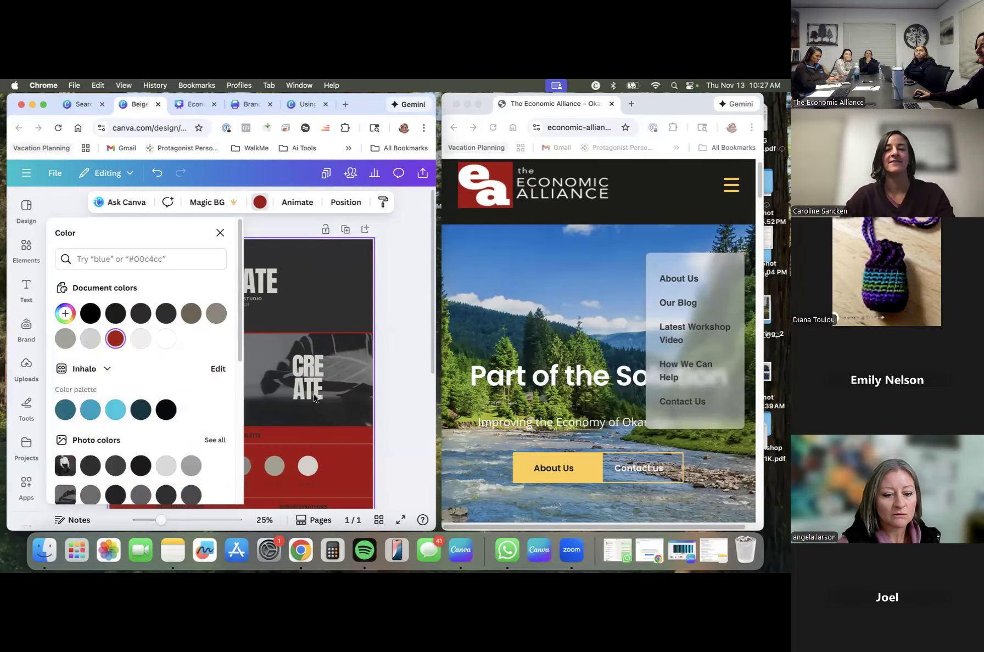
click(140, 338)
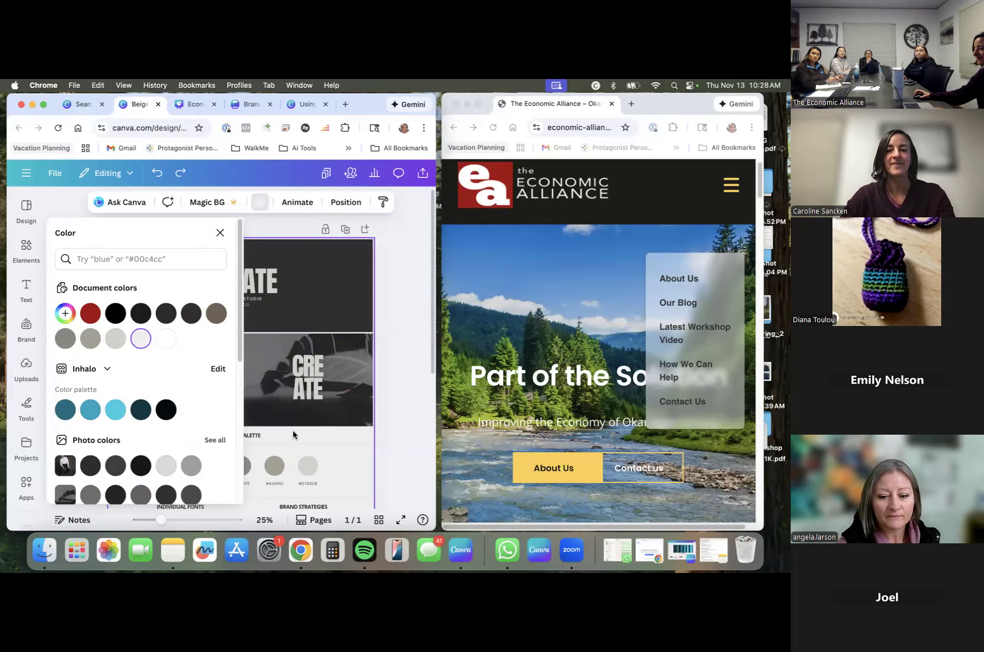
click(219, 232)
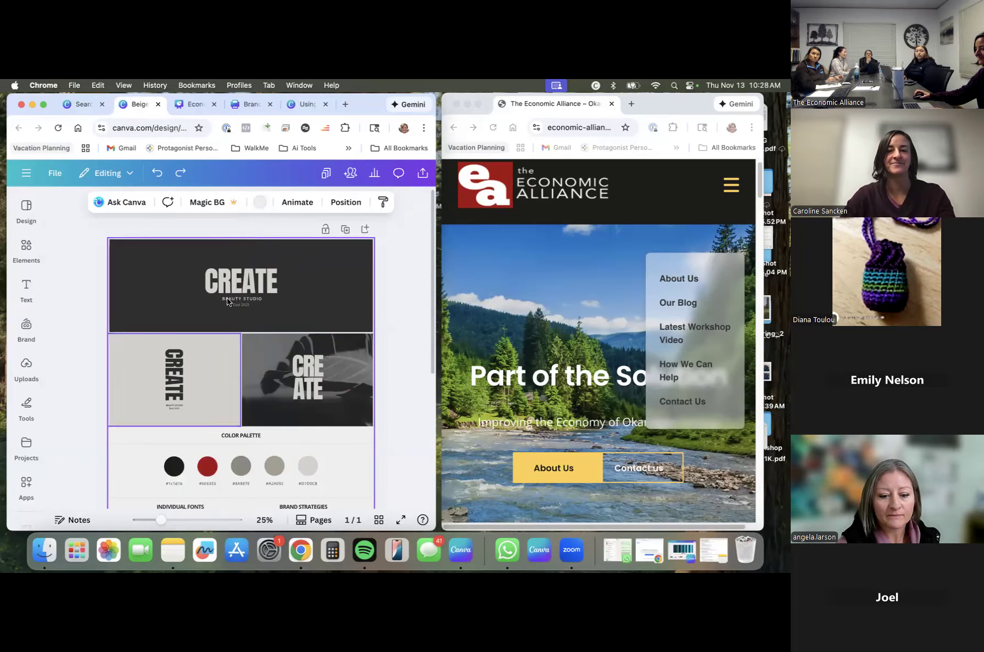
Replace the hex label under the red second palette circle with #a30b0d.
click(204, 471)
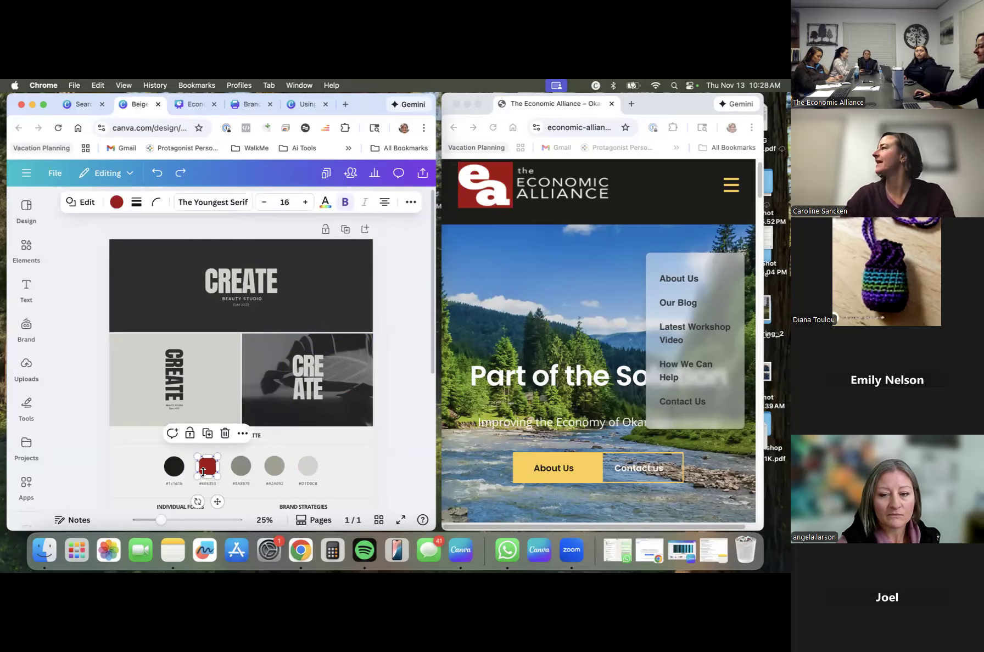
click(204, 482)
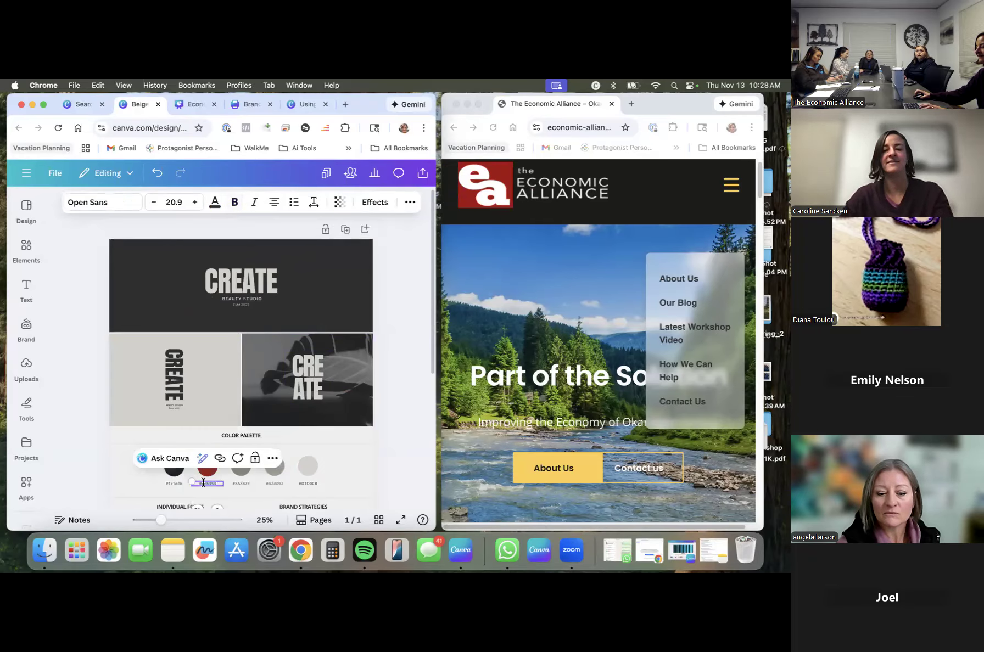
text(#a30b0d)
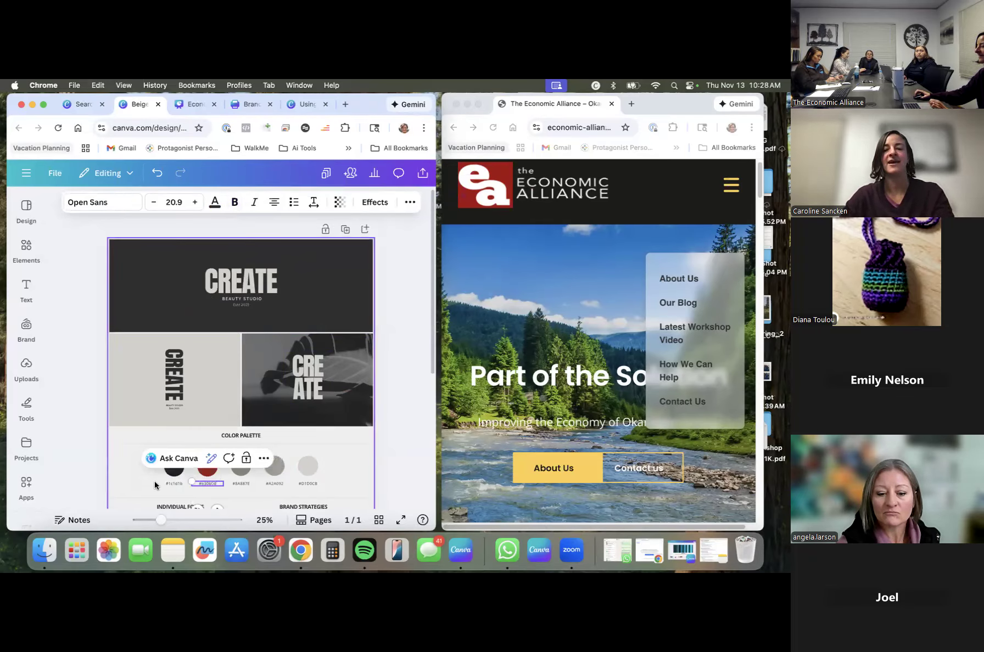
Recolor the third palette circle to #FFFFFF by sampling the white lettering of the Economic Alliance logo, and select its hex code.
click(242, 470)
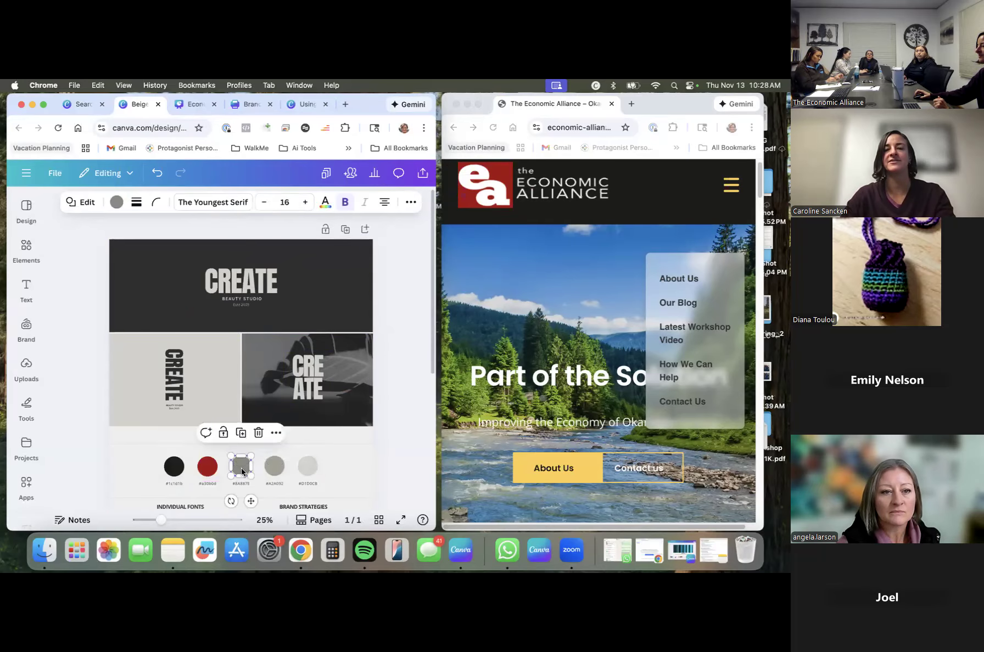
click(115, 204)
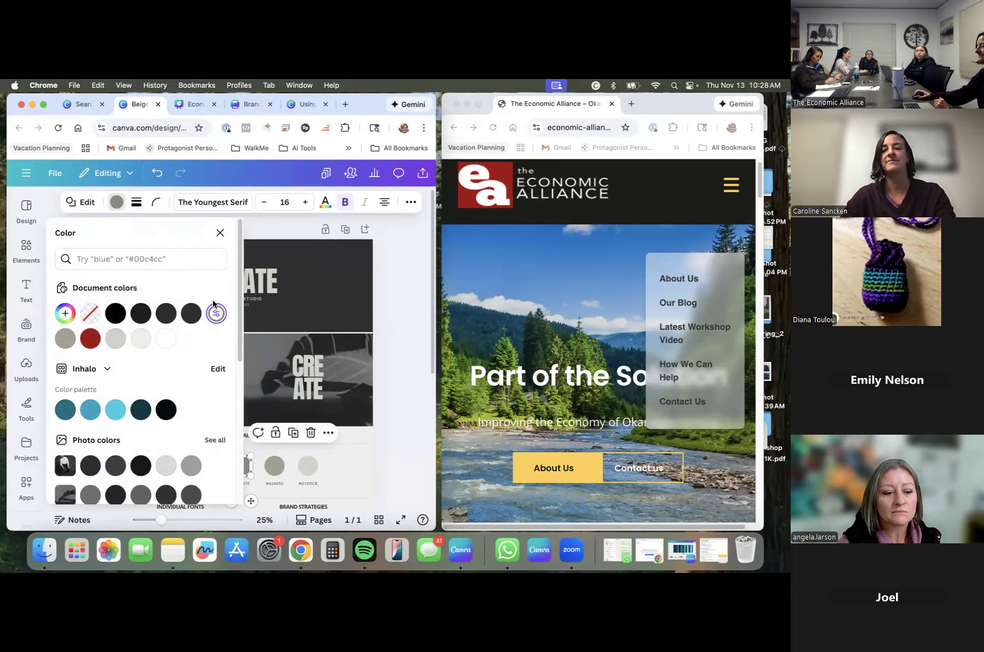
click(217, 314)
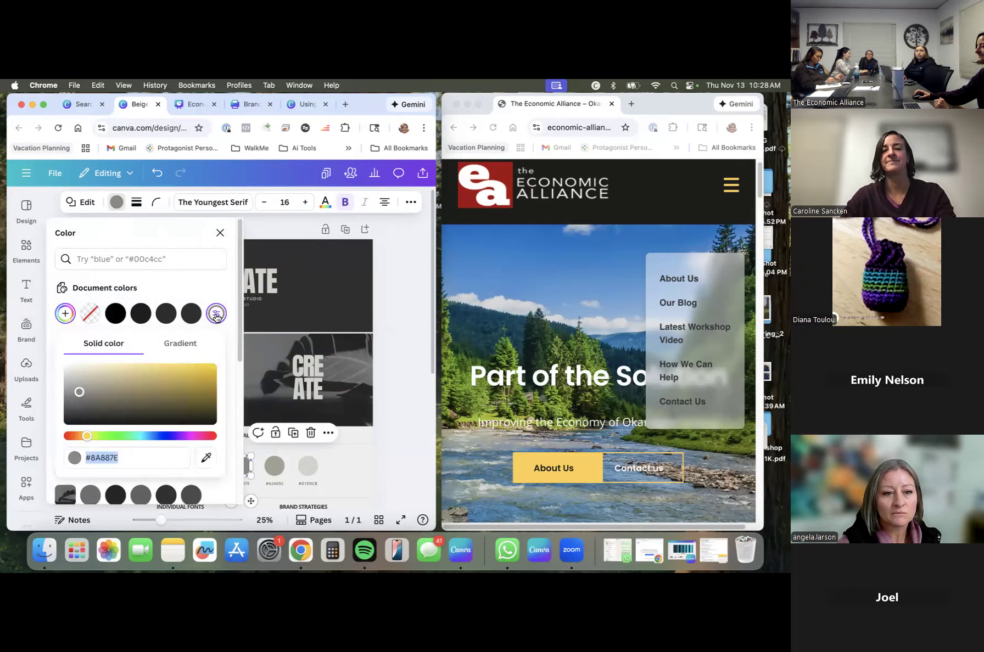
click(208, 459)
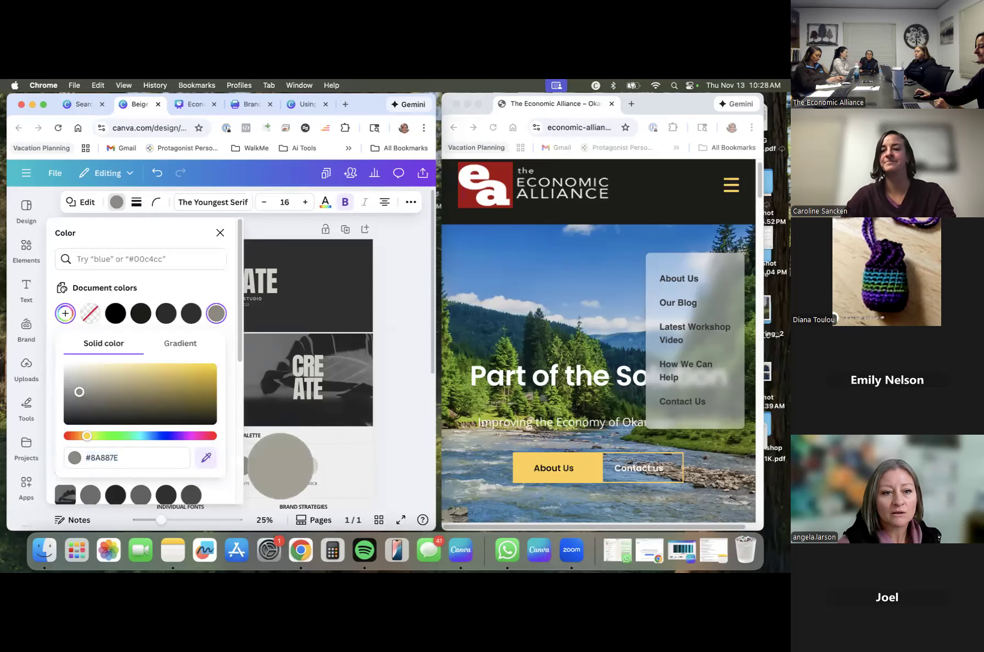
click(482, 202)
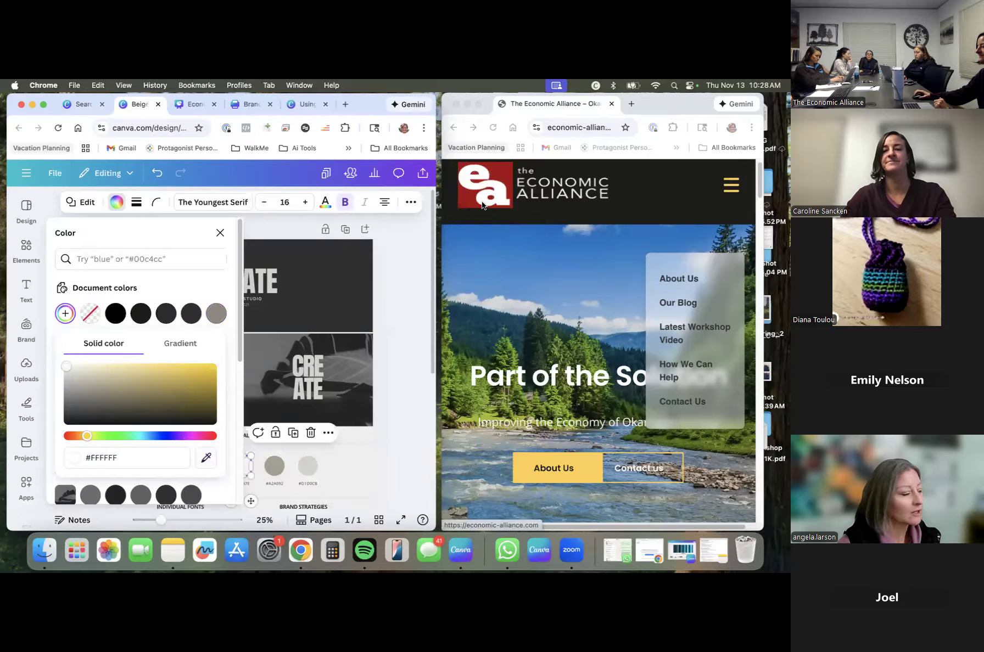
click(137, 454)
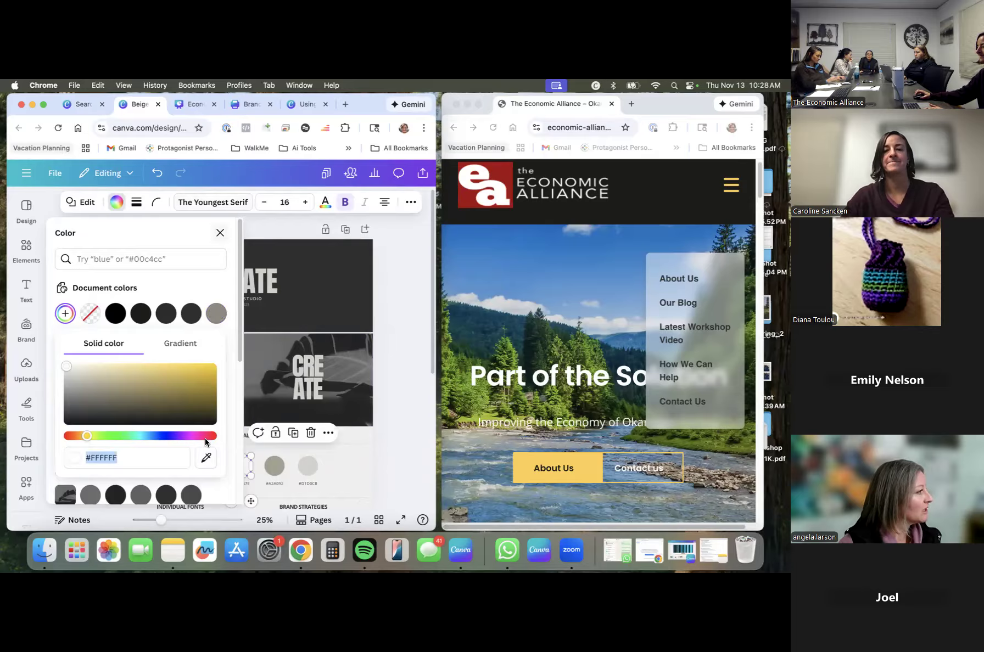
Replace the hex label under the white third palette circle with #ffffff.
click(221, 233)
click(240, 483)
shift+click(286, 485)
Recolor the fourth palette circle to #FFCE4C by sampling the website's yellow About Us button, and select its hex code.
click(275, 471)
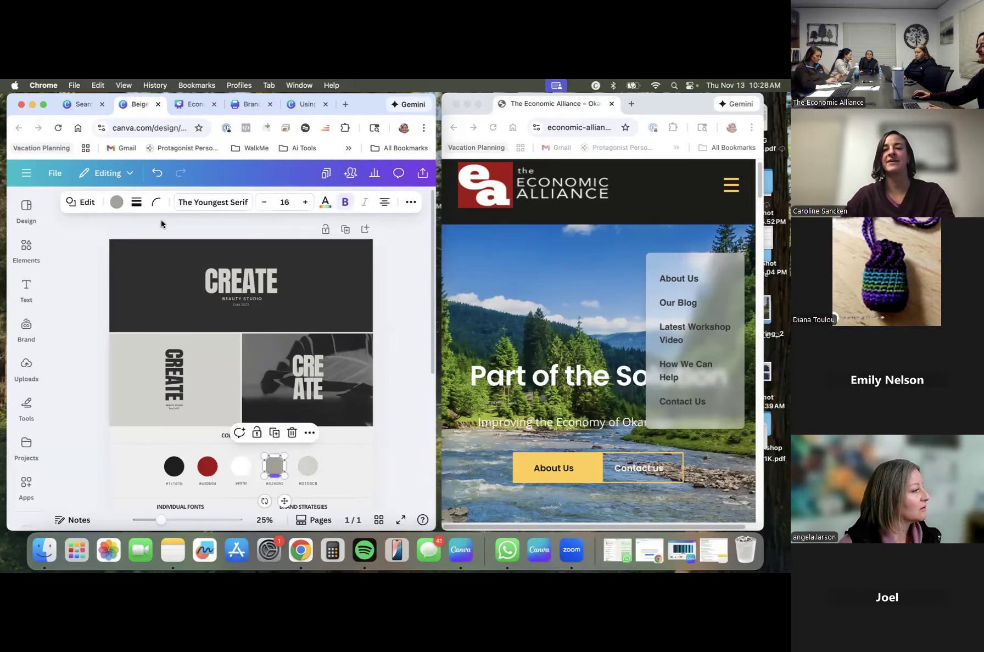
click(117, 203)
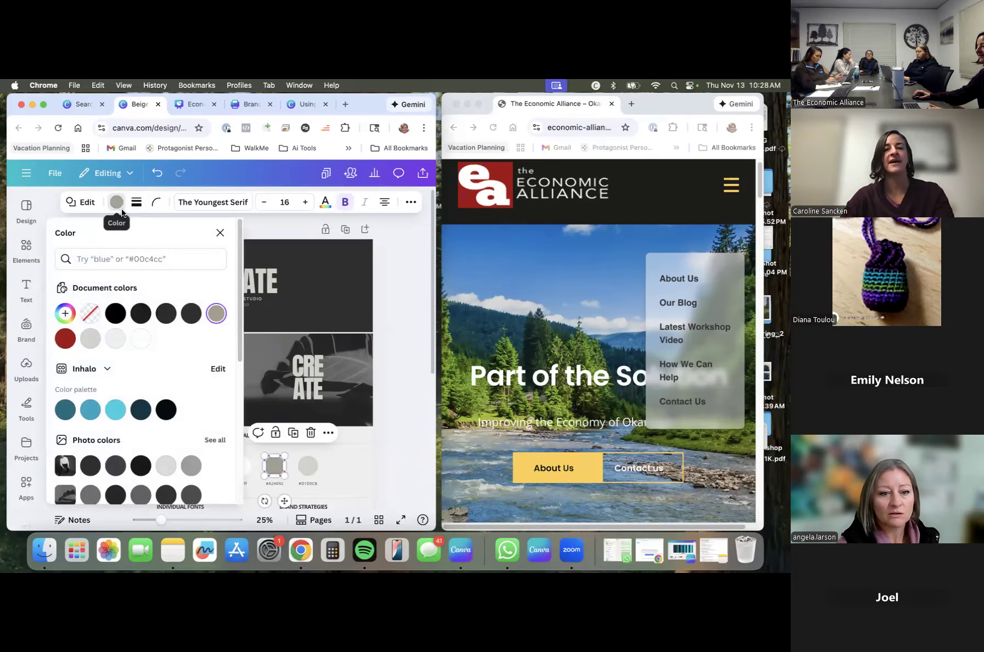
click(216, 318)
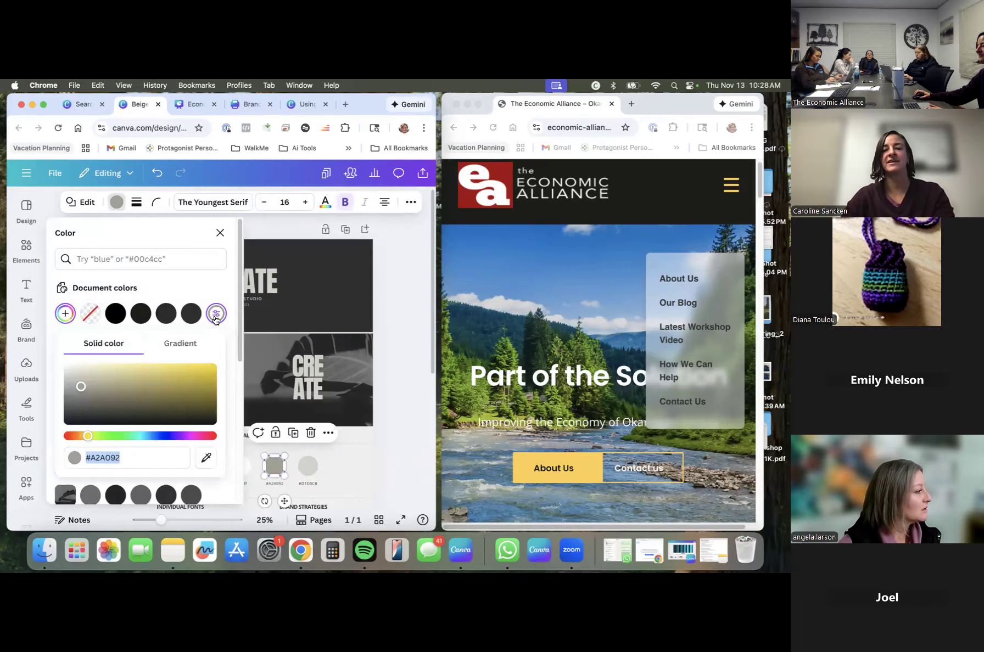
click(206, 457)
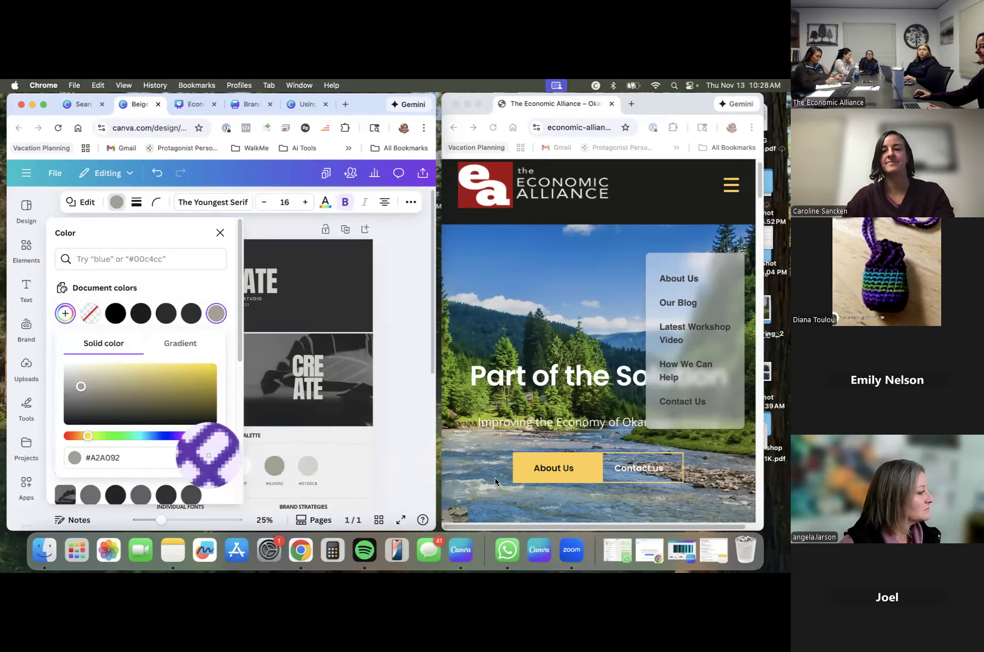
click(527, 468)
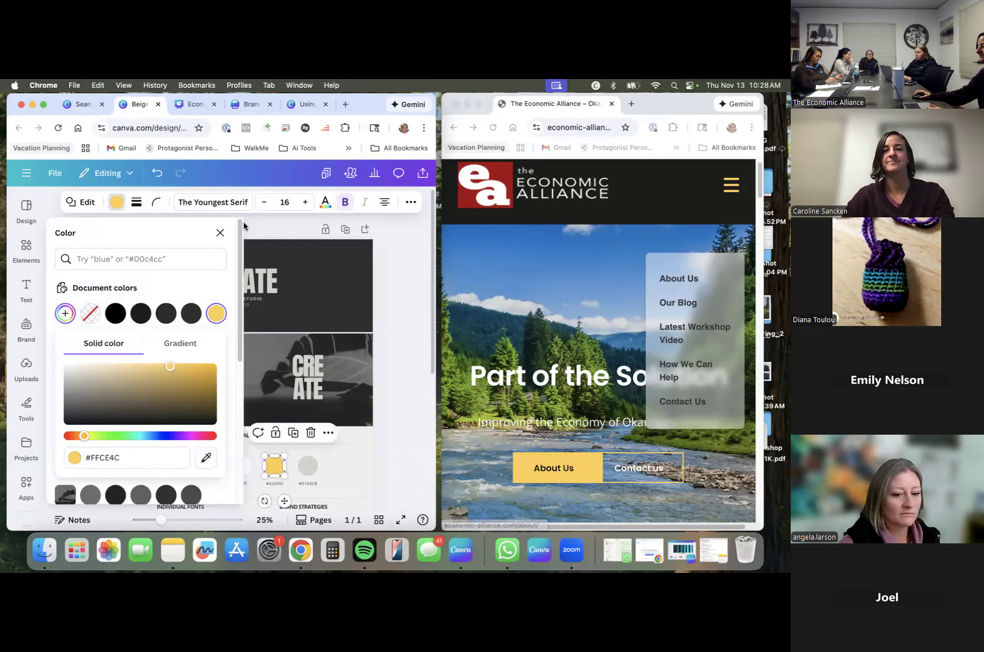
click(138, 450)
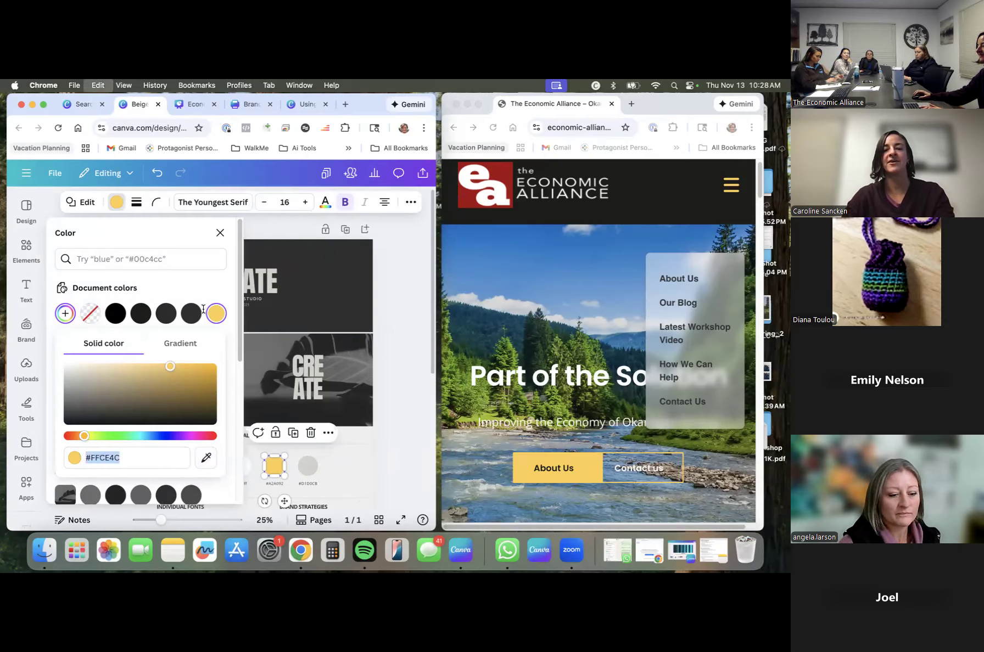
Replace the hex label under the yellow fourth palette circle with #ffce4c.
click(220, 233)
double_click(281, 484)
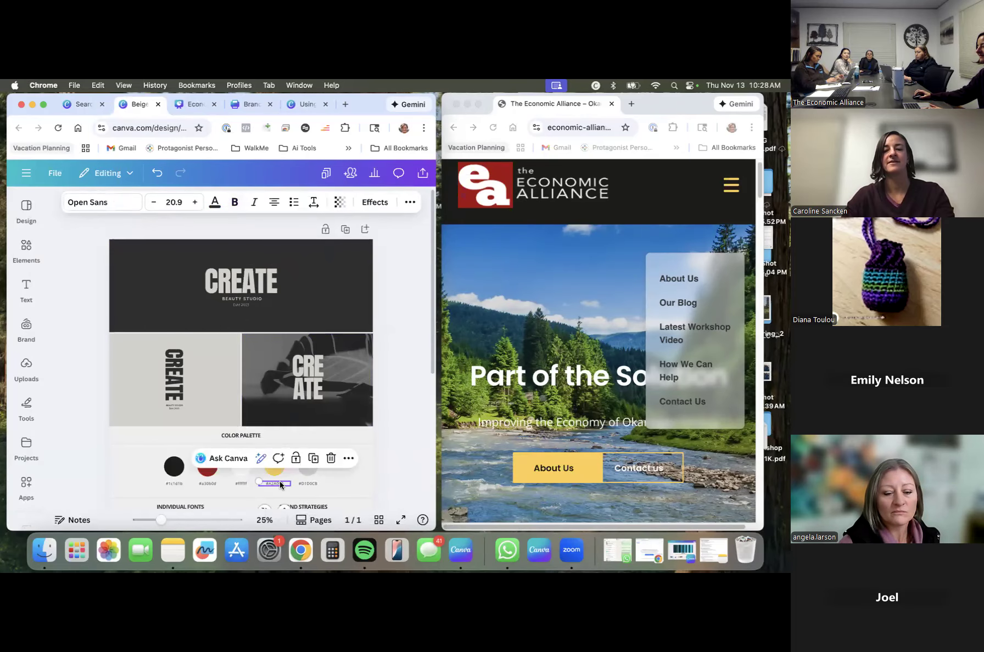
text(#ffce4c)
click(389, 469)
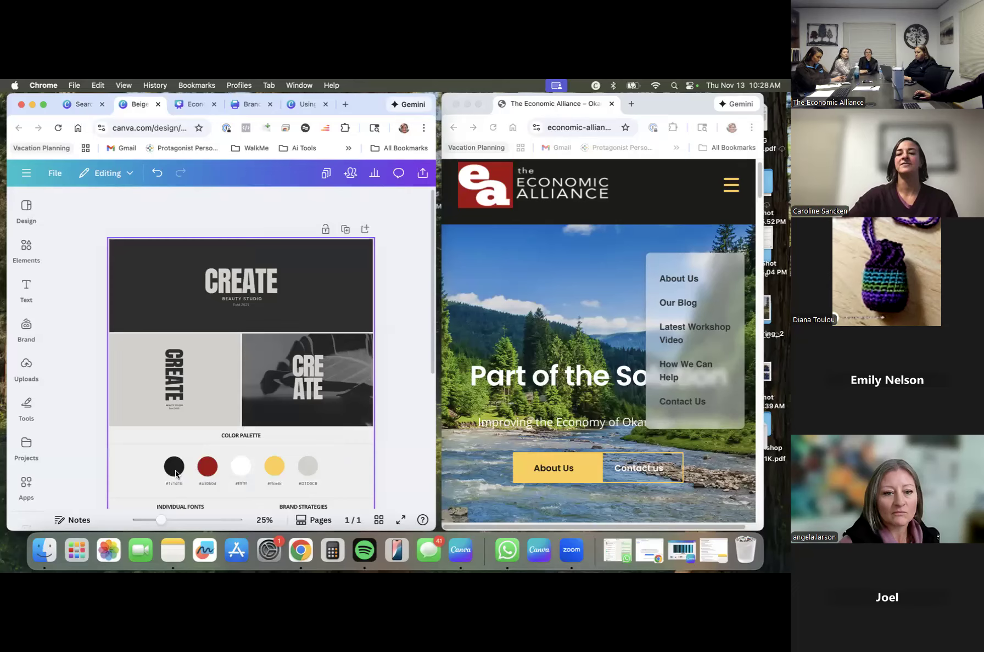
Delete the light grey fifth palette circle and its hex label.
click(308, 467)
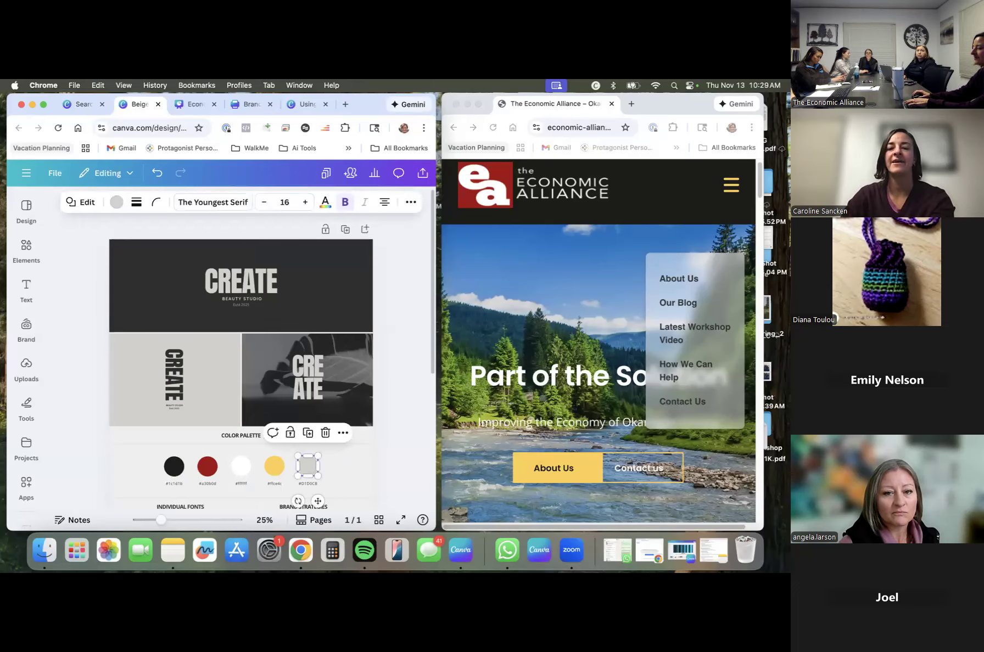
double_click(307, 483)
key(Delete)
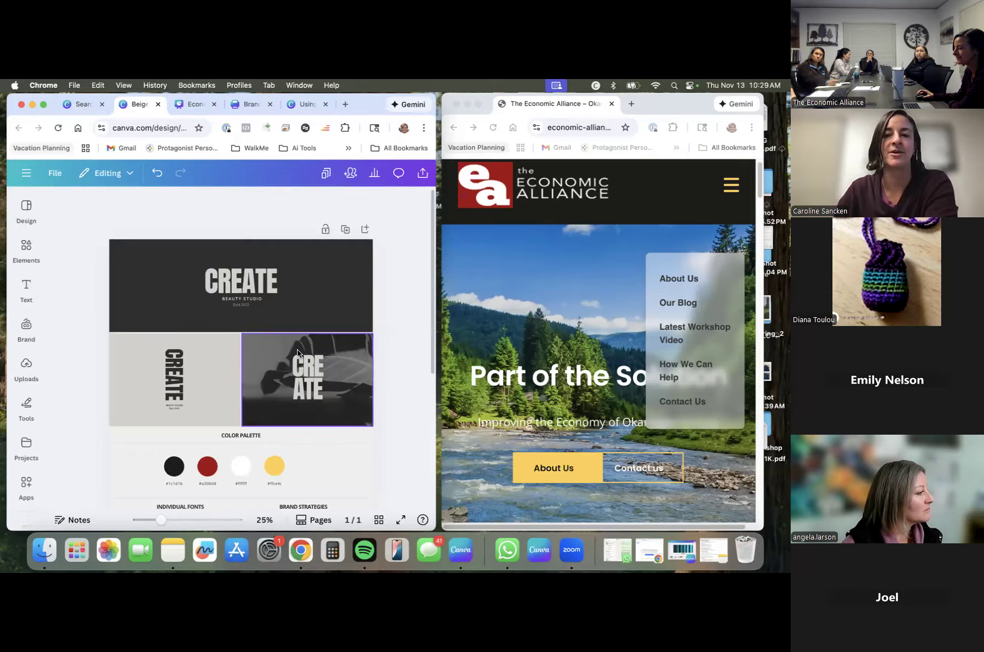
Open the Economic Alliance website's logo image in its own browser tab.
click(485, 185)
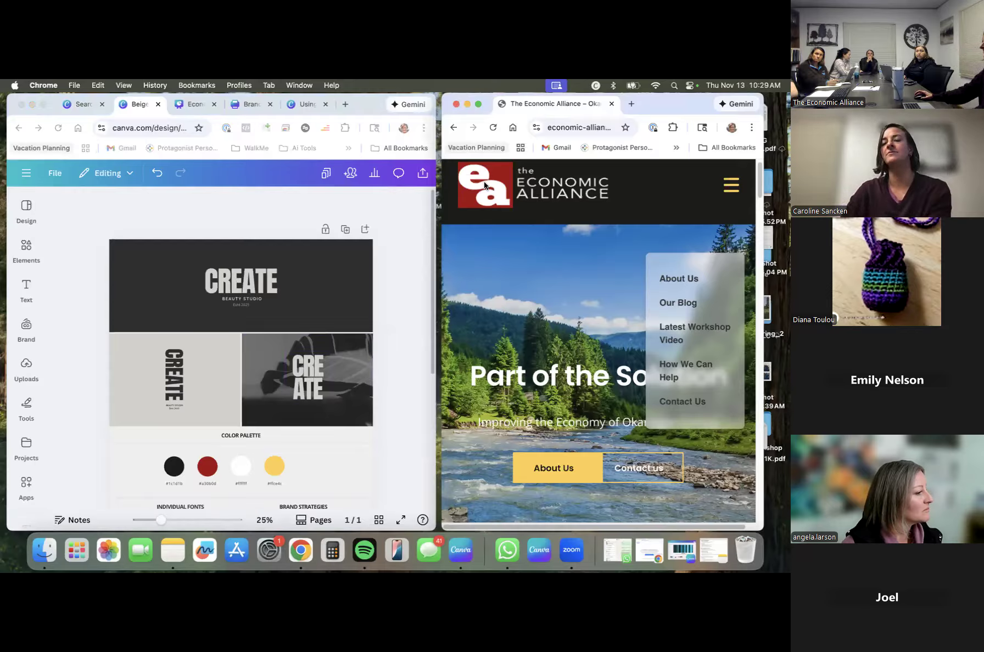
right_click(484, 185)
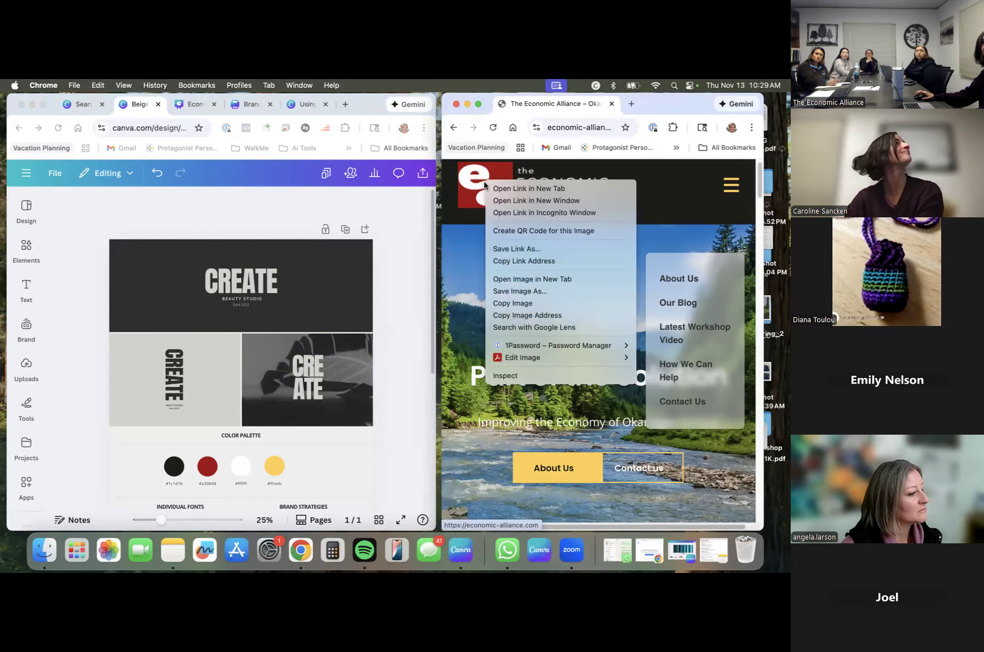
click(536, 280)
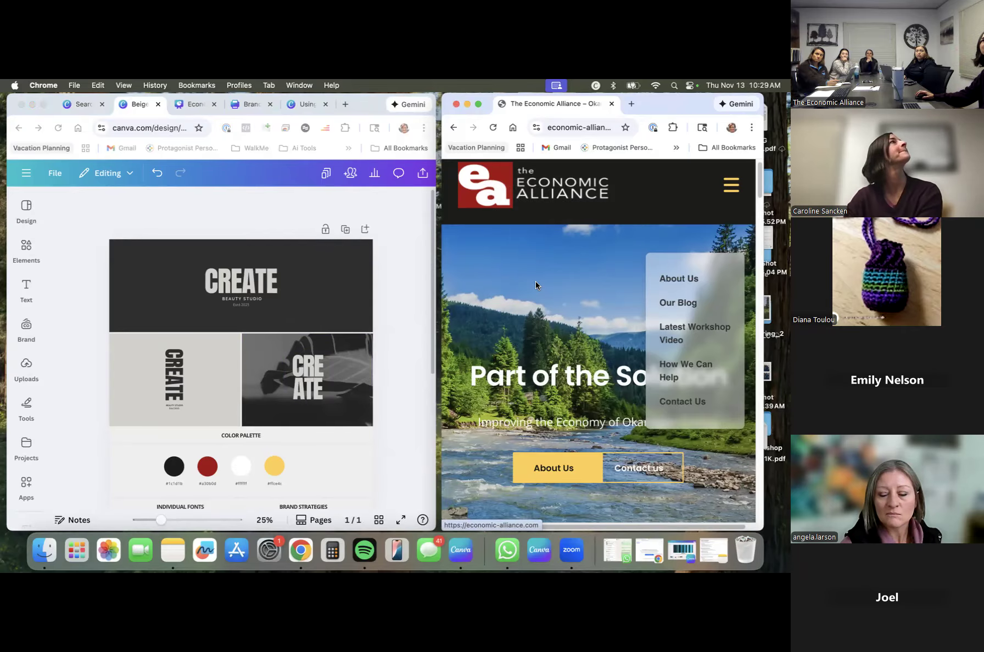
click(619, 104)
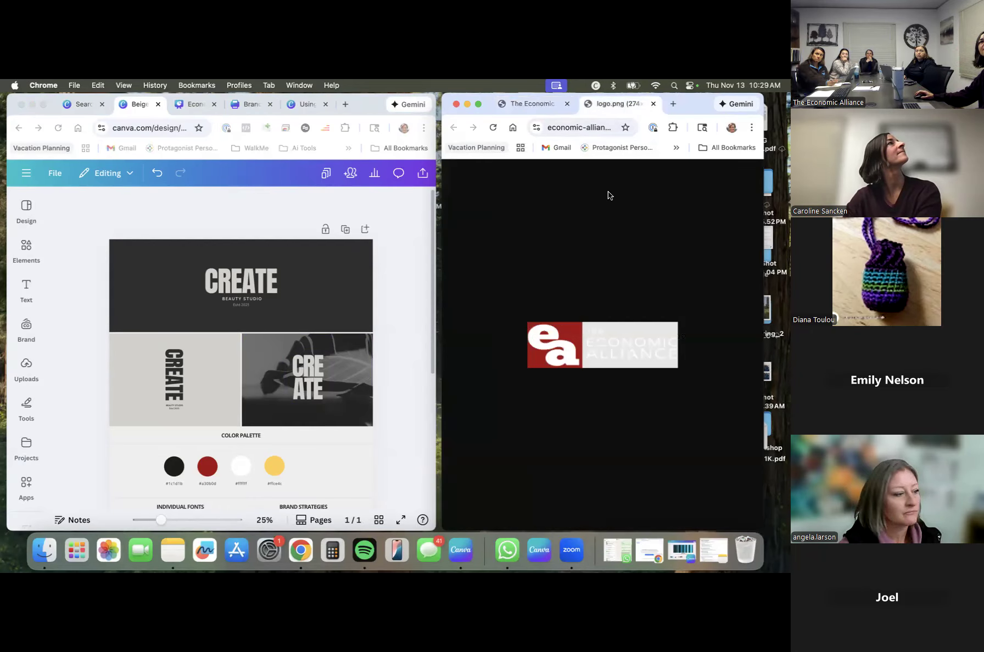
Save the logo image to the Desktop as Economic Alliance Logo.
right_click(598, 336)
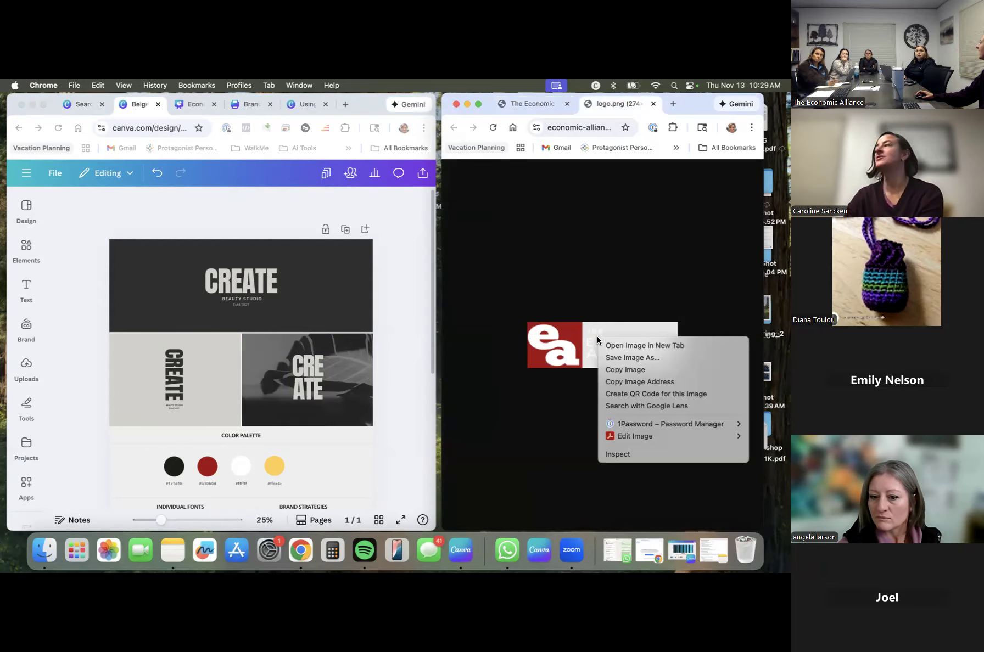
click(621, 359)
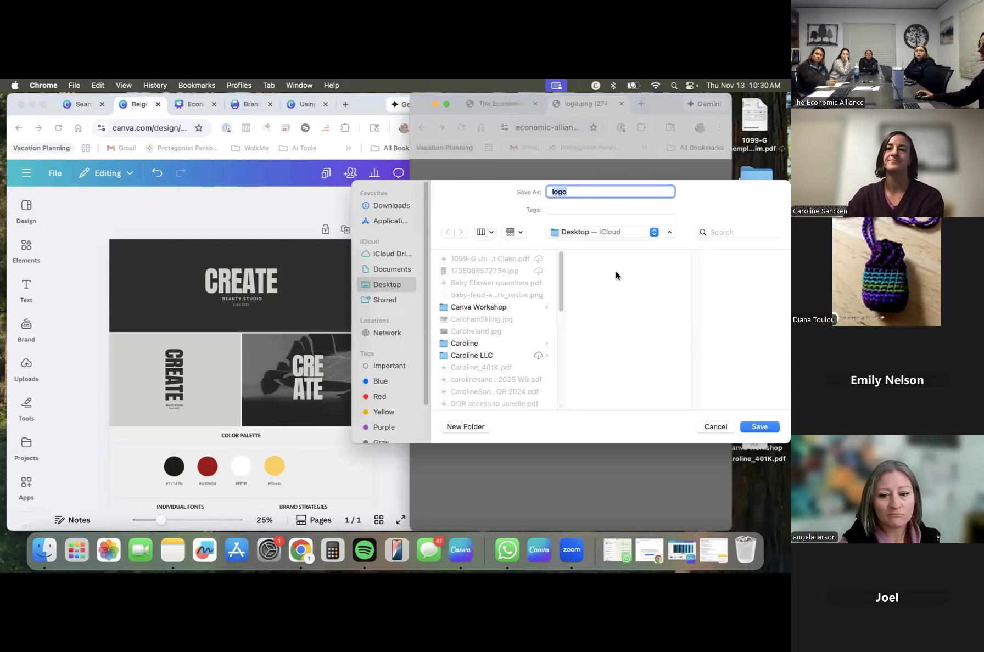
text(Economic Alliance L)
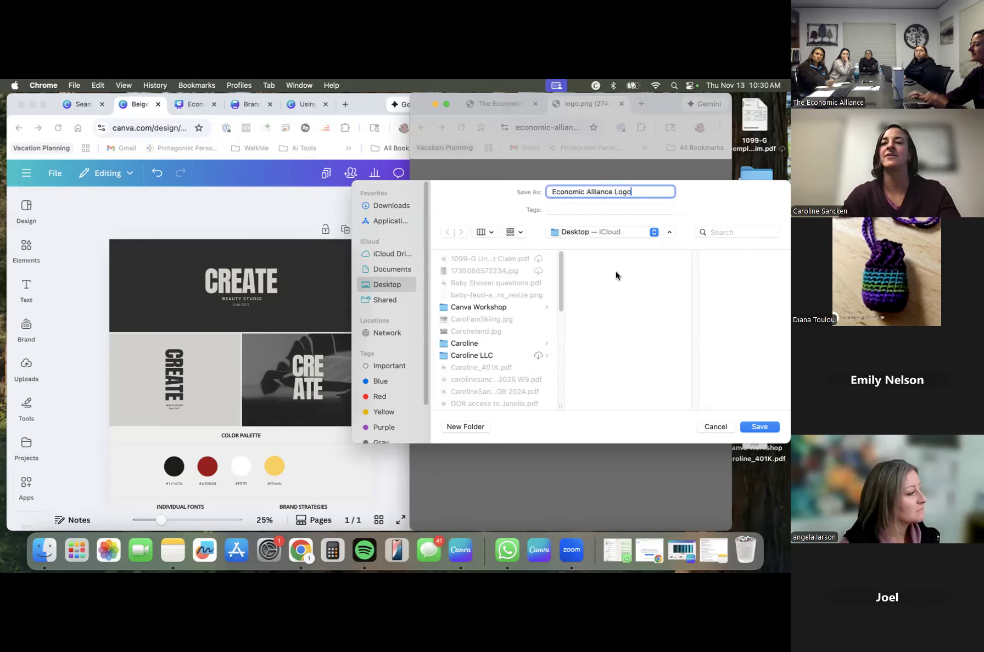
key(Return)
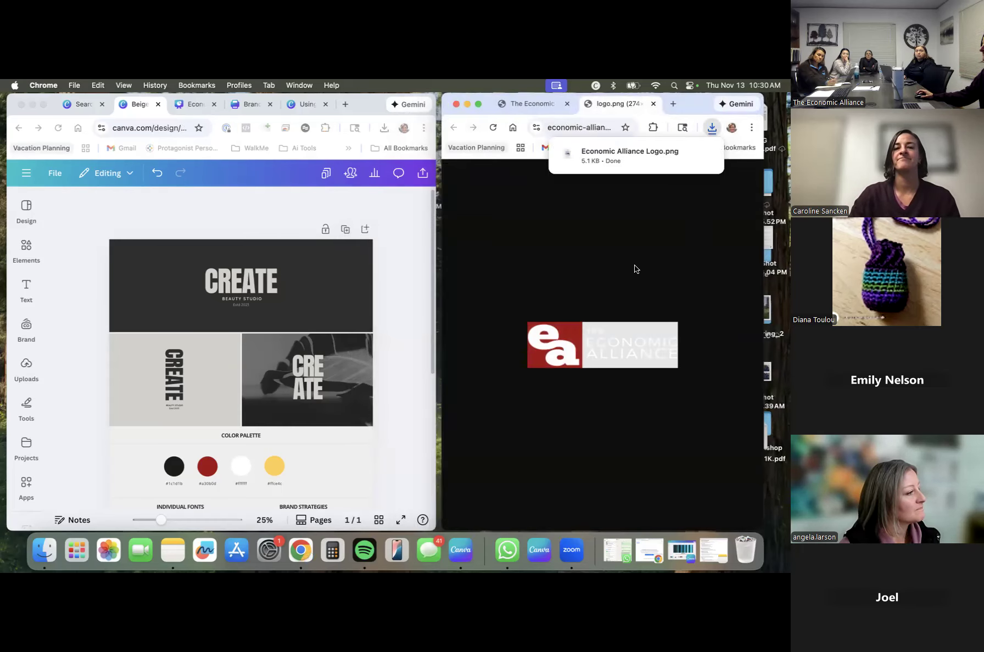
Upload Economic Alliance Logo.png from the Desktop to the Canva design's uploads.
click(93, 292)
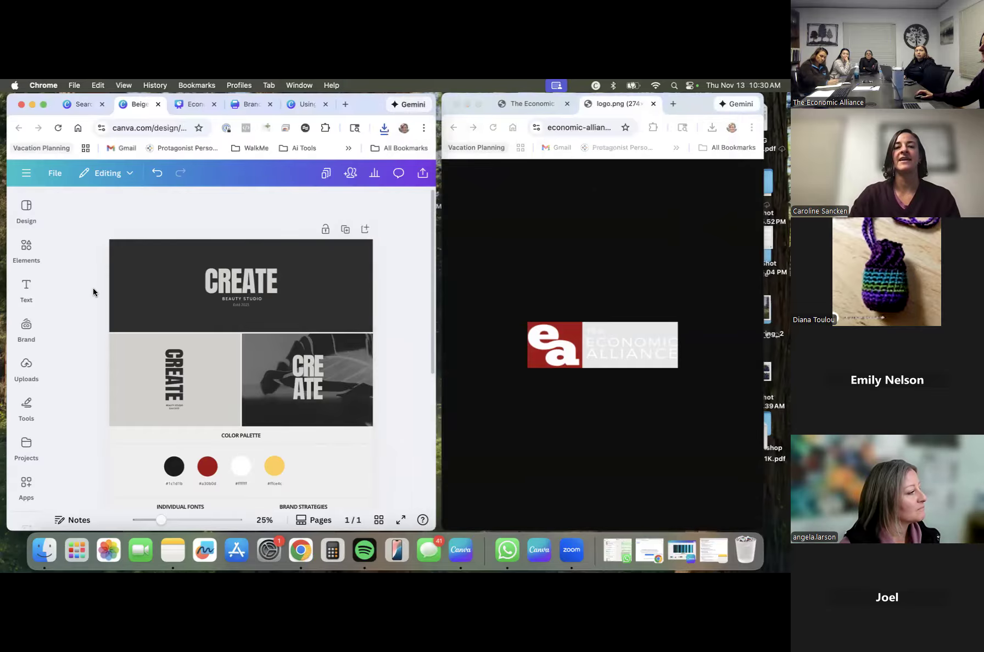
click(75, 319)
click(26, 367)
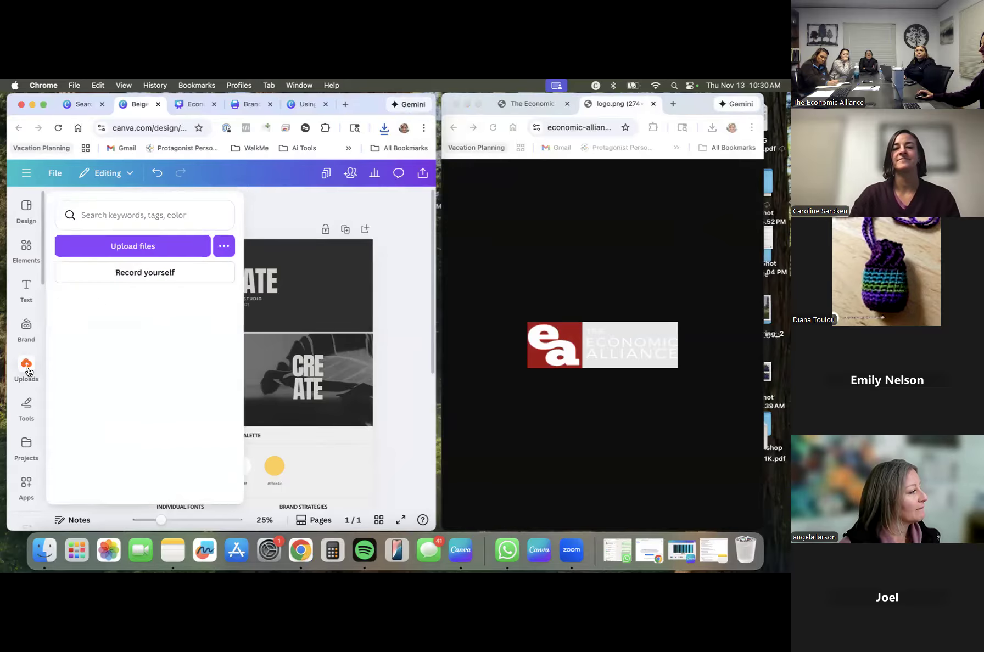
click(93, 247)
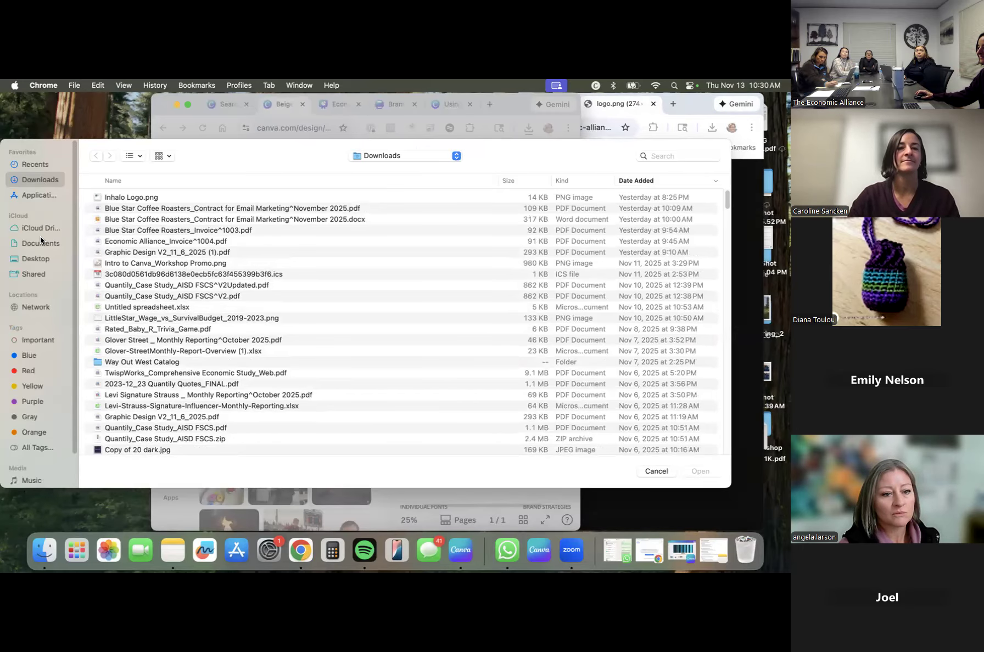
click(40, 259)
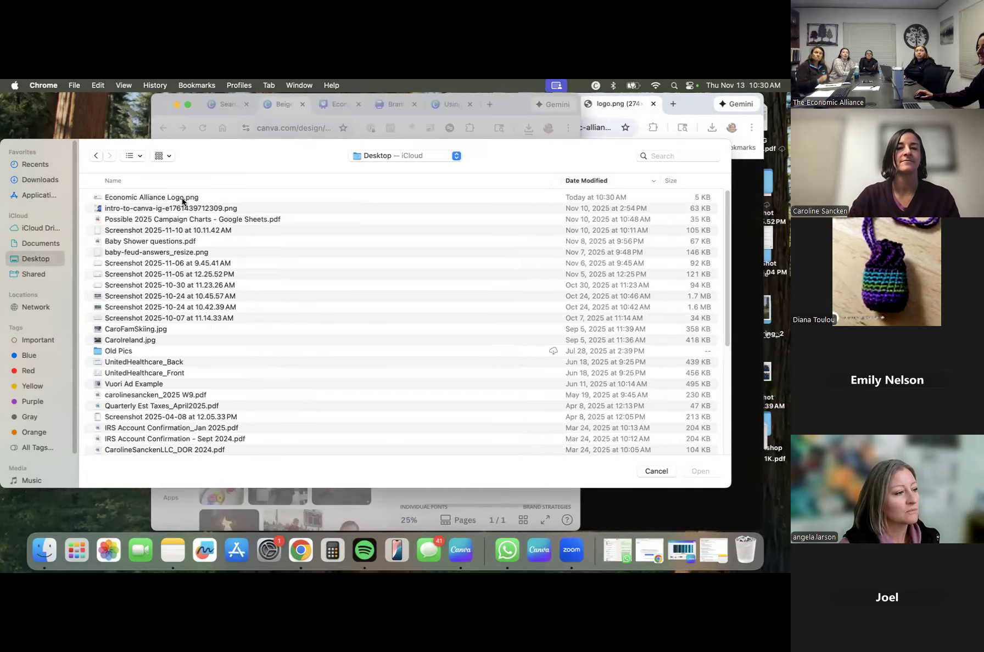
click(384, 197)
click(700, 471)
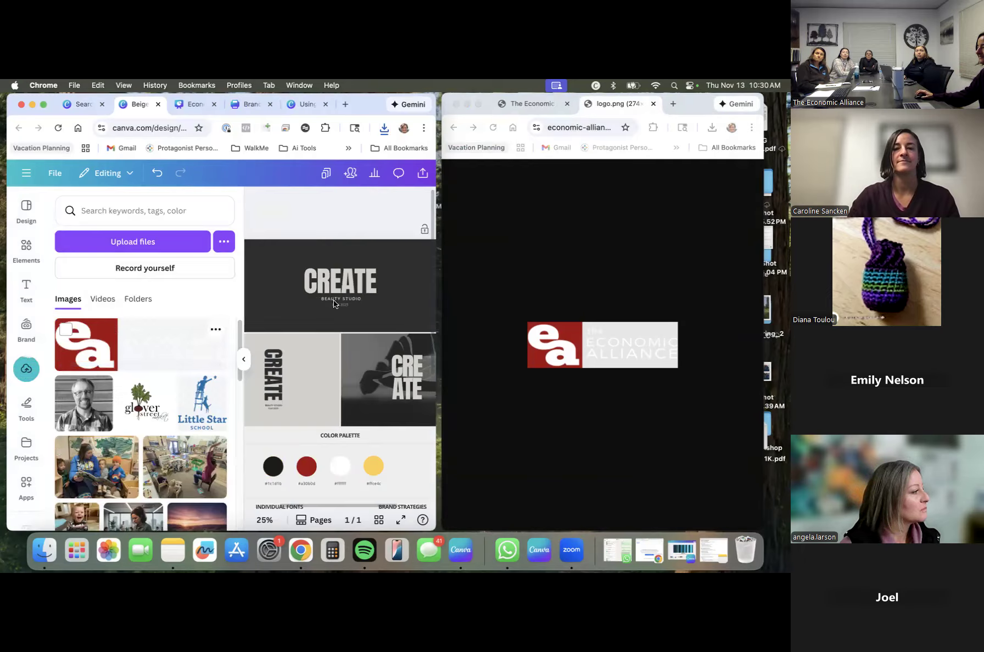
Add the uploaded Economic Alliance logo to the mood board's dark header and collapse the side panel.
click(37, 220)
click(157, 261)
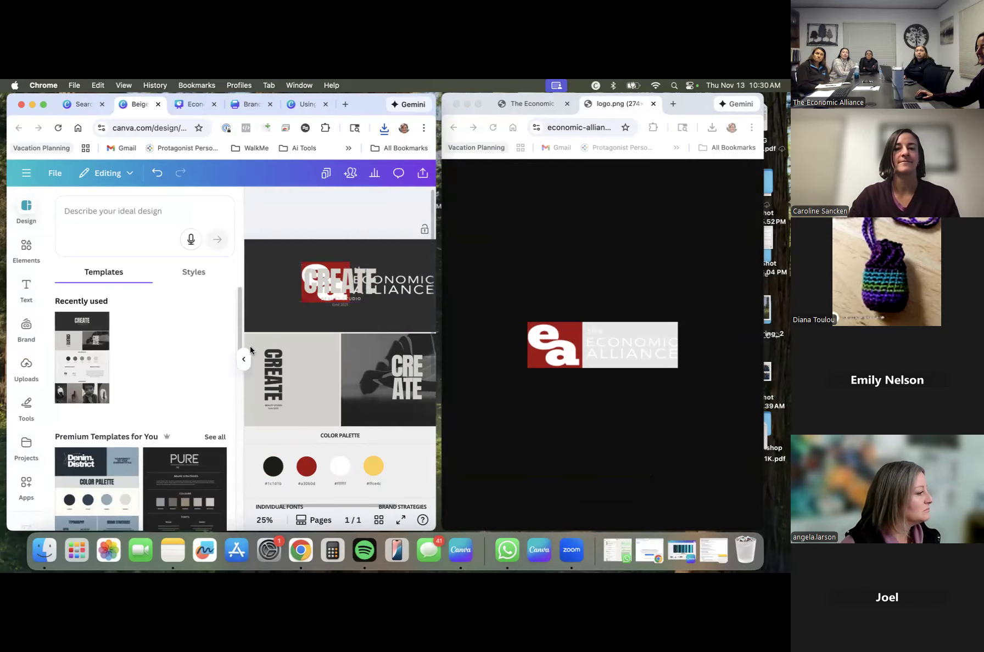
click(244, 359)
Delete the CREATE title and its two subtitle lines from the dark header and center the Economic Alliance logo there.
drag(245, 285, 158, 294)
key(Delete)
drag(225, 282, 176, 283)
click(246, 307)
key(Delete)
click(231, 299)
key(Delete)
drag(218, 290, 232, 295)
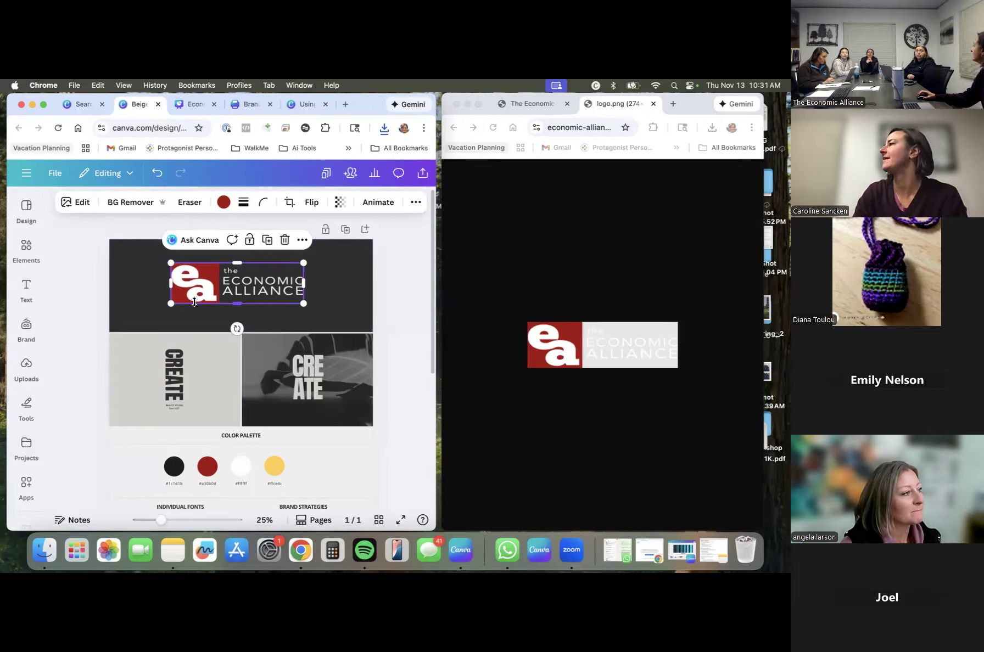
Delete the vertical CREATE title and its small subtitle lines from the light grey tile.
click(181, 375)
key(Delete)
click(177, 401)
click(175, 405)
key(Delete)
click(175, 403)
key(Delete)
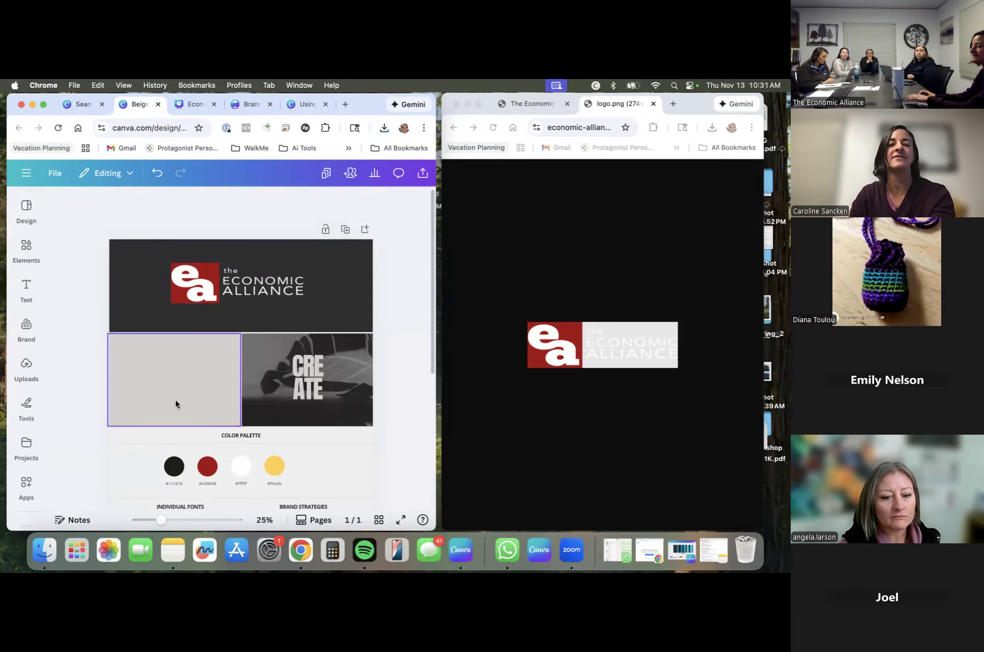
Duplicate the header's Economic Alliance logo and move the copy down onto the light grey tile.
click(202, 283)
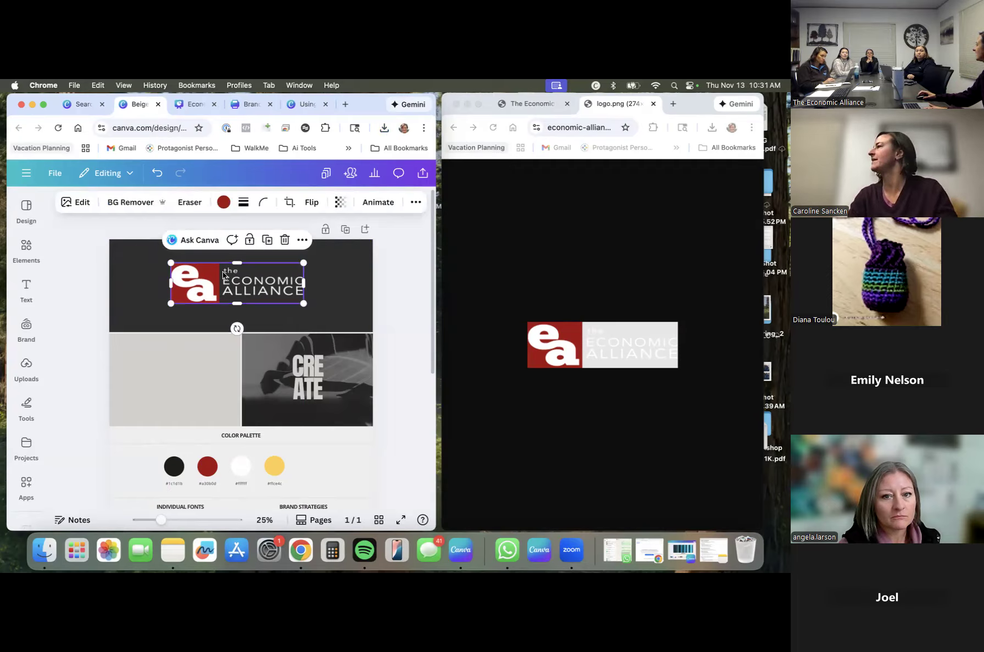
right_click(213, 275)
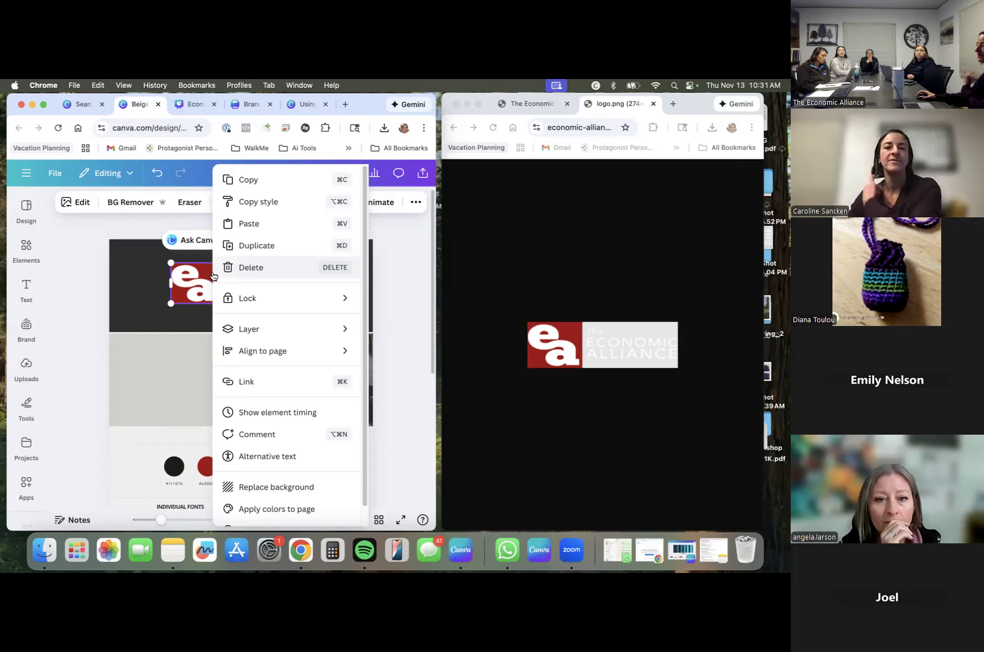
click(269, 245)
drag(200, 281, 174, 377)
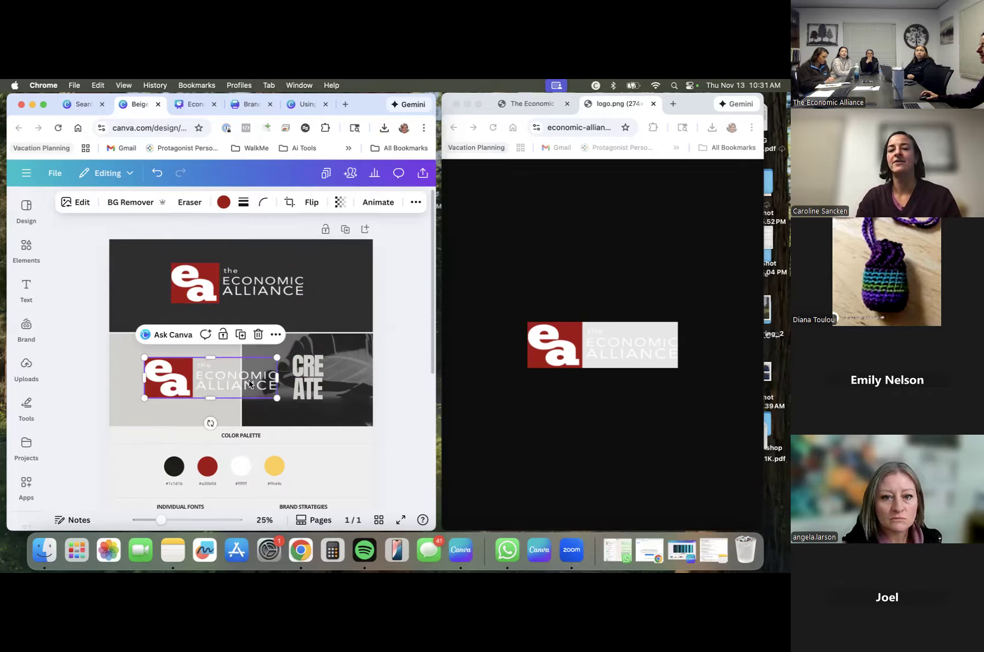
Crop the logo copy on the light grey tile to just its red "ea" mark.
drag(270, 379, 192, 380)
click(113, 387)
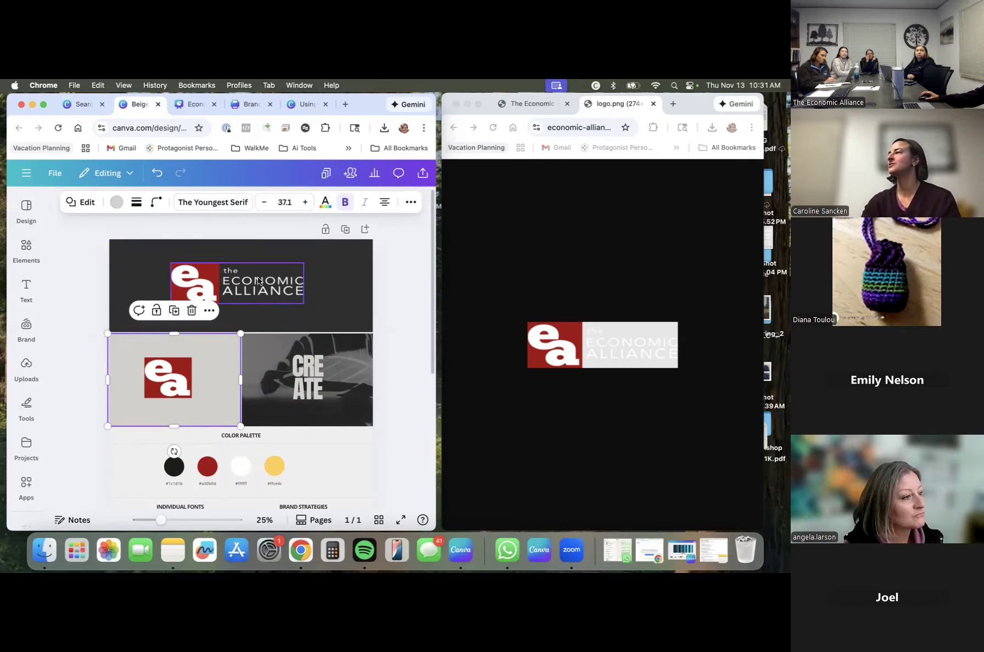
Delete the stacked CREATE title and the dark photo frame behind it, including its placeholder image.
click(309, 381)
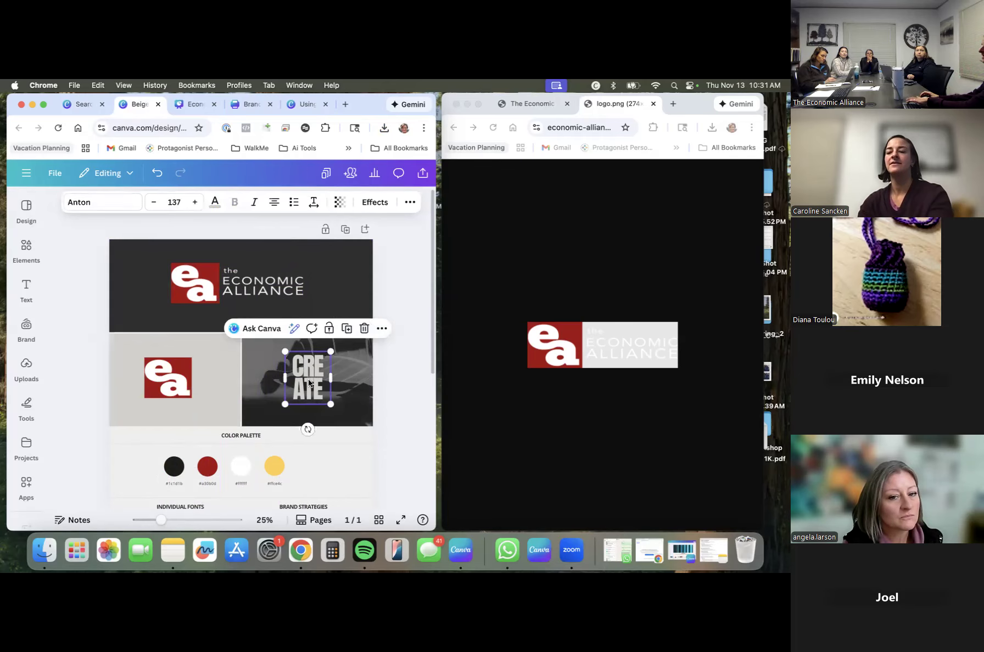
key(Delete)
click(307, 368)
key(Delete)
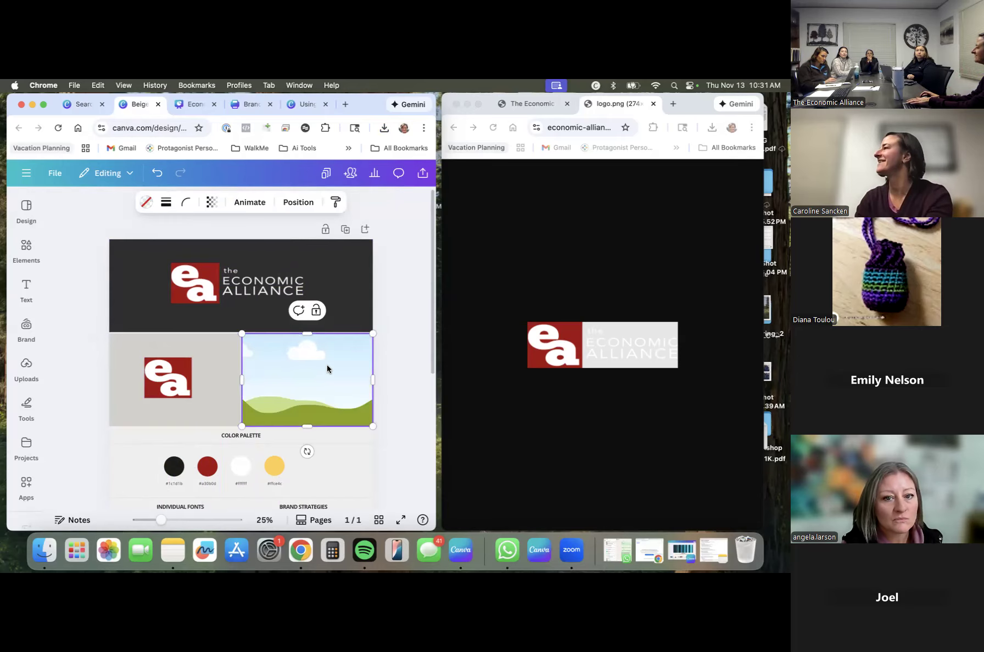
key(Delete)
Duplicate the light grey tile together with its "ea" mark and place the copy in the empty space beside it.
click(226, 368)
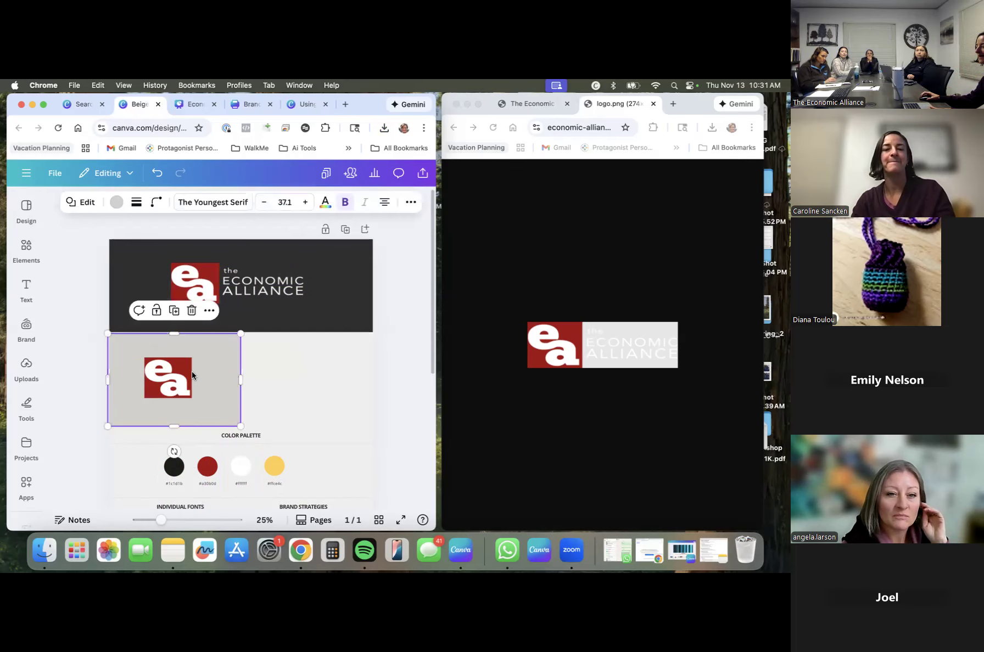
shift+click(174, 375)
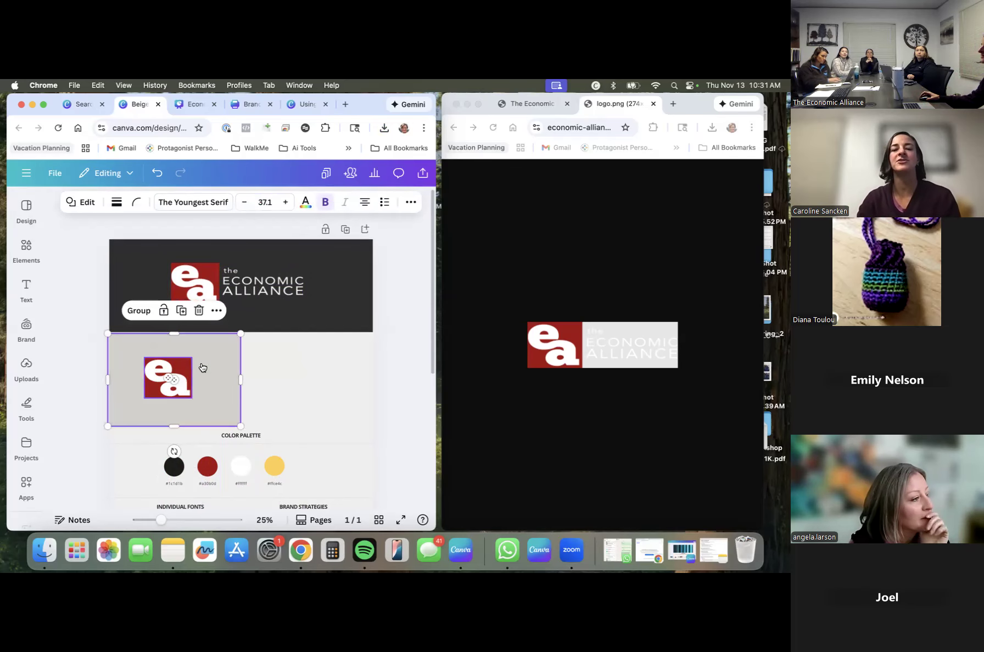
right_click(202, 362)
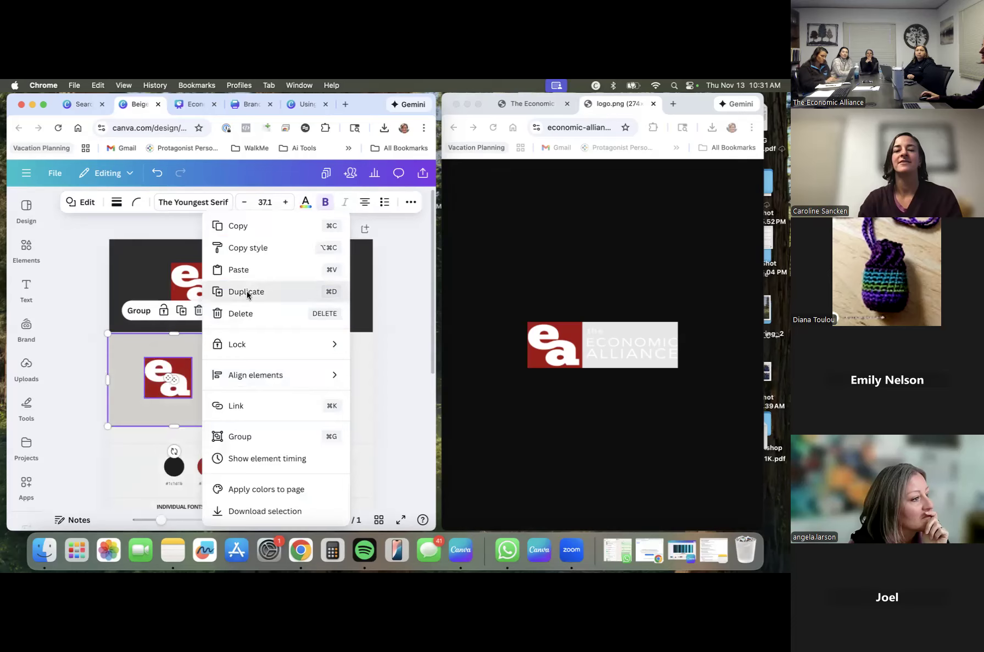
click(247, 292)
drag(204, 373, 351, 370)
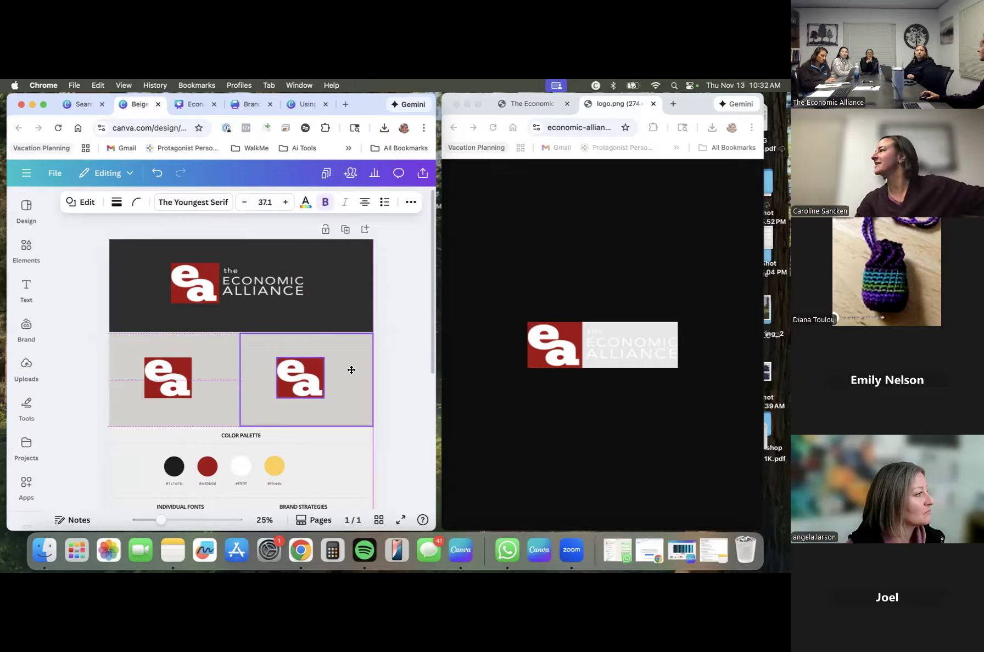
Try the duplicated tile against the alignment guides, then leave it slightly lower with a gap beside the original tile.
drag(351, 370, 352, 384)
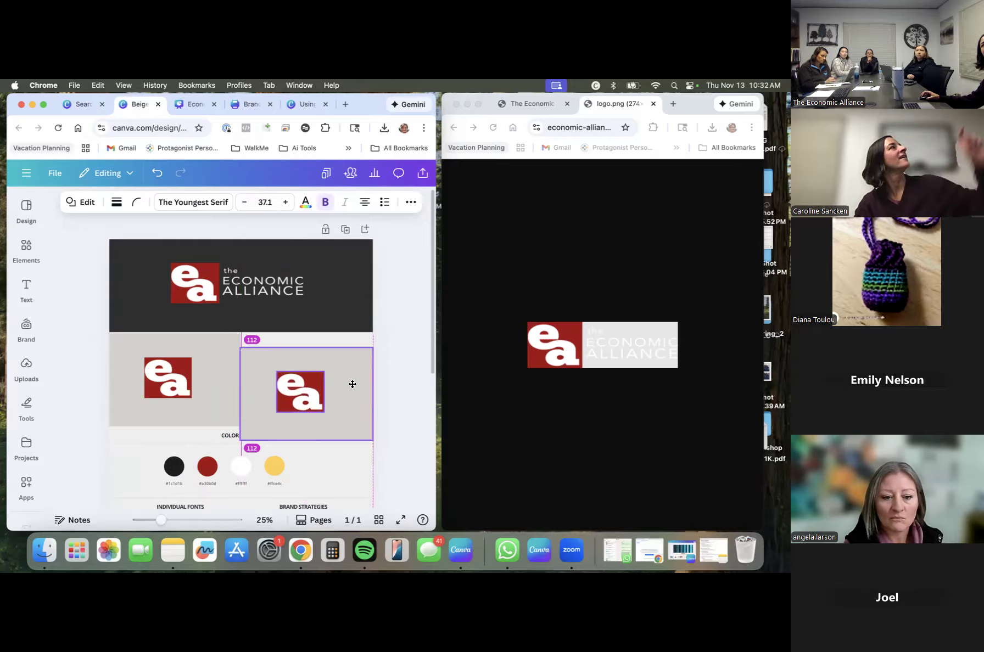
drag(352, 384, 353, 384)
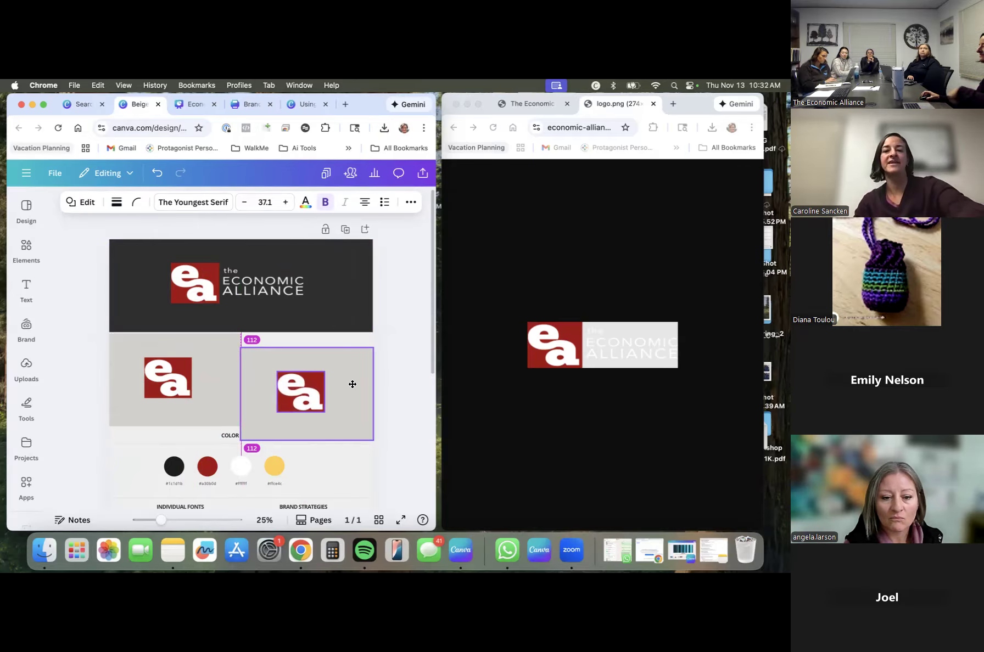
drag(352, 384, 354, 371)
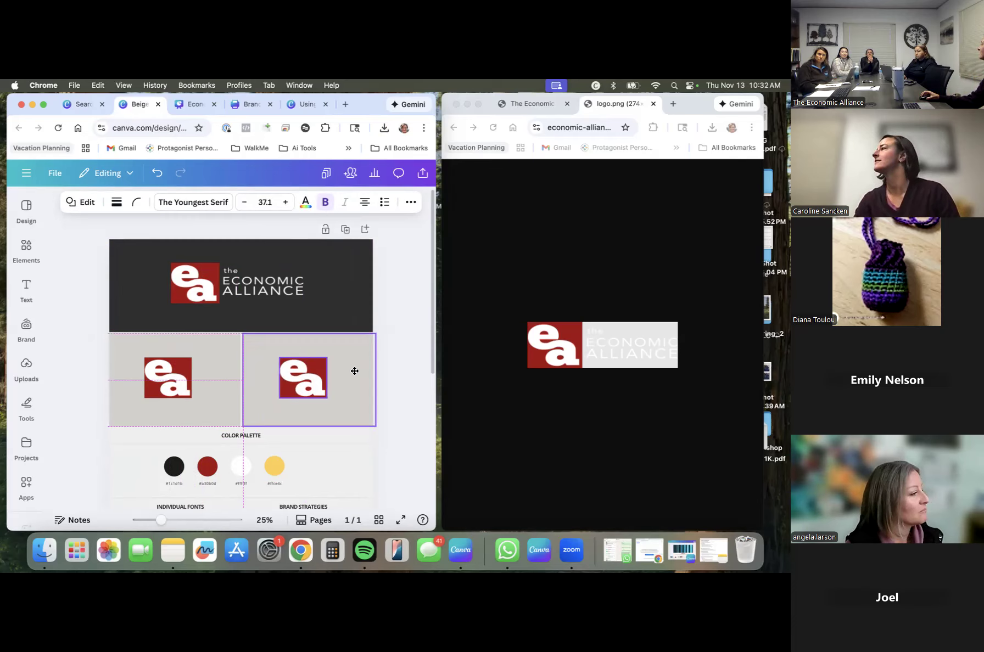
drag(354, 371, 340, 383)
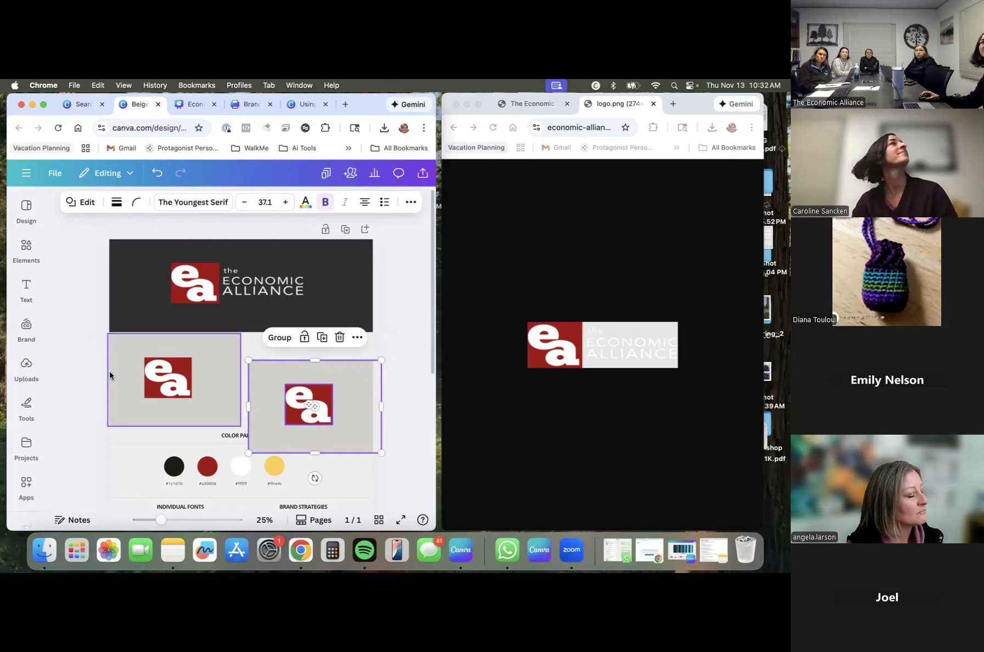
Select both light grey tiles and align them by their top edges.
click(90, 366)
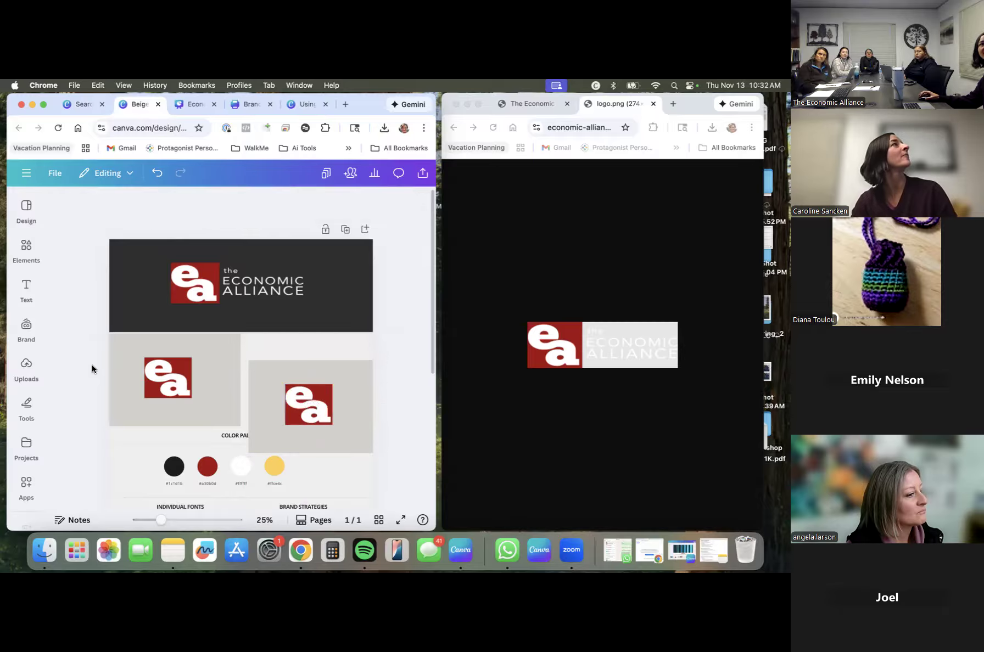
click(127, 348)
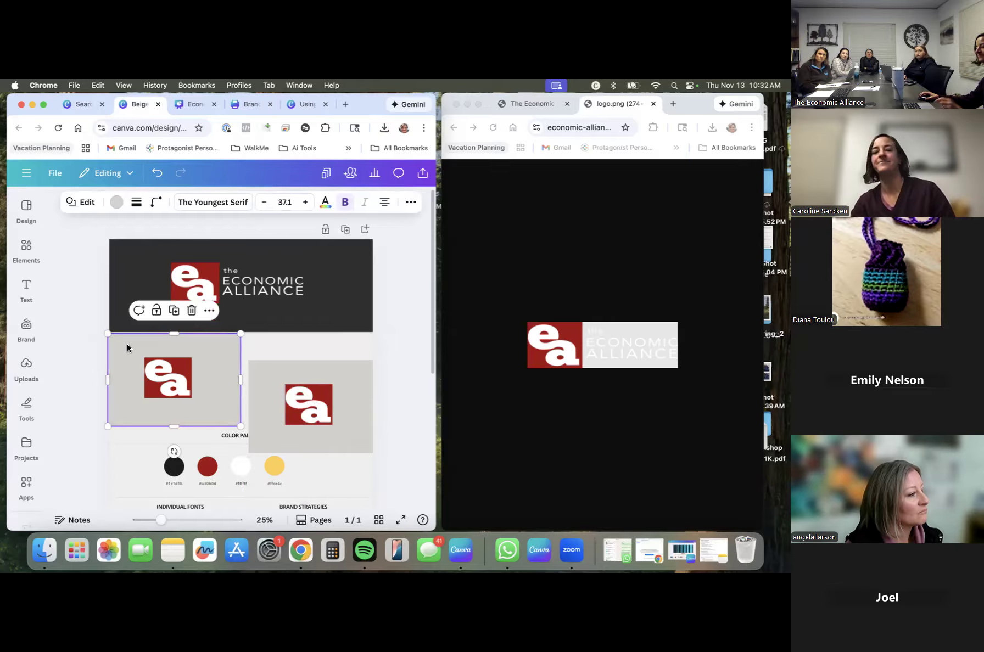
shift+click(257, 373)
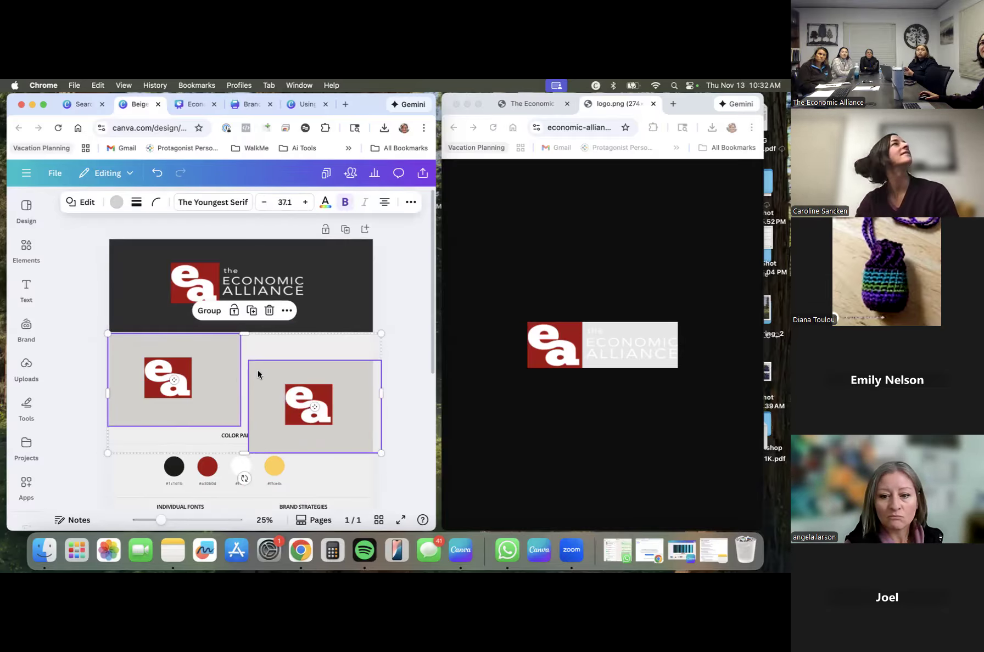
right_click(258, 374)
mouse_move(258, 375)
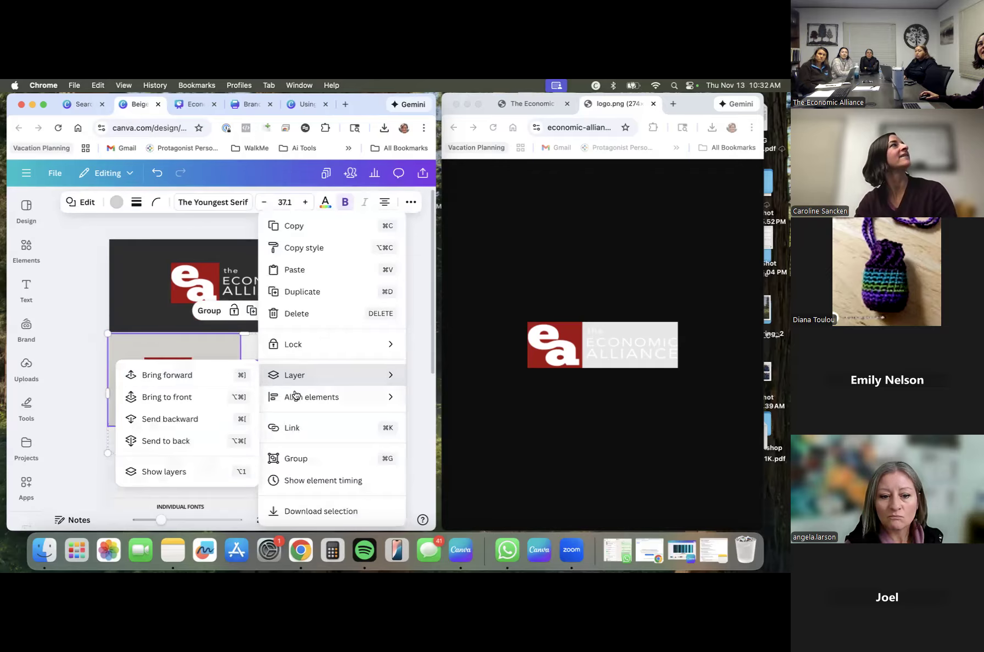
mouse_move(300, 399)
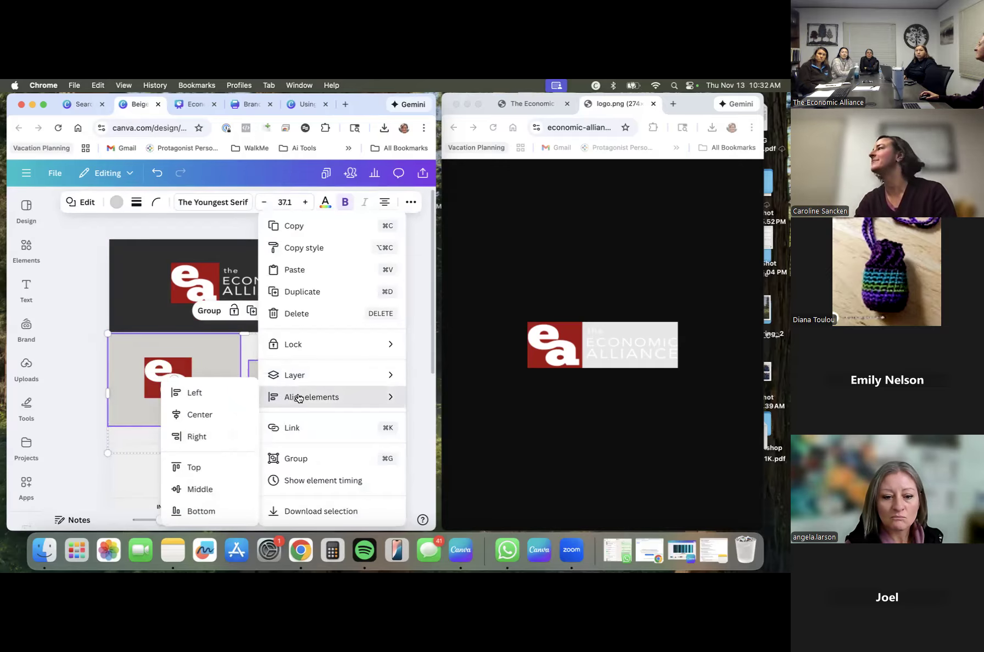
click(227, 467)
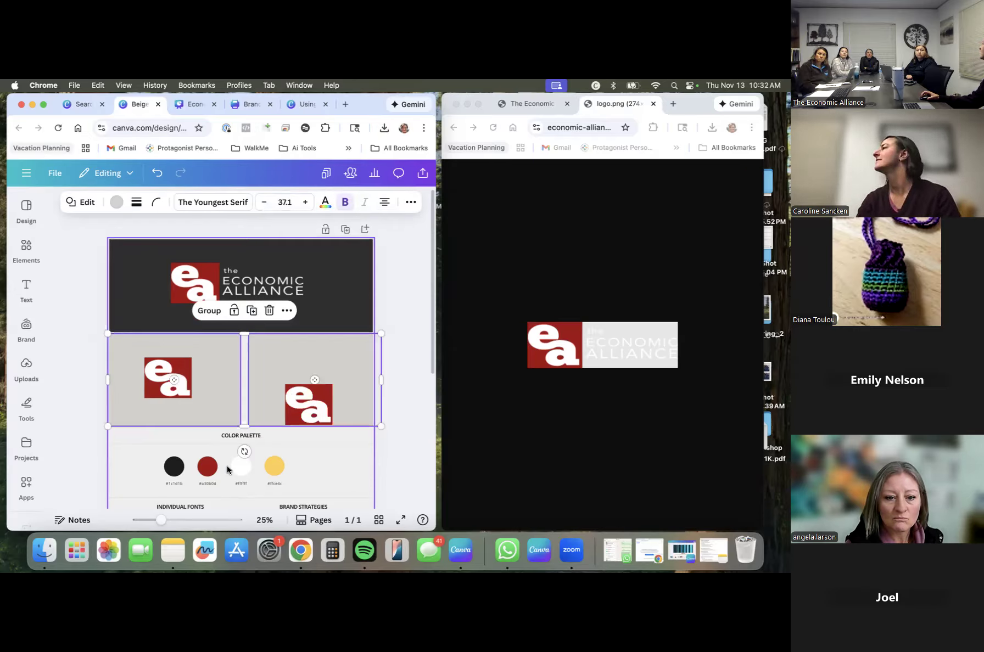
Select the "ea" marks on both grey tiles and align them by their top edges.
click(299, 419)
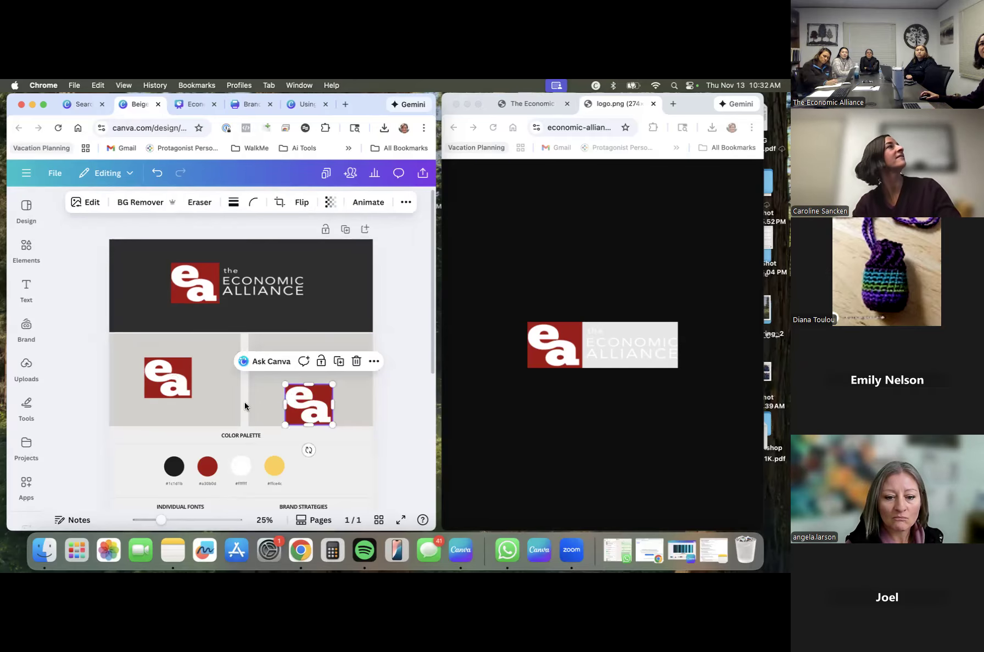
shift+click(181, 384)
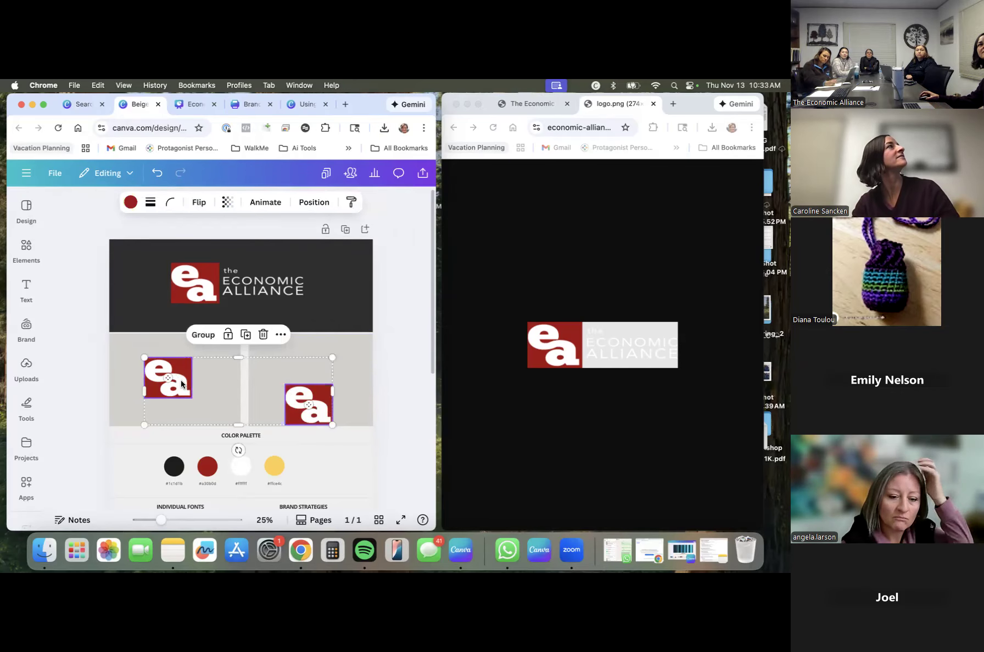
right_click(181, 384)
mouse_move(182, 384)
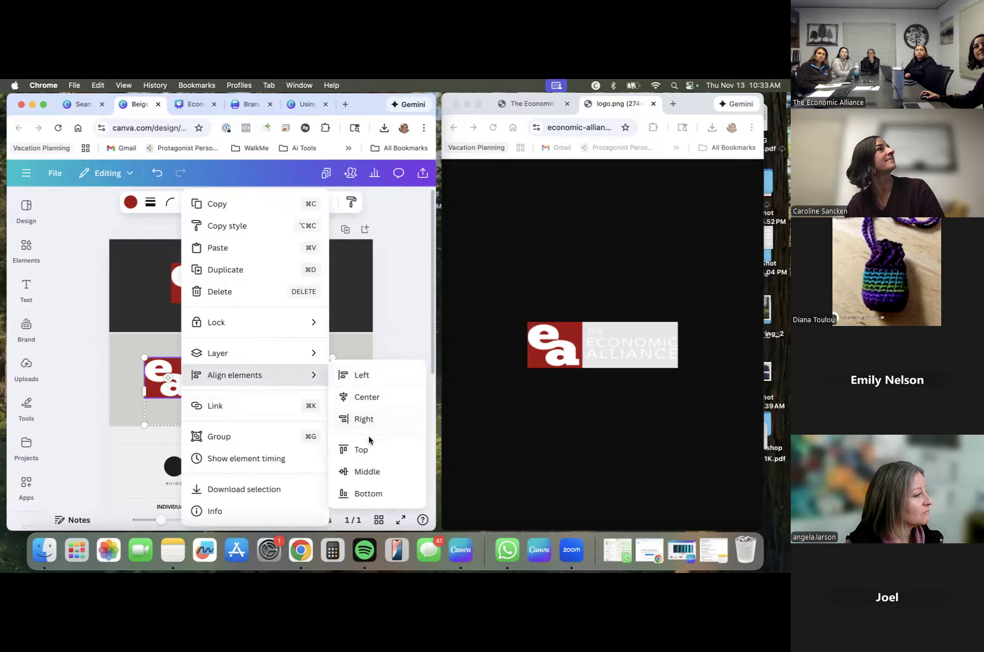
click(372, 451)
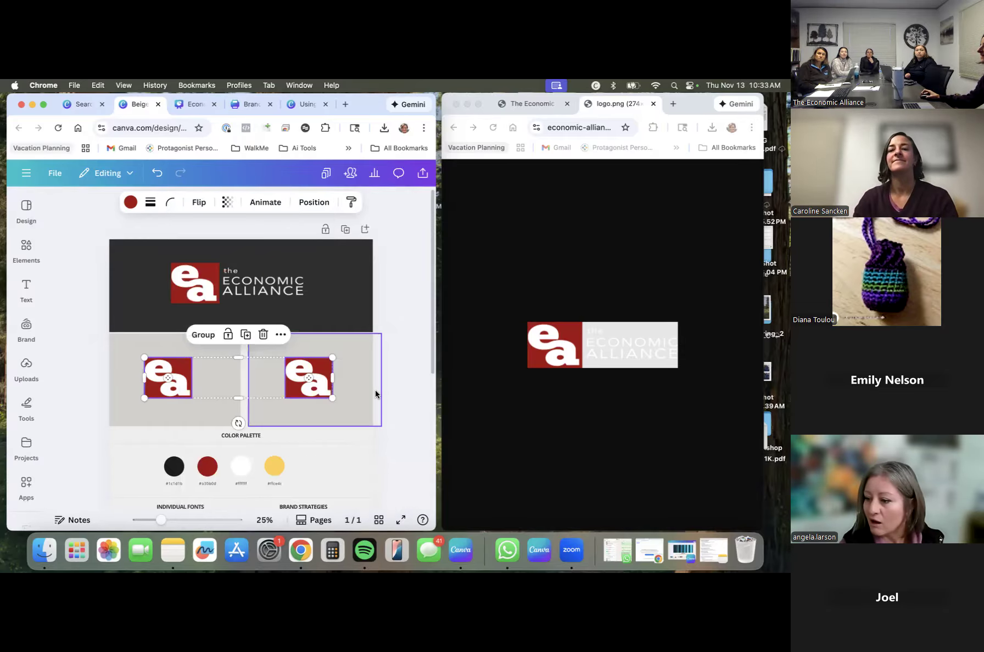
click(360, 377)
Uncrop the logo on the duplicated tile to its full width and recrop it to show only the Economic Alliance wordmark.
click(309, 383)
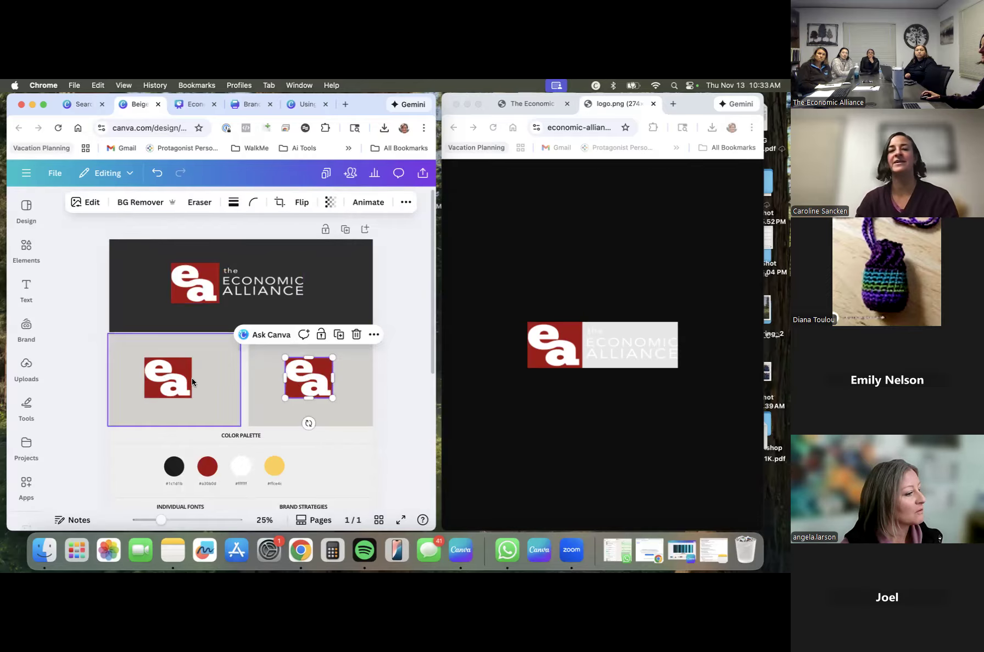
drag(332, 378, 275, 376)
drag(329, 380, 312, 380)
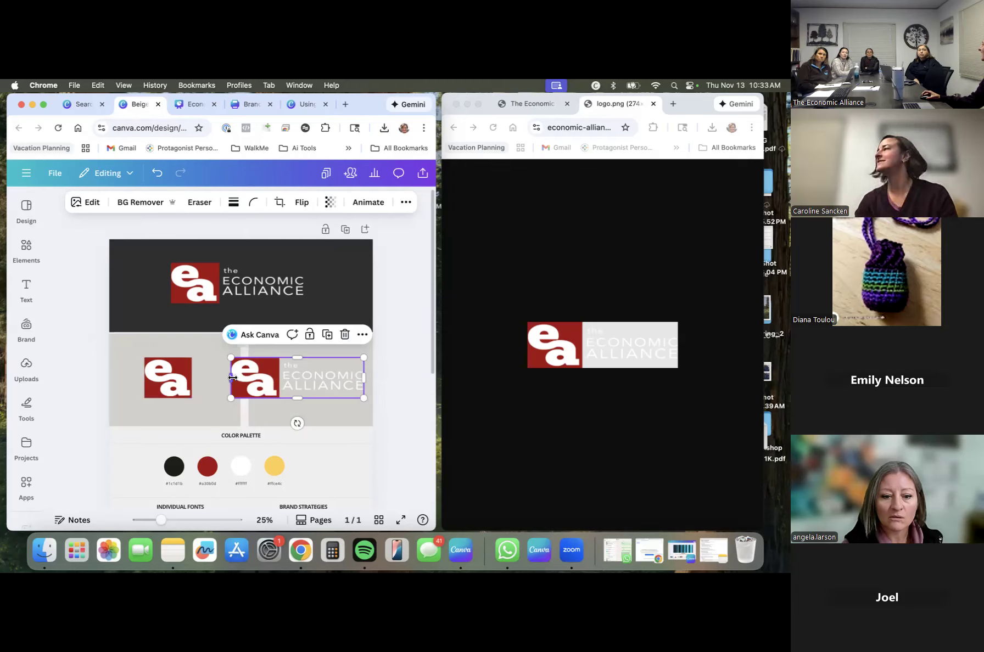
drag(233, 378, 280, 369)
click(375, 372)
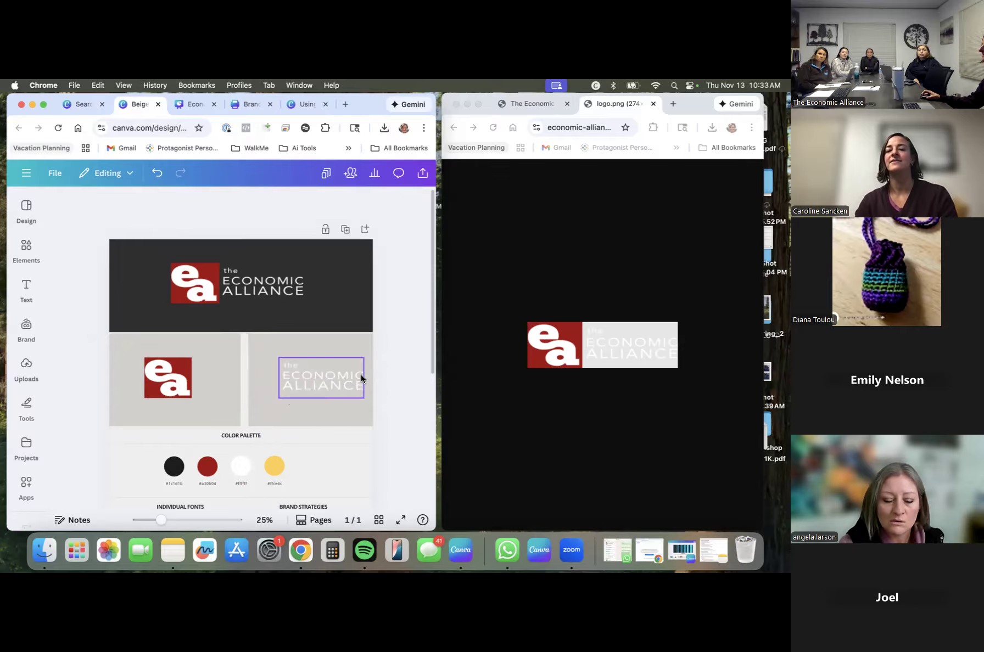
Adjust the cropped wordmark to include a thin strip of the red mark and shift it toward its tile's center.
click(300, 376)
drag(278, 376, 301, 381)
click(376, 372)
click(376, 379)
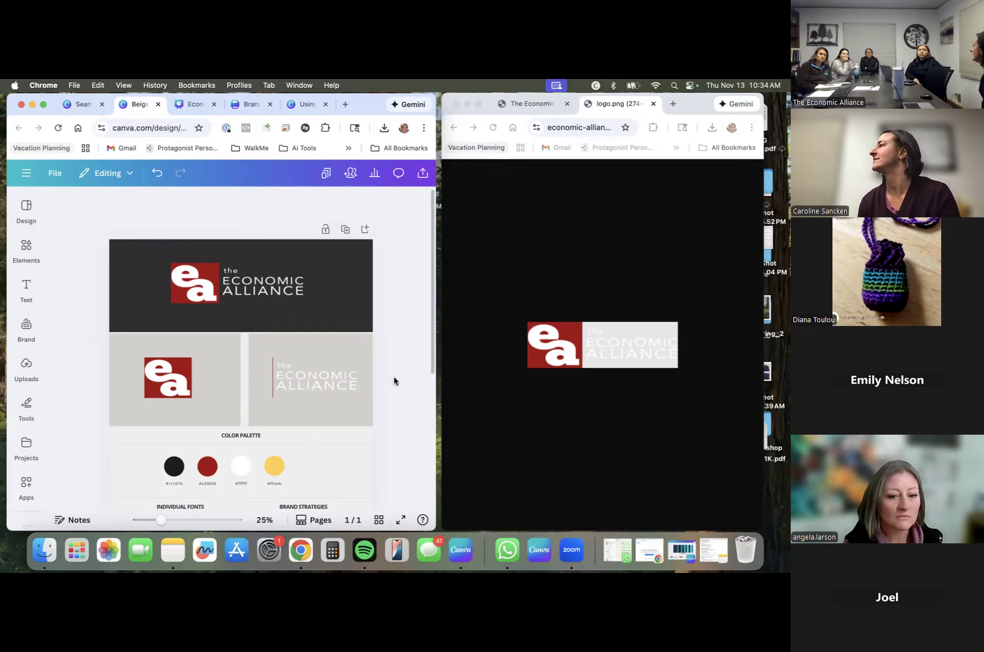
click(247, 282)
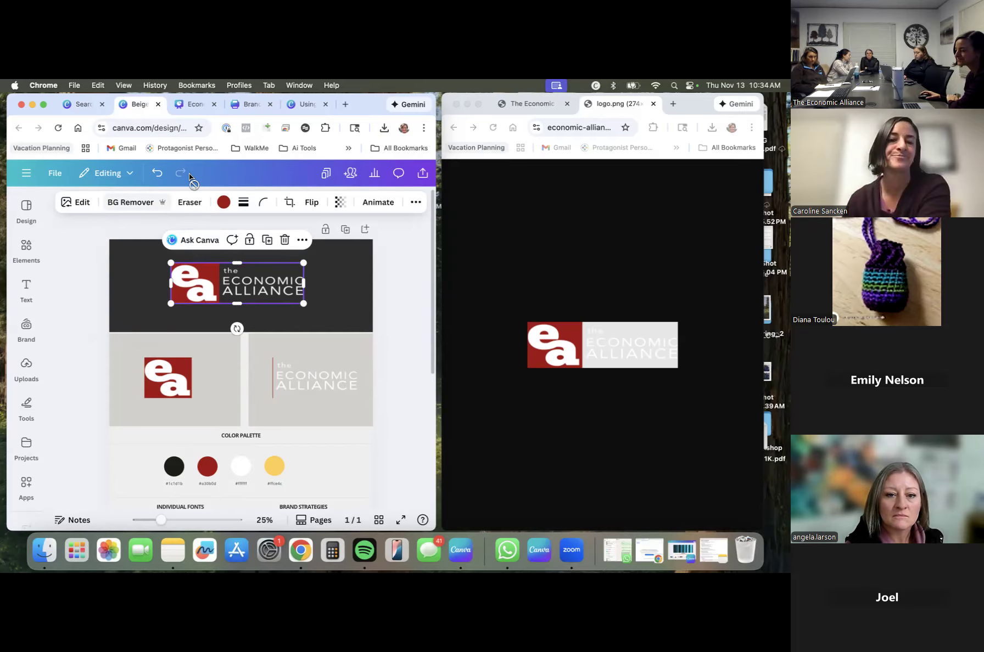
click(94, 296)
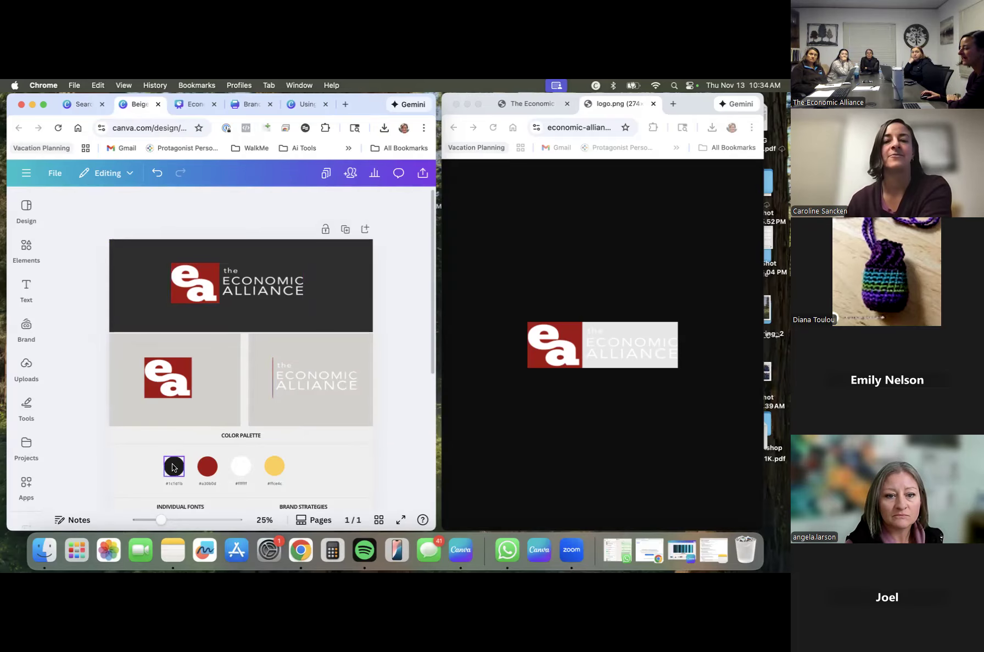
Select the Anton "Aa" sample under Individual Fonts on the mood board.
scroll(311, 469, down, 5)
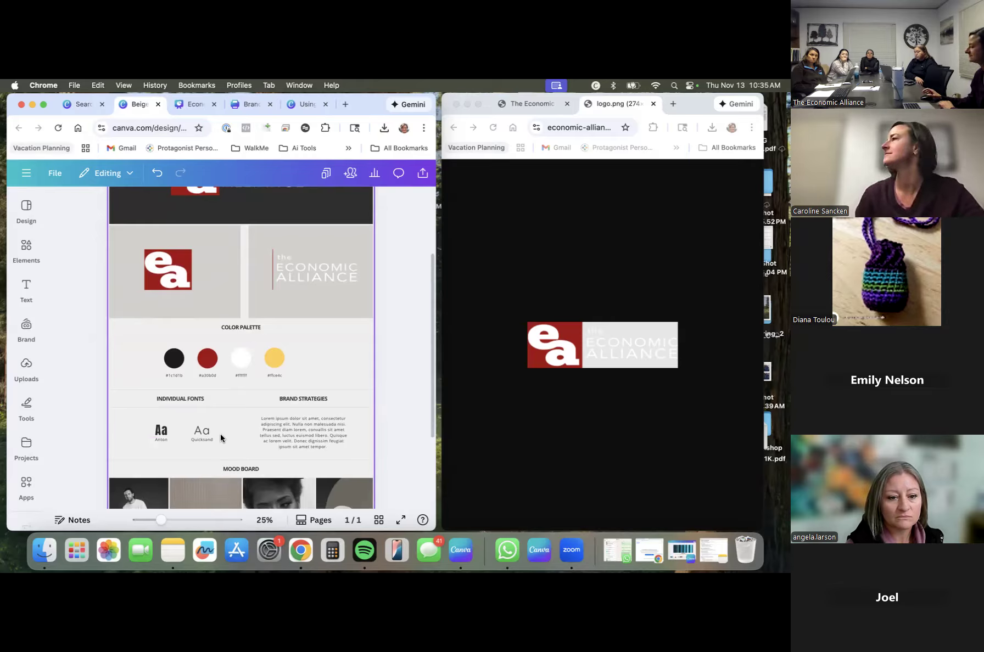
scroll(221, 437, up, 3)
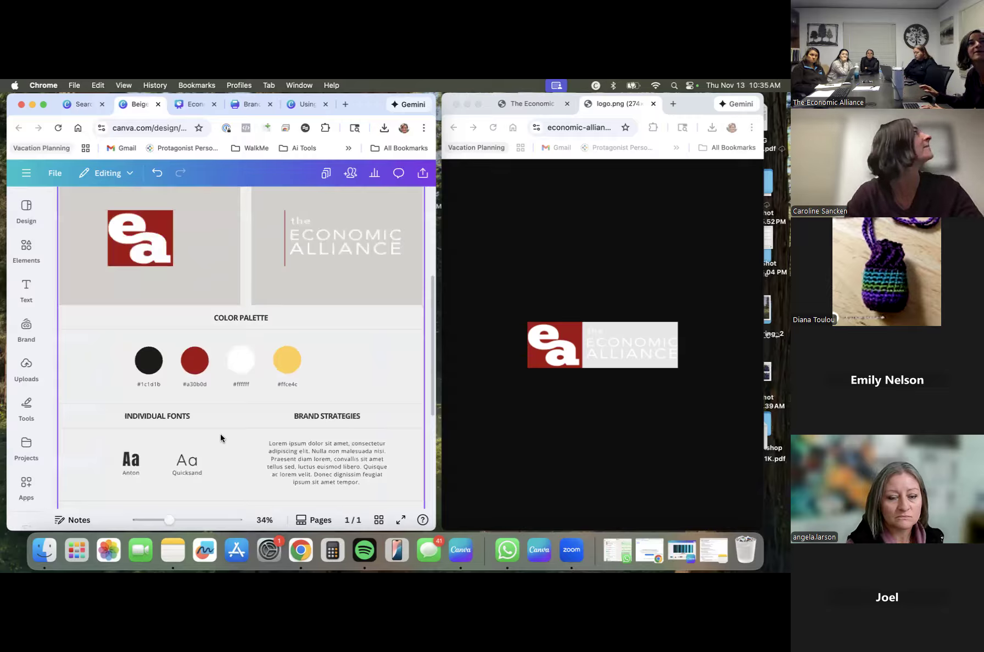
scroll(220, 438, down, 3)
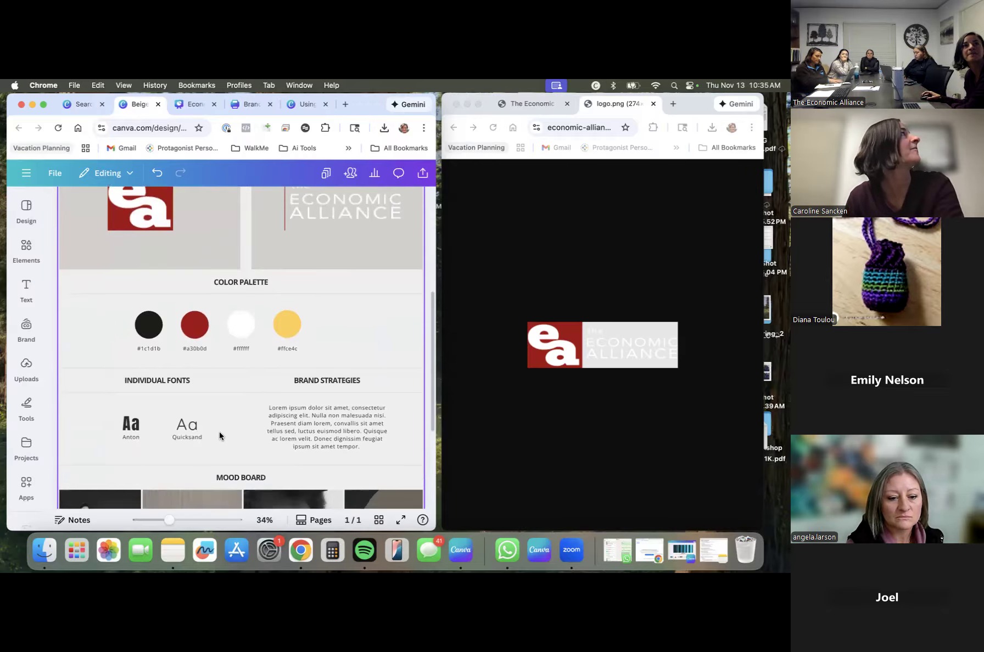
click(133, 429)
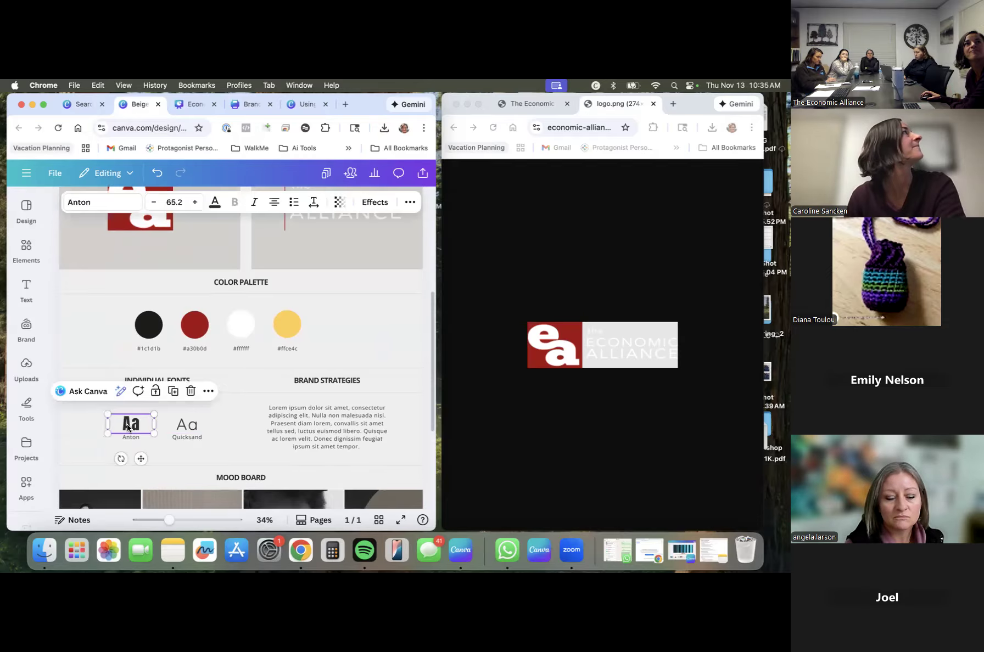
Review the Inhalo brand fonts and color palette in the design styles, and view the selectable brand kits without changing the kit.
click(39, 269)
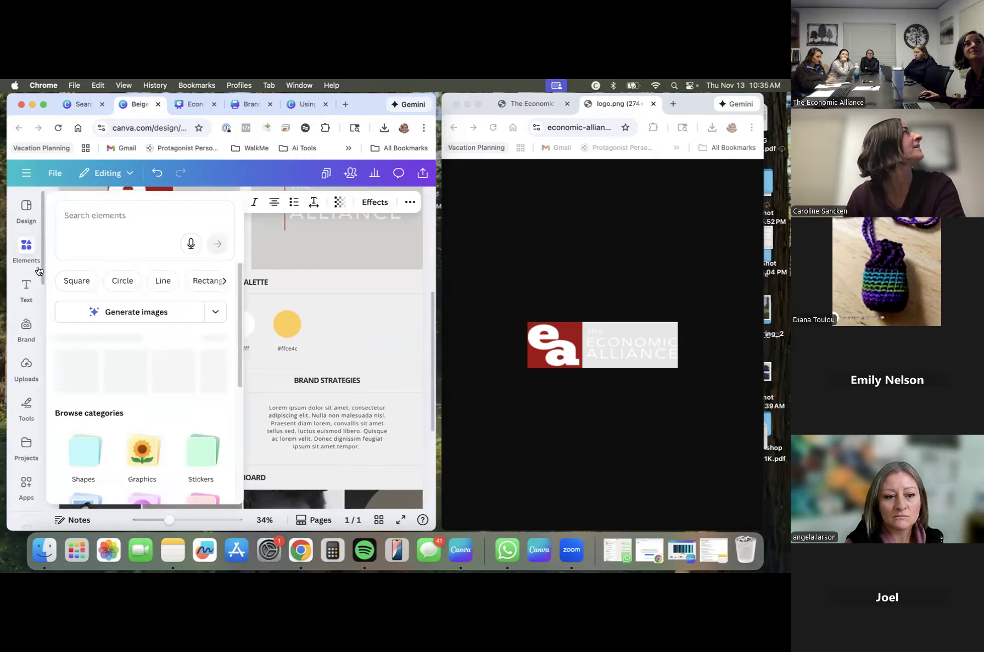
click(31, 224)
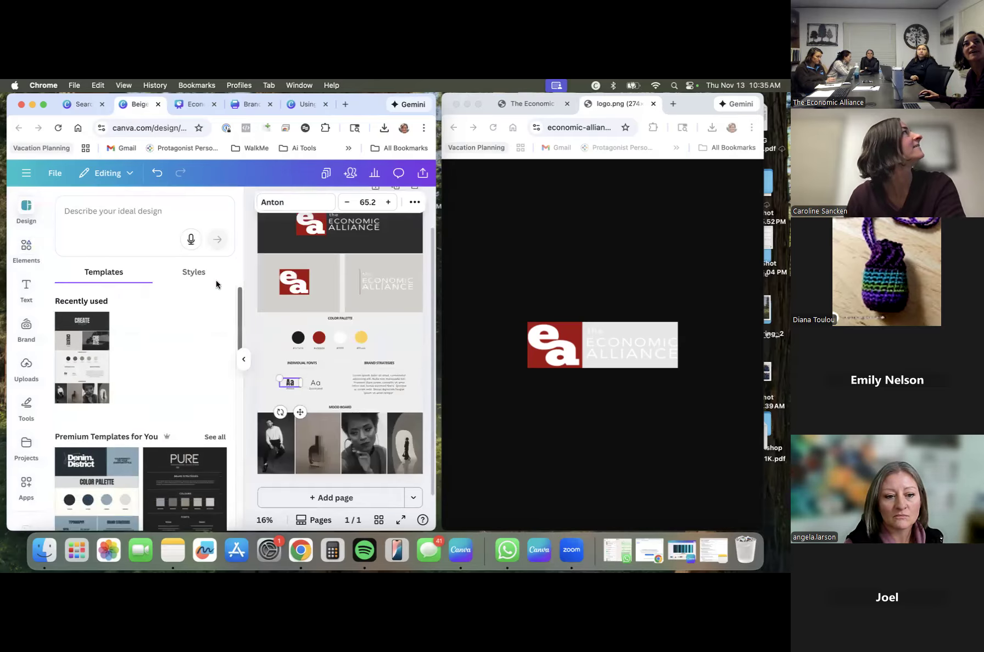
click(201, 276)
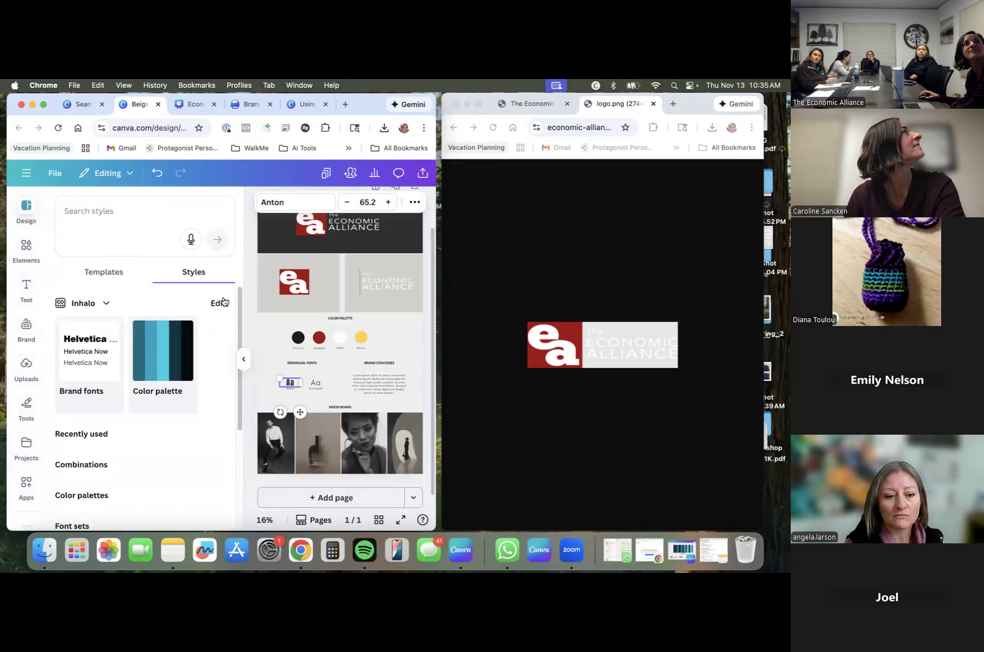
scroll(199, 384, down, 1)
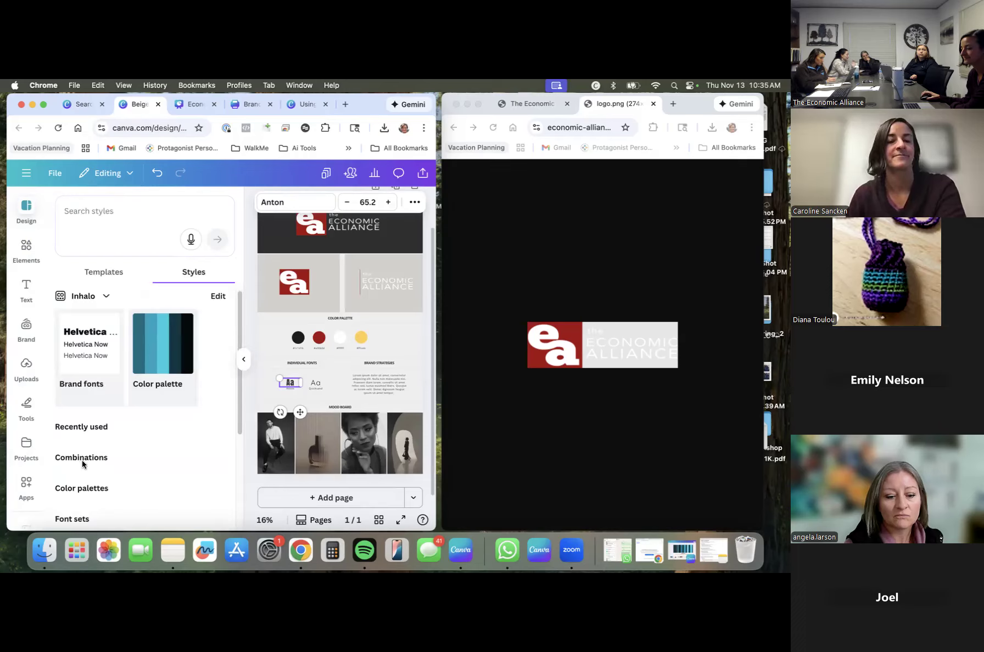
scroll(101, 460, down, 1)
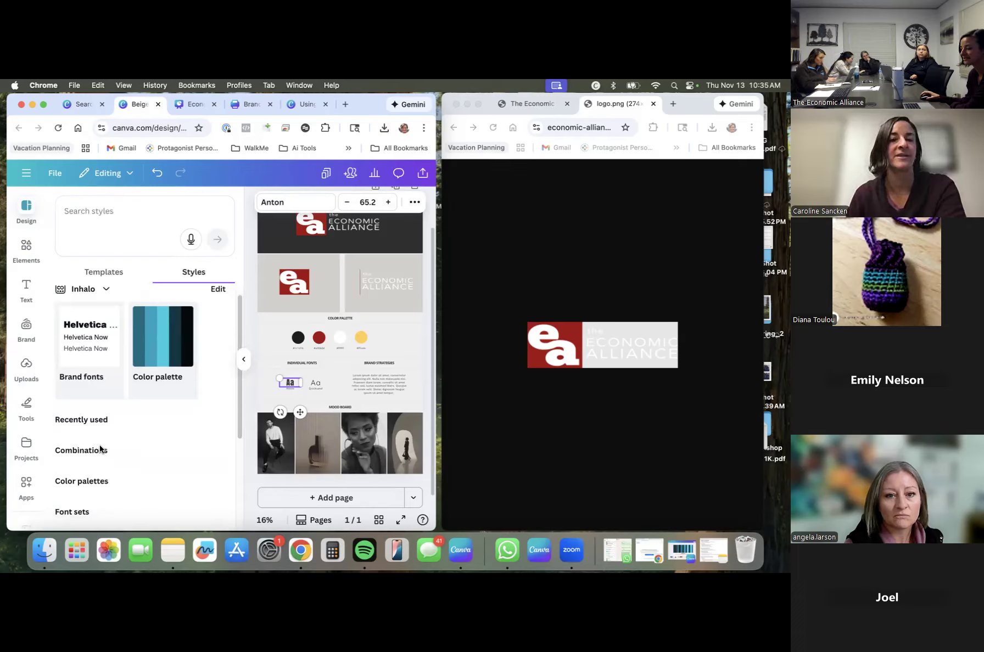
scroll(100, 449, down, 1)
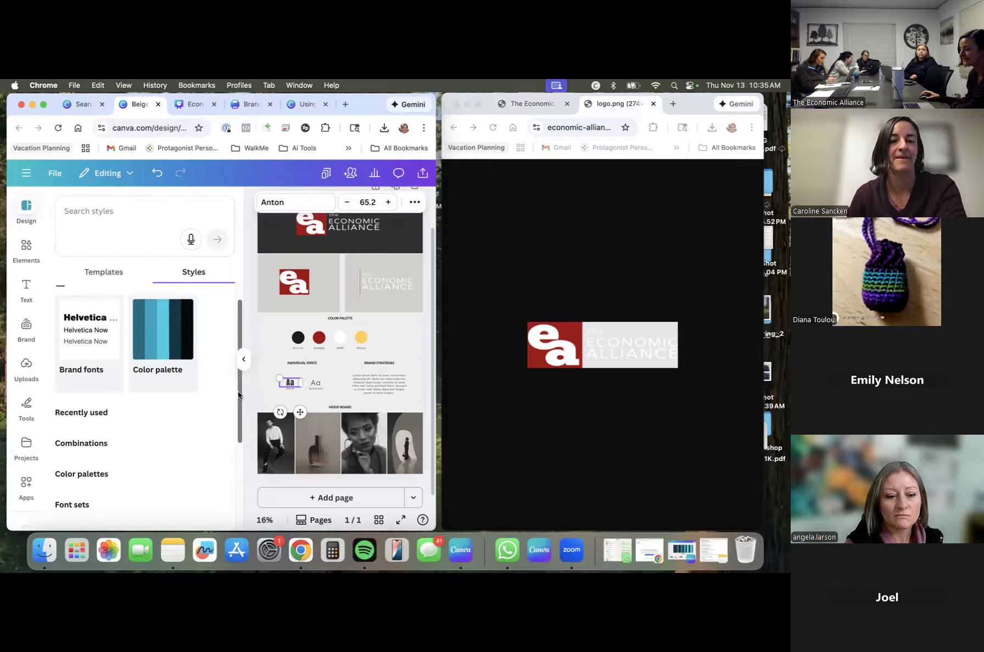
scroll(117, 443, up, 3)
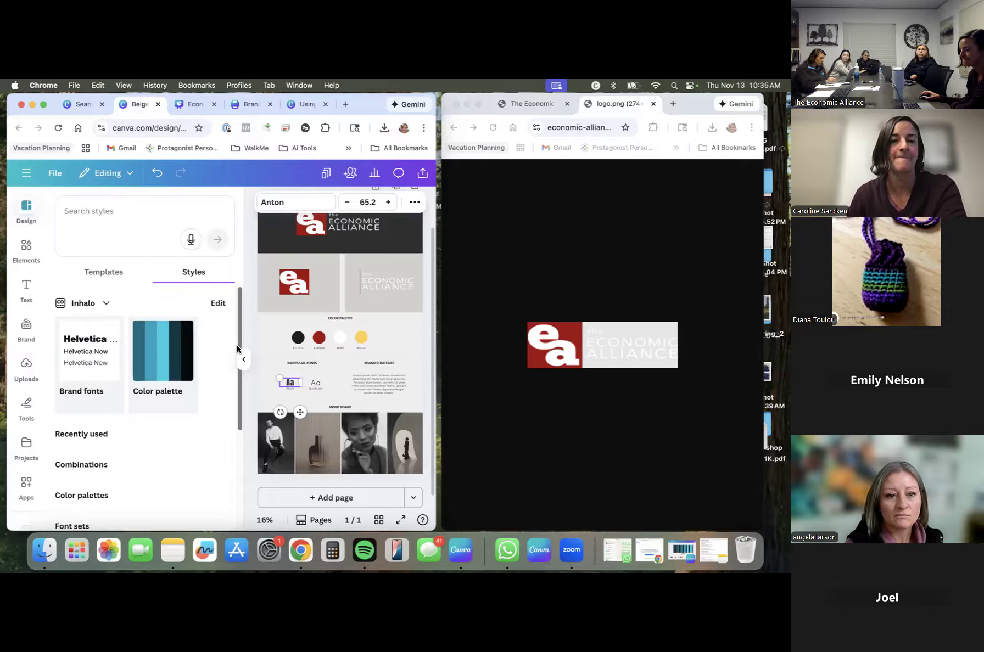
click(107, 302)
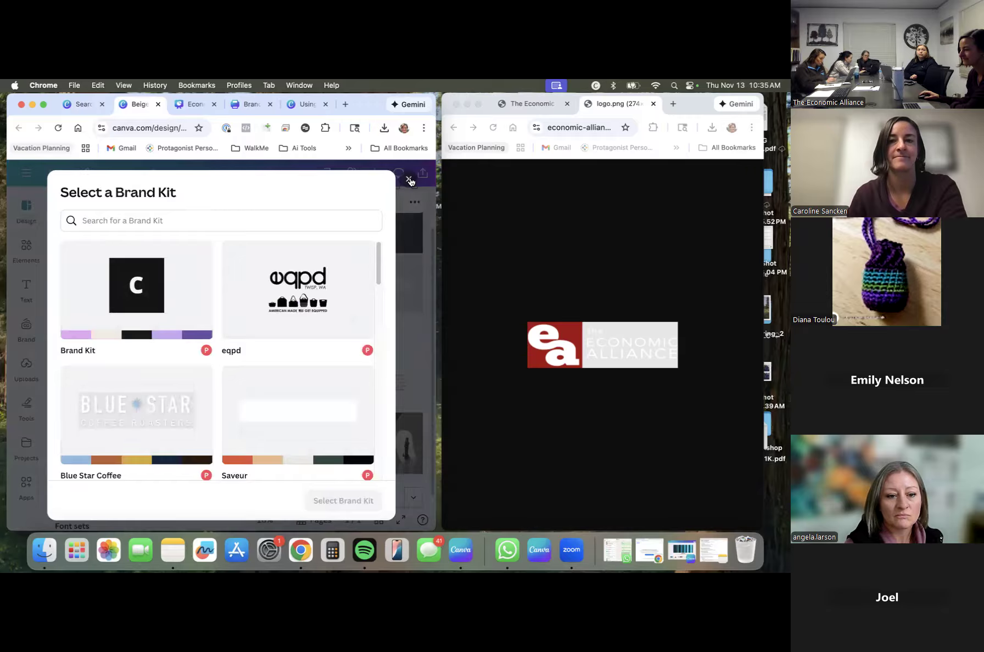
click(408, 179)
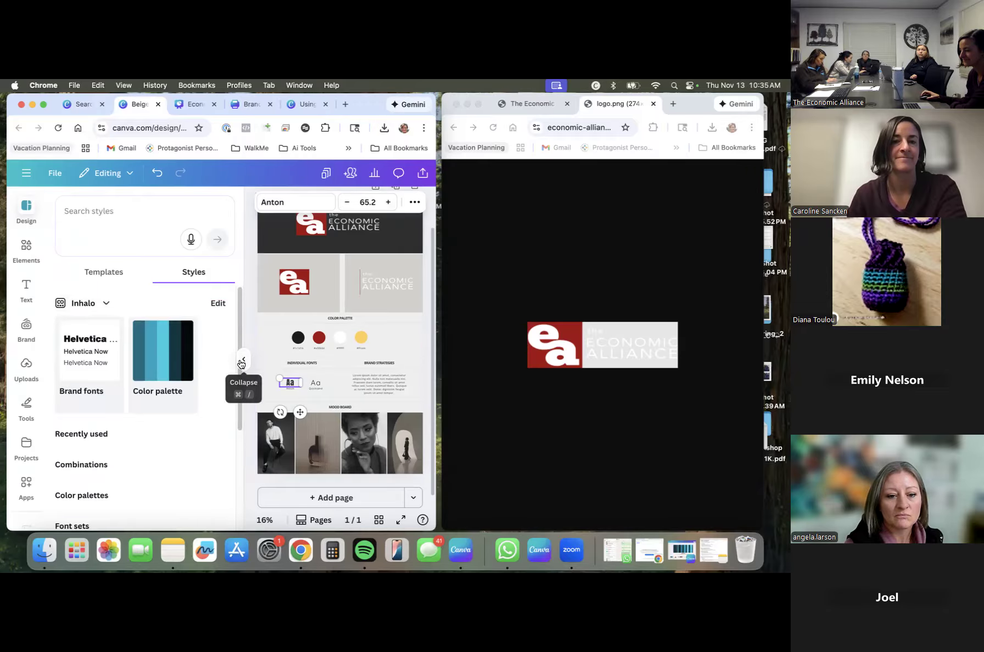
Browse the recently used styles, font and color combinations, color palettes and font sets offered for the design.
scroll(96, 423, down, 1)
scroll(102, 420, down, 5)
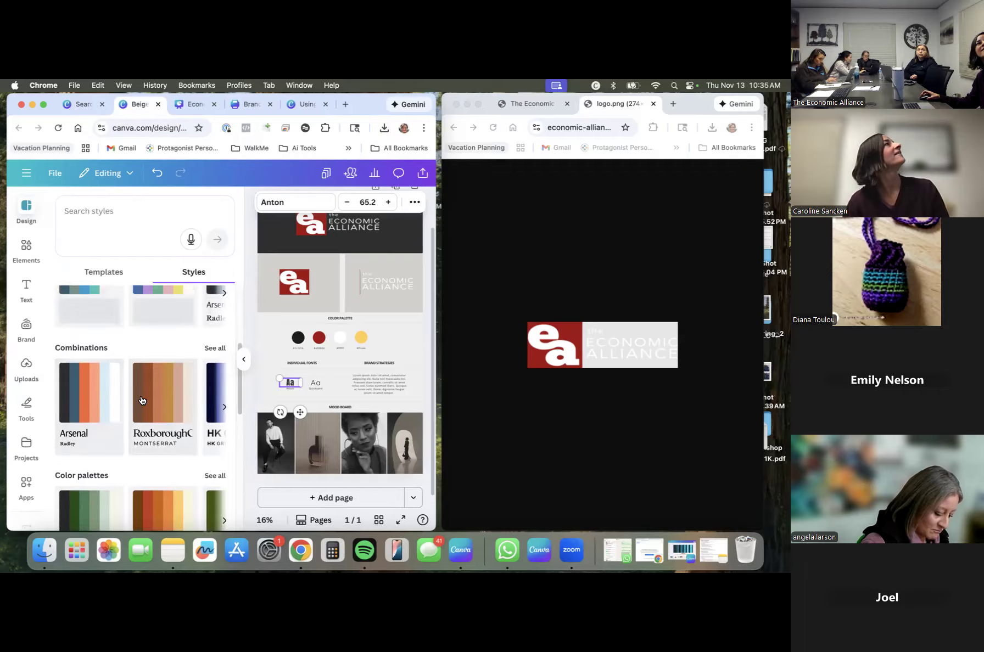
scroll(142, 401, up, 2)
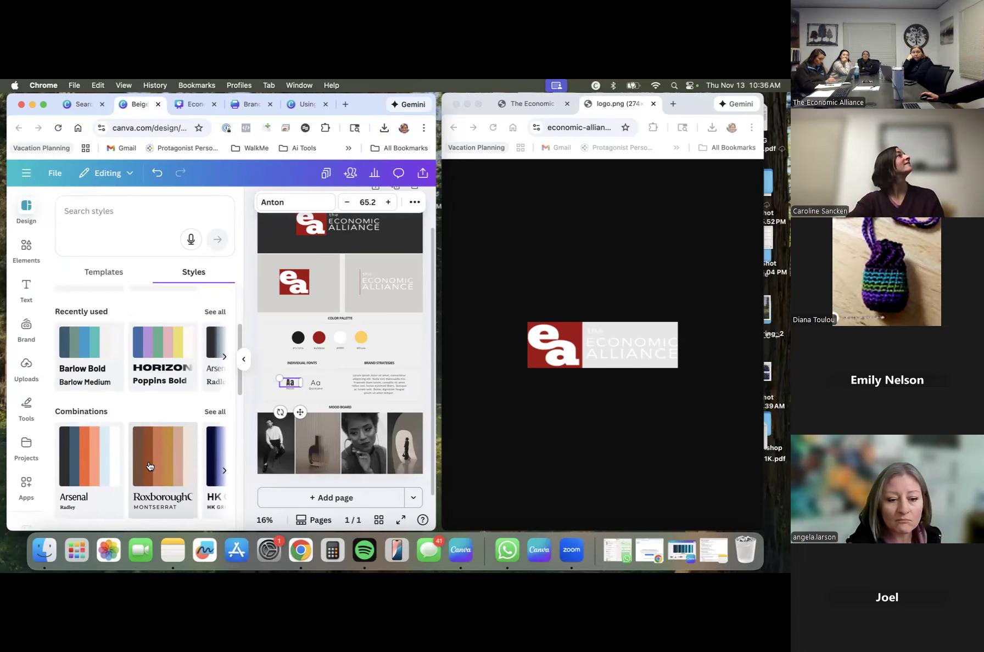
scroll(149, 466, down, 1)
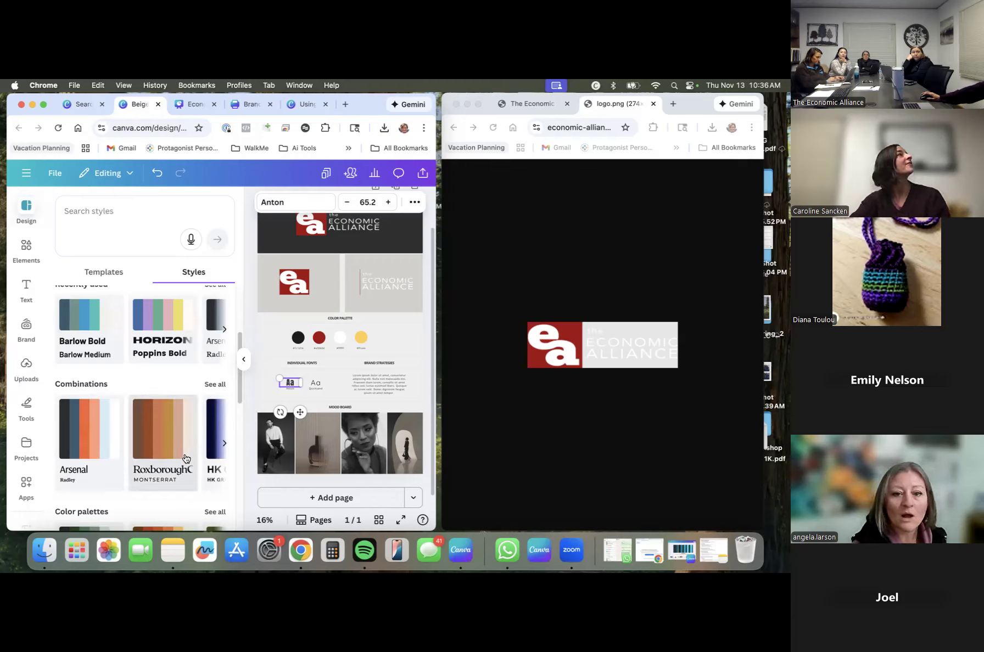
click(225, 443)
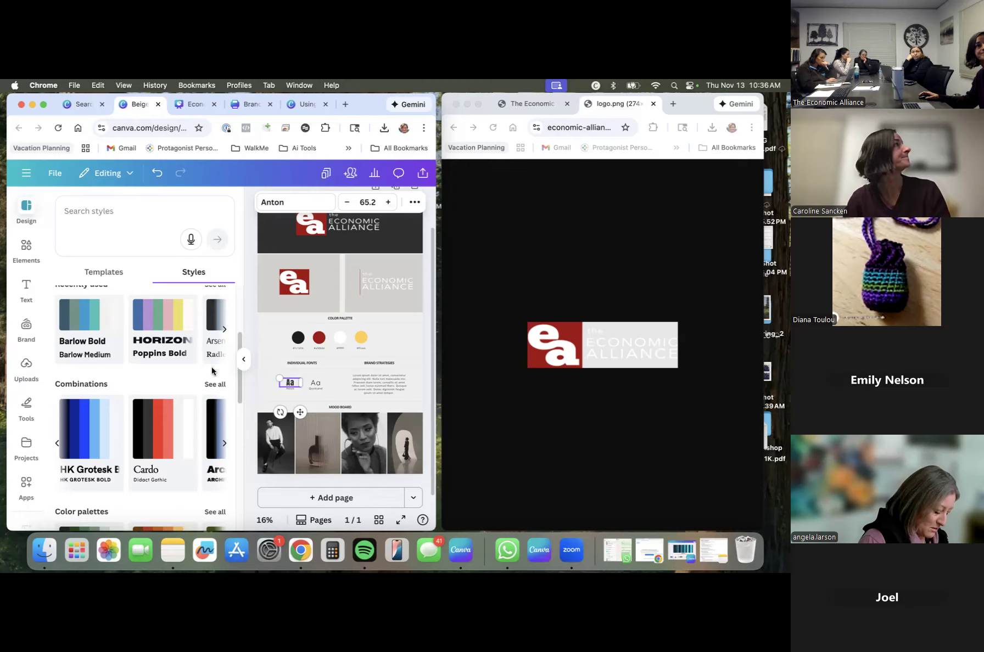
scroll(165, 406, down, 3)
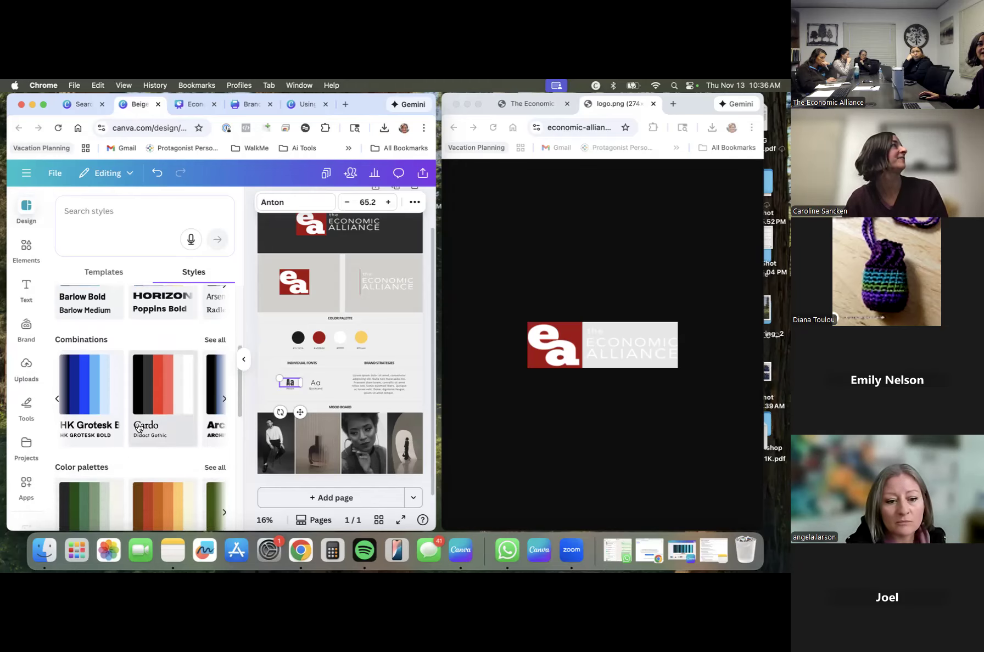
scroll(137, 428, down, 2)
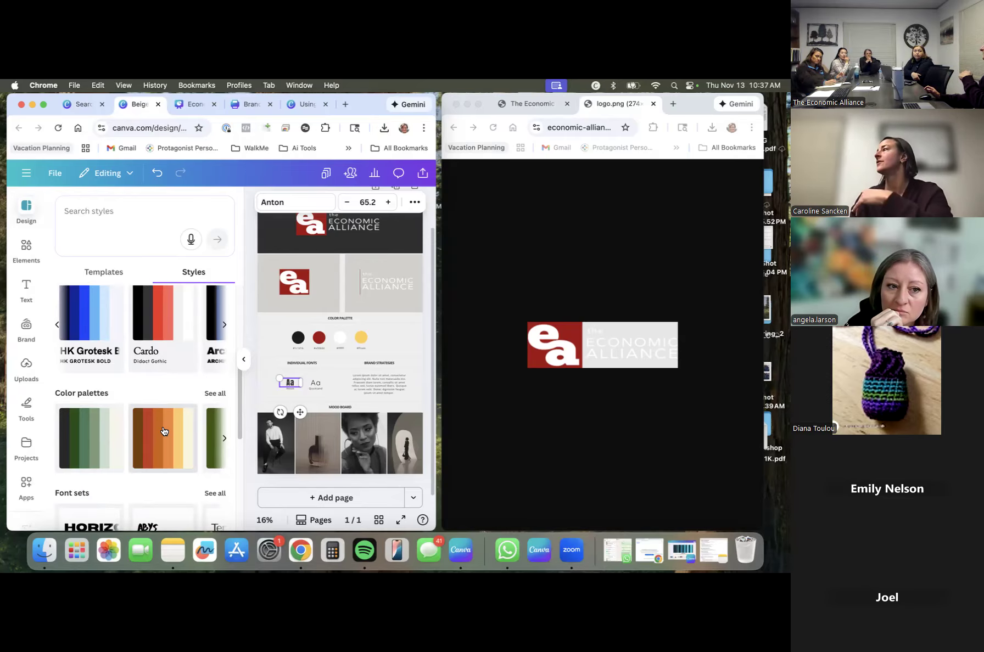
Open the Inhalo brand kit's font settings from the text options and view the choices for adding a new font.
click(29, 295)
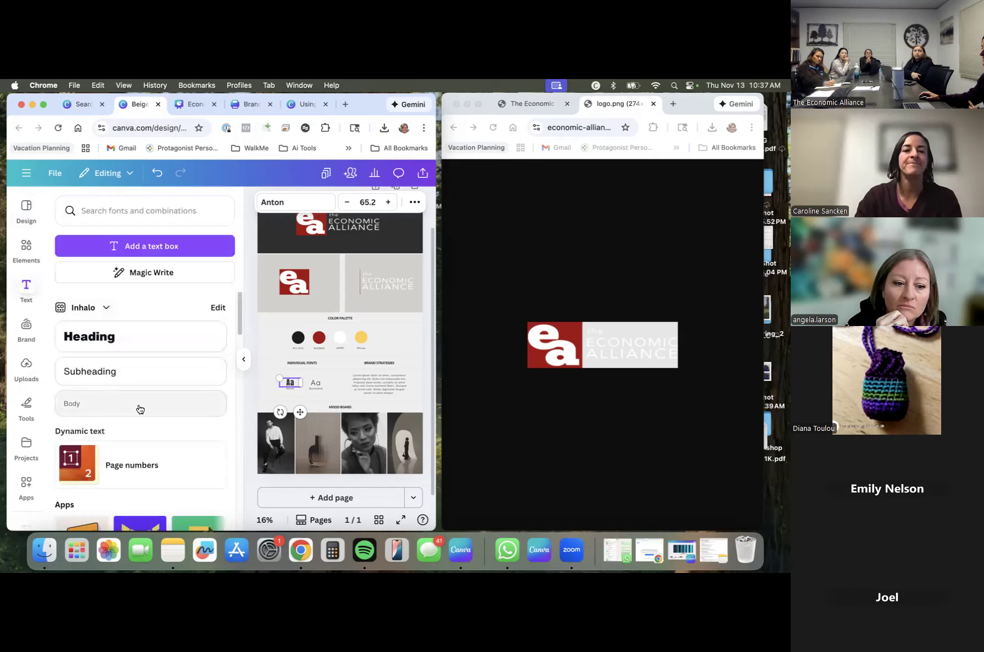
scroll(136, 407, down, 1)
scroll(219, 299, up, 1)
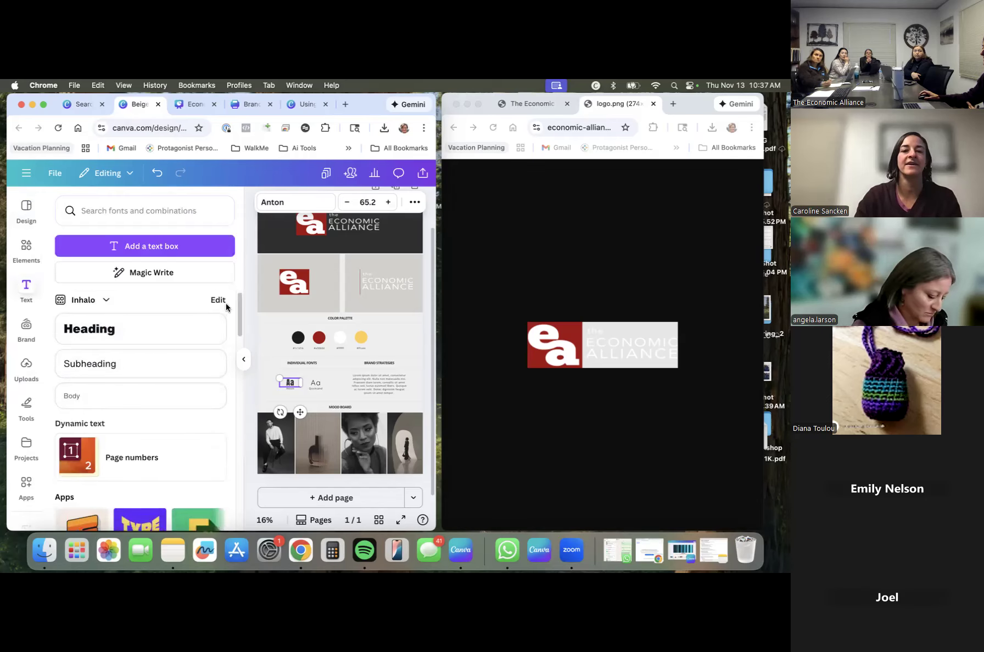
click(218, 301)
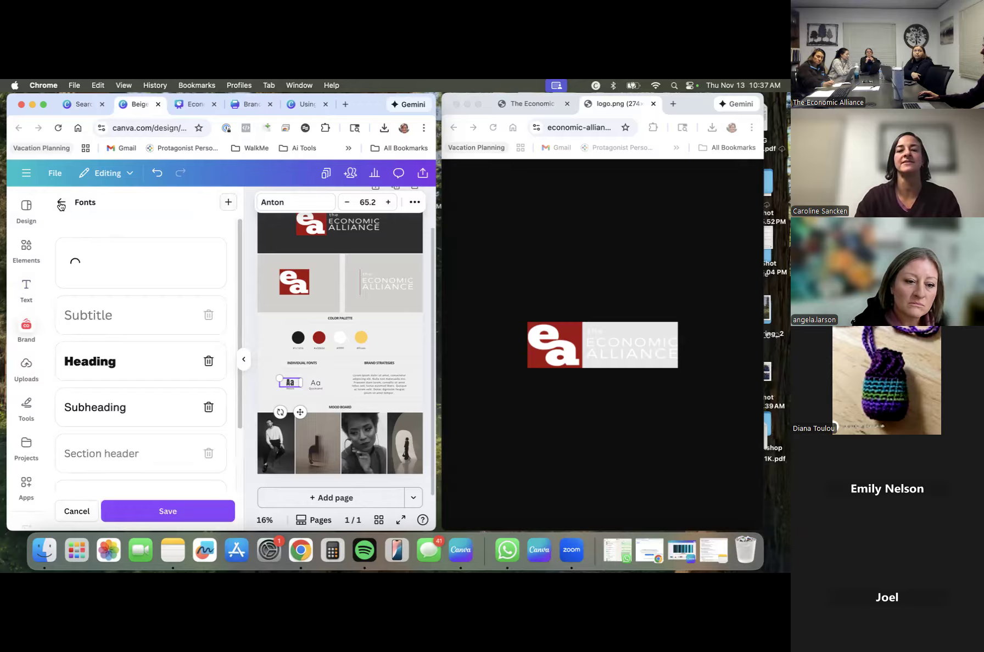
click(27, 287)
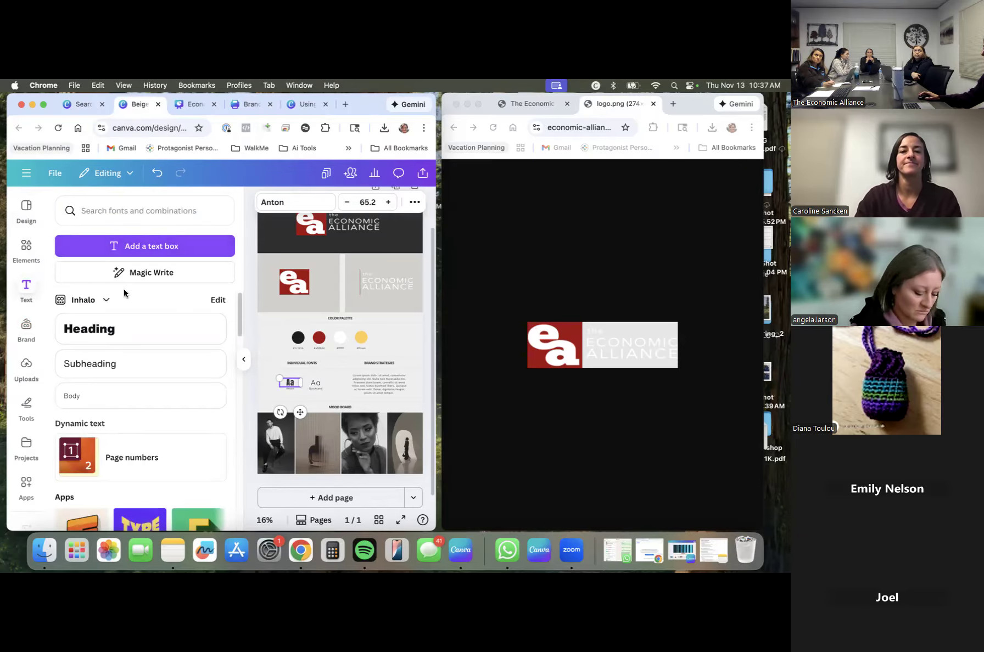
scroll(151, 299, down, 1)
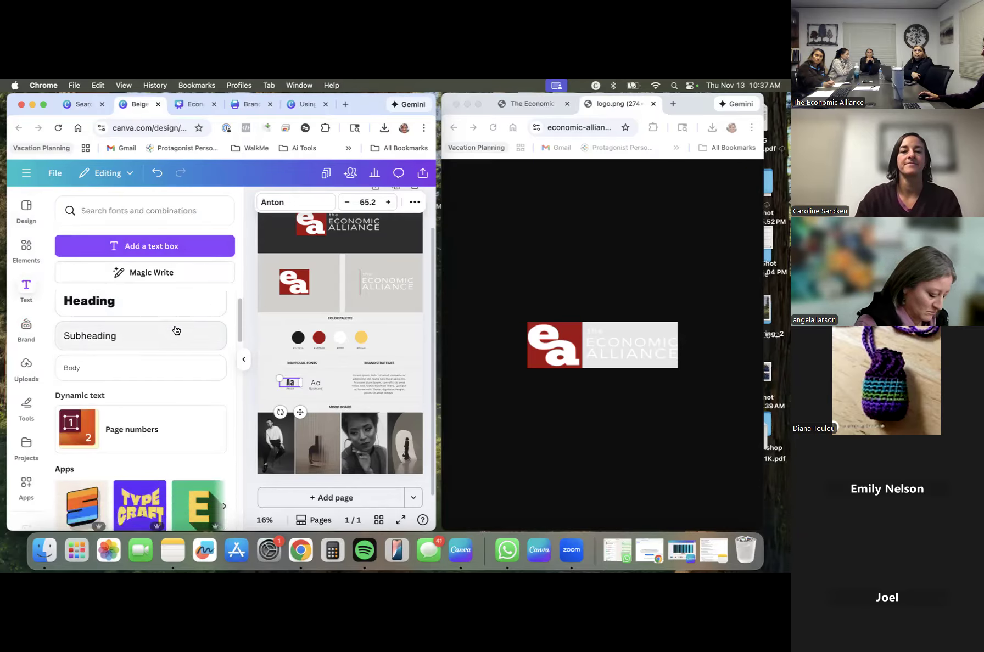
scroll(176, 330, up, 1)
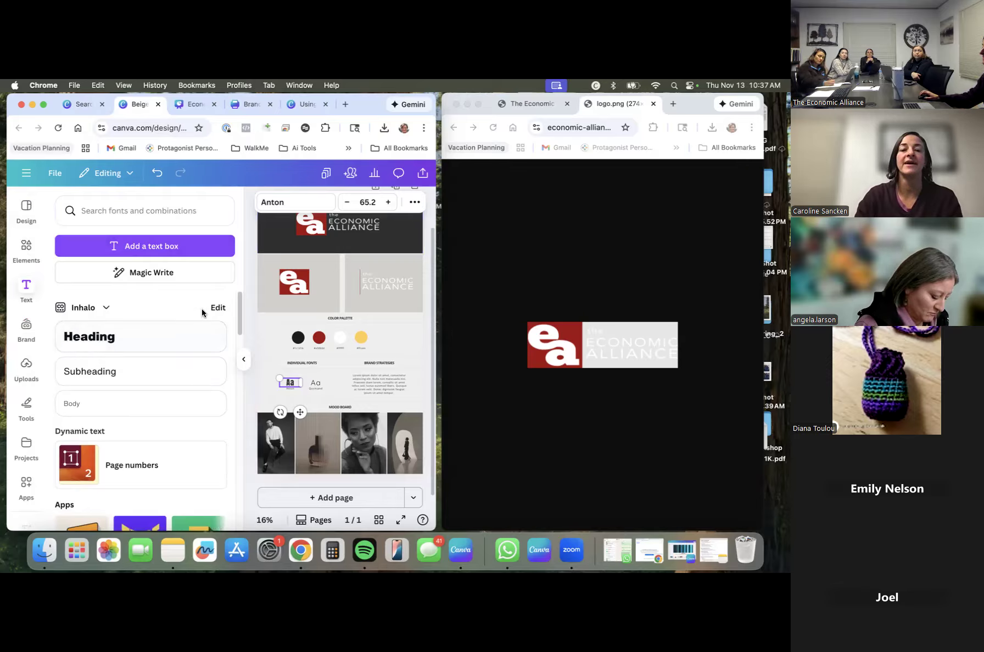
click(218, 308)
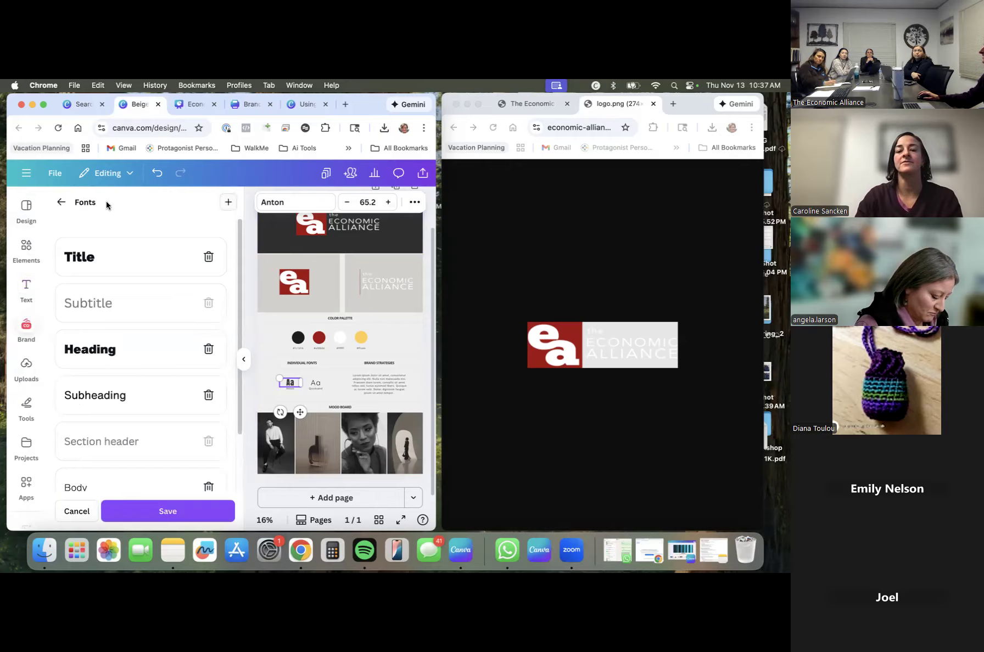
click(229, 203)
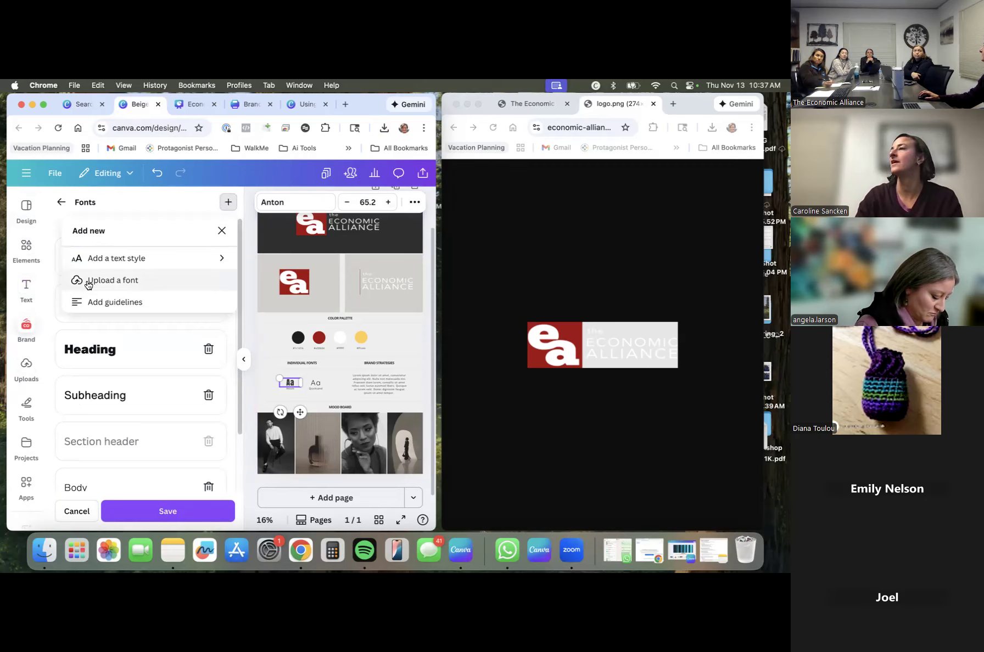
Check the additional upload sources in the uploads library and return to the design styles.
click(15, 373)
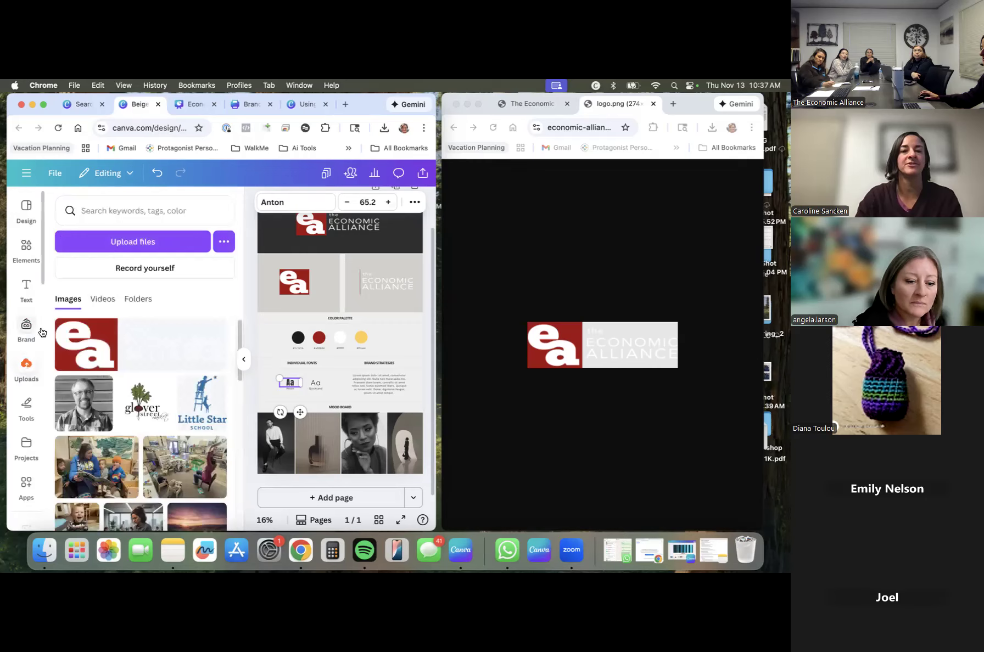
click(218, 245)
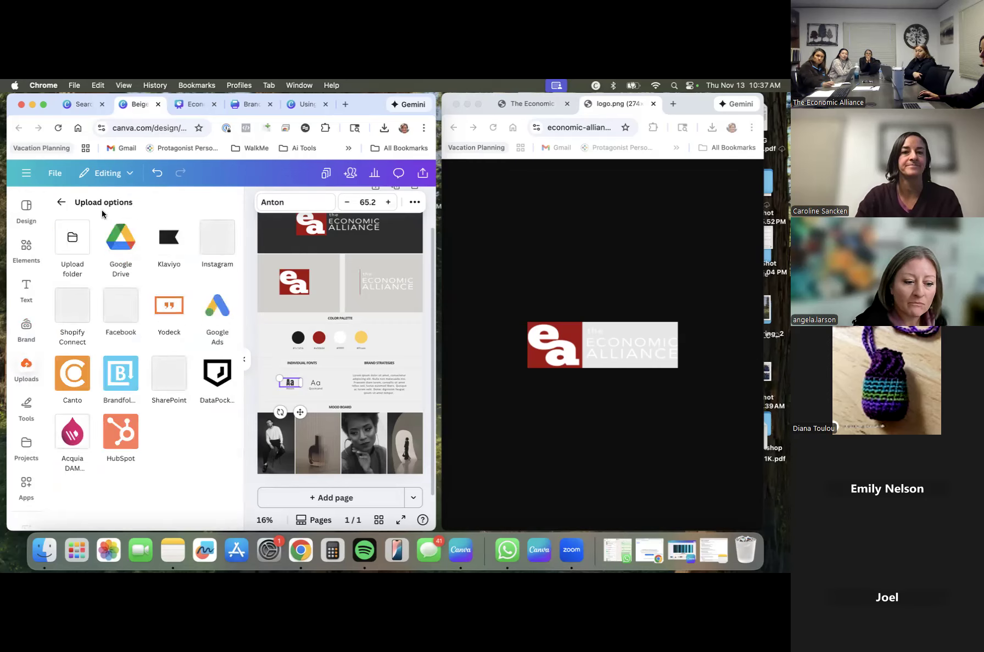
click(68, 202)
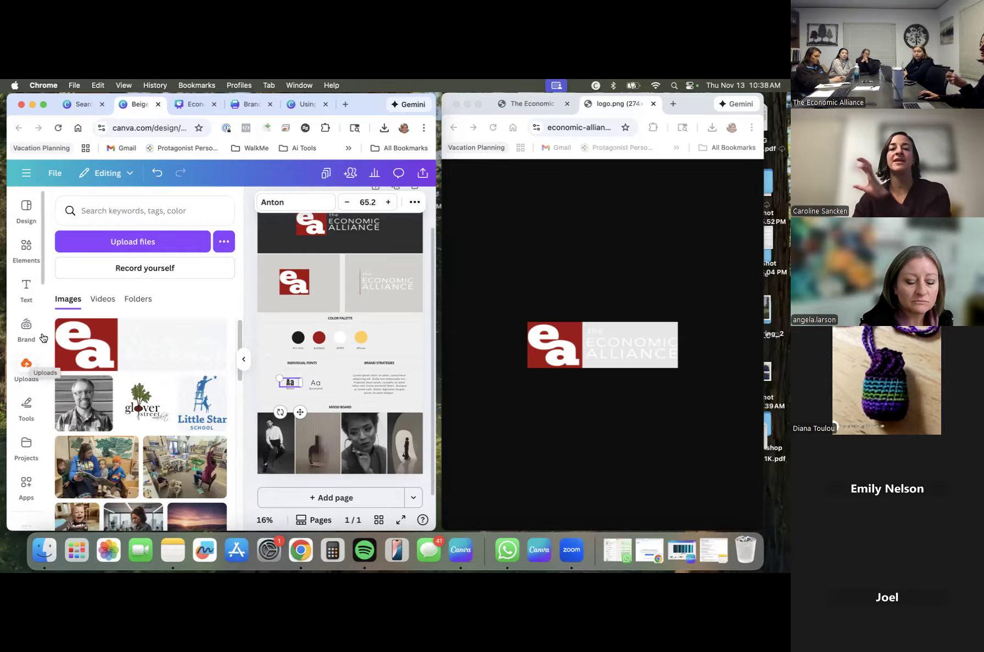
click(26, 212)
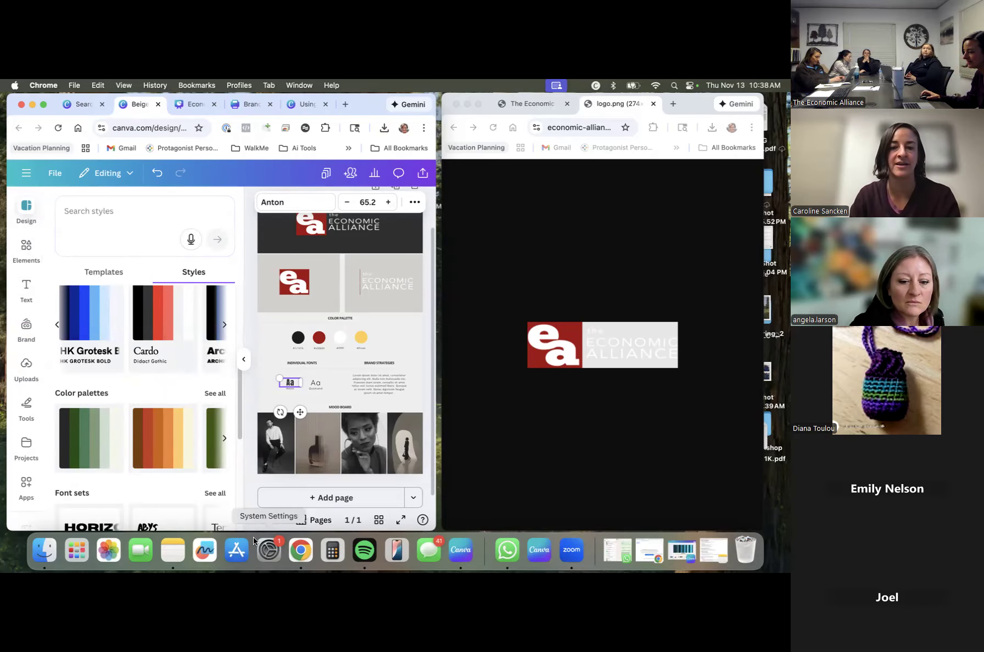
click(357, 334)
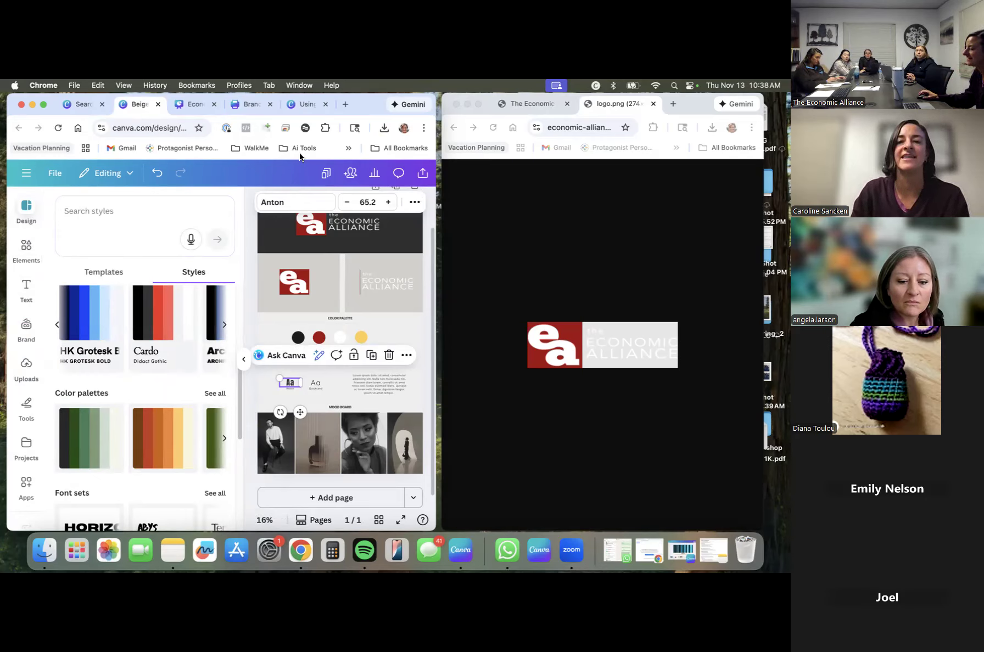
Inspect The Economic Alliance's website home page and look up the font family in the computed styles.
click(531, 104)
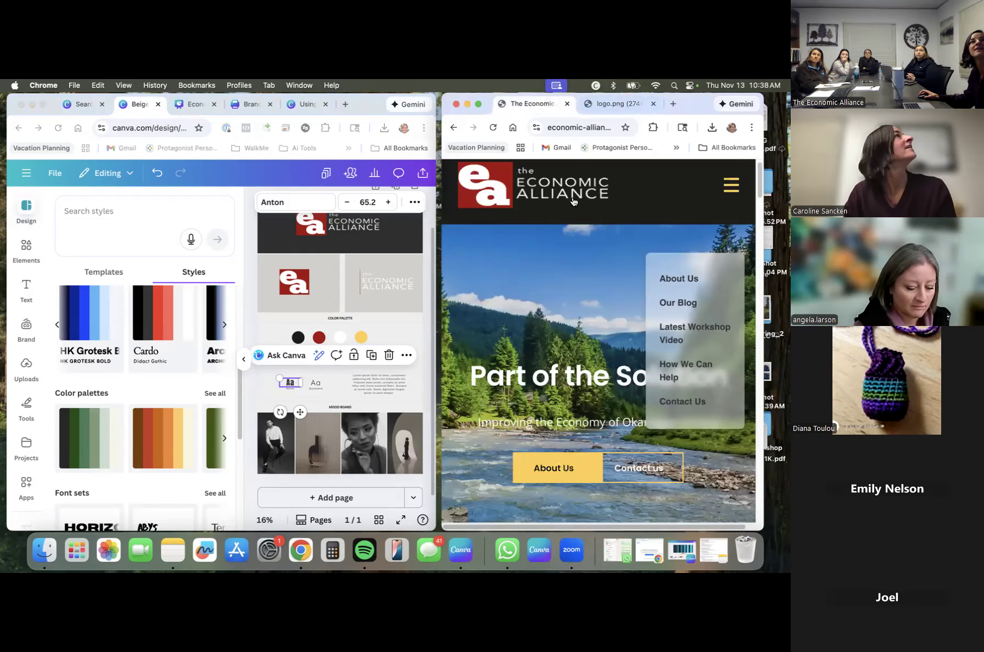
right_click(556, 307)
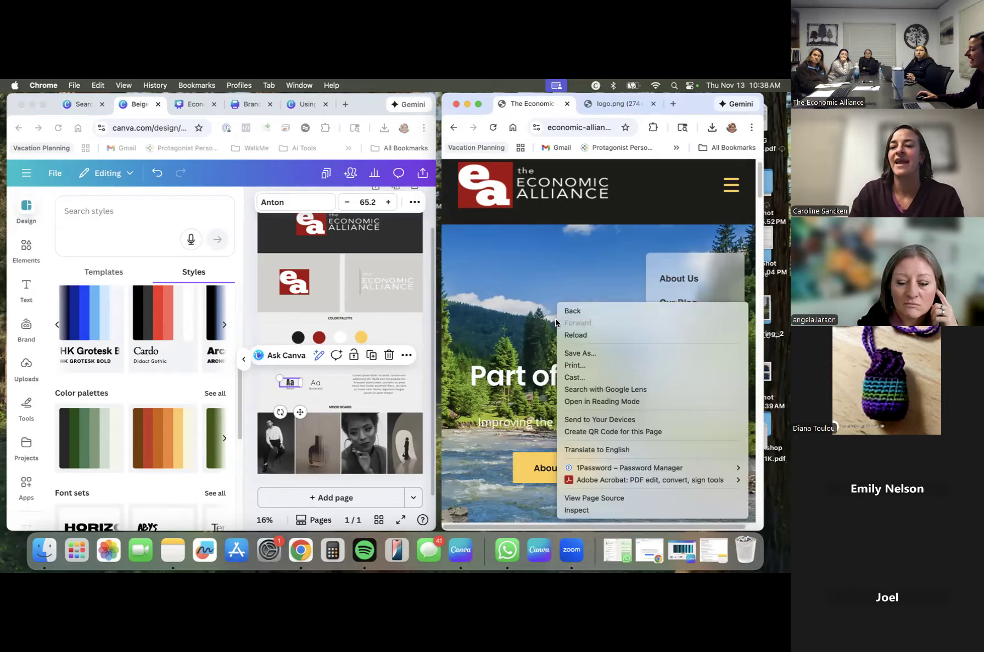
click(599, 511)
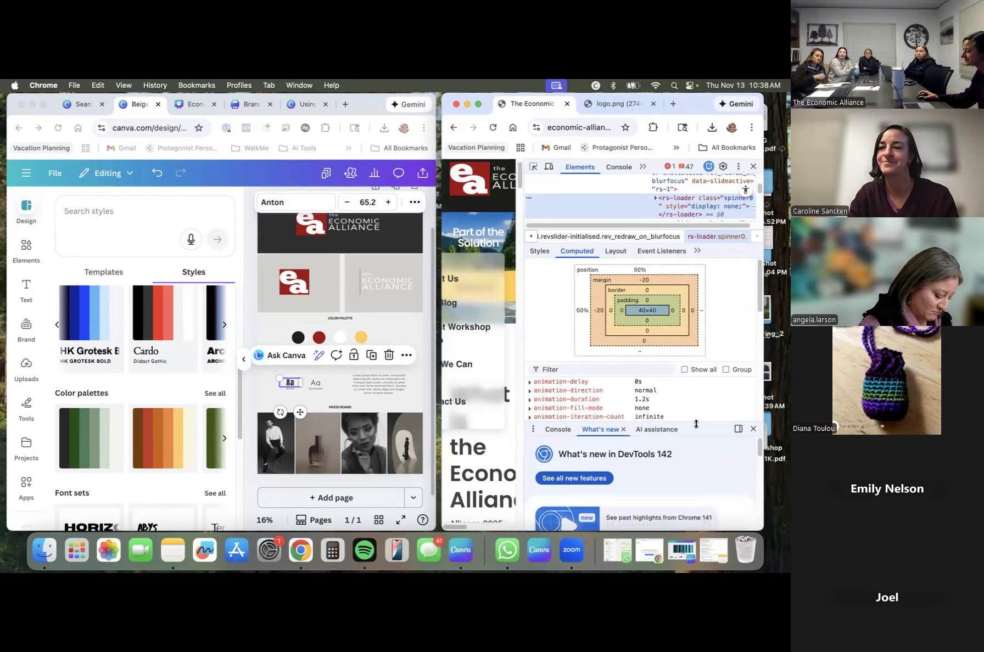
scroll(688, 390, down, 3)
scroll(689, 388, down, 1)
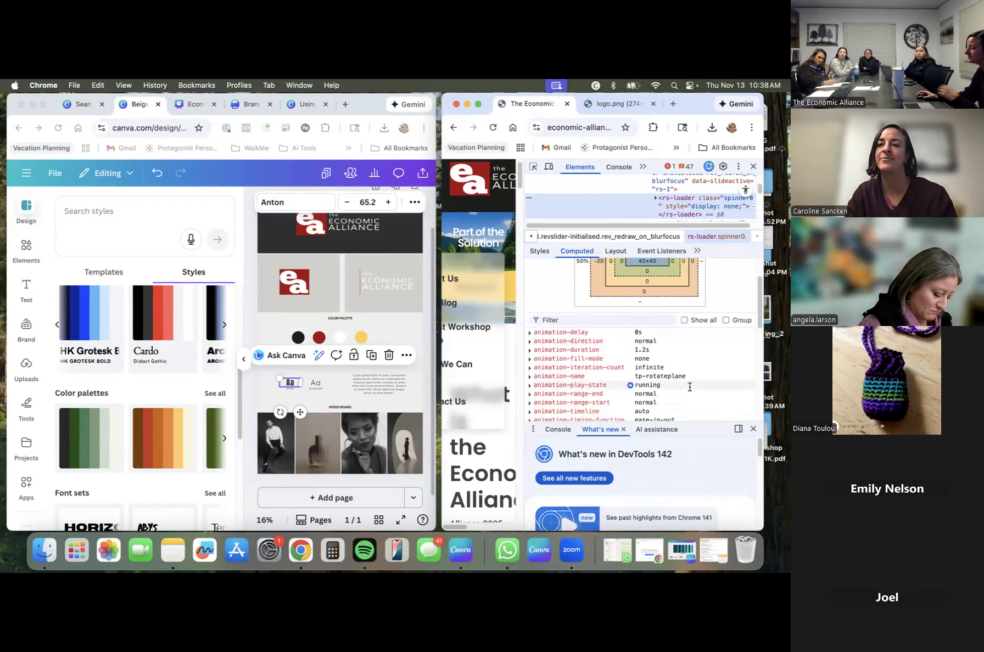
scroll(688, 388, down, 10)
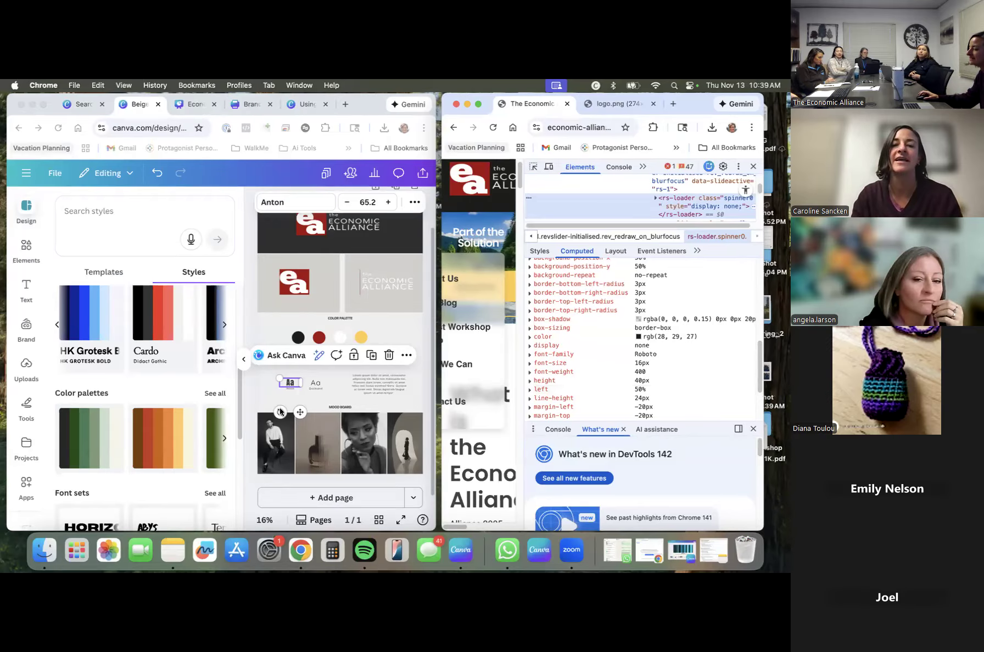
Set the first "Aa" font sample on the mood board to Roboto Bold.
click(269, 382)
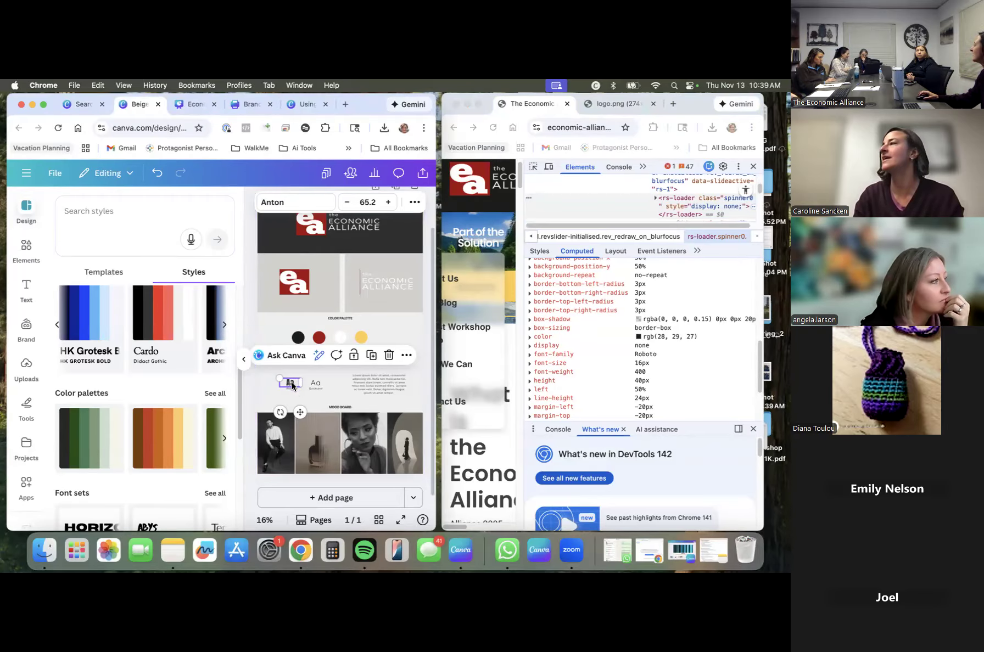
click(324, 207)
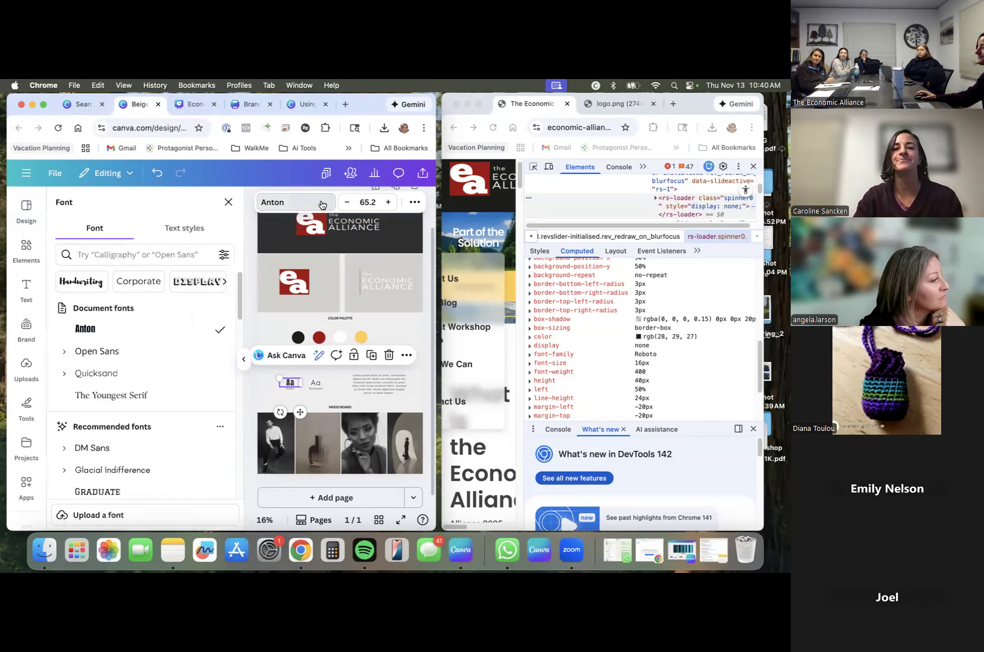
click(189, 254)
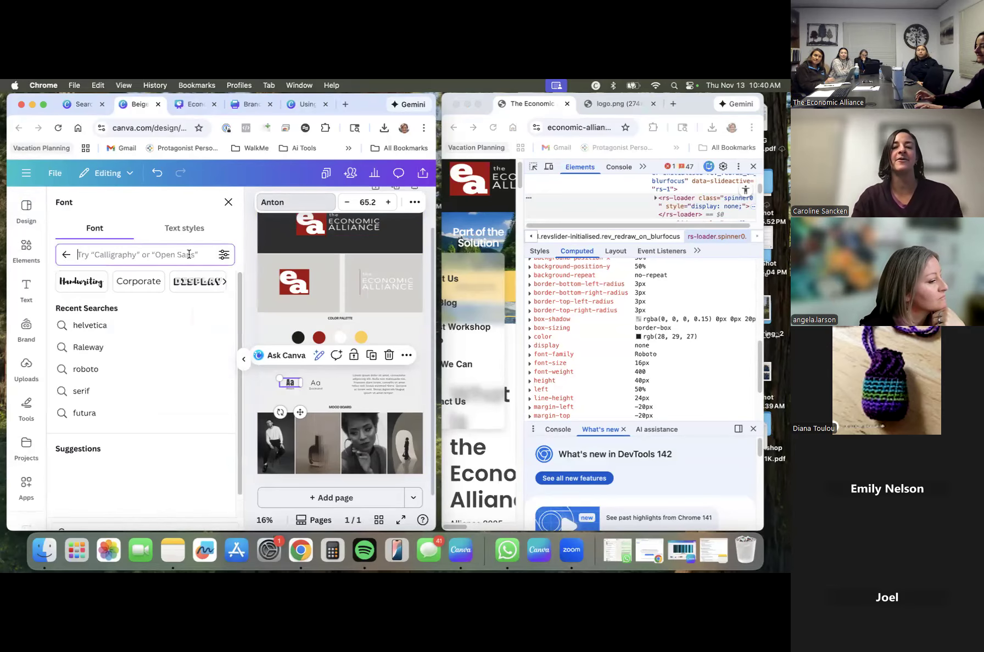
text(Robot)
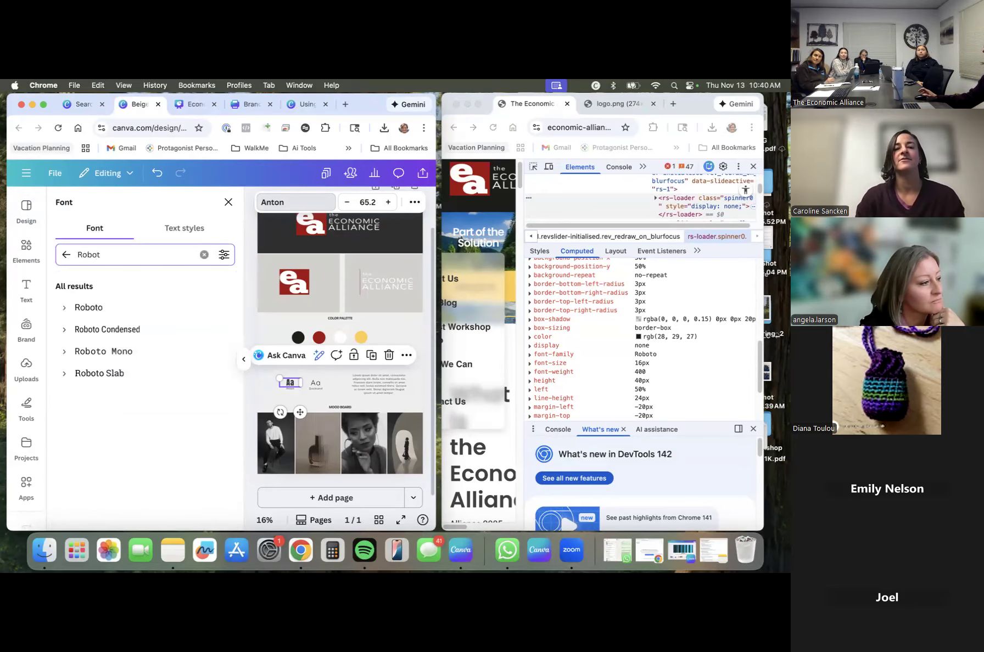
click(64, 309)
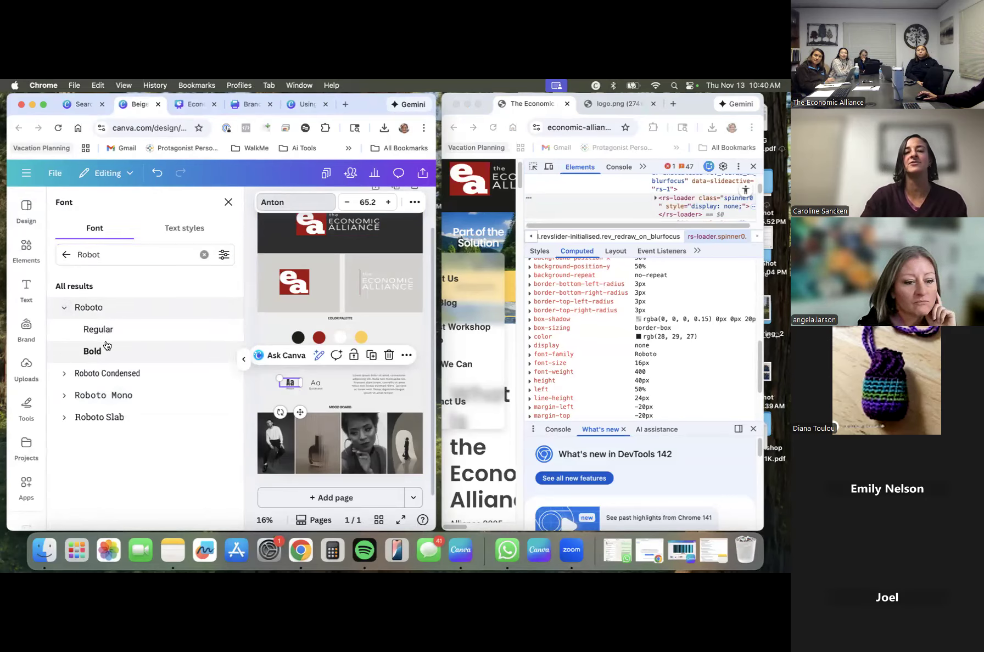
click(108, 351)
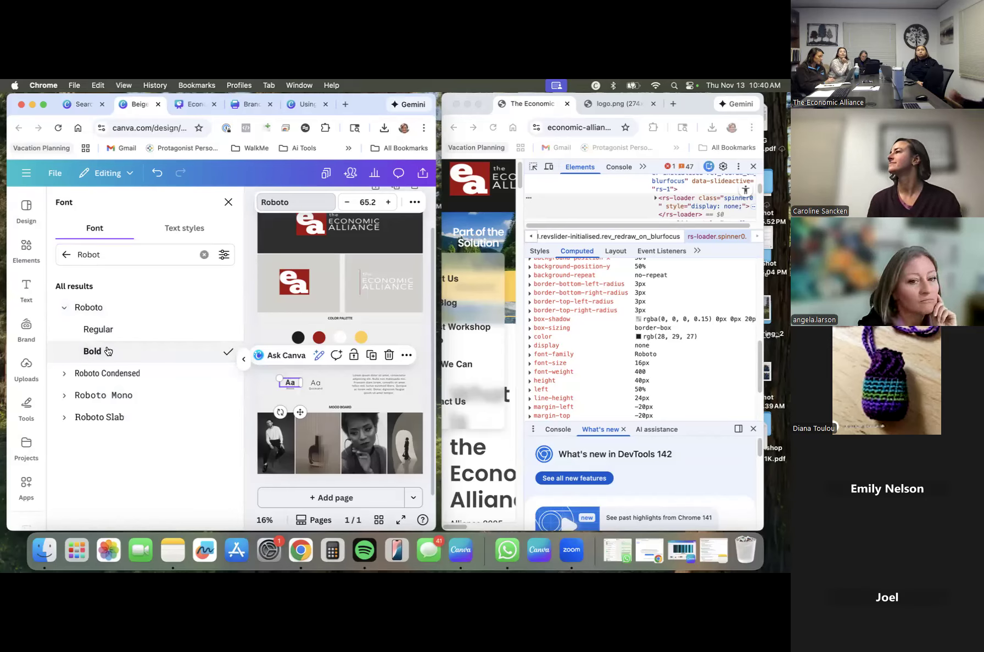
Set the label below the first font sample to Roboto Regular and replace all Open Sans text with Roboto.
double_click(285, 387)
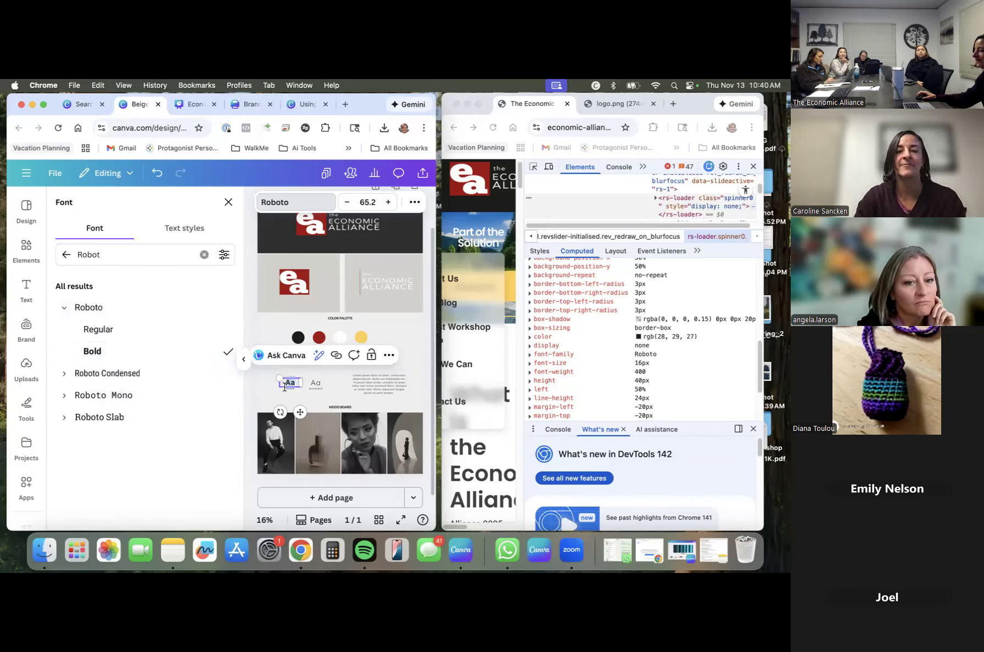
click(290, 392)
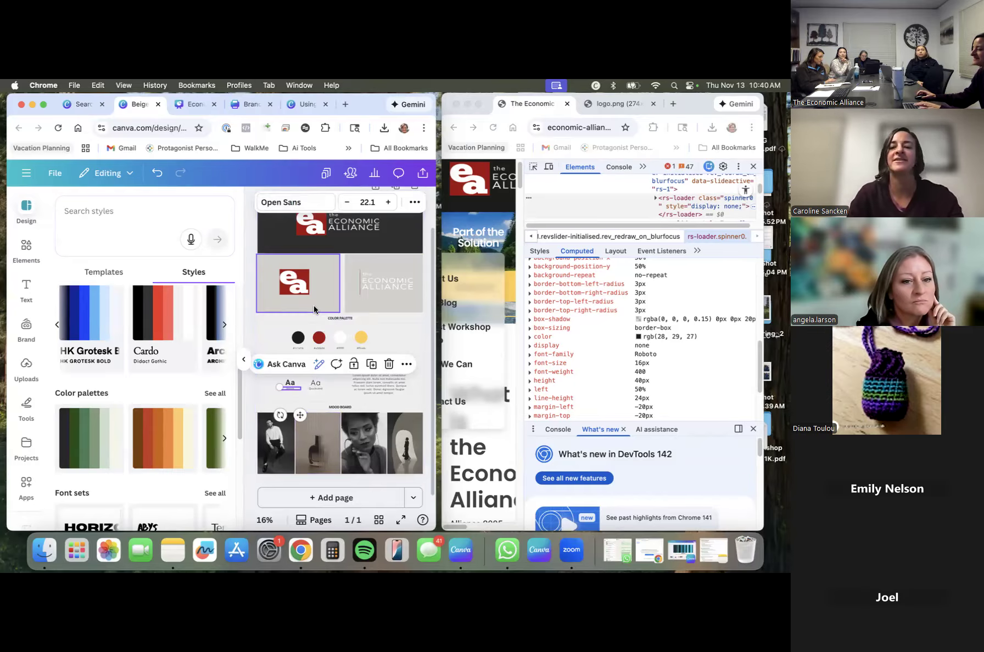
click(301, 203)
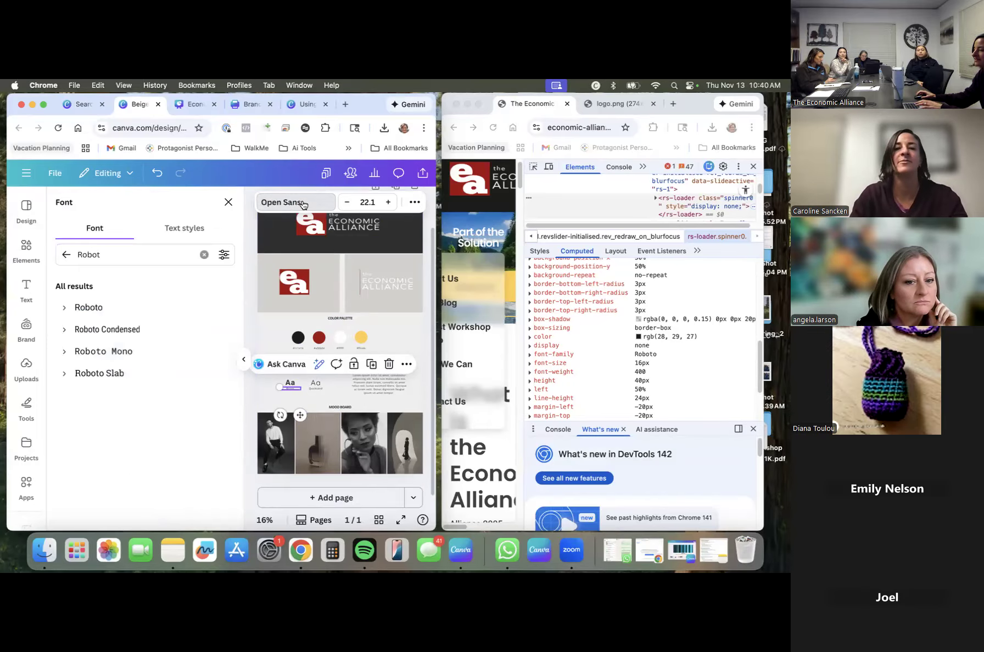
click(80, 309)
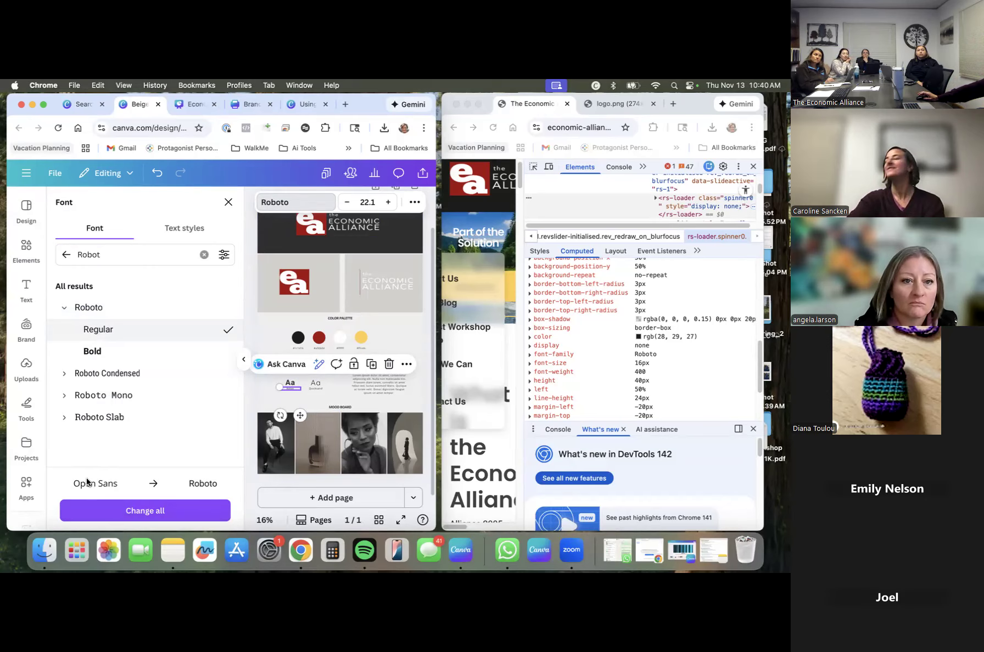
click(125, 519)
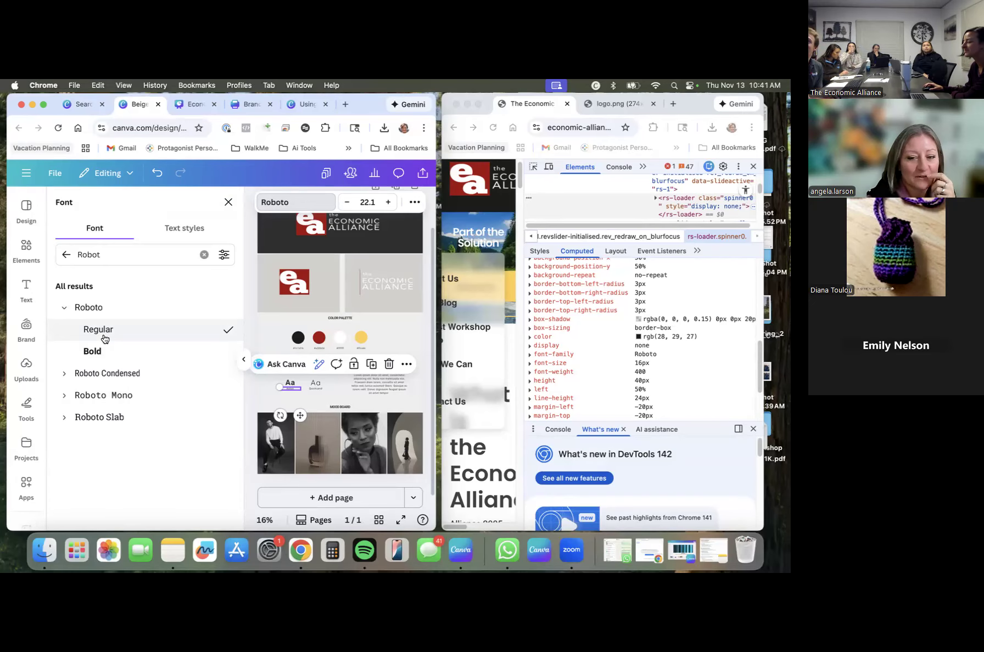
Browse the Inhalo and document text styles and the font categories, and close the font options.
click(191, 231)
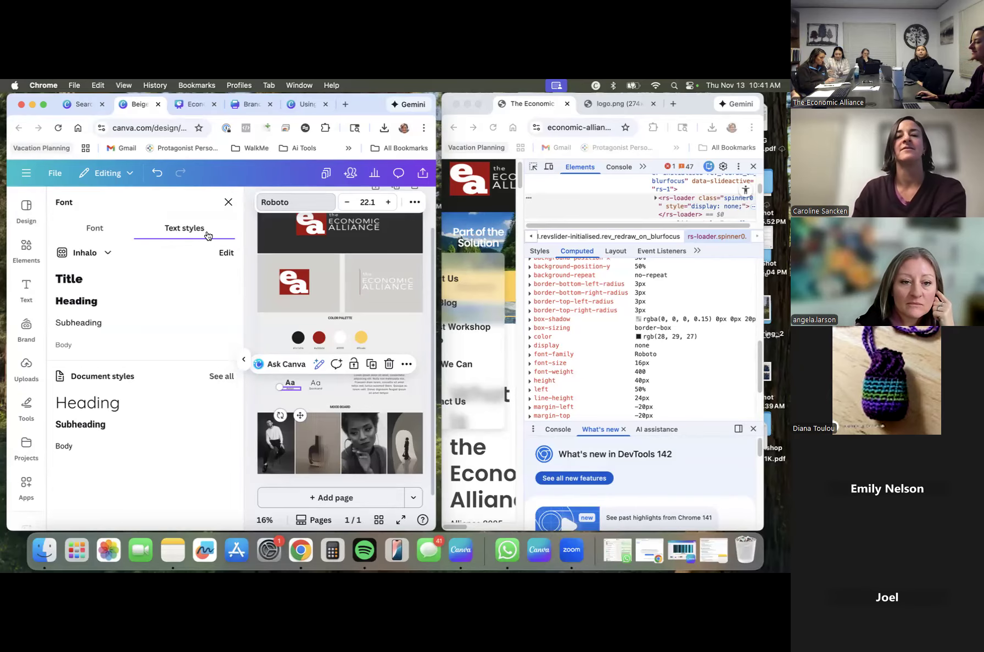
click(100, 229)
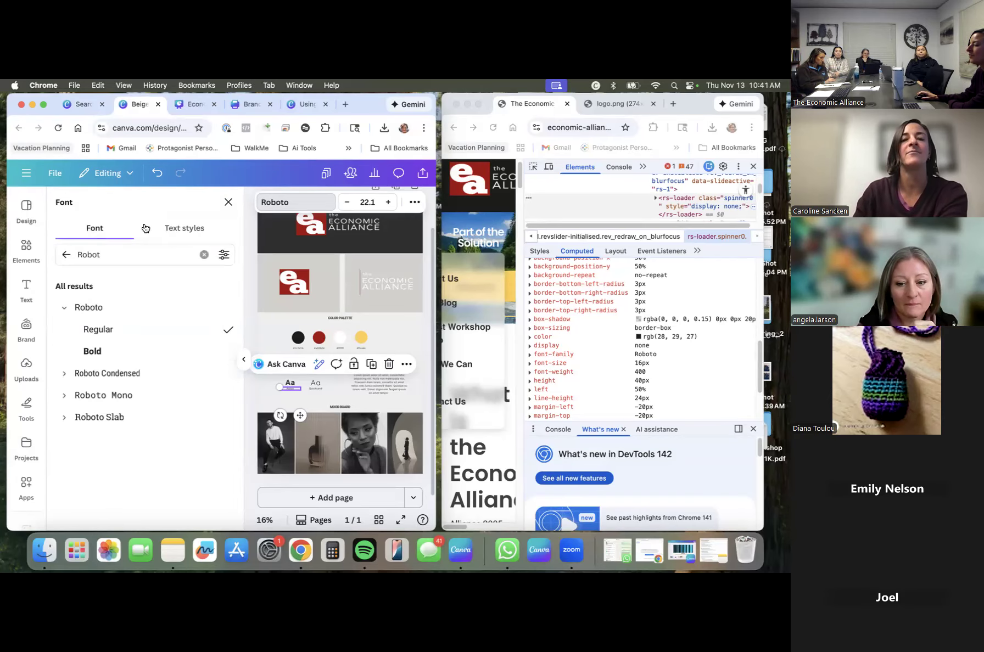
click(65, 254)
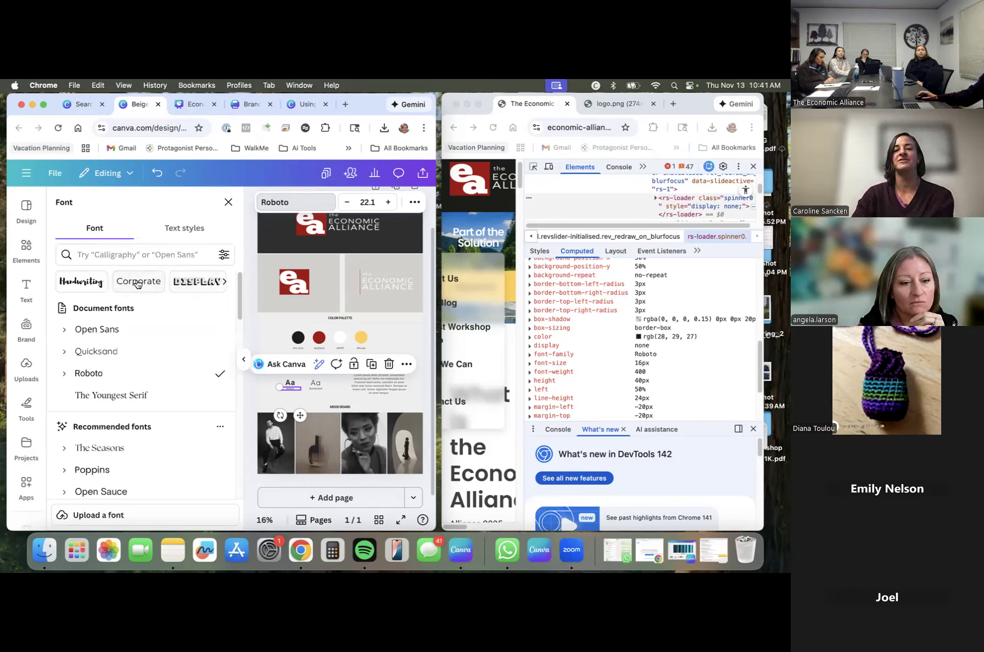
click(224, 283)
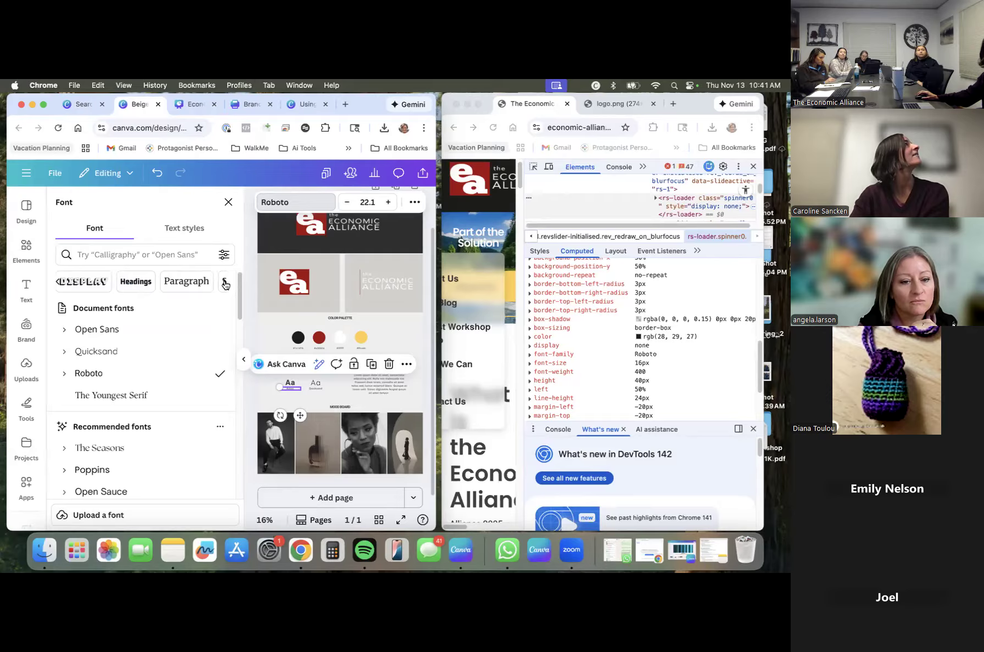
click(225, 284)
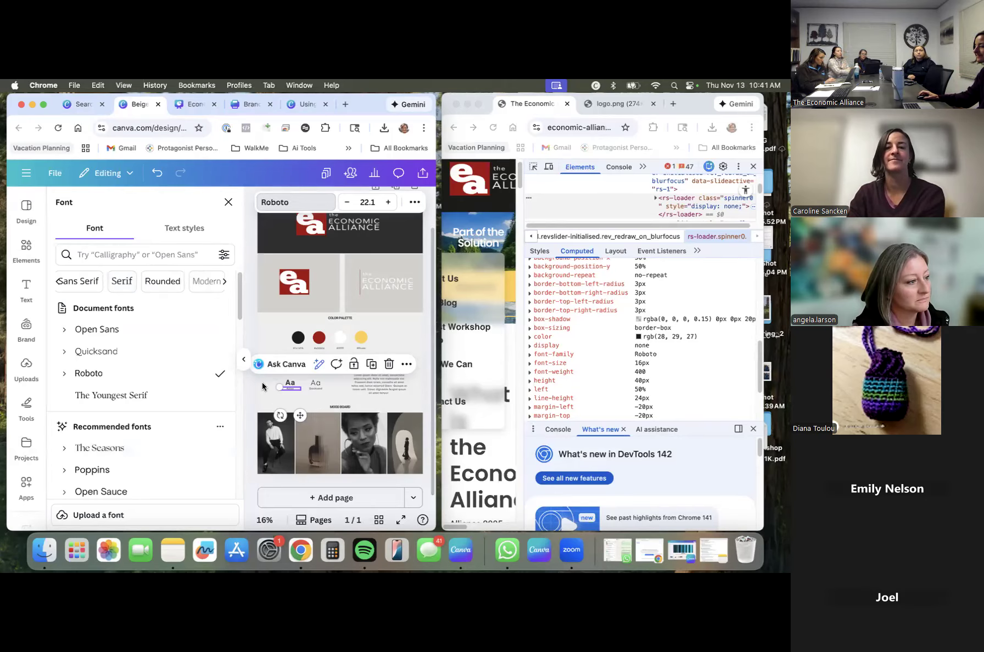
click(228, 203)
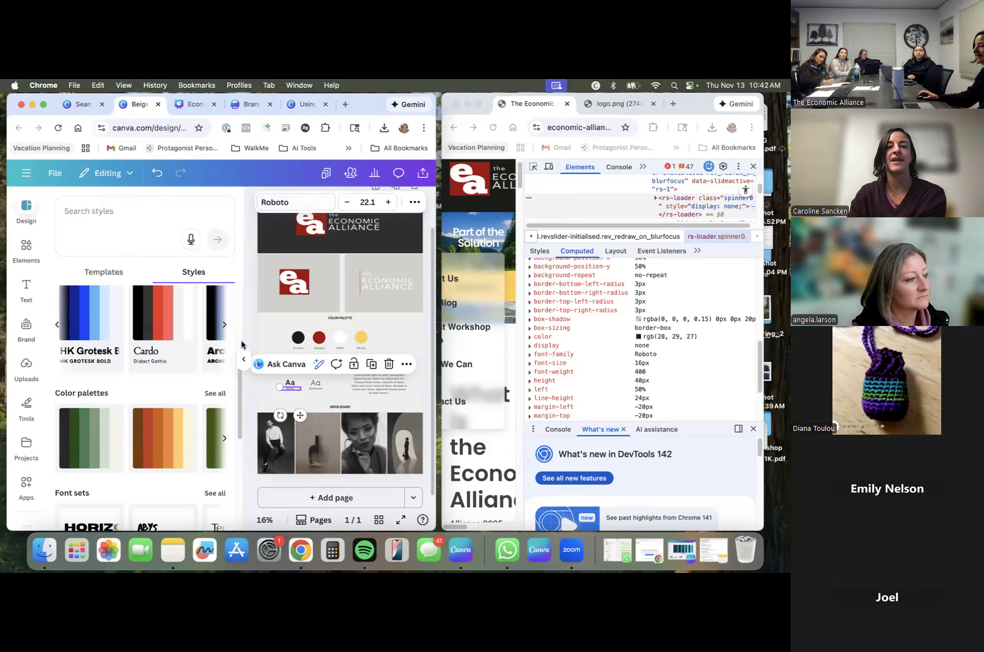
Collapse the design styles for a larger canvas and review the mood board's logo variations and color palette.
click(243, 360)
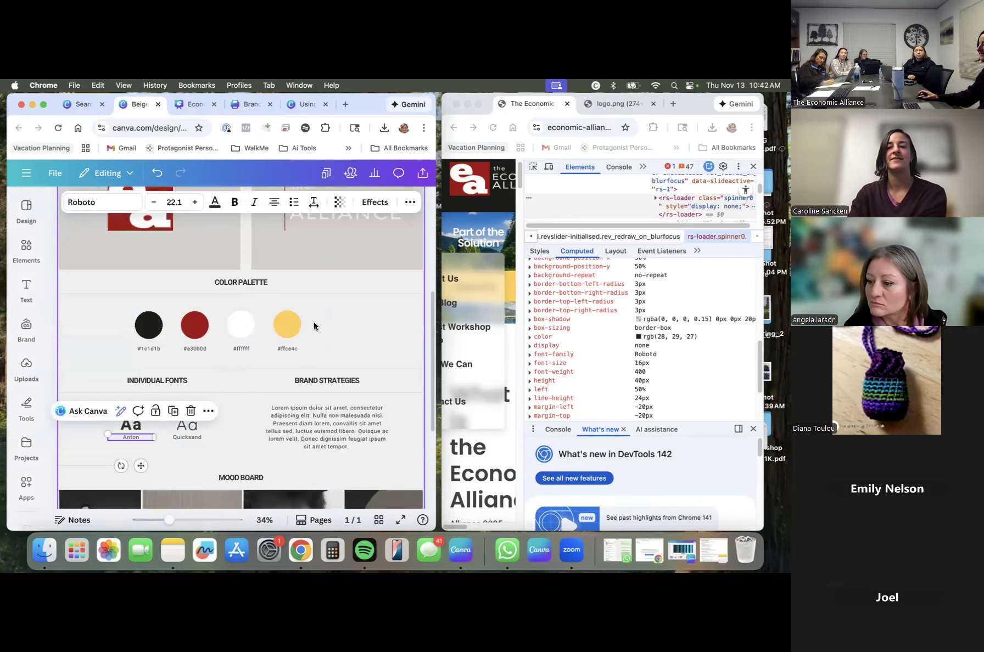
scroll(313, 326, up, 5)
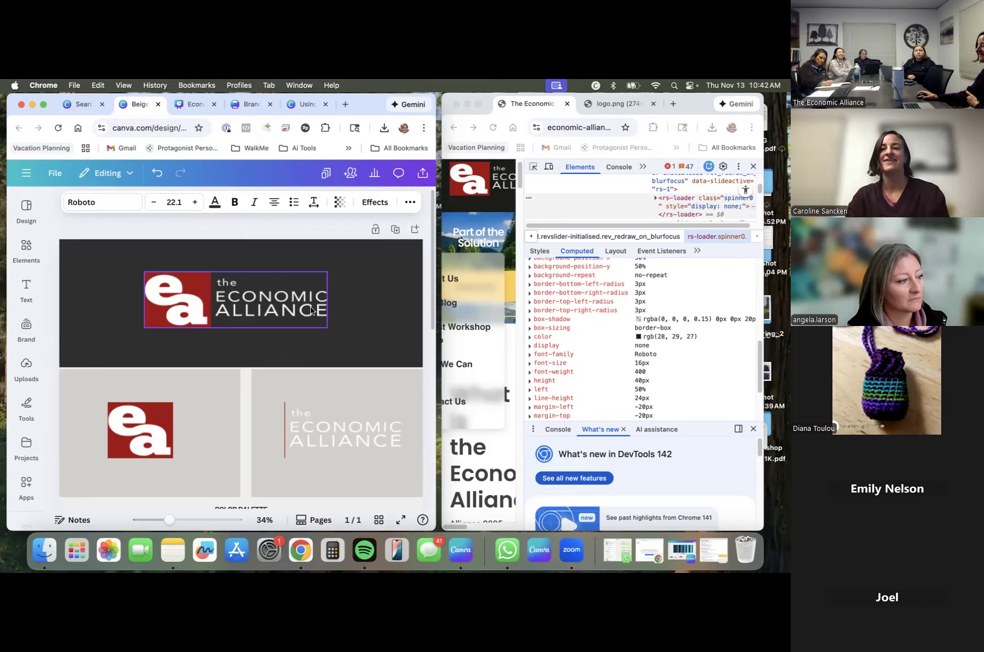
scroll(297, 296, down, 1)
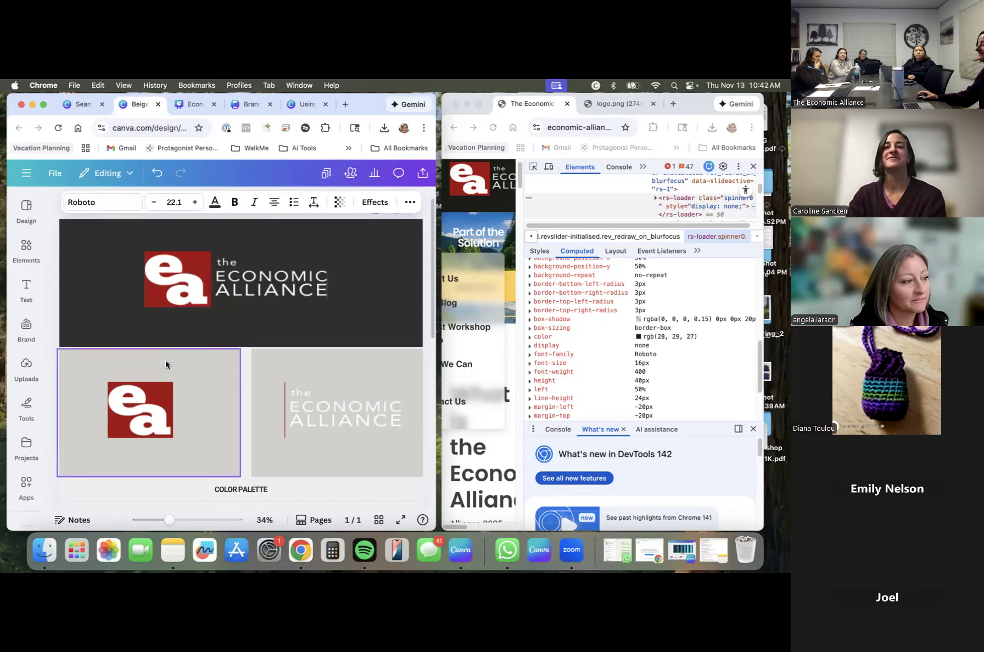
scroll(166, 361, down, 3)
scroll(180, 387, down, 1)
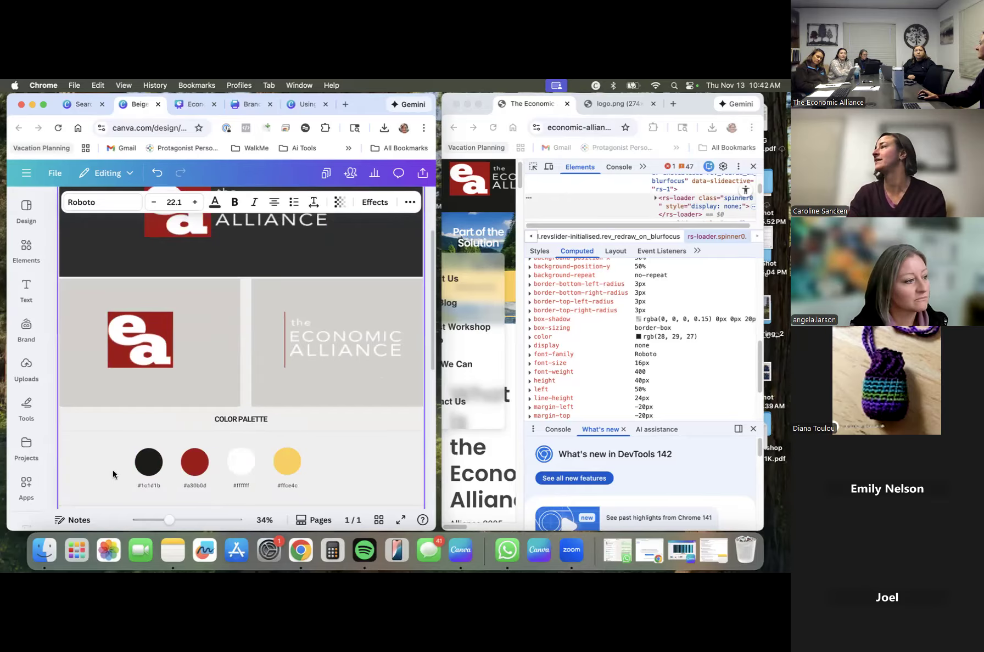
scroll(234, 459, up, 3)
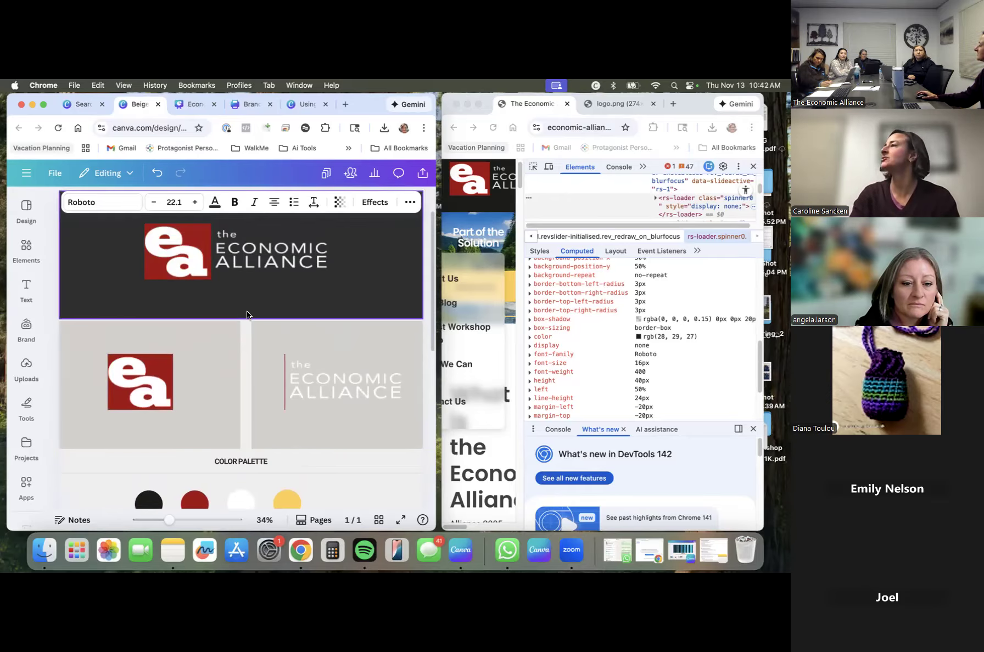
Crop the red sliver off the left edge of the white Economic Alliance wordmark.
click(324, 383)
drag(283, 380, 287, 381)
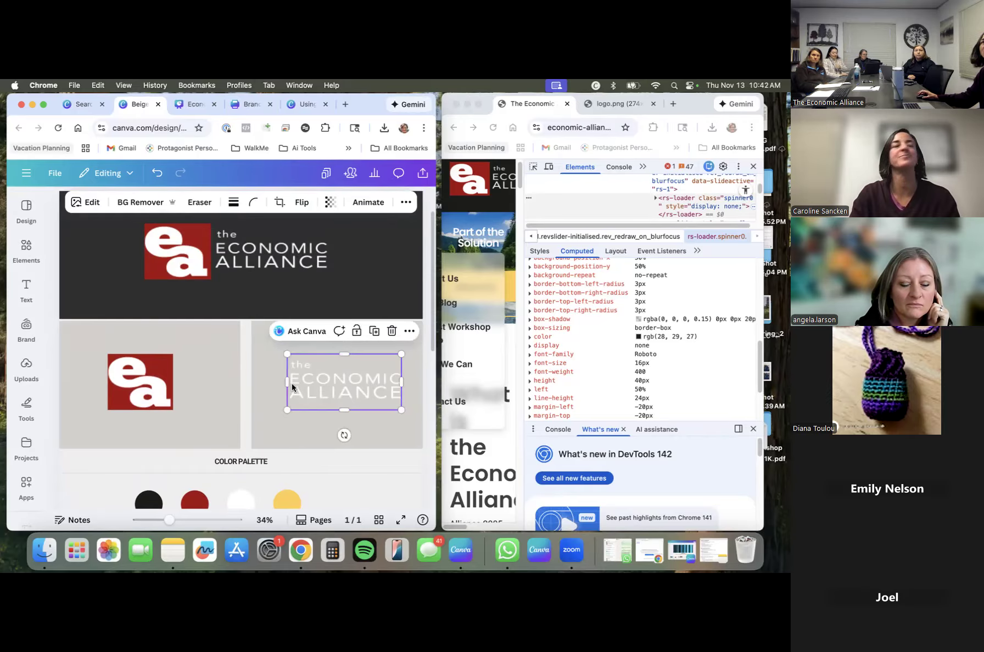
click(271, 380)
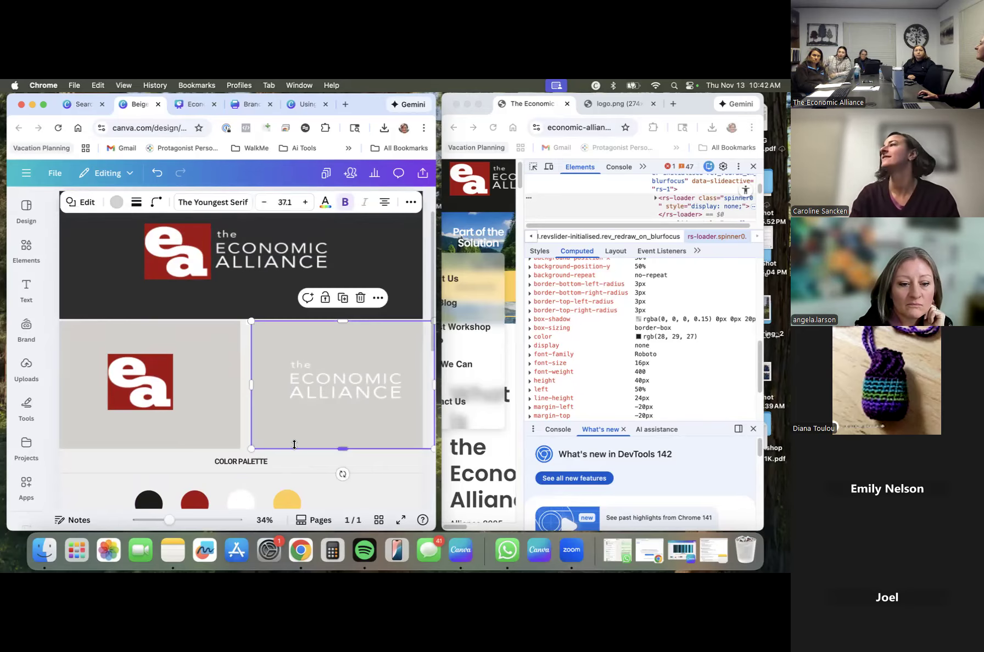
Select the white wordmark and examine its corner resize handle and its side and top crop handles.
click(330, 396)
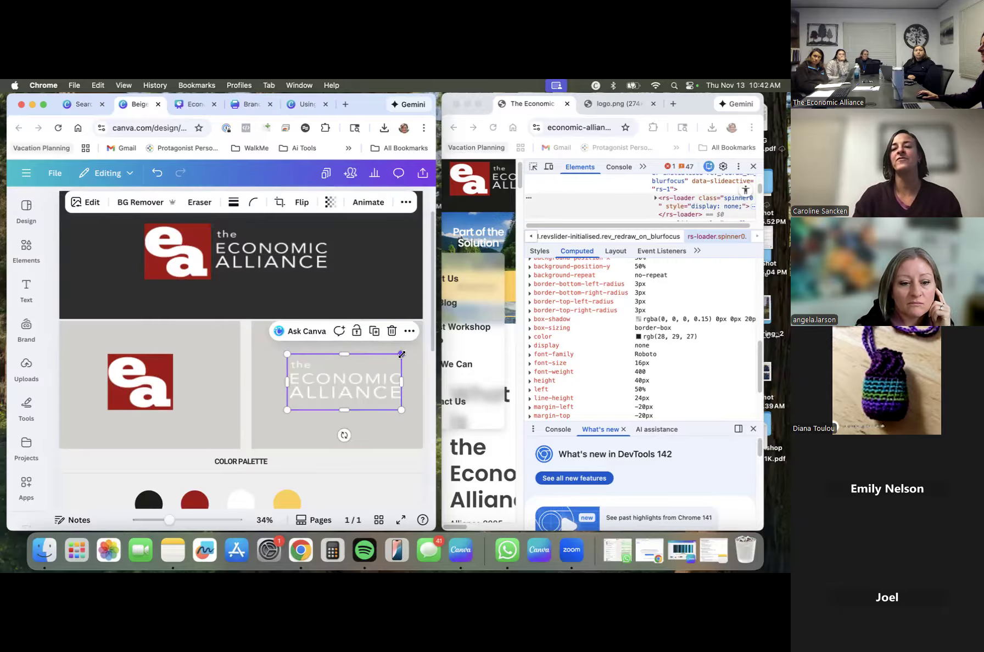
drag(382, 363, 402, 354)
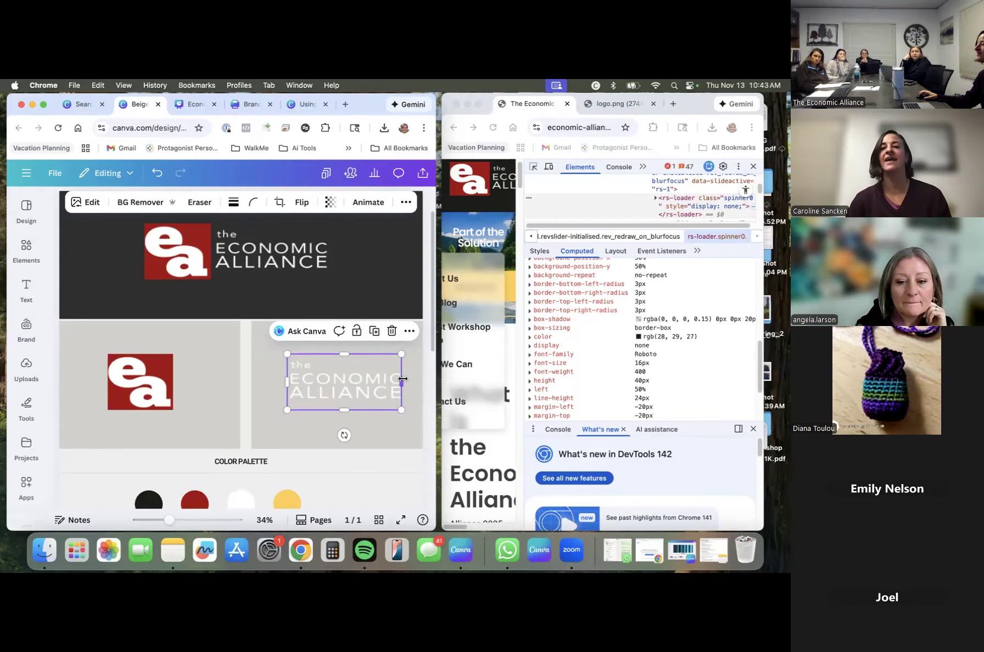
mouse_move(341, 354)
mouse_down()
mouse_move(342, 330)
mouse_move(341, 355)
mouse_up()
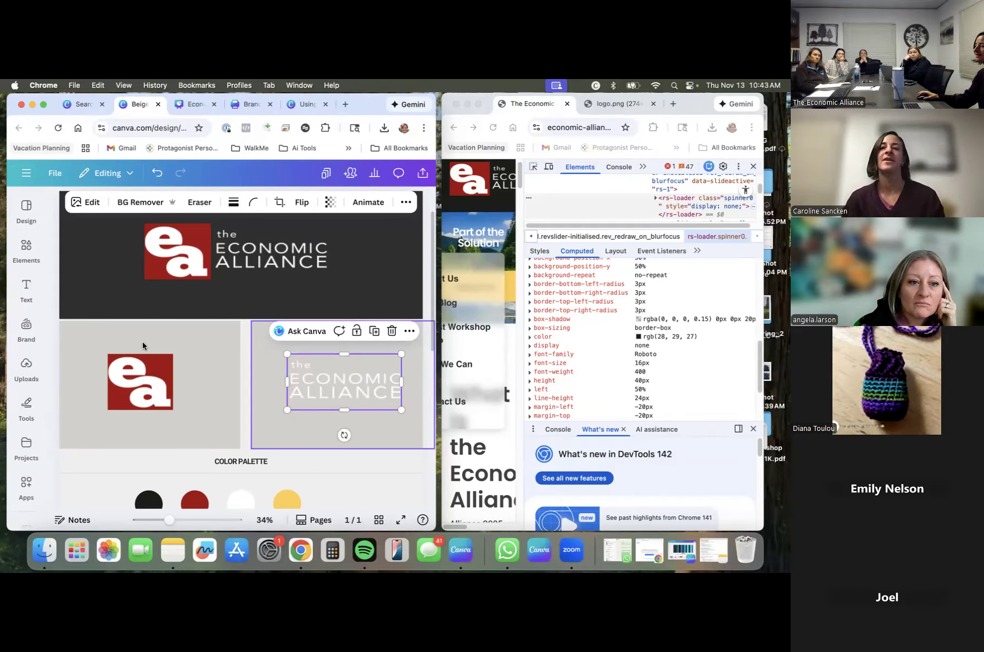
Check the color palette and individual fonts sections, and widen the browser window showing the mood board.
scroll(227, 385, down, 1)
scroll(229, 388, down, 5)
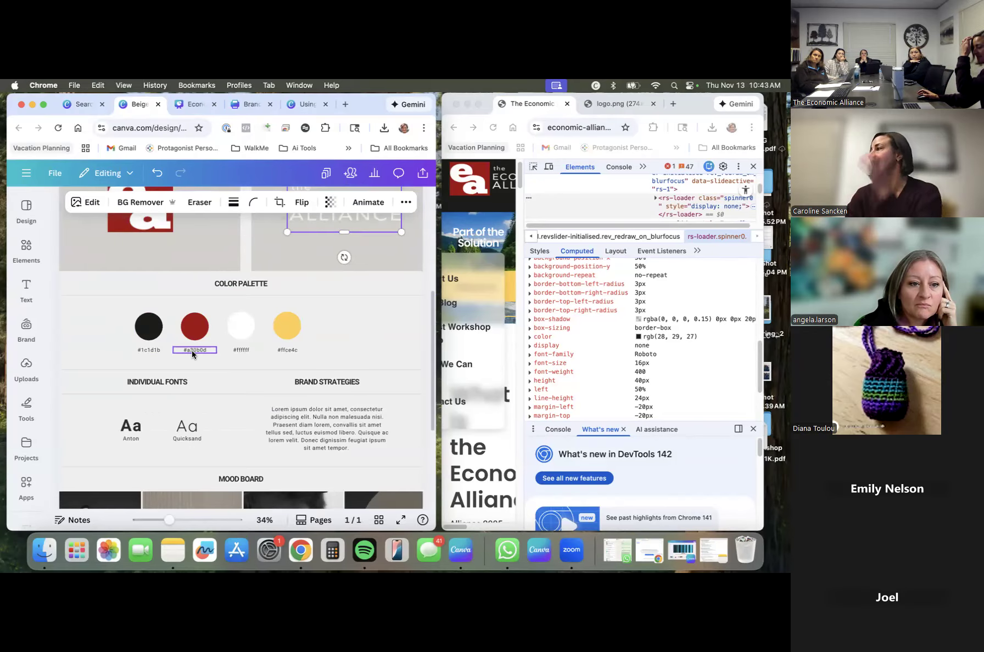
scroll(188, 375, up, 5)
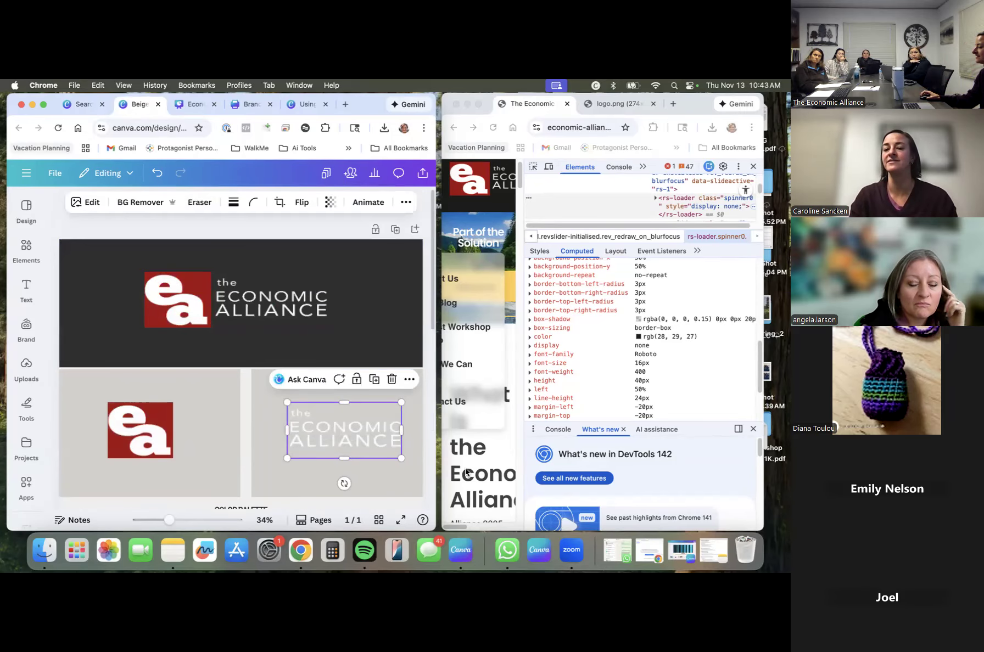
drag(559, 513, 537, 231)
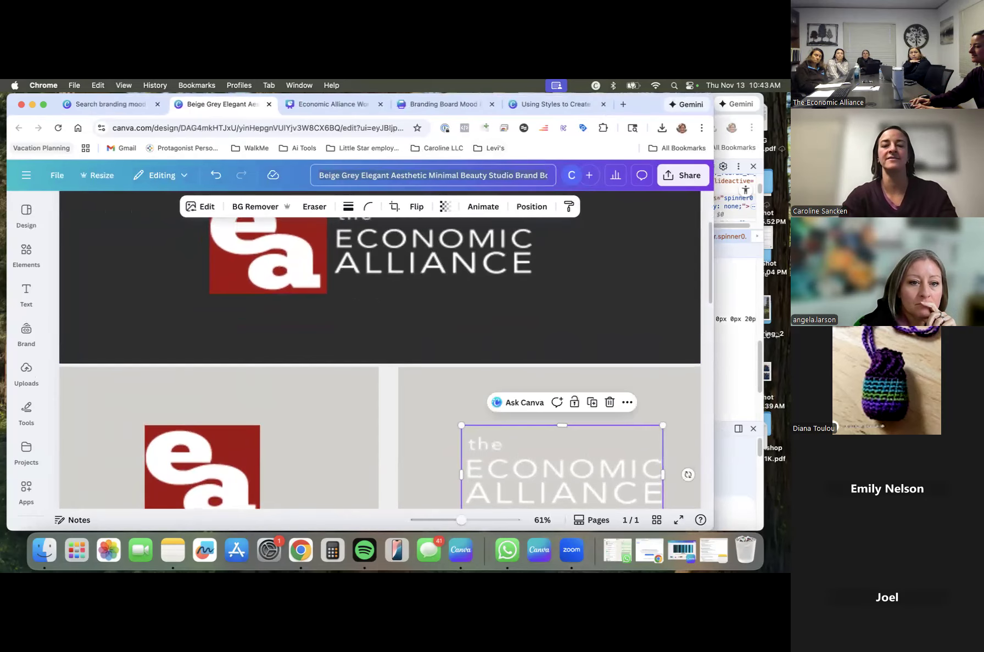
Rename the mood board design as "Economic Alliance Brand B".
click(433, 175)
text(Economic ALlian)
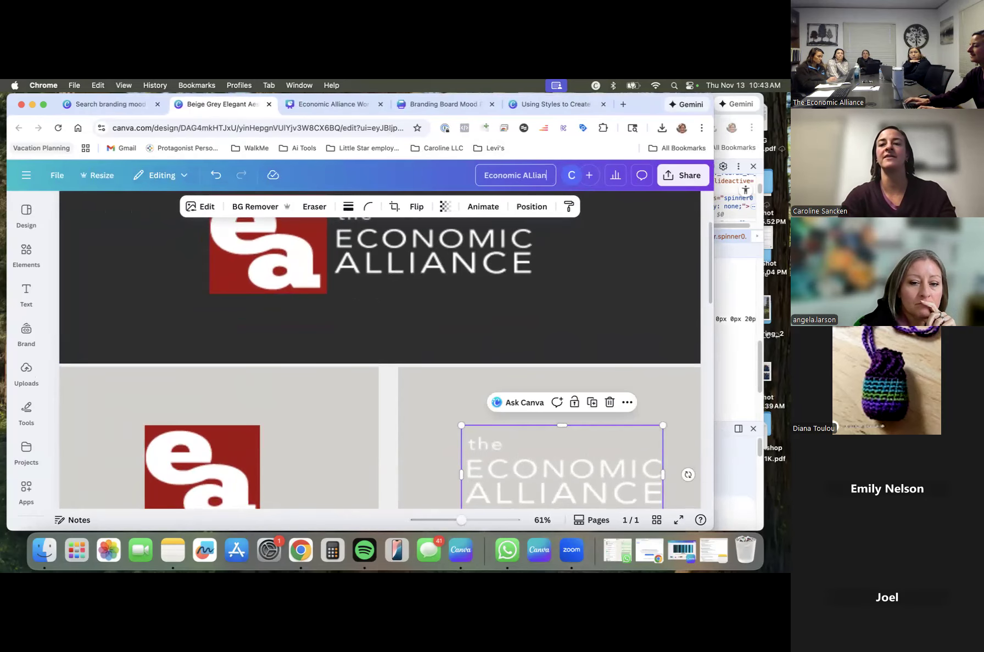
text(liance Btand)
key(BackSpace)
key(BackSpace)
key(BackSpace)
key(BackSpace)
text(rand B)
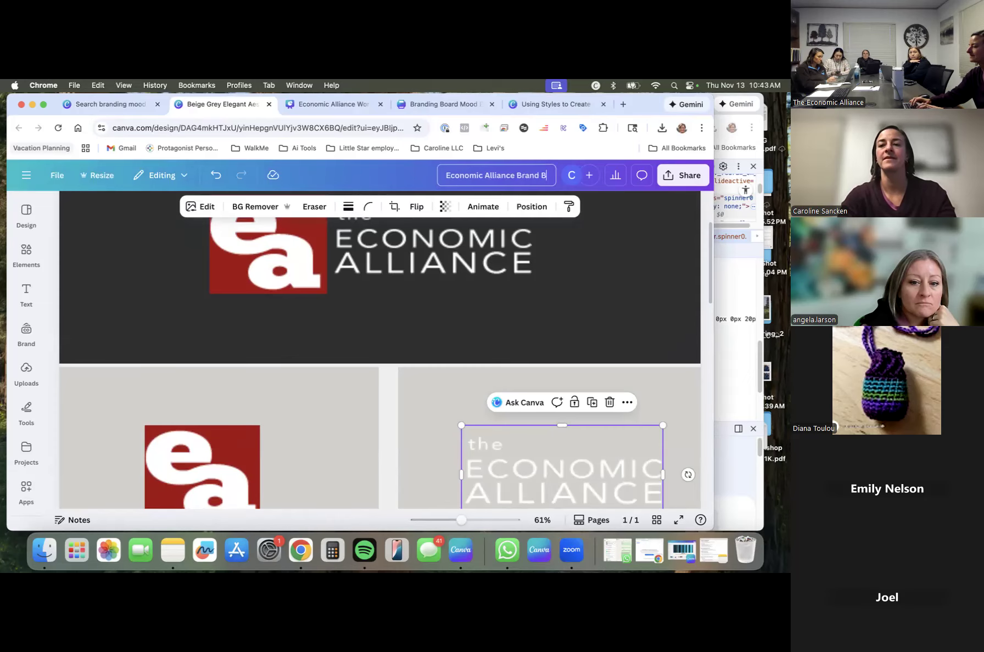
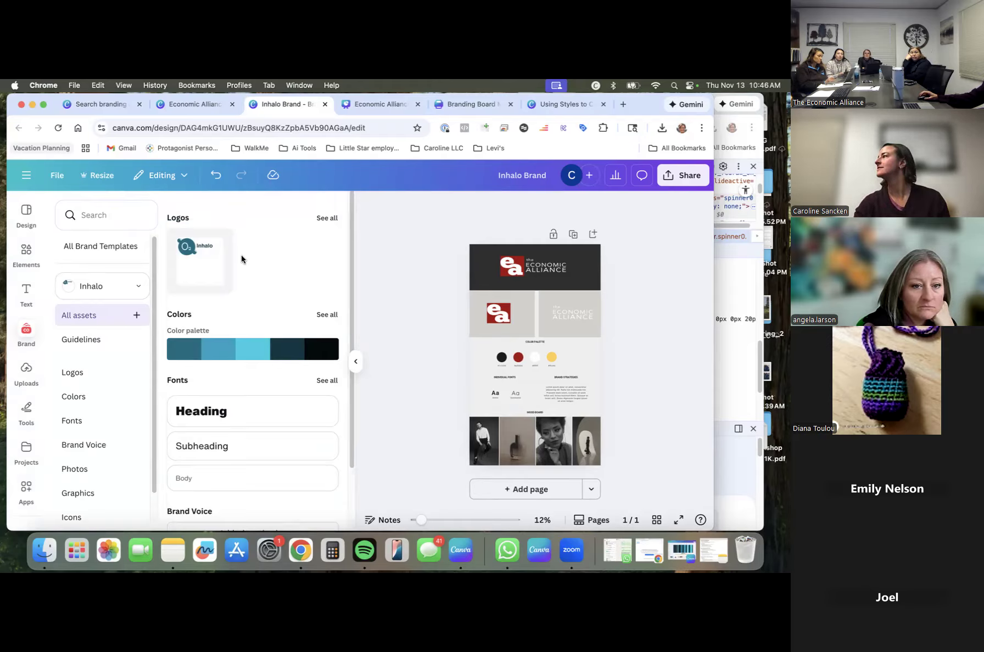
Apply the Inhalo brand color palette to the mood board copy and shuffle its color arrangement twice.
mouse_move(236, 350)
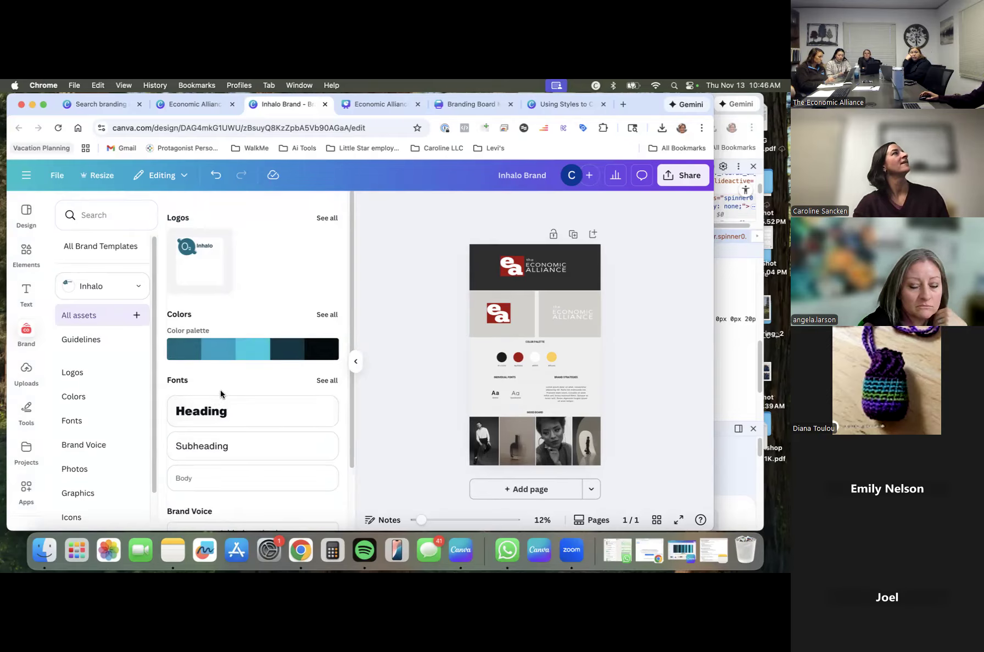
scroll(222, 396, down, 3)
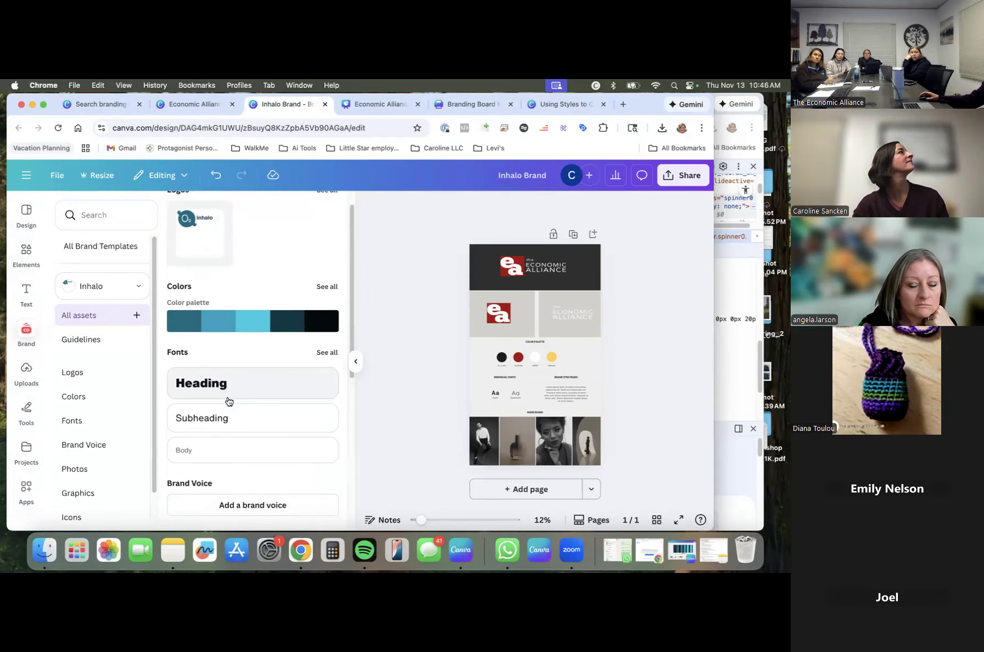
scroll(229, 401, down, 6)
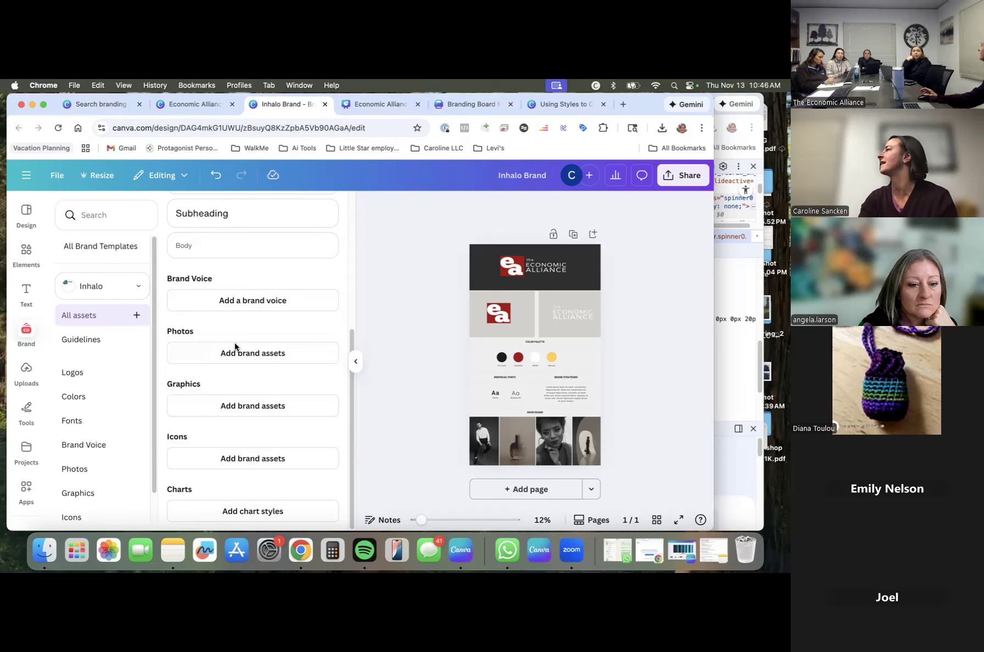
scroll(257, 331, up, 5)
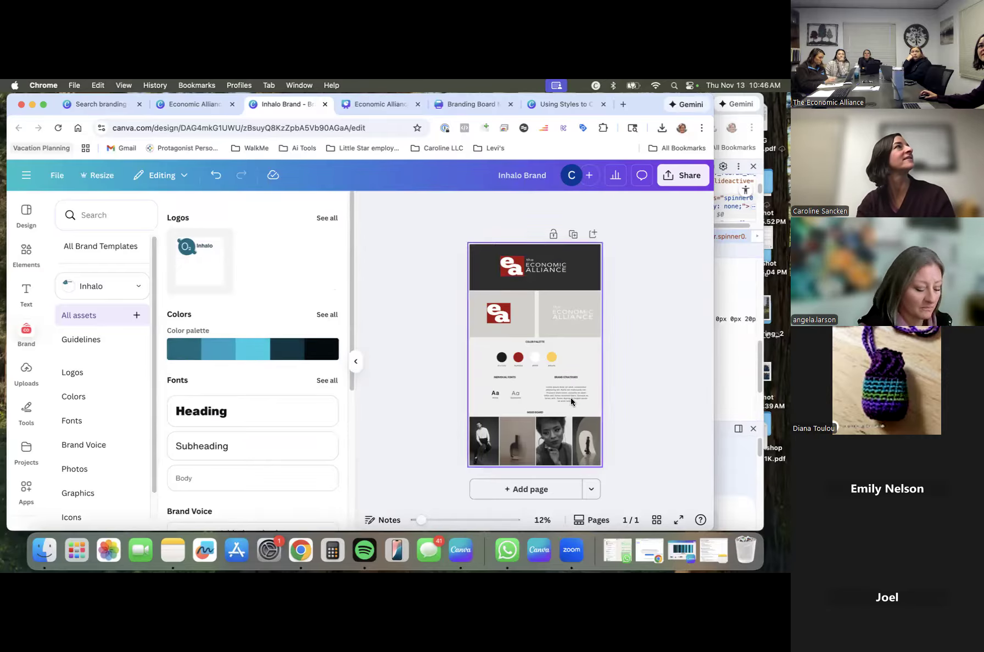
click(280, 353)
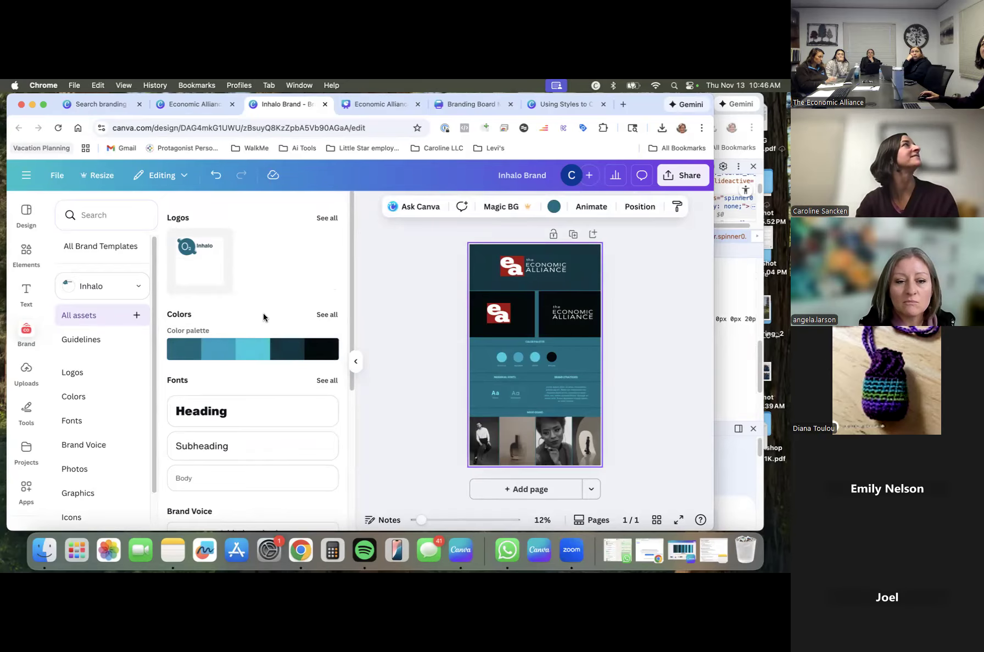
click(264, 356)
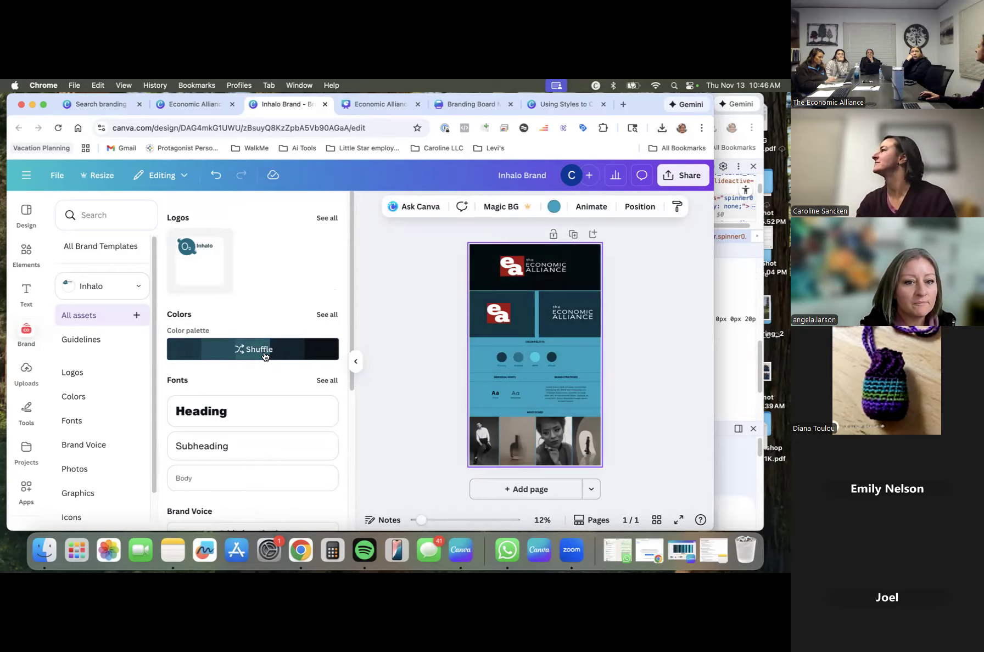
click(264, 357)
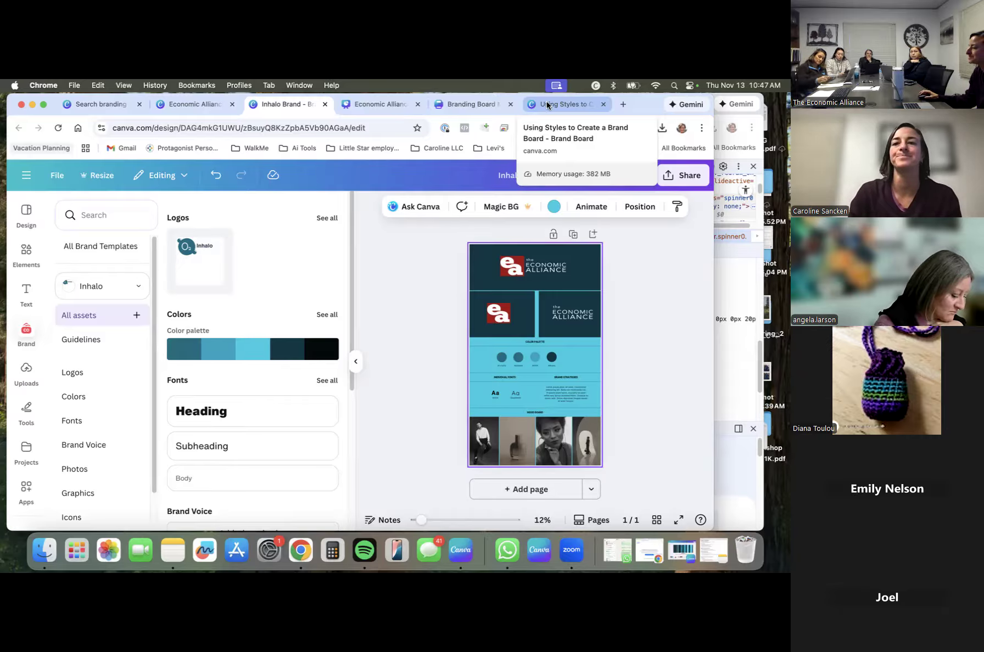
Switch to the "Using Styles to Create a Brand Board" design and examine page 1 at 25% zoom.
click(547, 105)
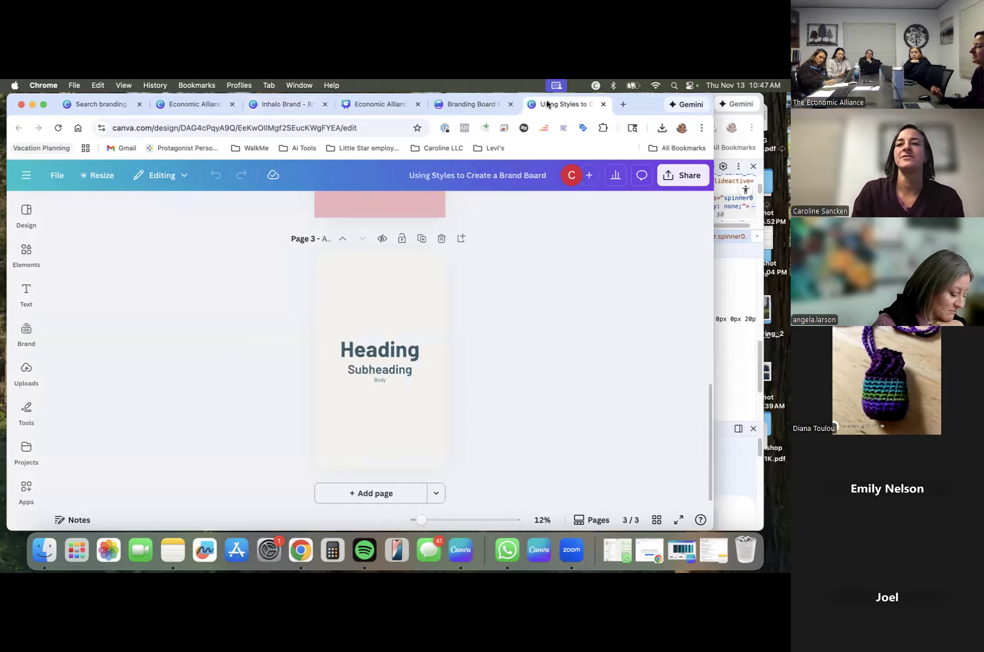
scroll(395, 352, up, 10)
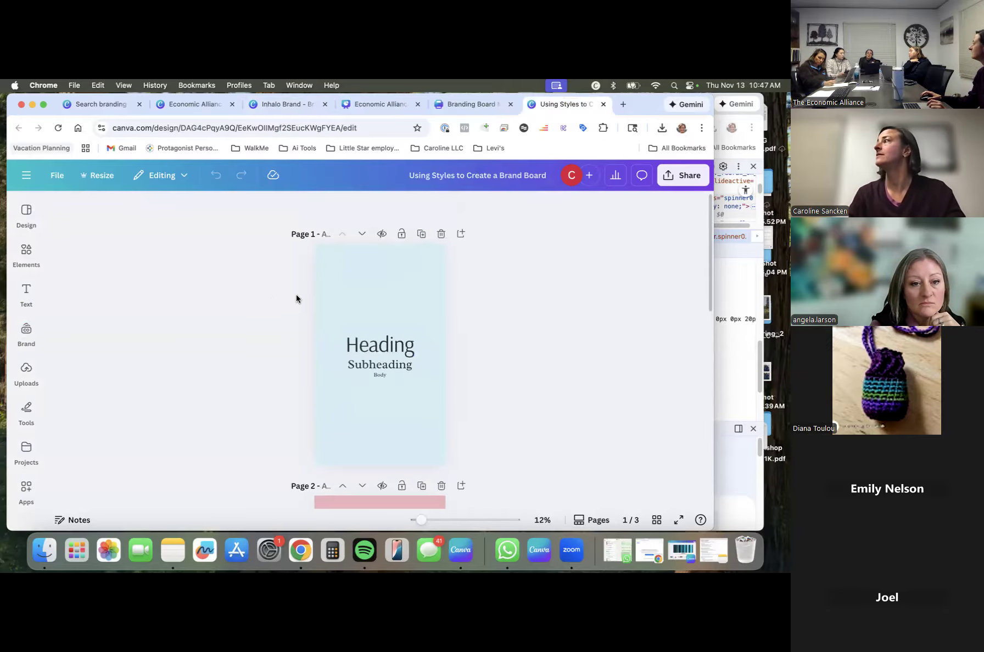
click(384, 279)
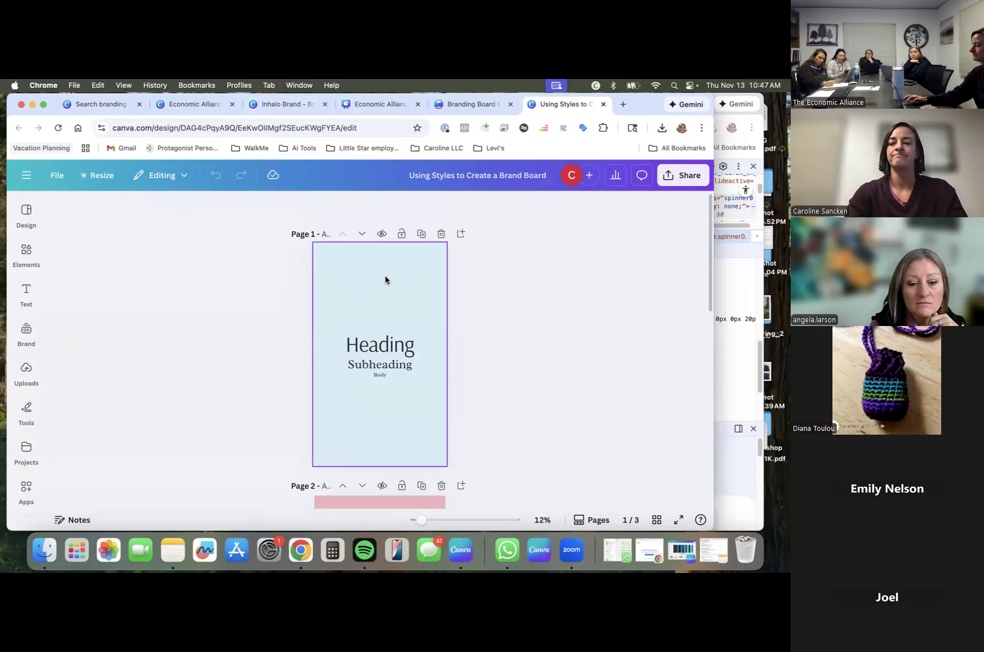
key(super+equal)
scroll(406, 285, up, 3)
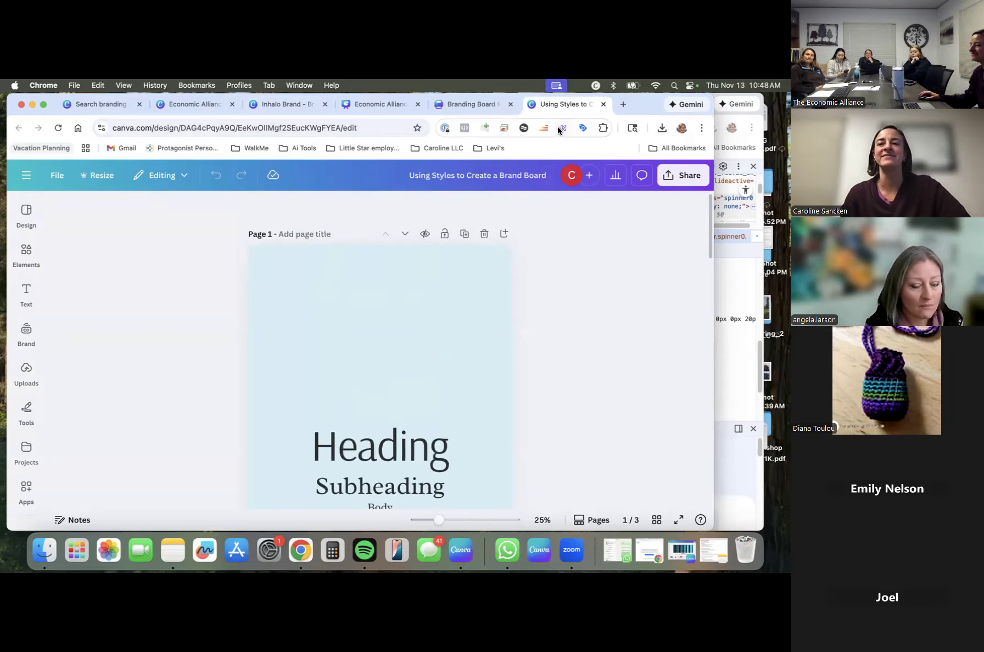
Leave the branding mood board template preview and its search, and return to the Canva home page.
click(112, 104)
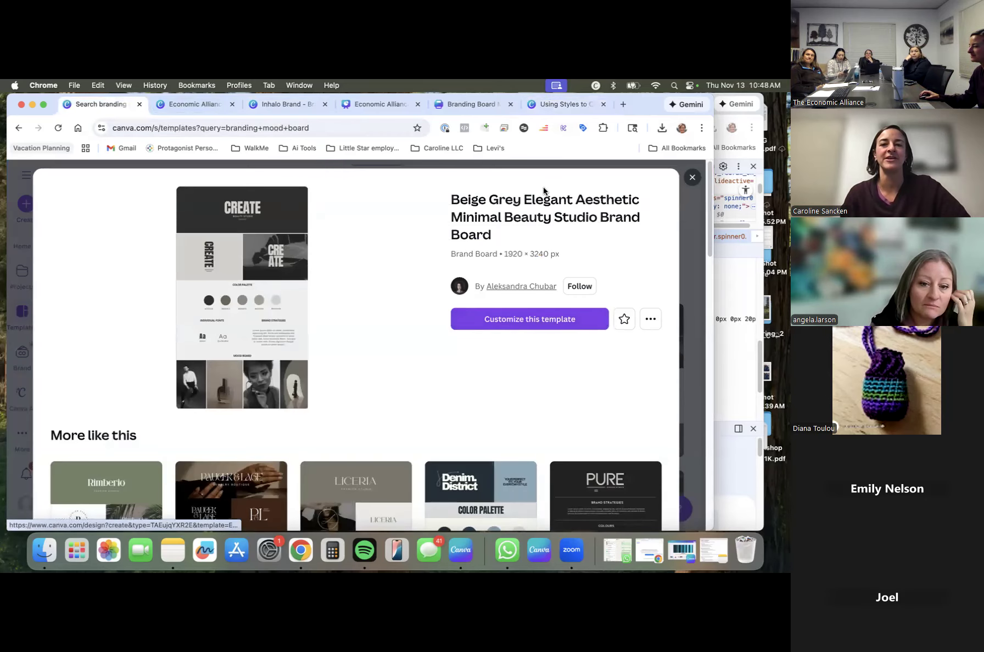
click(692, 177)
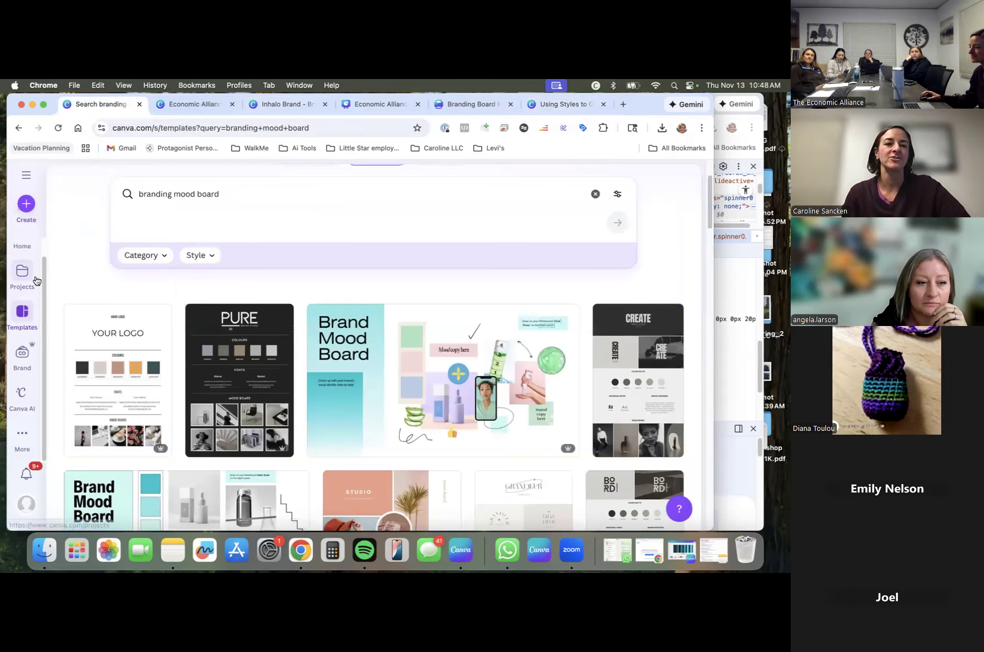
click(595, 194)
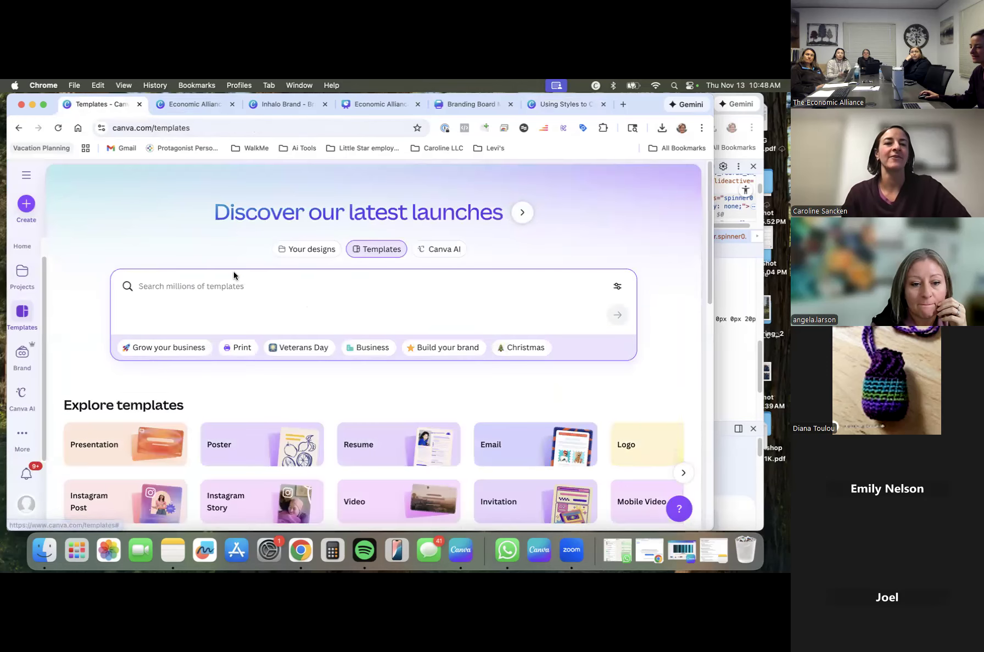
click(24, 245)
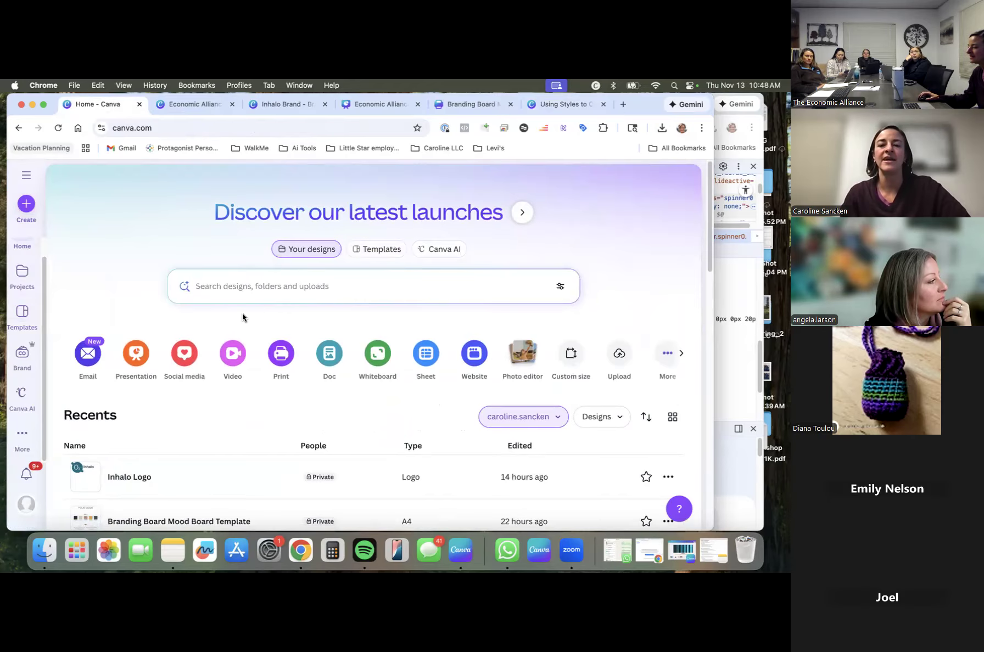
click(331, 358)
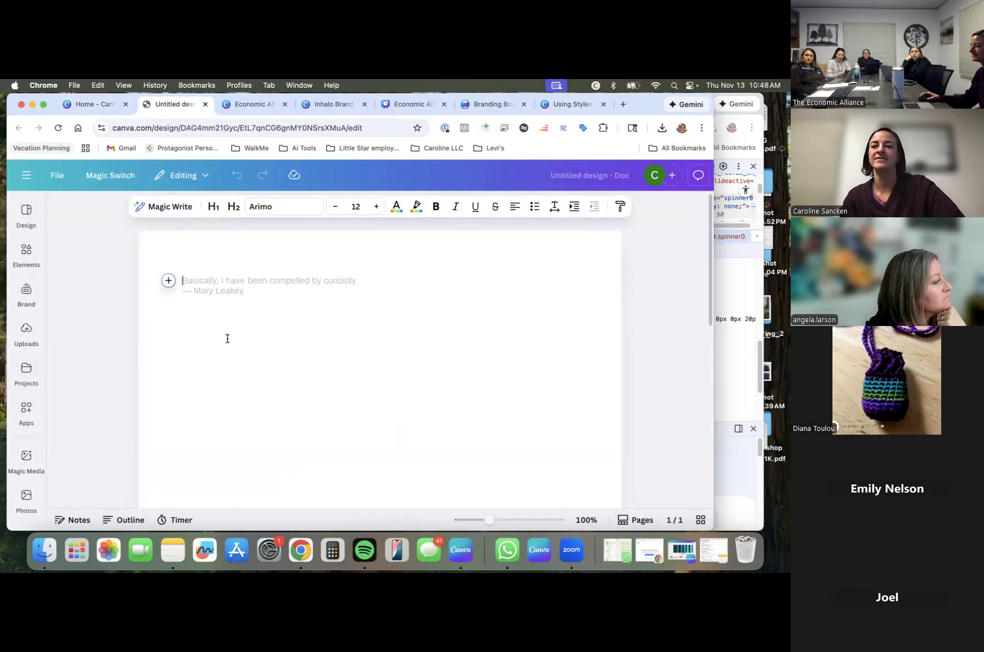
scroll(226, 349, down, 3)
scroll(259, 346, up, 5)
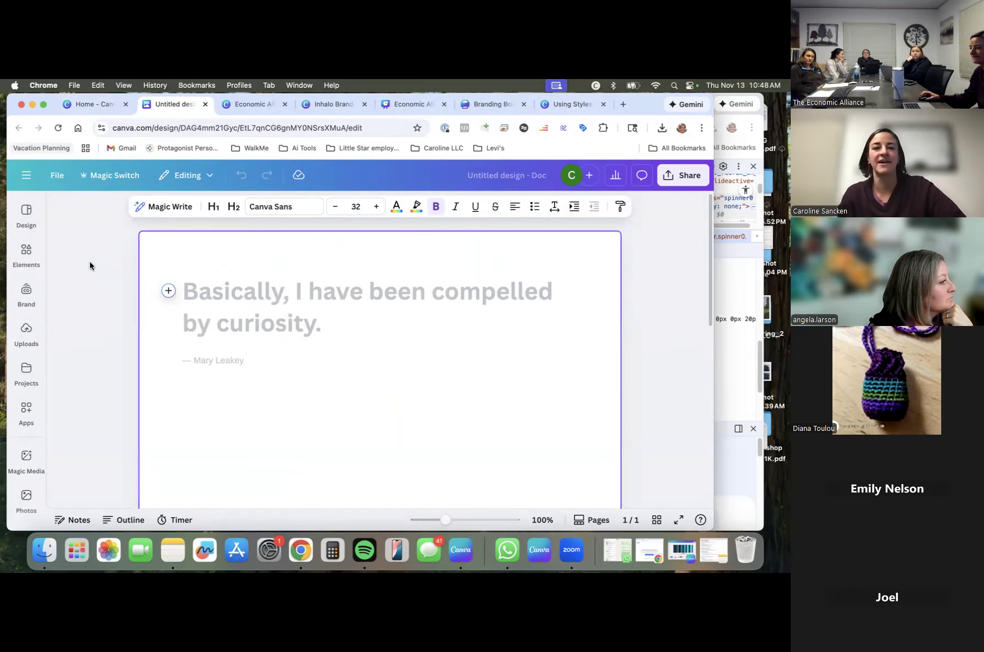
click(28, 220)
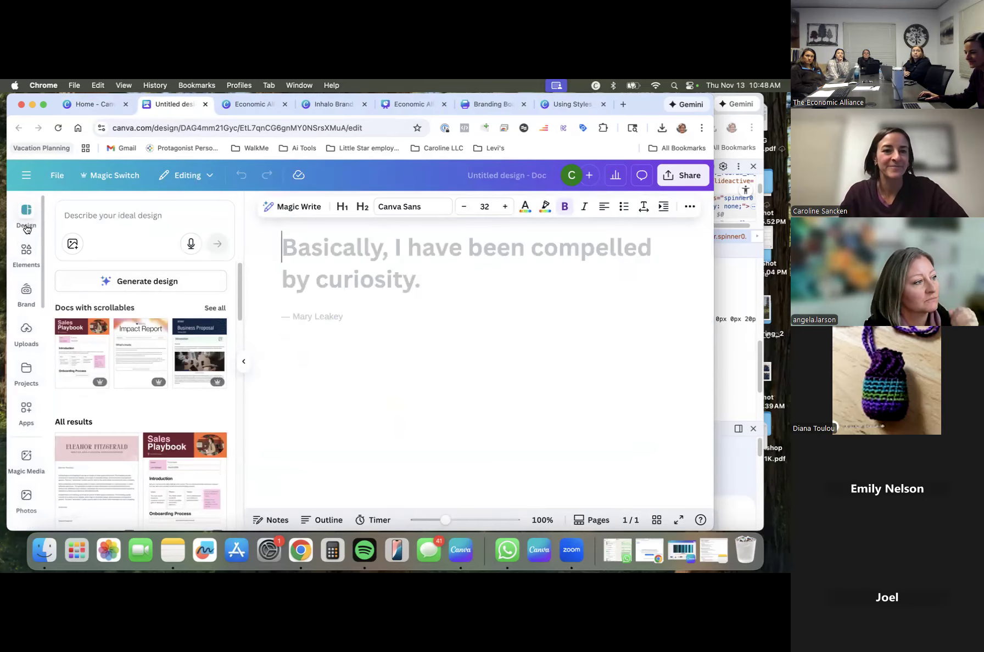
click(205, 105)
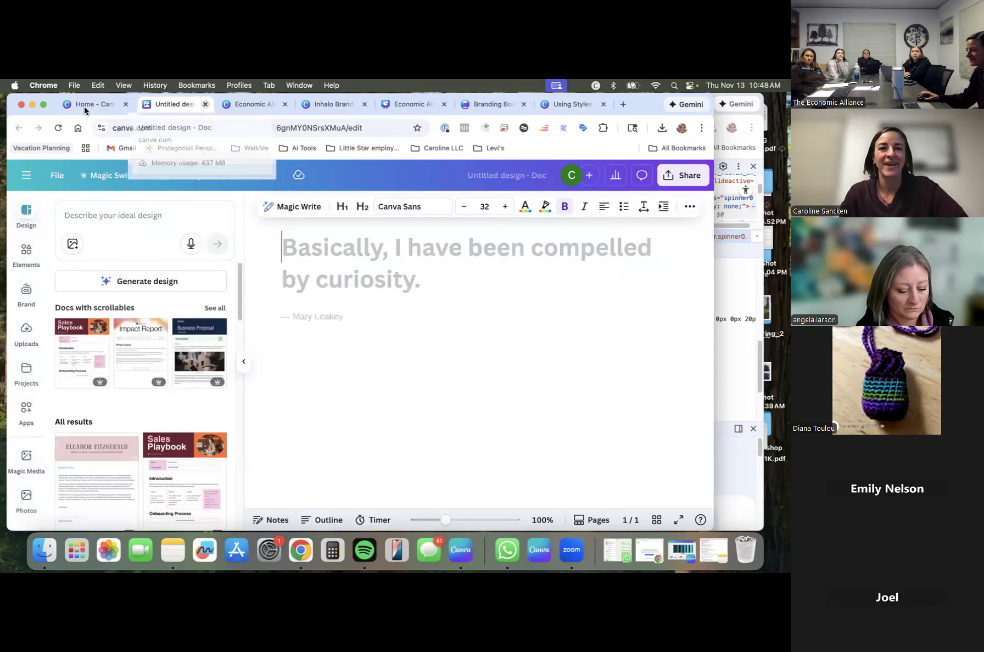
Show the available design templates beside page 1 of the "Using Styles to Create a Brand Board" design.
click(545, 104)
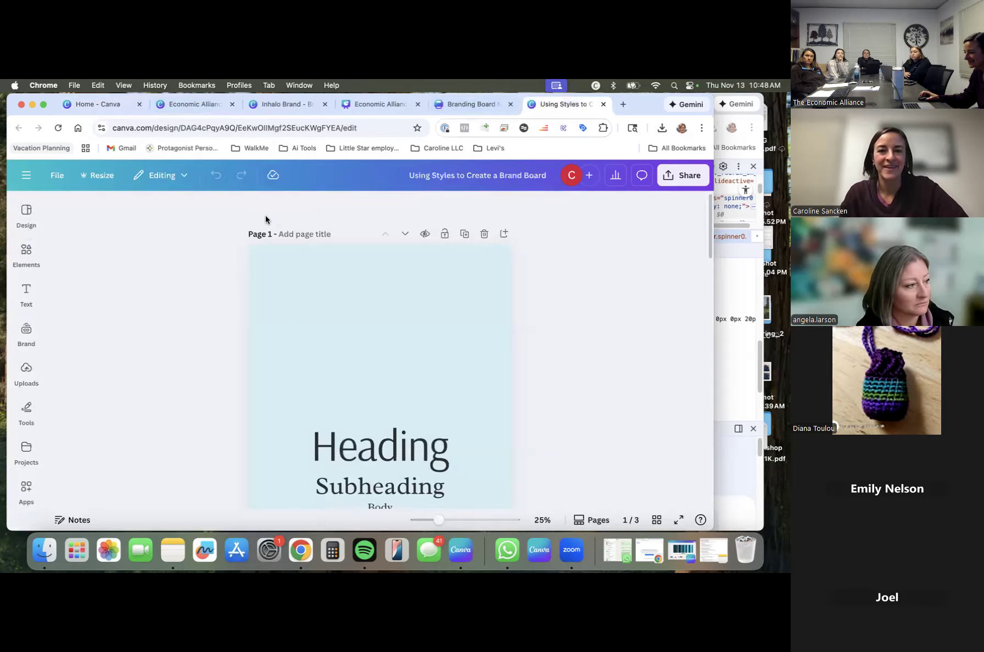
click(30, 214)
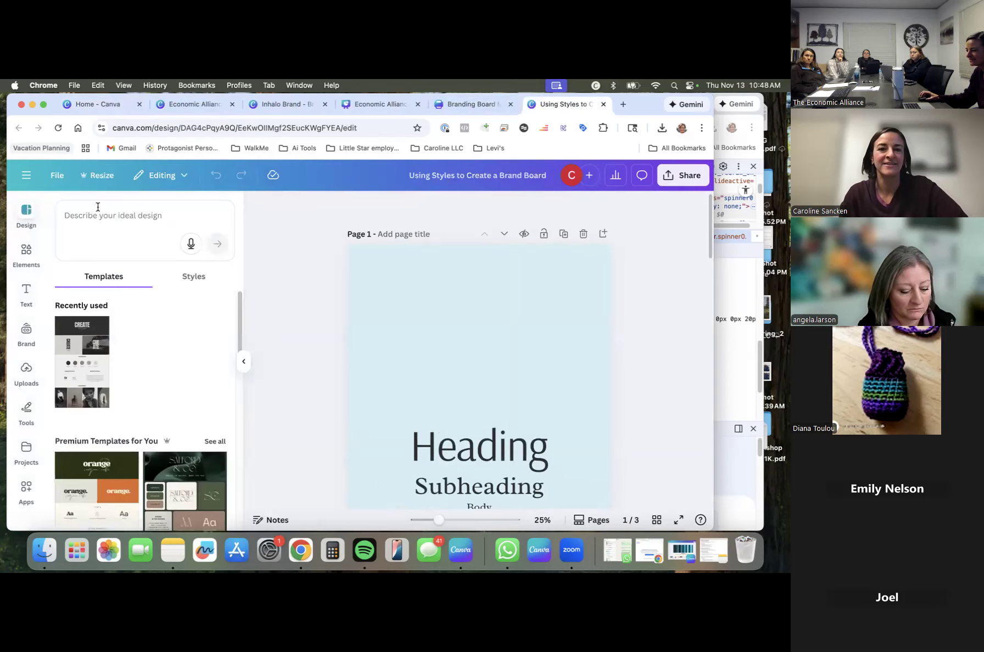
click(439, 295)
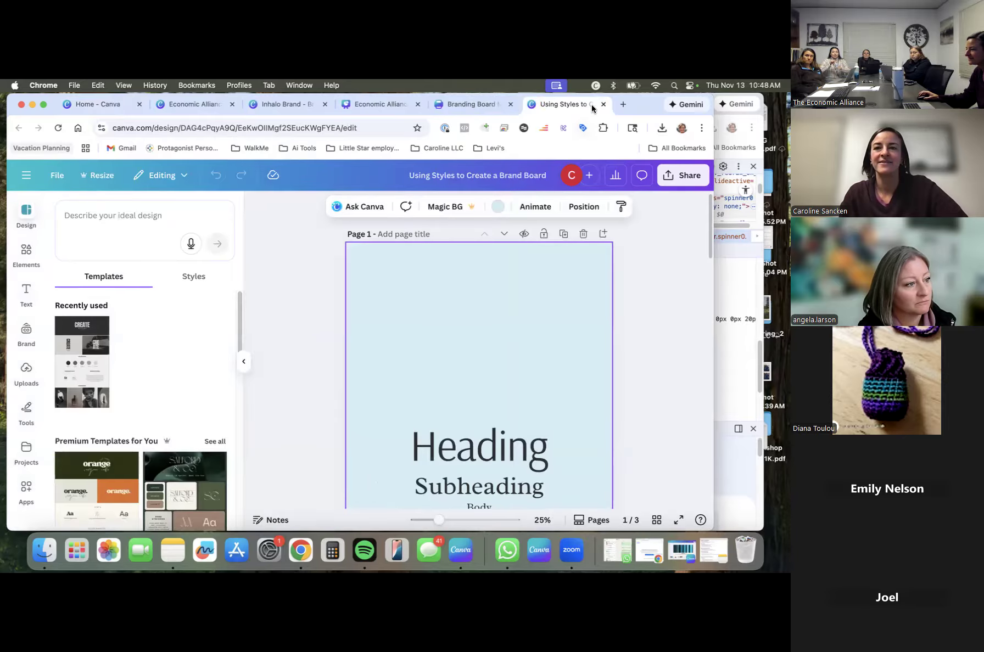
Create a new blank Facebook Post design from the social media formats on the home page.
click(99, 105)
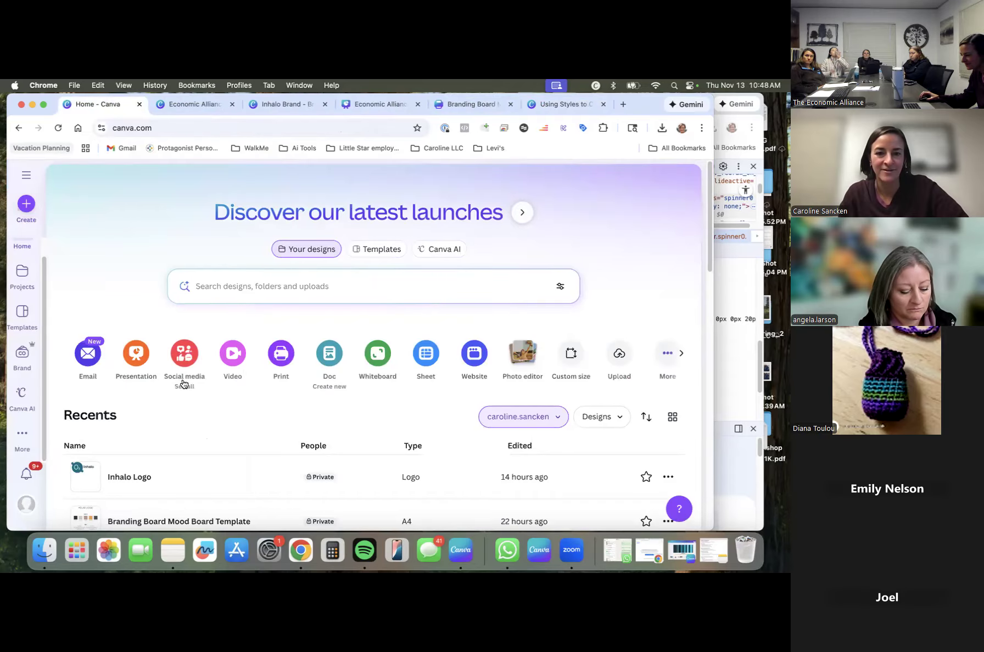
click(185, 354)
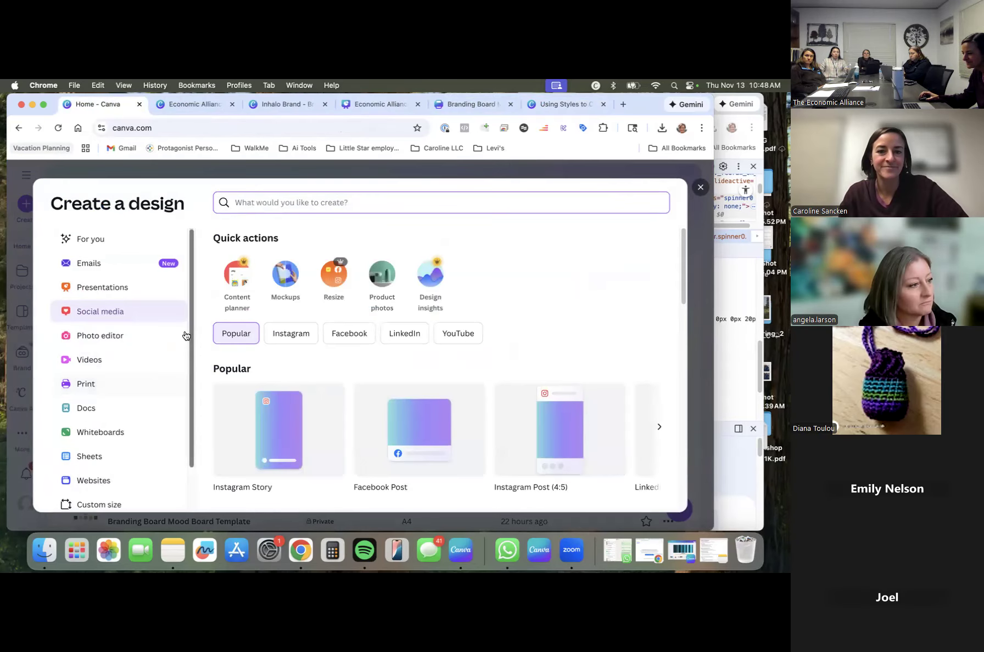
scroll(494, 336, down, 2)
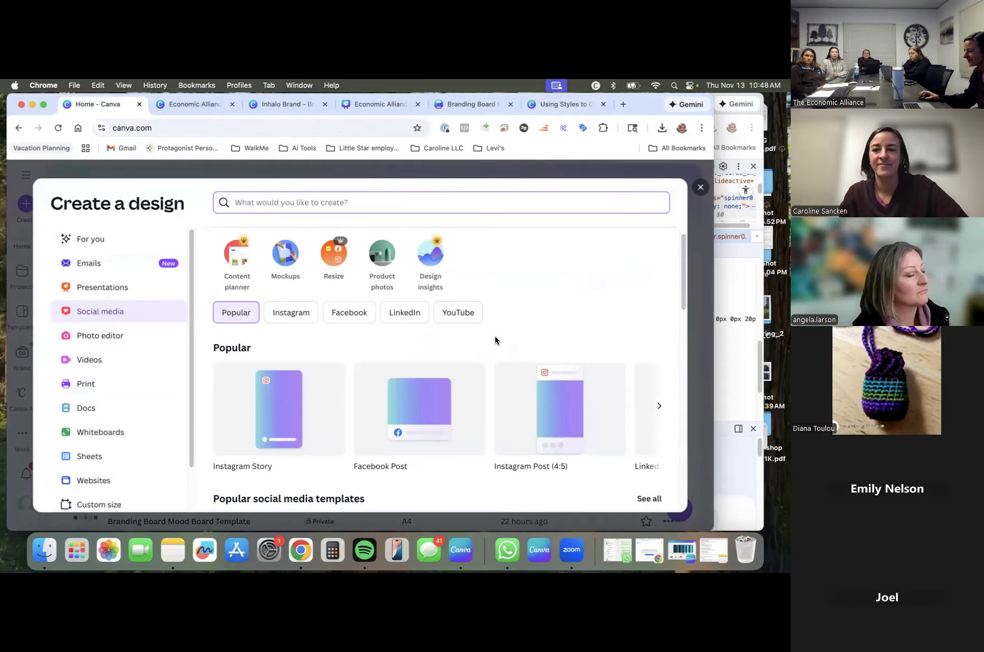
click(409, 378)
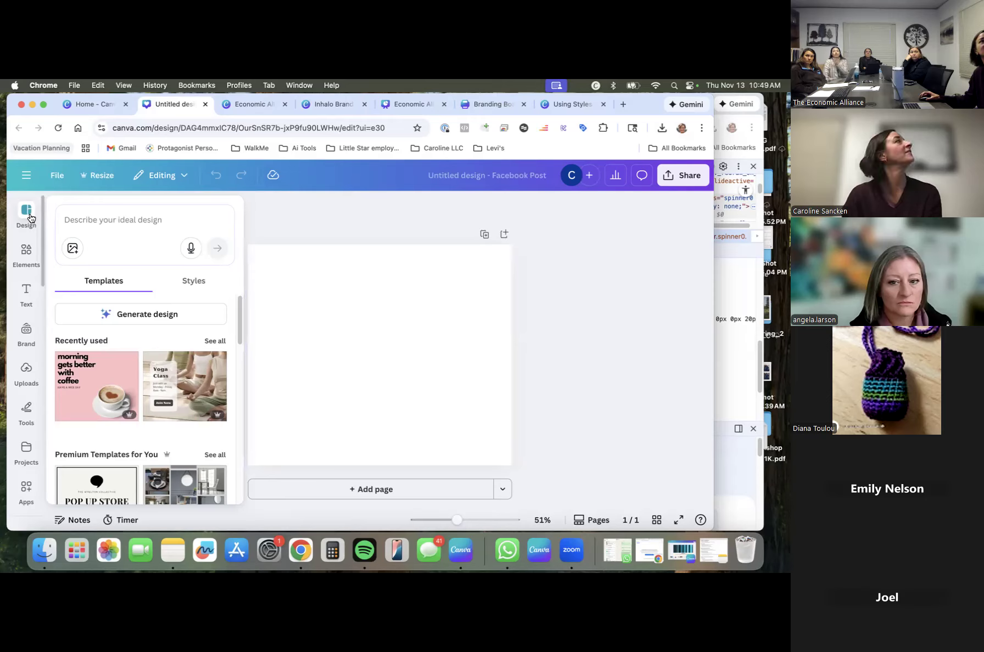
Browse the Facebook Post's design styles, including the Inhalo brand styles, recently used styles and font-and-color combinations.
click(190, 282)
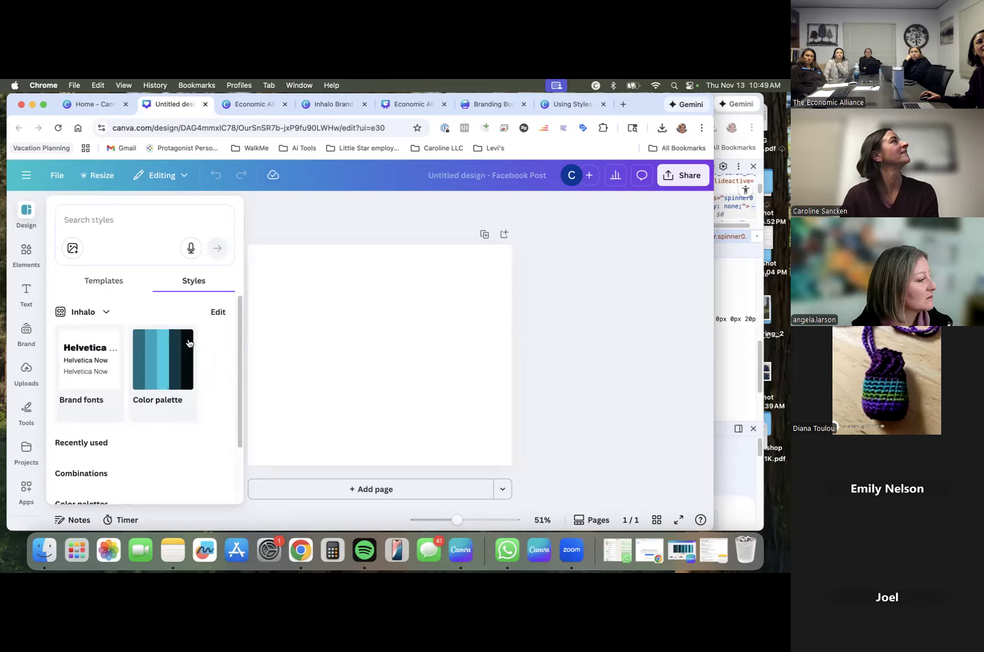
scroll(187, 349, down, 3)
scroll(185, 355, down, 2)
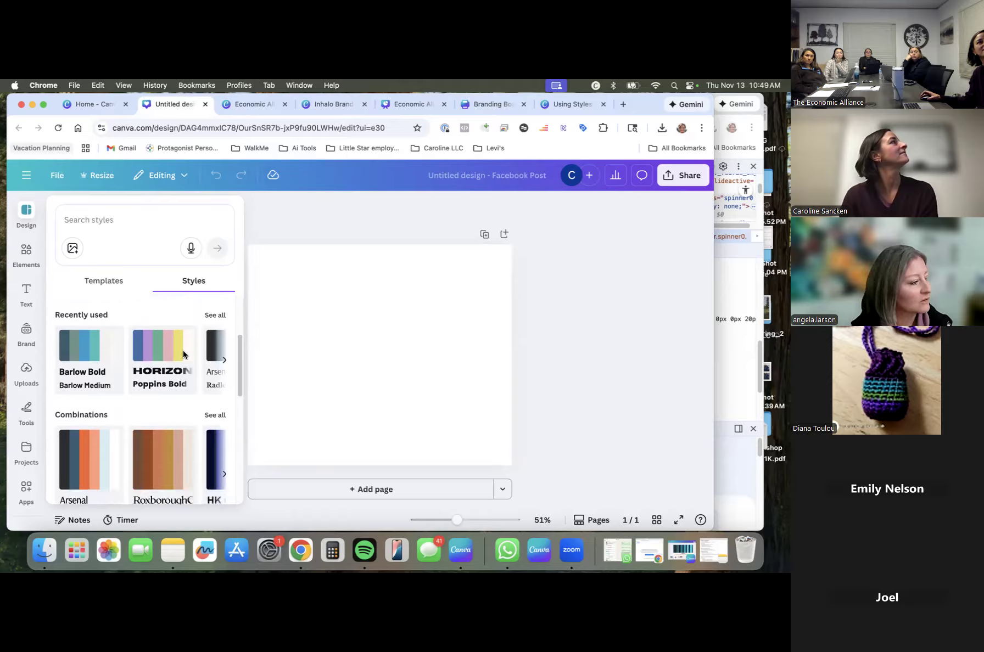
scroll(183, 355, down, 5)
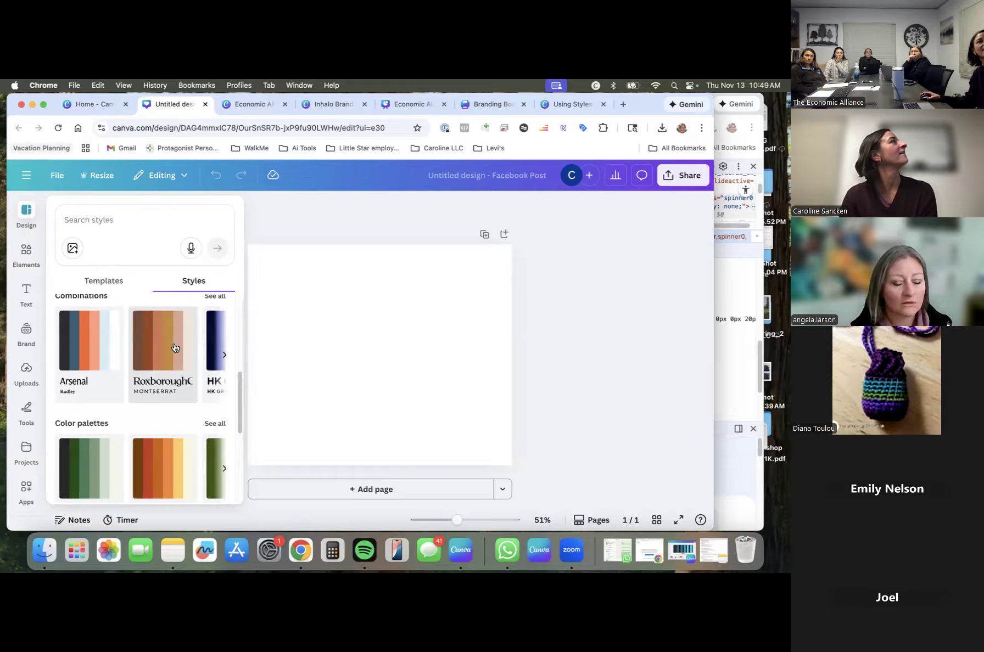
scroll(164, 329, up, 1)
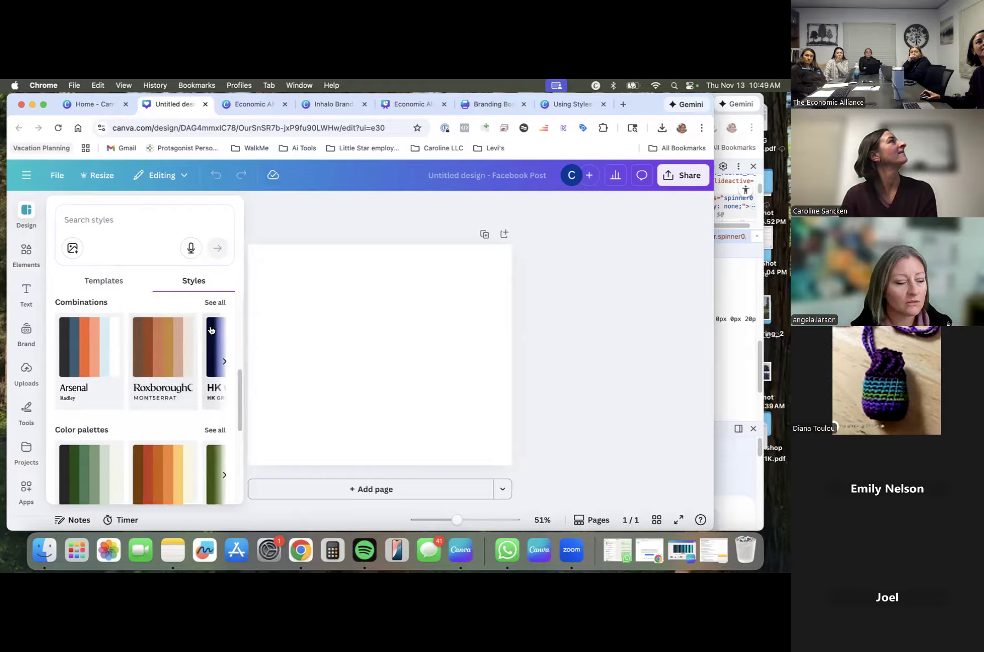
click(223, 368)
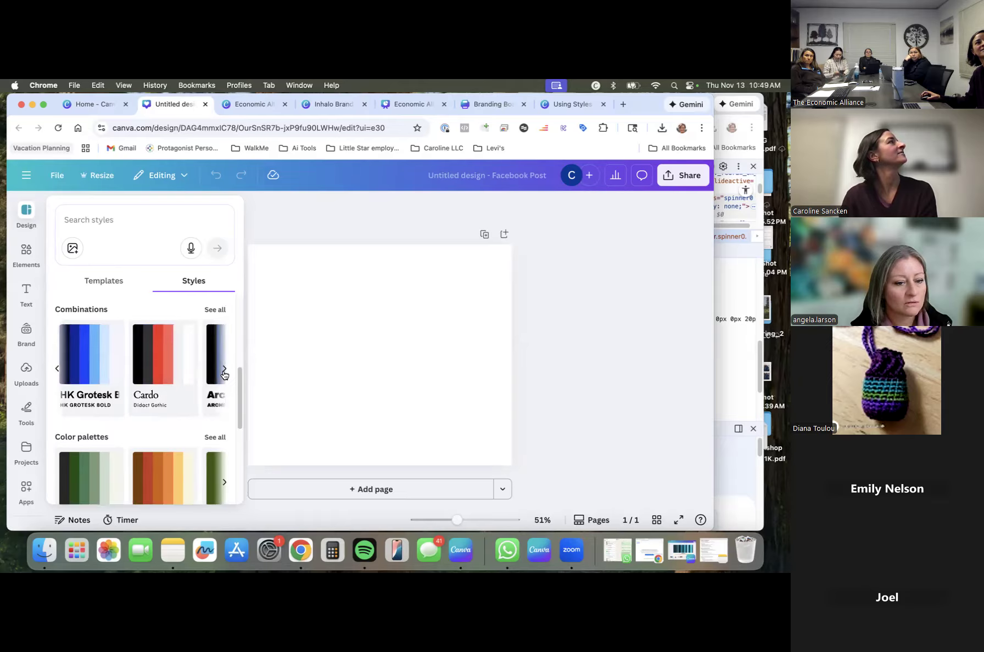
click(223, 369)
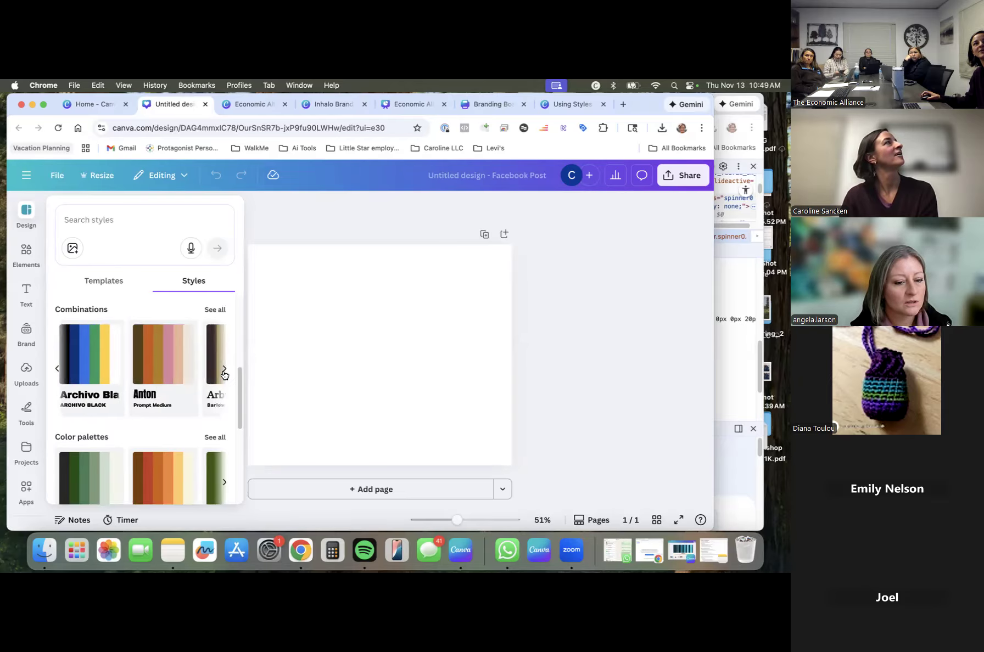
Browse the full list of font-and-color combinations and apply the Arsenal and Radley combination to page 1.
click(224, 369)
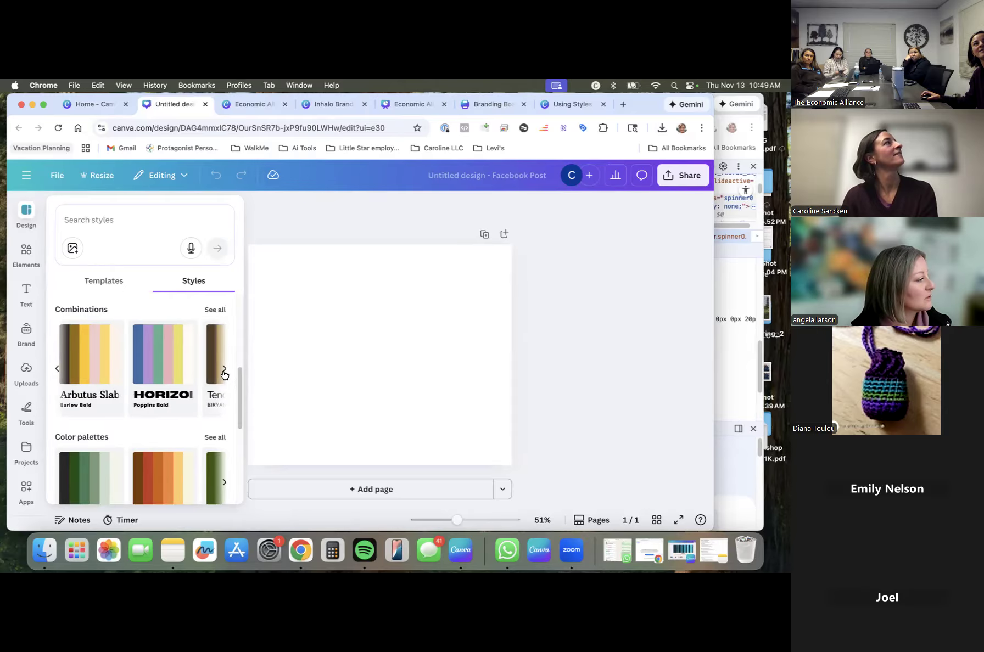
click(224, 369)
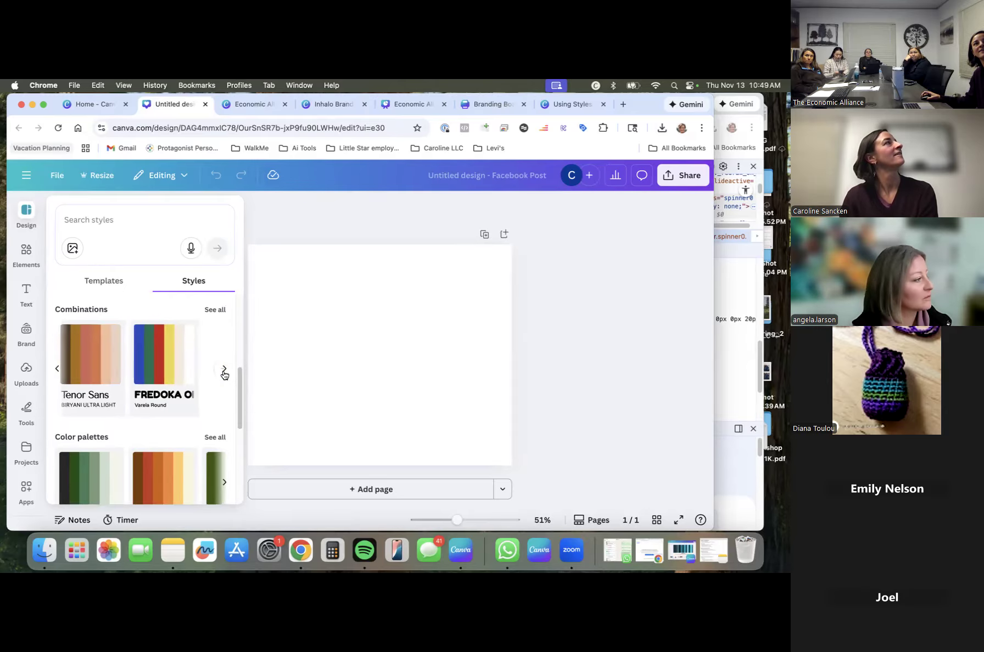
click(223, 369)
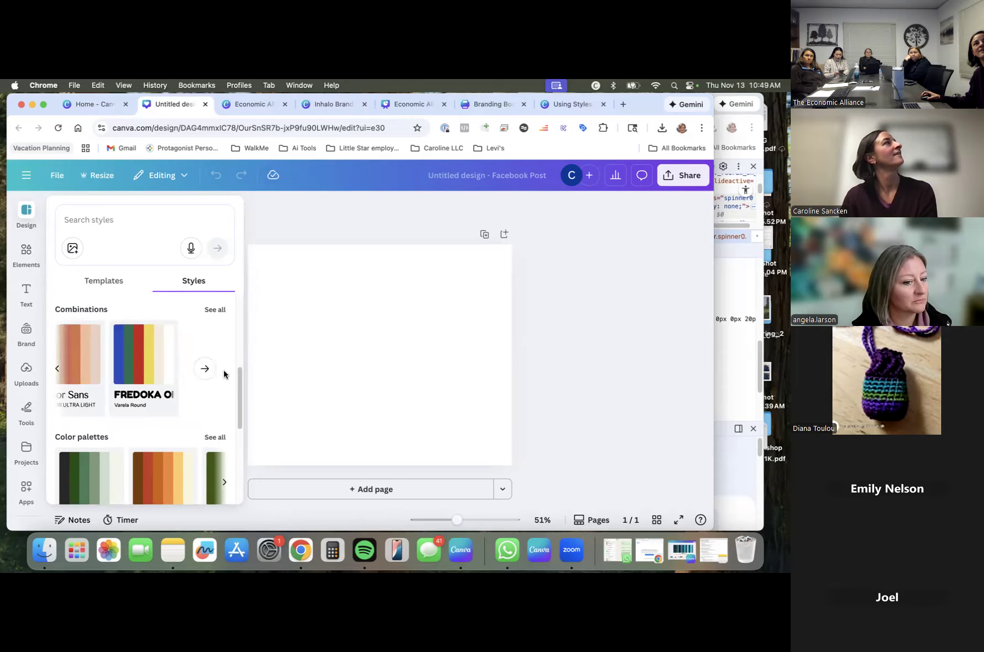
click(215, 310)
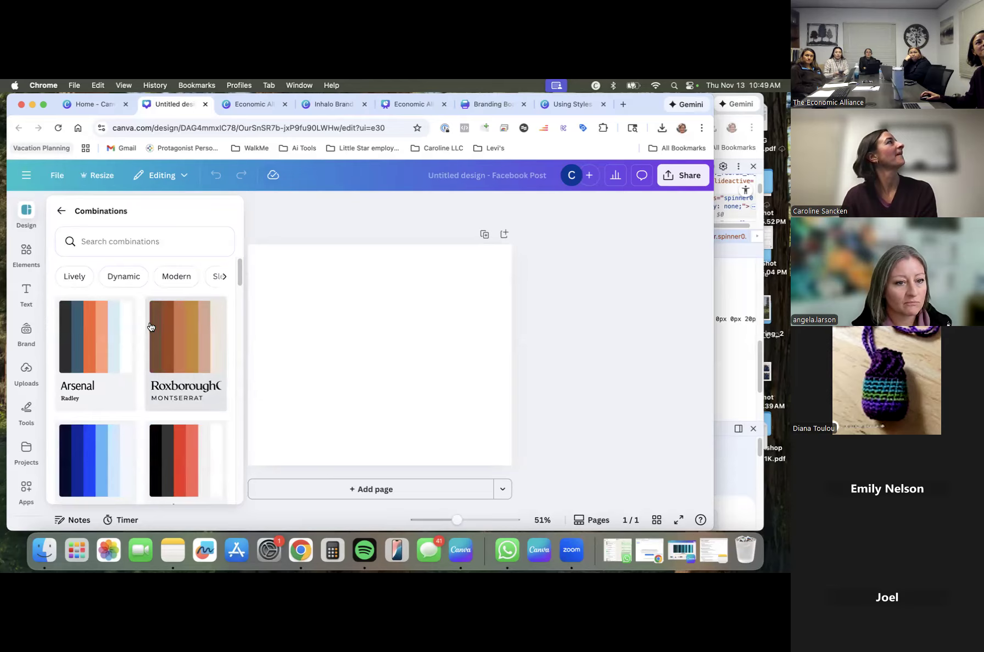
click(112, 330)
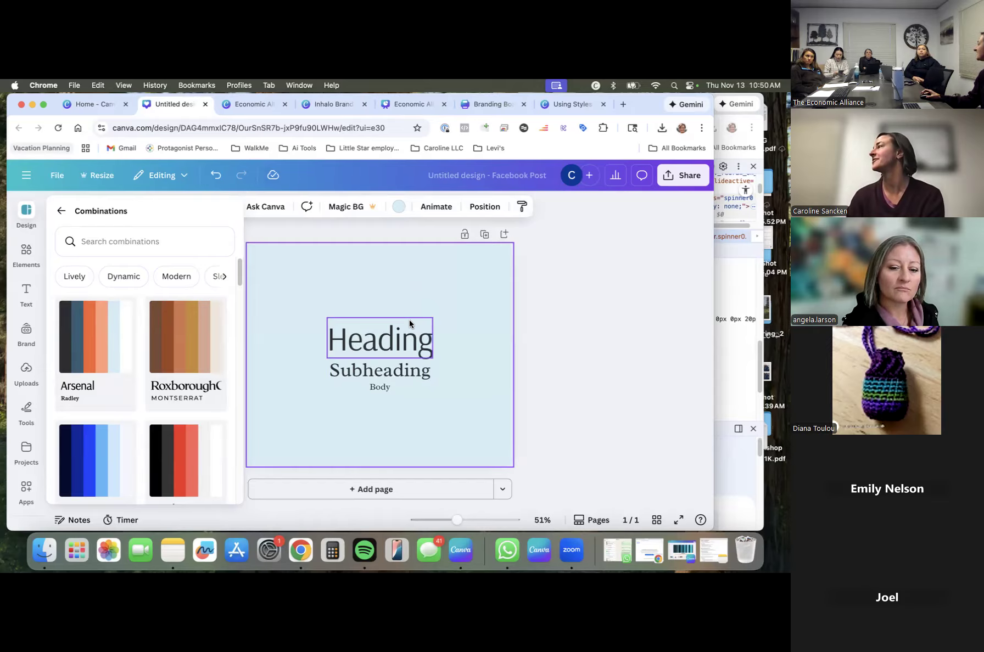
Add page 2 and apply the Arsenal and Radley combination, shuffled to a dark charcoal background with white text.
click(385, 489)
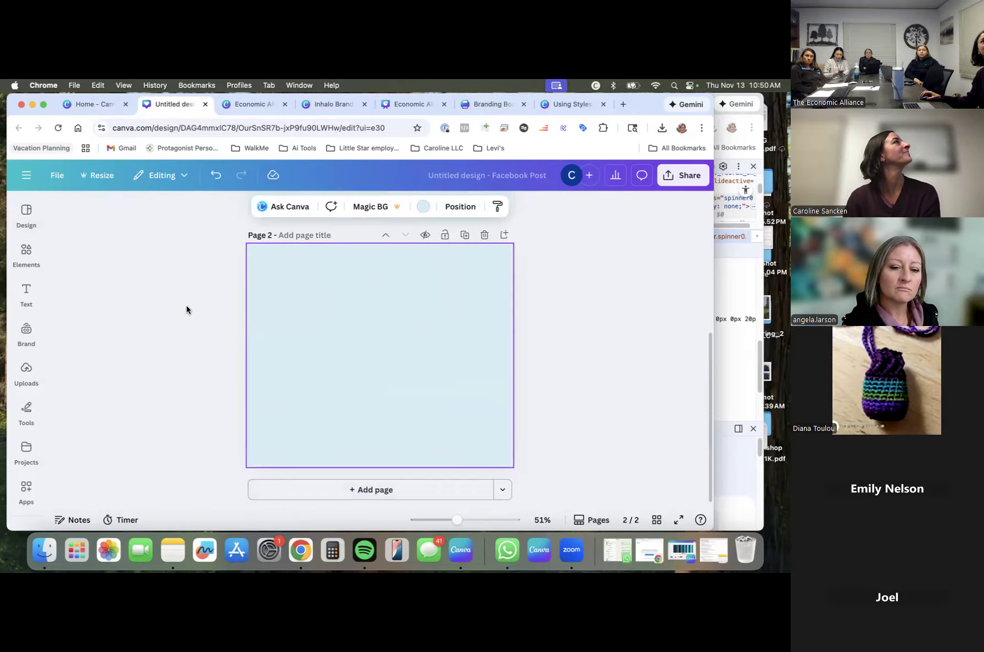
click(30, 216)
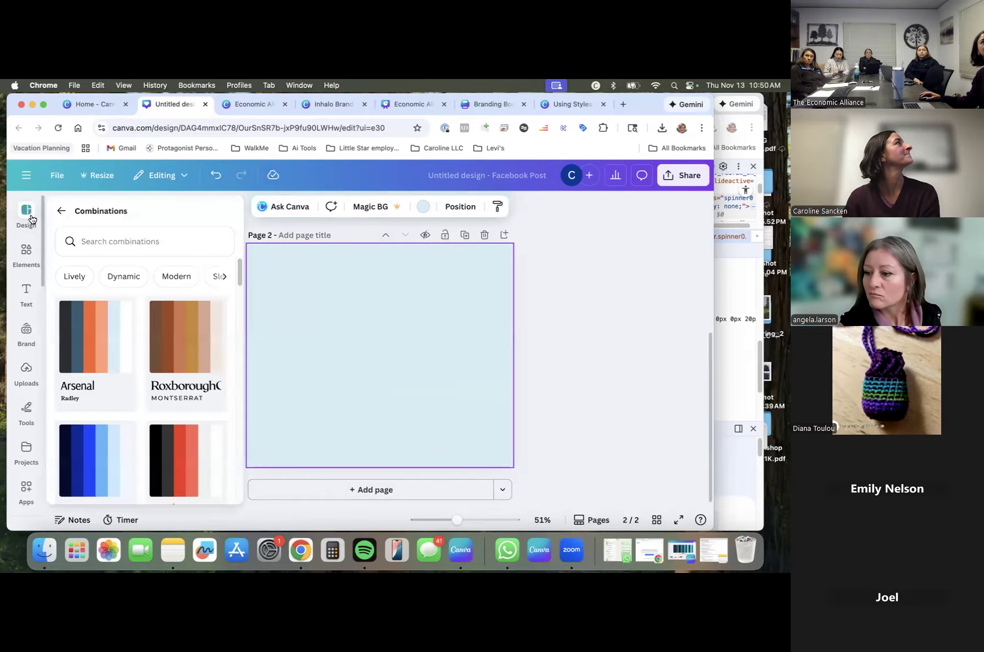
click(82, 345)
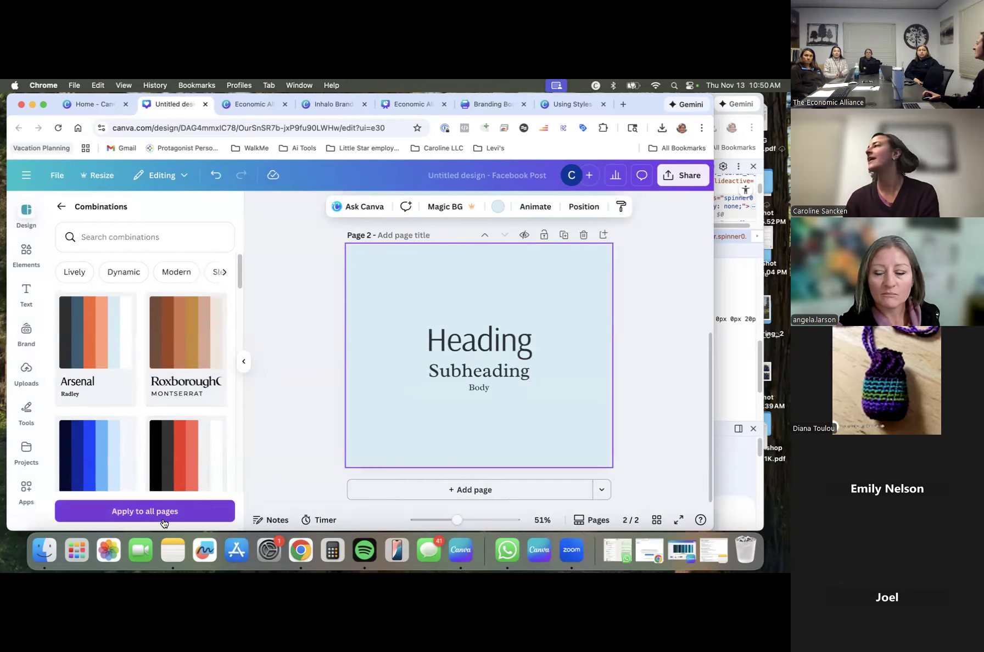
click(70, 333)
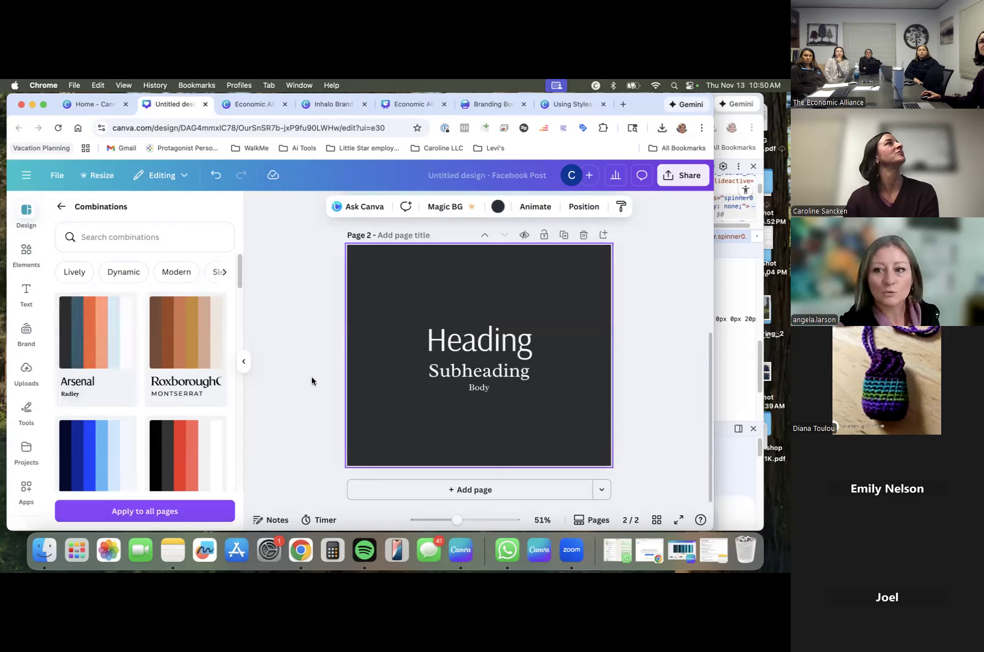
Add page 3 and apply the Arsenal and Radley combination in its orange background variation.
click(391, 488)
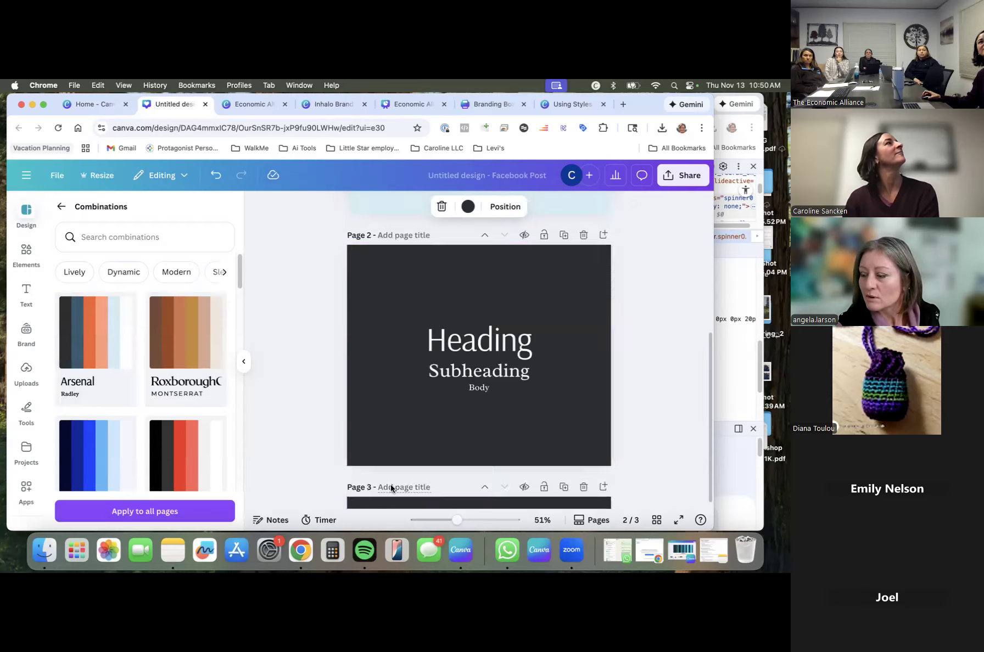
click(102, 345)
click(102, 344)
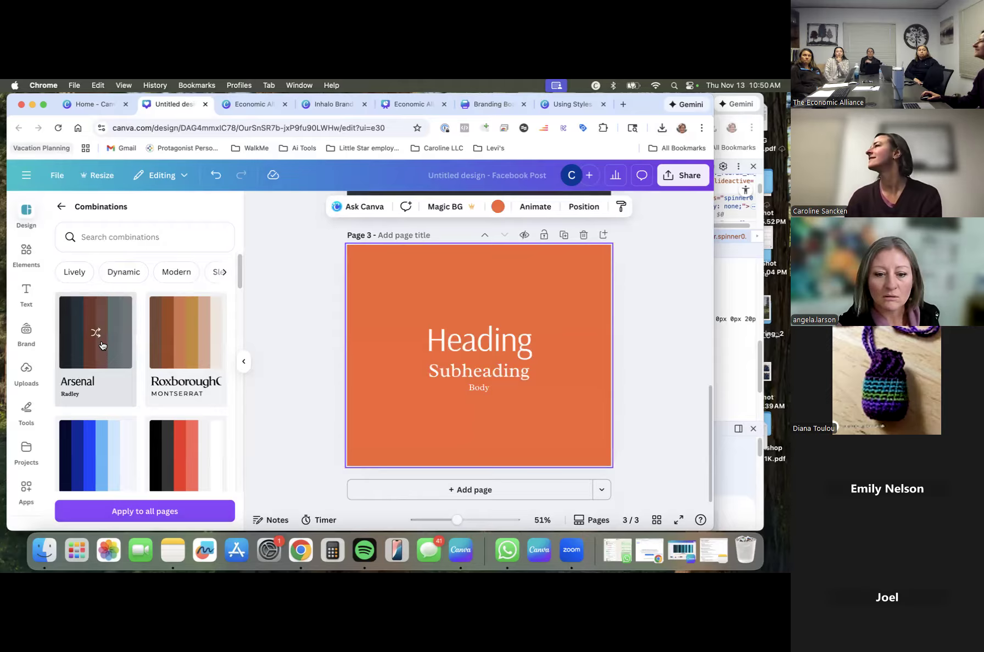
Add page 4 and shuffle the Arsenal and Radley combination to a light peach background with dark text.
mouse_move(92, 331)
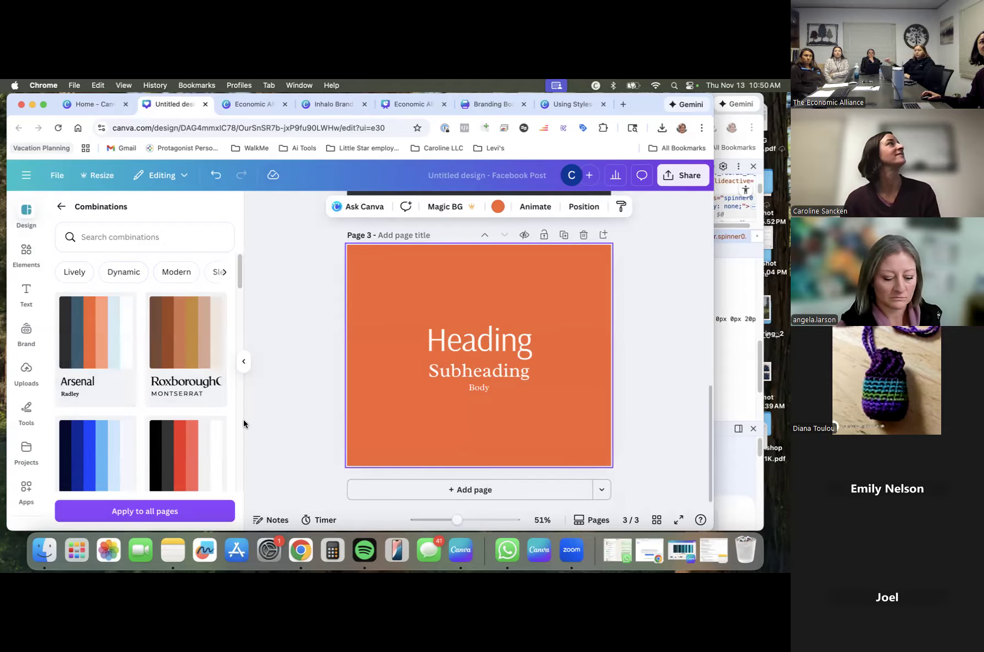
click(399, 488)
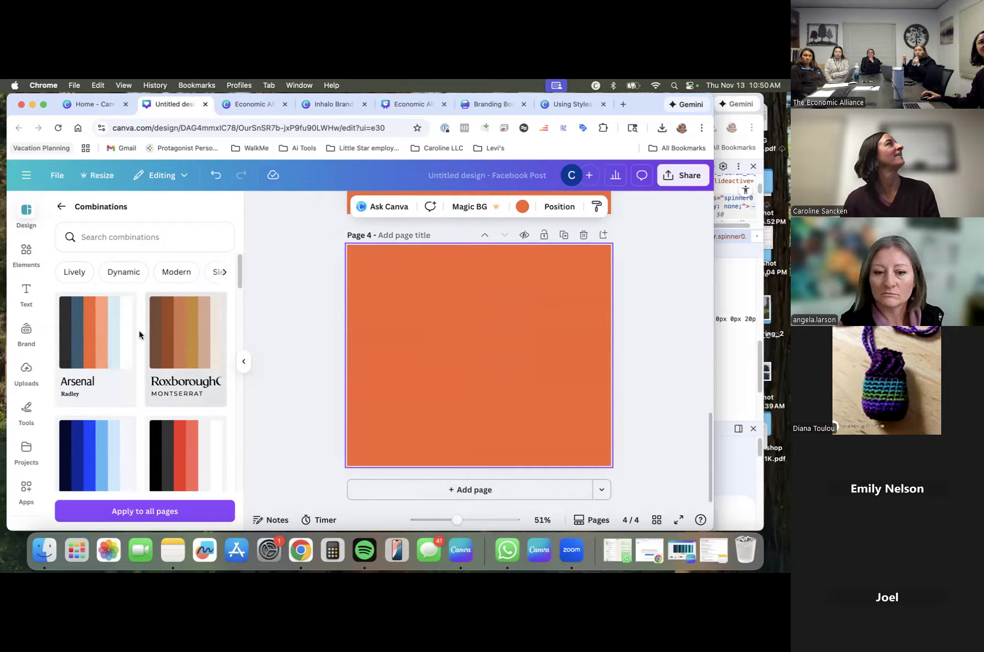
click(91, 335)
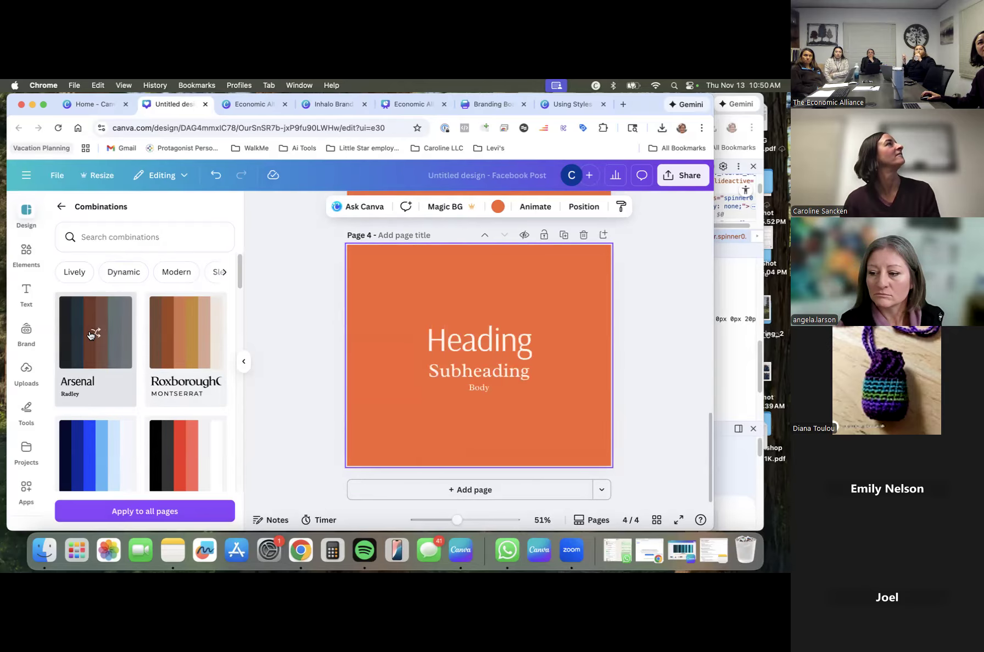
click(91, 336)
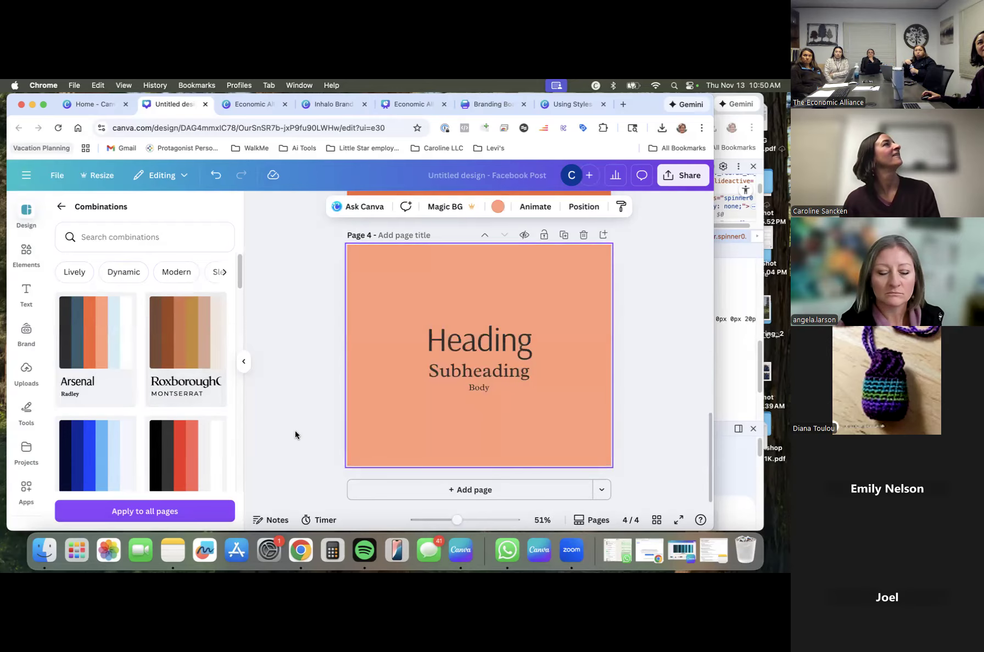
Add page 5 and shuffle the Arsenal and Radley combination to a white background with dark text.
click(426, 497)
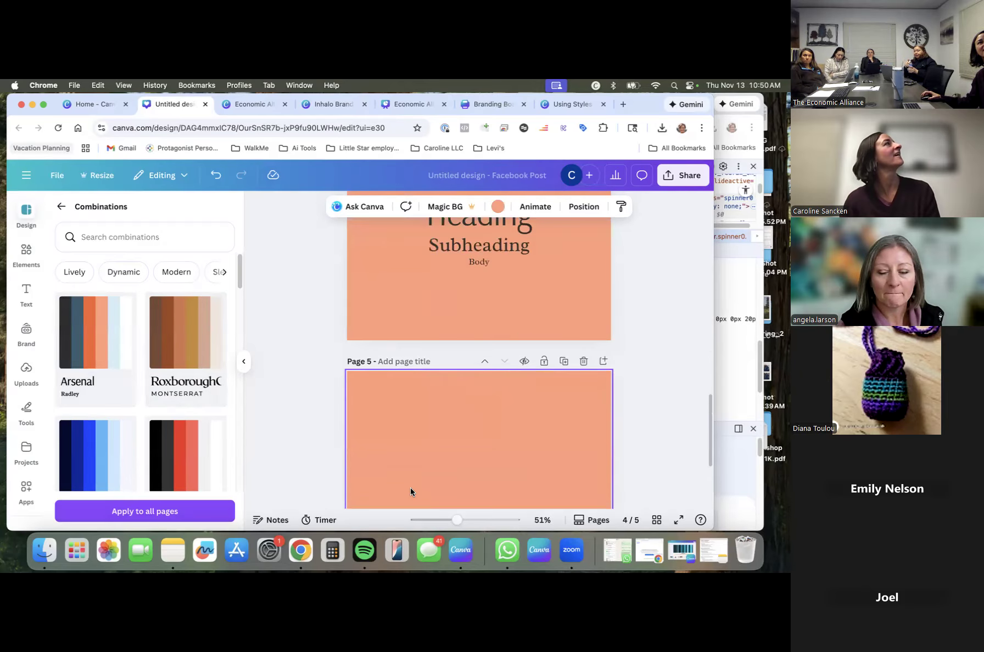
click(2, 311)
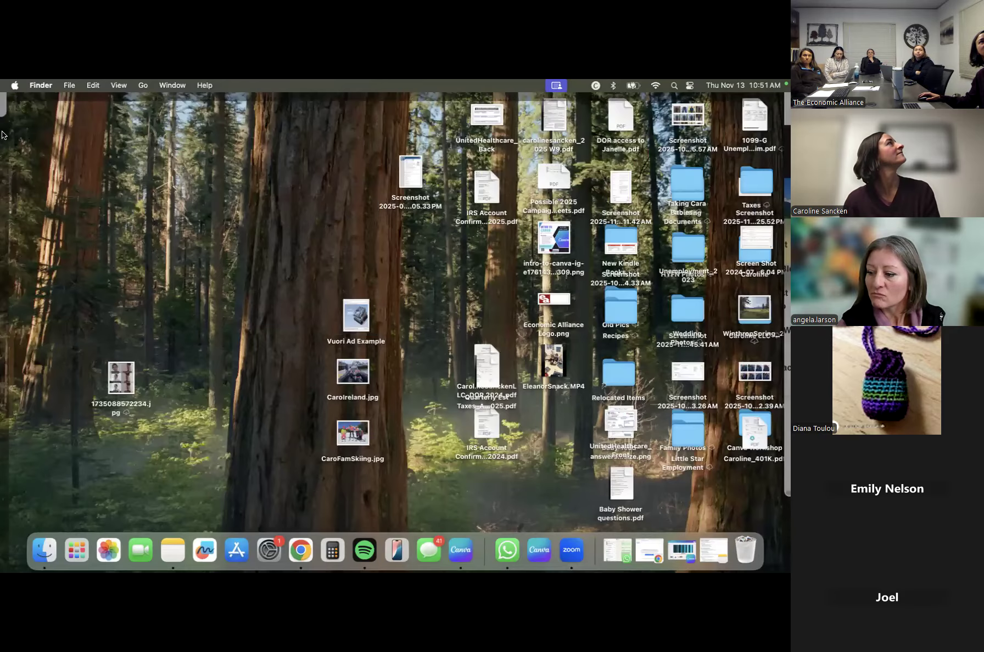
click(2, 110)
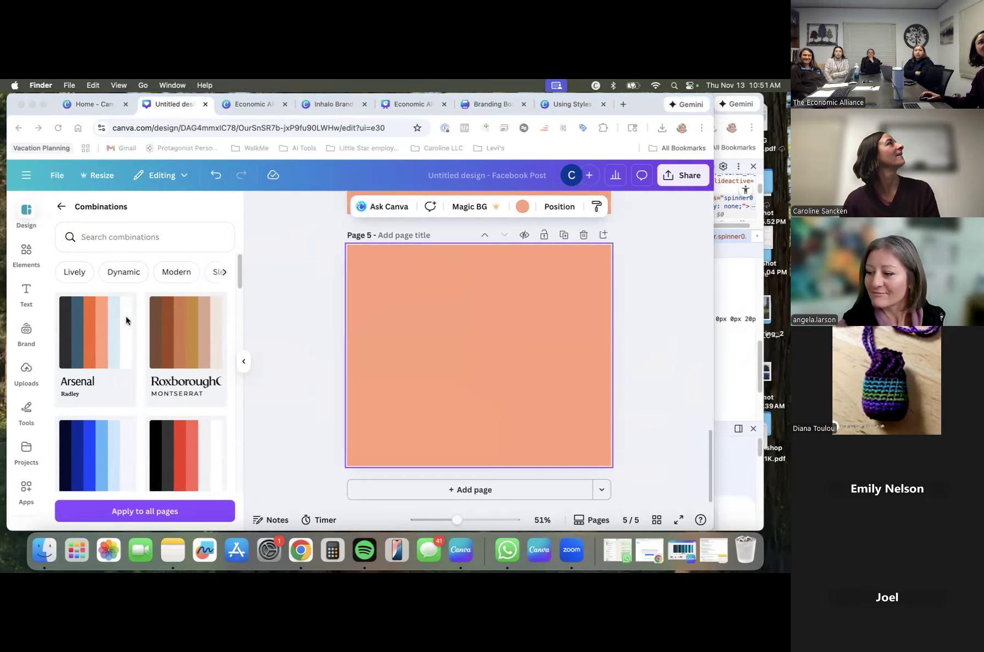
click(99, 330)
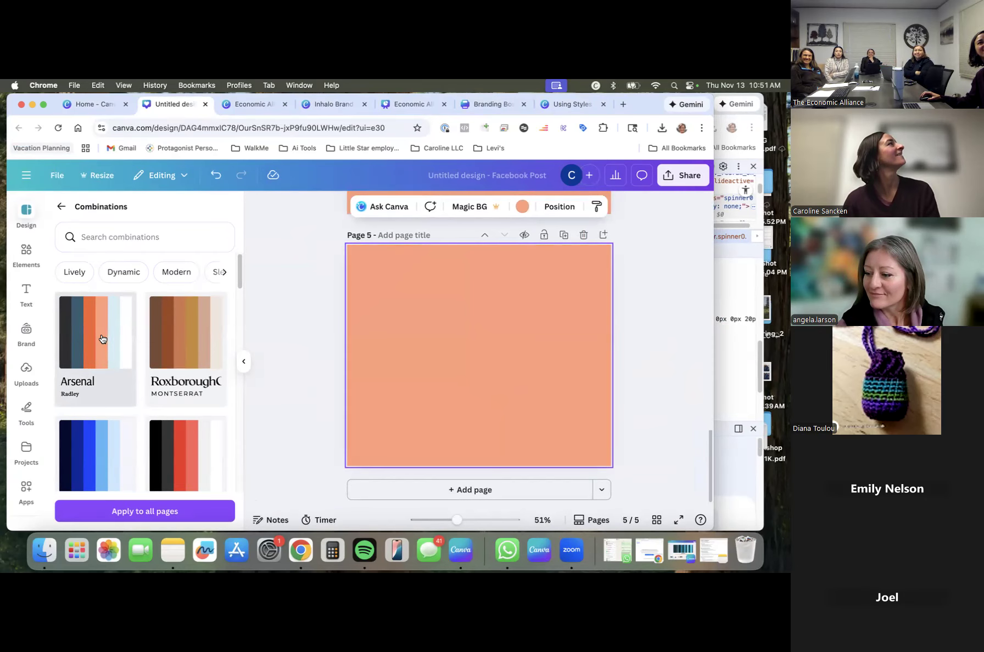
click(101, 338)
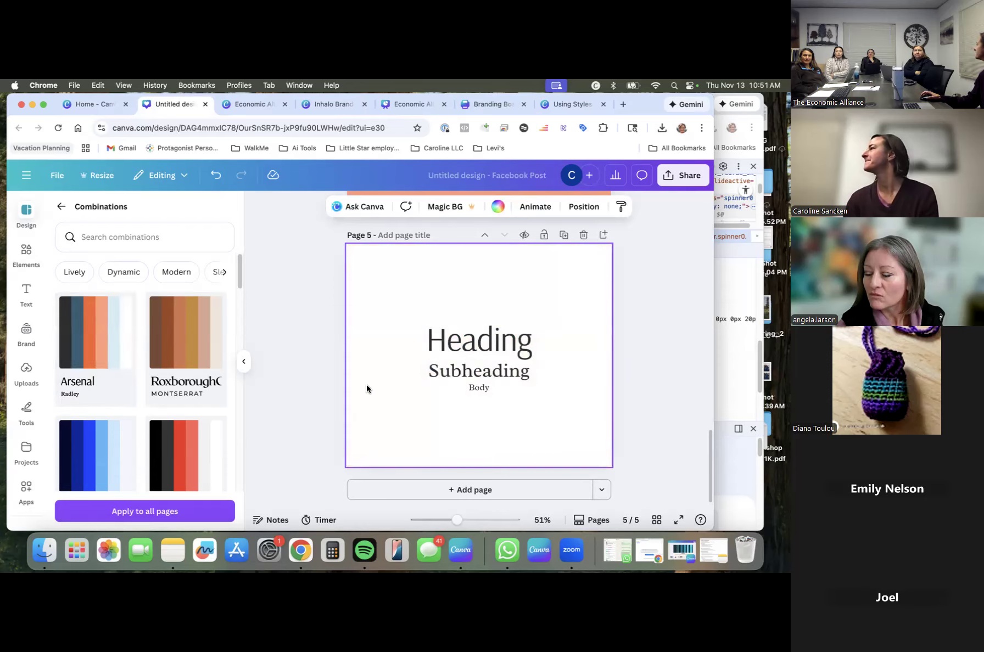
Return to page 1 and show the document colors for its light blue background.
scroll(367, 388, up, 5)
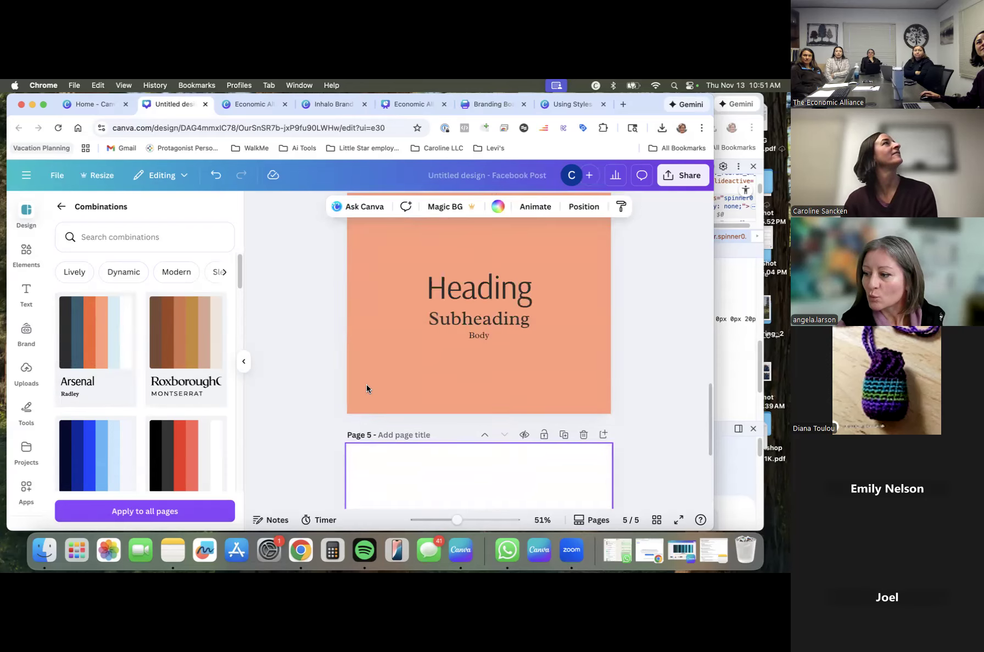
scroll(366, 388, up, 15)
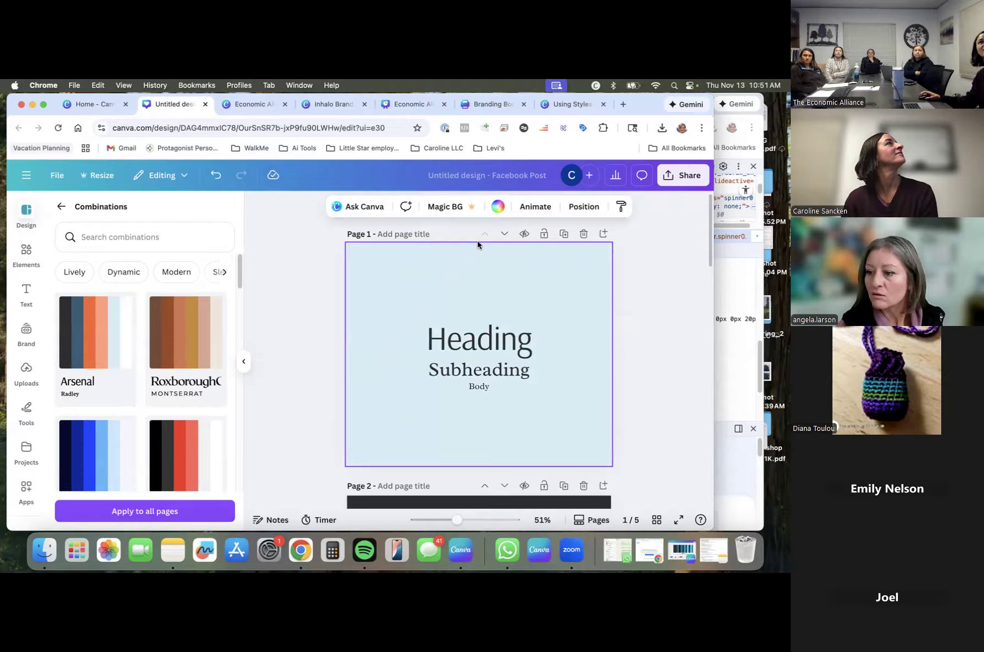
click(496, 212)
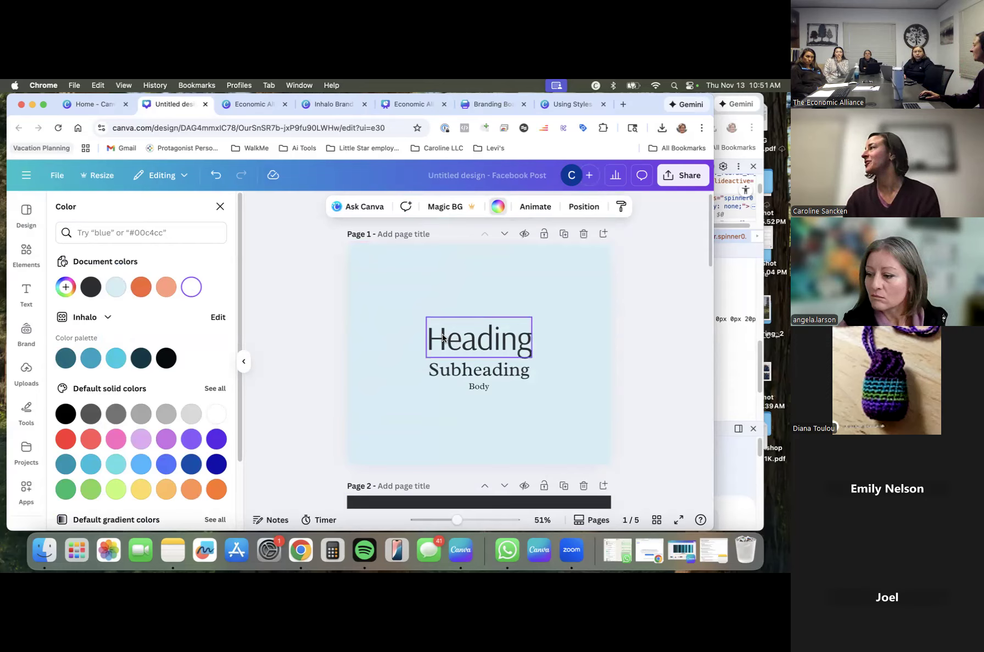
click(402, 387)
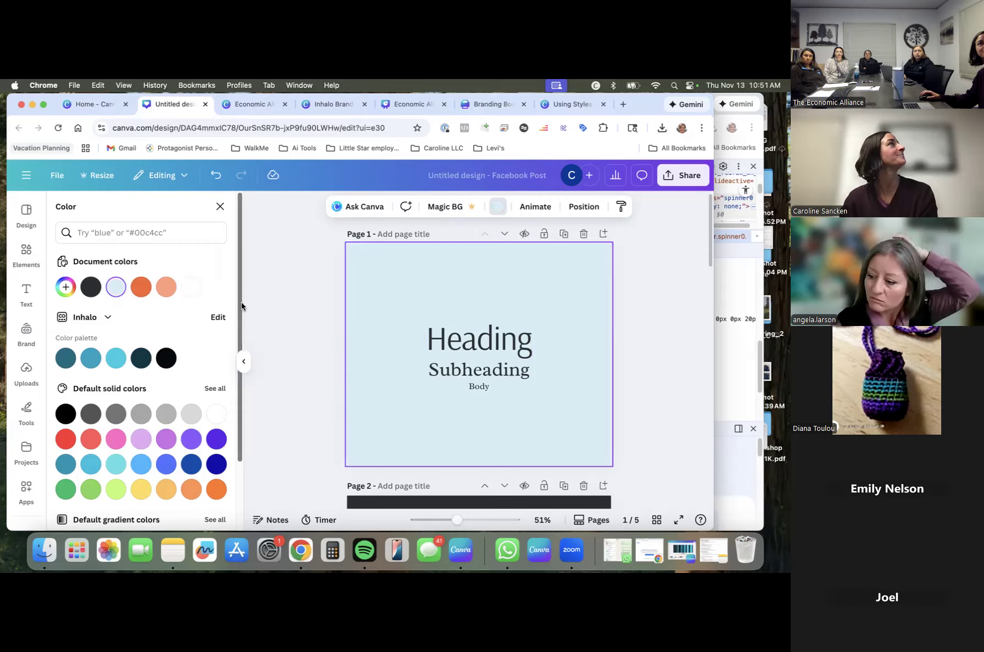
Search the elements for "circle" and place a solid circle shape below and left of page 1's body text.
click(32, 259)
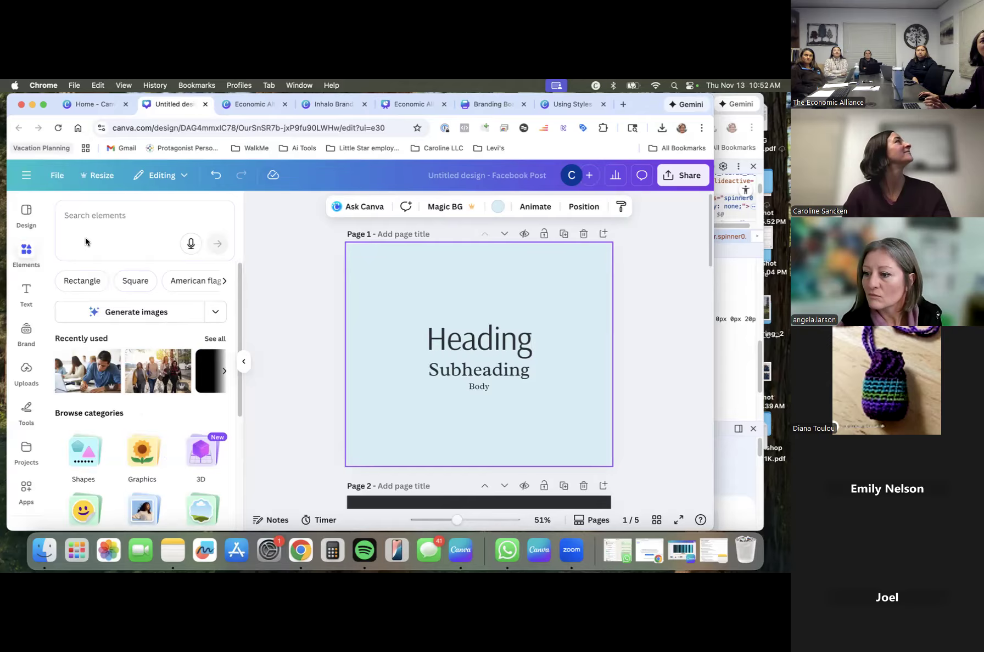
click(89, 218)
text(circle)
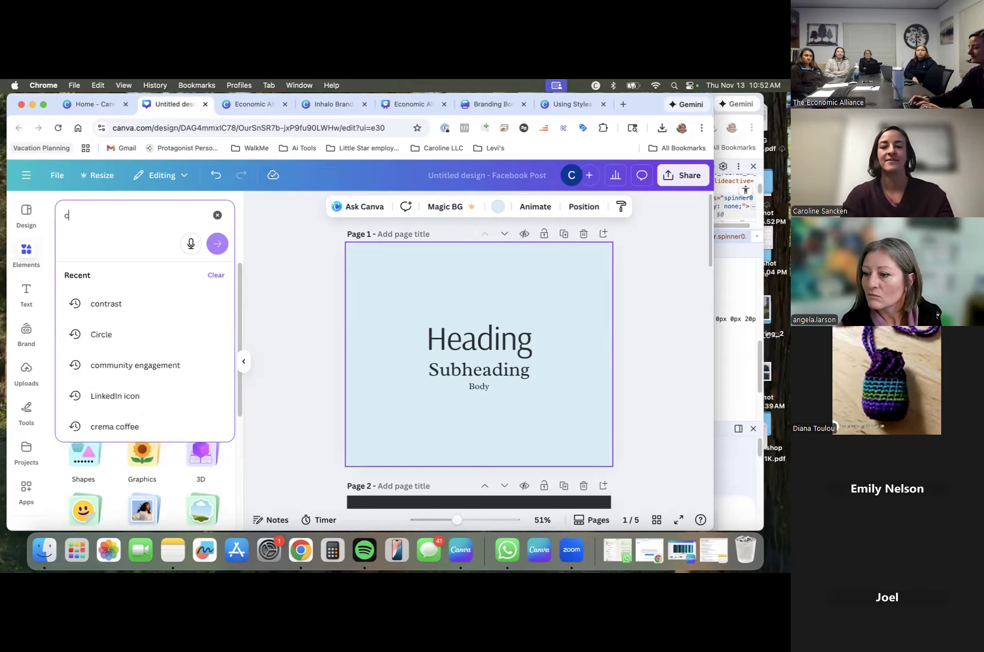
key(Return)
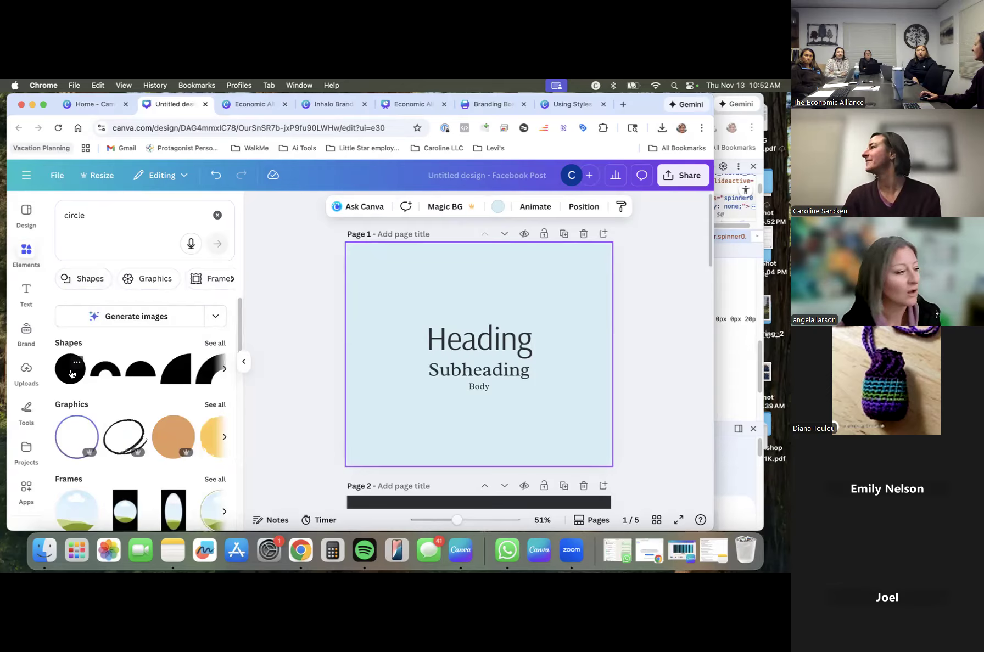
drag(71, 373, 389, 419)
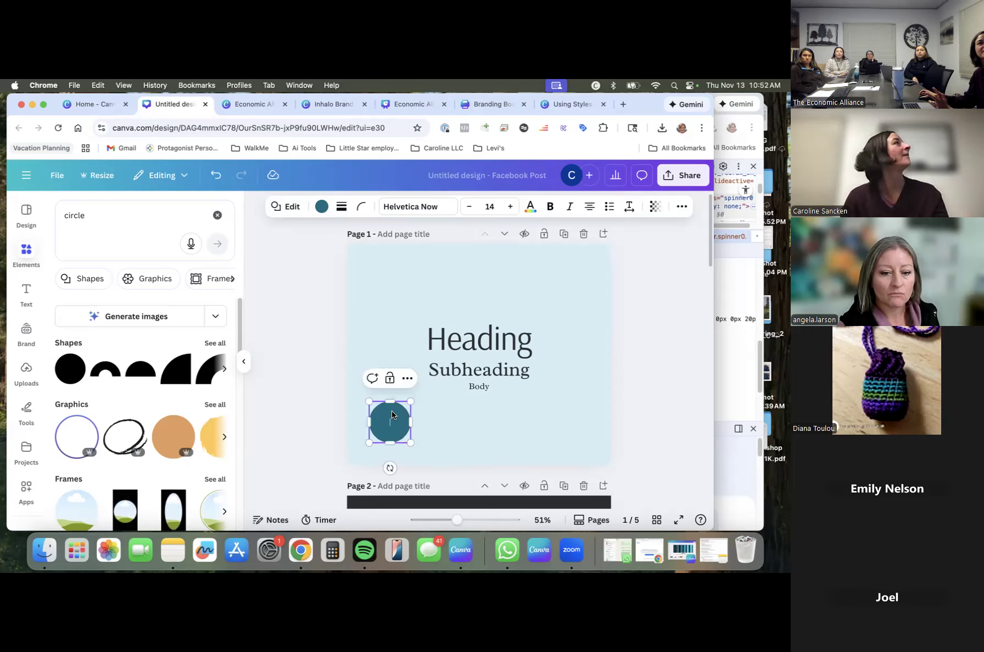
Duplicate the circle into a row of four along page 1's lower part, and paste a fifth copy above the row's right end.
double_click(392, 411)
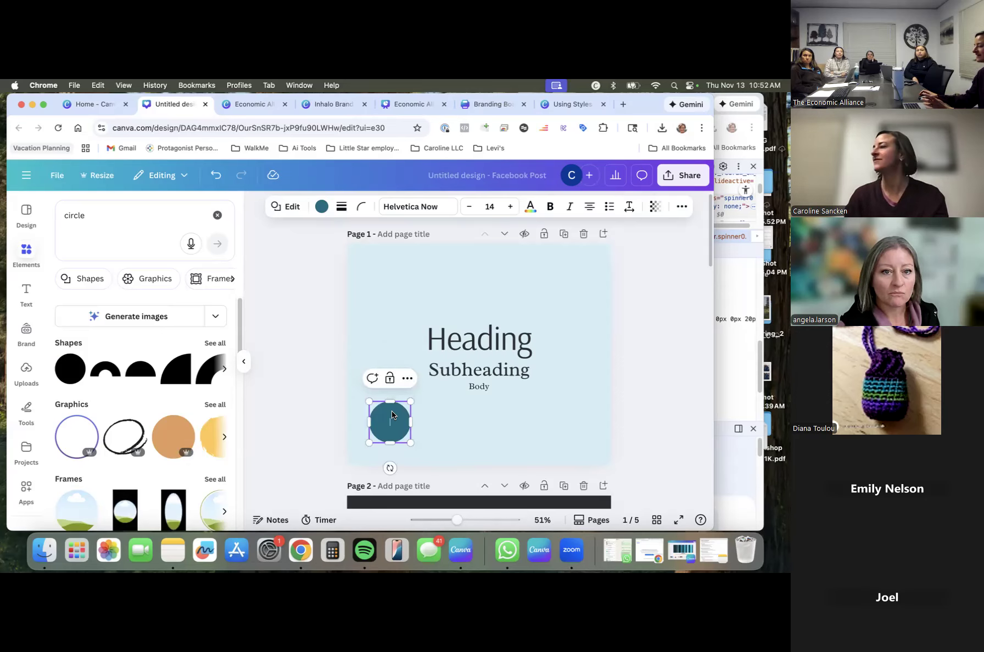
key(Escape)
click(393, 418)
key(super+d)
drag(394, 421, 489, 416)
key(super+d)
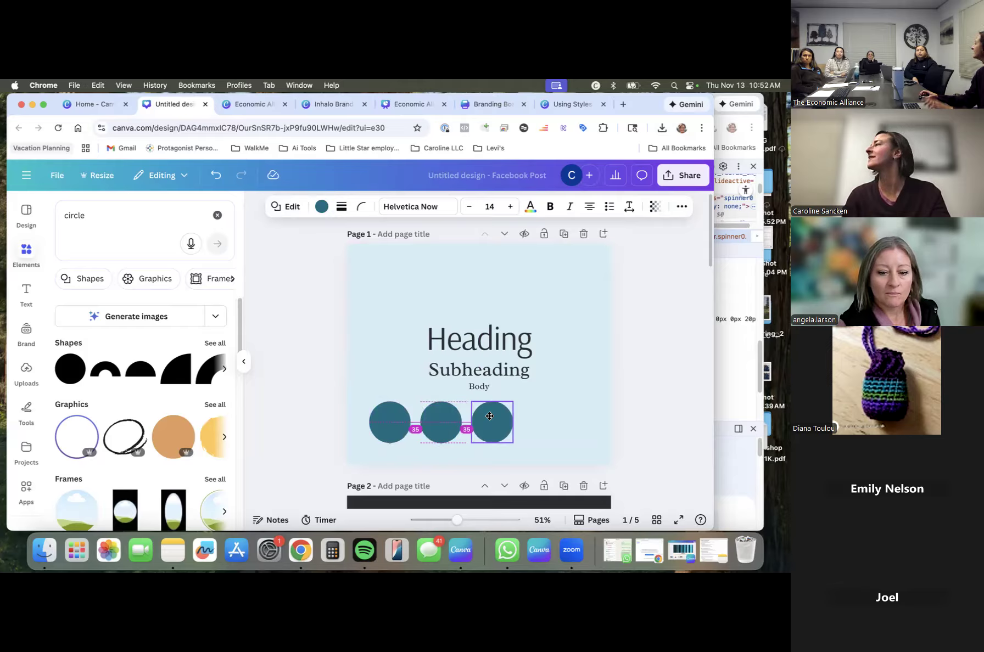
drag(490, 416, 543, 417)
key(super+c)
key(super+v)
key(super+v)
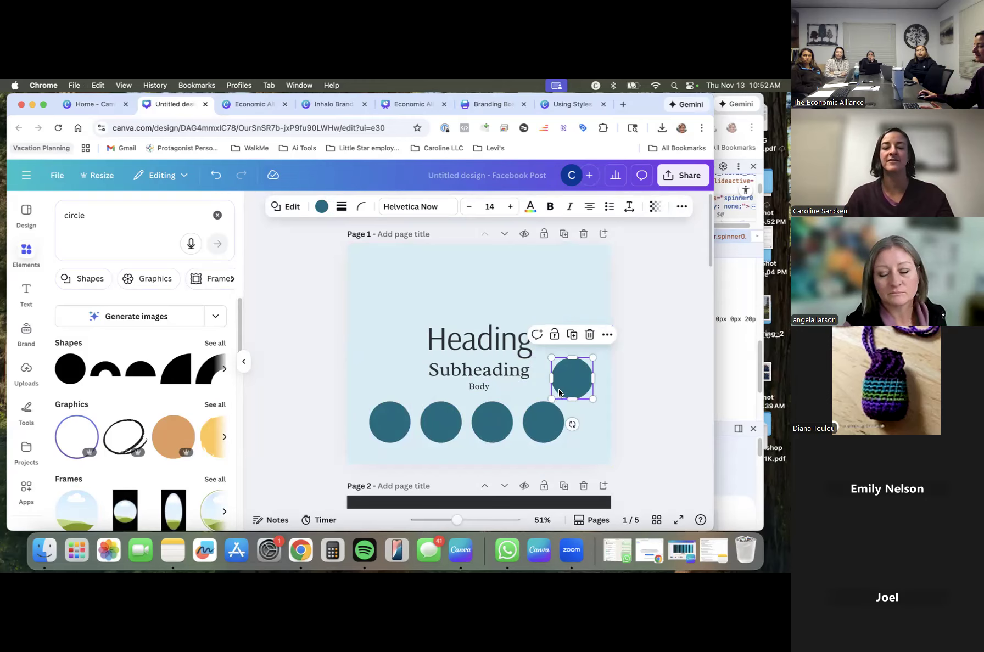
Select all five circles on page 1 and space them evenly with Tidy up.
shift+click(551, 417)
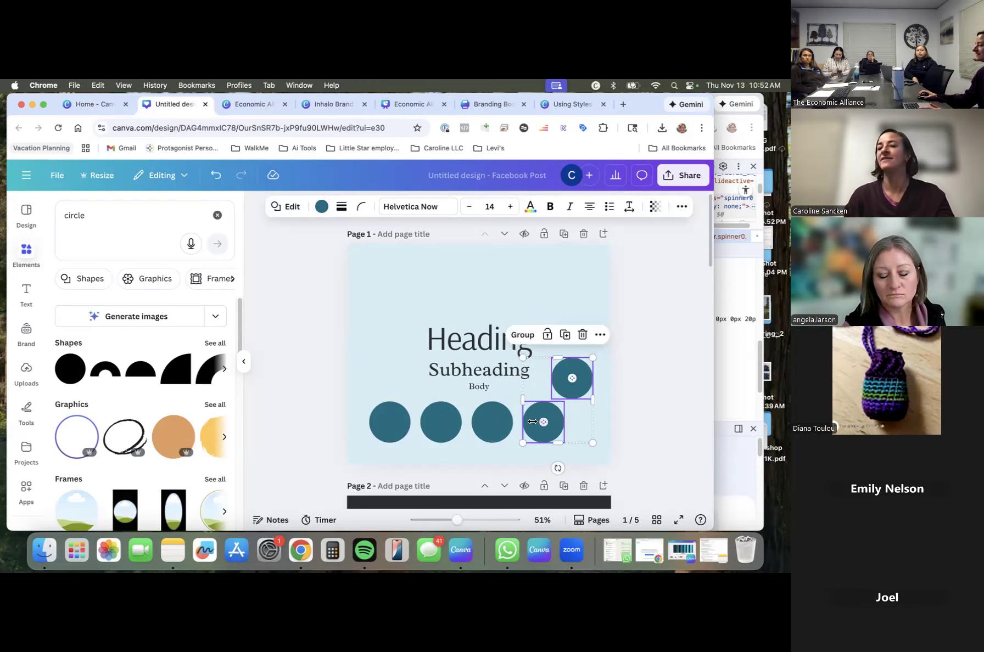
shift+click(492, 423)
shift+click(439, 422)
shift+click(393, 424)
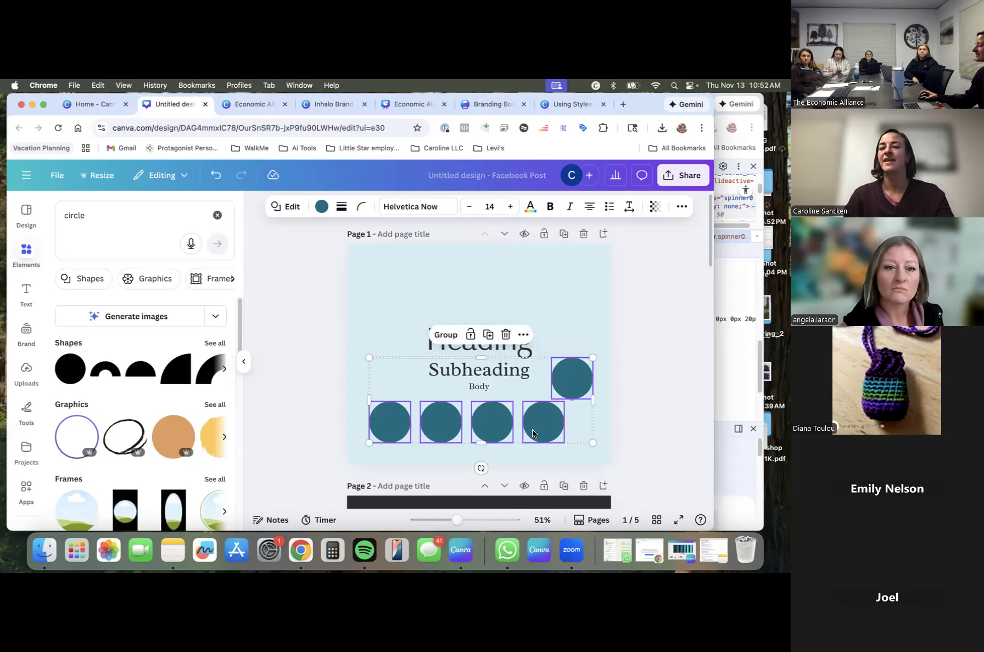
right_click(567, 385)
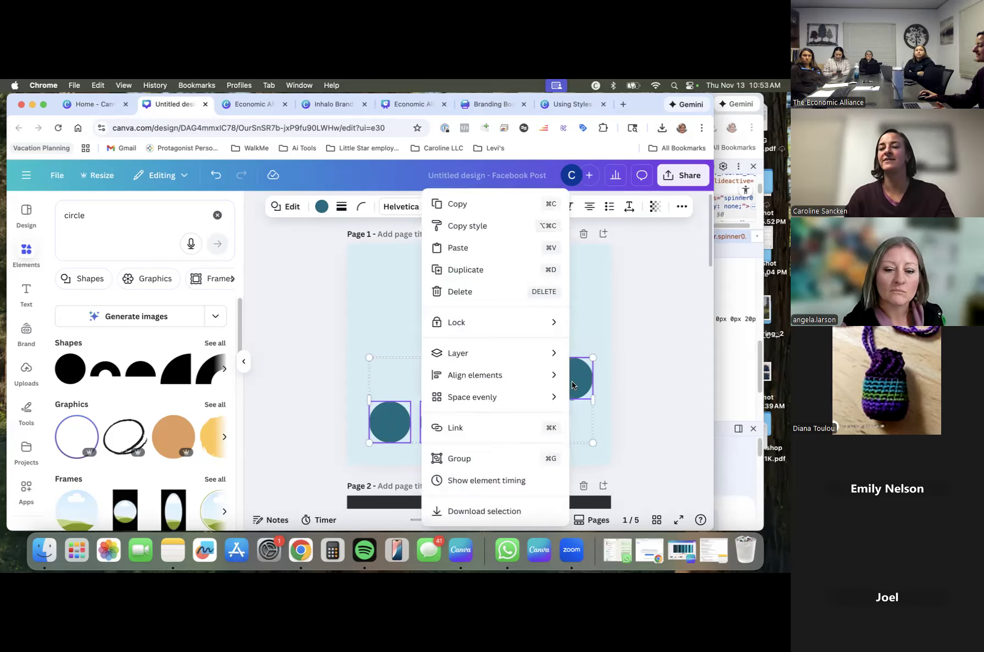
mouse_move(517, 401)
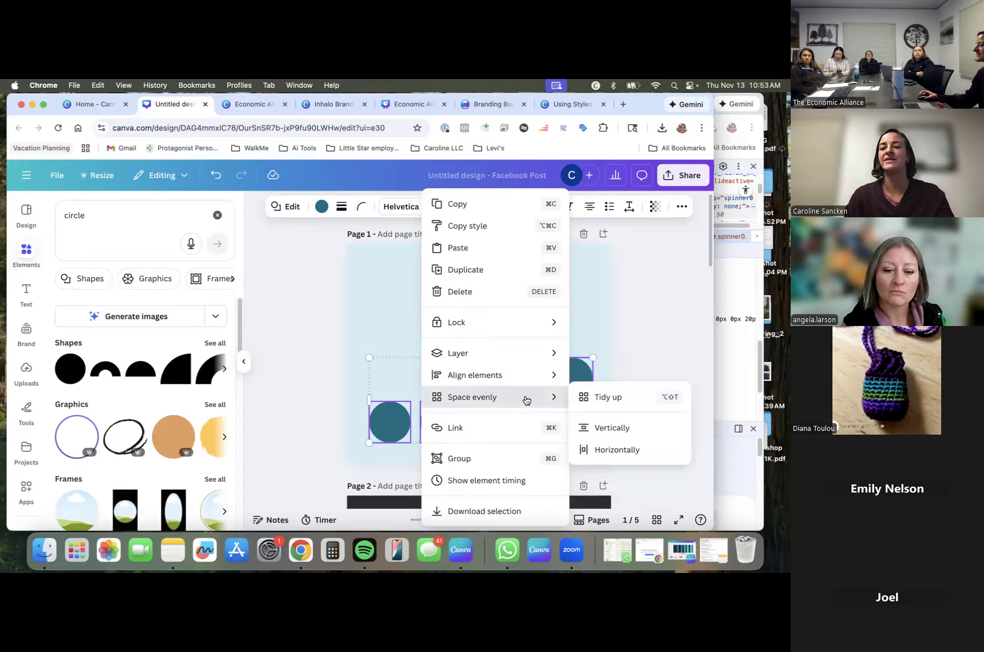
click(608, 397)
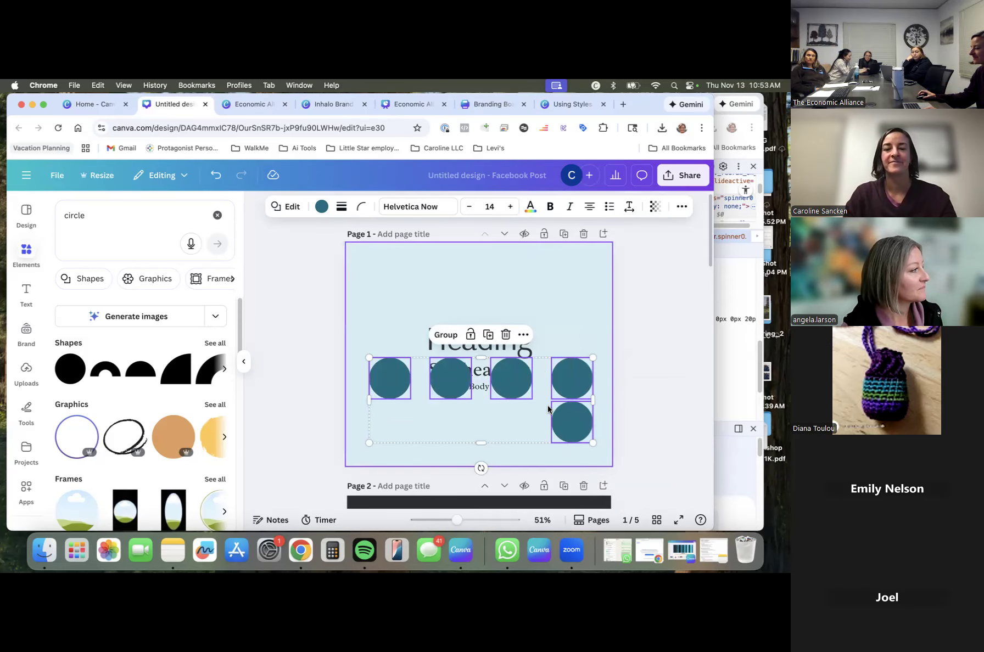
Shrink each of the four circles in the upper row slightly to the same smaller size.
click(407, 391)
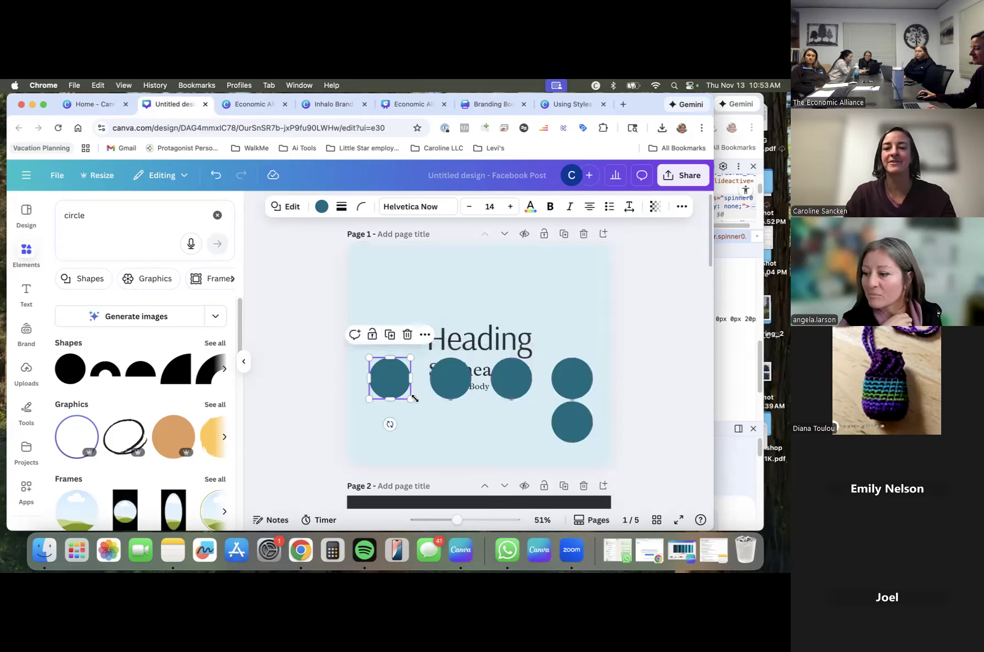
drag(404, 392, 401, 389)
click(455, 382)
drag(470, 398, 458, 393)
click(510, 378)
drag(530, 399, 518, 393)
click(573, 378)
drag(590, 396, 585, 392)
Move the four smaller circles together down below the body text, in line with the fifth circle.
click(386, 374)
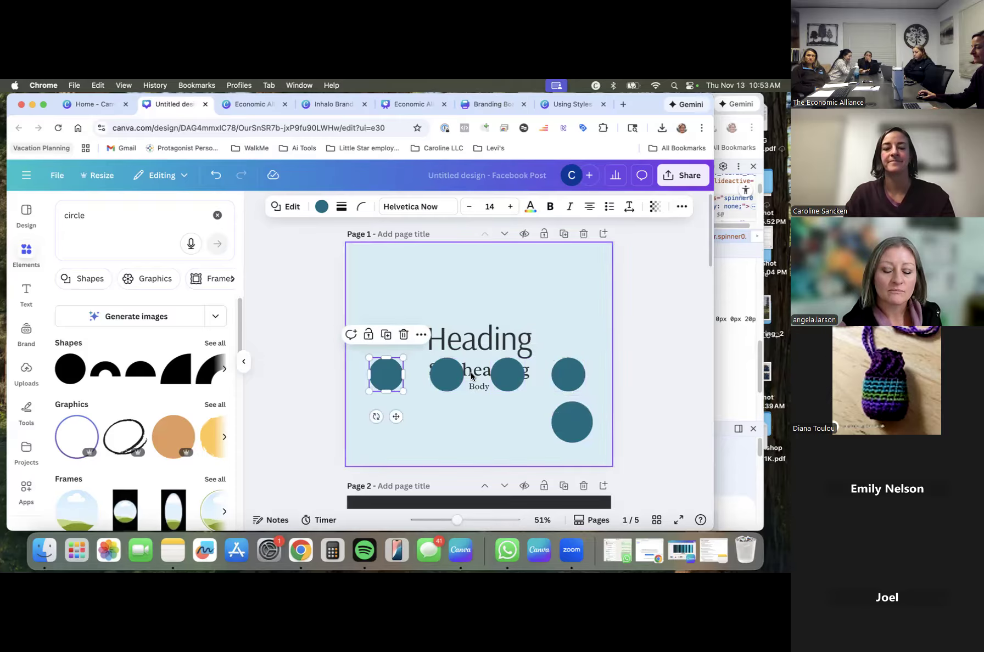
shift+click(449, 375)
shift+click(506, 375)
shift+click(571, 376)
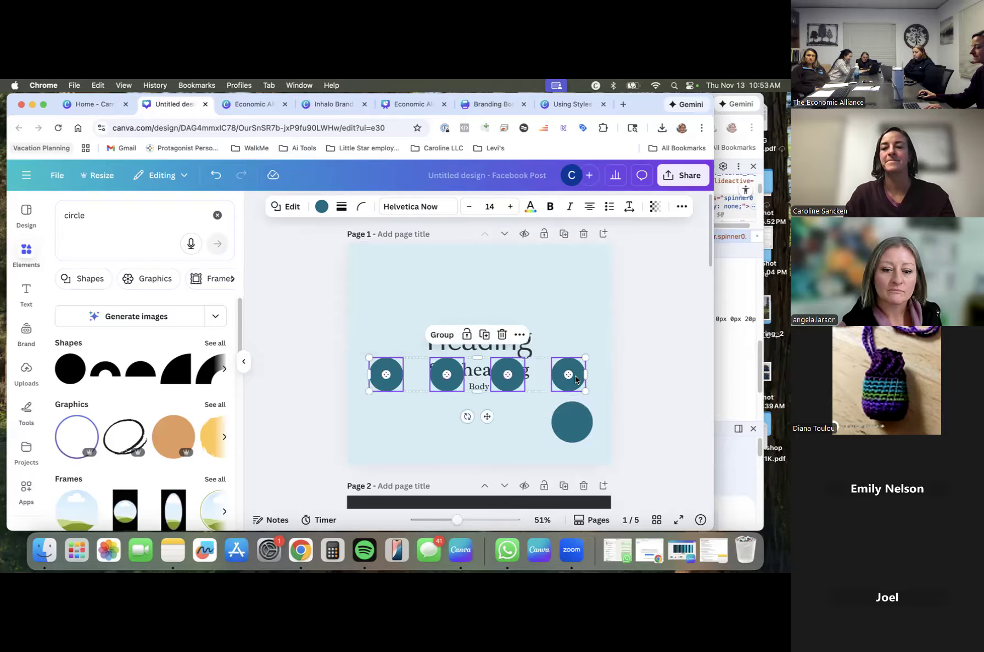
drag(569, 375, 609, 428)
Tidy up the spacing of the five-circle row and shift it left so it fits within page 1.
drag(323, 406, 629, 431)
right_click(595, 426)
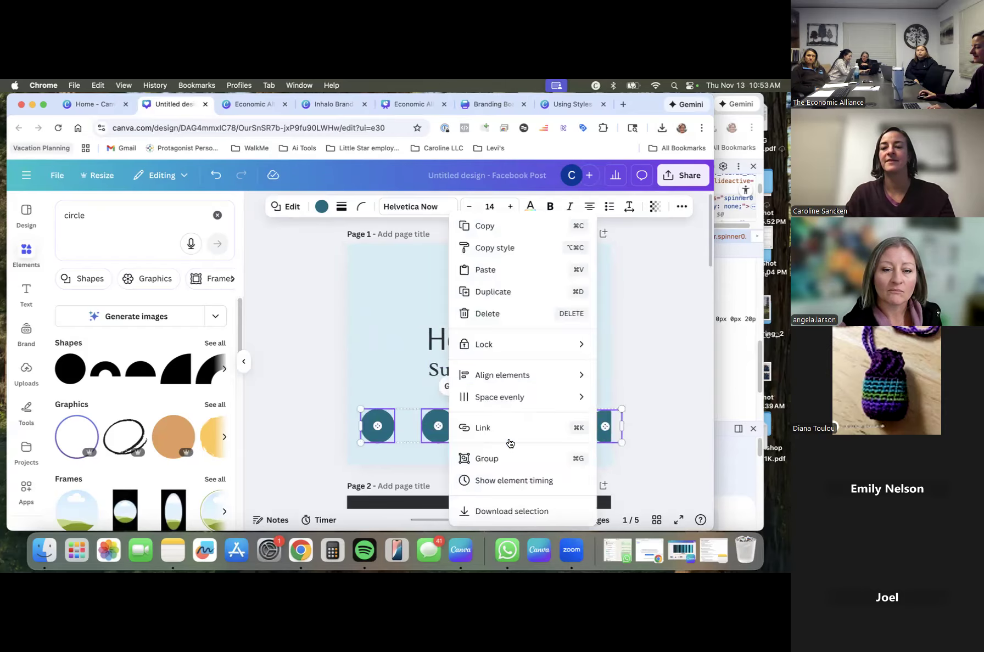
mouse_move(564, 397)
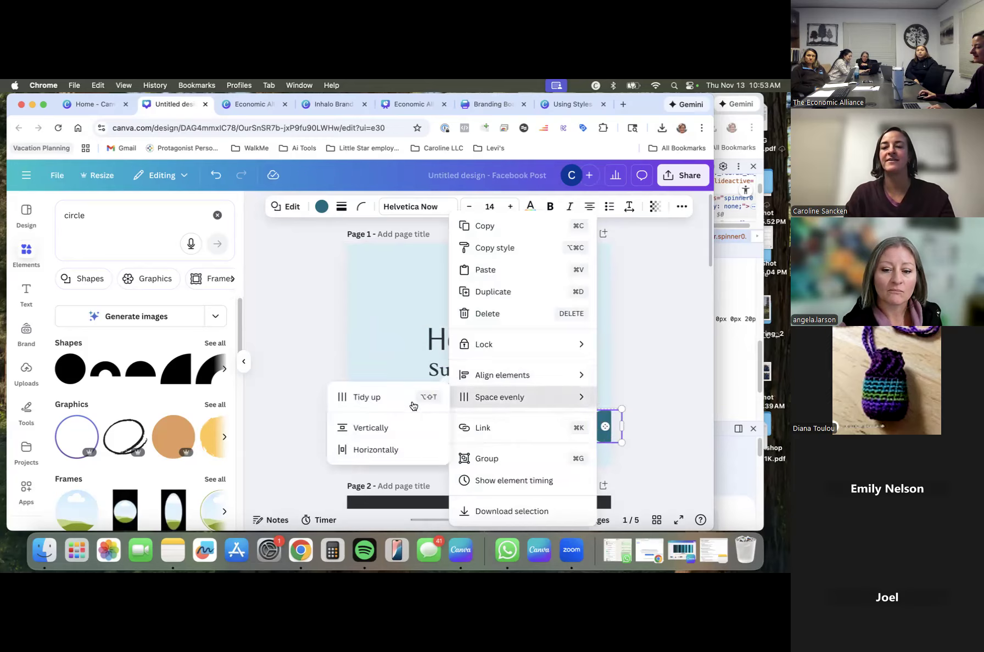
click(388, 400)
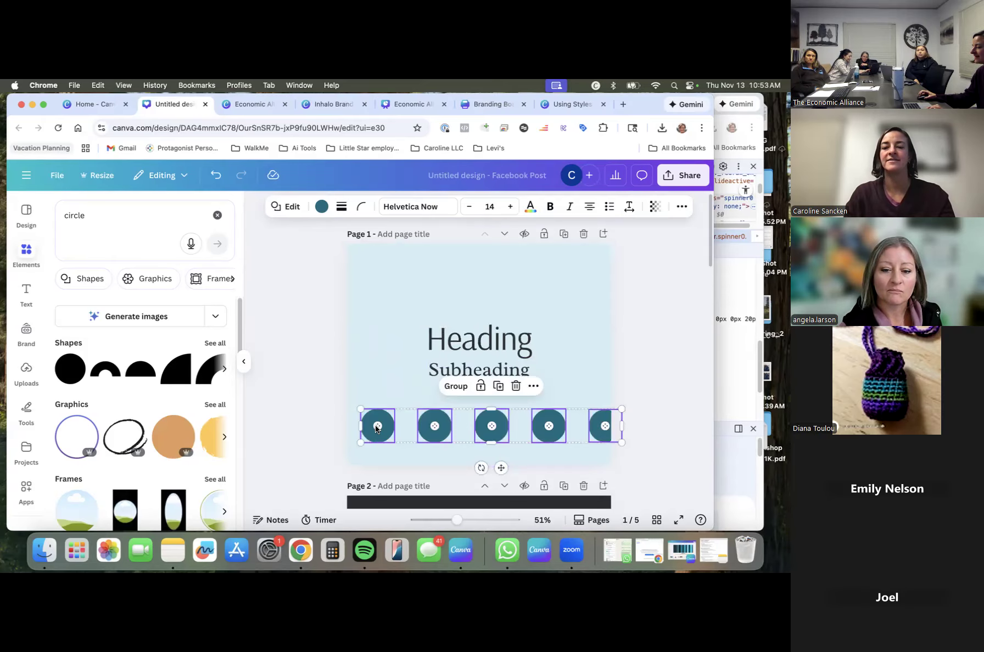
drag(374, 423, 364, 423)
click(309, 426)
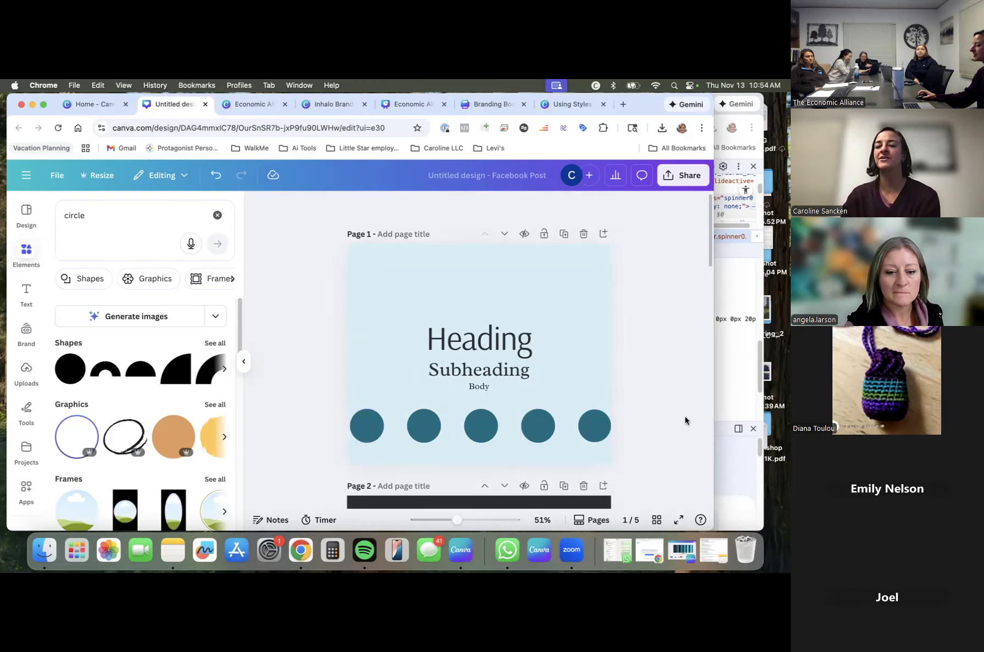
Recolor the five circles from left to right with the document colors dark gray #2a2e30, light blue, vivid orange #f46530, light orange and white.
click(368, 430)
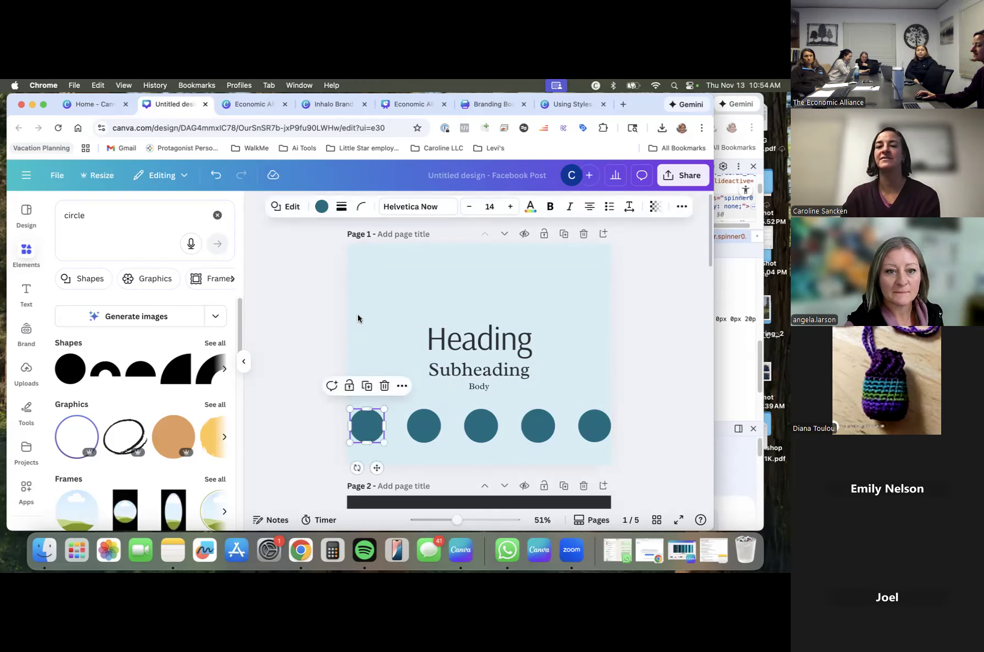
click(321, 206)
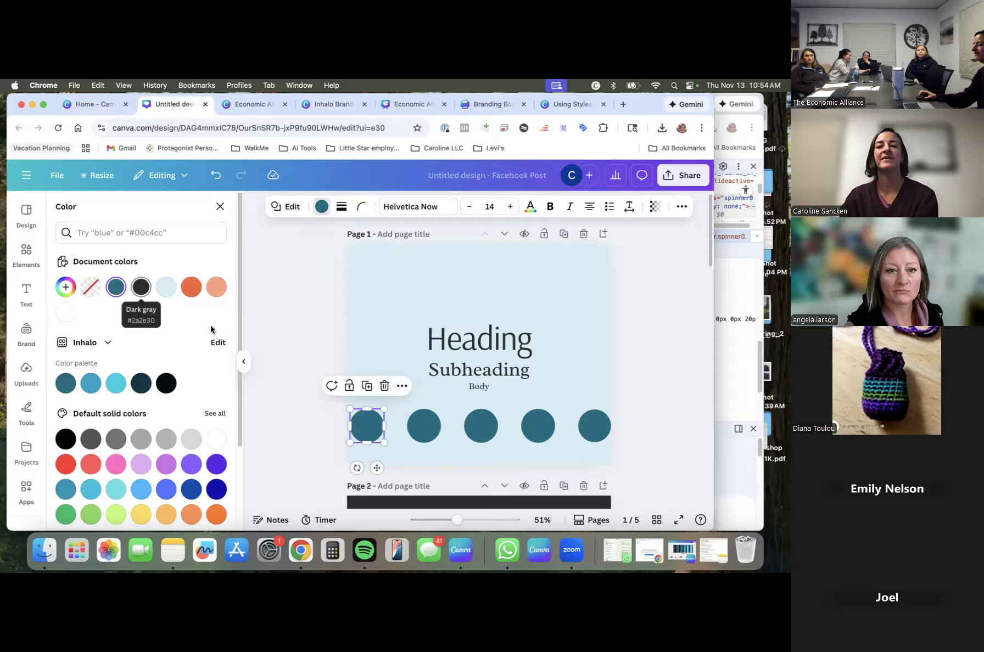
click(141, 287)
click(422, 434)
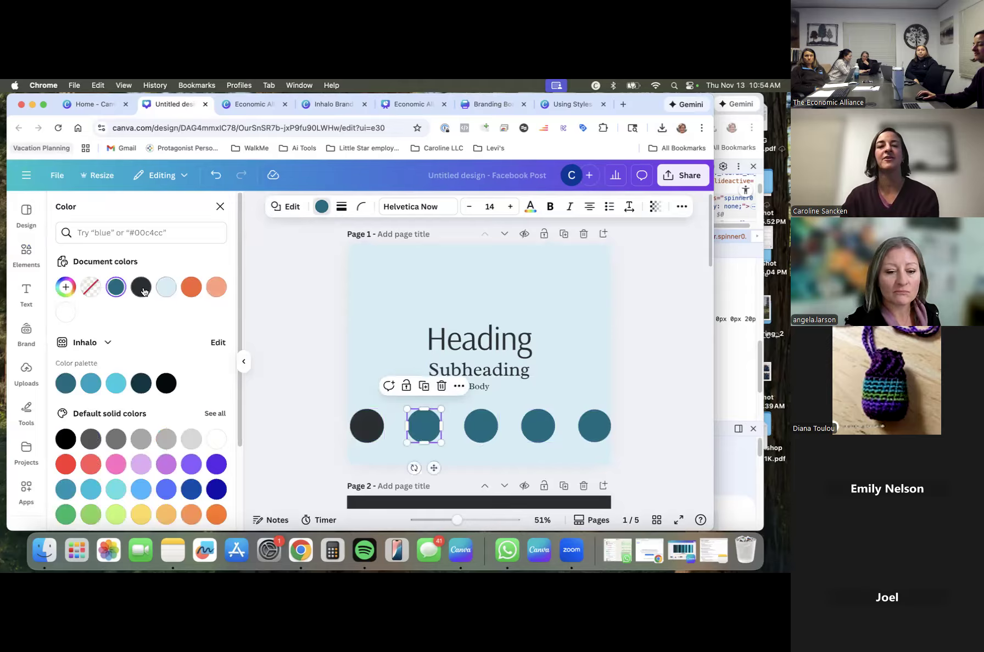
click(166, 286)
click(481, 426)
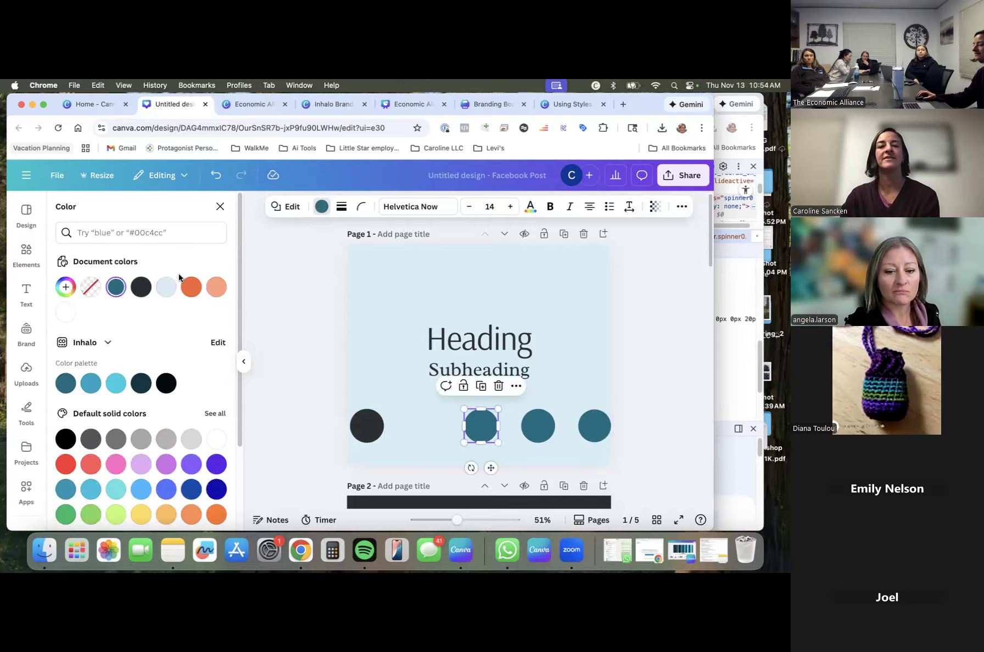
click(191, 286)
click(526, 416)
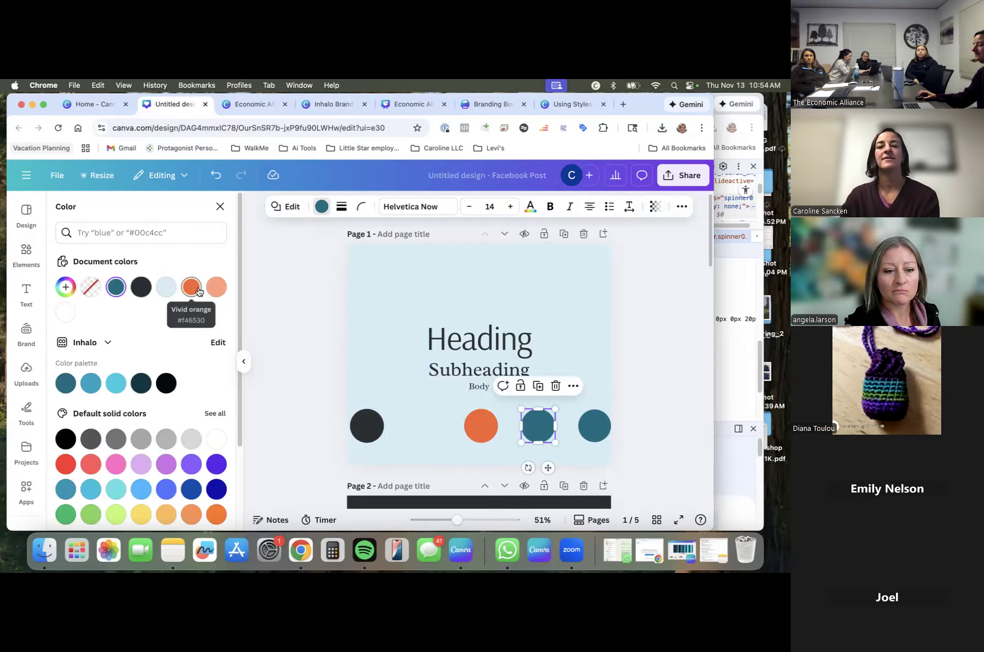
click(216, 286)
click(590, 423)
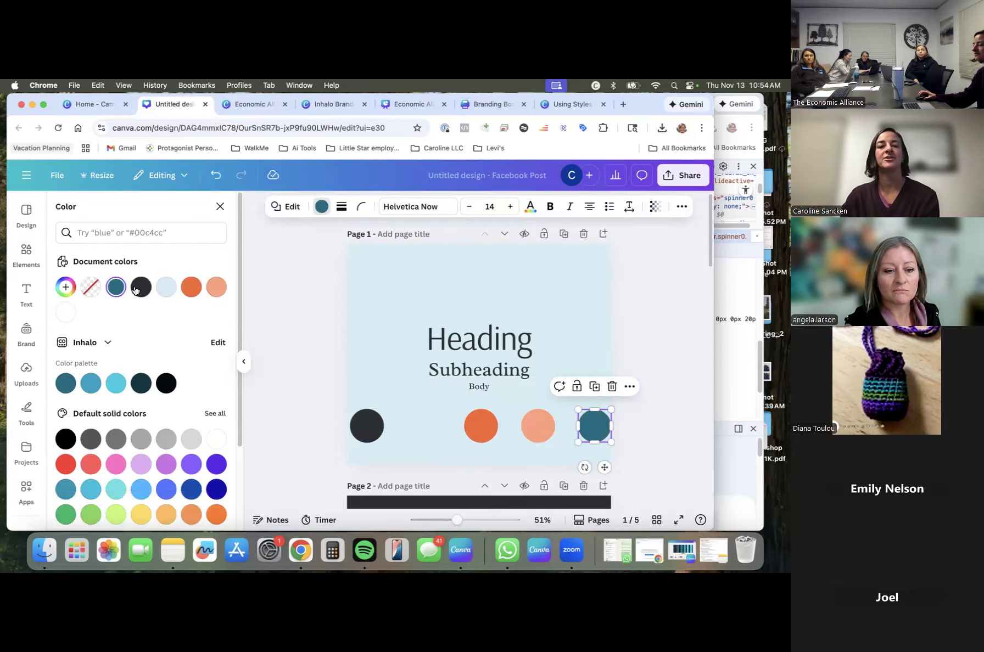
click(66, 314)
Give the light blue circle a solid border with a stroke weight of 1.
click(420, 429)
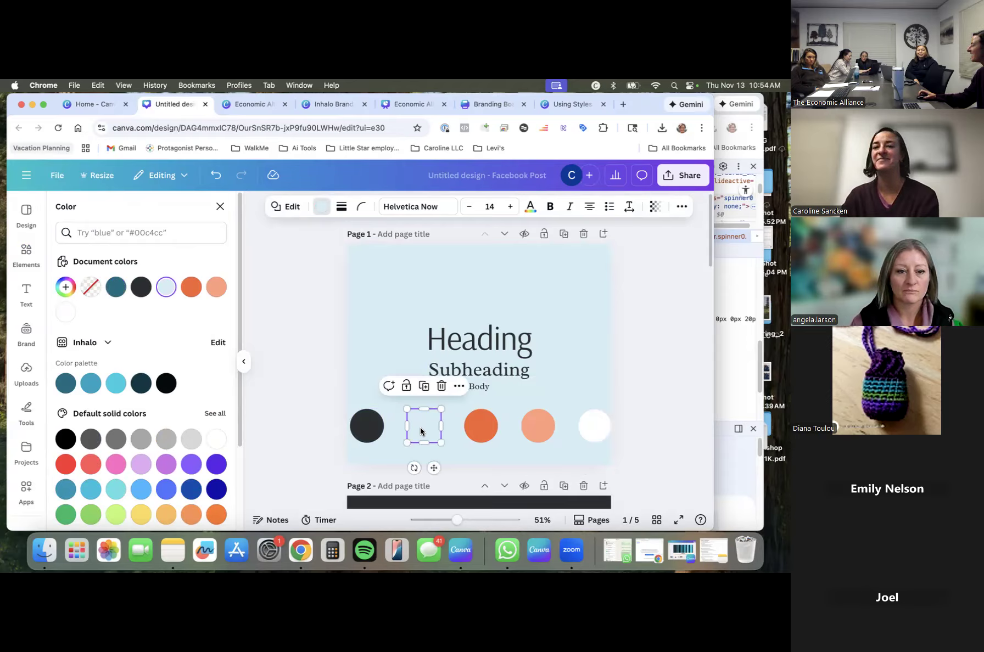
click(339, 212)
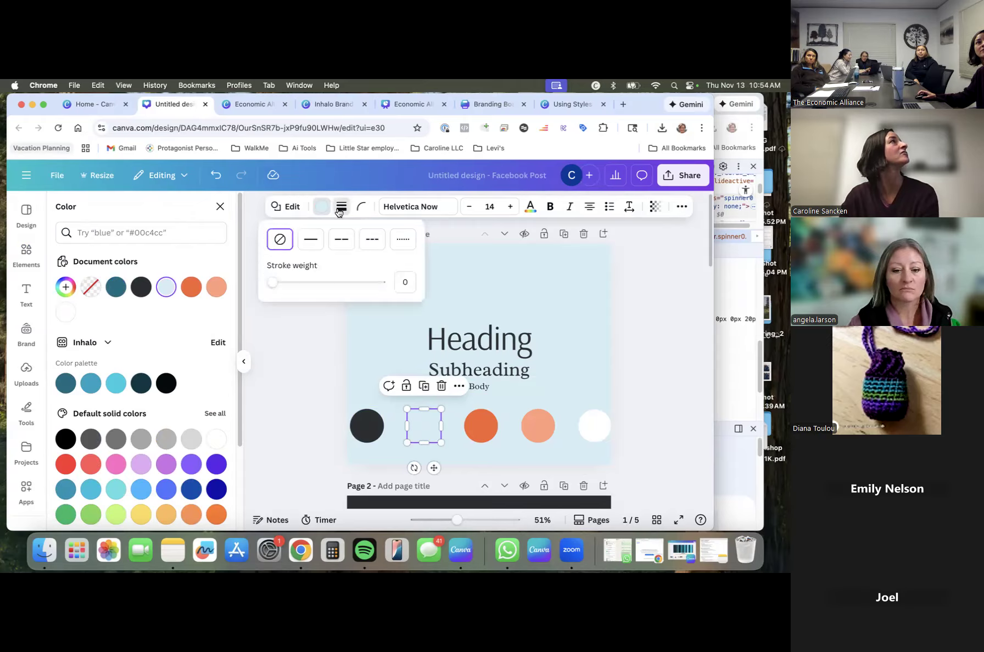
click(311, 245)
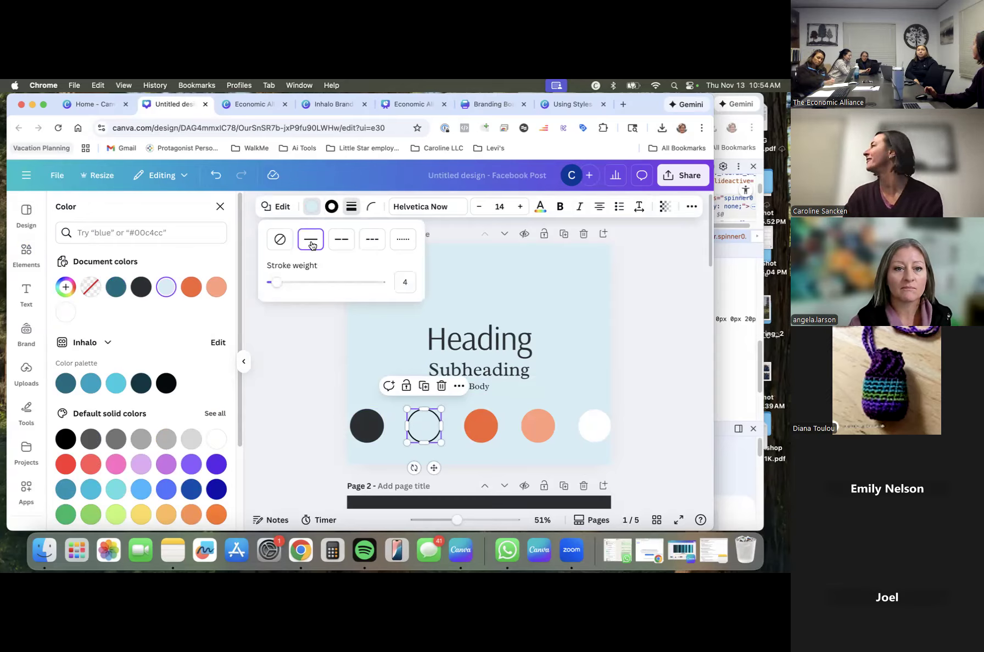
click(406, 284)
text(1)
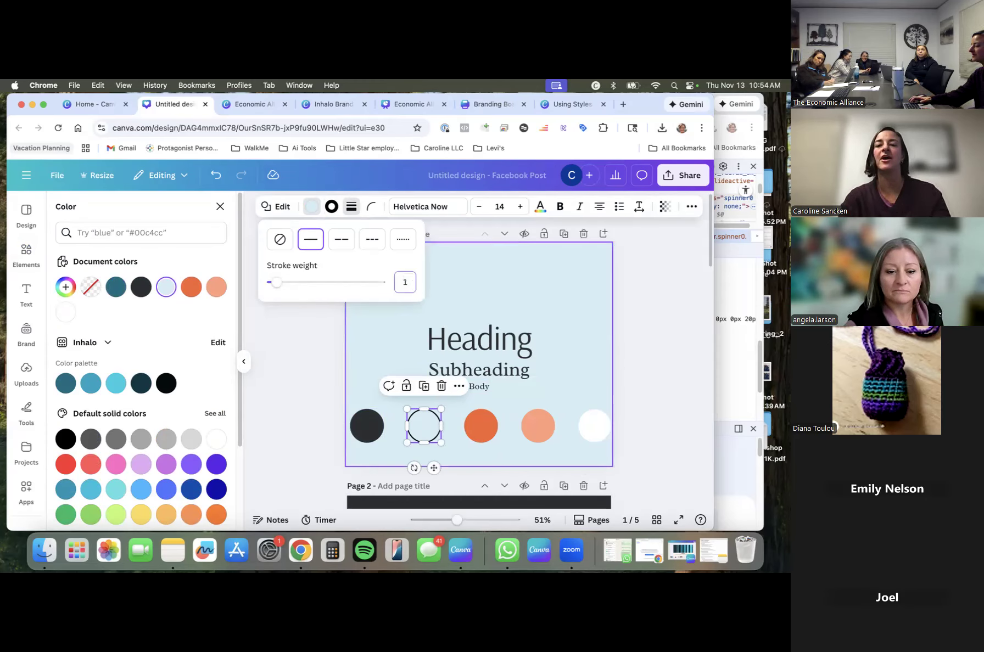
key(Return)
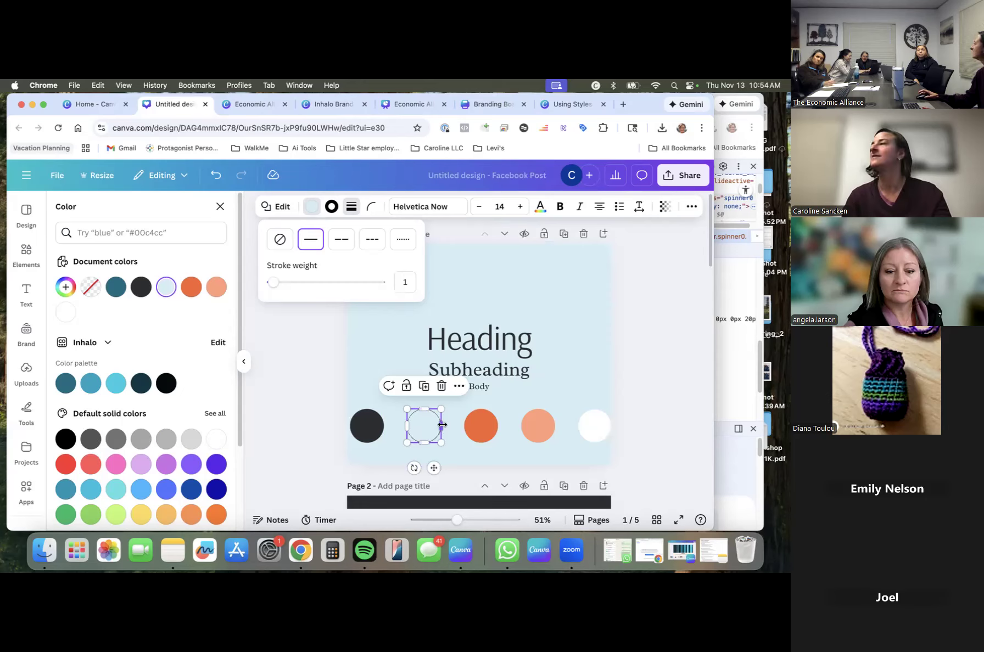
click(324, 419)
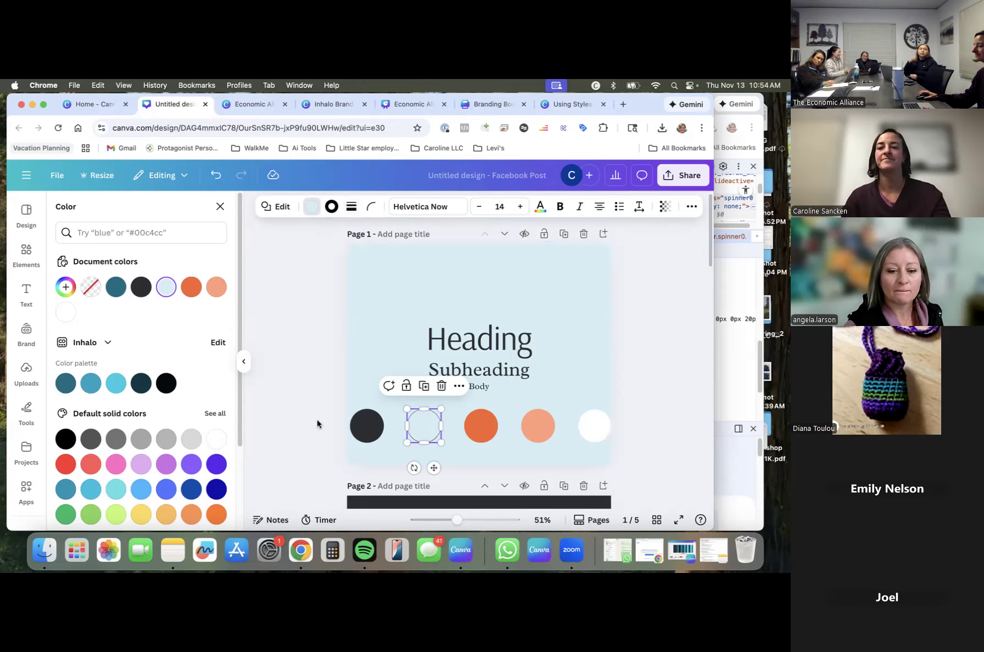
click(317, 420)
click(335, 393)
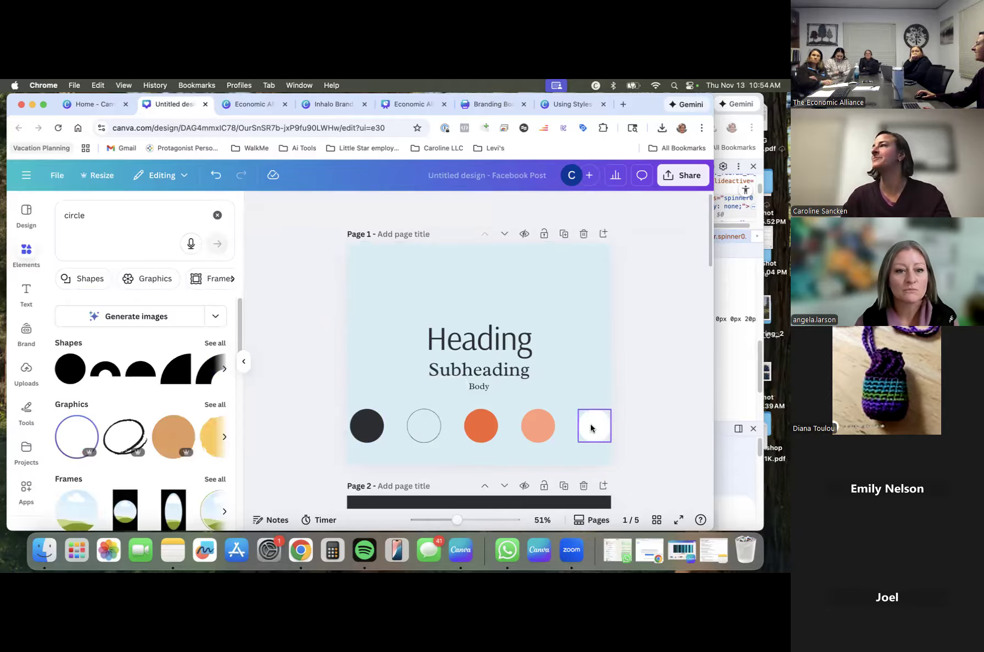
Check the fonts and sizes of page 1's heading, subheading and body text.
click(467, 354)
click(460, 370)
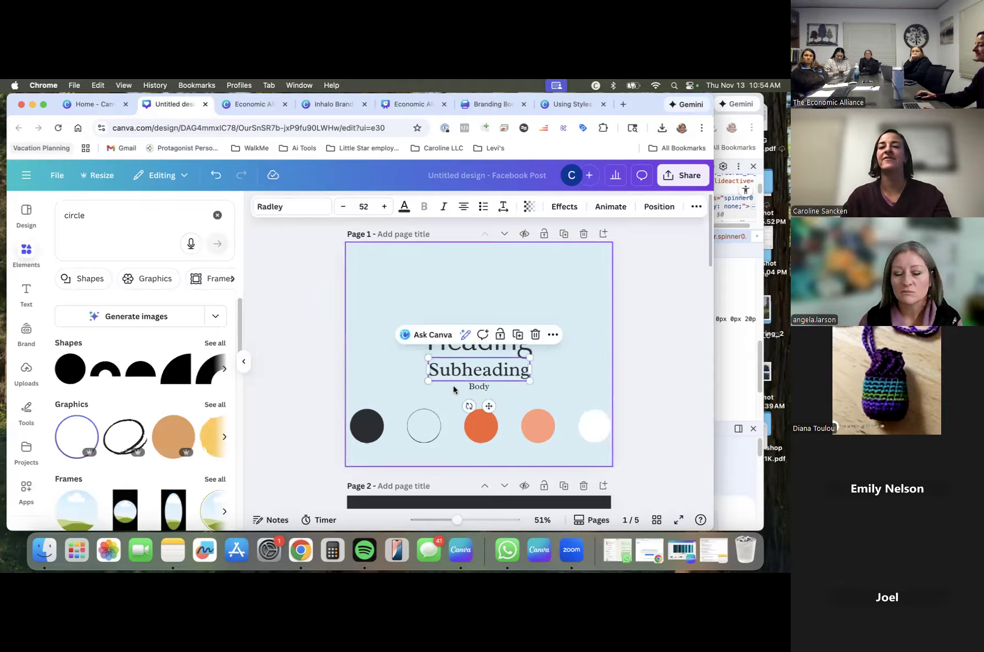
click(471, 387)
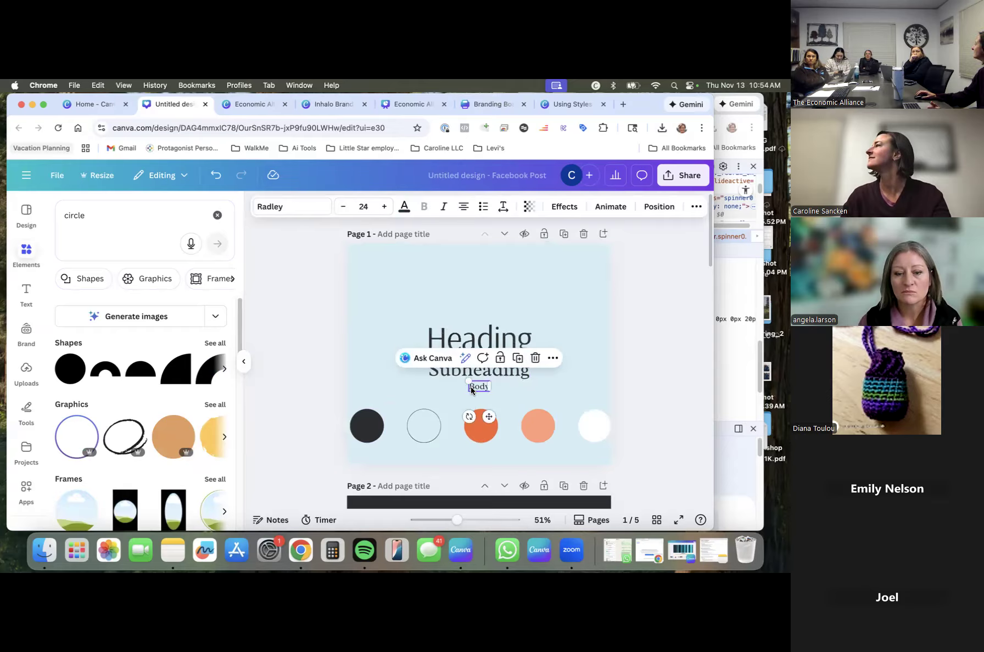
click(459, 338)
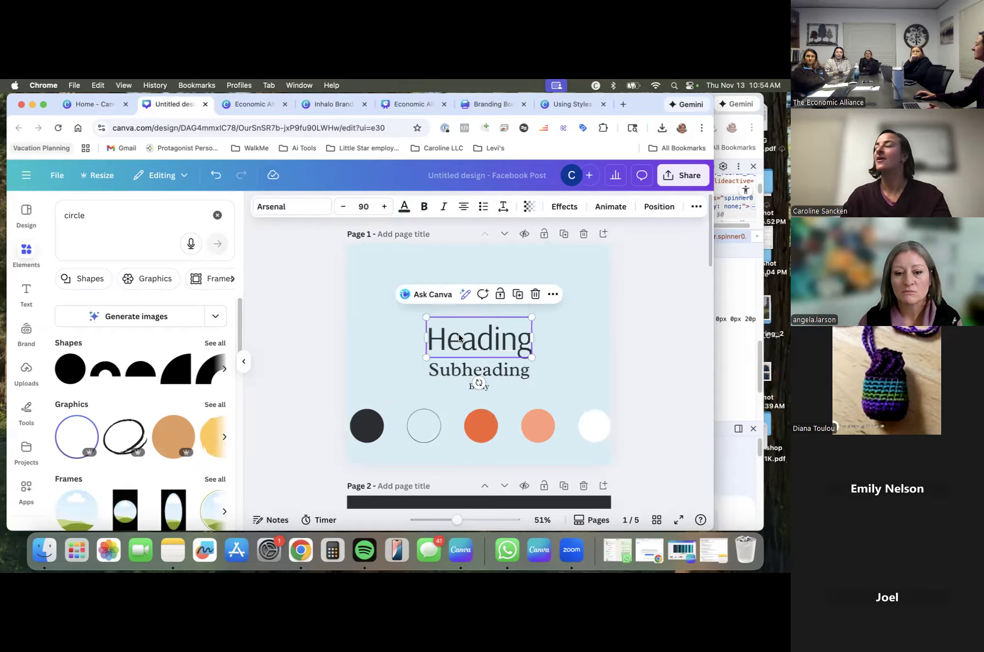
click(449, 365)
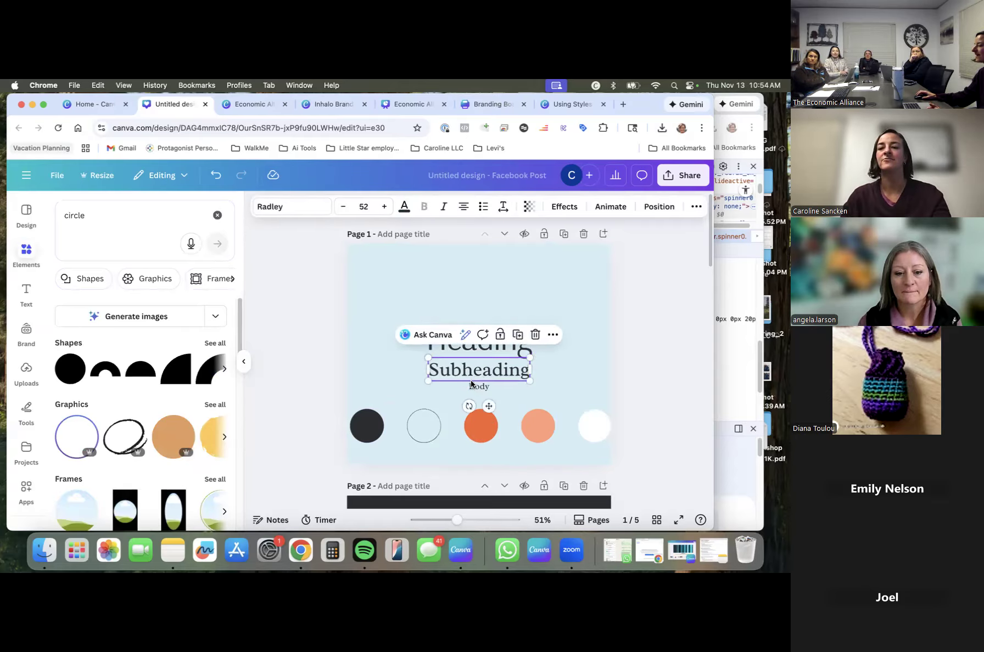
click(478, 387)
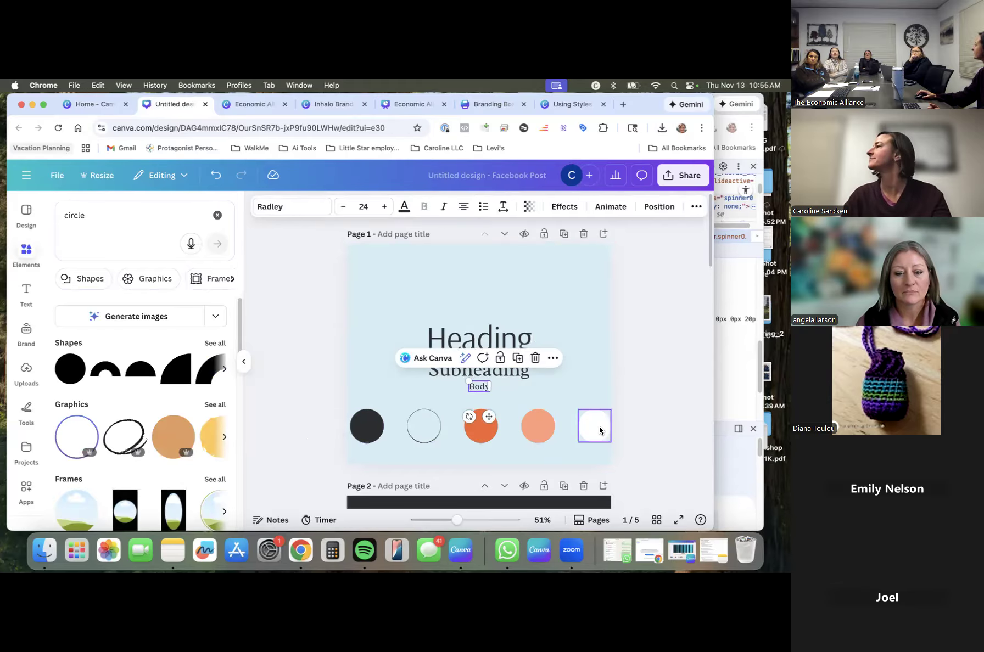
click(324, 315)
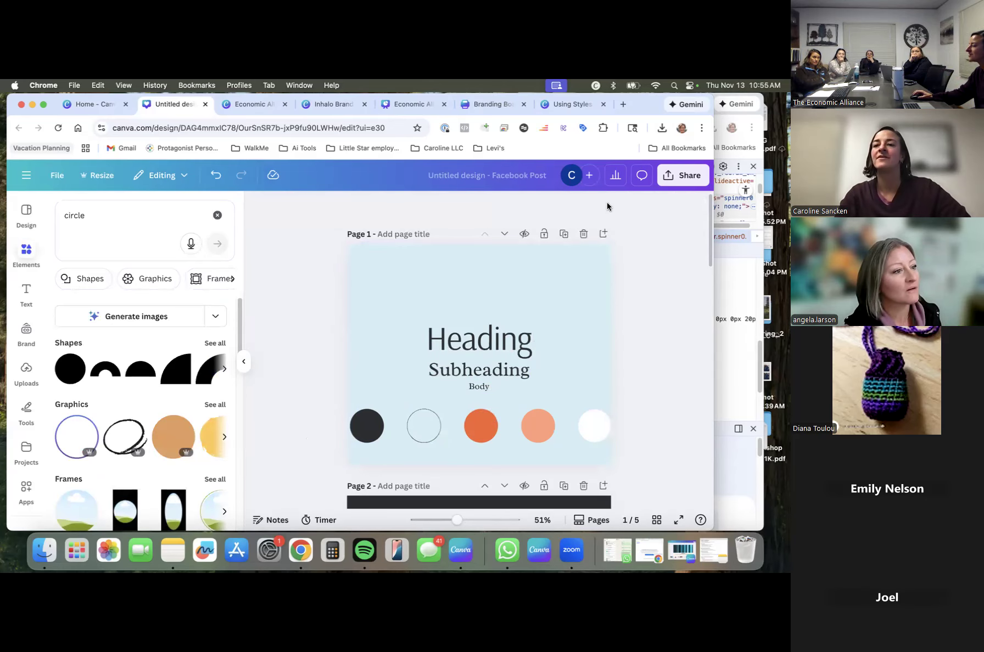
Download only the current page, page 1, of the Facebook Post design as a PNG.
click(681, 176)
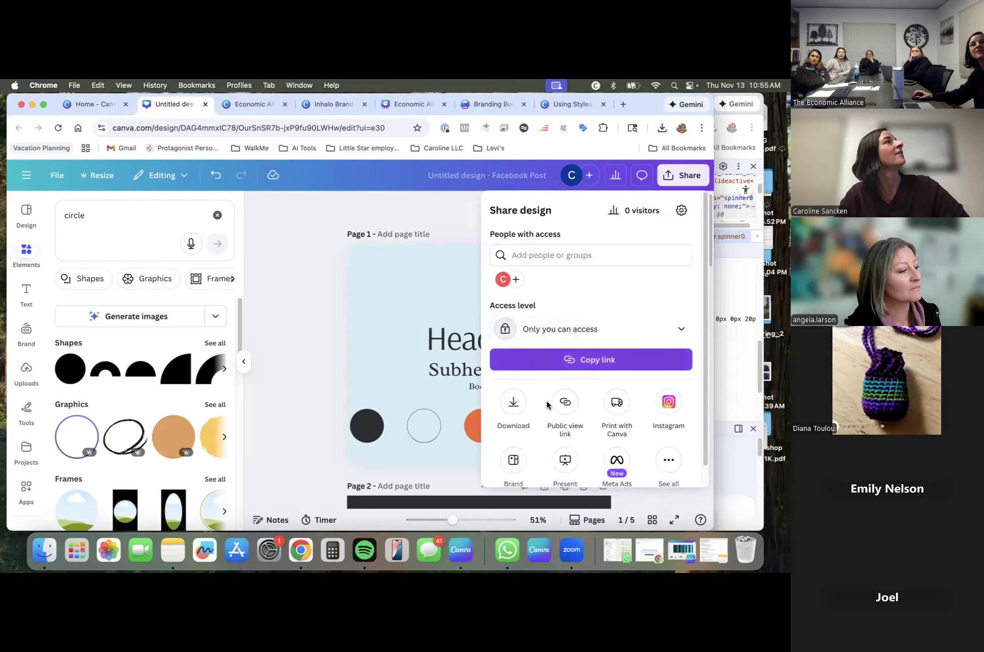
click(514, 406)
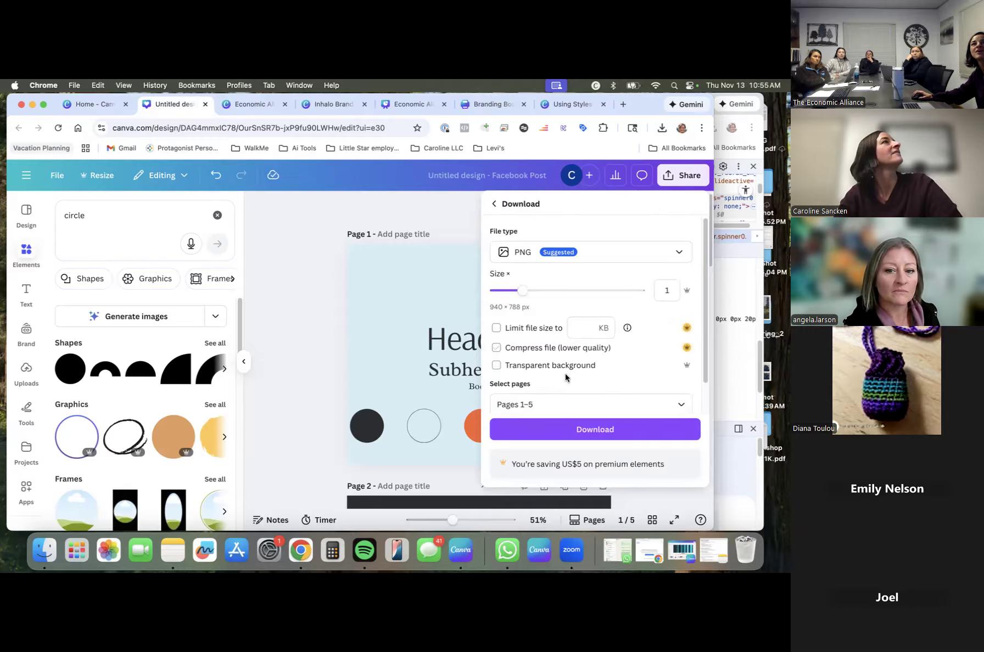
click(595, 405)
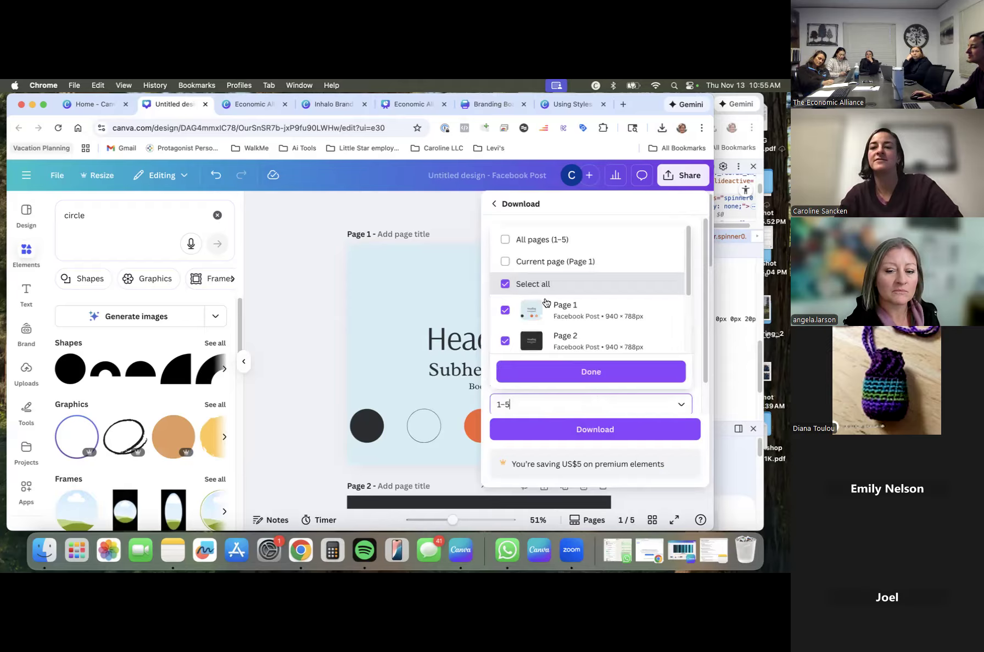
click(506, 260)
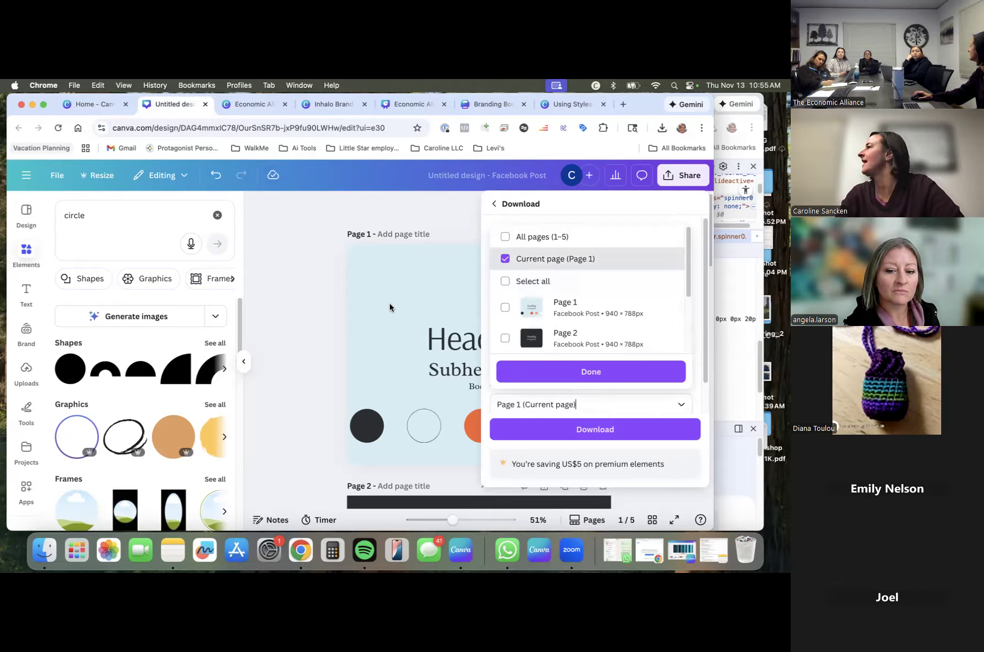
click(554, 373)
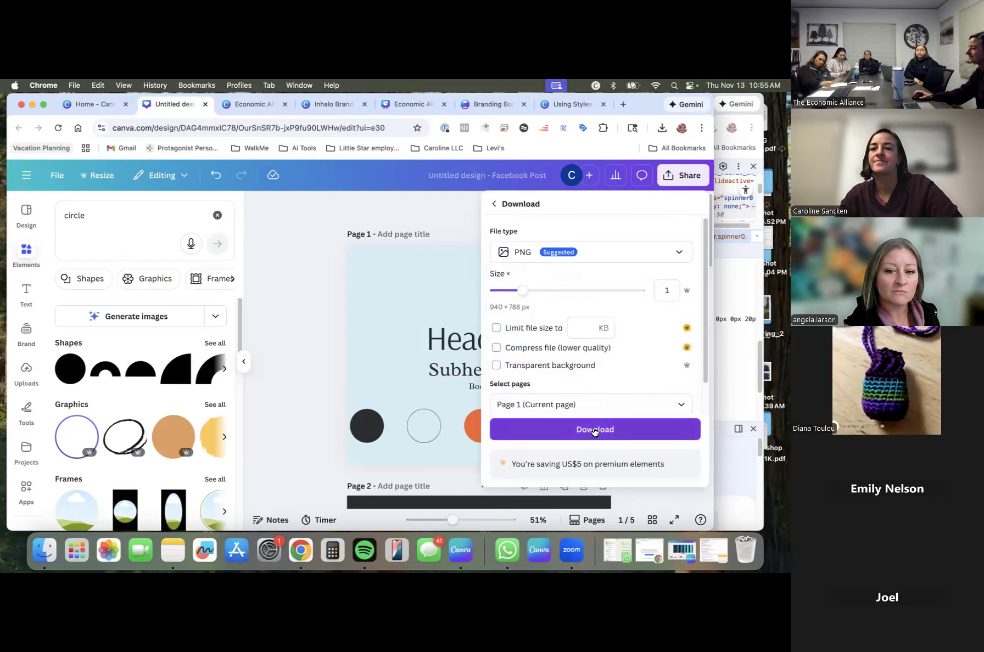
click(594, 431)
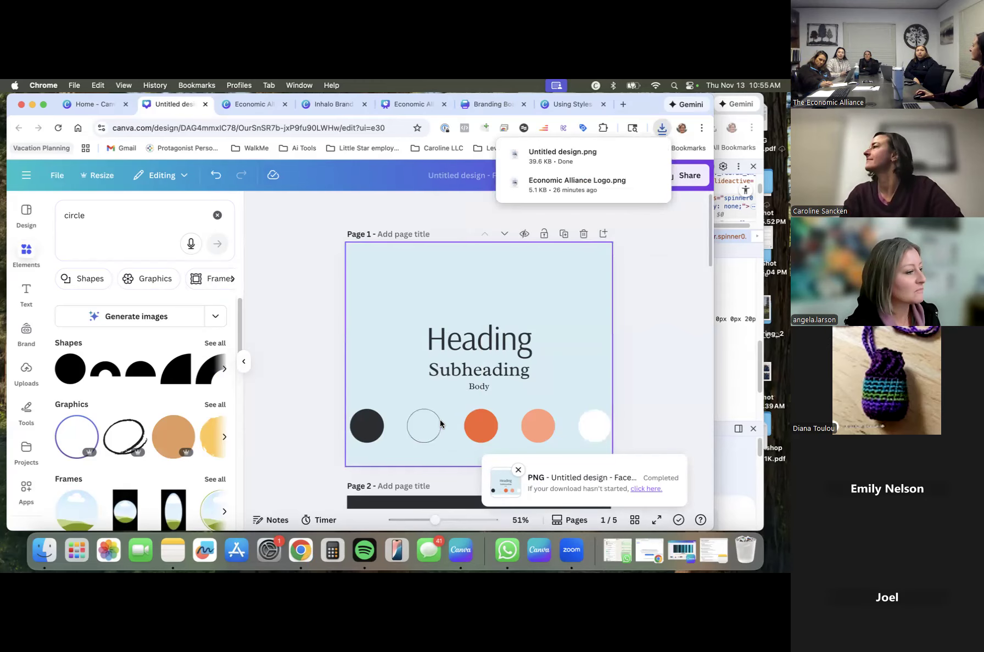
Upload the exported Untitled design.png from the Downloads folder to the Canva uploads.
click(29, 372)
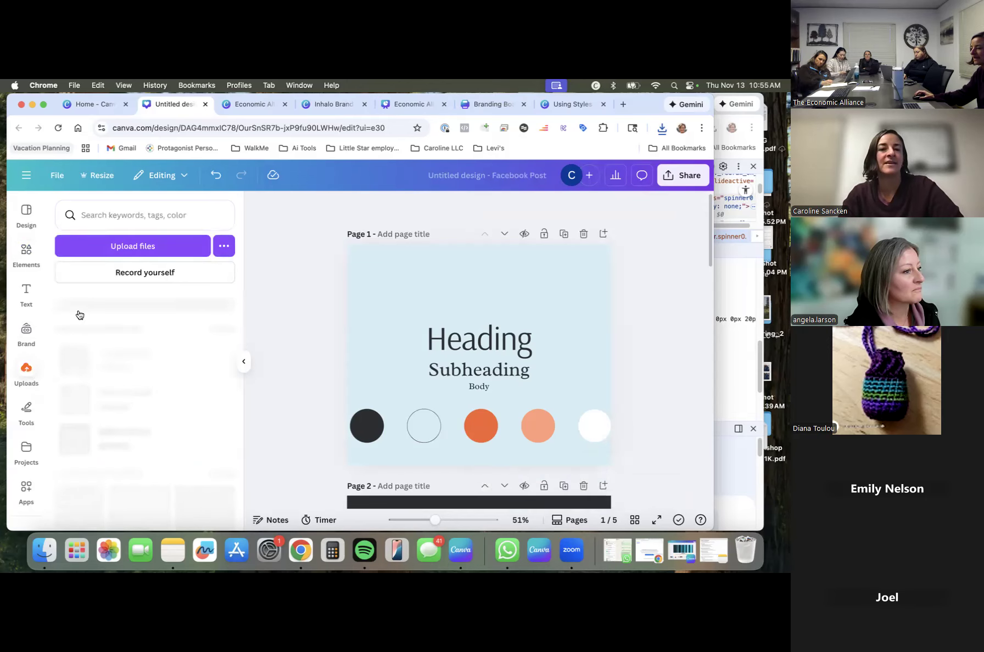
click(130, 246)
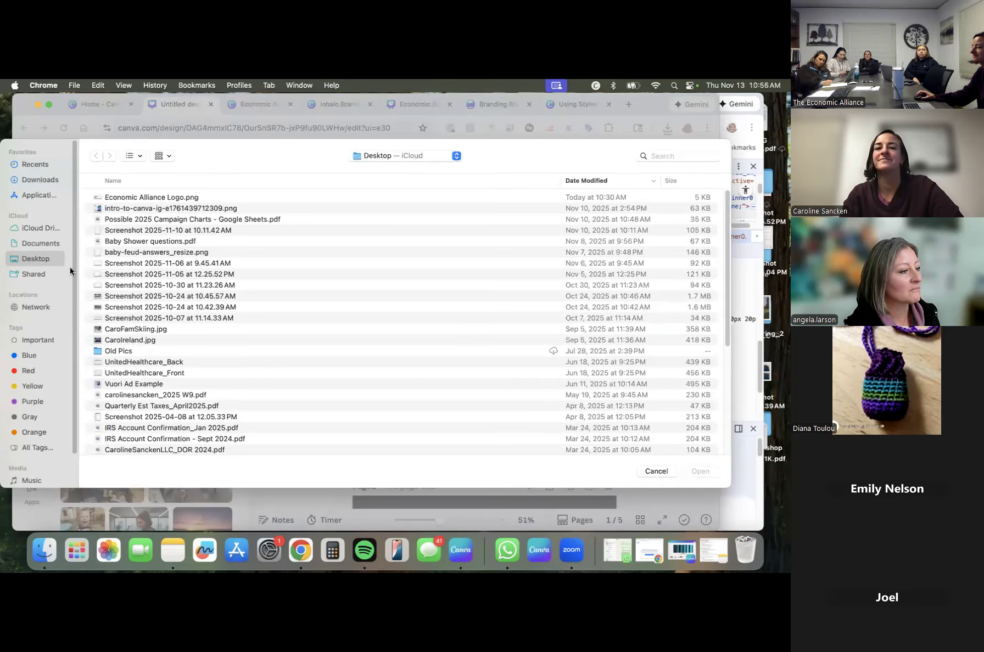
click(41, 179)
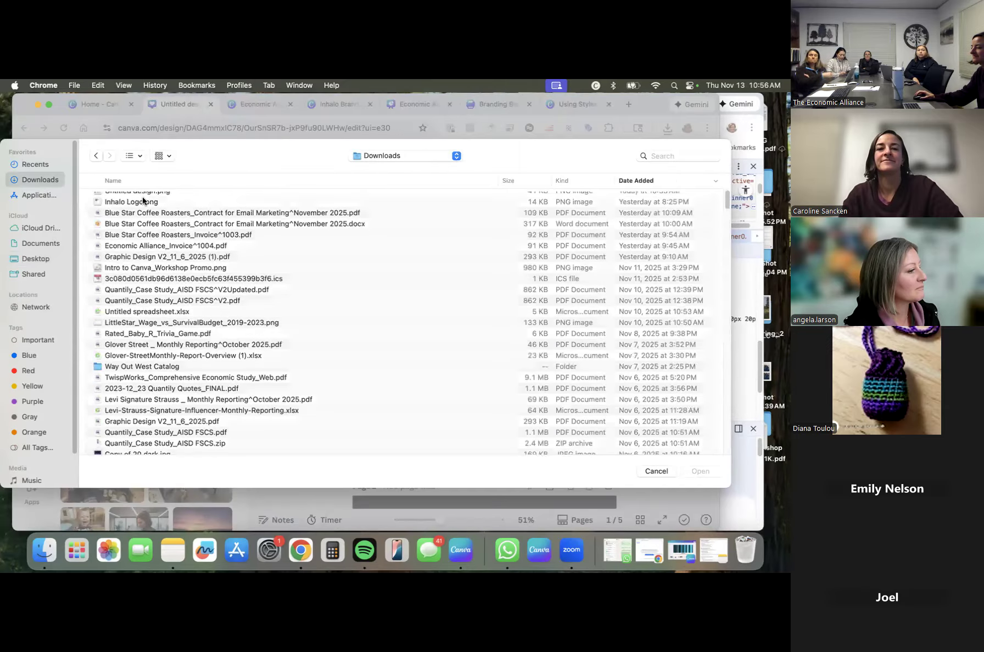
click(141, 197)
click(700, 471)
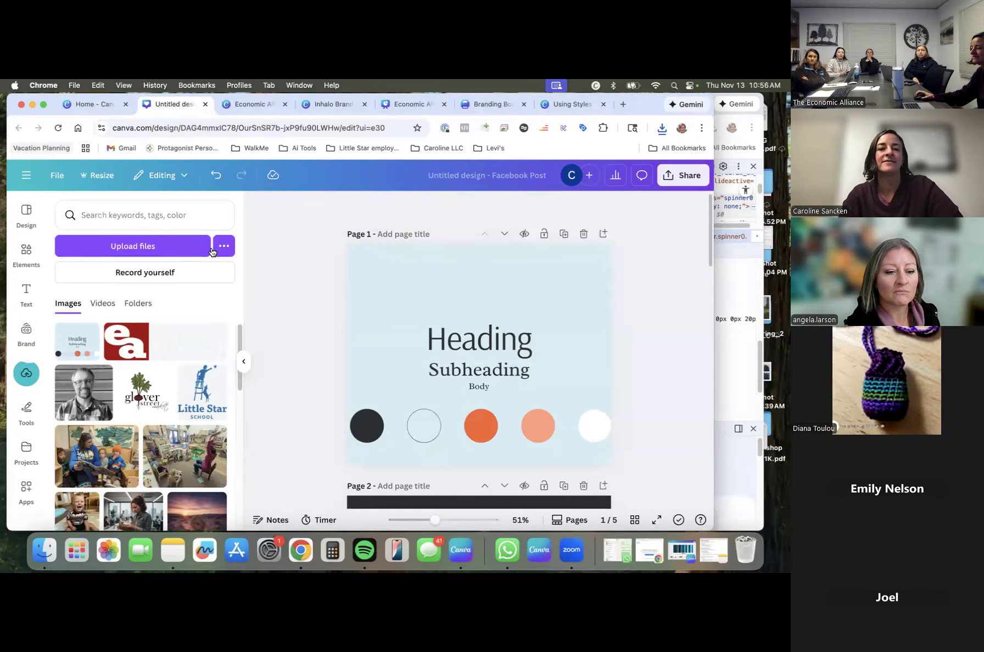
Create a new blank Instagram Post (4:5) design from the Canva home page.
click(26, 214)
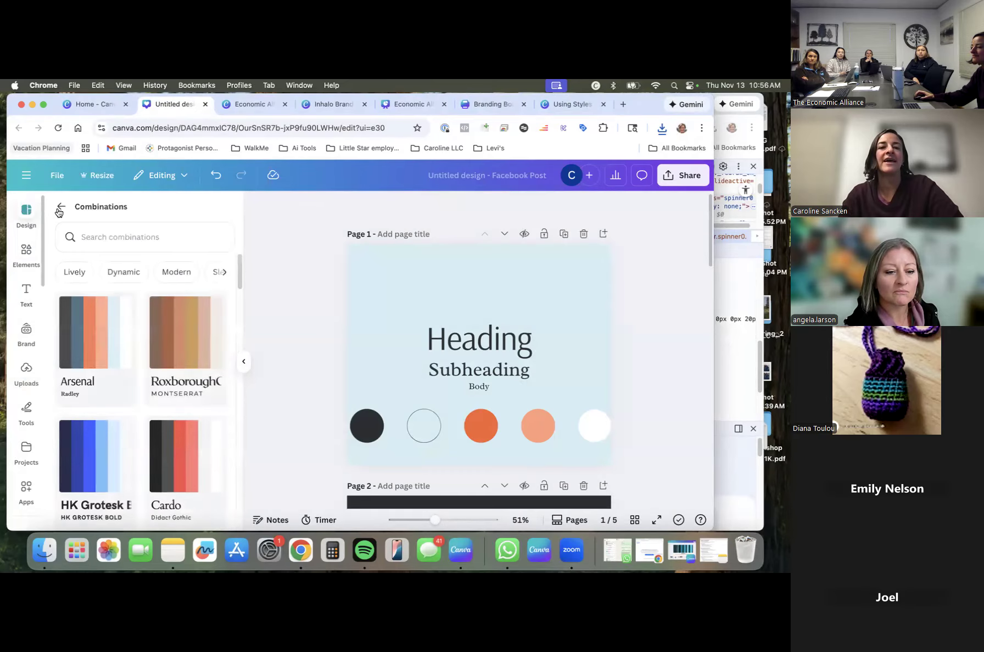
click(59, 205)
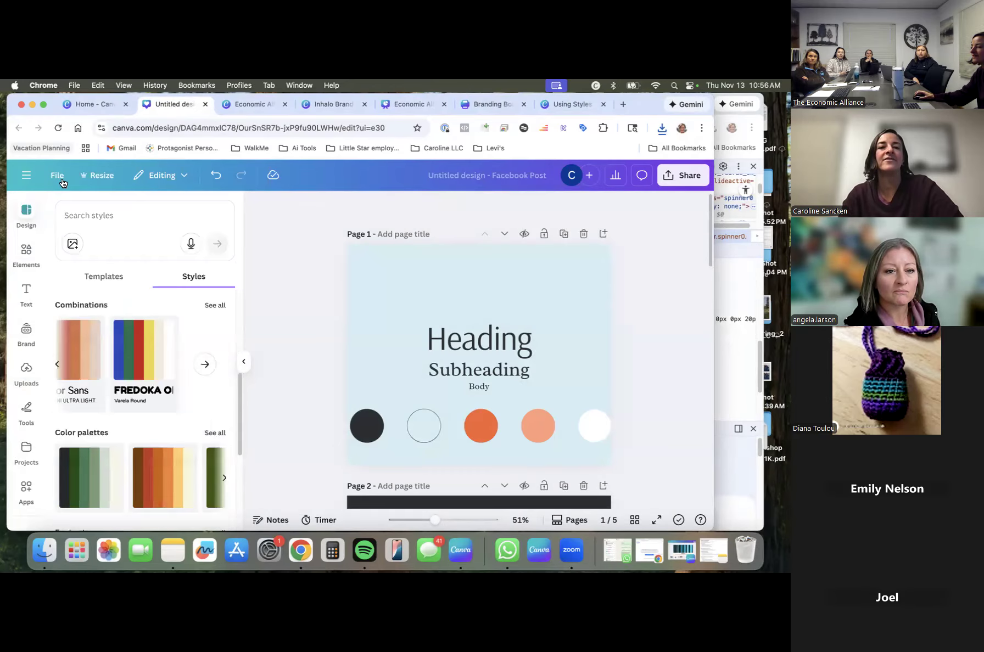
click(110, 106)
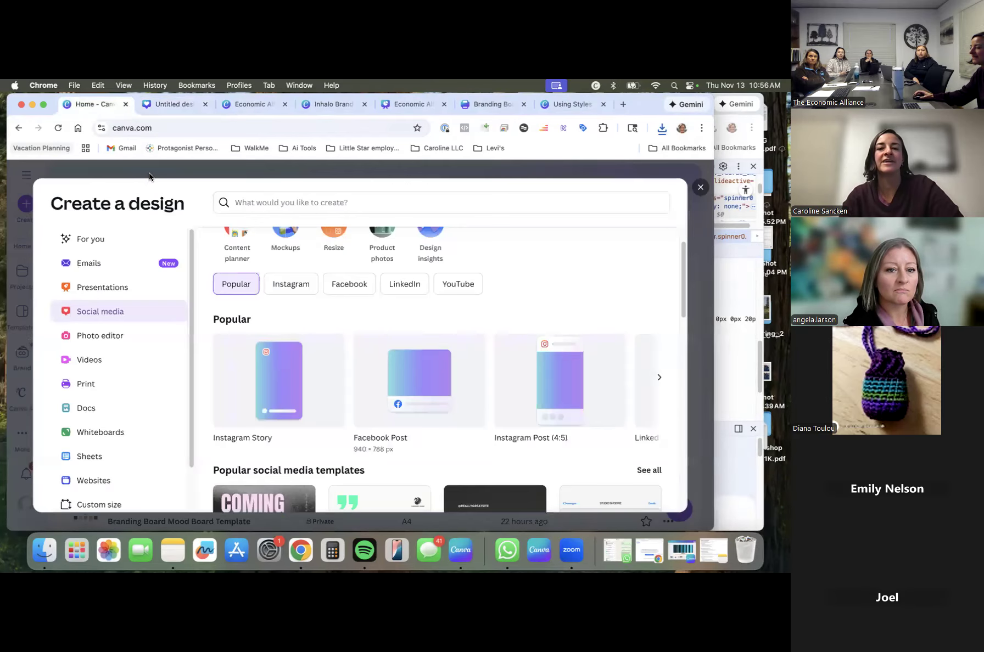
click(565, 375)
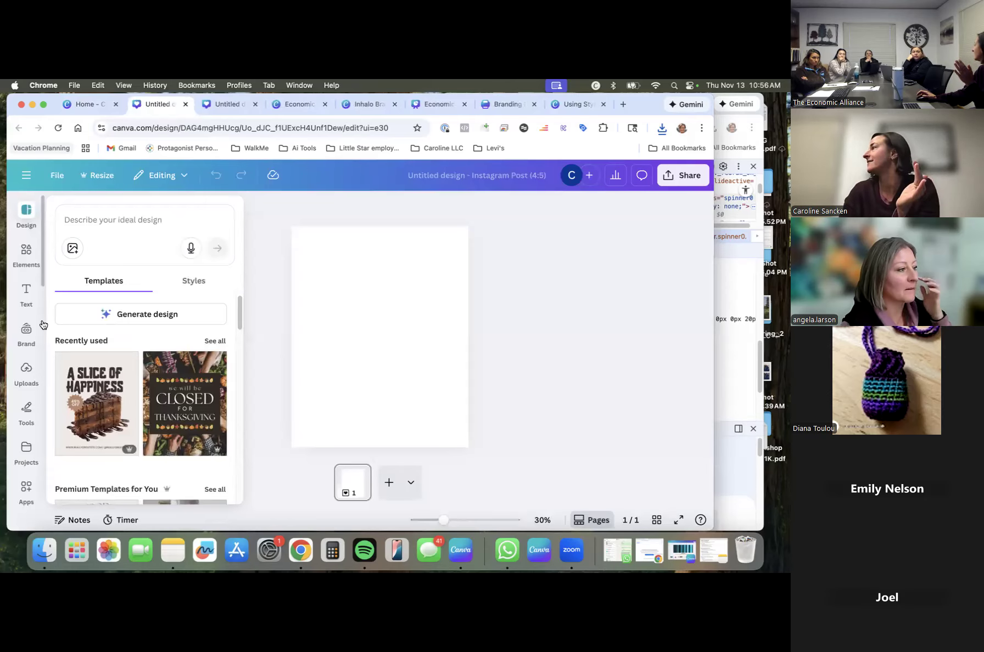
Place the uploaded brand style image on page 1, enlarge it to nearly the page width, and add a blank second page.
click(30, 374)
drag(334, 289, 443, 277)
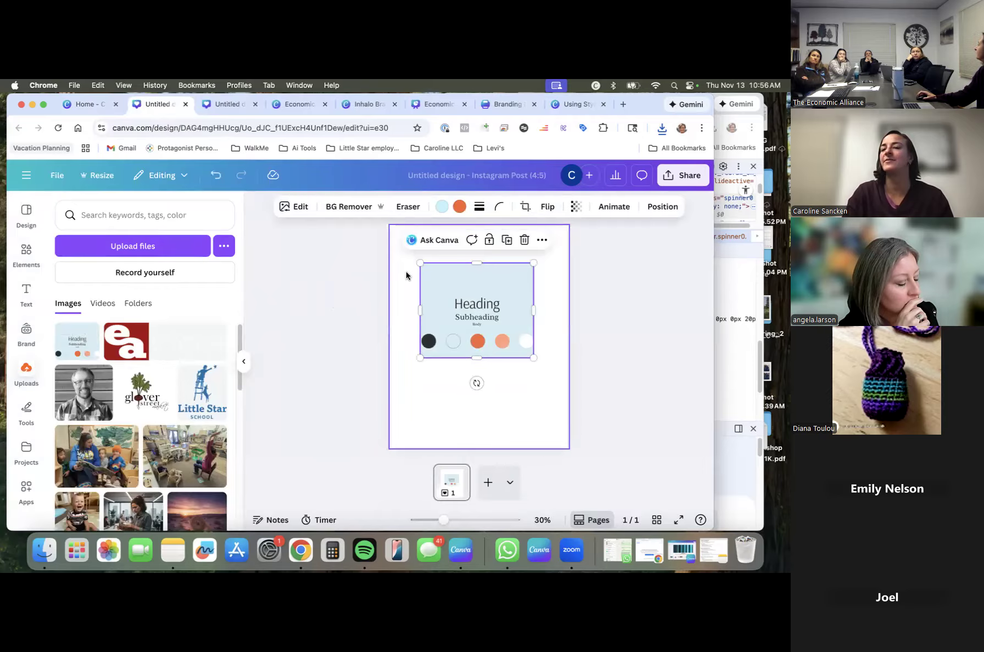
click(263, 285)
click(243, 361)
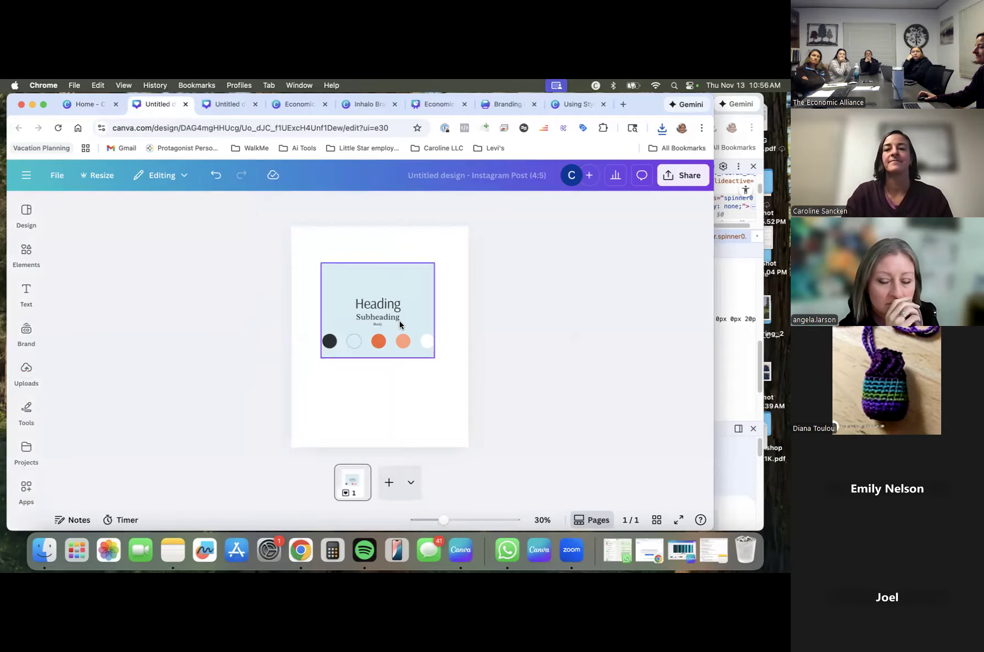
drag(428, 342, 459, 363)
click(217, 359)
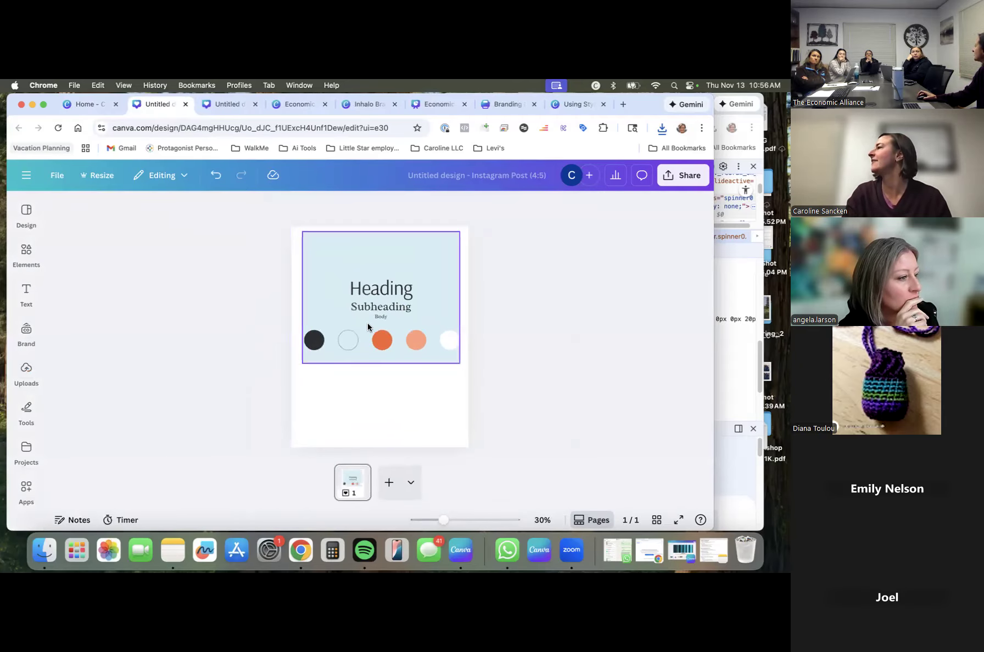
click(389, 482)
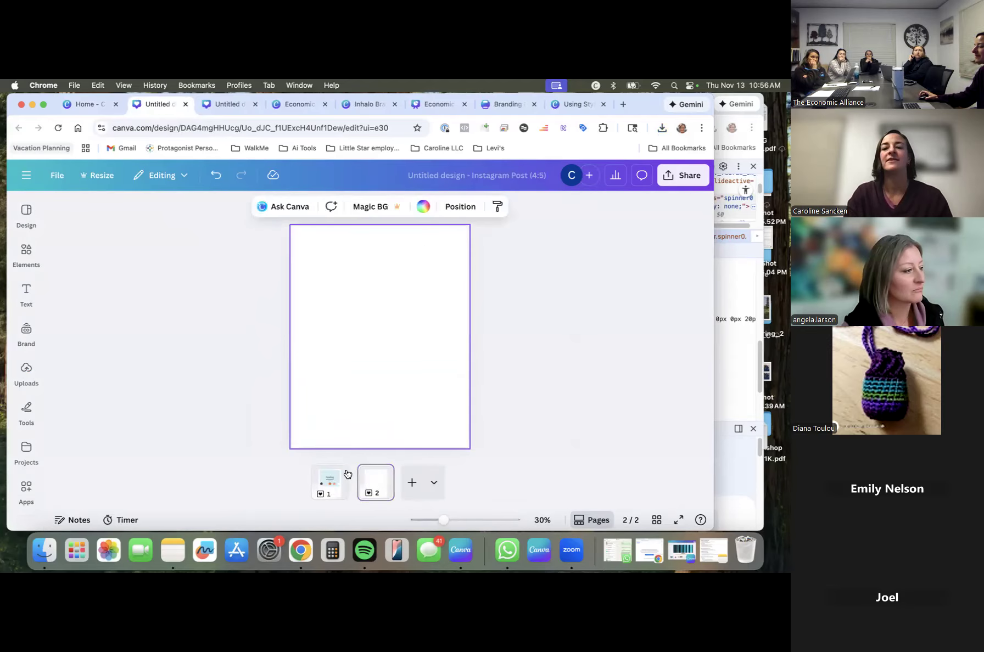
click(331, 479)
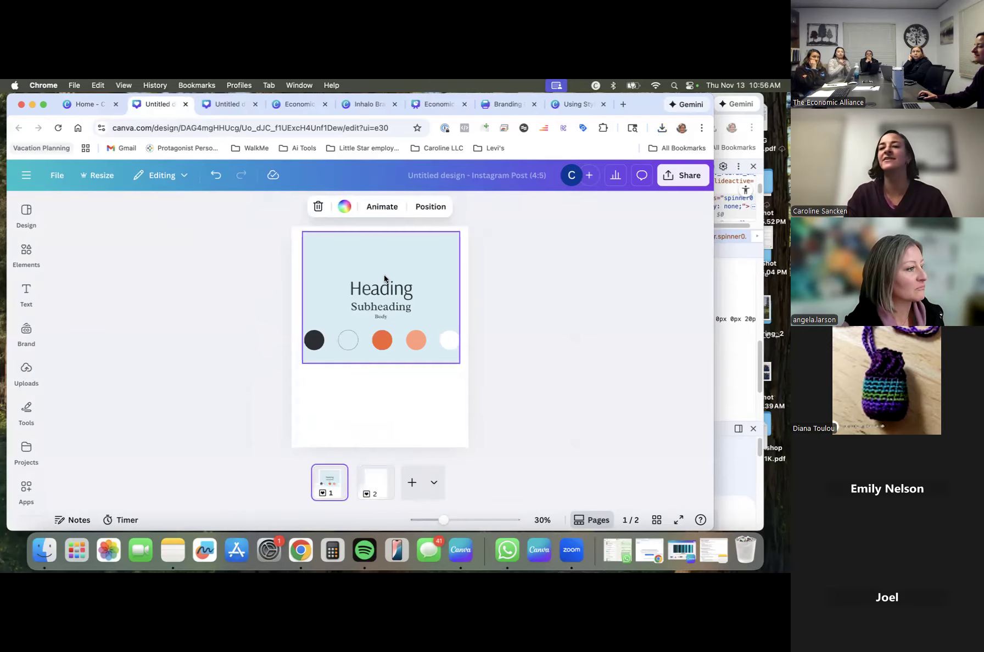
View the background color choices for page 1 and the available style combinations and color palettes.
click(343, 207)
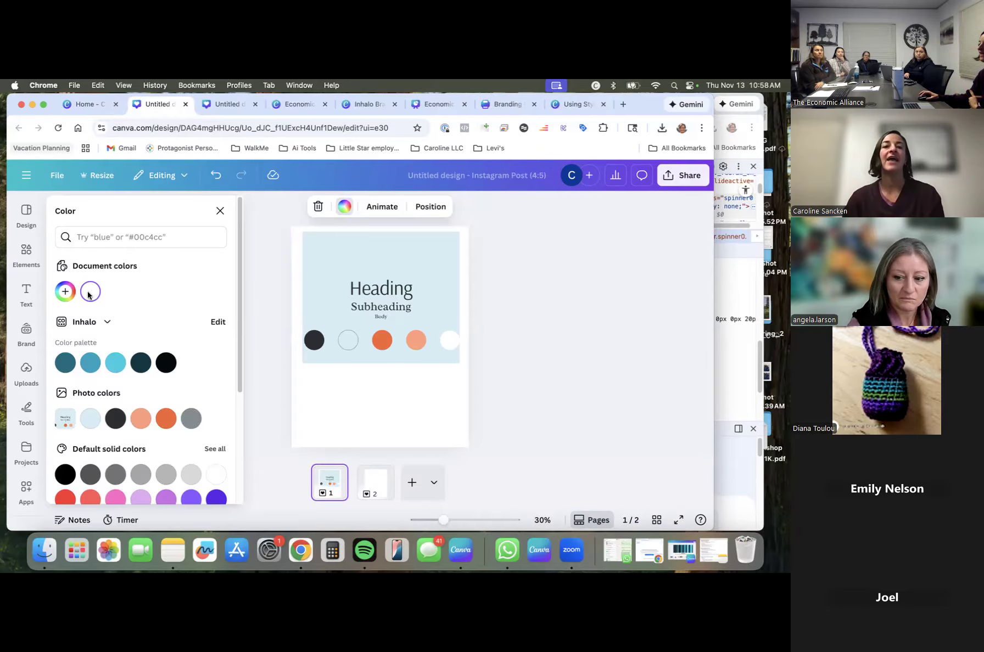
click(27, 213)
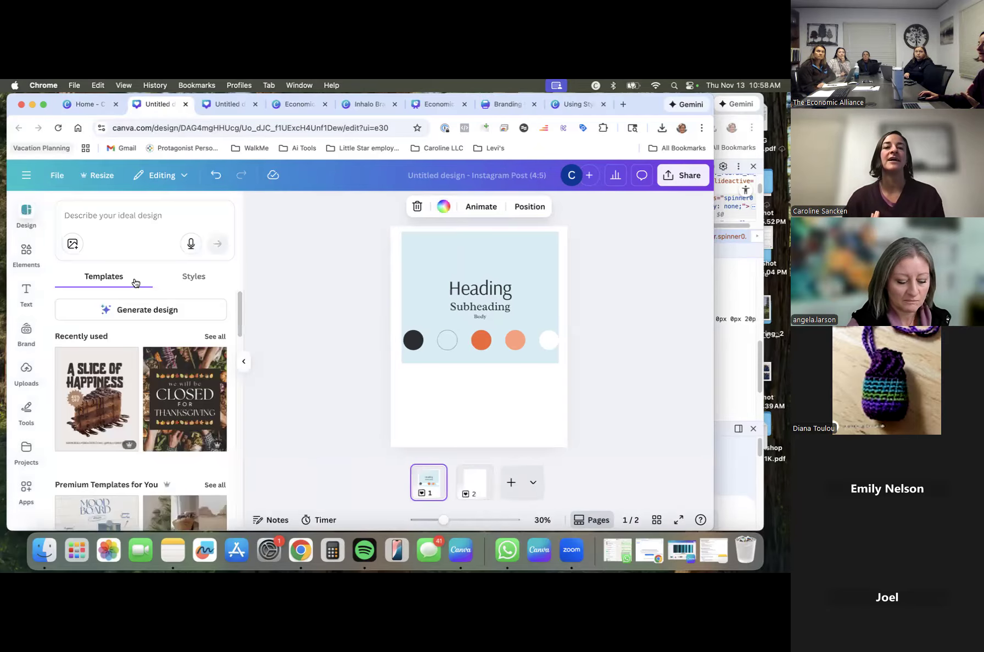
click(181, 280)
scroll(90, 415, down, 3)
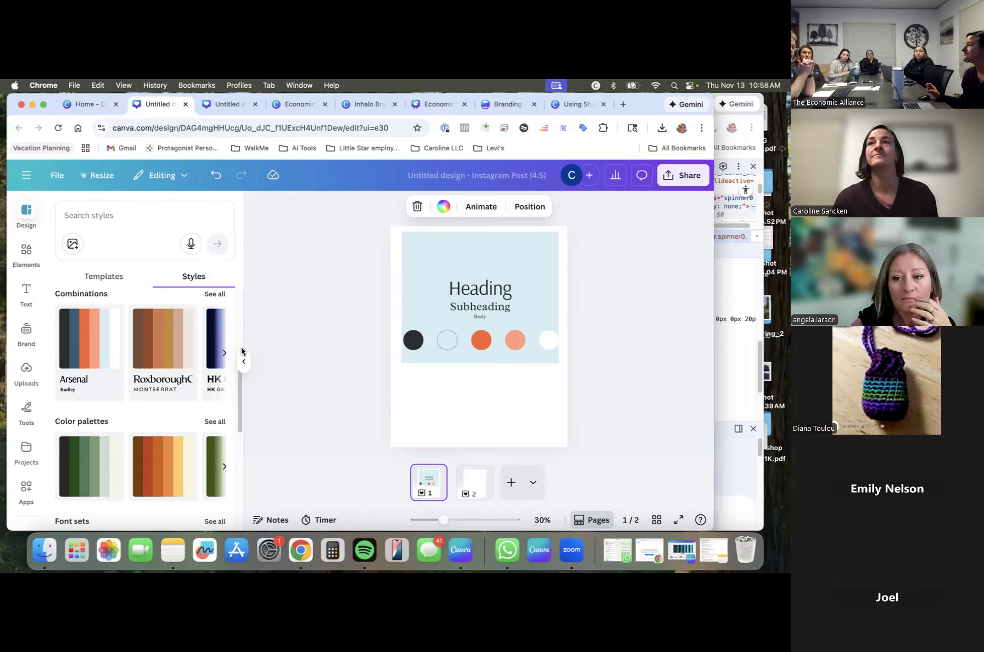
Review the download settings and available file types for the Instagram post, leaving without downloading.
click(678, 171)
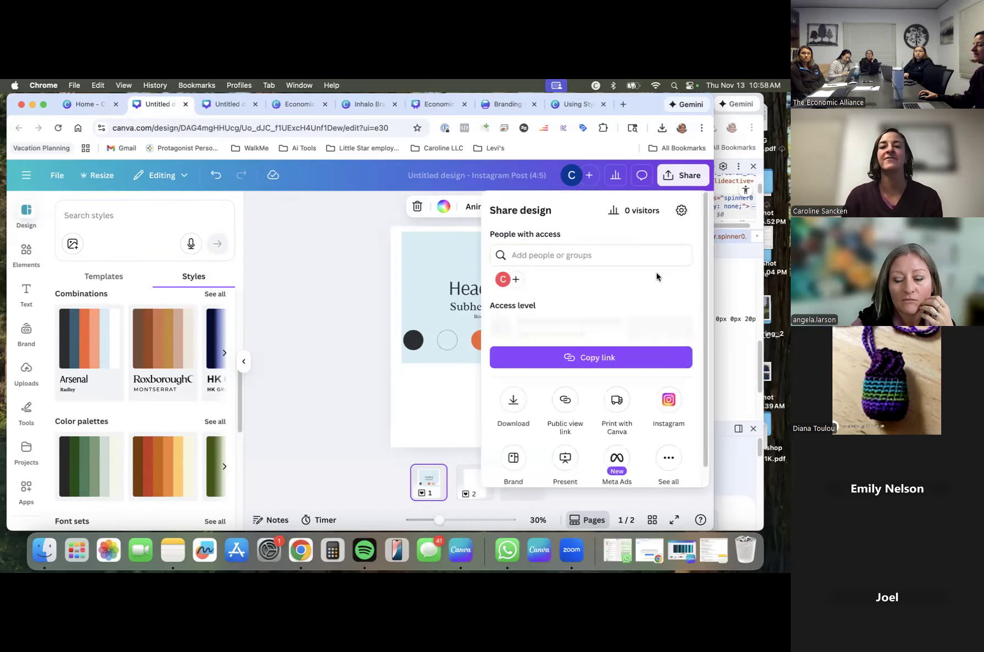
click(512, 403)
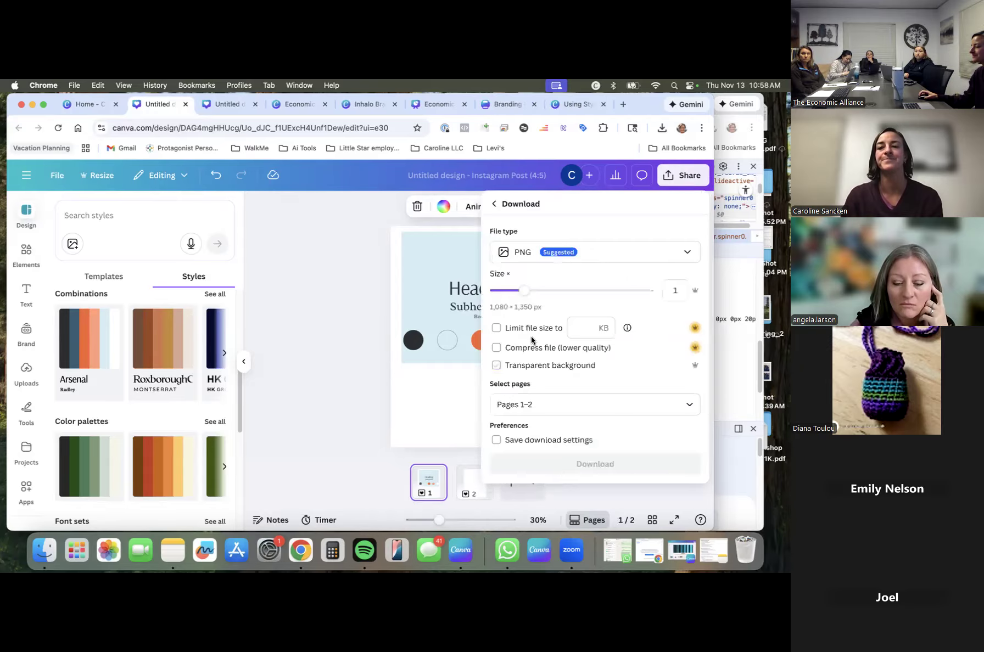
click(681, 256)
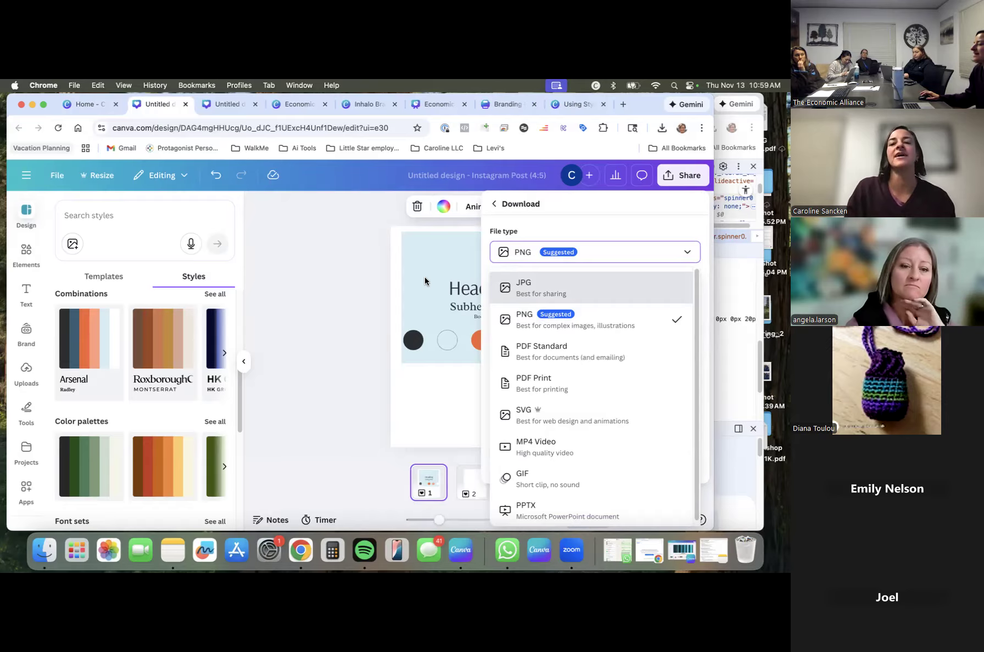
click(446, 281)
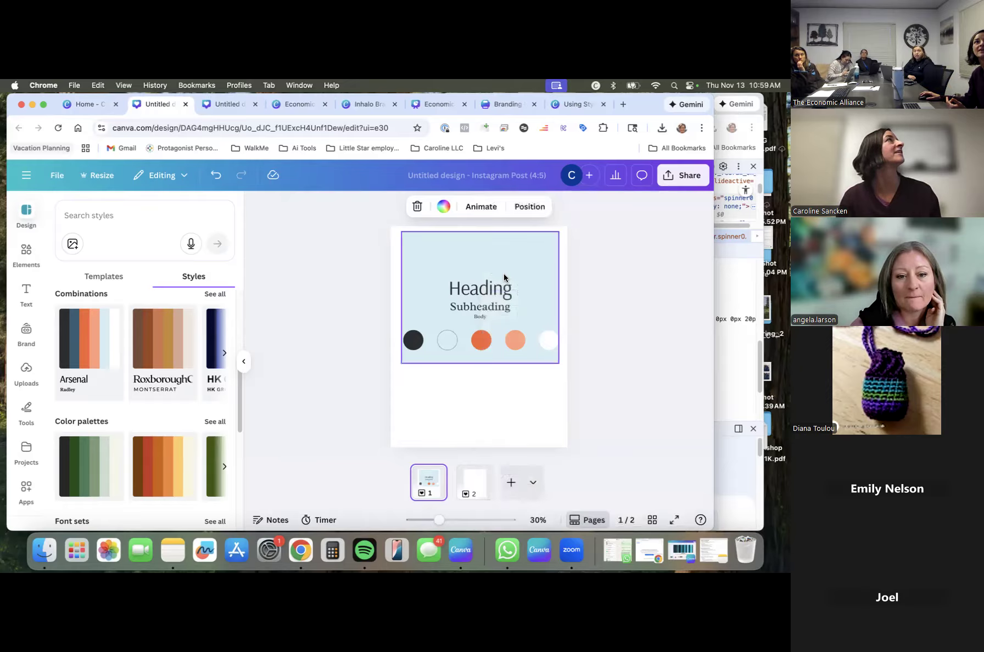
click(679, 179)
click(512, 404)
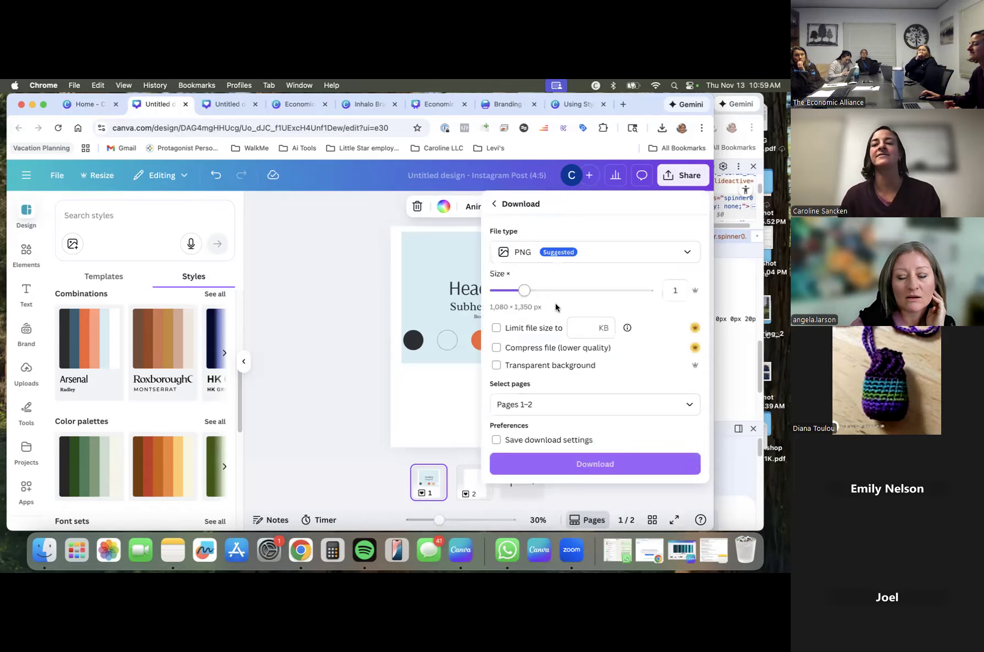
click(641, 255)
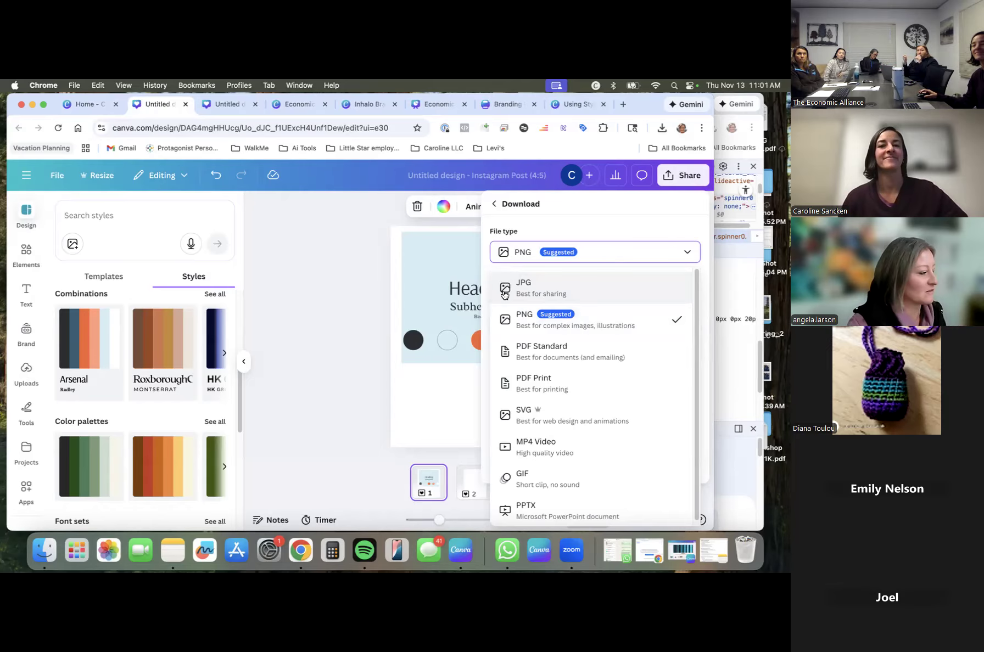
click(353, 333)
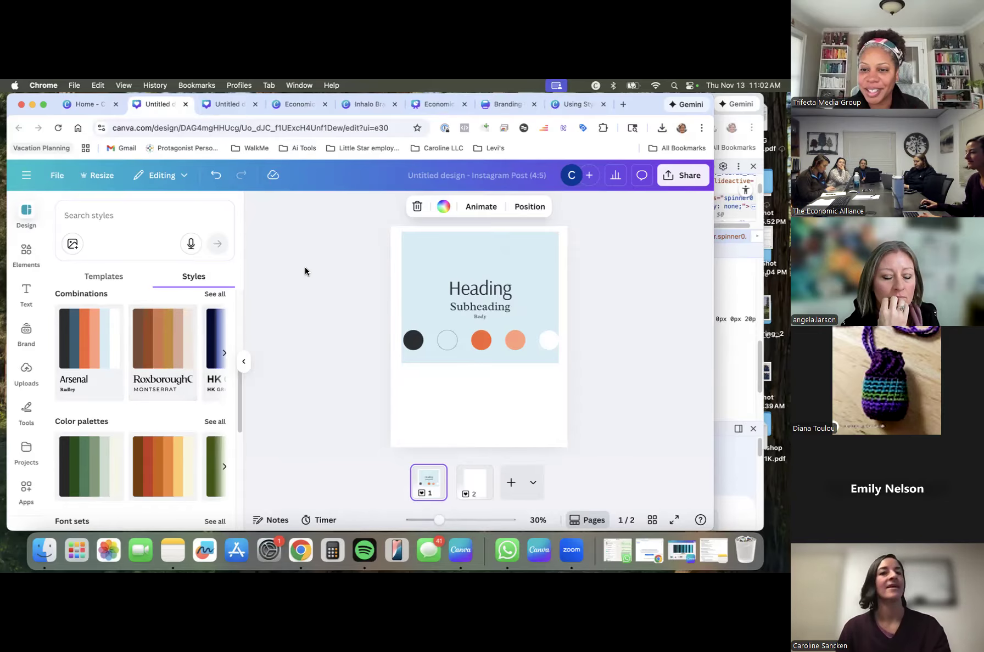
Switch to the Economic Alliance Brand Board design and view its logo sections.
click(379, 103)
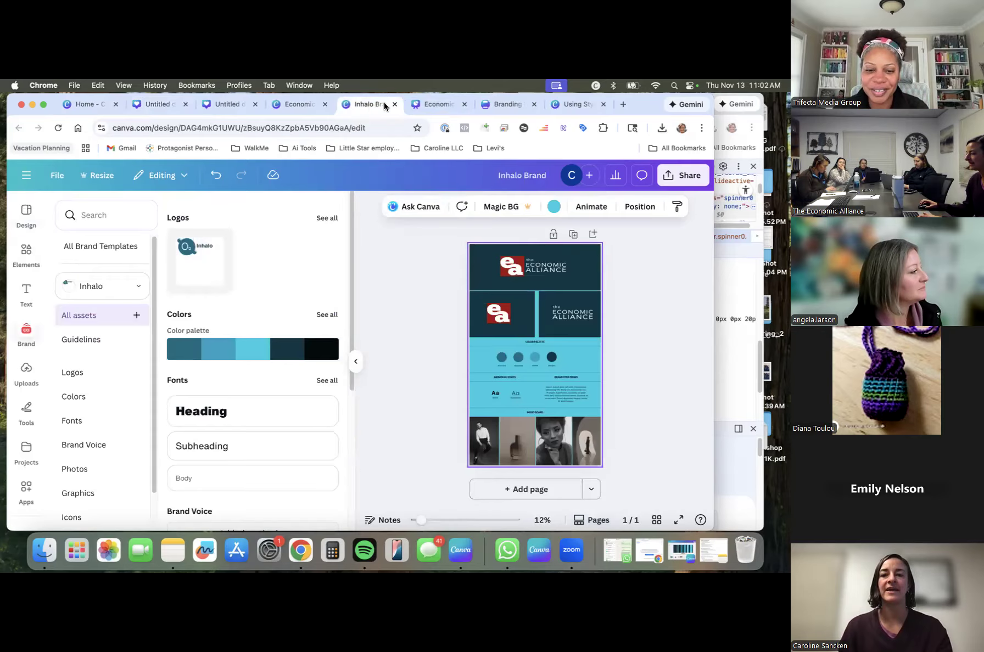
click(299, 104)
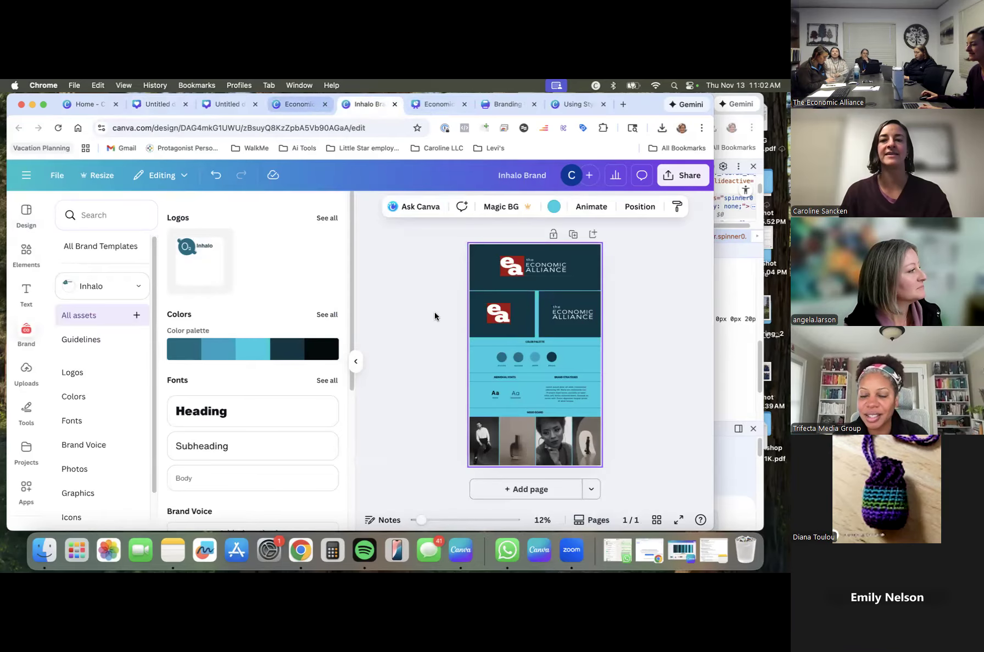
scroll(473, 330, down, 4)
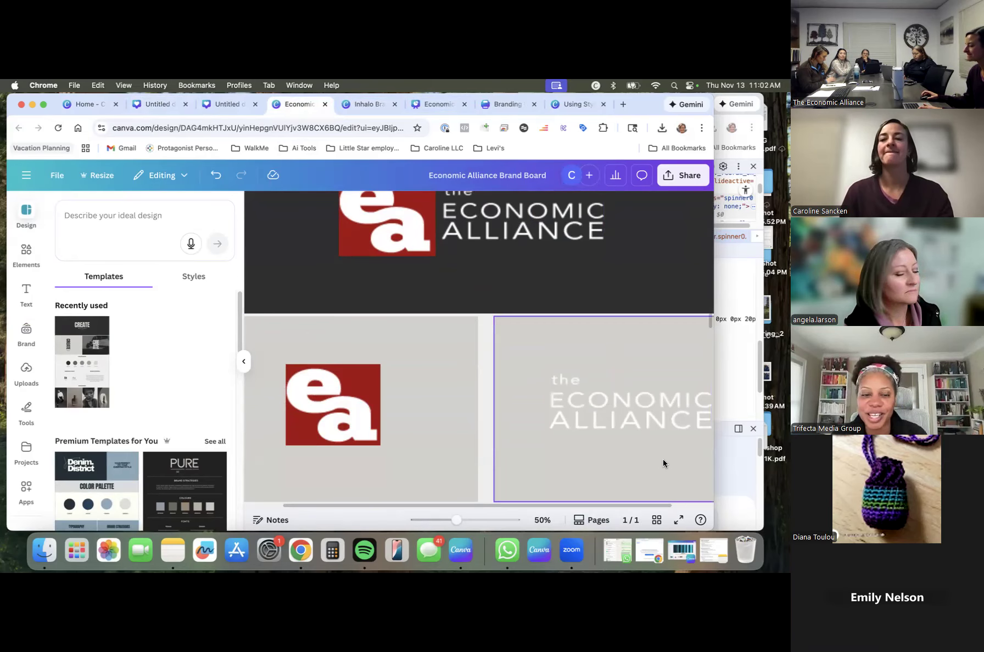
Narrow the browser window to expose the website inspector beside it, and bring the brand board's color palette and fonts into view.
drag(714, 527, 453, 531)
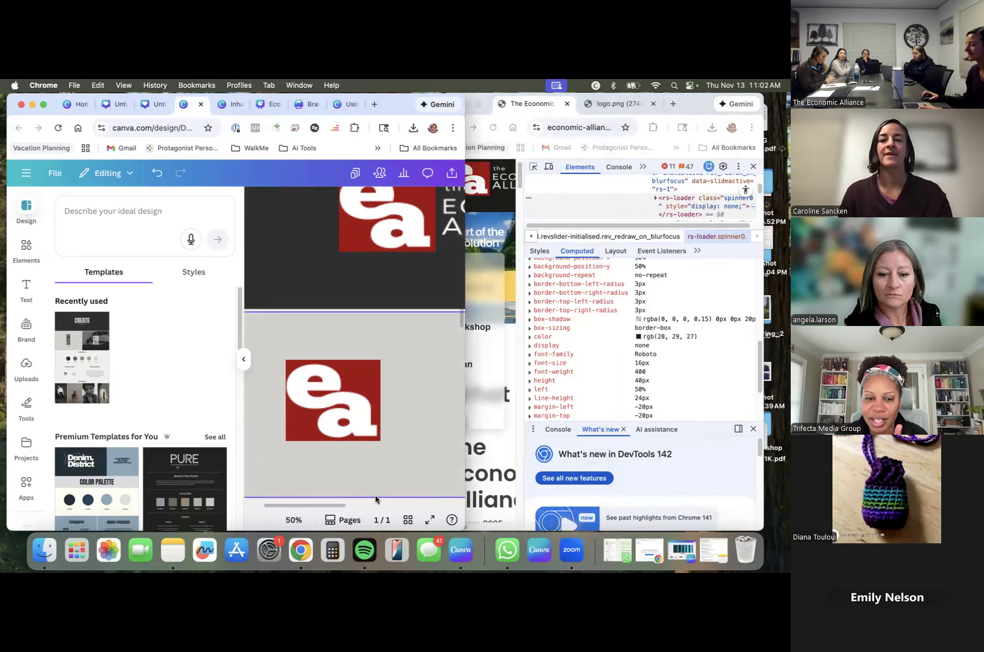
click(244, 361)
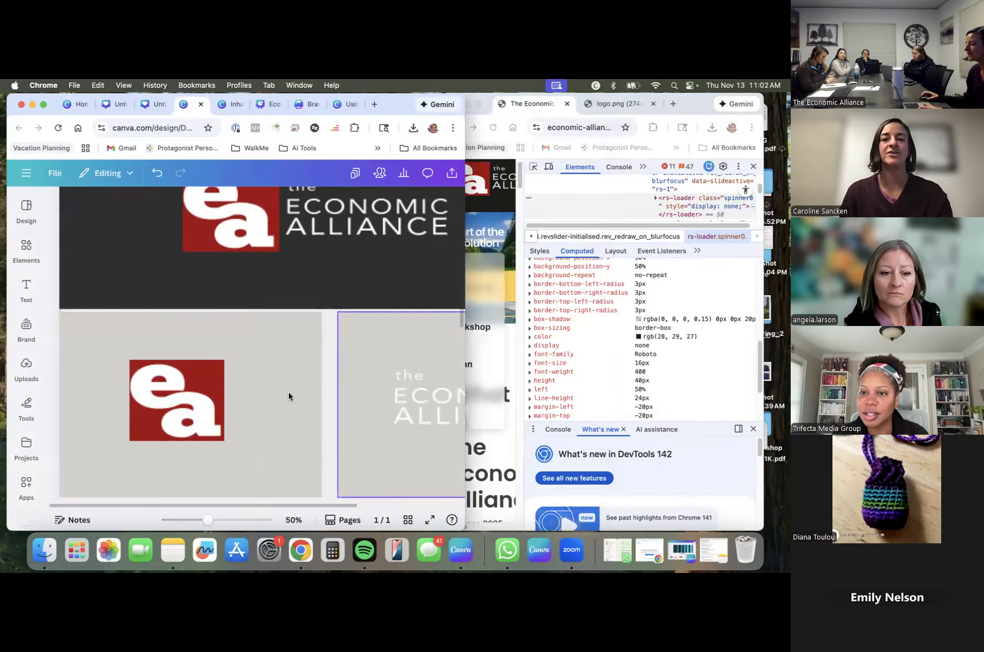
scroll(326, 368, down, 5)
scroll(313, 351, down, 2)
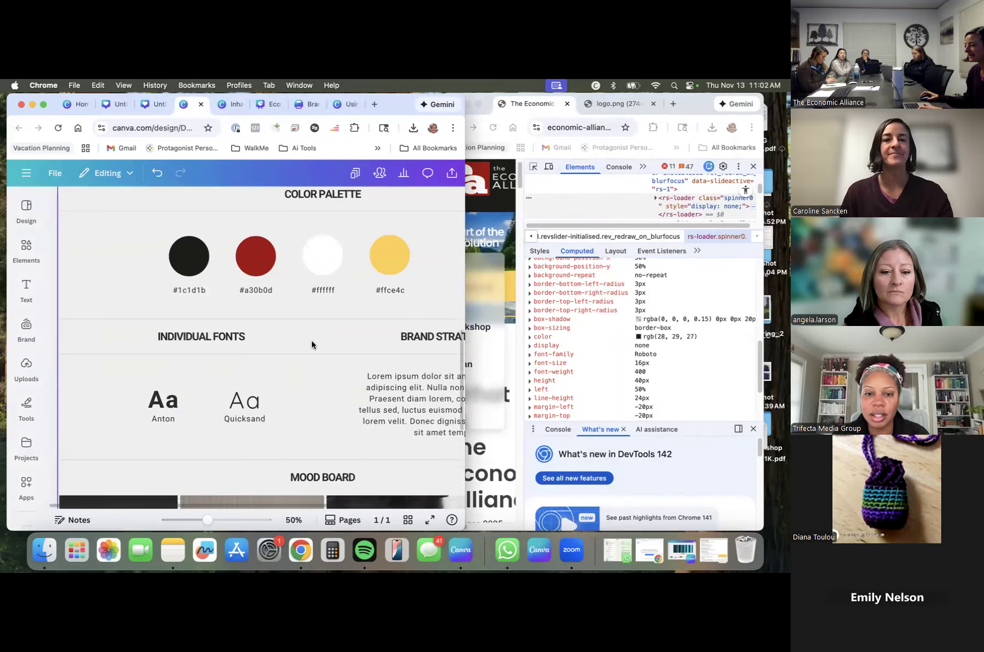
Close the developer inspector on the Economic Alliance website beside the brand board.
scroll(245, 343, down, 3)
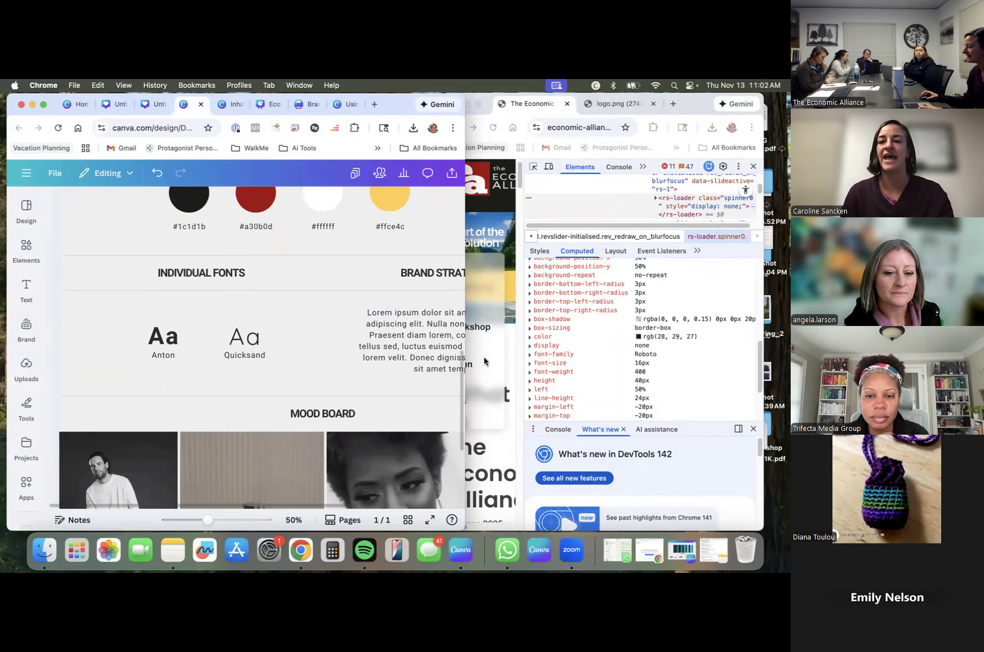
click(753, 167)
click(753, 167)
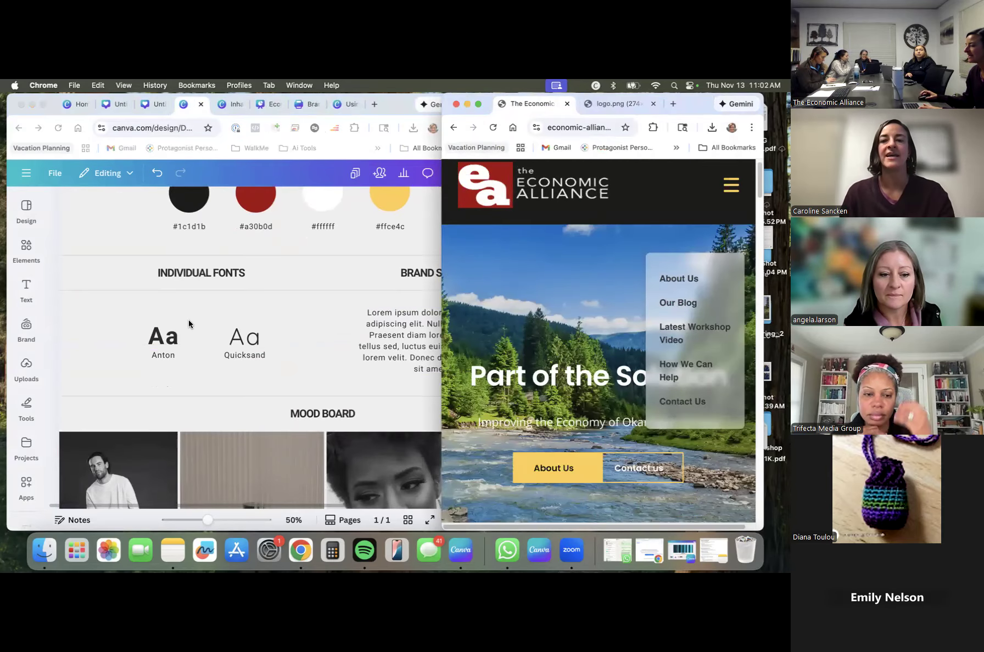
Set the font of the bold "Aa" sample and its "Anton" label under Individual Fonts to Anton.
click(171, 333)
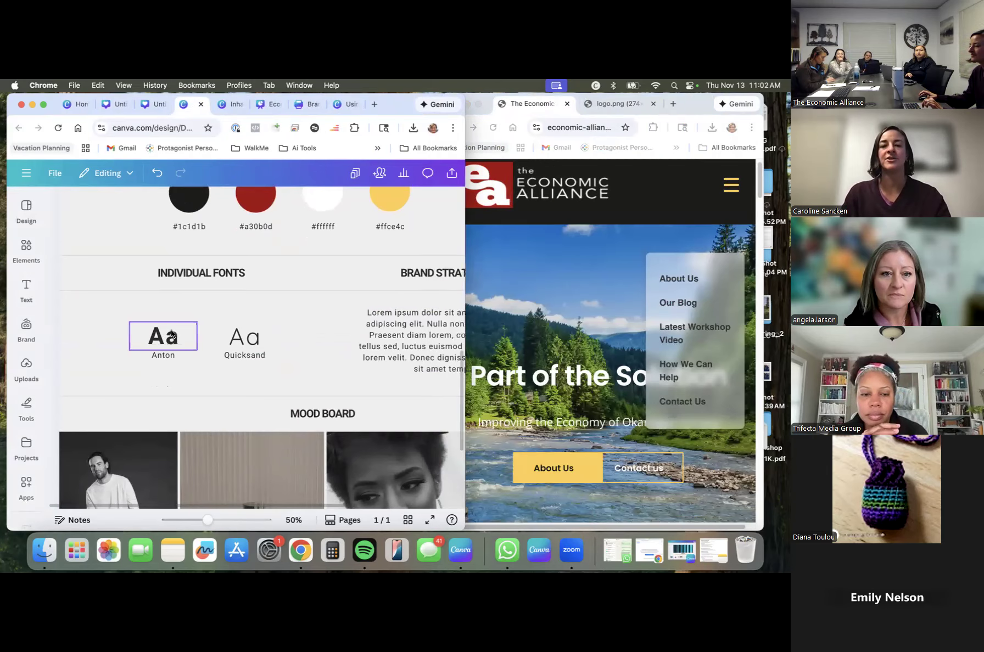
click(172, 333)
click(160, 355)
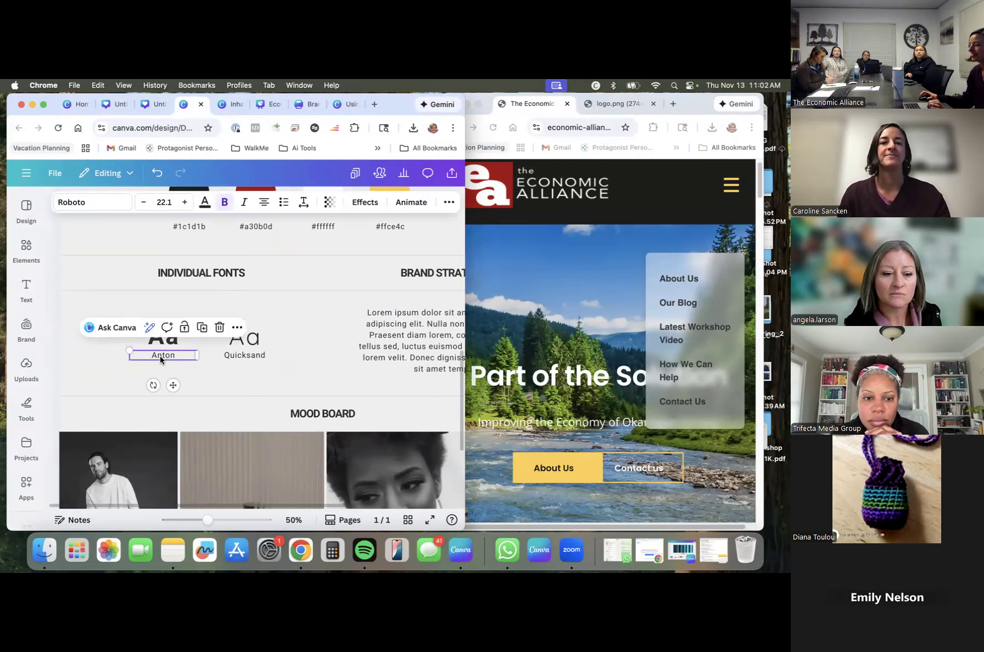
click(120, 376)
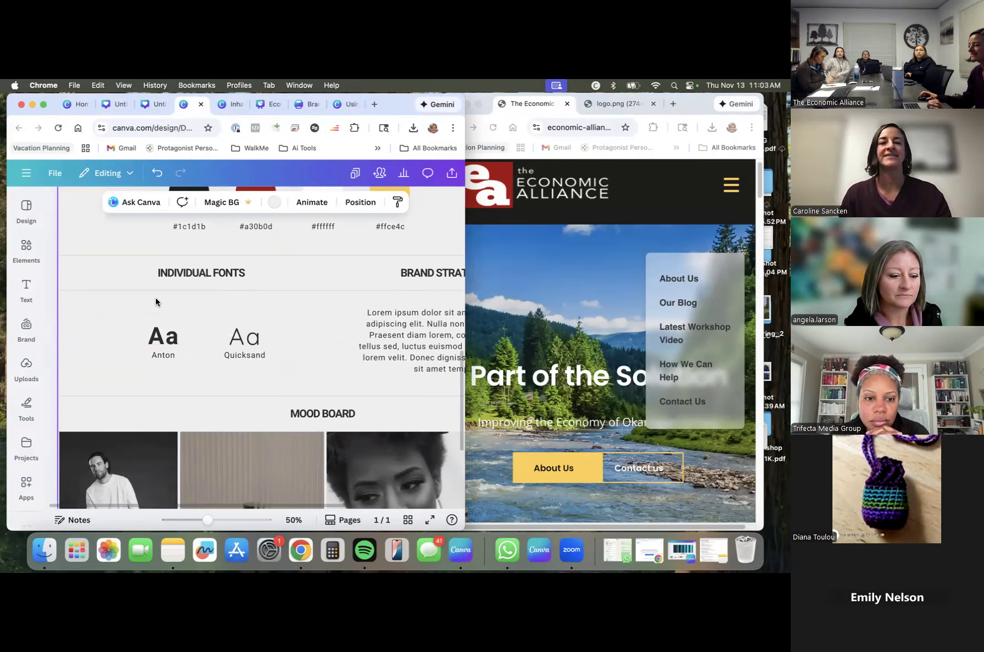
click(165, 342)
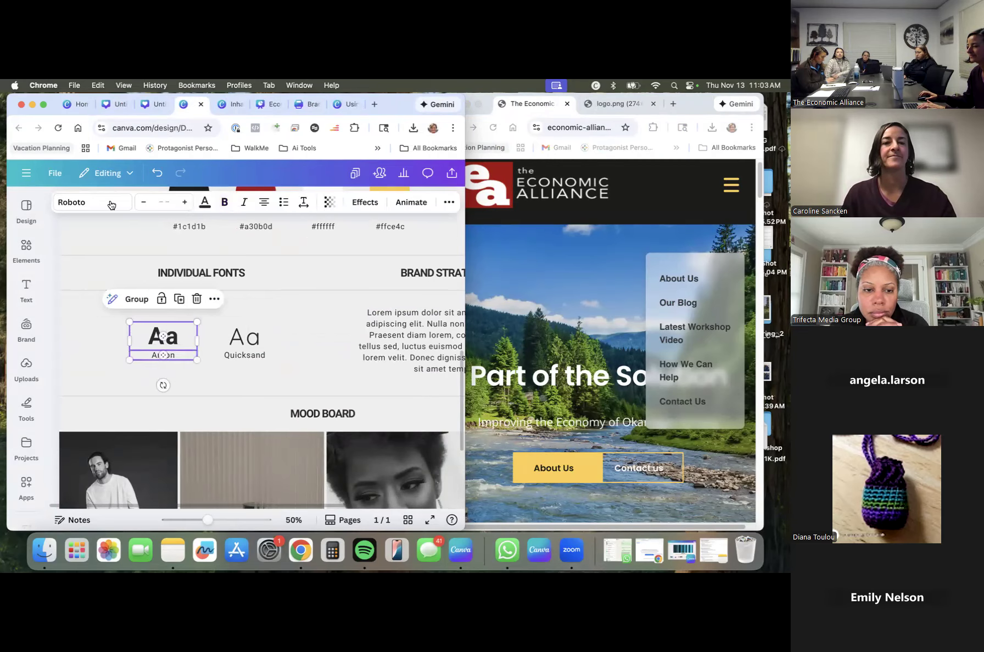
click(110, 202)
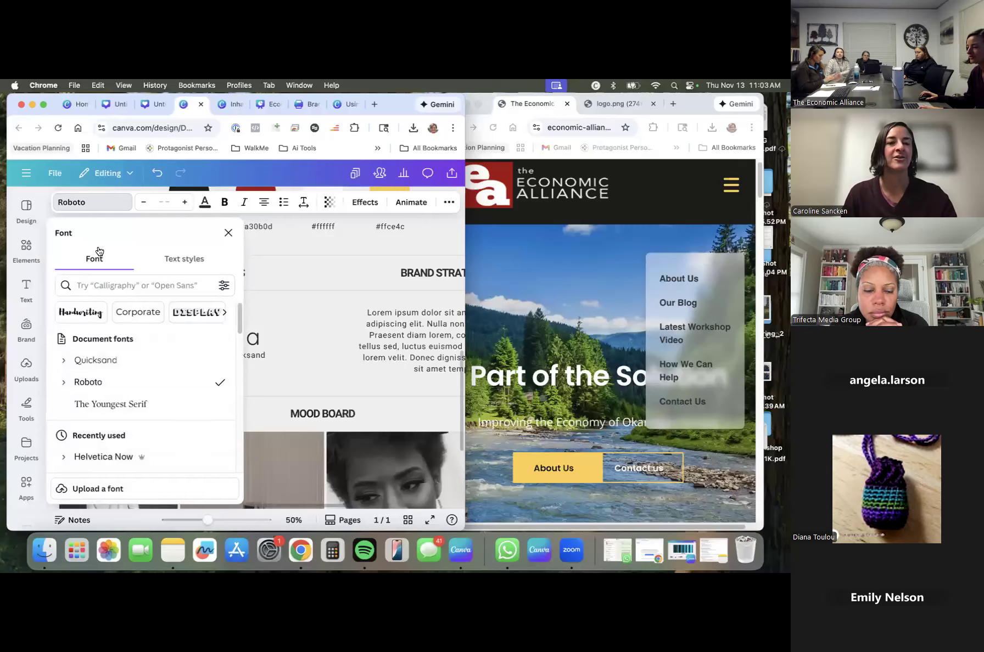
scroll(137, 385, down, 2)
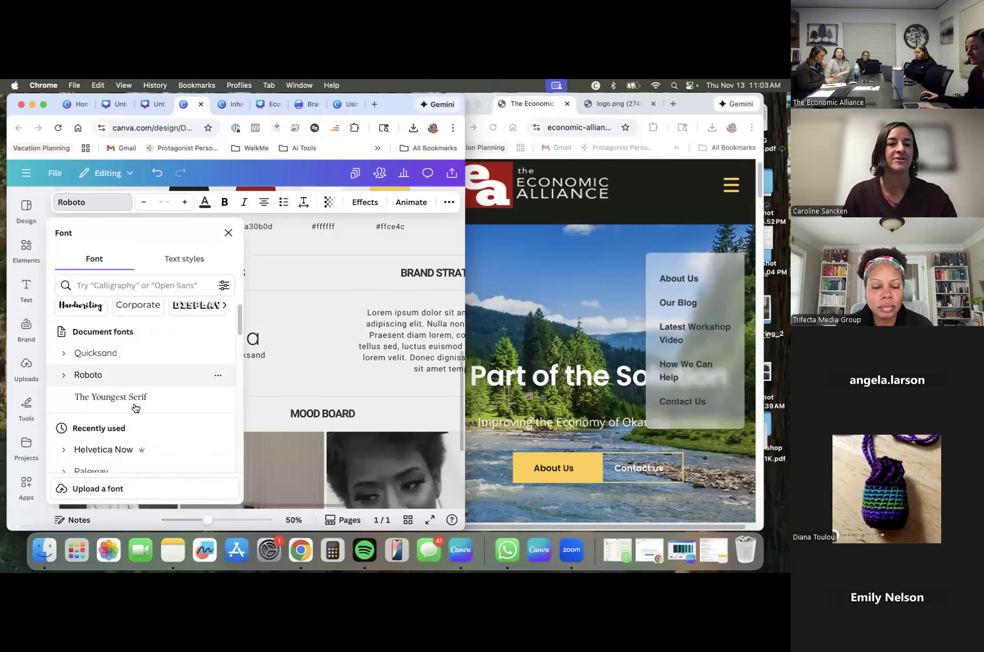
scroll(120, 432, down, 6)
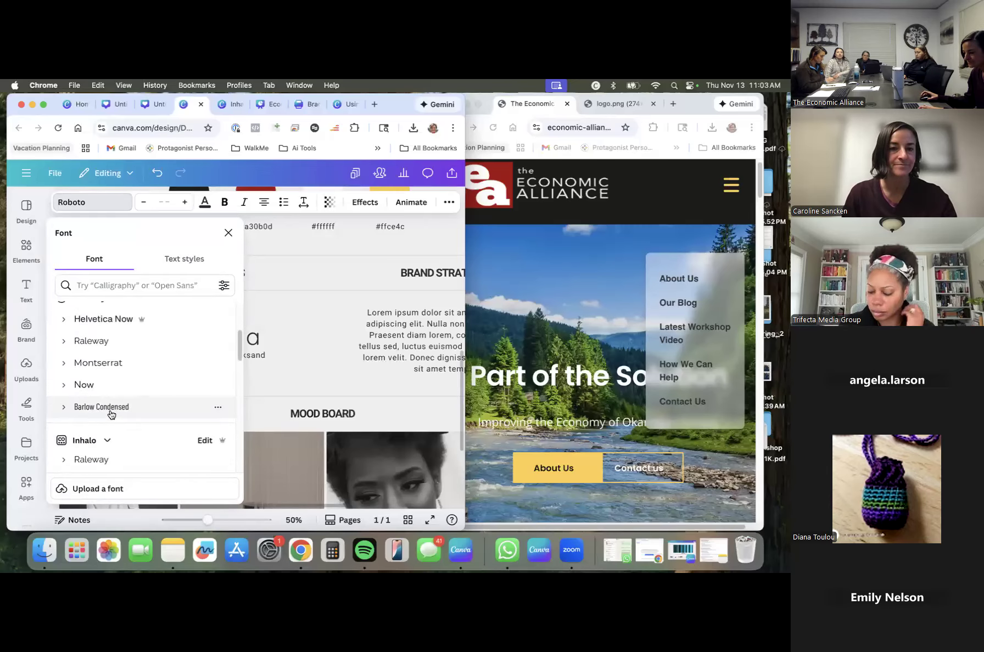
scroll(110, 410, down, 10)
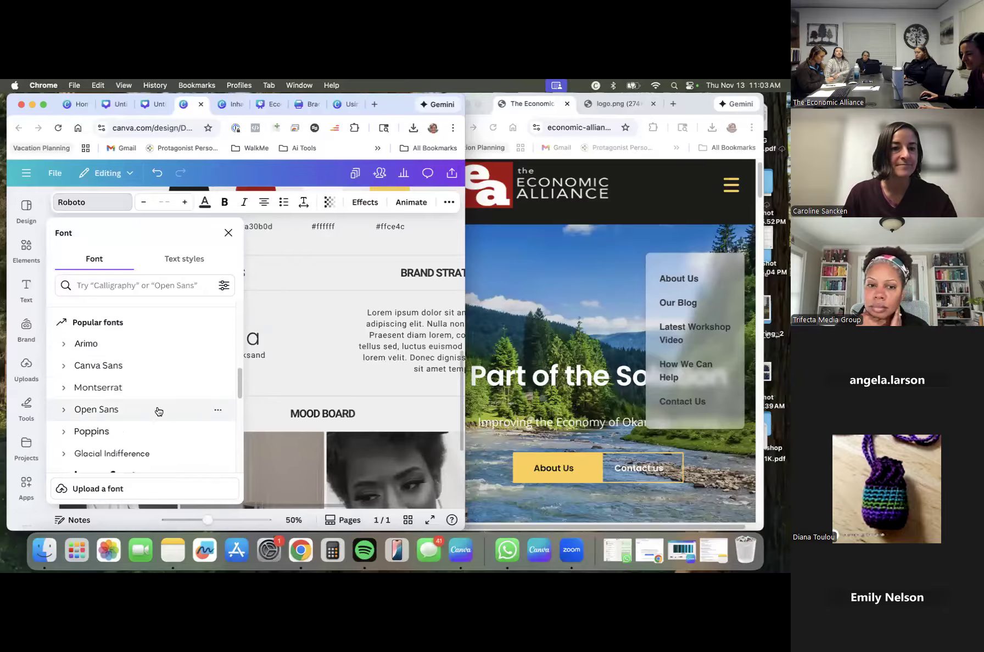
click(117, 282)
text(anton)
click(101, 337)
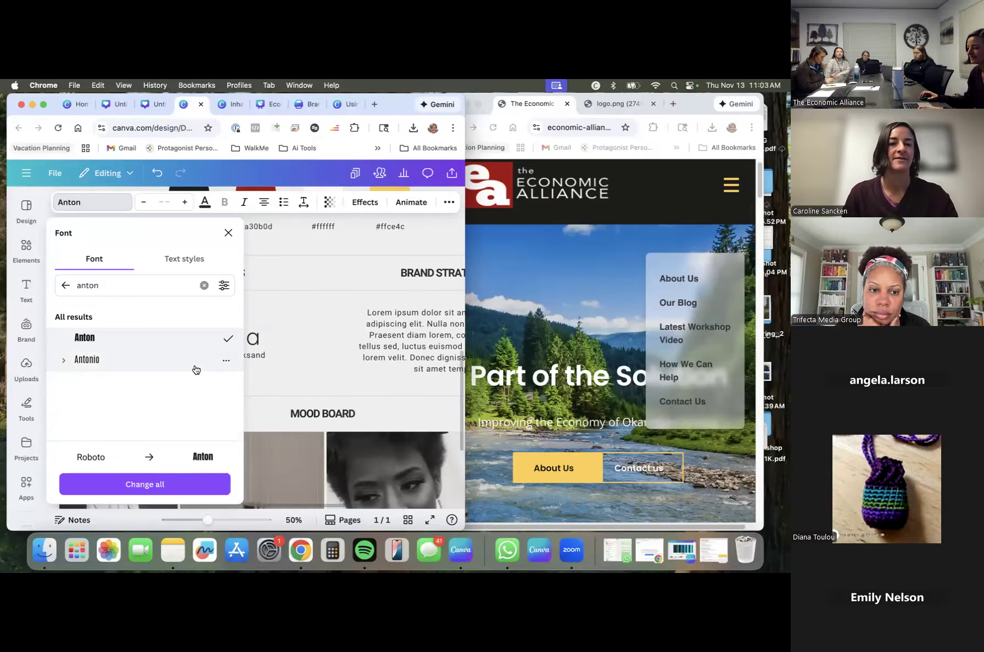
click(227, 233)
click(111, 358)
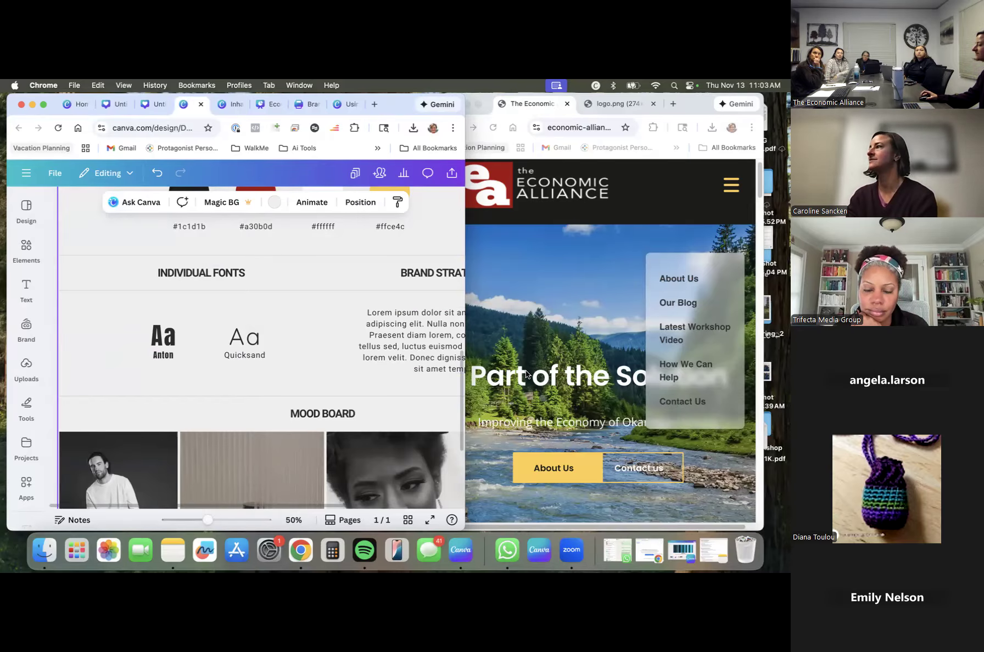
Inspect the Economic Alliance website's hero section and filter its computed styles by "font".
click(545, 326)
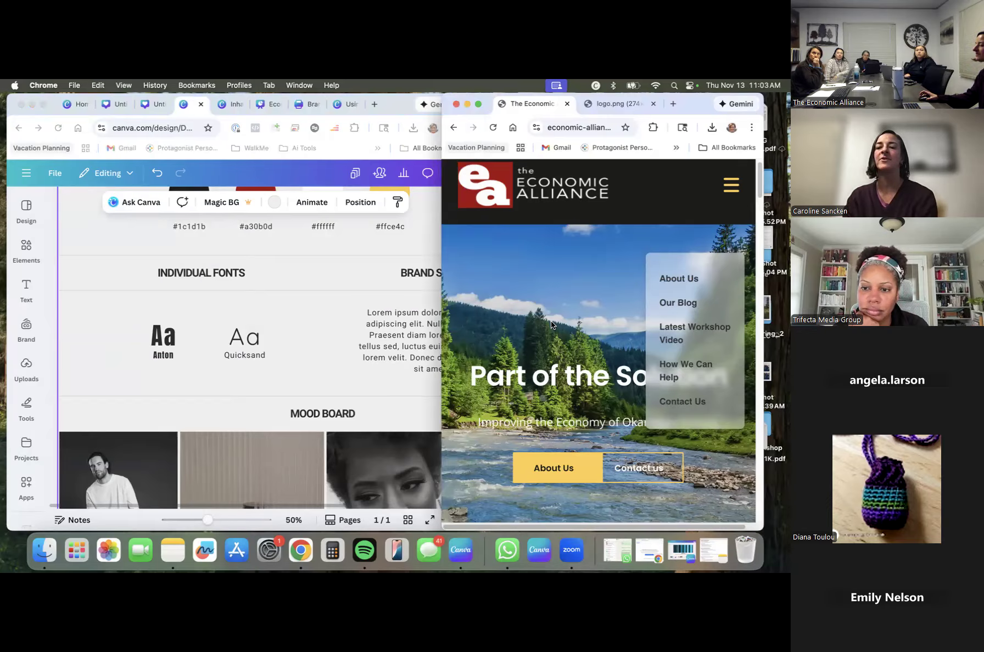
right_click(551, 322)
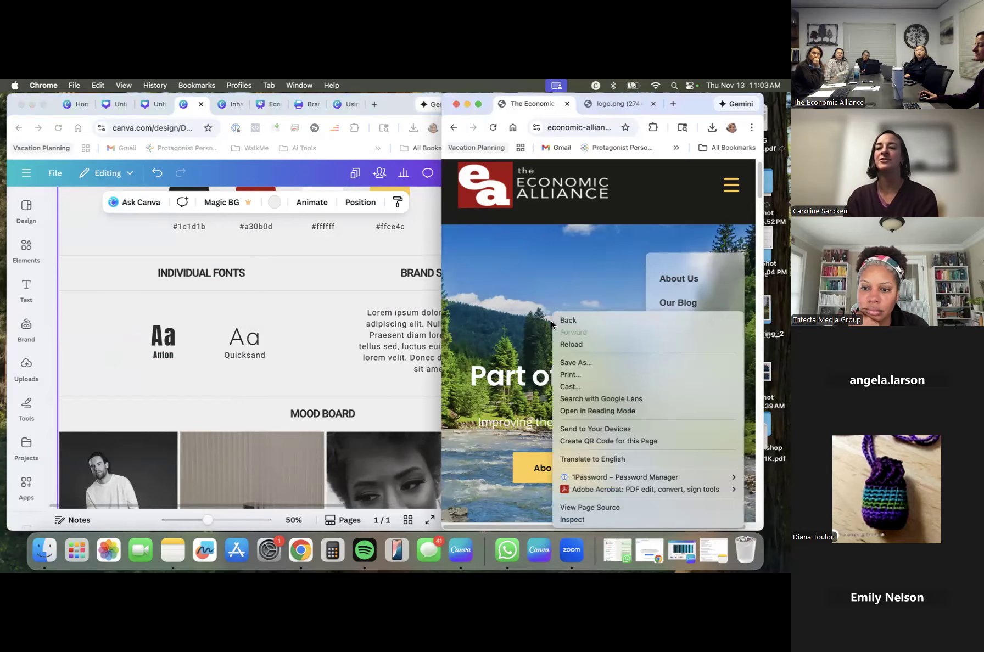
click(599, 521)
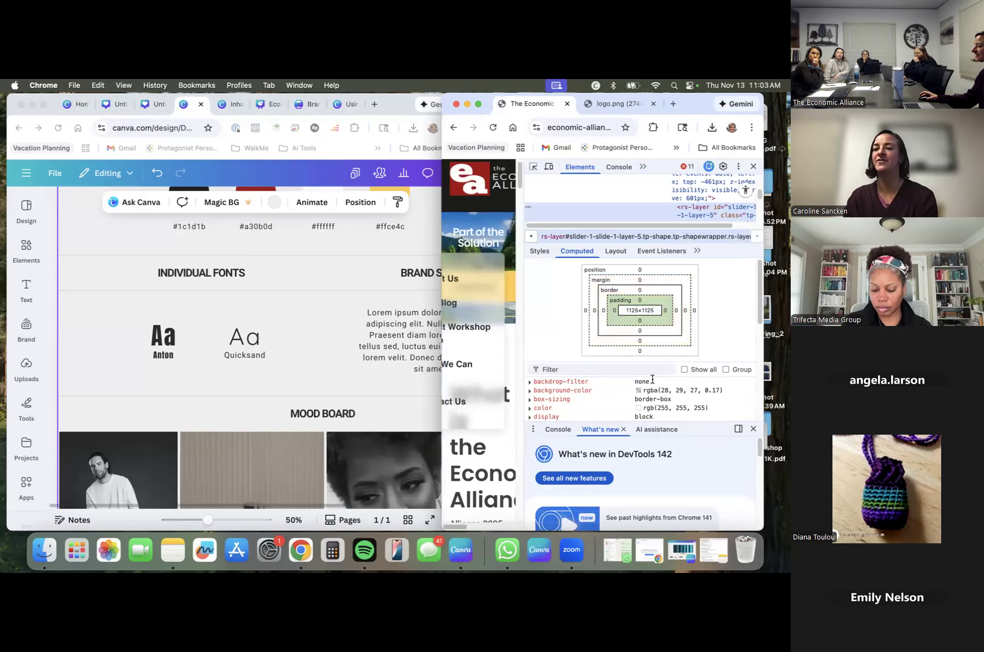
scroll(614, 373, down, 1)
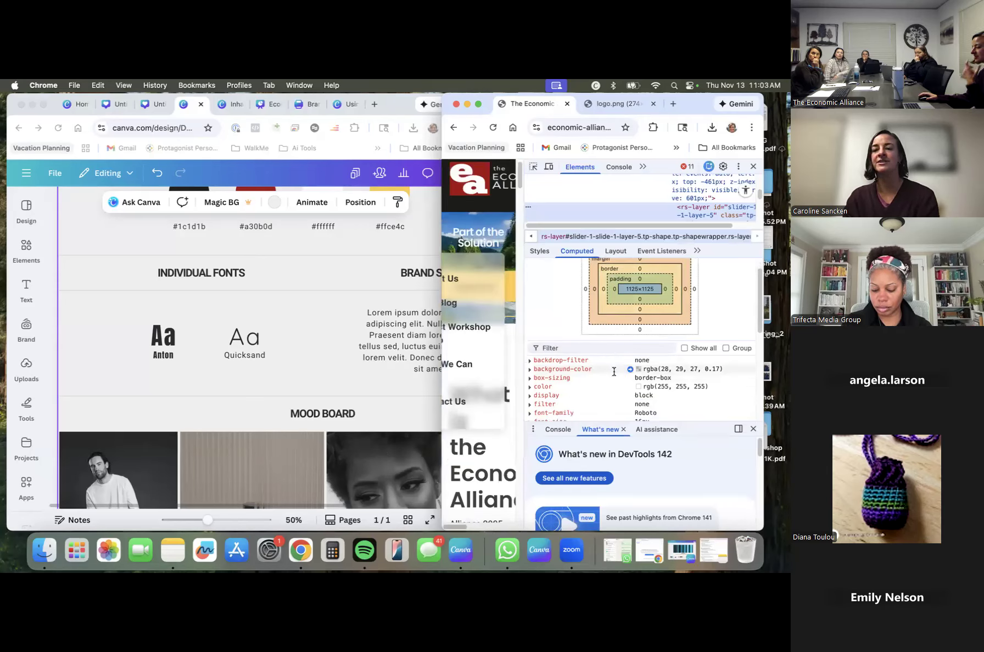
scroll(601, 361, down, 1)
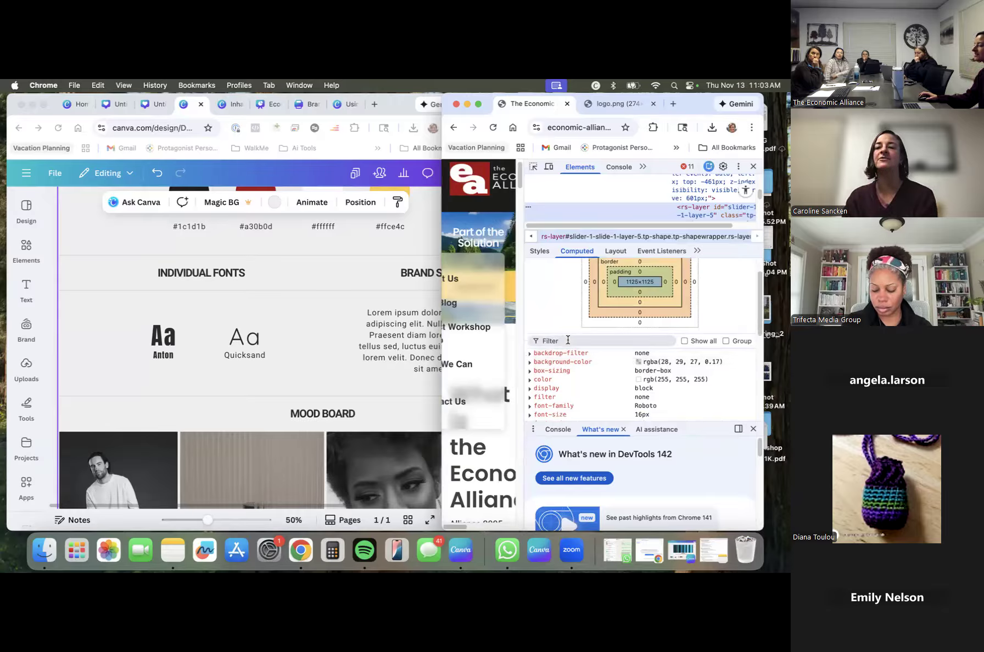
click(568, 340)
text(font)
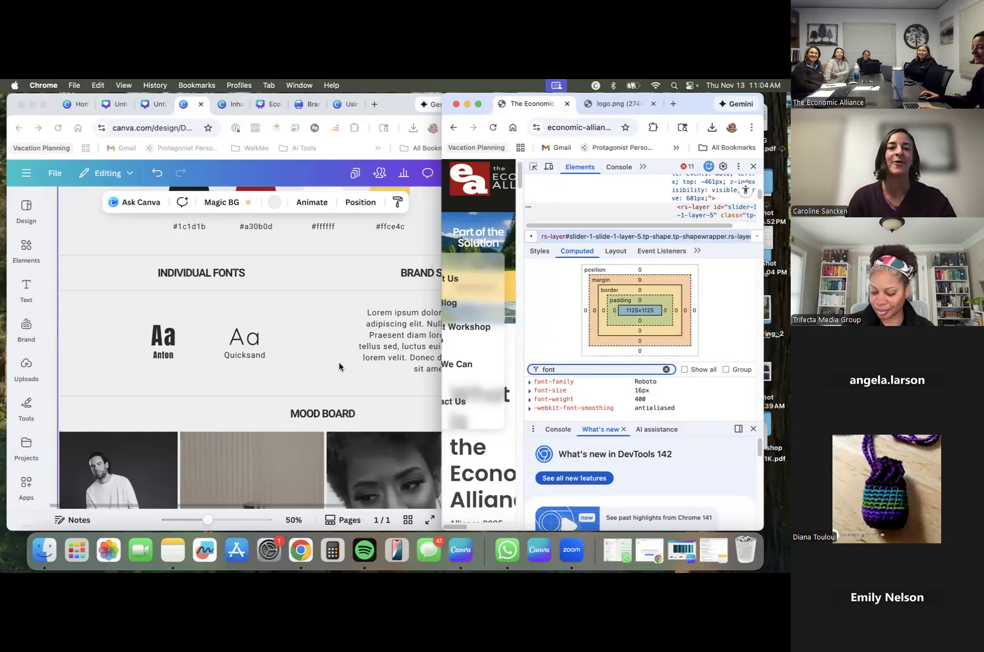
Set the bold "Aa" sample on the brand board to Roboto Condensed Bold and replace Anton with Roboto Condensed across the design.
click(294, 363)
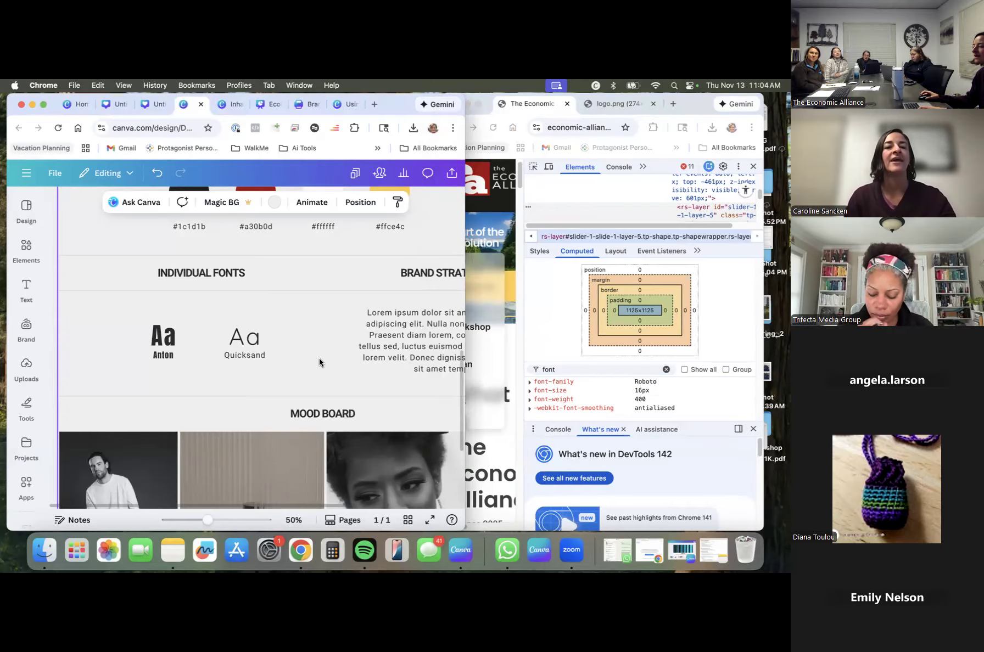
click(175, 340)
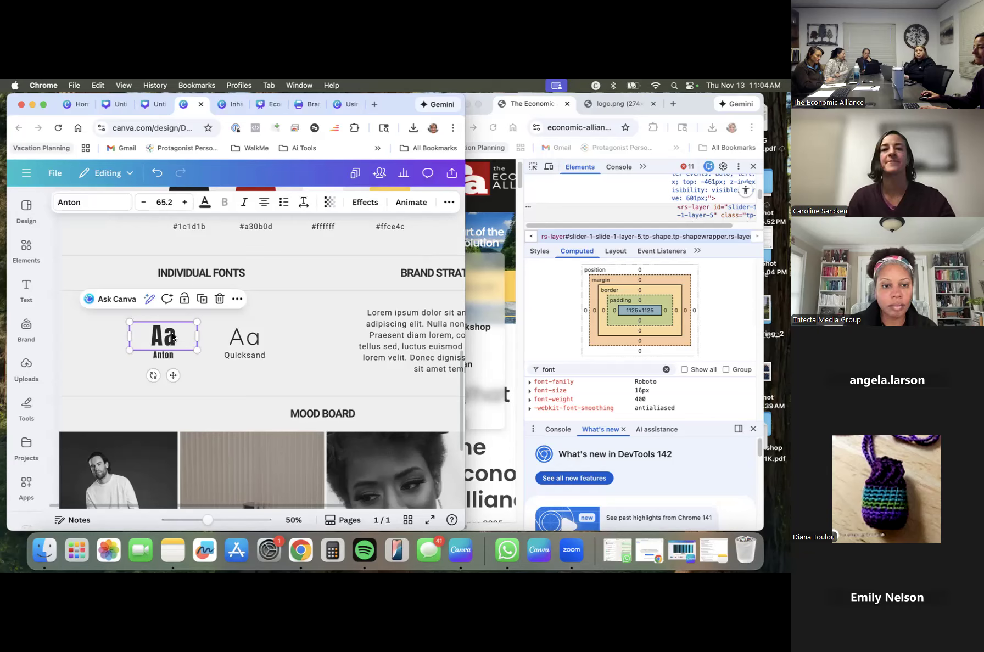
click(89, 204)
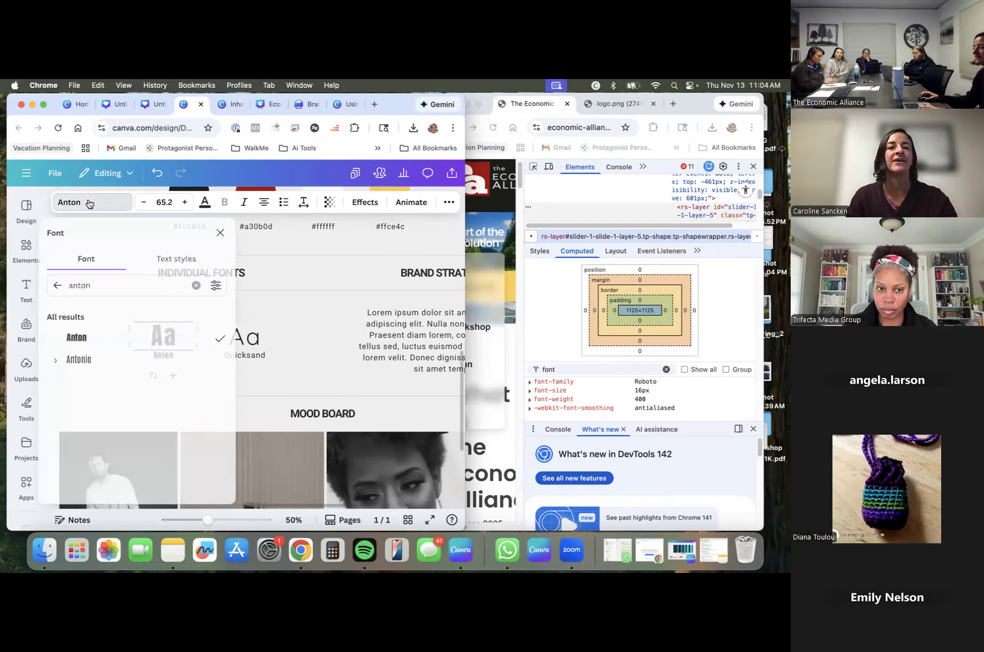
click(110, 286)
key(super+a)
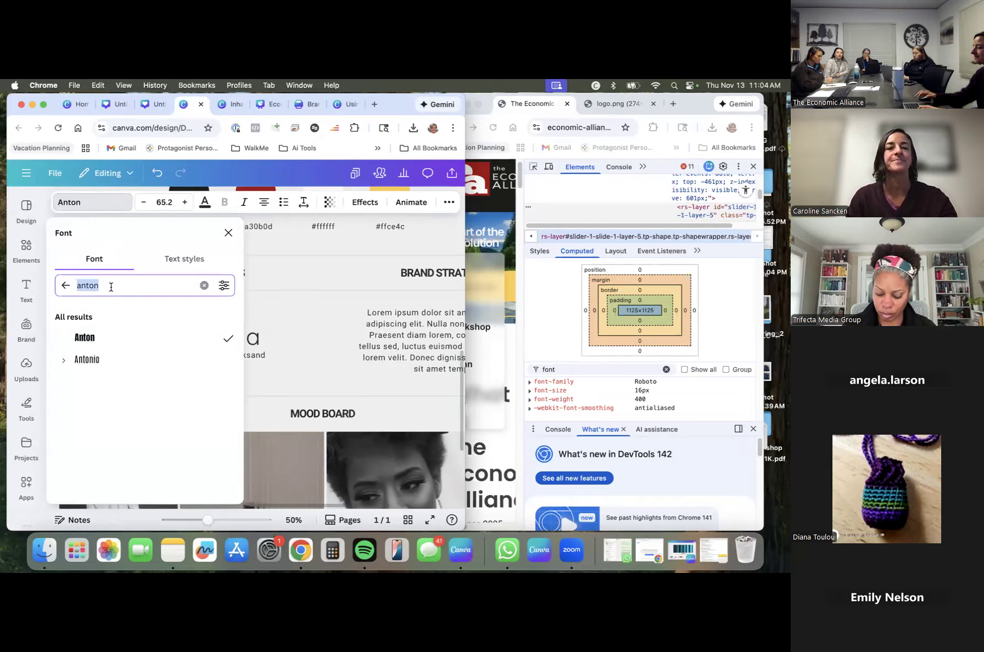
key(BackSpace)
text(roboto)
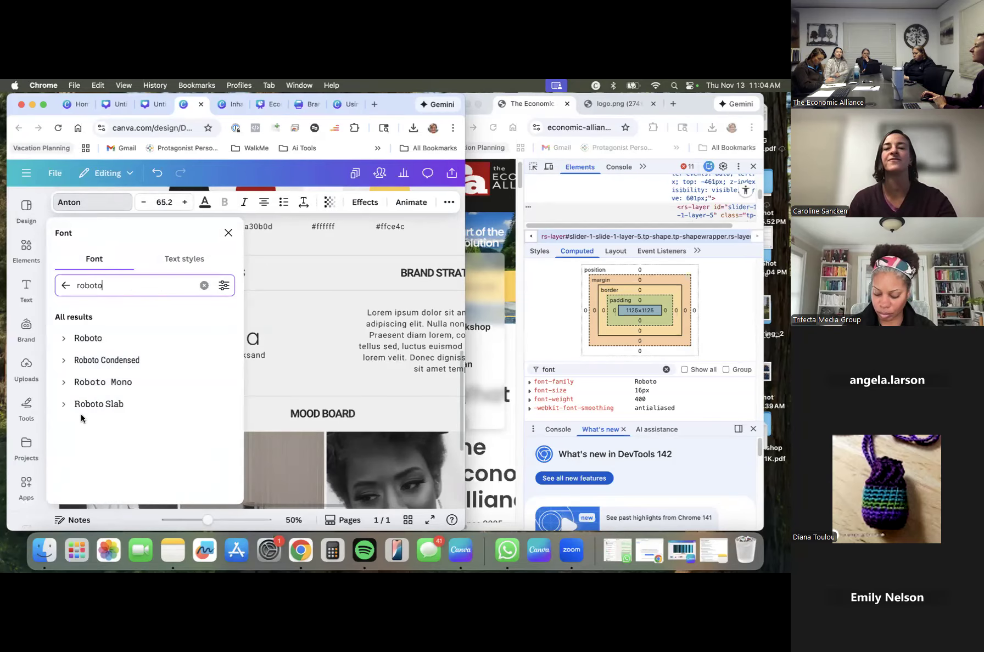
click(65, 364)
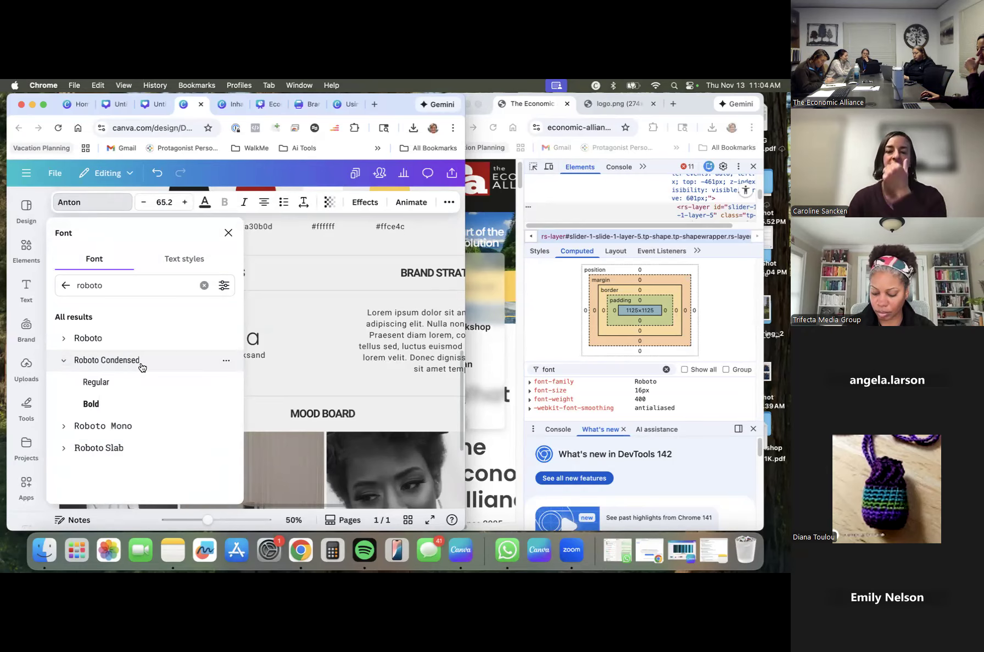
click(119, 405)
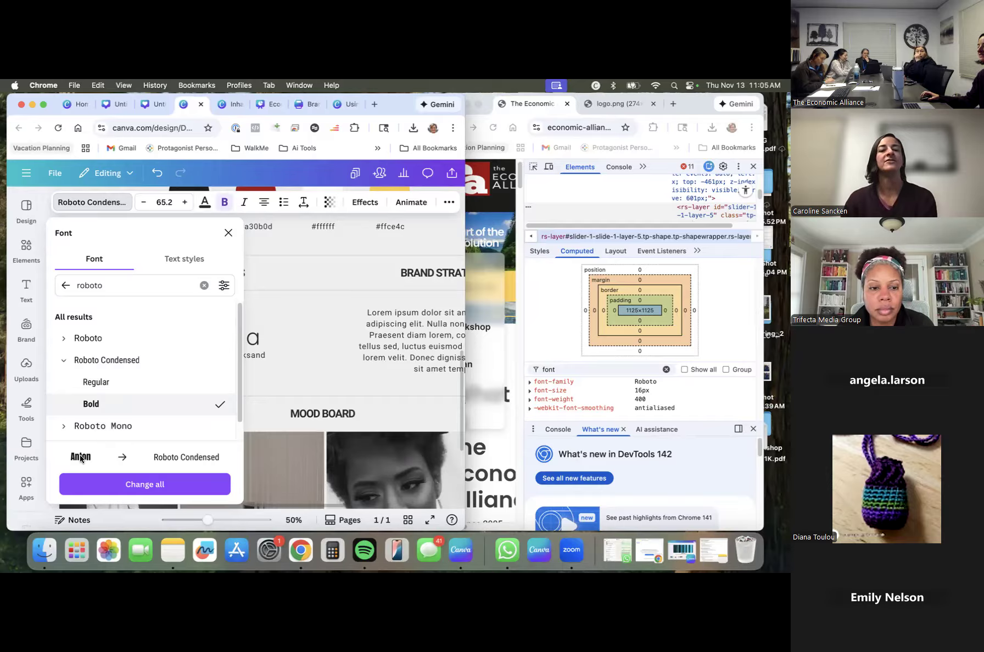
click(148, 485)
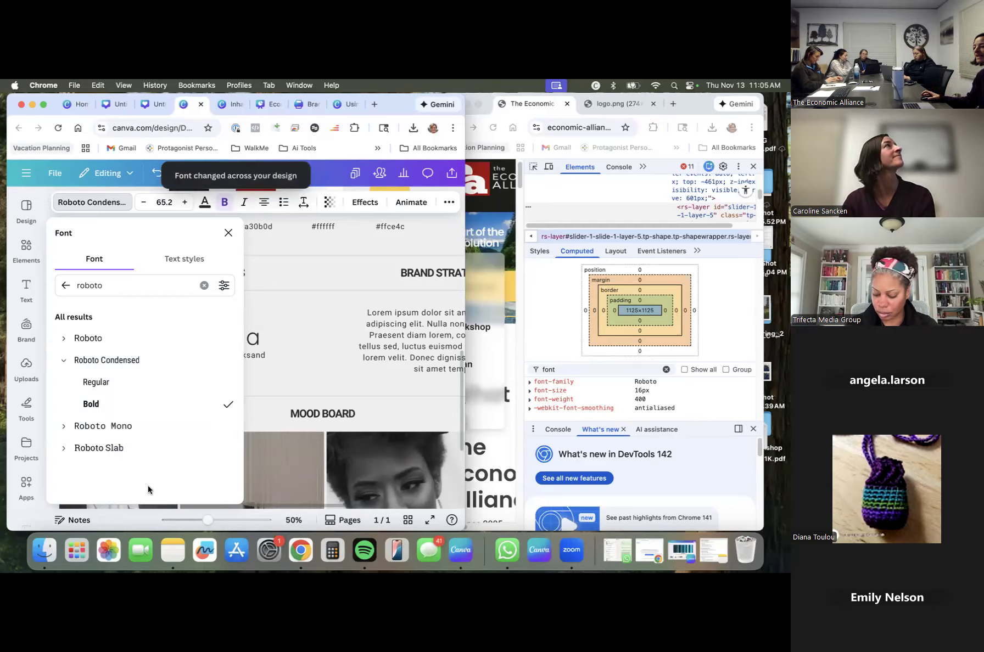
click(326, 343)
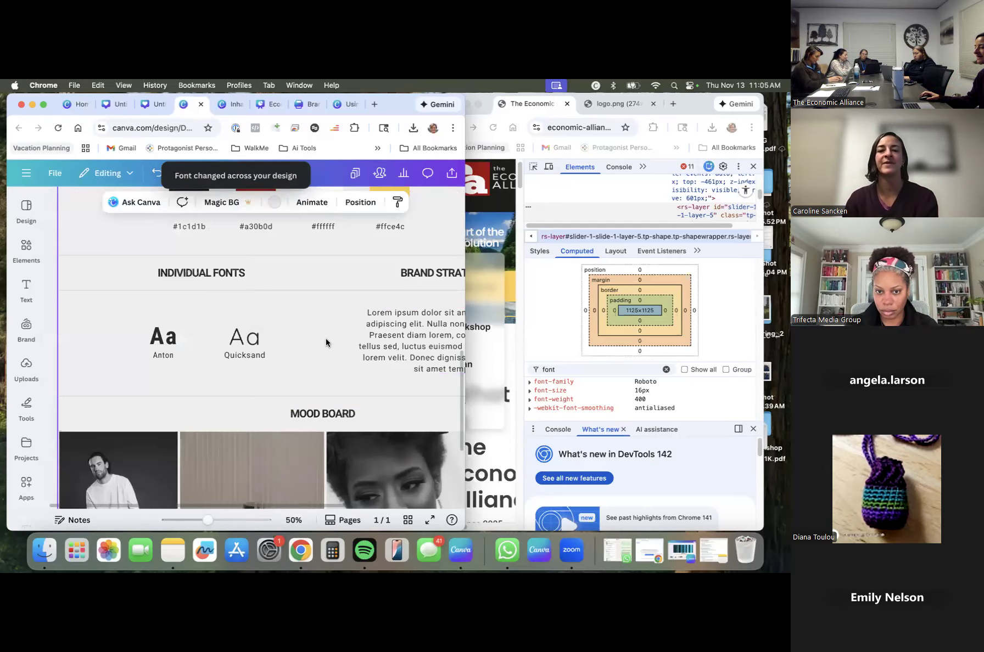
Replace the "Anton" label under the bold "Aa" sample with "Roboto Condensed".
click(162, 337)
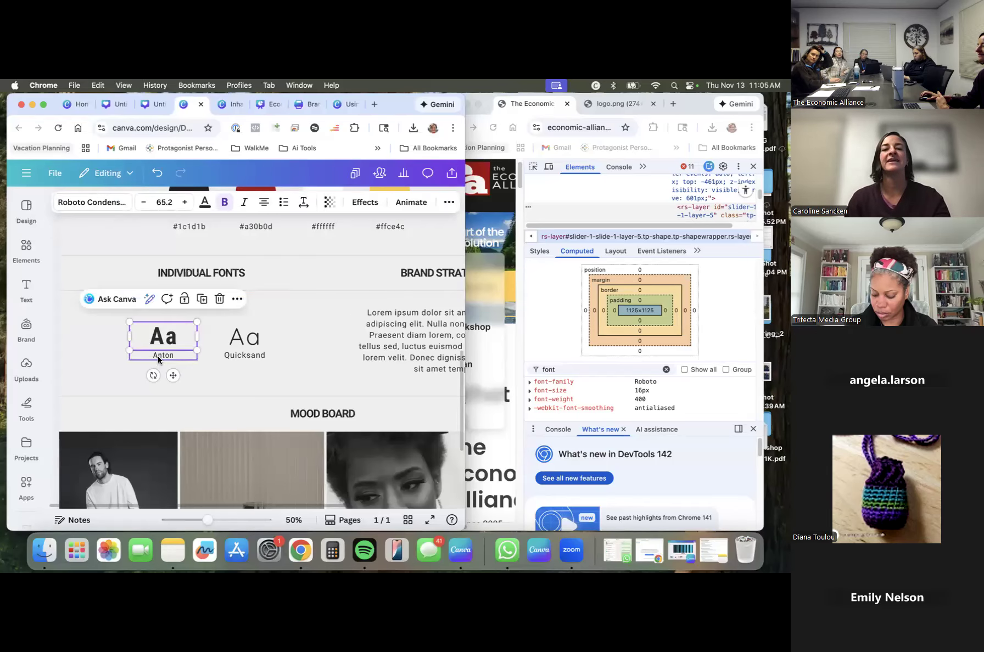
click(157, 355)
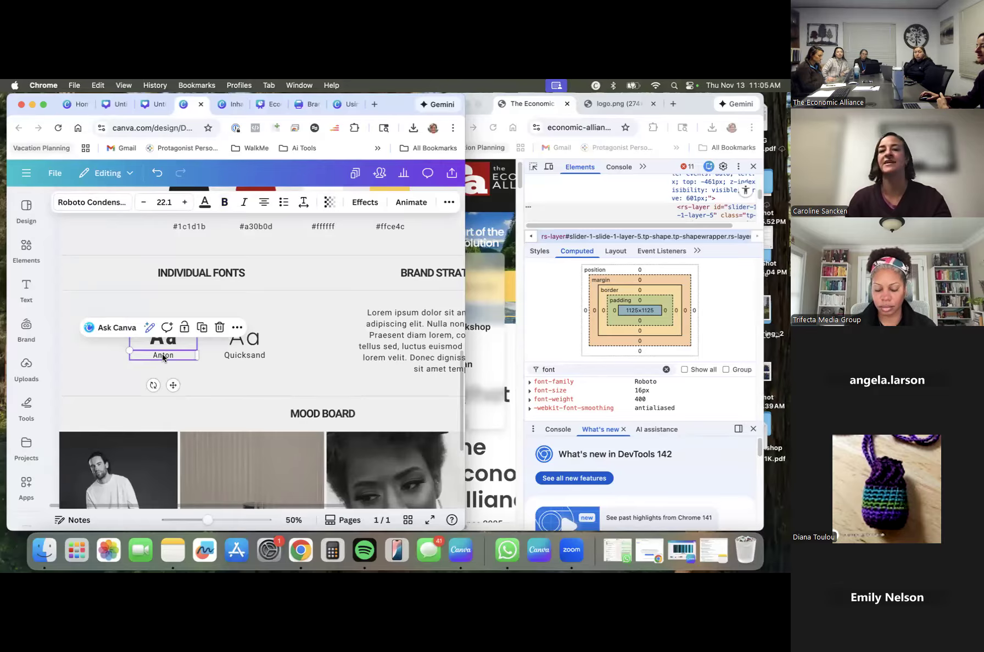
click(162, 353)
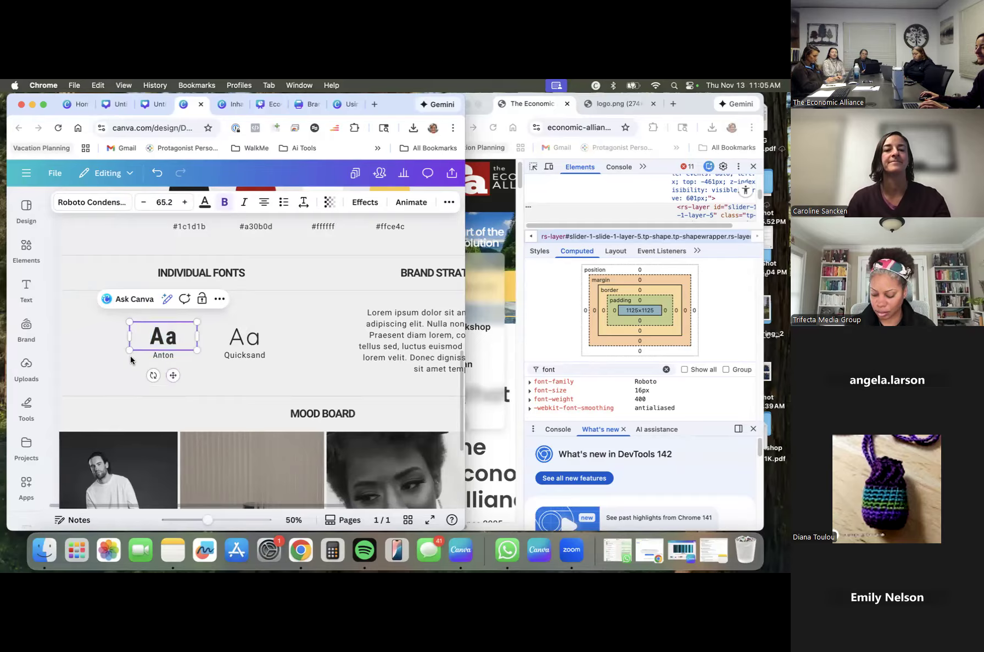
click(200, 358)
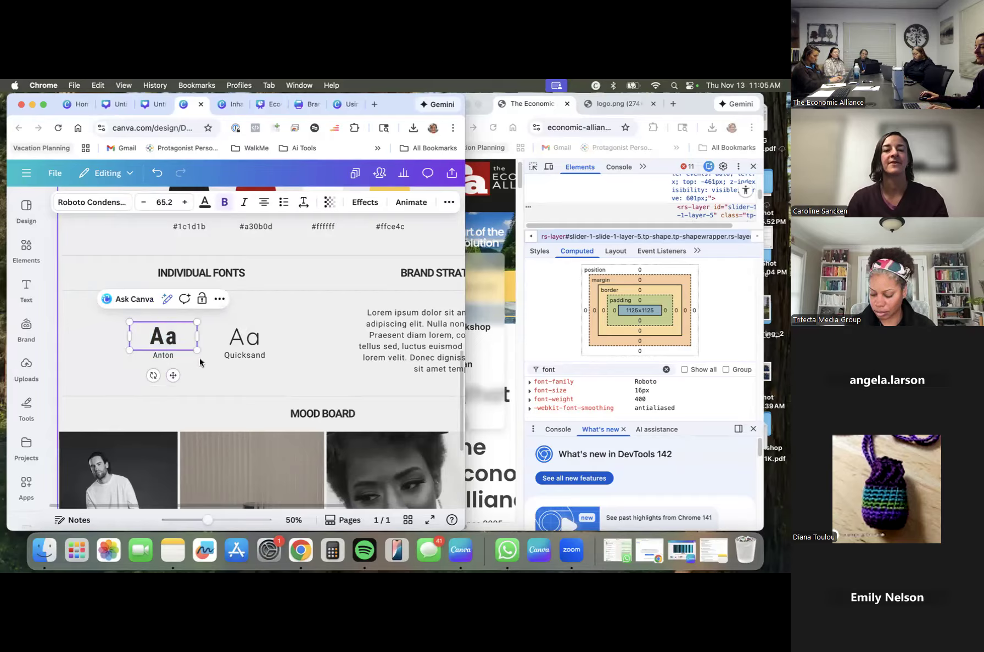
click(165, 358)
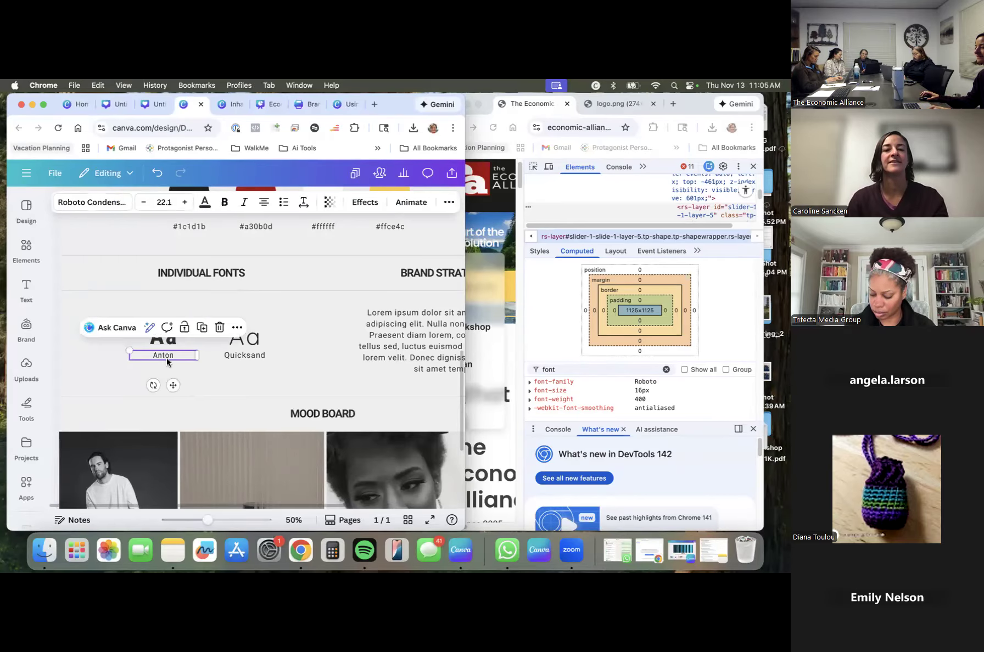
click(167, 358)
text(Roboto Condensed)
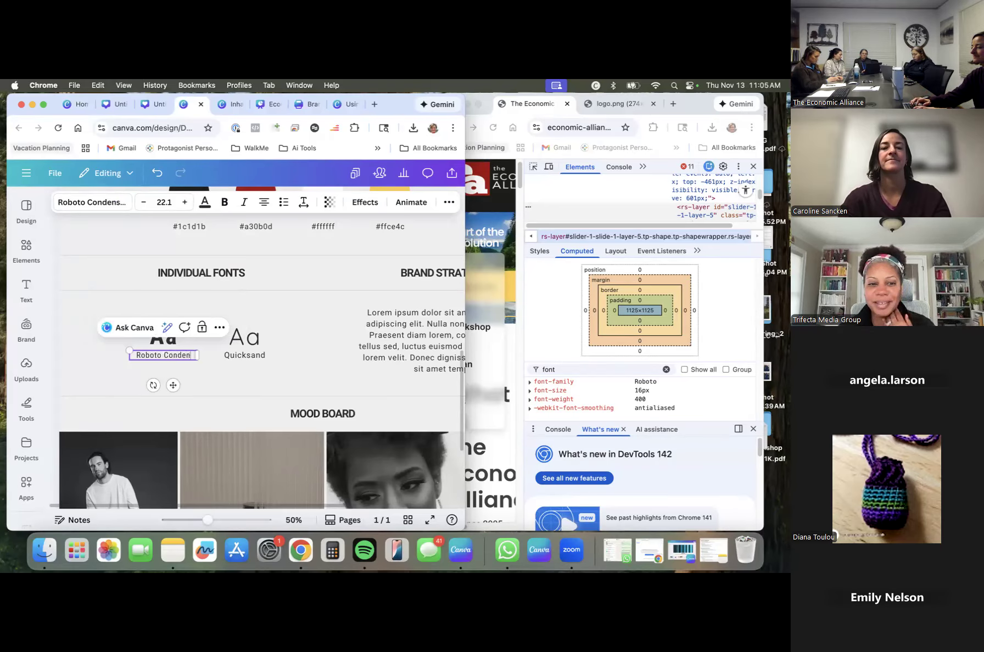
click(99, 361)
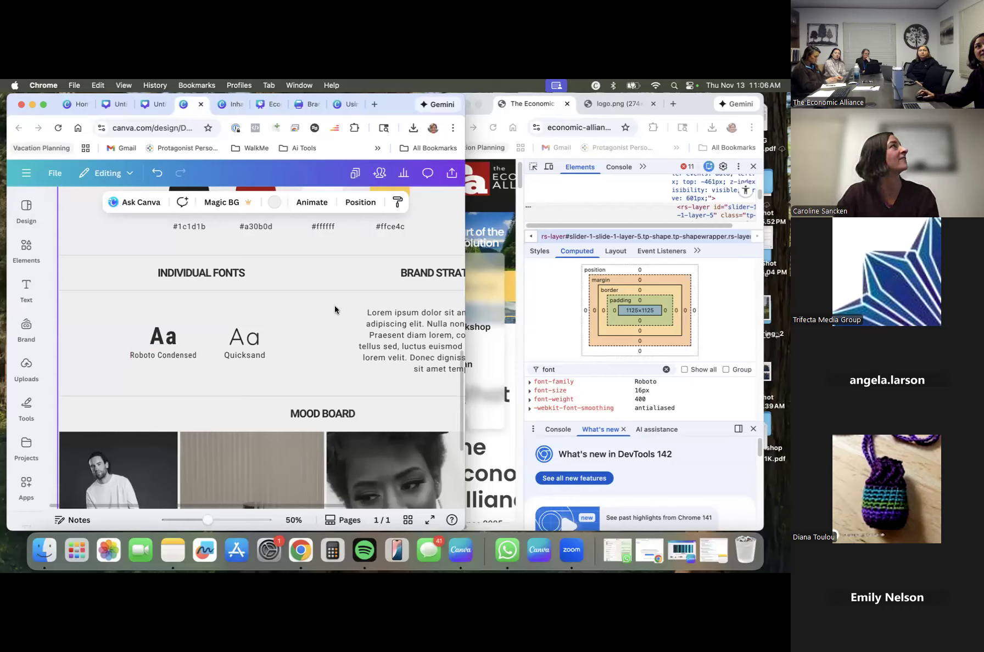
View the brand board page's layer list and arrangement options in the Position settings.
click(360, 204)
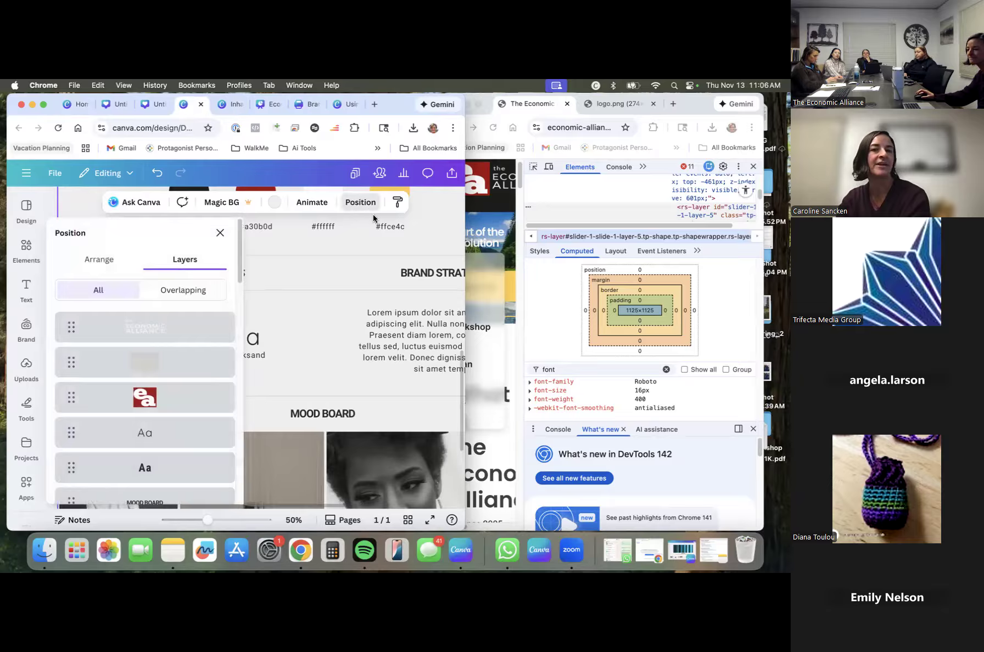
click(109, 262)
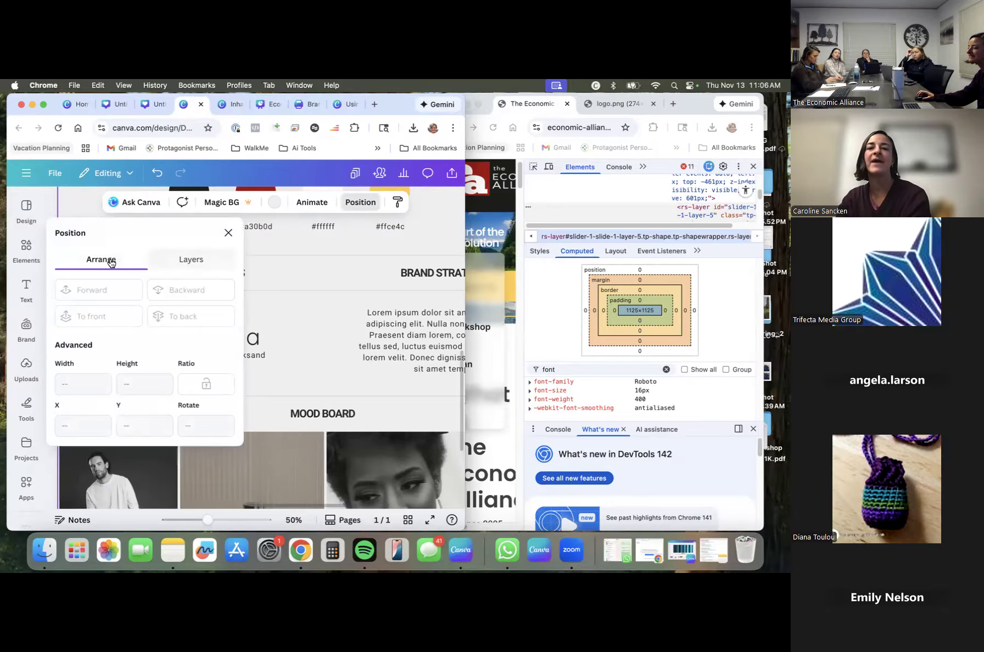
Group the yellow, black, red and white colour palette circles through the page's layer list.
click(168, 259)
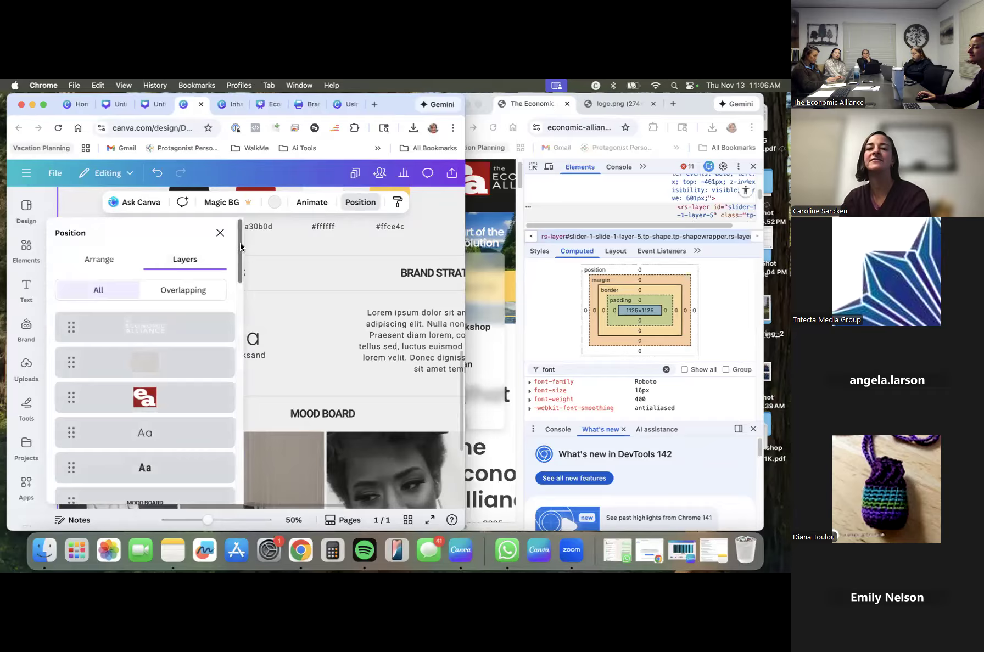
scroll(240, 247, down, 3)
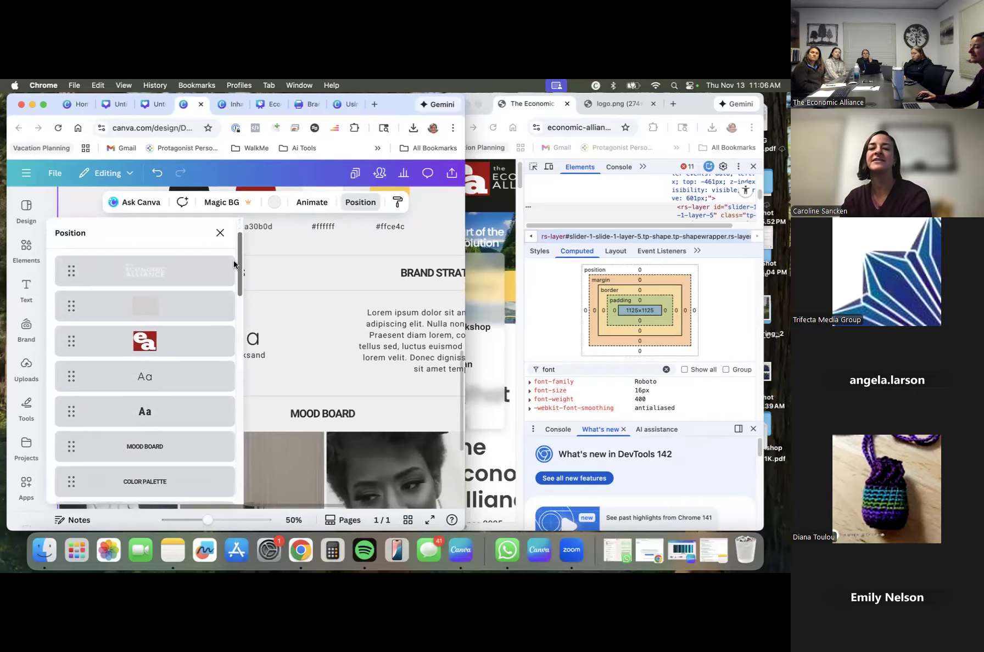
scroll(234, 265, down, 5)
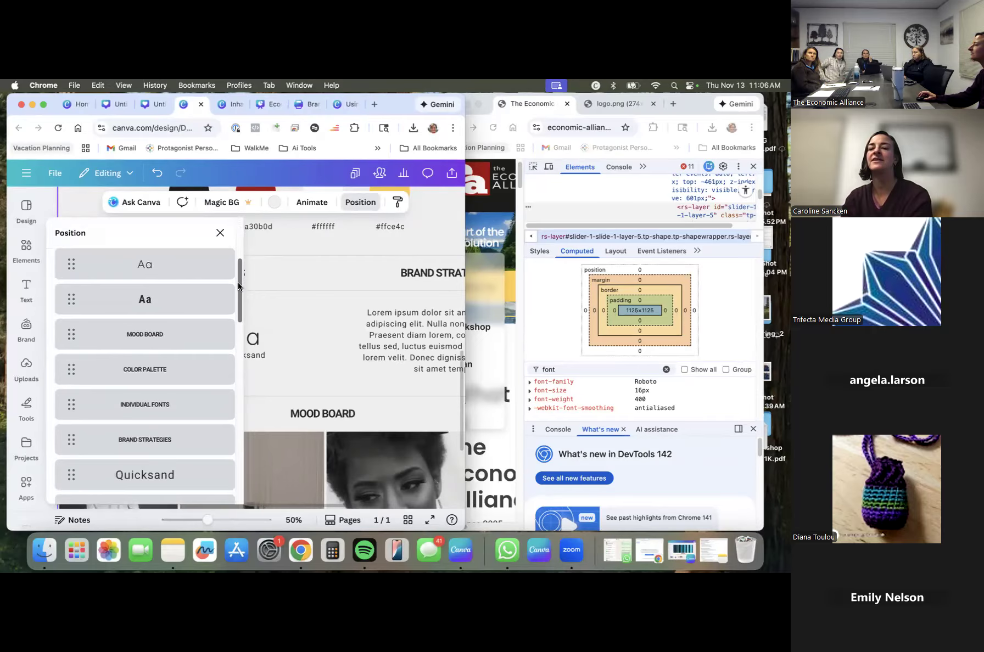
drag(239, 286, 241, 436)
scroll(231, 427, down, 1)
scroll(213, 417, up, 1)
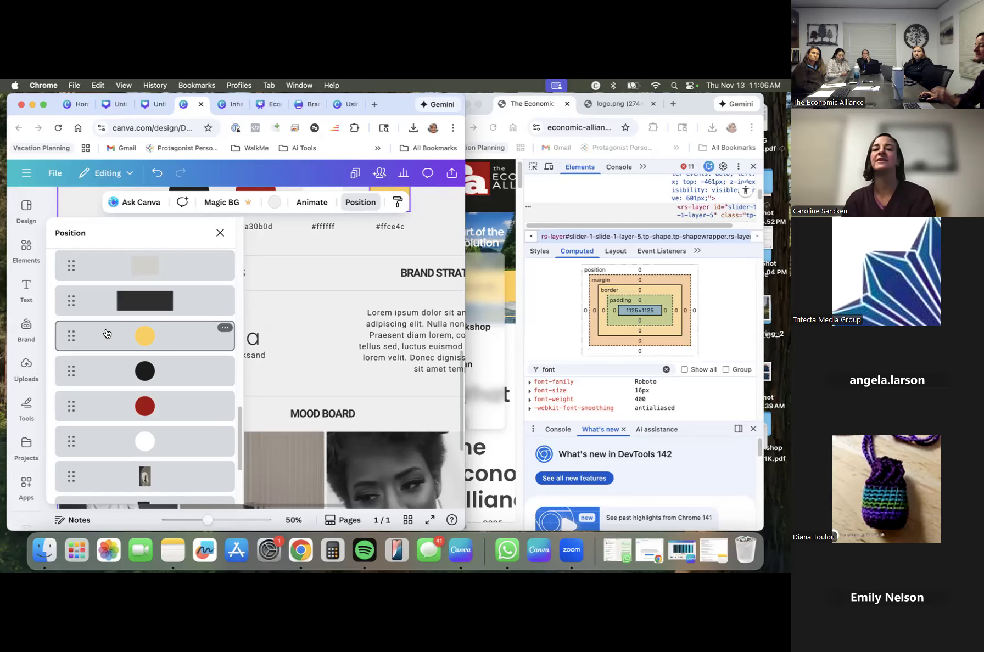
click(160, 332)
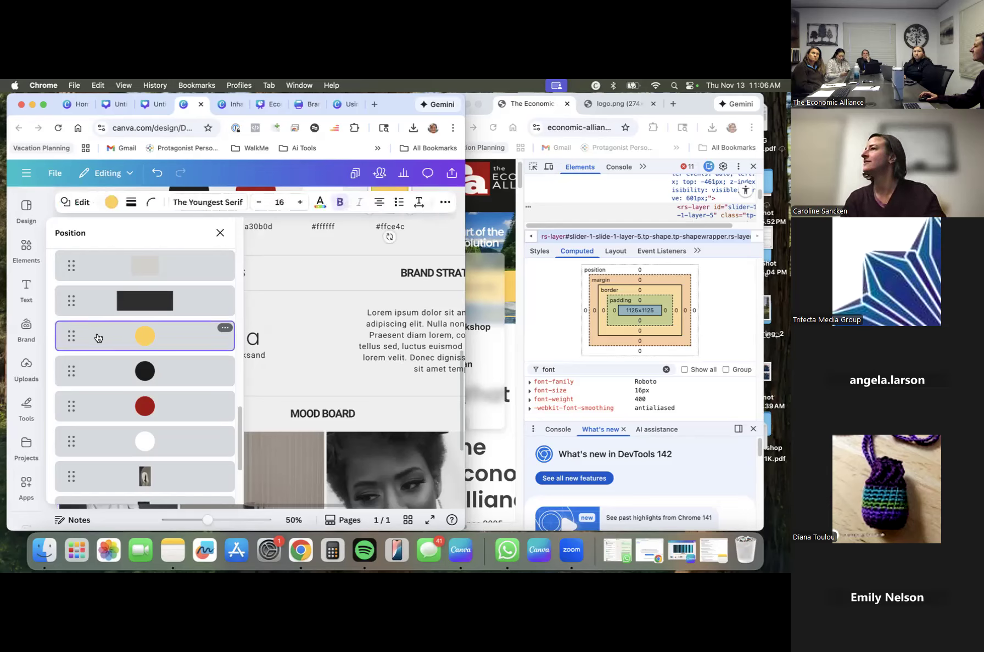
shift+click(112, 372)
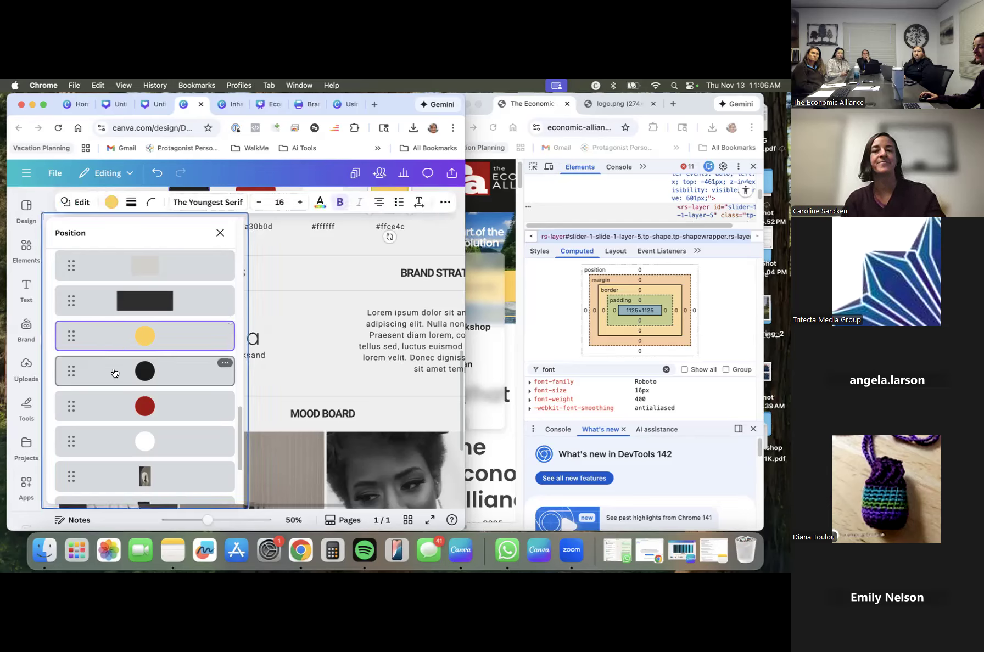
shift+click(98, 406)
shift+click(96, 447)
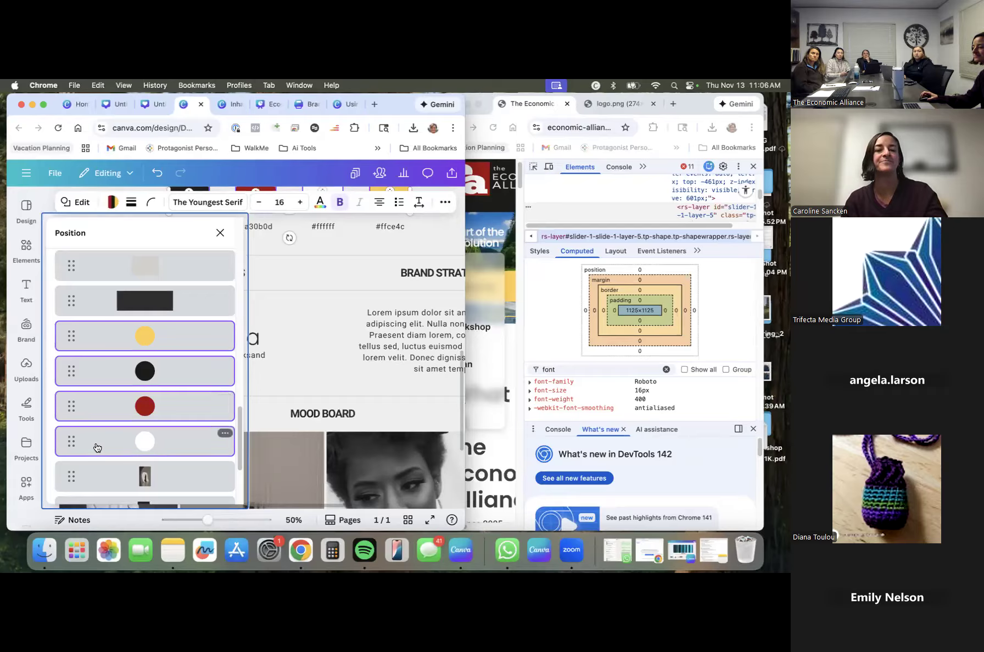
click(225, 435)
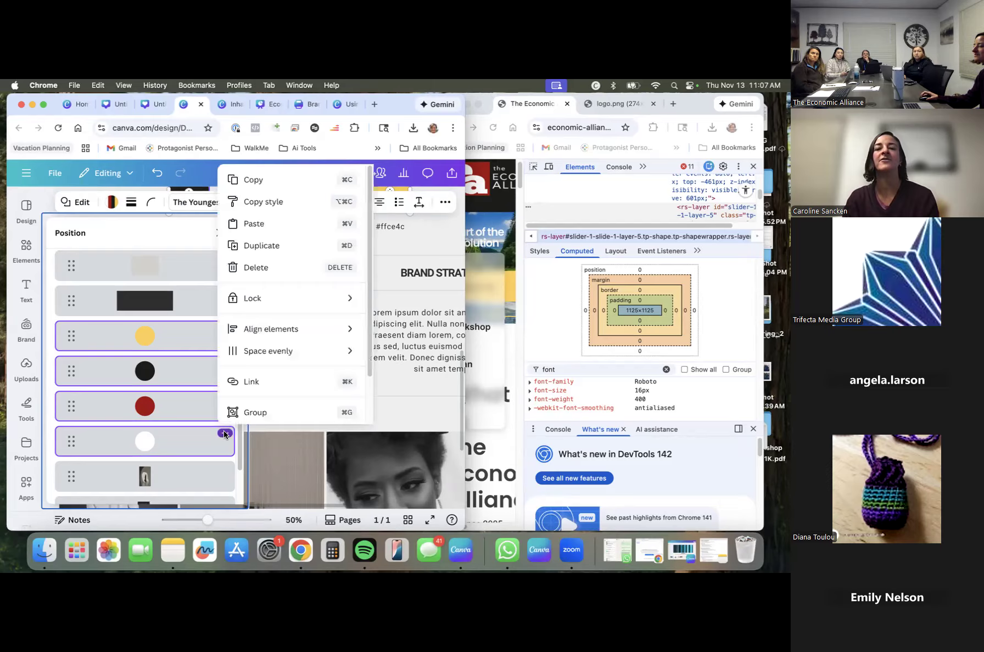
click(251, 414)
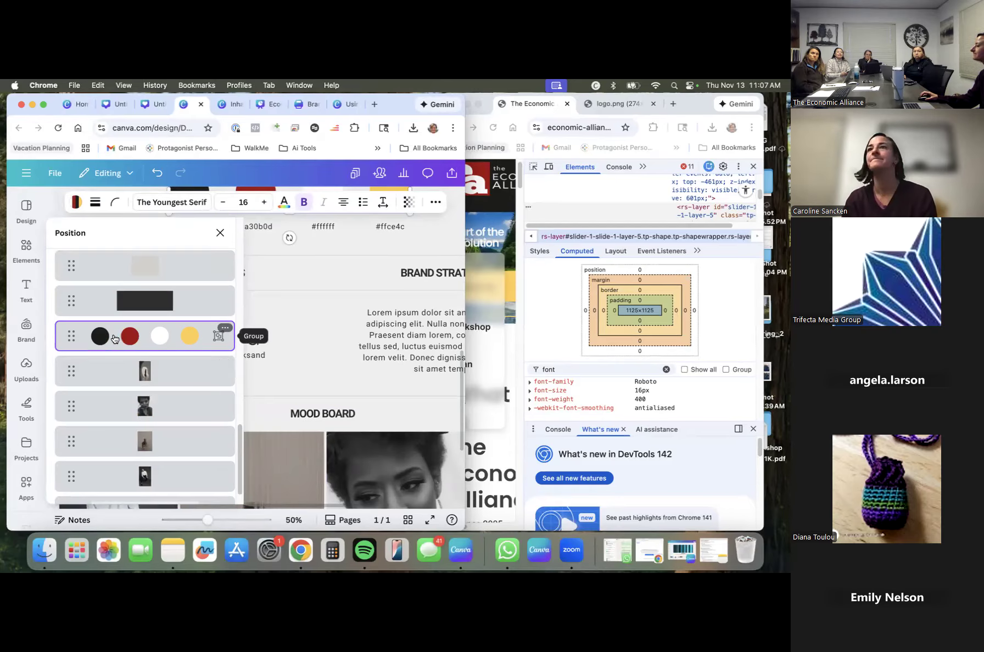
click(329, 356)
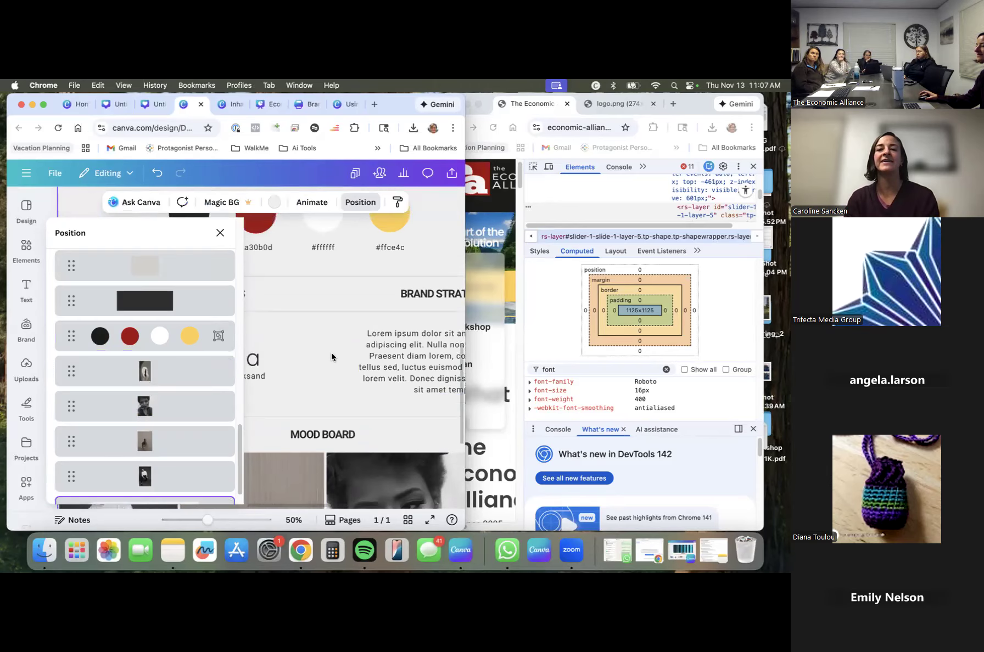
click(220, 232)
scroll(273, 294, up, 1)
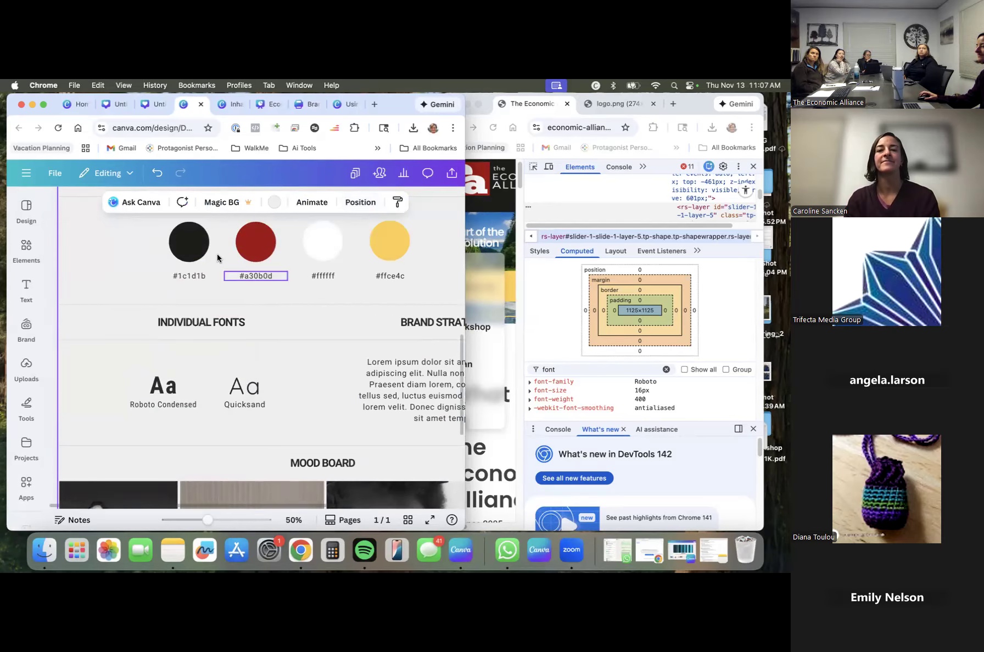
Select the grouped palette circles and review the page's layer order, from the Economic Alliance wordmark down to the background.
click(217, 247)
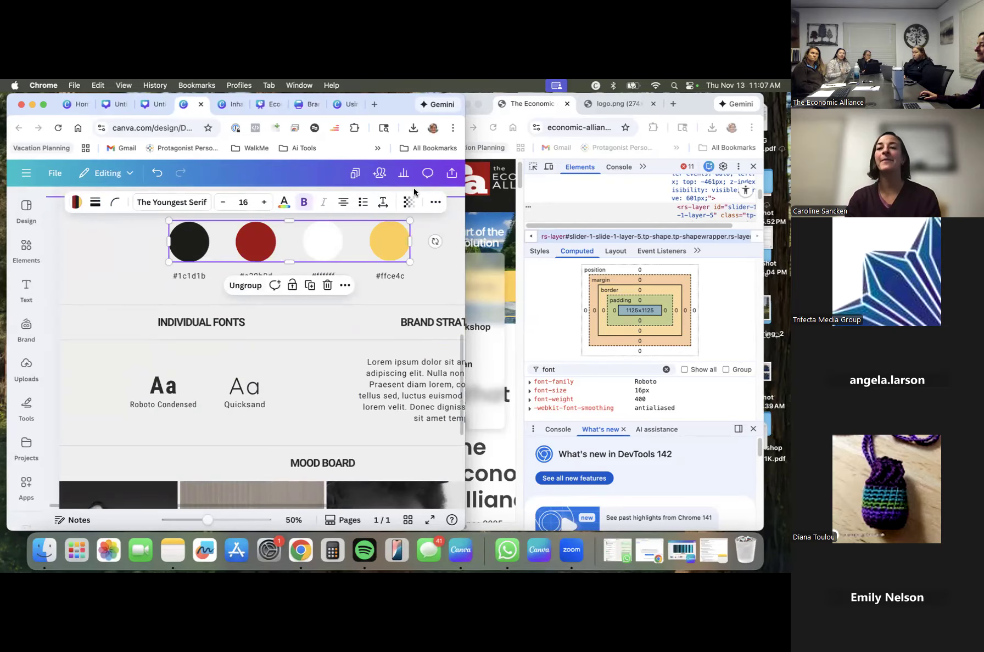
scroll(440, 198, up, 1)
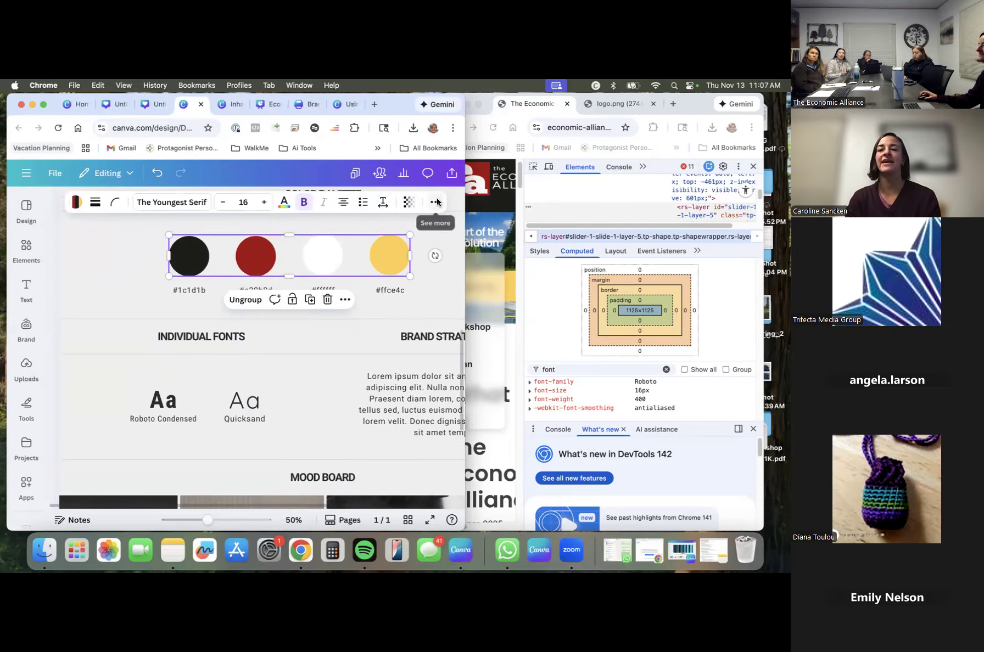
click(437, 201)
click(399, 226)
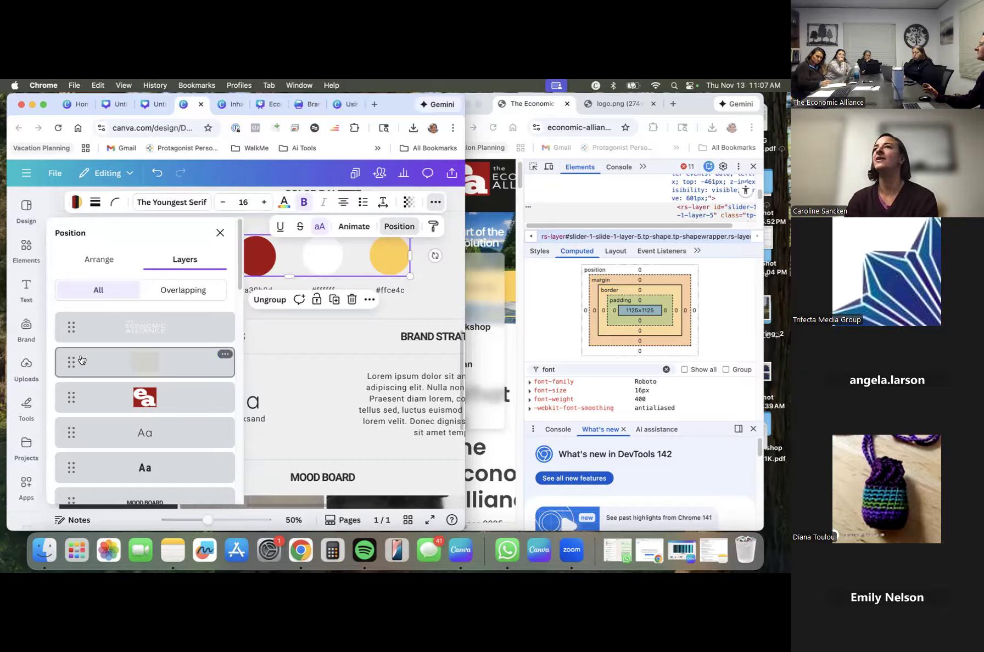
drag(75, 364, 81, 341)
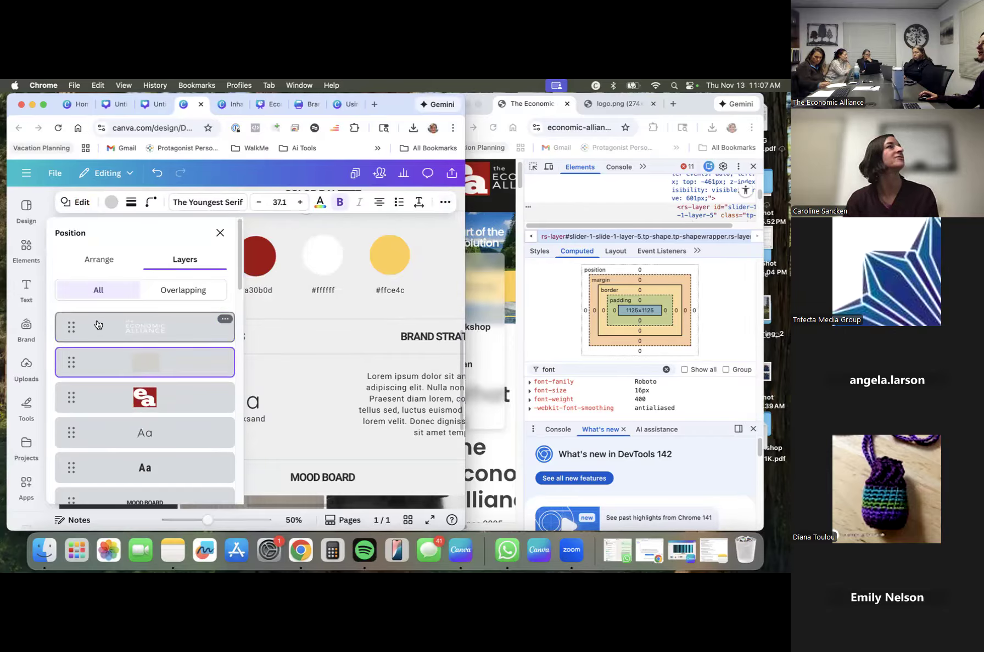
scroll(112, 396, down, 1)
scroll(113, 403, down, 10)
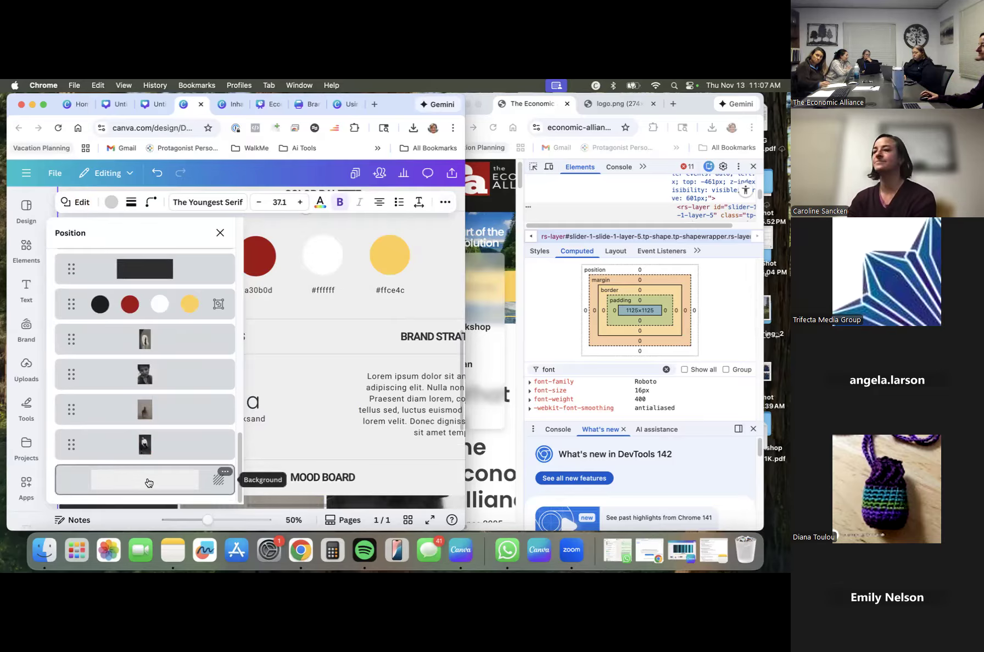
scroll(163, 329, up, 8)
scroll(162, 315, up, 10)
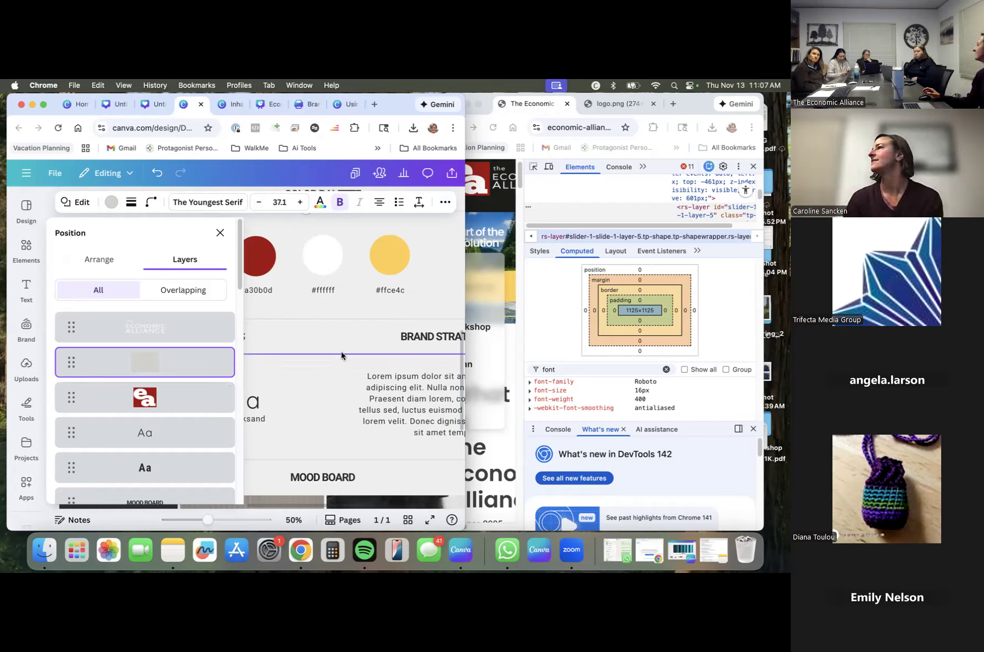
click(375, 303)
click(221, 233)
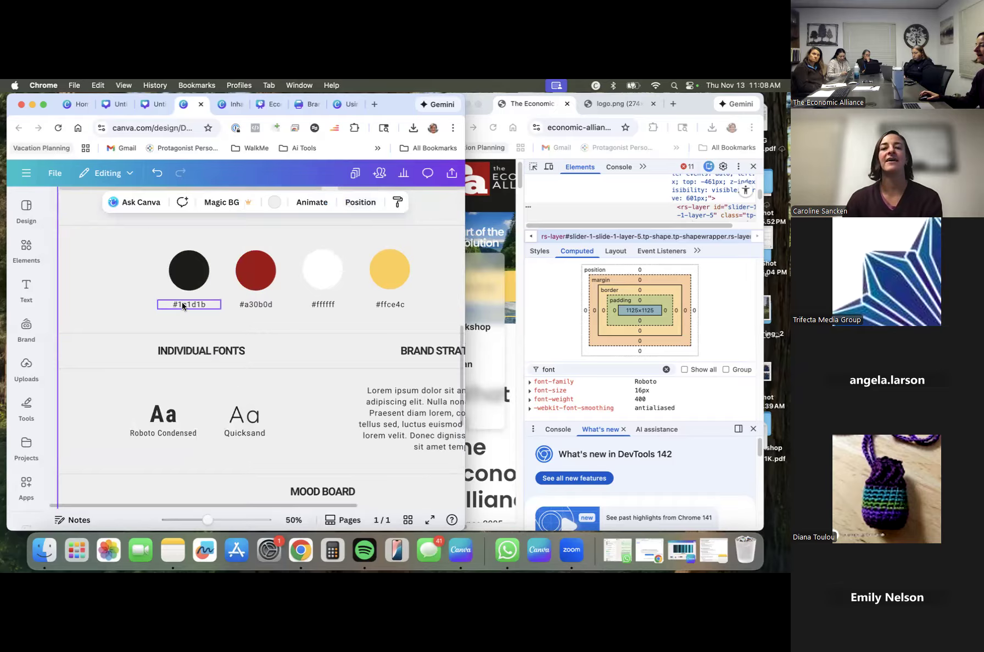
Group the four palette circles with their hex code labels and move the group slightly to the right.
scroll(66, 277, up, 2)
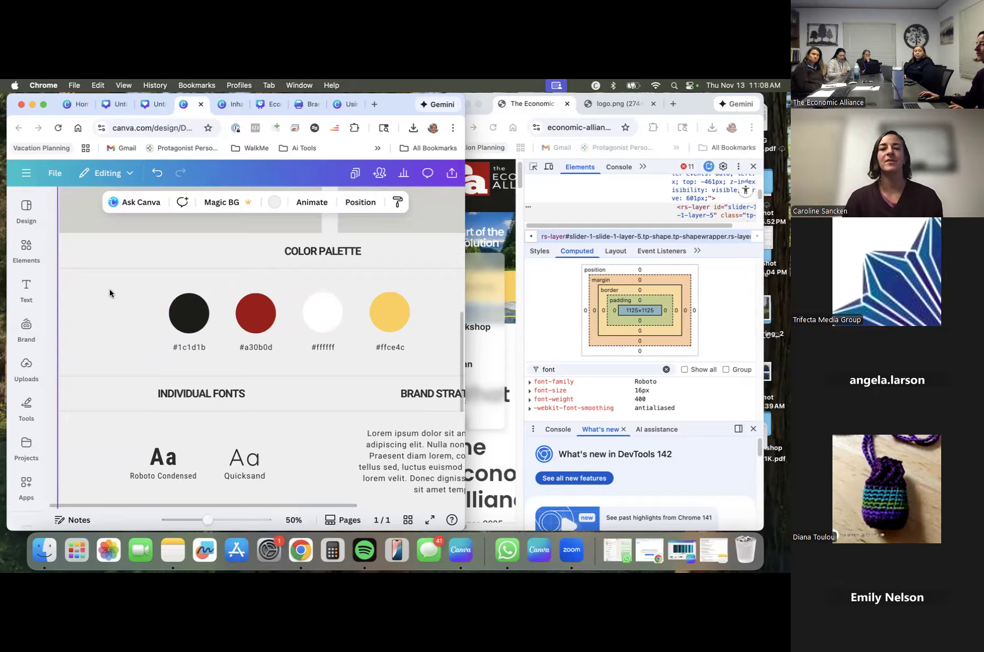
drag(102, 285, 440, 361)
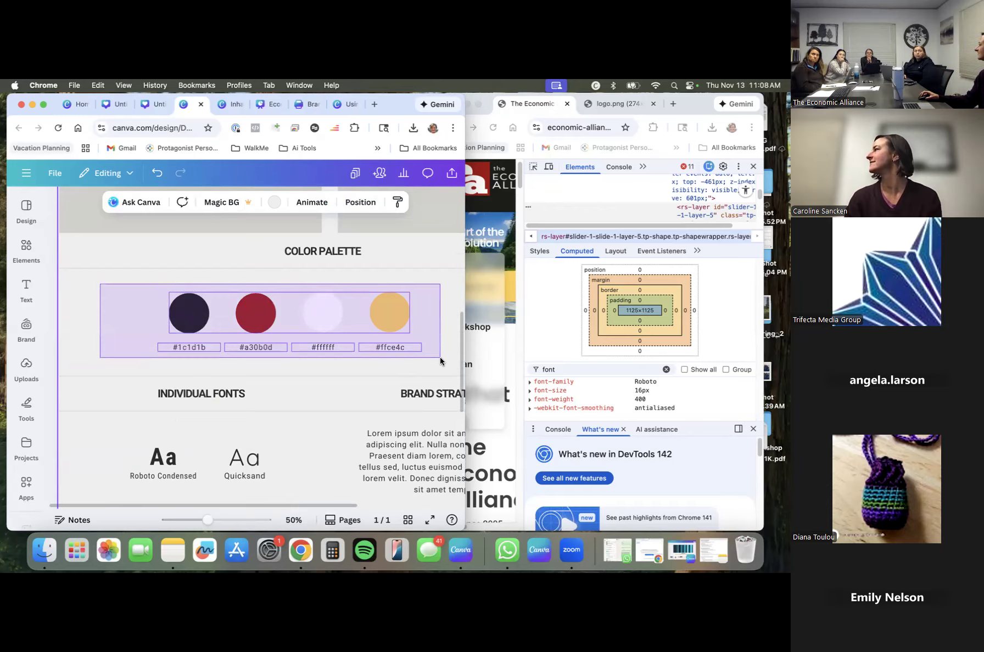
drag(440, 361, 440, 362)
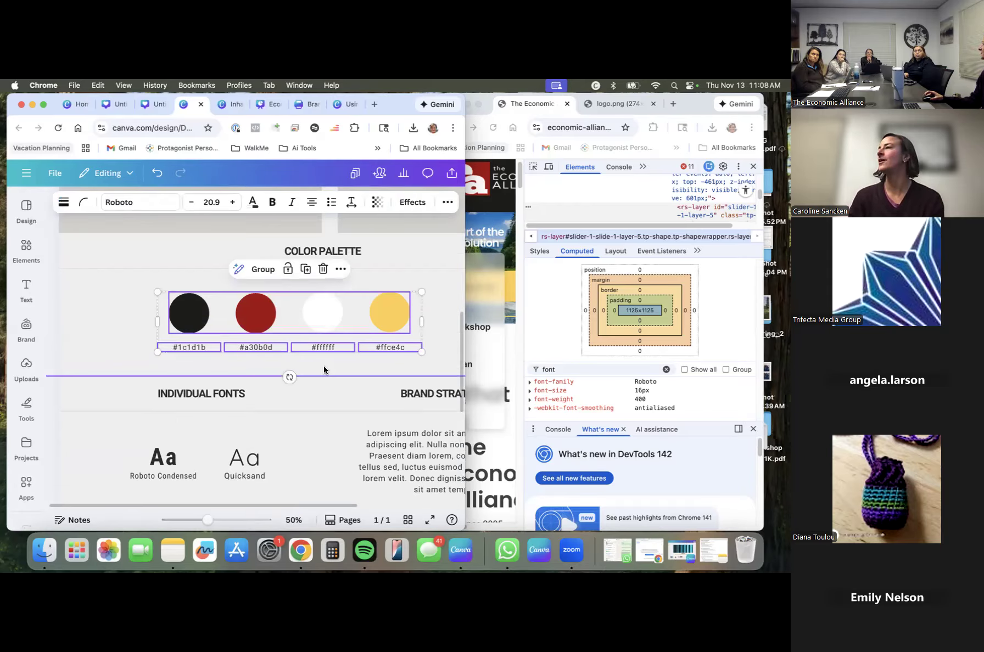
click(267, 272)
click(101, 321)
mouse_move(253, 316)
mouse_down()
mouse_move(199, 319)
mouse_move(257, 314)
mouse_up()
click(114, 336)
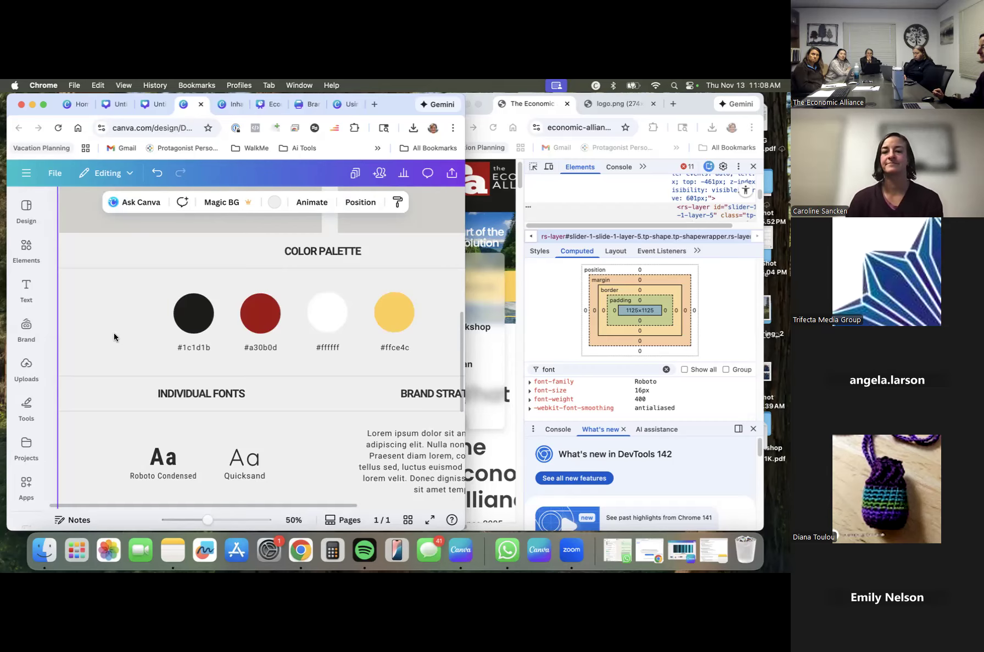
Apply the Custom Duotone effect to the white "the Economic Alliance" wordmark image on the light grey tile.
scroll(211, 325, up, 6)
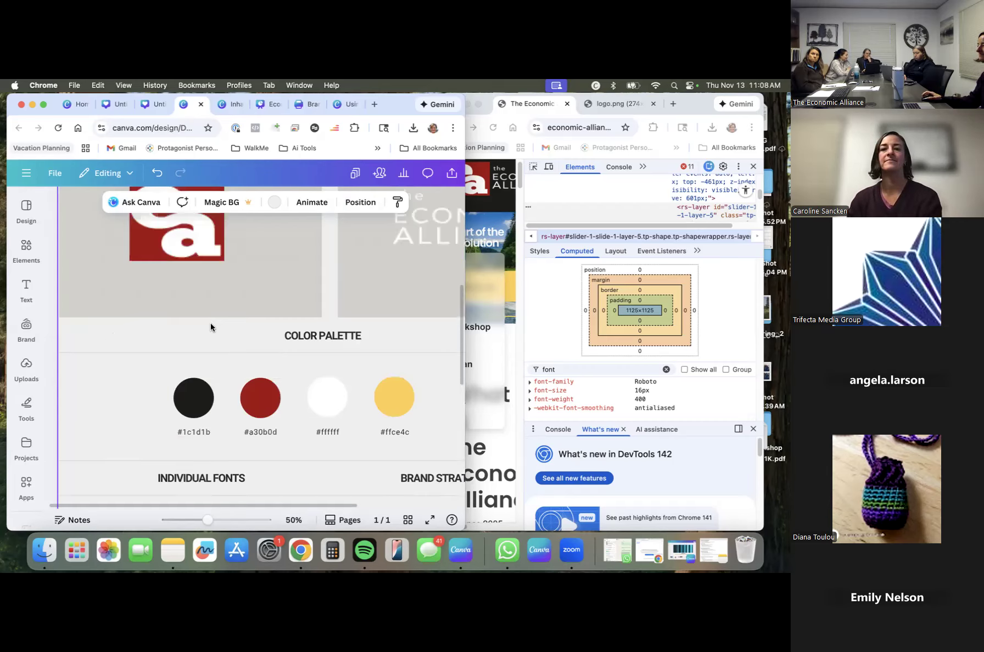
scroll(290, 343, down, 3)
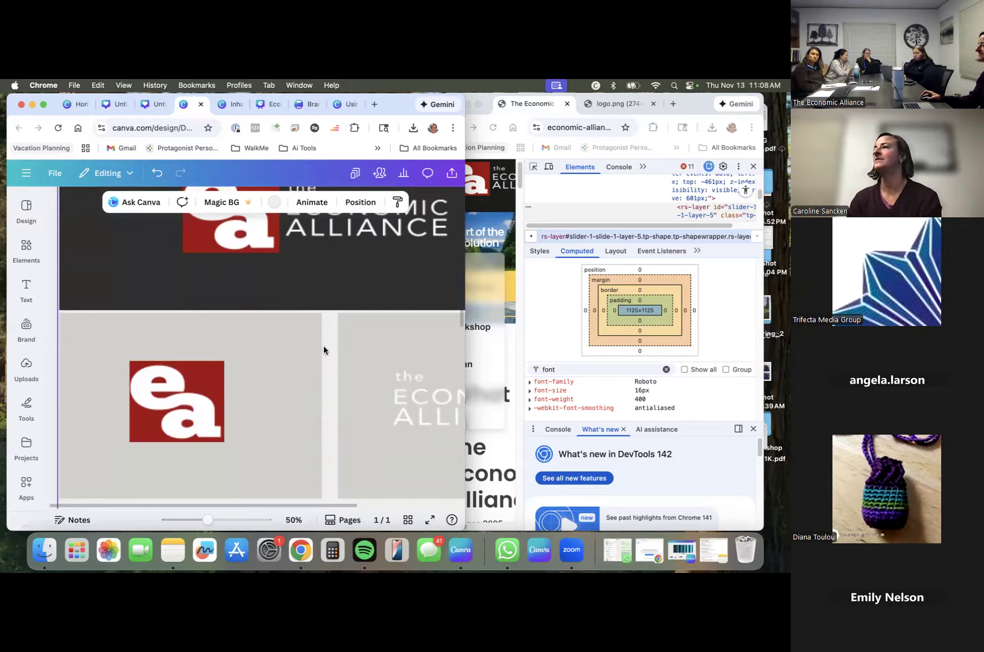
click(215, 383)
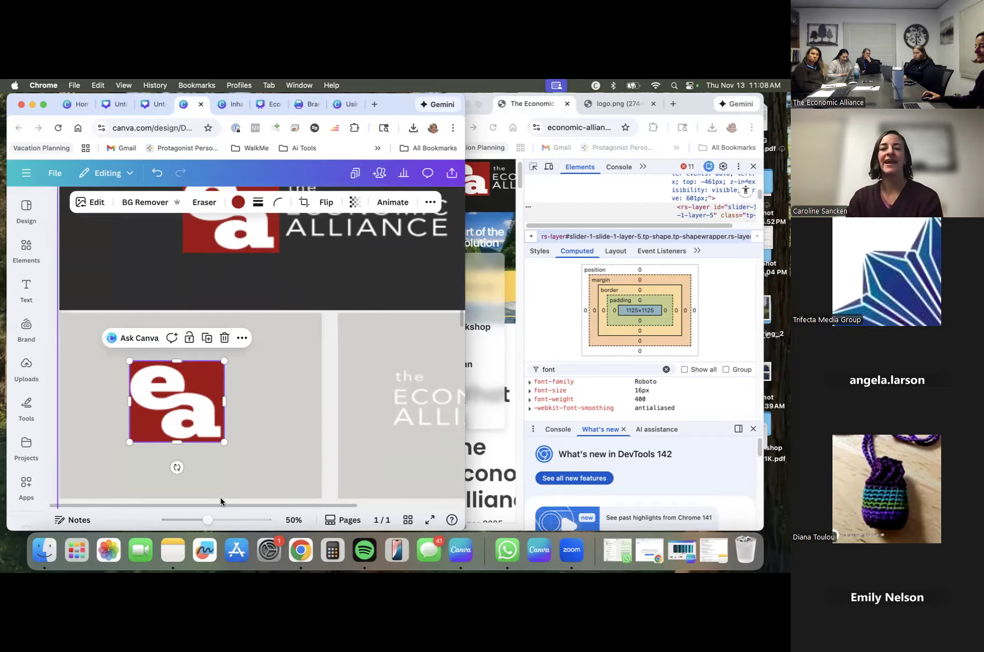
drag(221, 500, 349, 506)
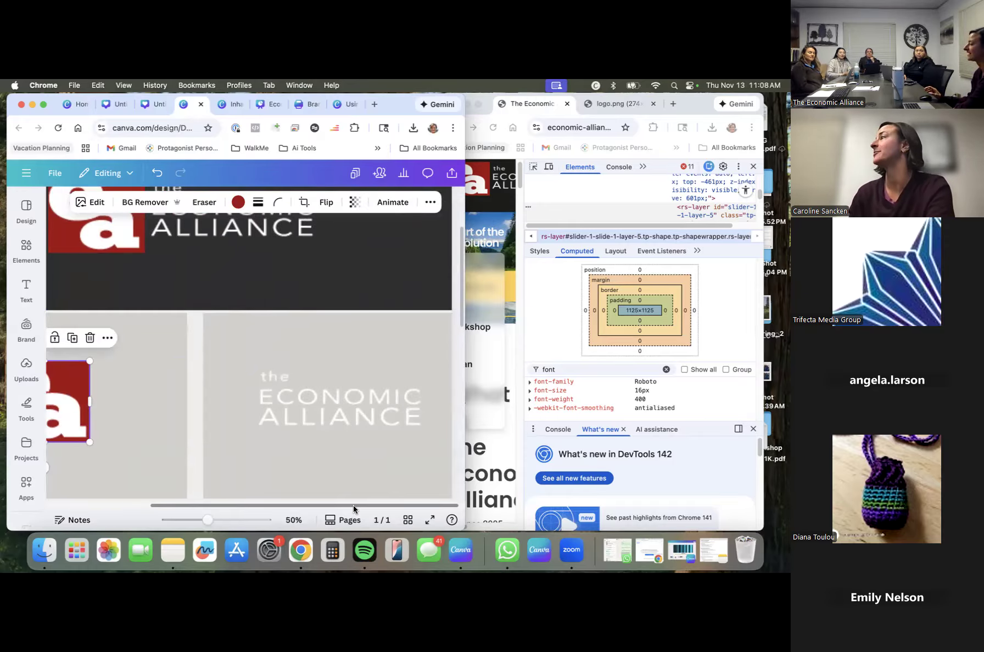
click(274, 409)
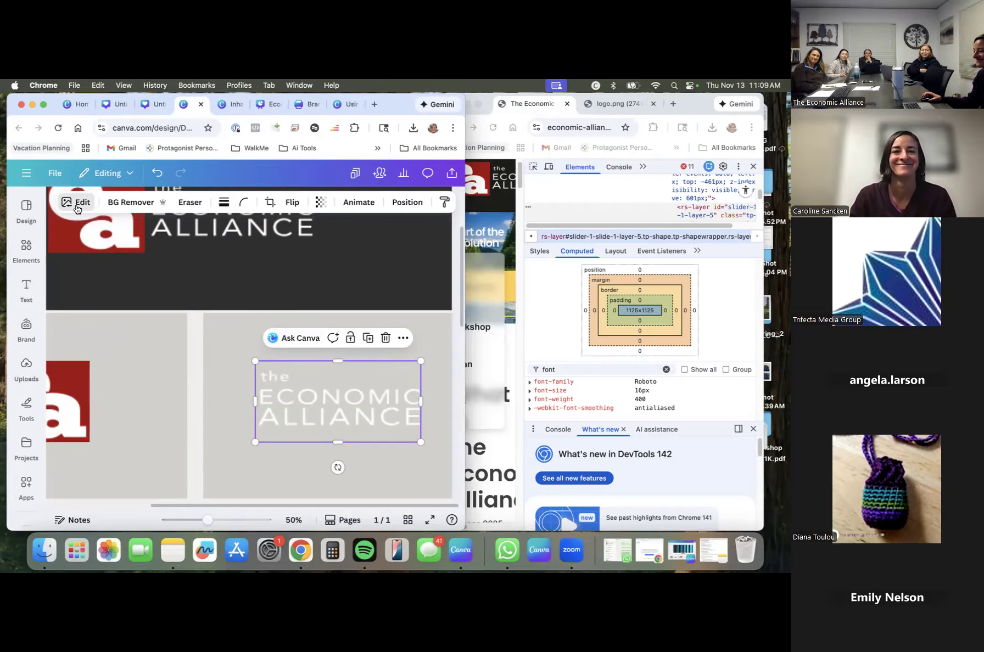
drag(409, 110, 429, 110)
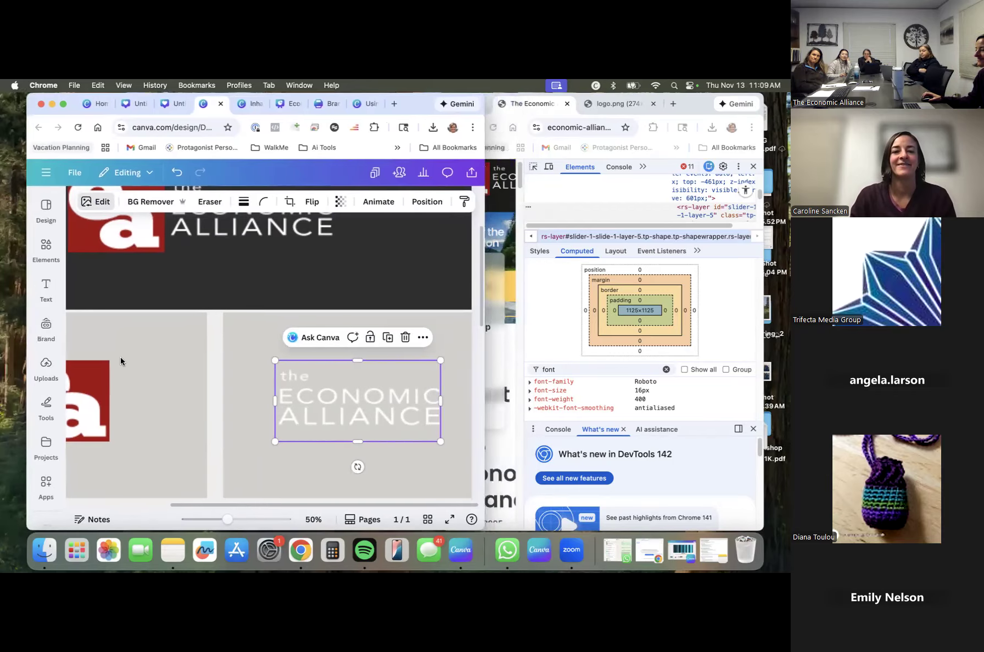
click(95, 202)
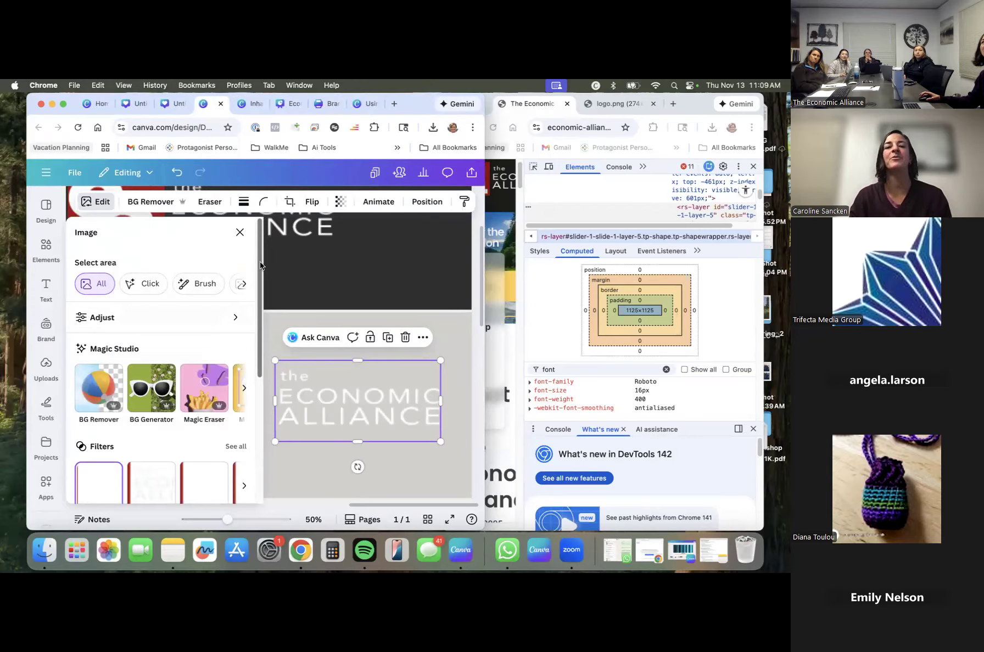
scroll(260, 261, down, 2)
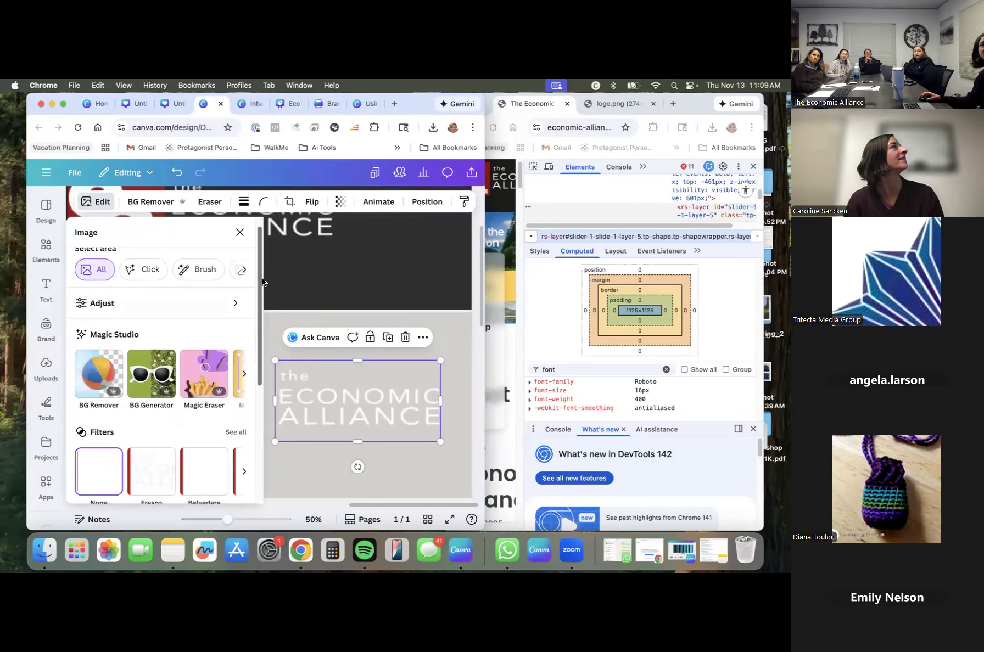
scroll(266, 289, down, 5)
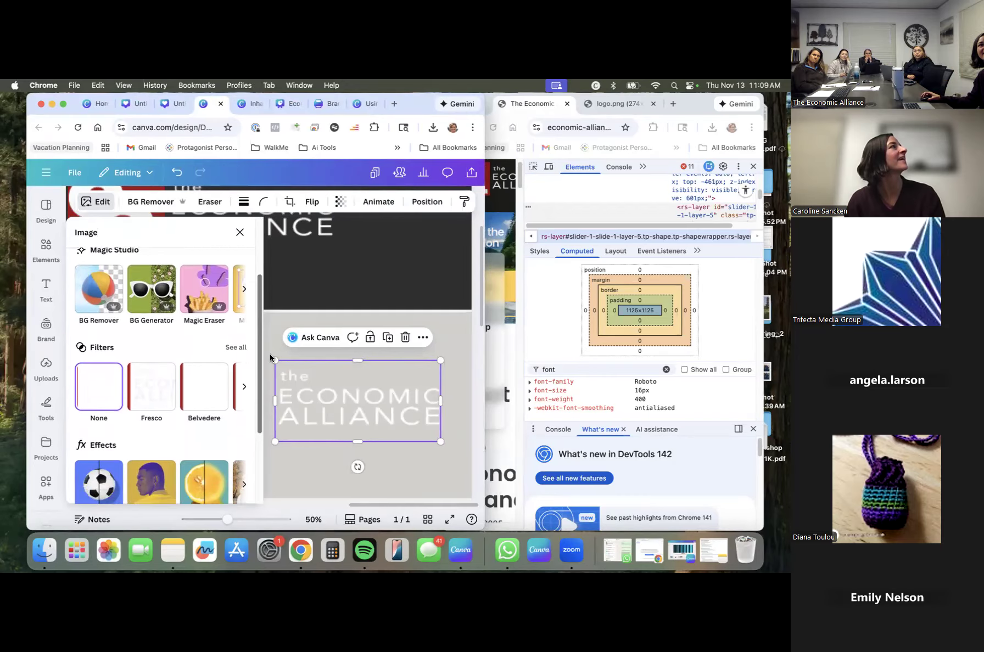
scroll(269, 383, down, 2)
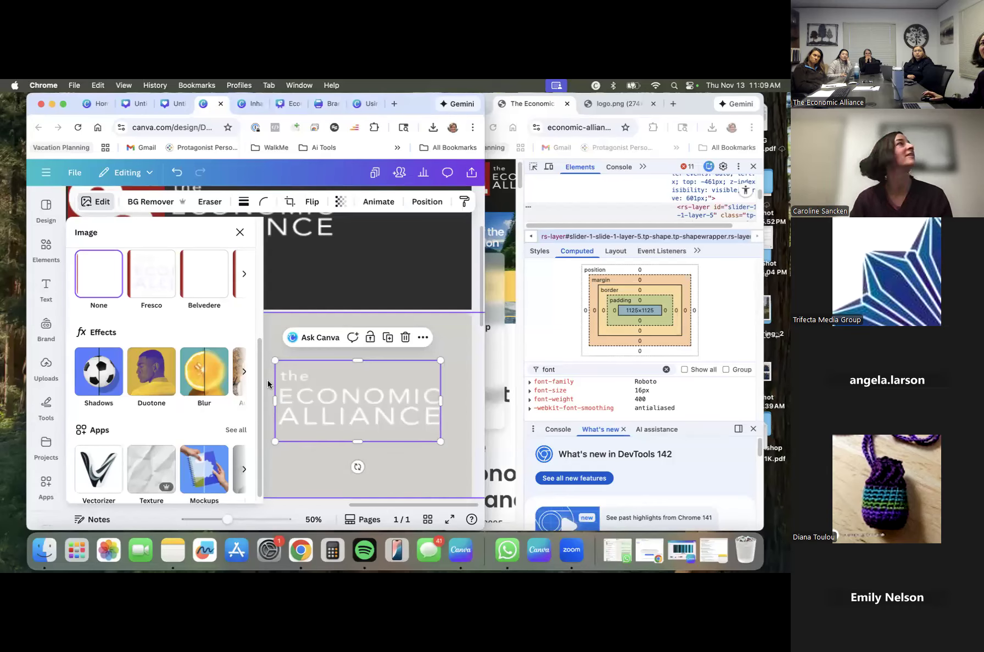
click(159, 385)
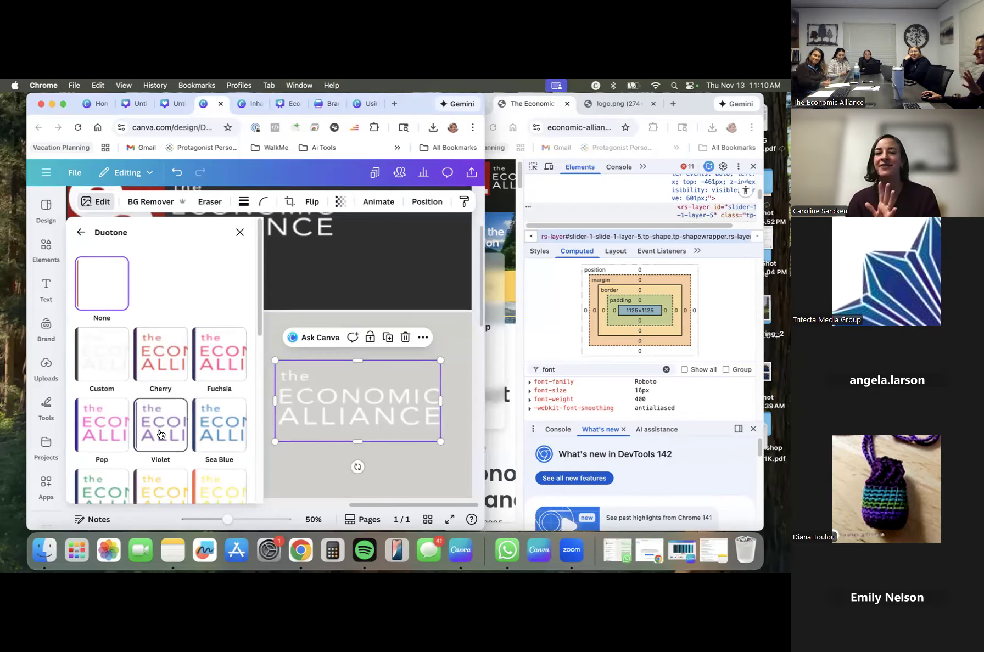
click(108, 363)
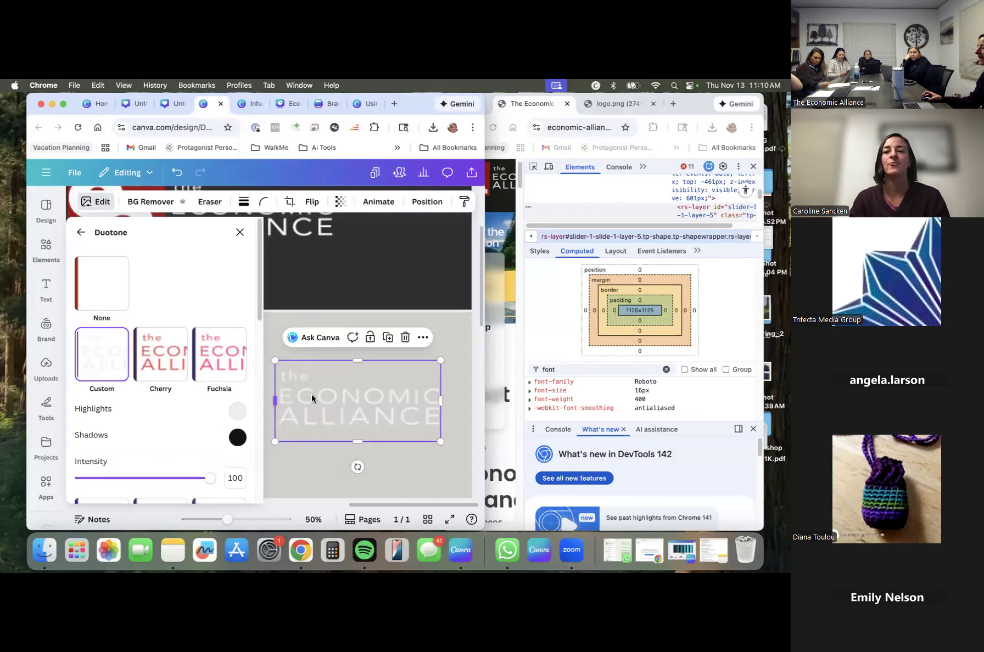
scroll(314, 379, up, 1)
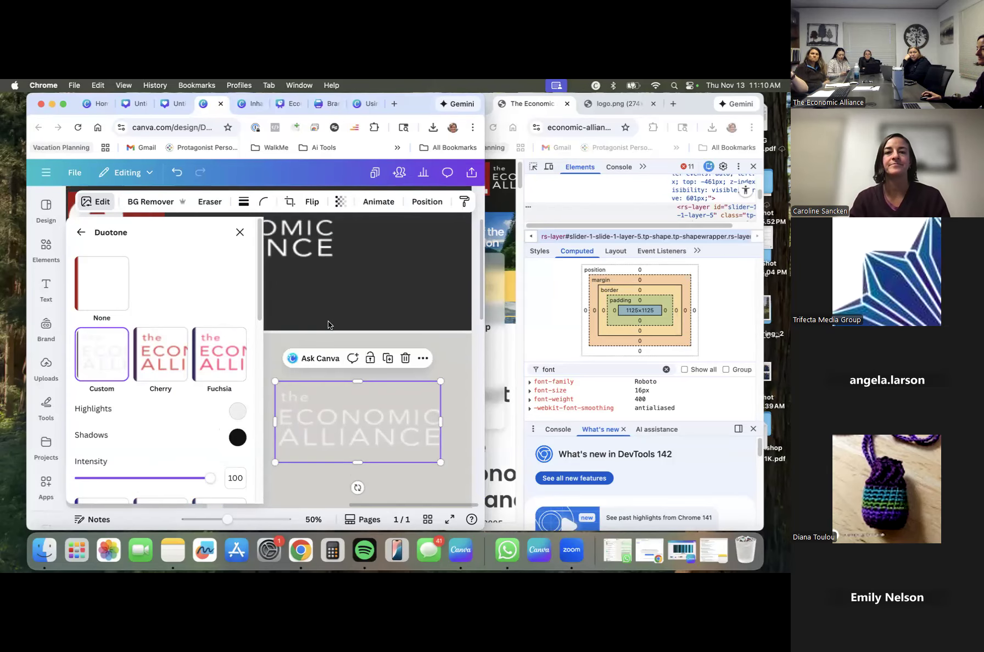
Set the wordmark's Duotone highlights and shadows to #A30B0D, sampling the red of the ea logo for both.
scroll(314, 373, down, 1)
drag(481, 528, 598, 524)
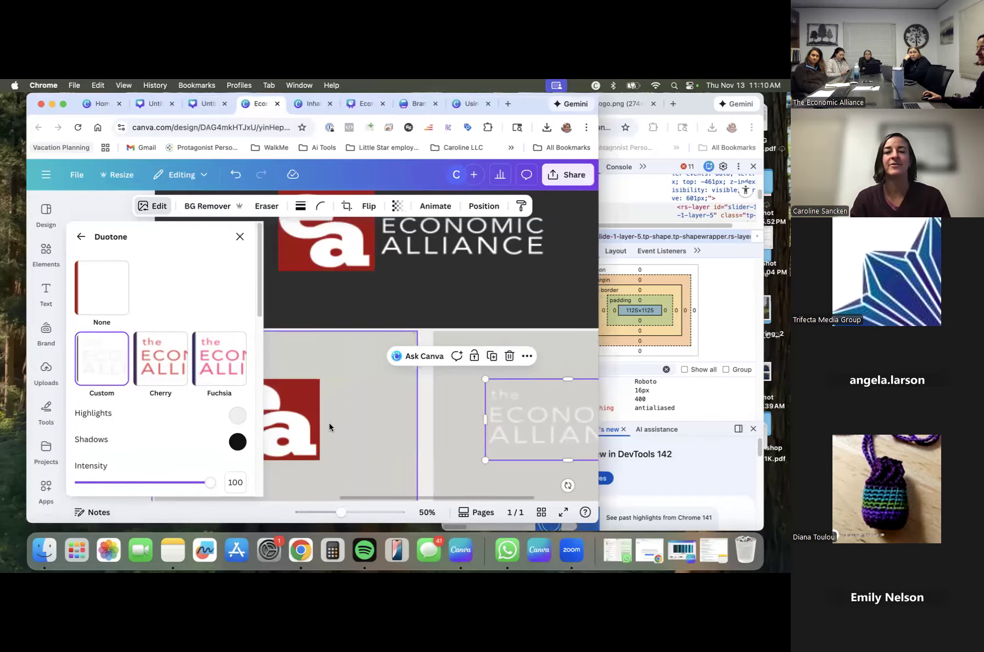
click(236, 418)
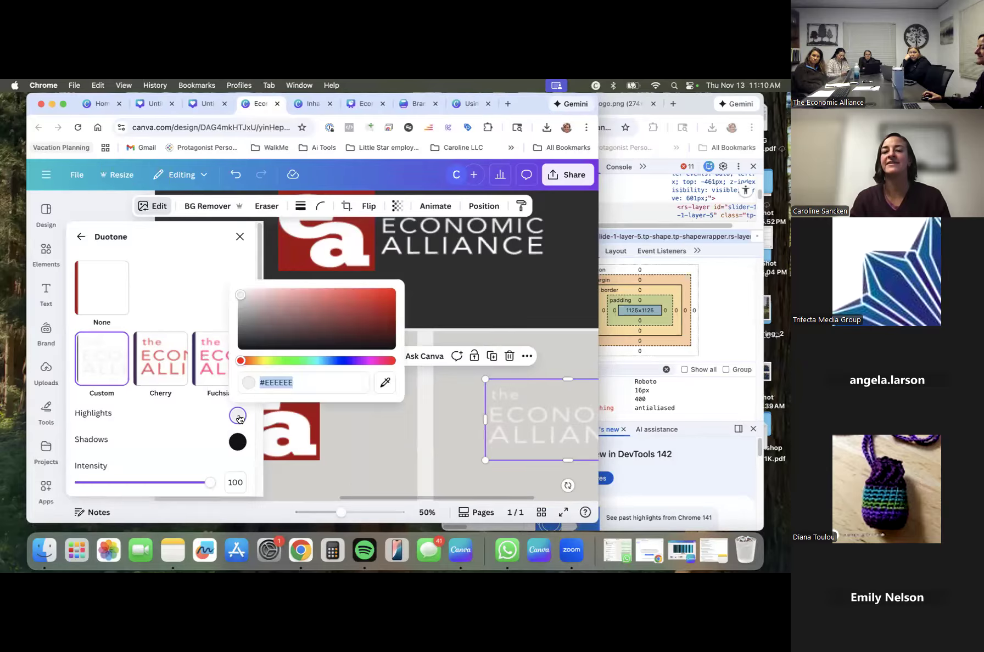
click(385, 387)
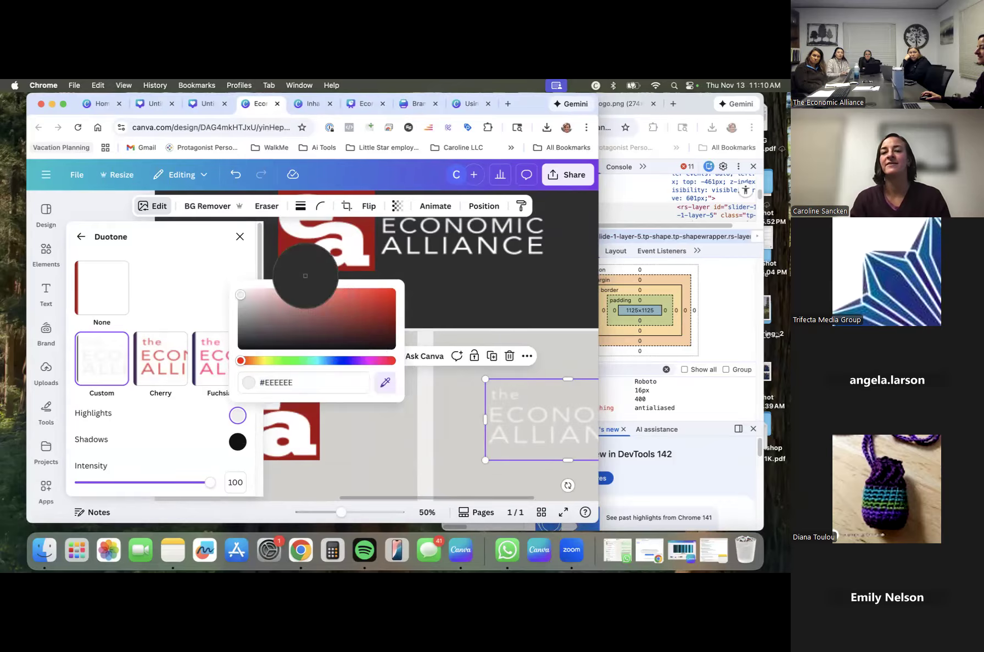
click(296, 258)
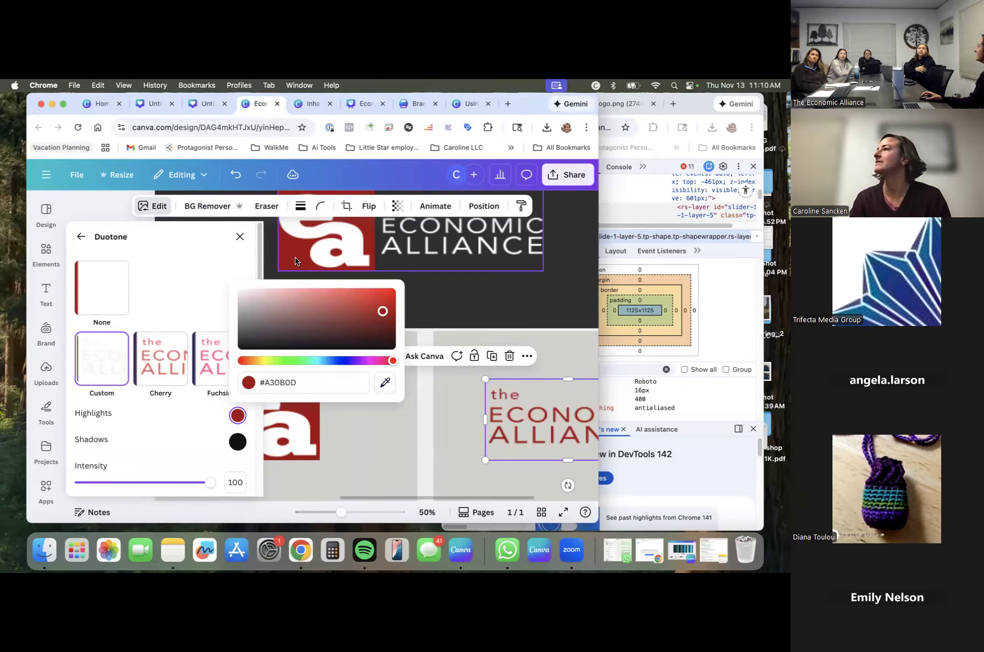
click(238, 442)
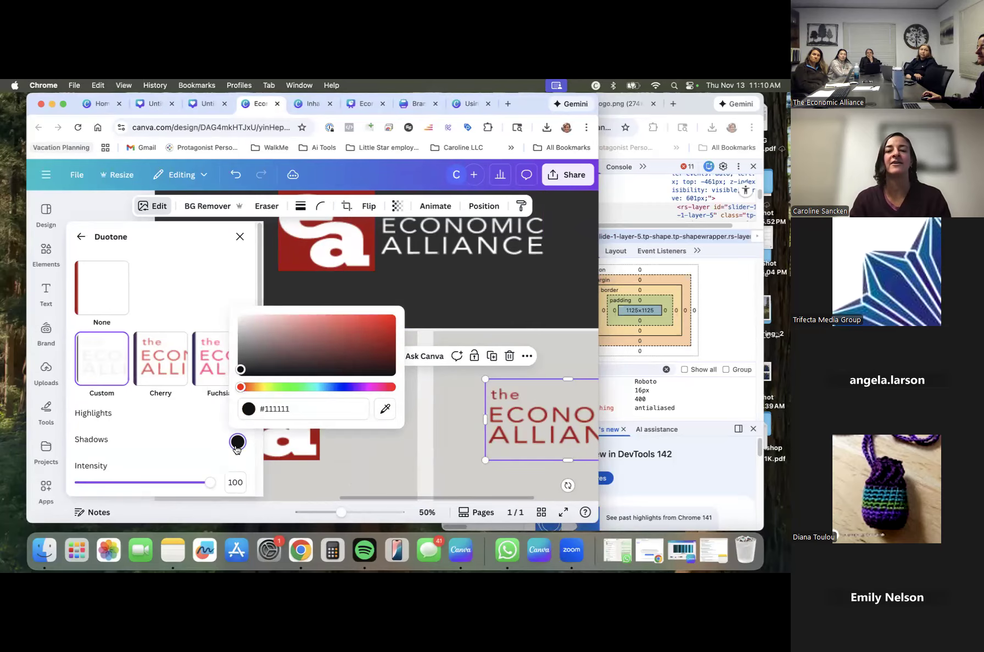
click(385, 409)
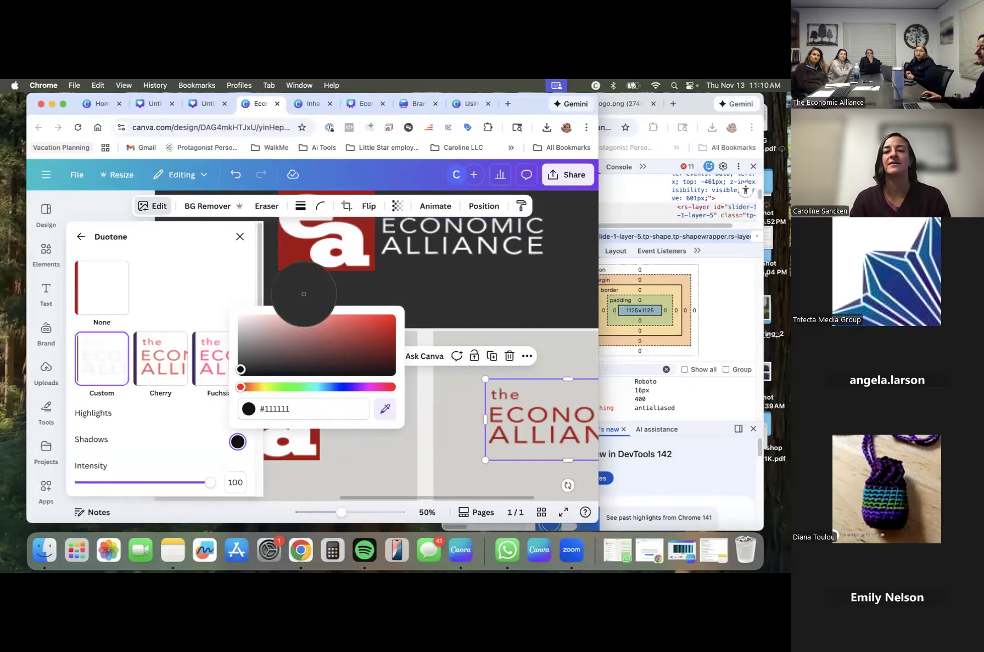
click(300, 258)
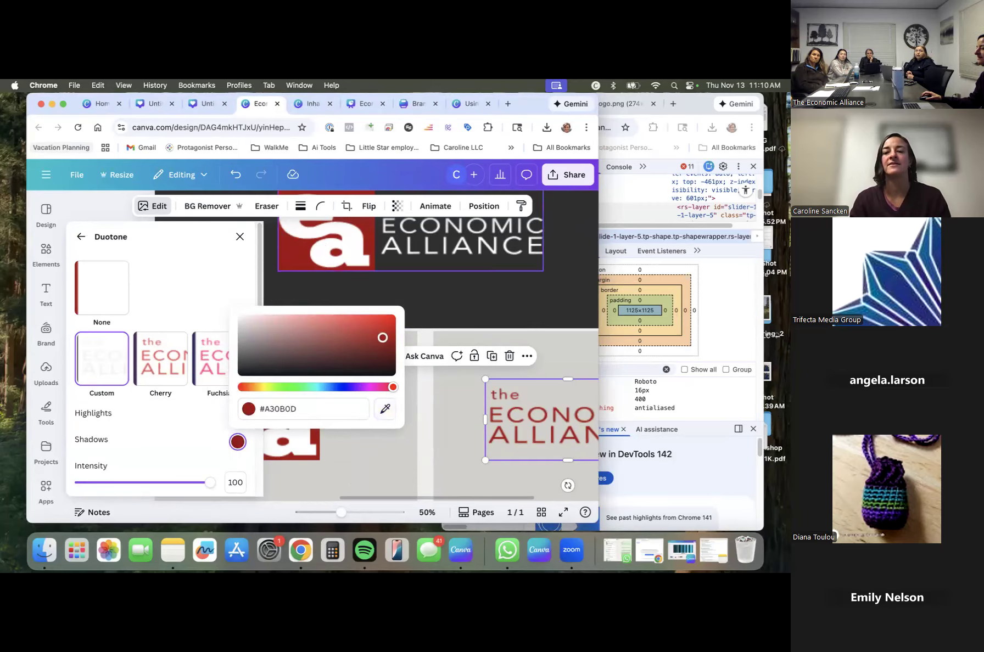
click(210, 419)
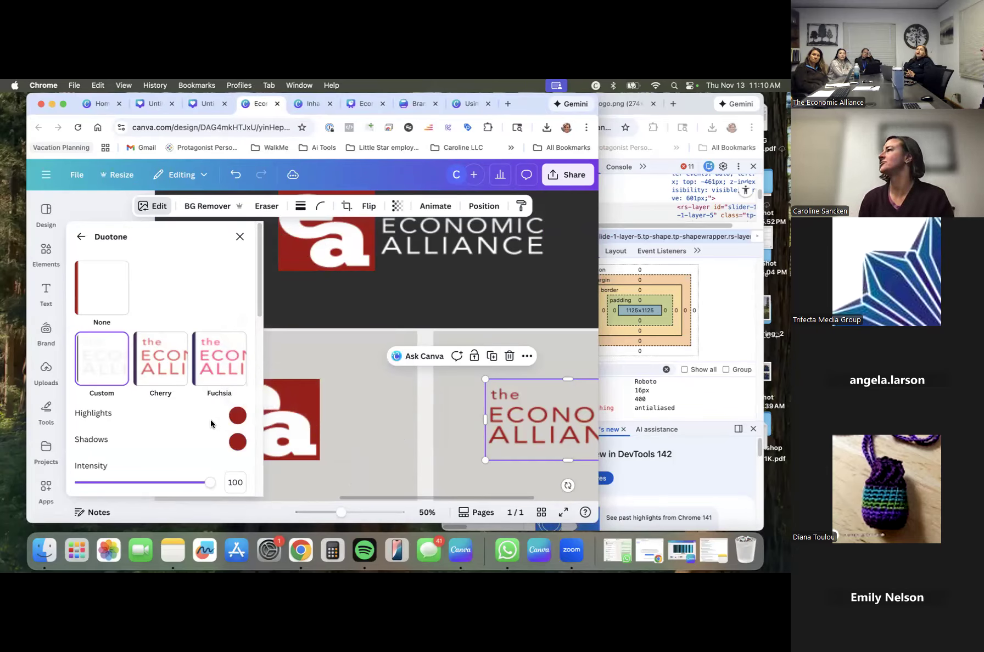
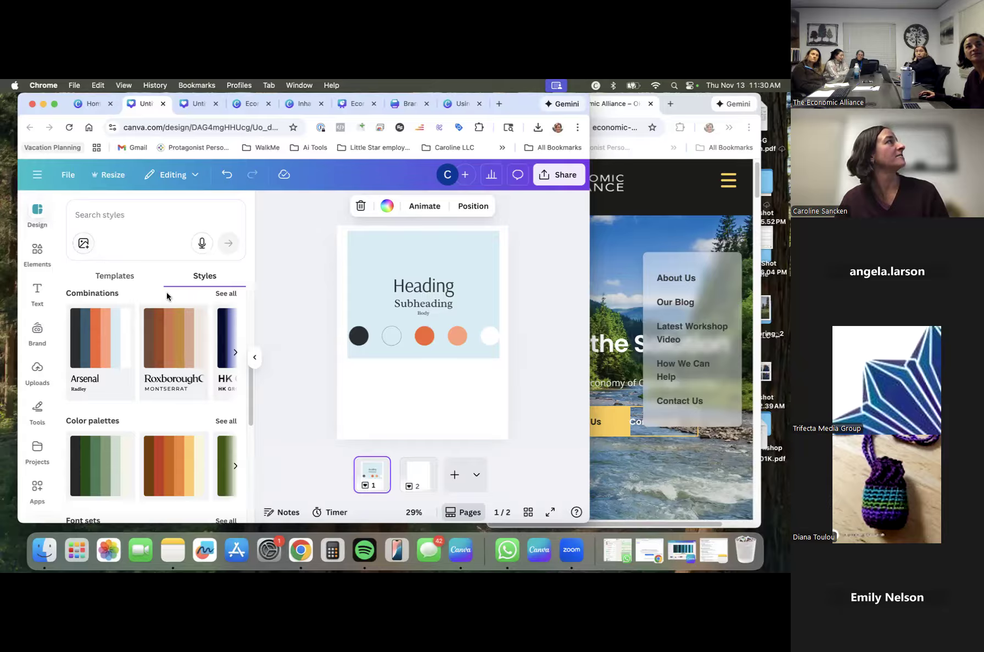
Browse the design styles' combinations and colour palettes, and look through the full collection of font sets.
scroll(144, 322, down, 1)
scroll(144, 322, up, 2)
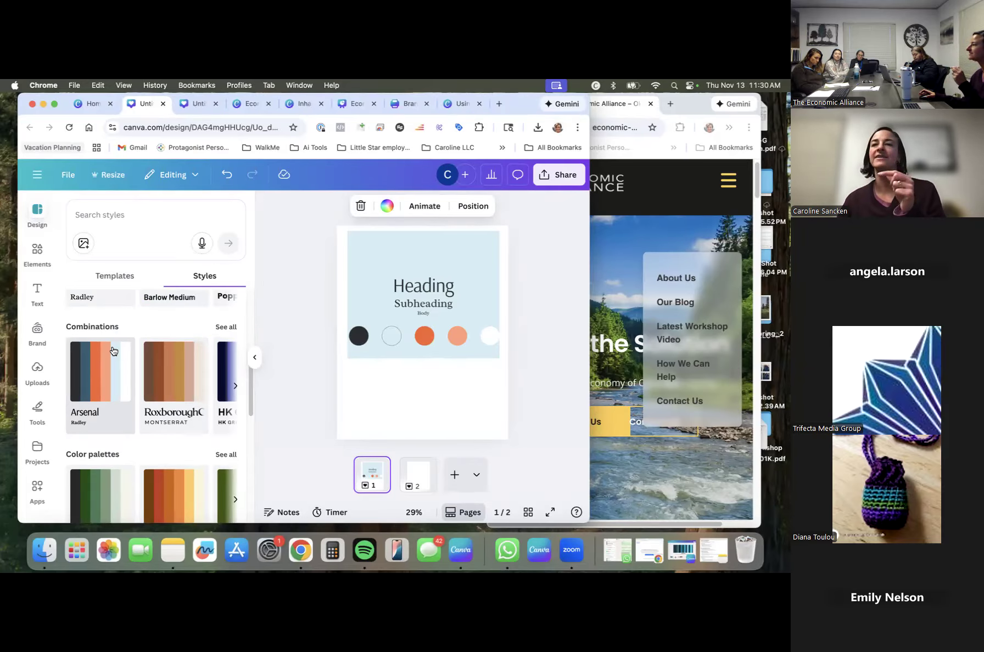
scroll(113, 350, down, 5)
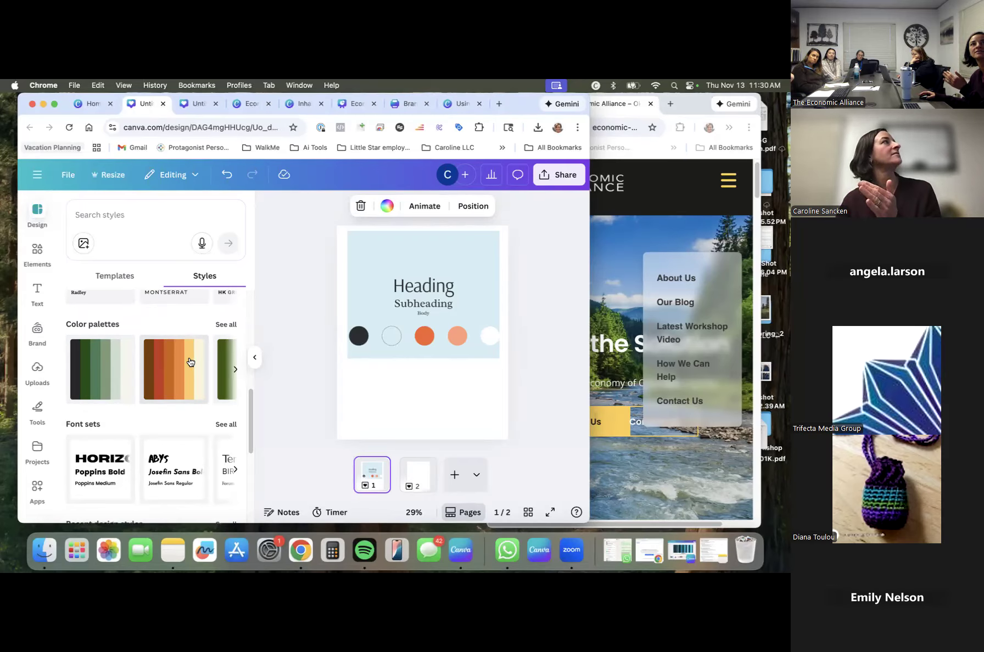
scroll(108, 387, down, 2)
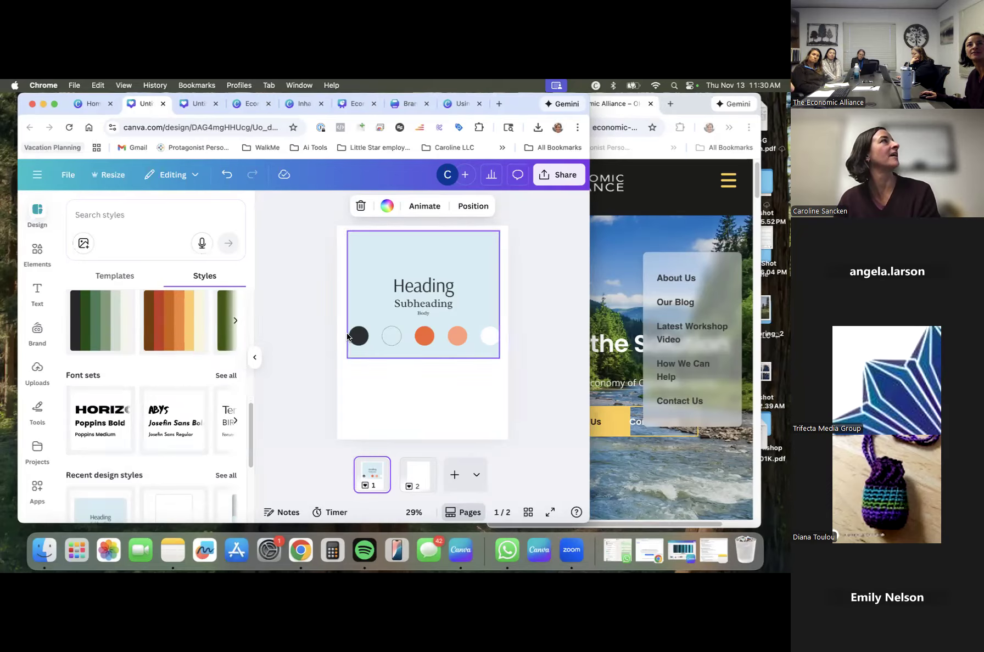
click(226, 379)
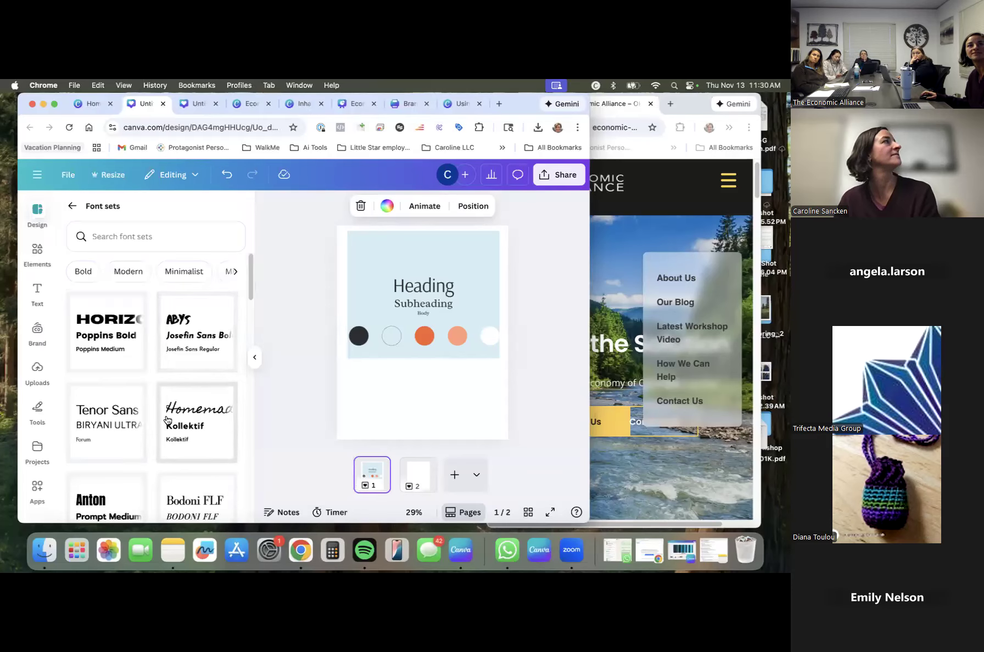
scroll(168, 420, down, 5)
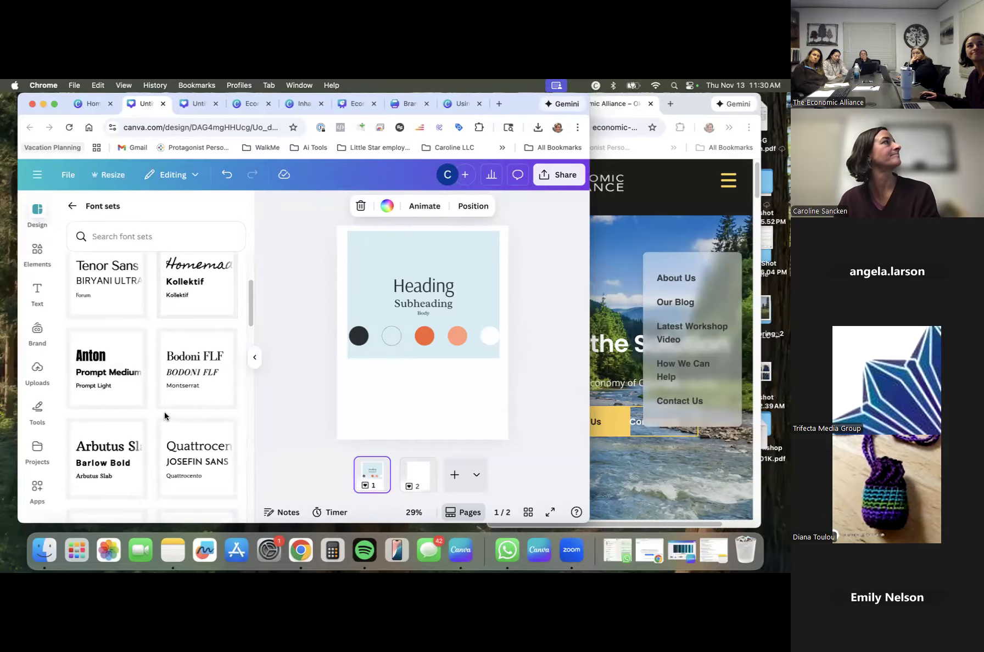
scroll(159, 411, down, 1)
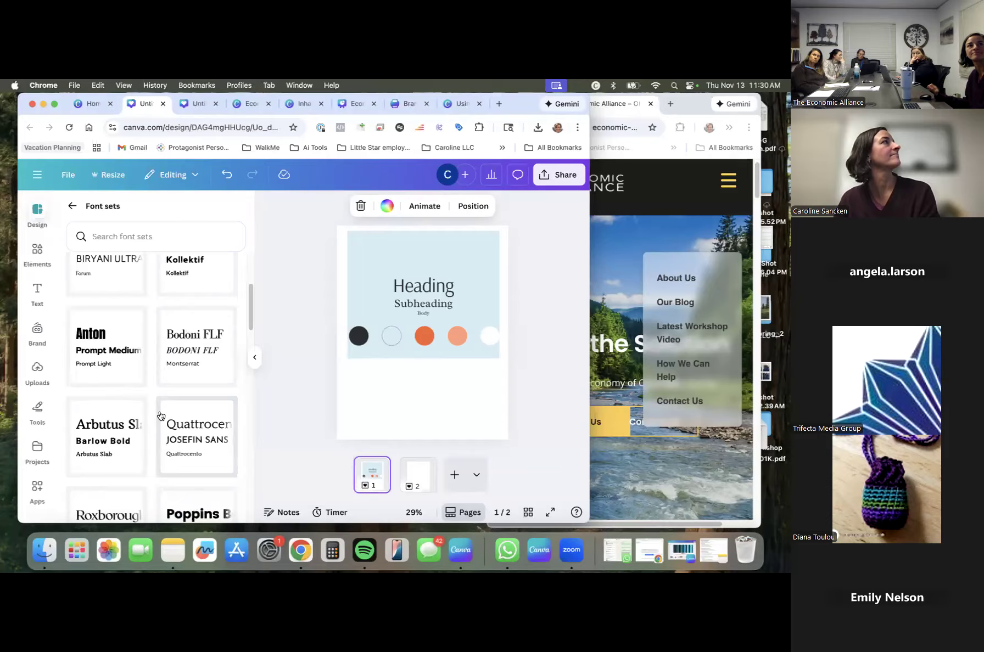
scroll(159, 414, down, 1)
scroll(159, 412, down, 3)
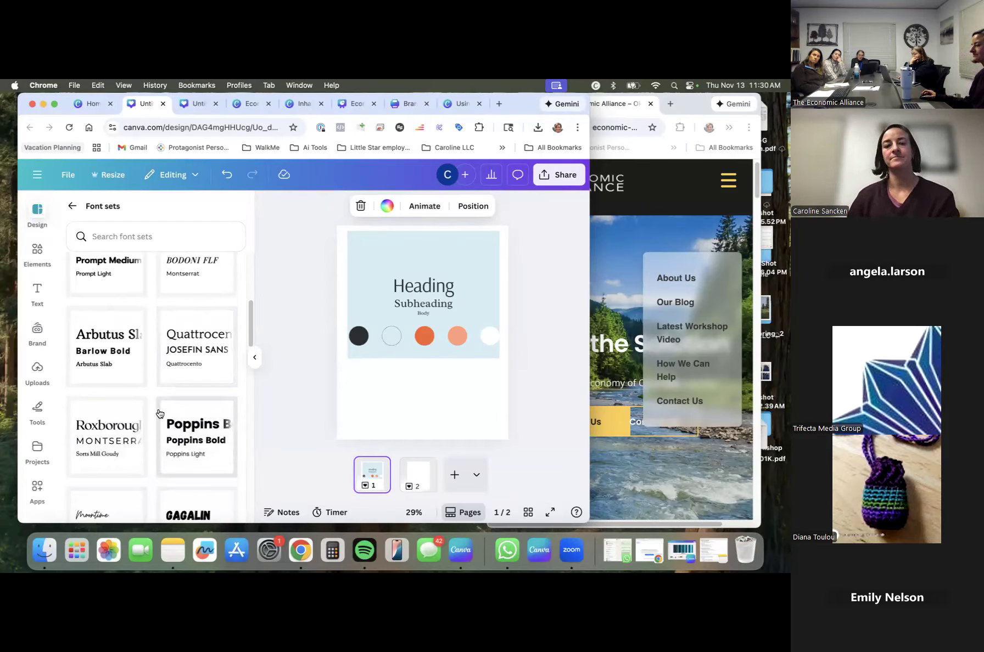
scroll(160, 413, up, 2)
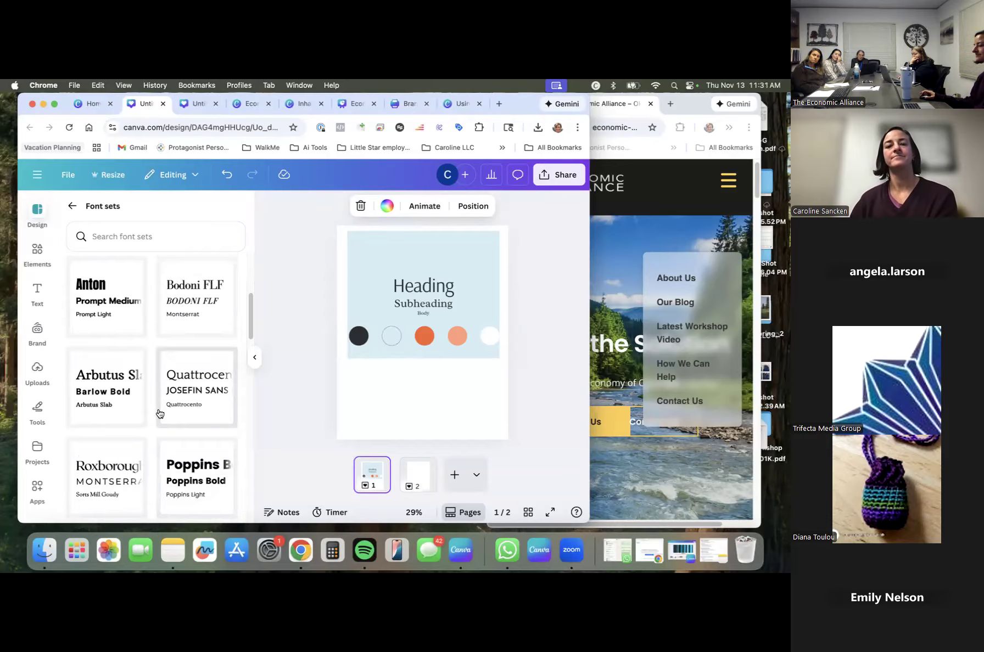
scroll(159, 413, up, 10)
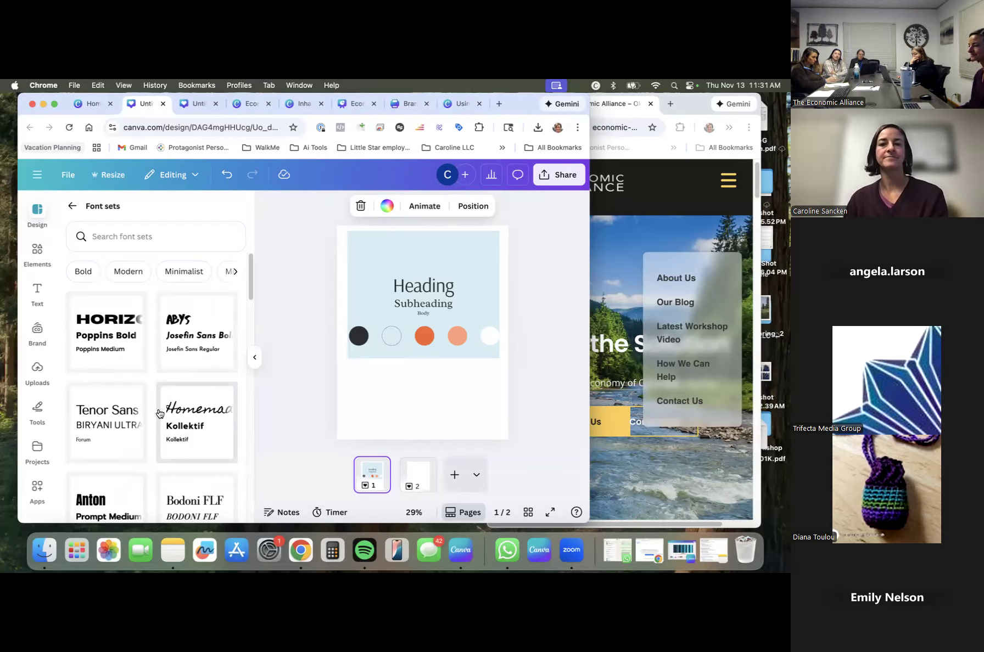
Switch to the Economic Alliance brand board design and review its logos, colour palette, fonts and mood board.
click(199, 103)
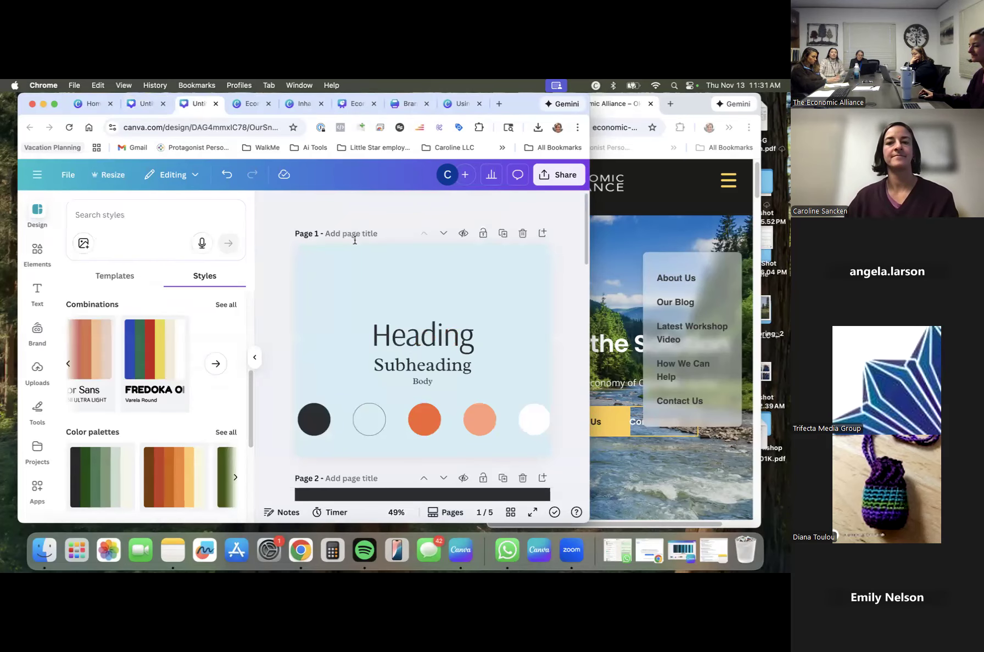
click(251, 103)
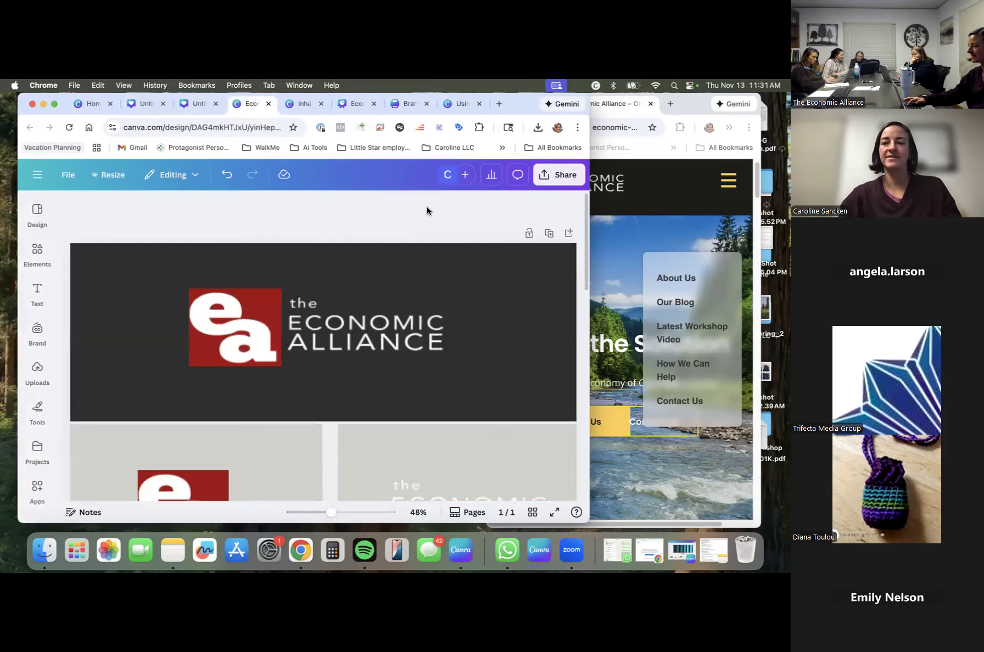
key(super+minus)
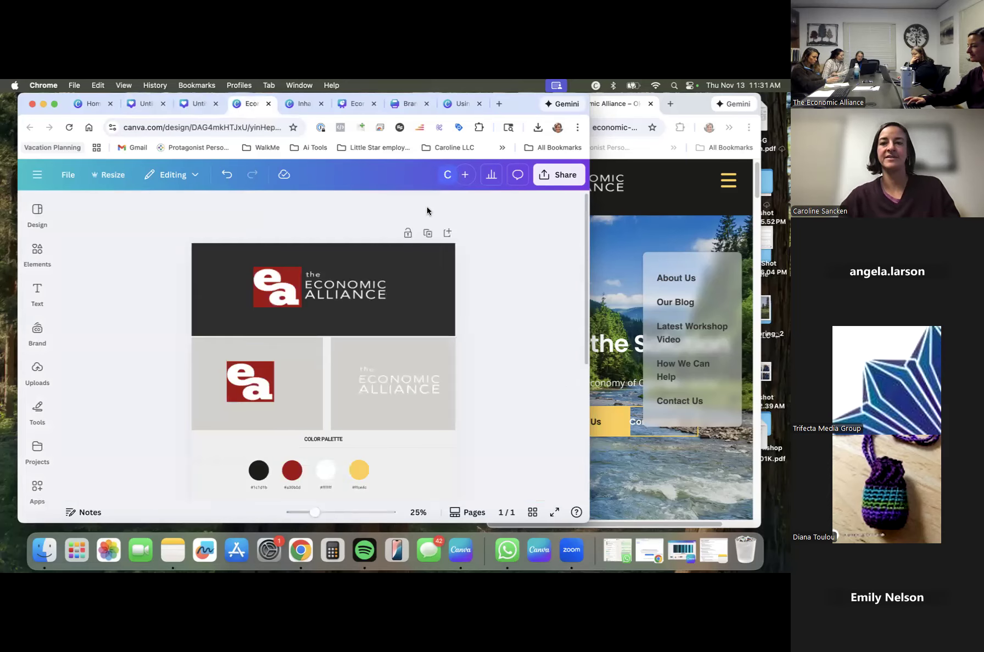
key(super+minus)
key(super+plus)
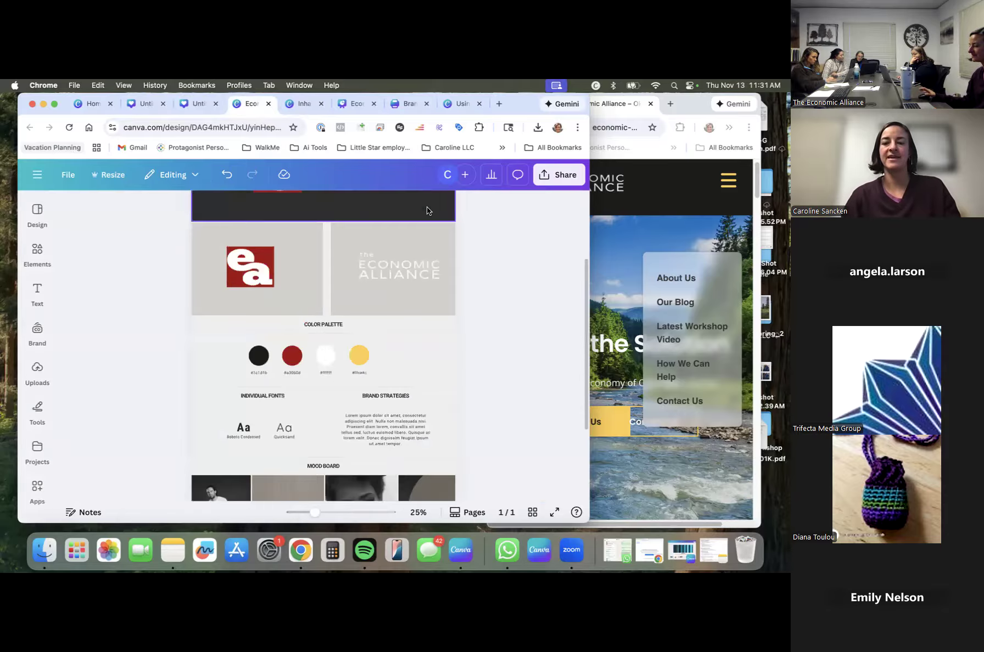
scroll(378, 255, up, 3)
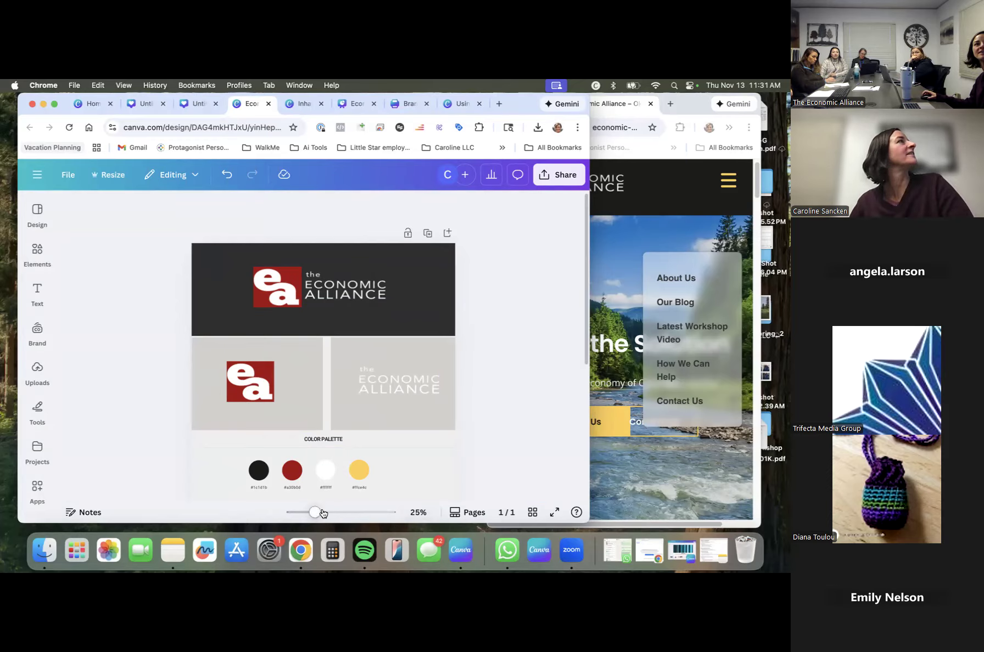
drag(319, 514, 324, 515)
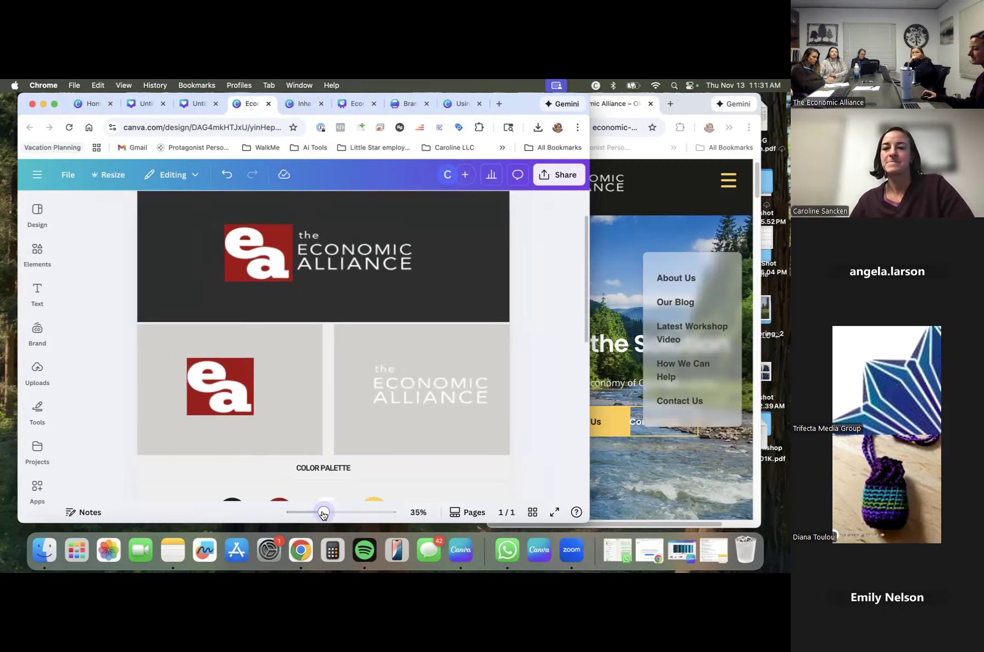
Add a blank second page to the brand board and delete it from the scrolling page view.
click(466, 513)
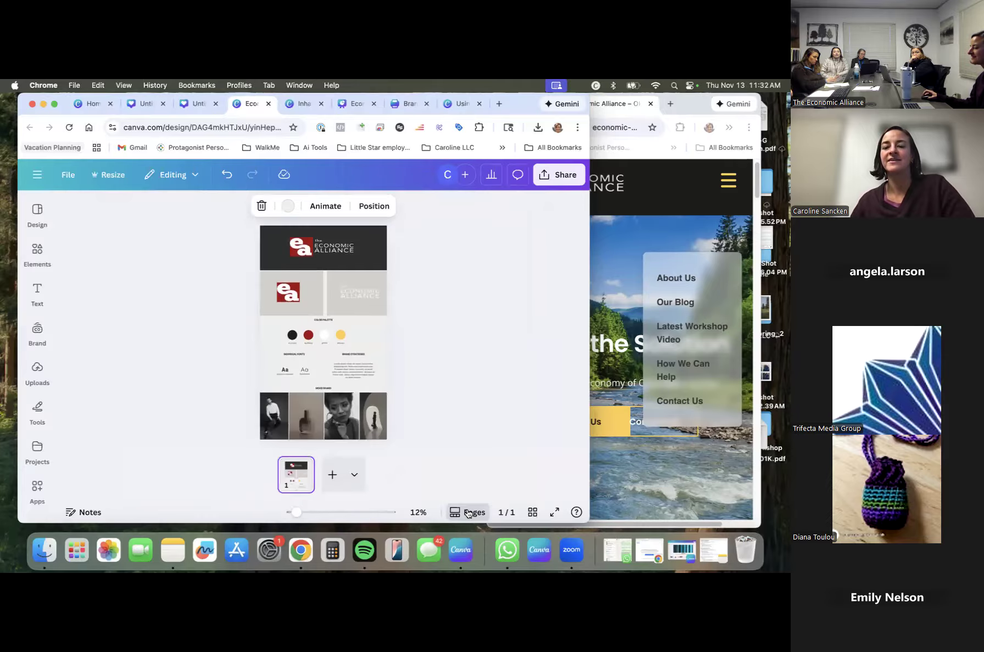
click(333, 480)
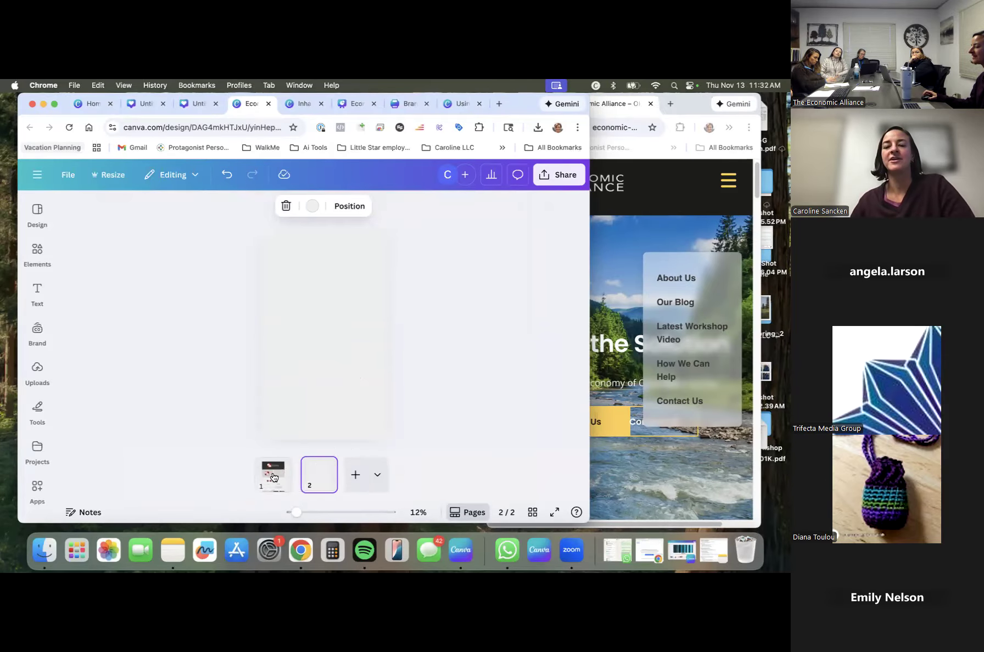
click(273, 474)
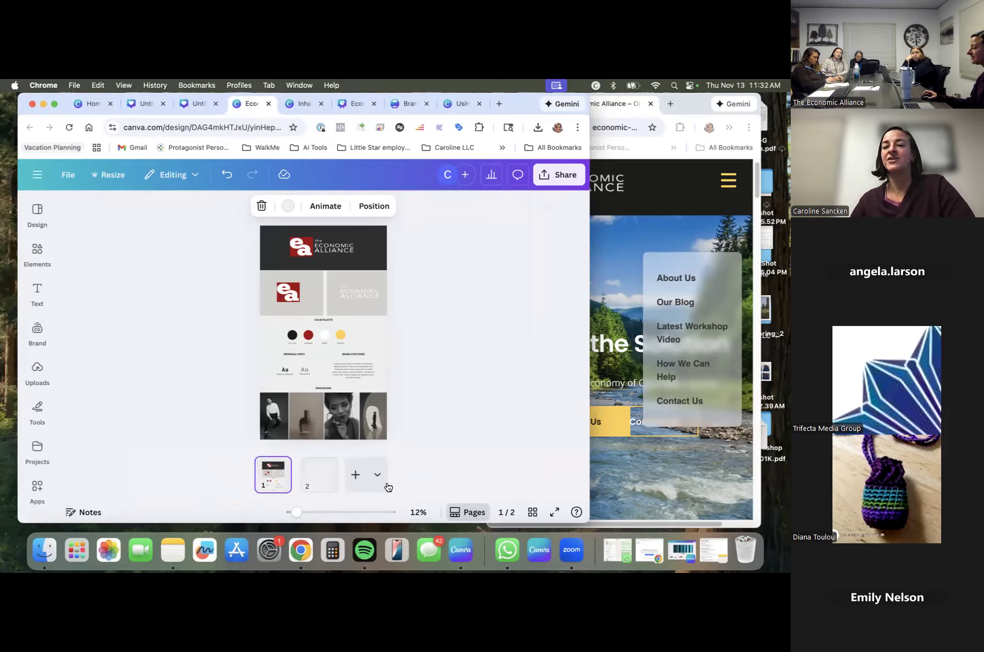
click(468, 514)
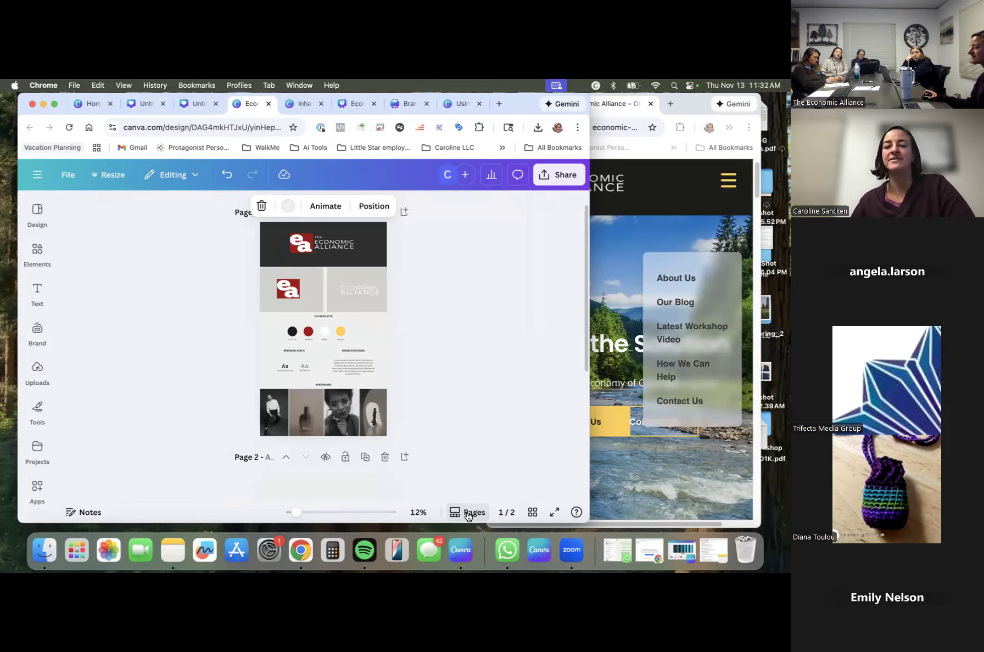
scroll(255, 254, down, 5)
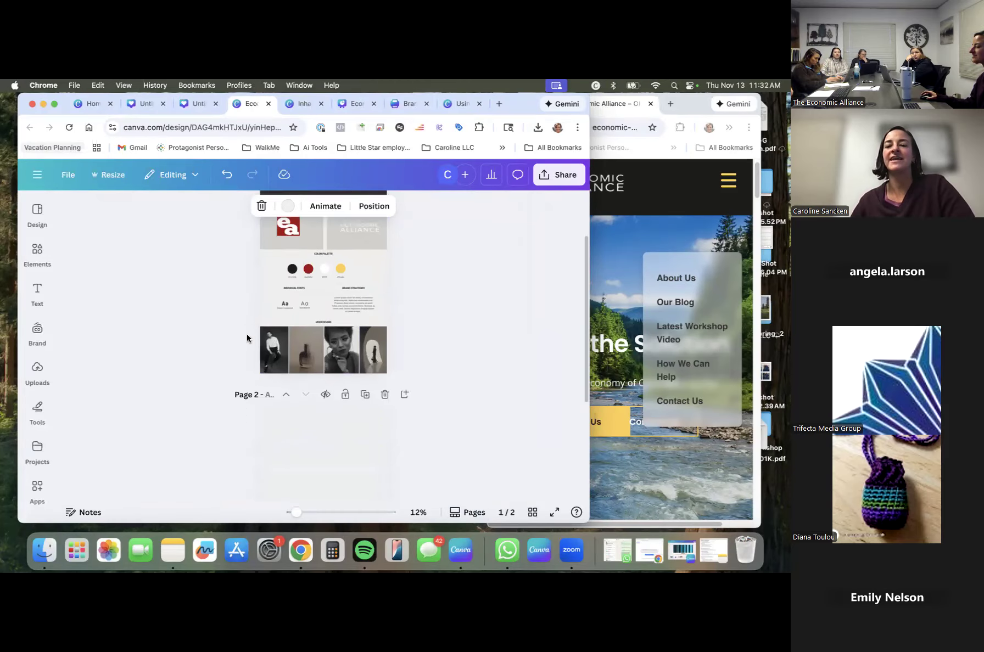
scroll(250, 354, down, 5)
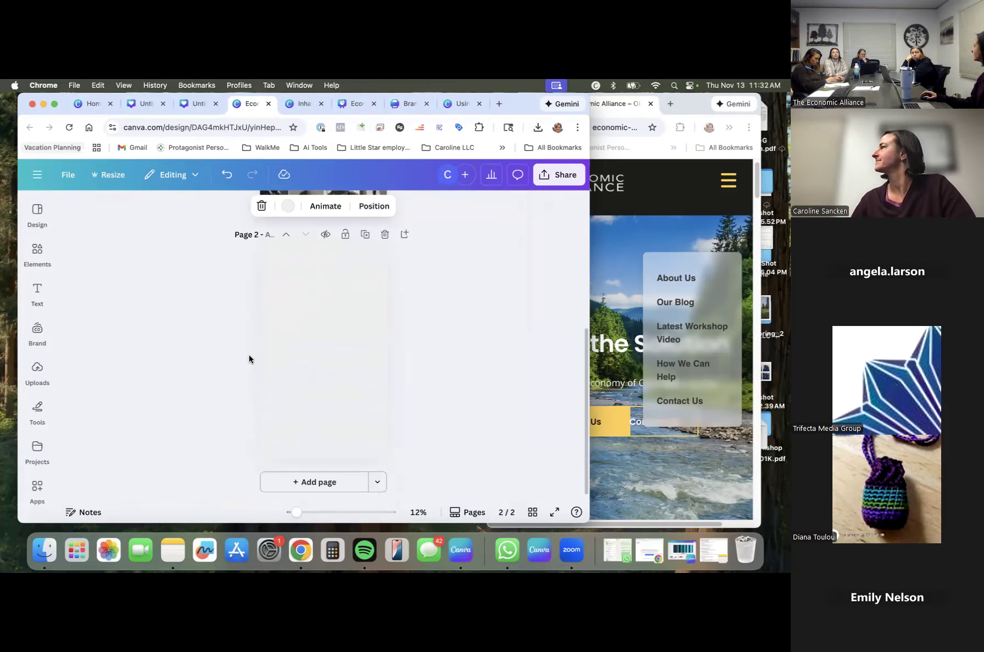
click(384, 234)
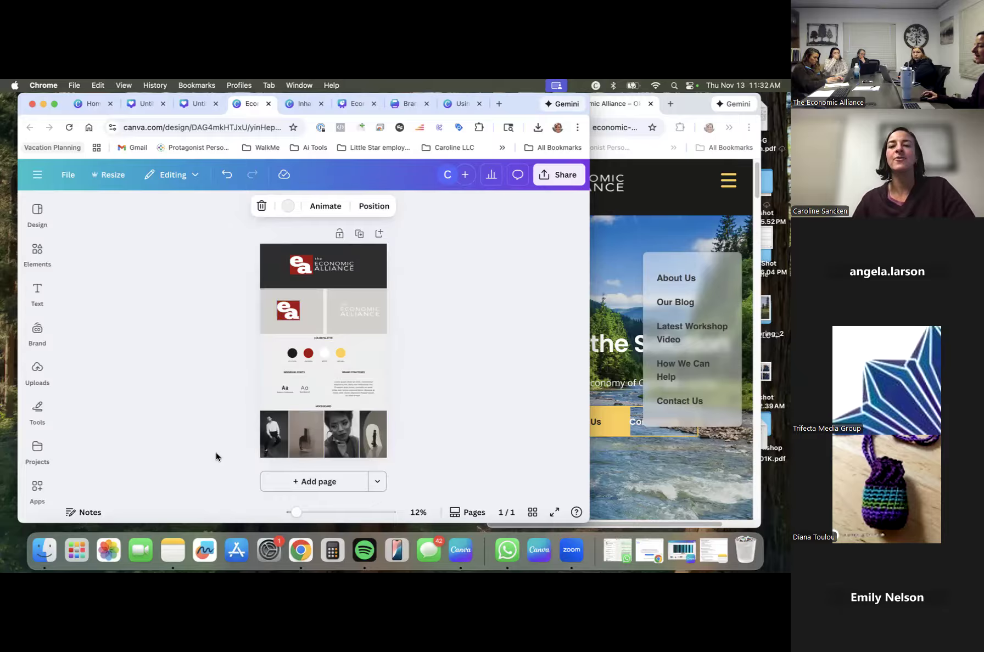
Add a blank second page below the brand board and insert a new text box on it.
click(304, 482)
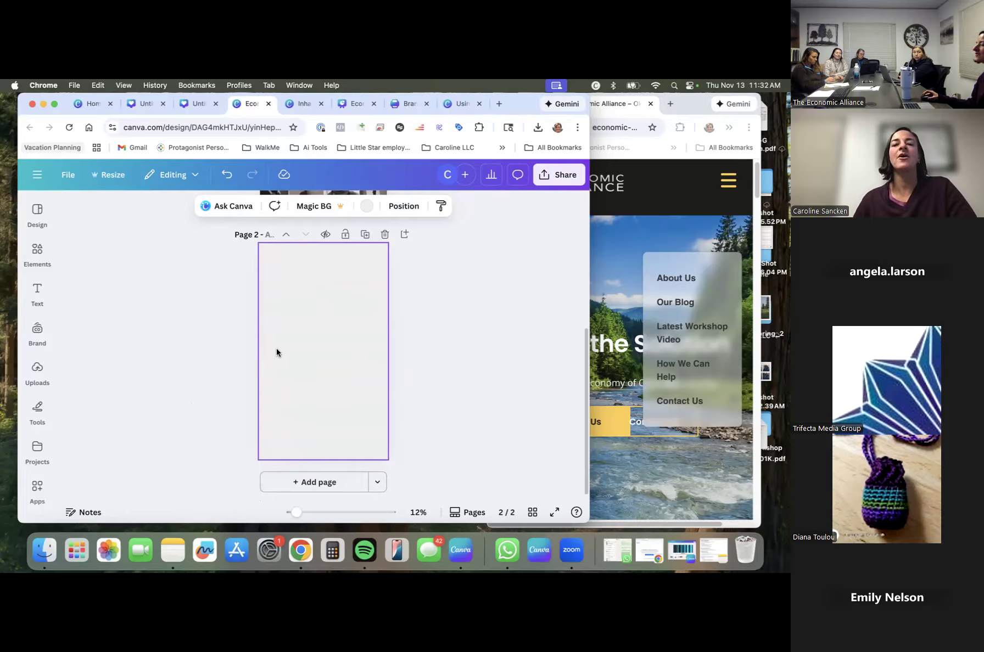
click(246, 342)
click(296, 326)
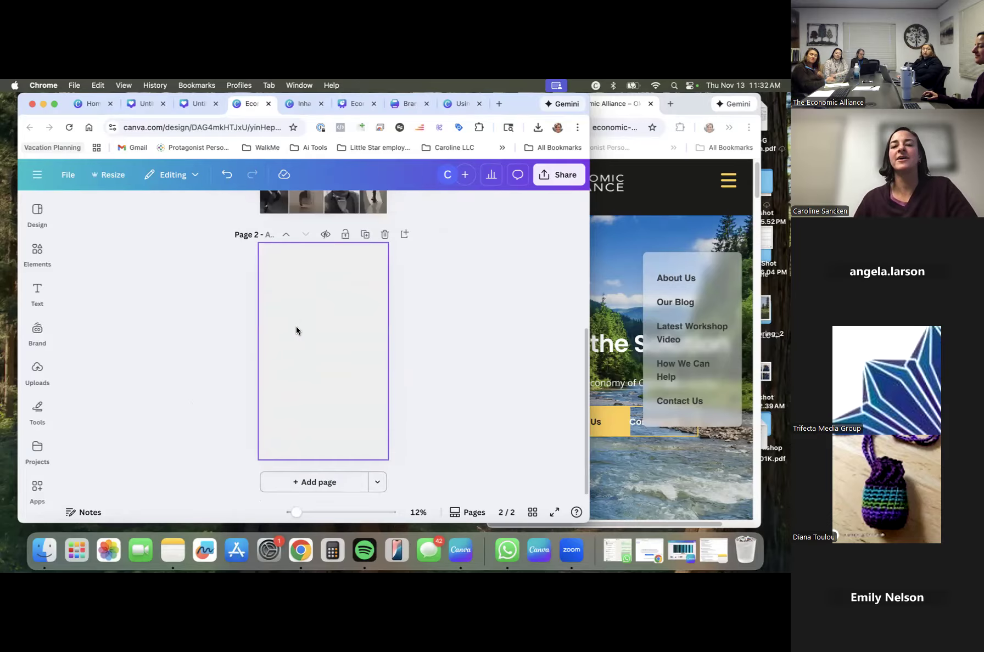
click(40, 290)
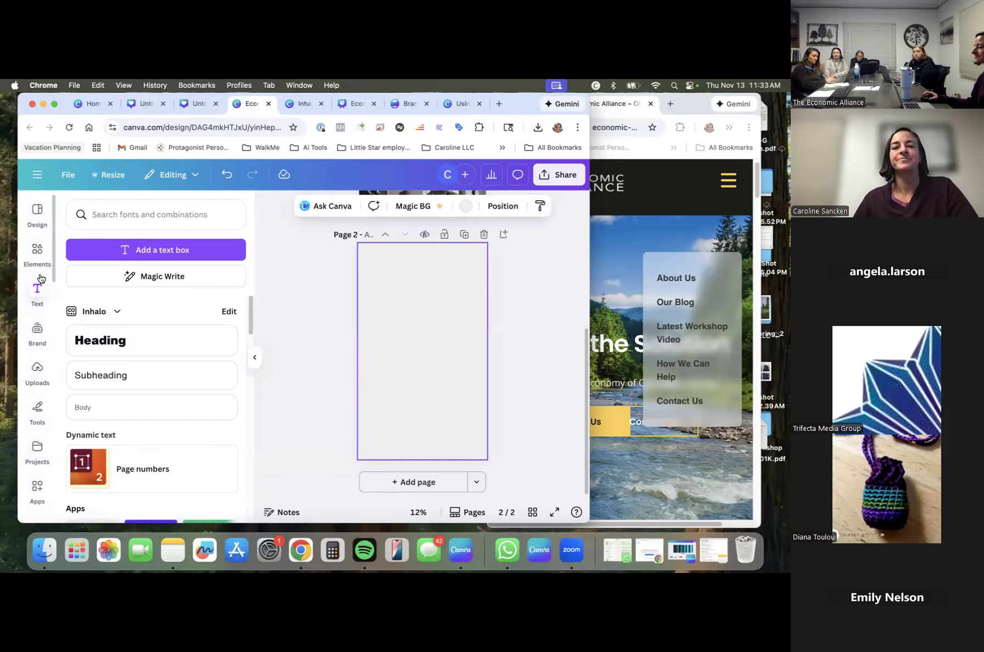
click(139, 249)
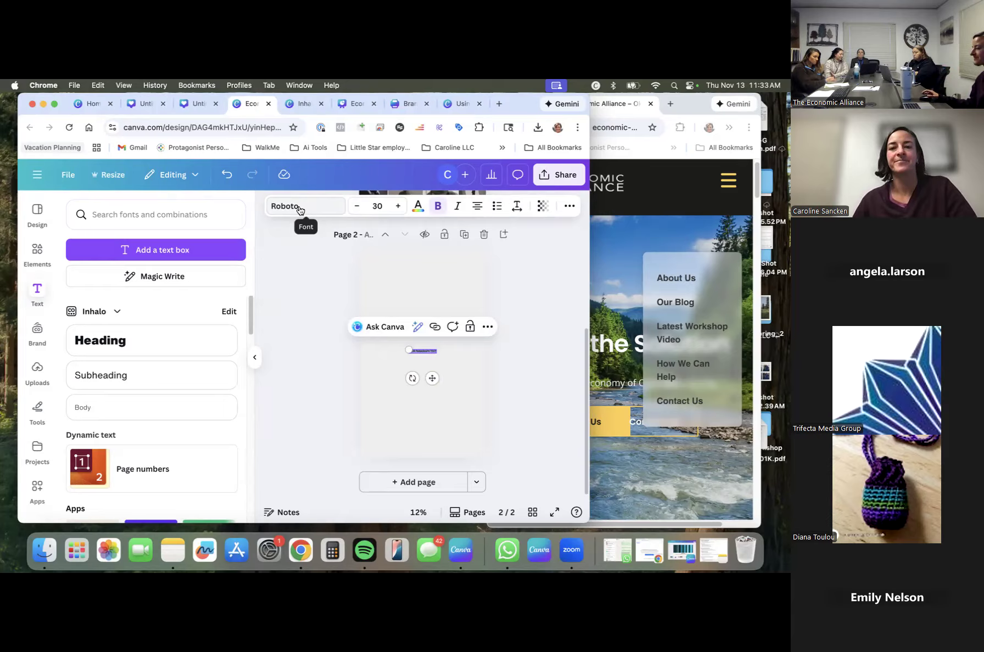
Set the font size of the new text box on page 2 to 80.
click(377, 206)
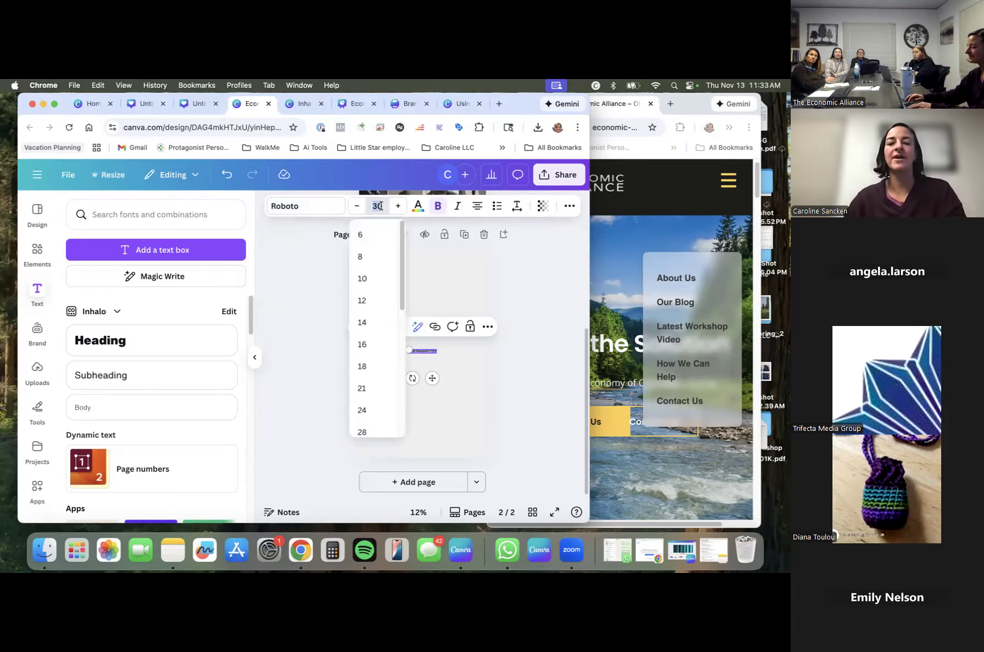
text(56)
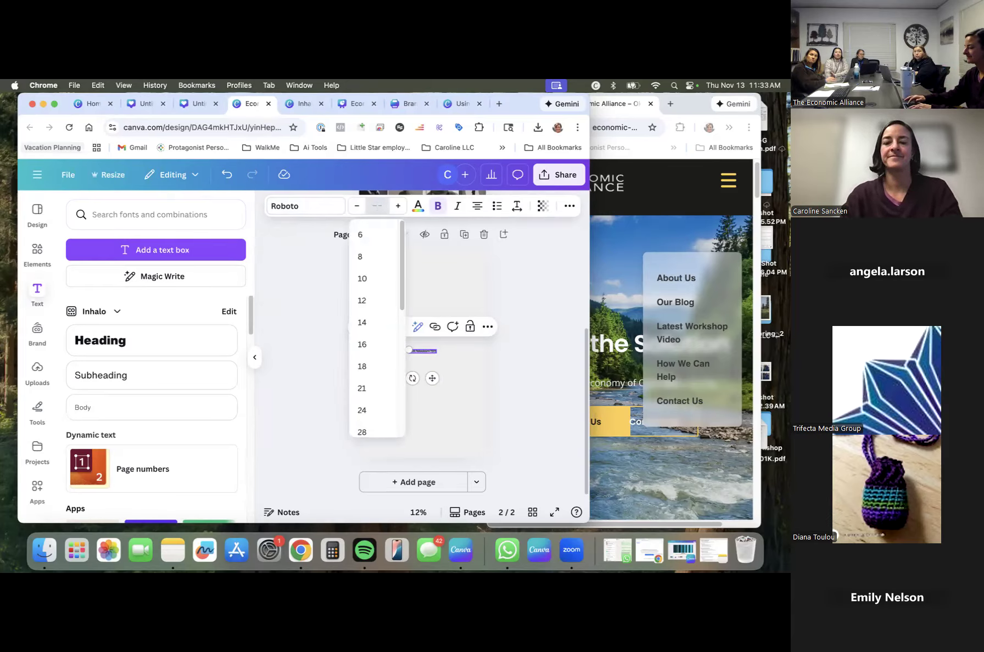
text(80)
key(Return)
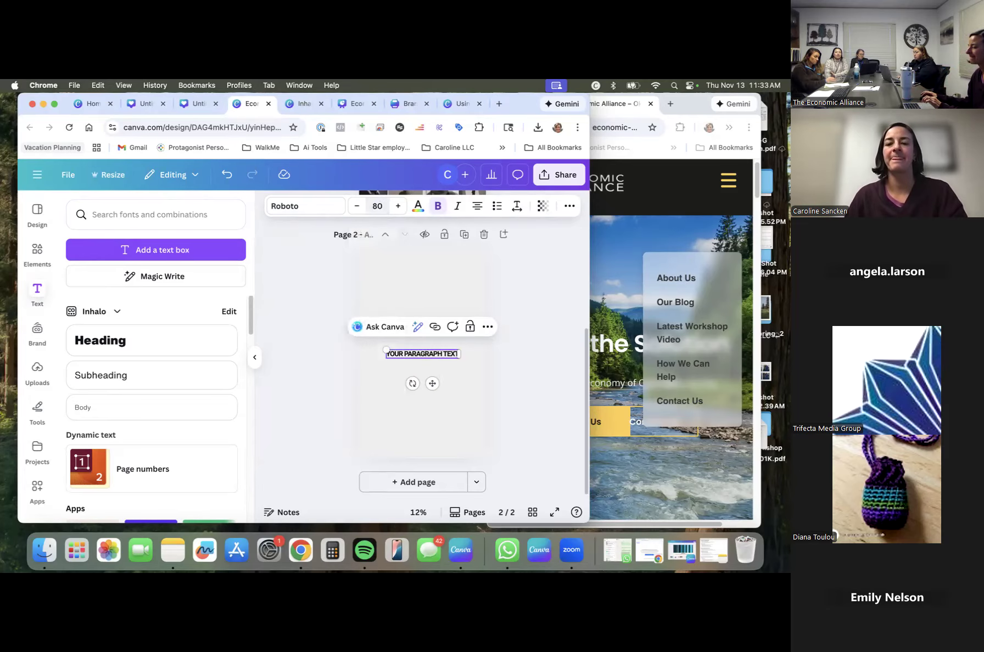
Move the text box near the top of page 2 and replace its placeholder text with COMING SOON.
drag(439, 358, 435, 273)
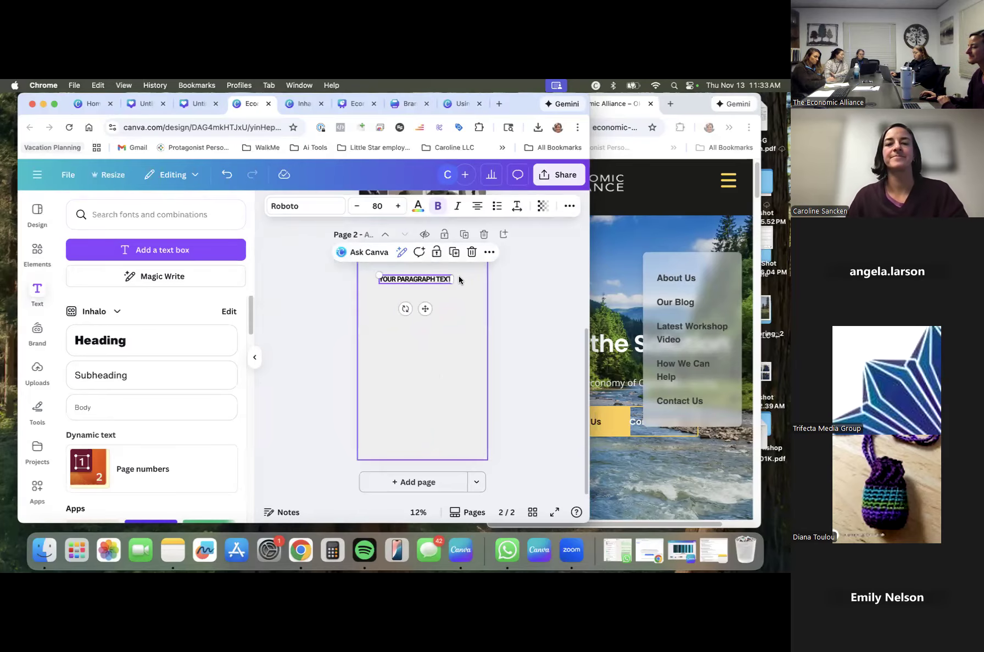
double_click(436, 281)
text(COMING SOON)
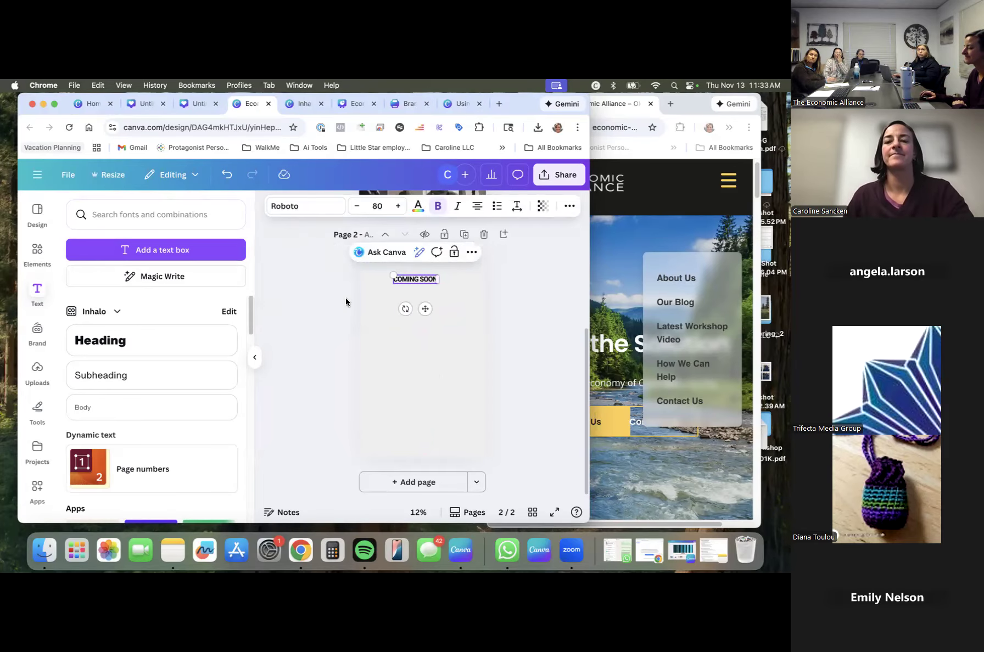
Move the COMING SOON text down, centre it horizontally above the page's middle, and set its font size to 100.
drag(423, 280, 430, 330)
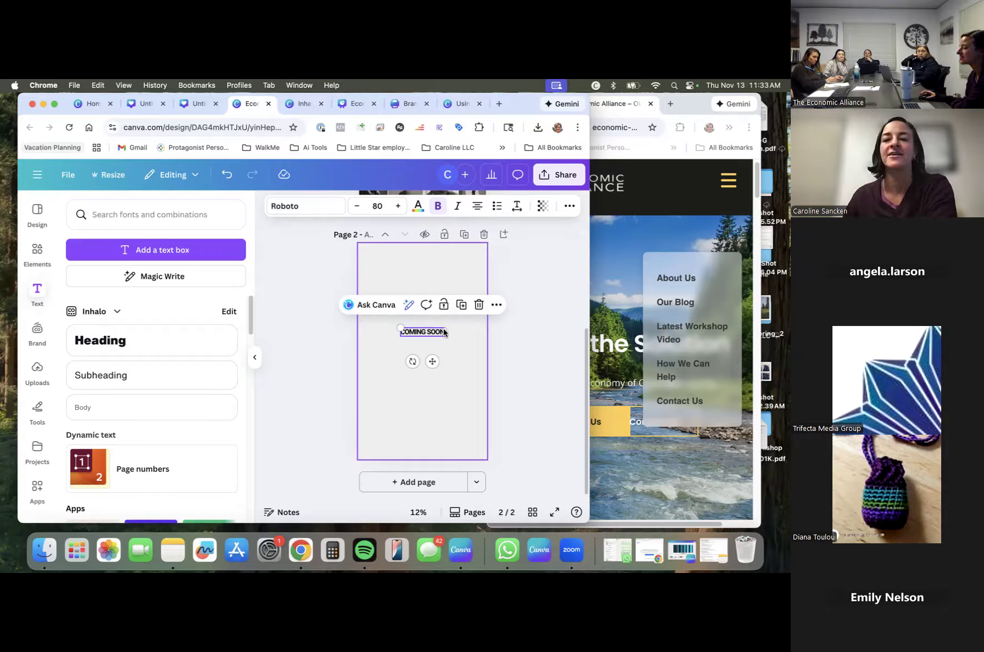
drag(431, 336, 430, 328)
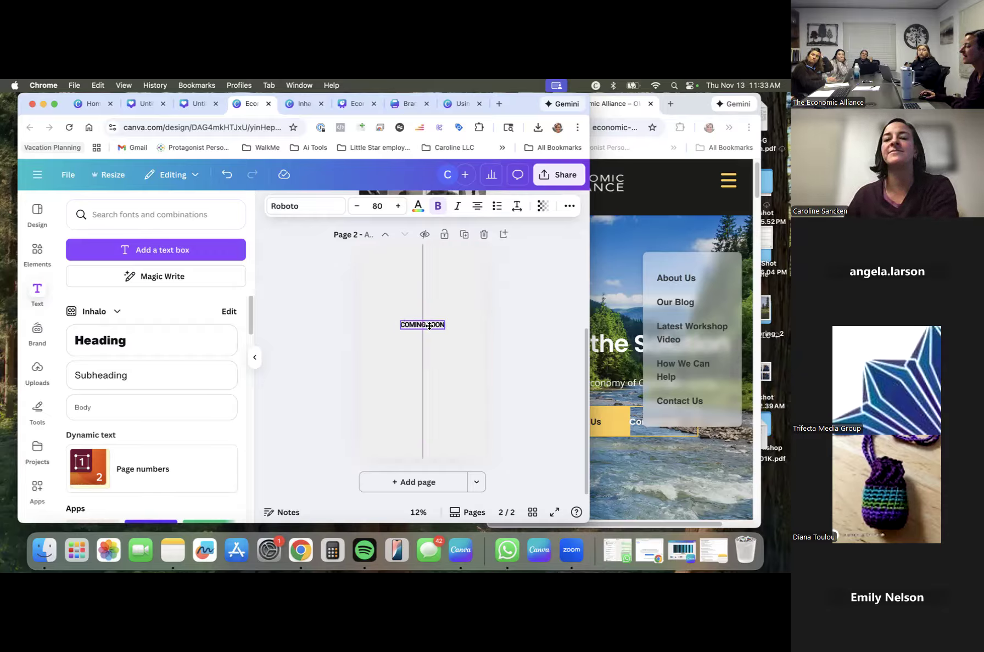
click(377, 206)
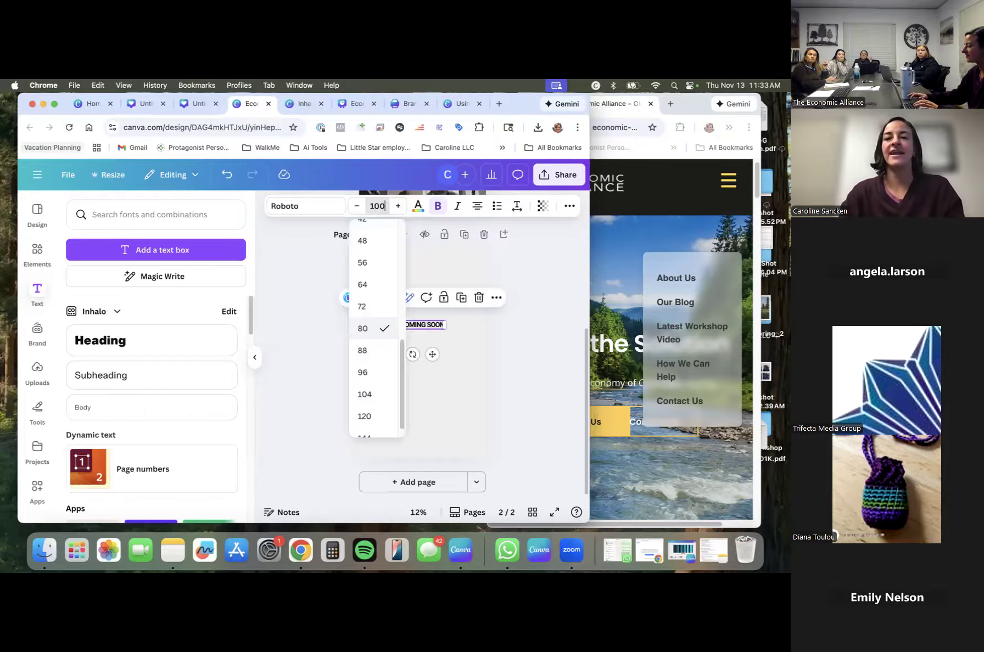
key(Return)
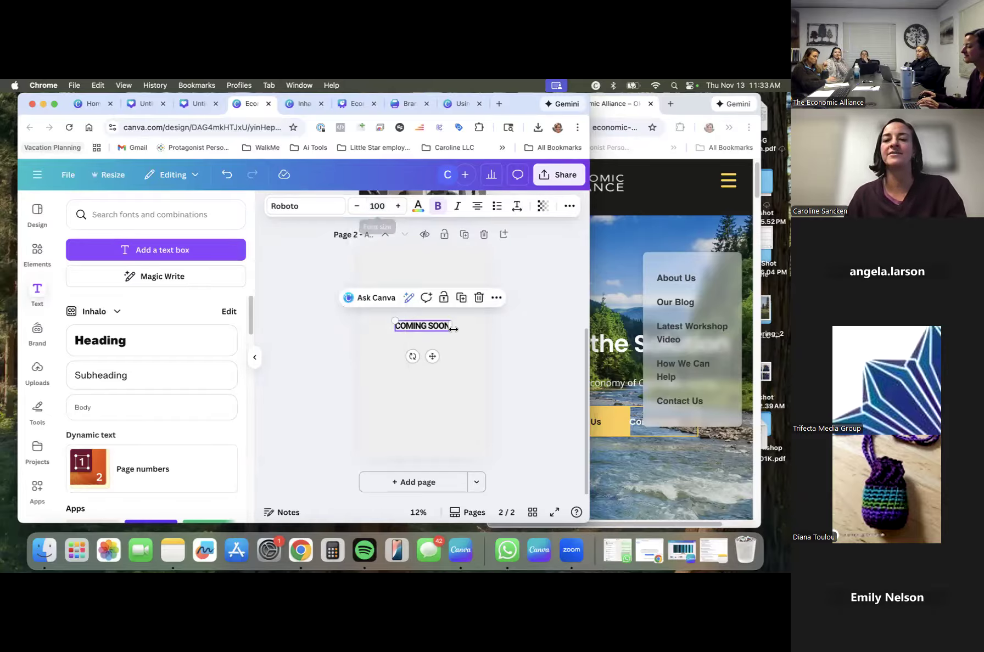
Scale the COMING SOON text up to a font size of about 211, spanning nearly the page width, and recentre it.
drag(393, 318, 334, 292)
drag(414, 321, 448, 325)
click(451, 367)
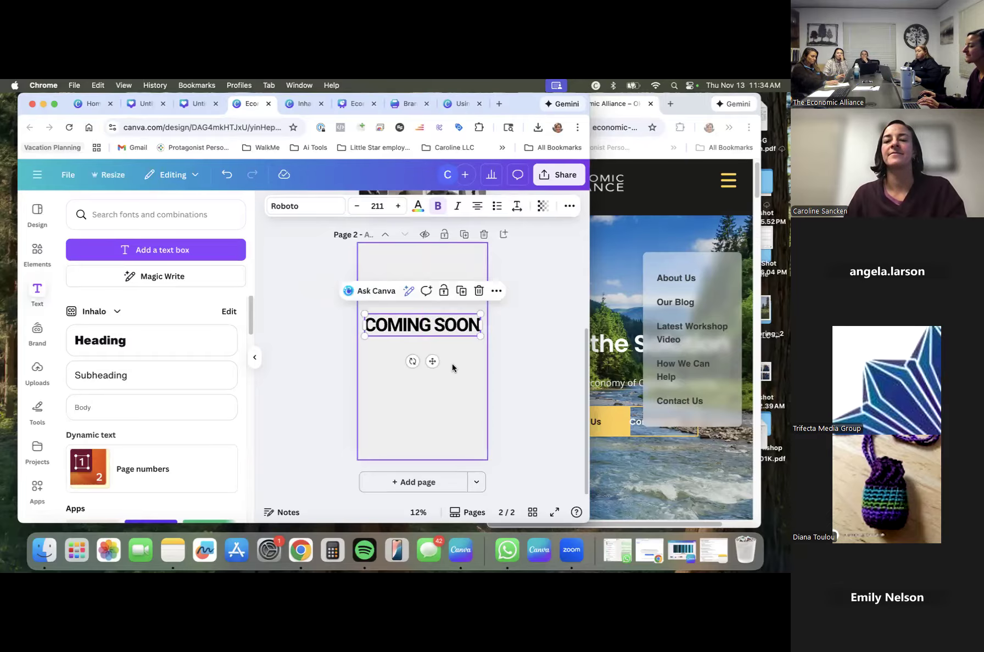
click(421, 317)
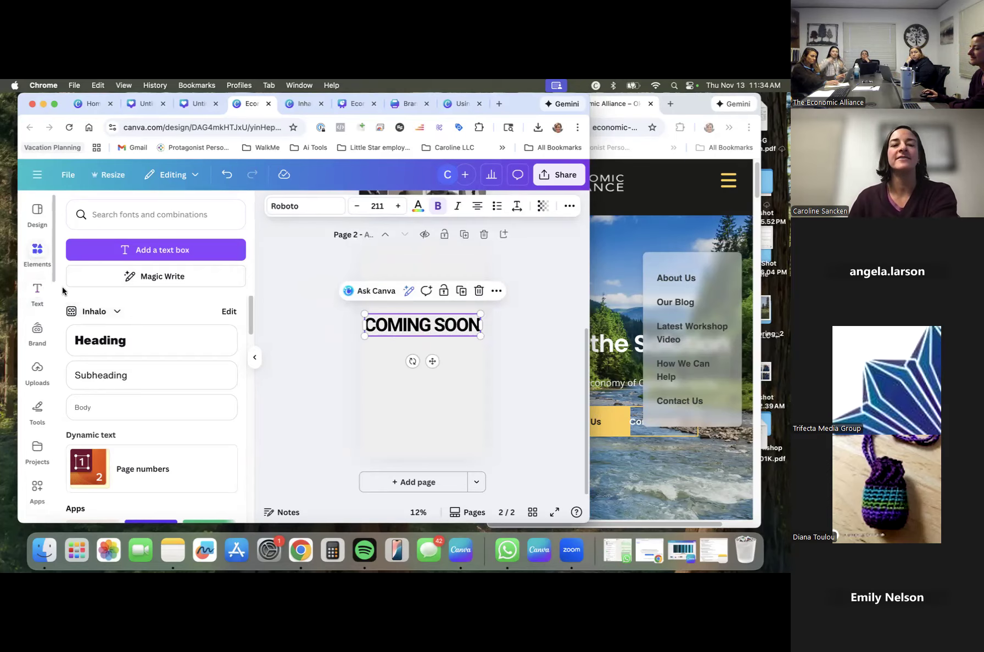
Leave the frames collection and search the graphics elements for "store opening".
click(50, 253)
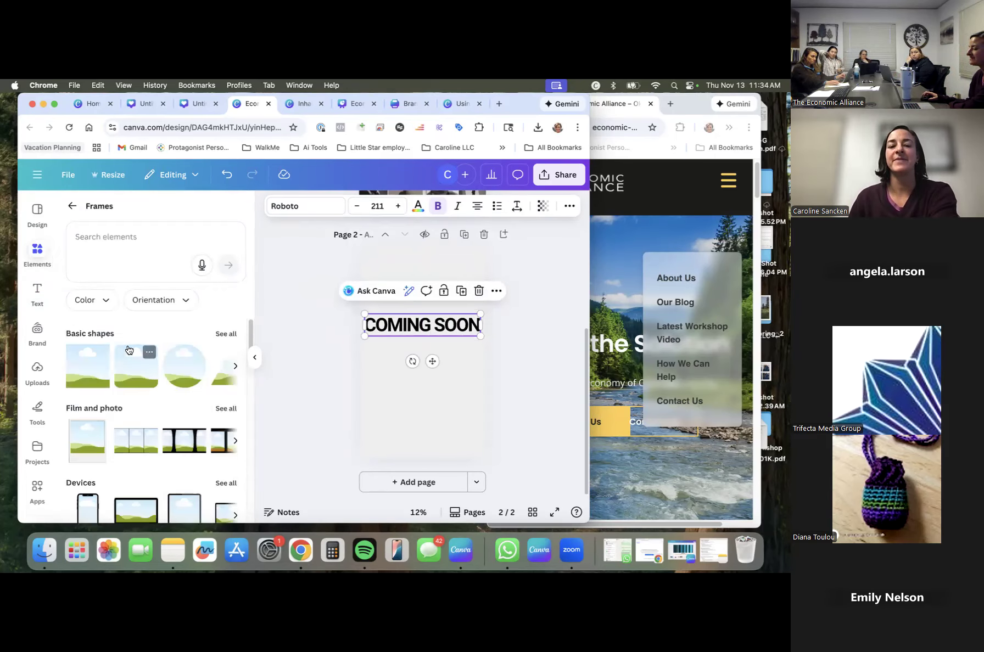
click(72, 206)
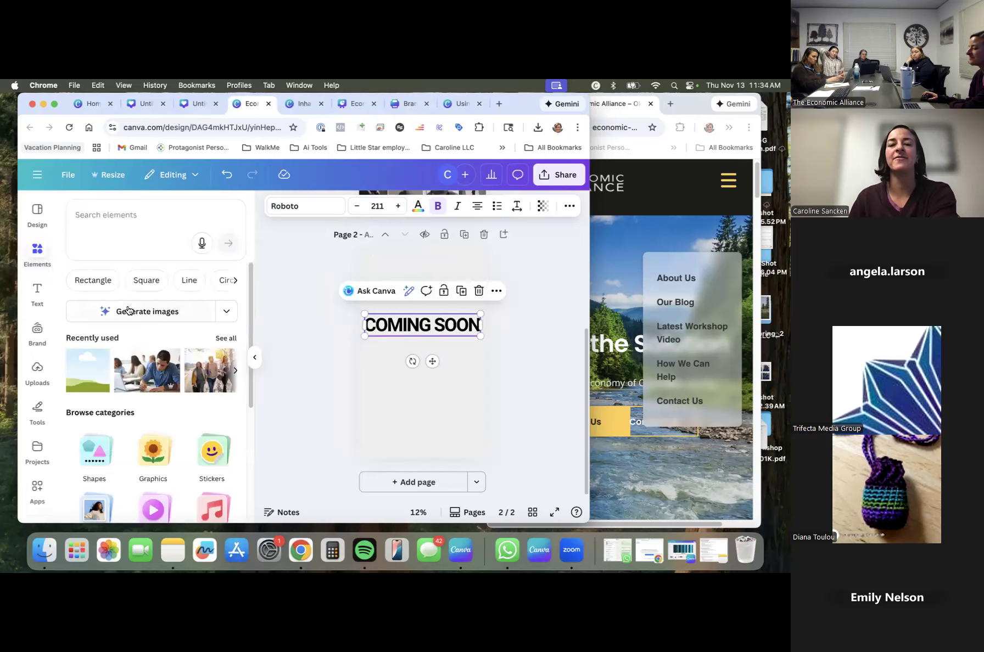
scroll(216, 387, down, 3)
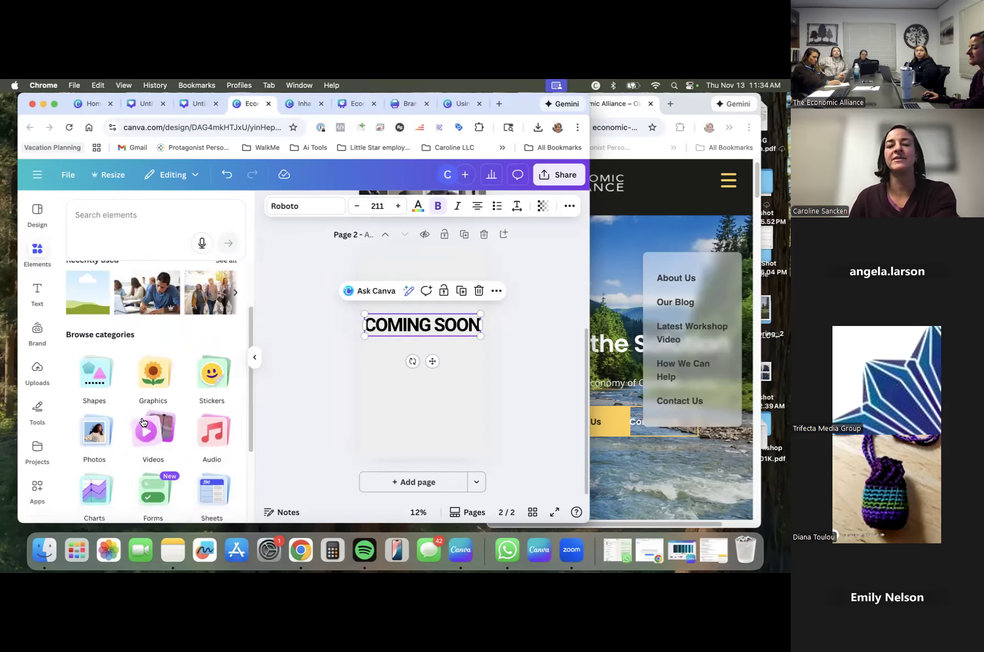
click(148, 379)
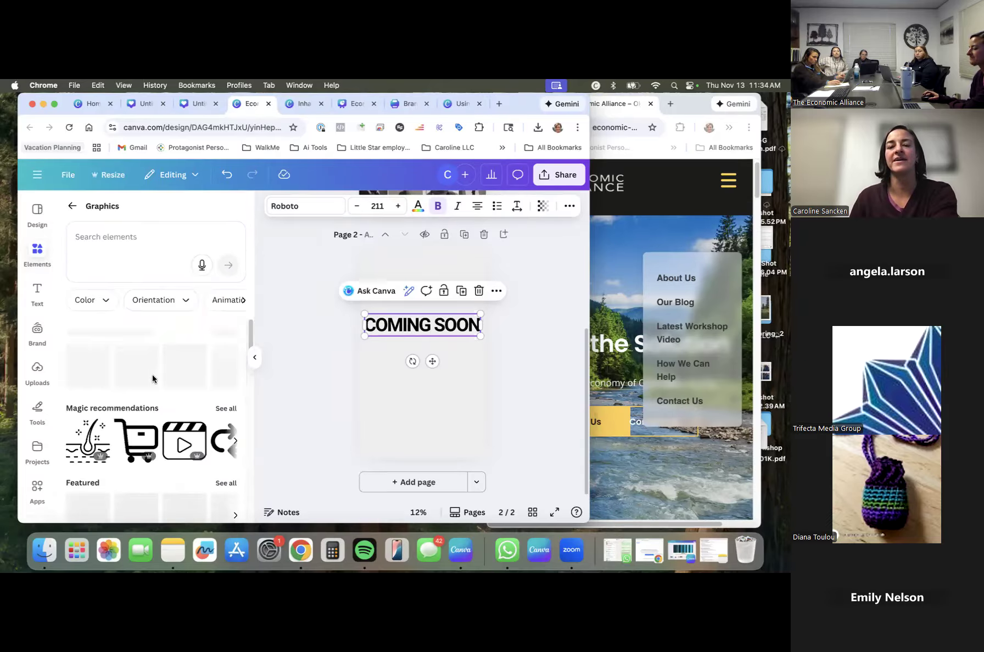
click(127, 239)
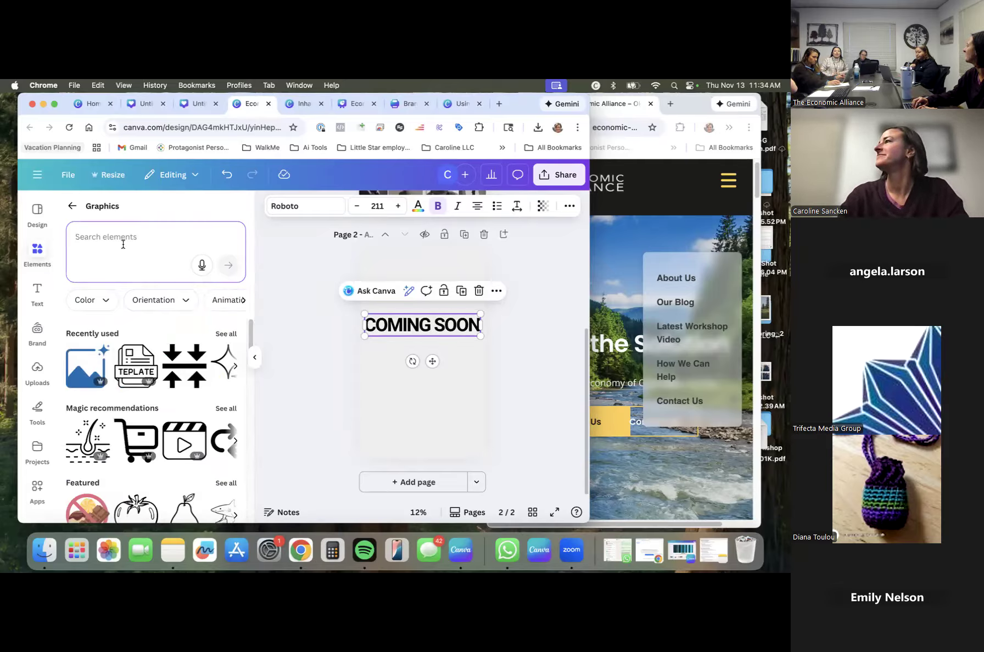
text(st)
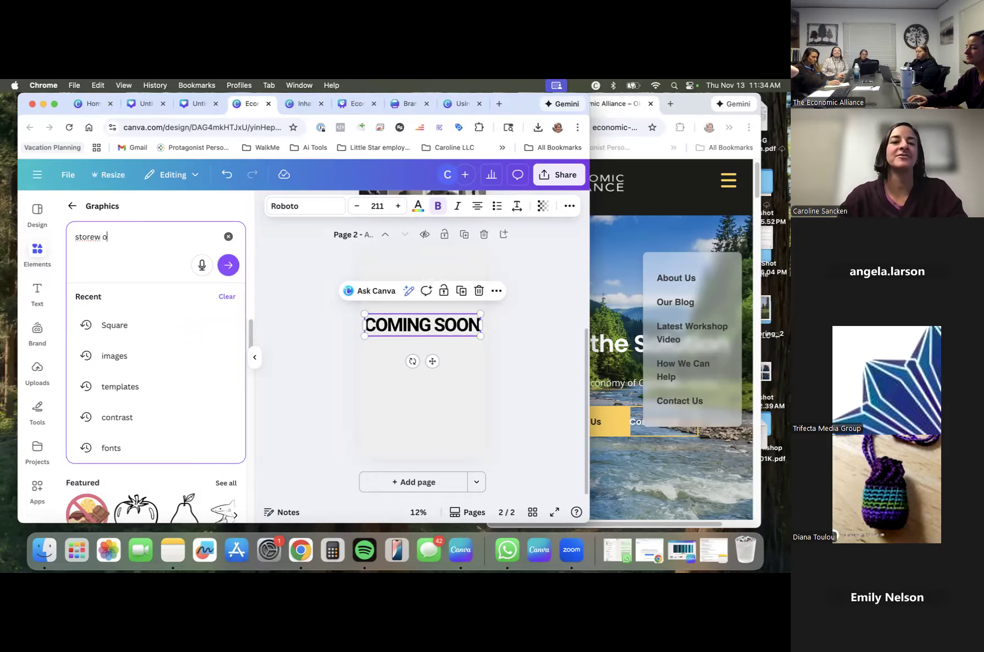
text(ore opwni)
key(BackSpace)
key(BackSpace)
key(BackSpace)
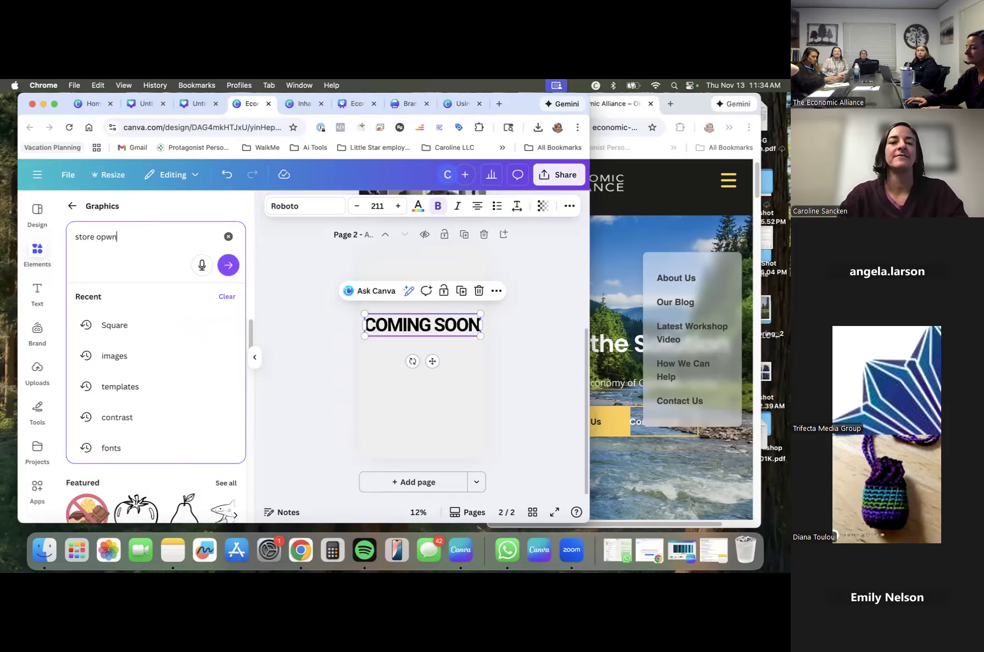
text(ening)
key(Return)
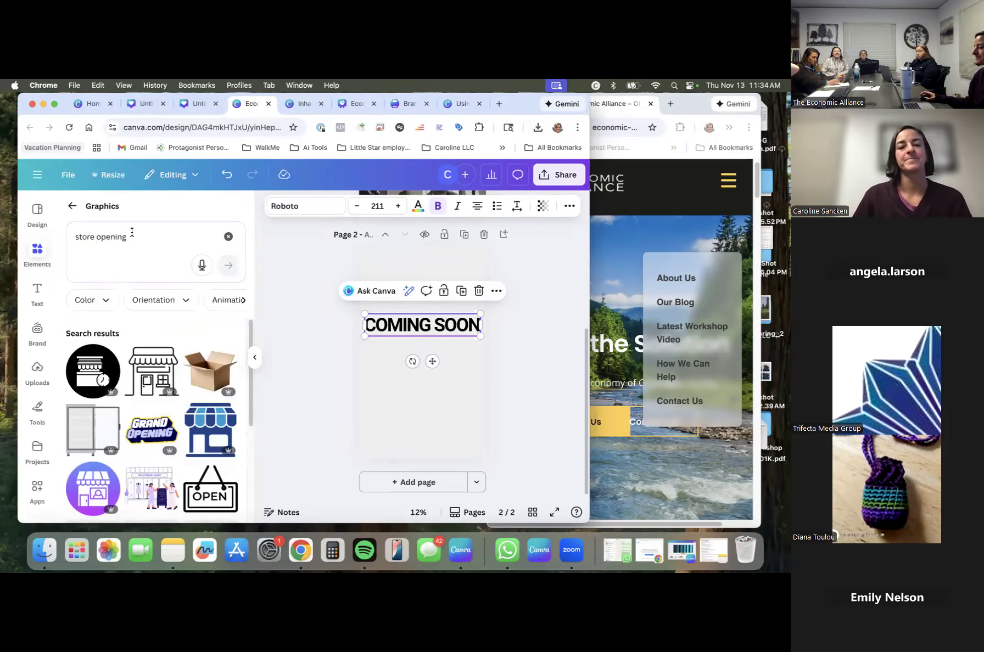
Add the open cardboard box graphic to page 2 and centre it just below the COMING SOON text.
scroll(111, 367, down, 2)
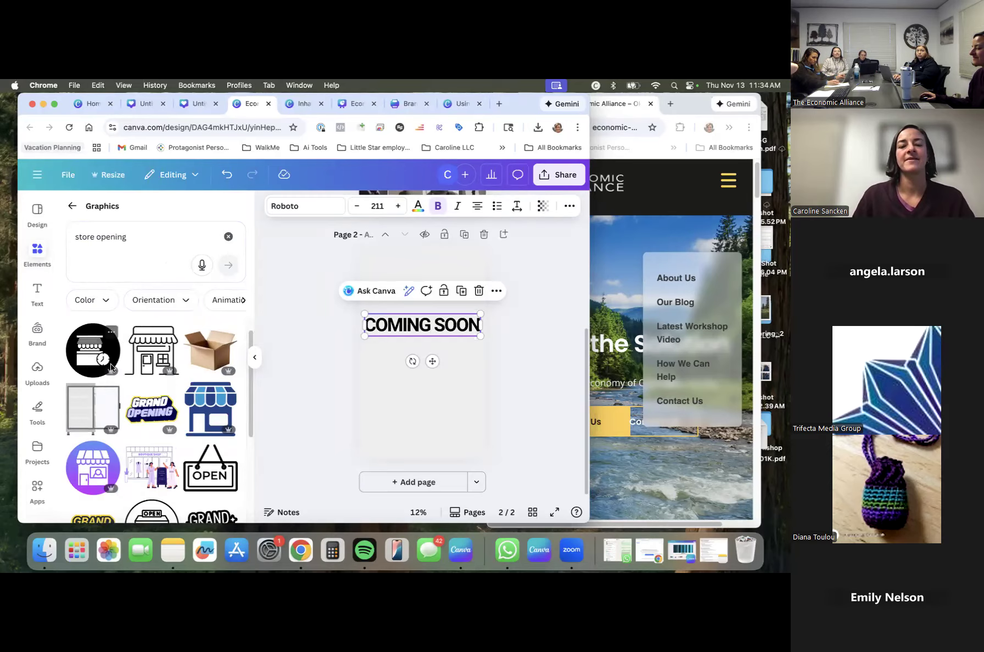
scroll(111, 367, down, 4)
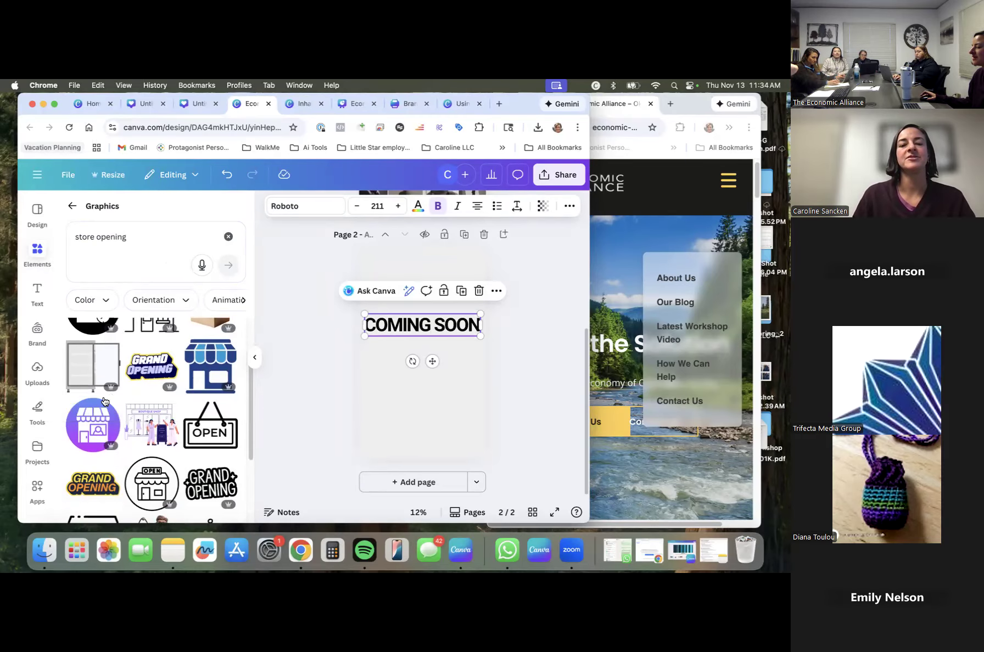
scroll(168, 392, up, 5)
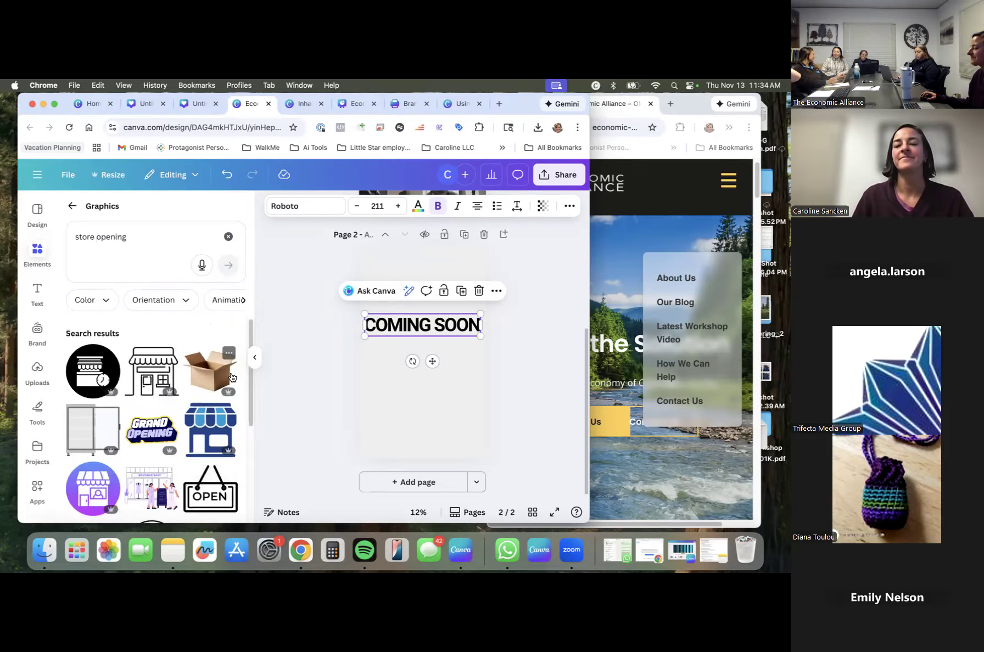
drag(232, 377, 400, 379)
click(435, 410)
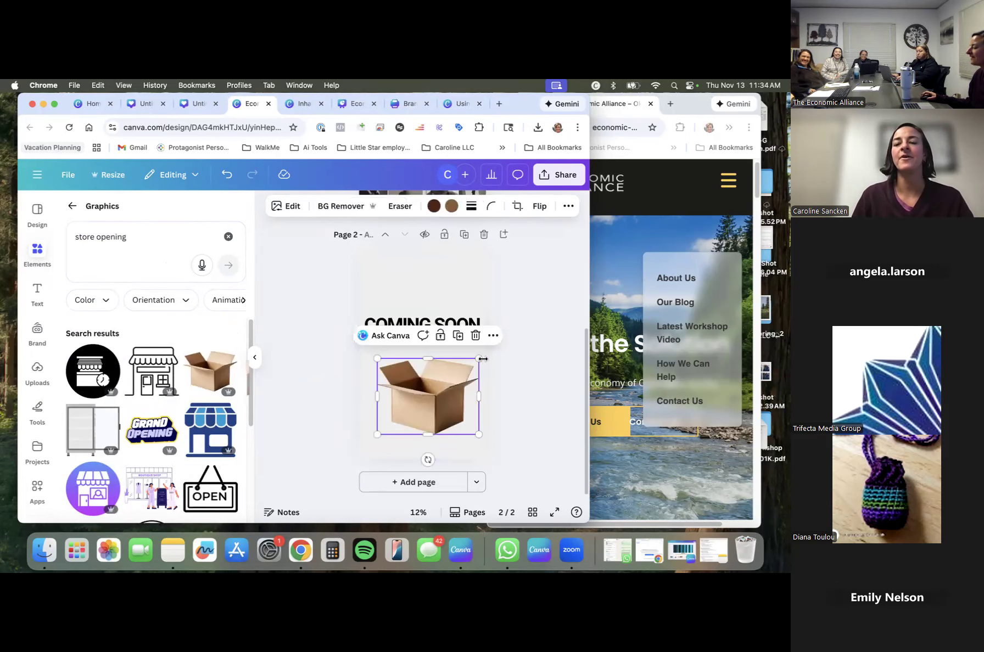
click(439, 392)
drag(432, 392, 432, 387)
click(275, 434)
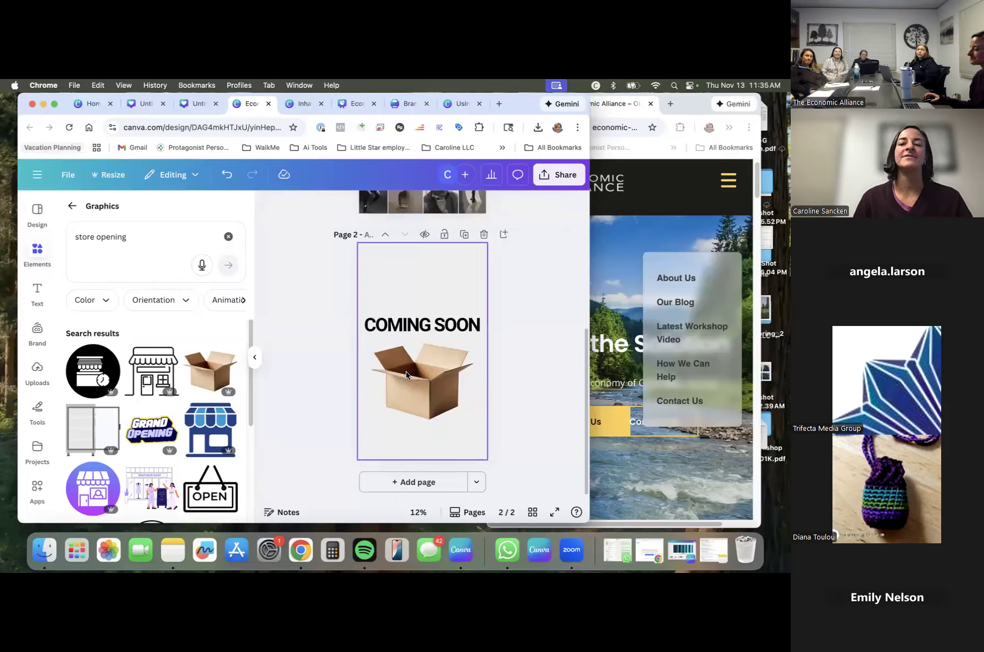
Switch from graphics to the shapes collection and search it for "sticker" and "buy now".
click(70, 207)
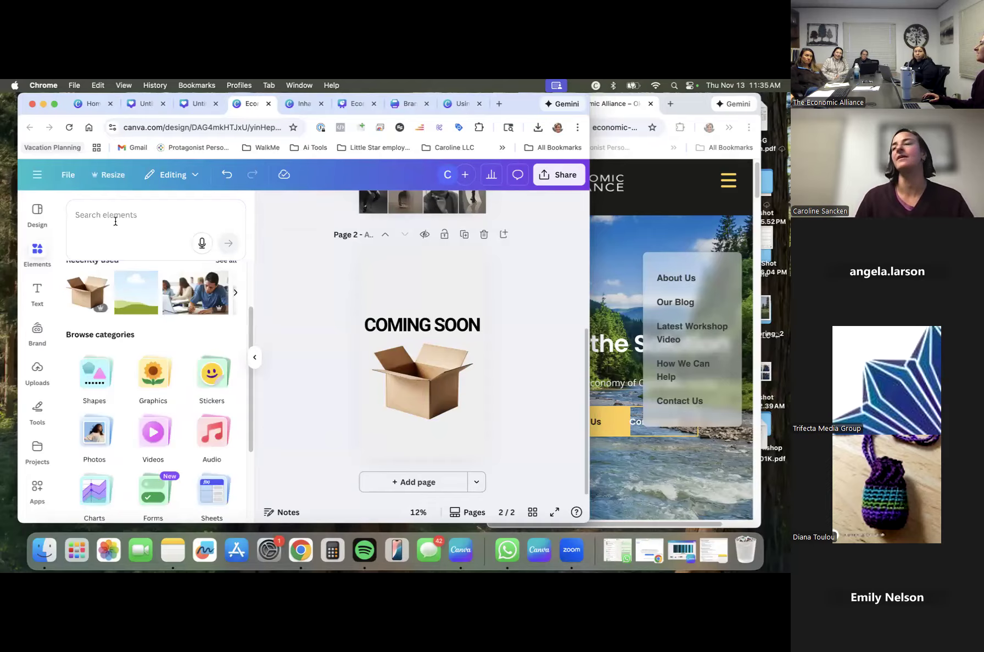
click(92, 372)
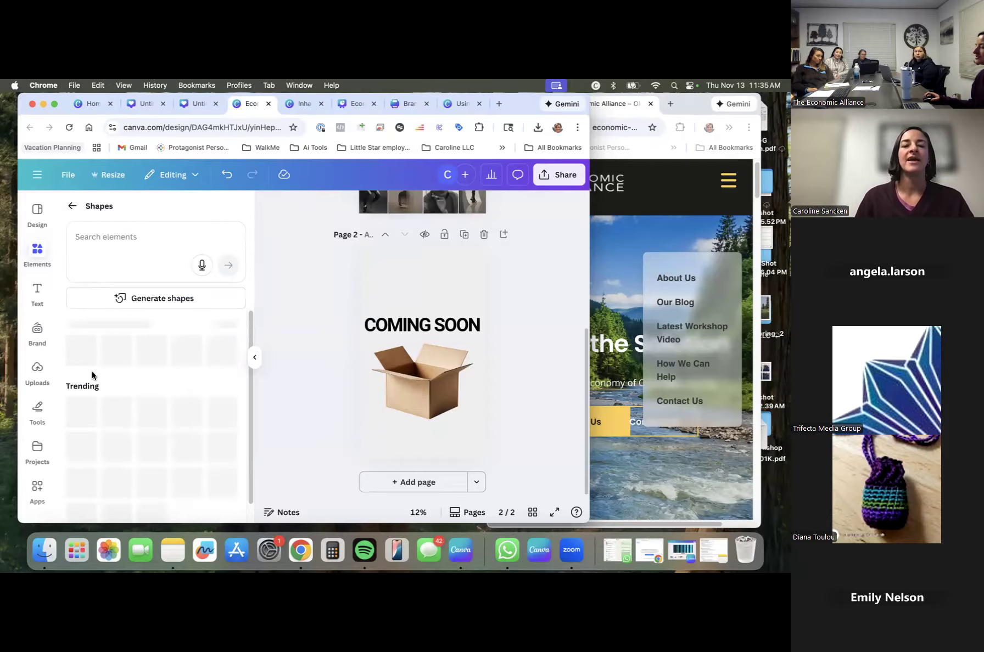
click(116, 239)
text(stick)
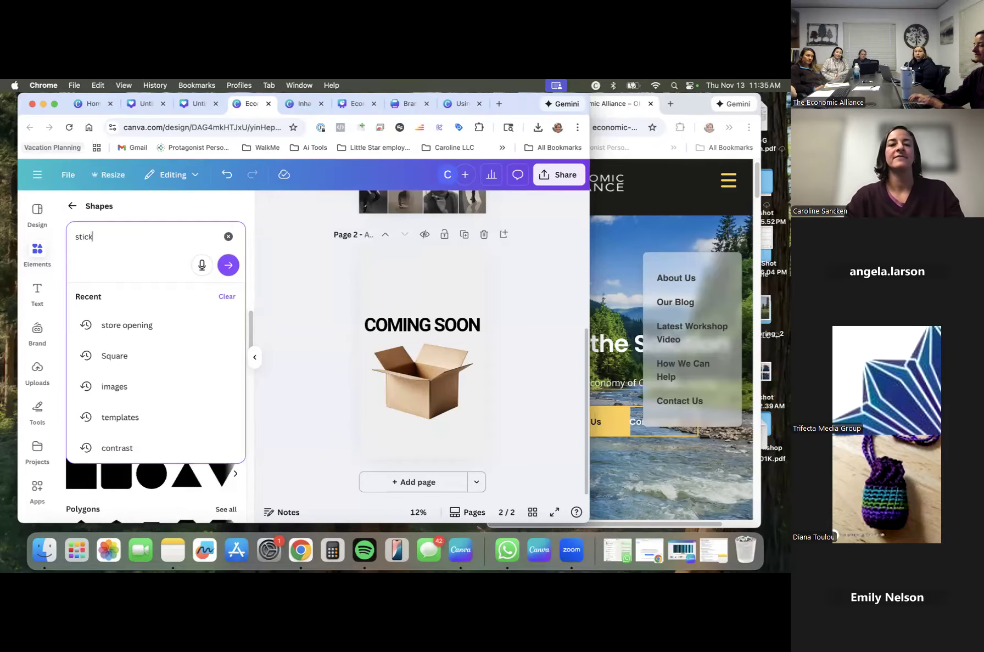
text(er)
key(Return)
click(125, 235)
key(super+a)
text(bu)
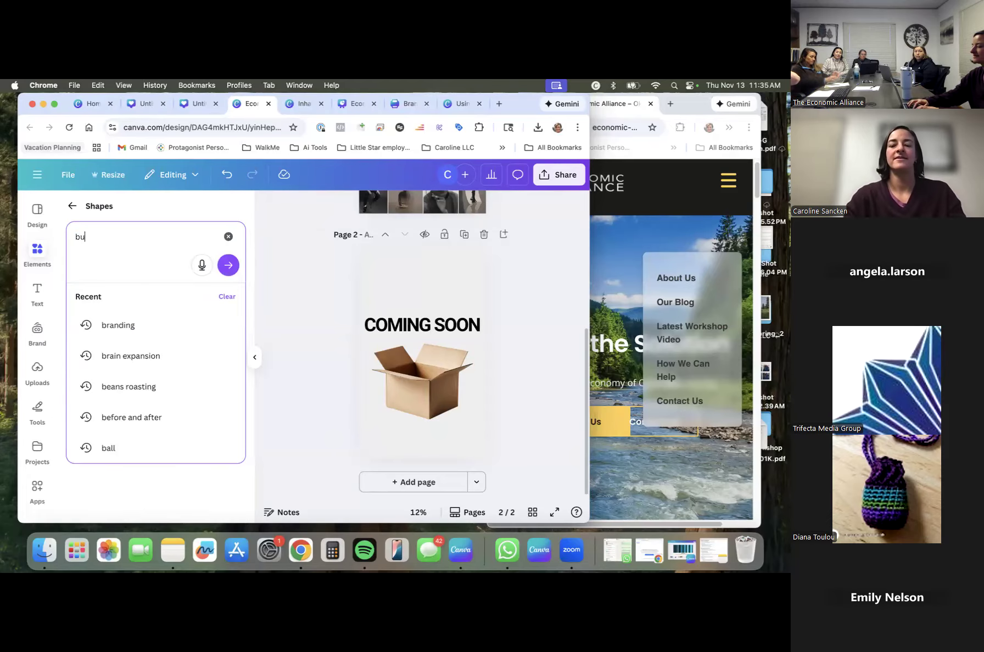
text(y now)
key(Return)
Search the shapes for "star" and place the round scalloped badge over the cardboard box's lower right corner.
click(140, 236)
key(BackSpace)
key(BackSpace)
key(BackSpace)
key(BackSpace)
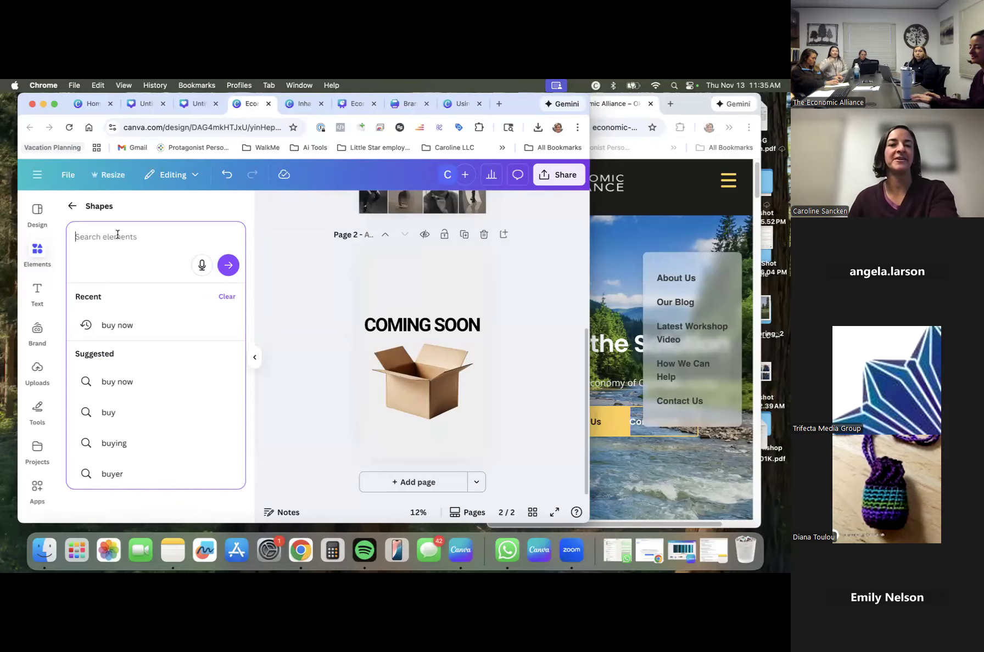
text(star)
key(Return)
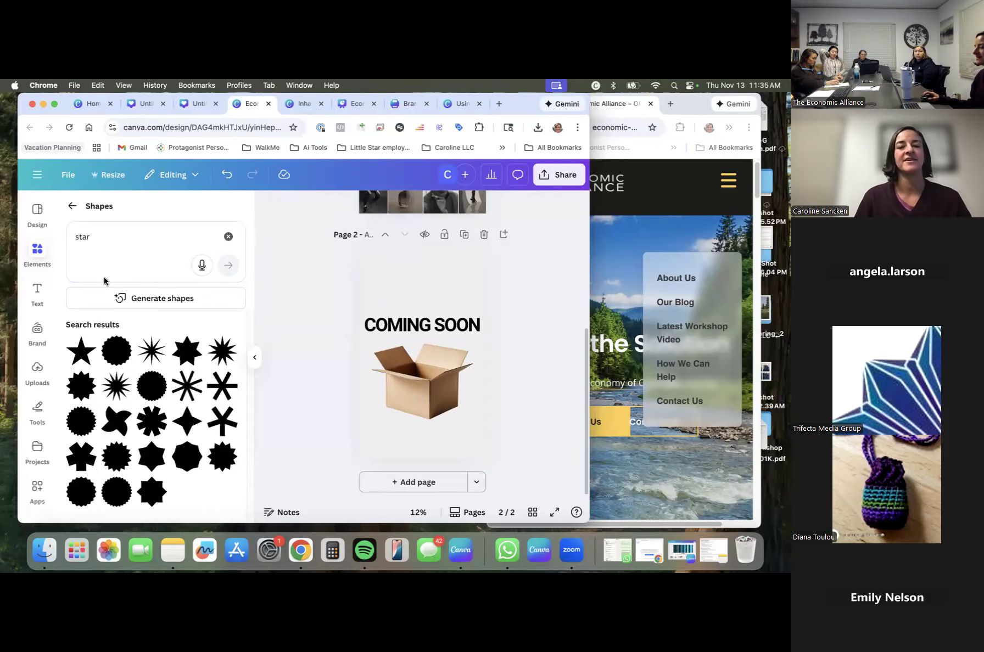
drag(116, 349, 423, 387)
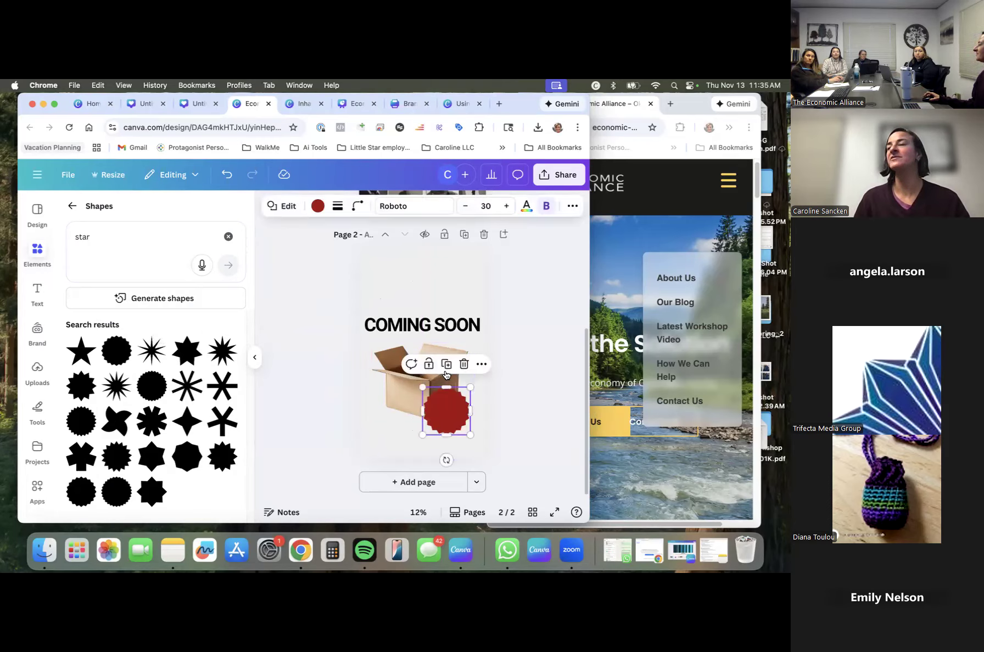
Check the brand board's palette on page 1 and recolour the badge shape on page 2 with the yellow document colour.
scroll(446, 379, up, 5)
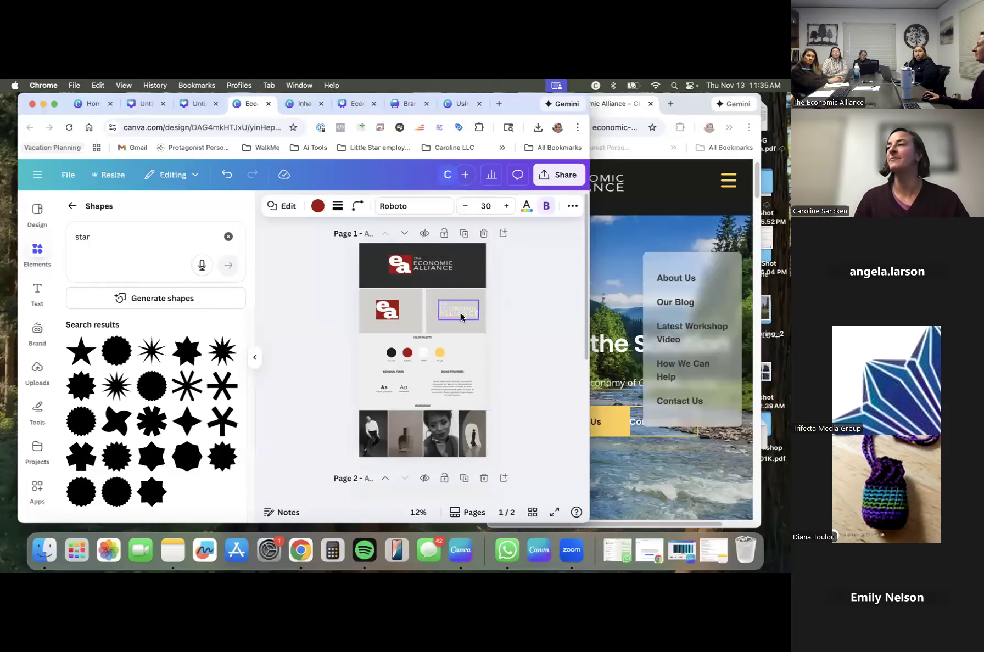
scroll(461, 317, down, 5)
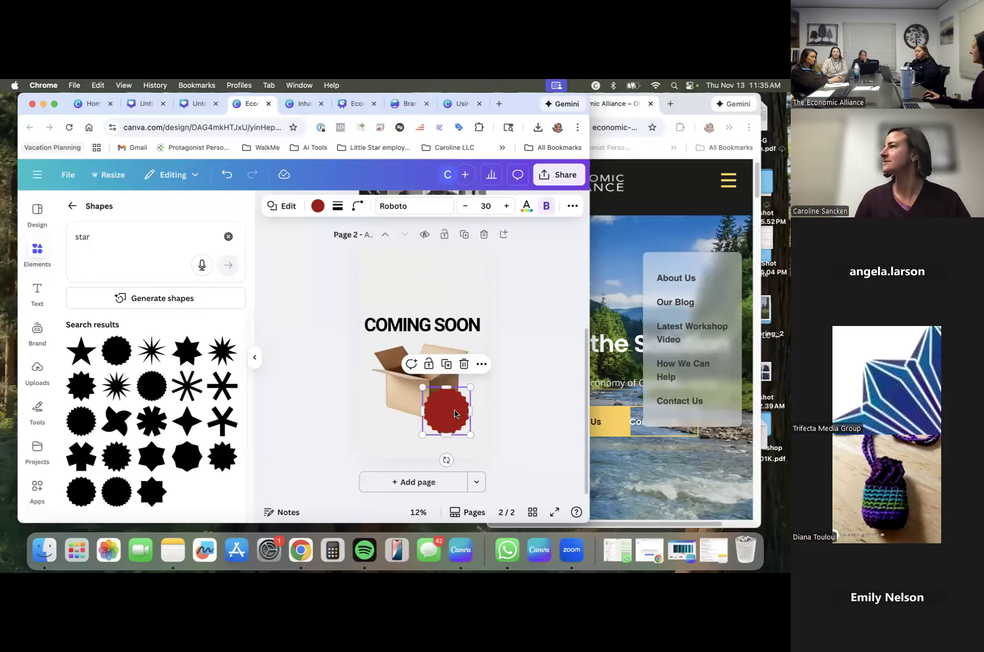
click(317, 207)
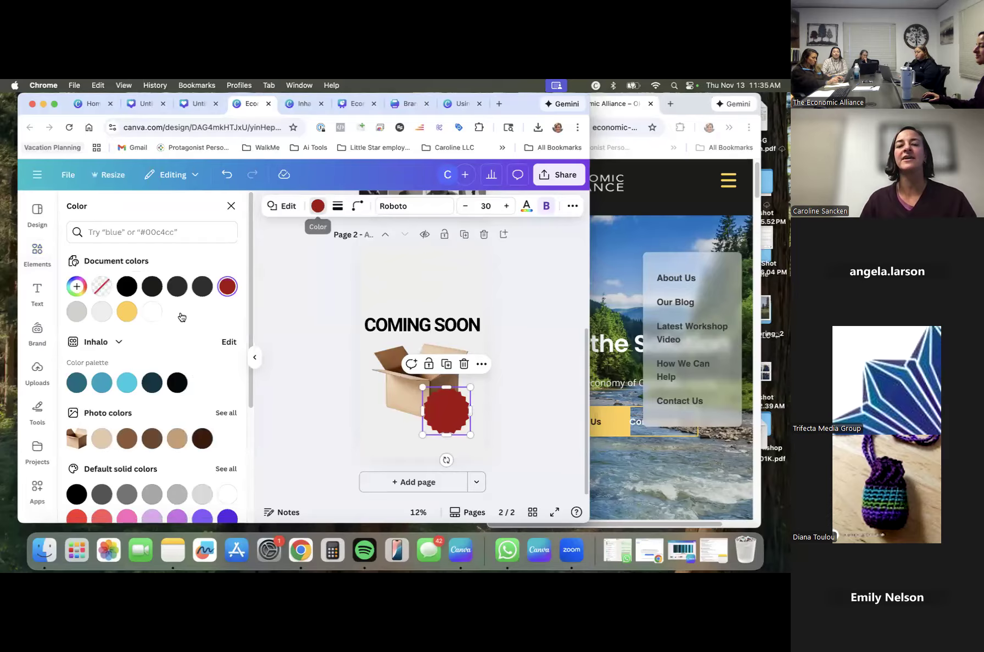
click(127, 312)
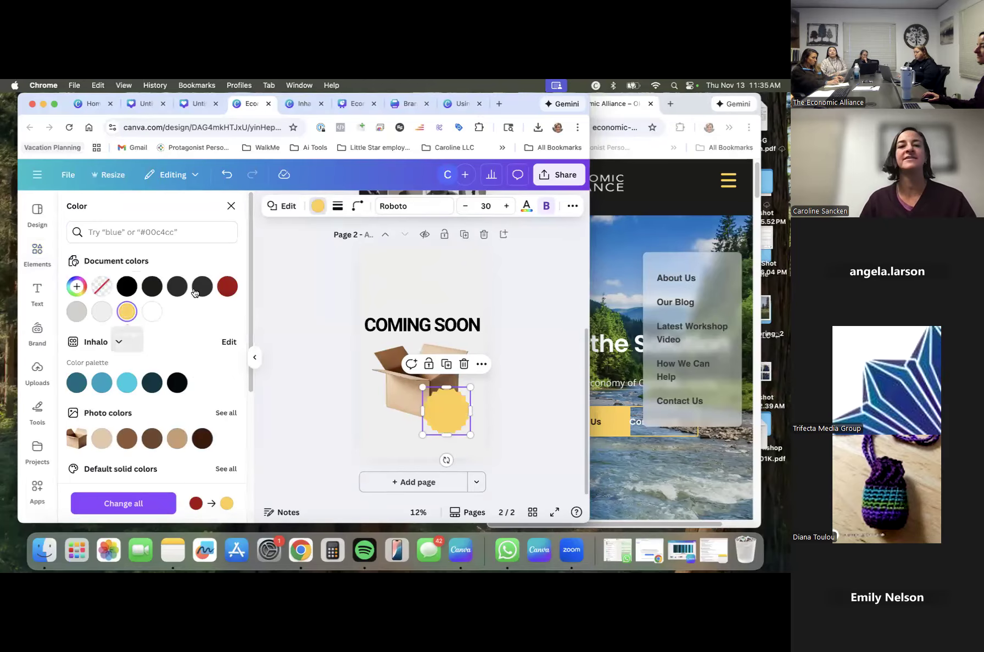
Recolour the scalloped badge on page 2 with the red document colour.
click(228, 286)
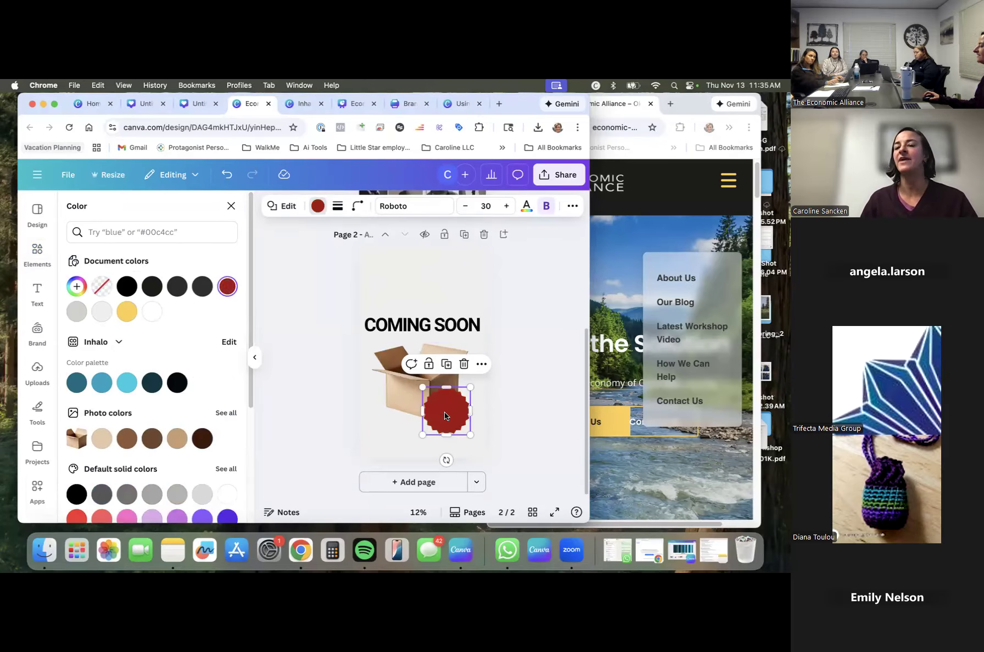
click(347, 400)
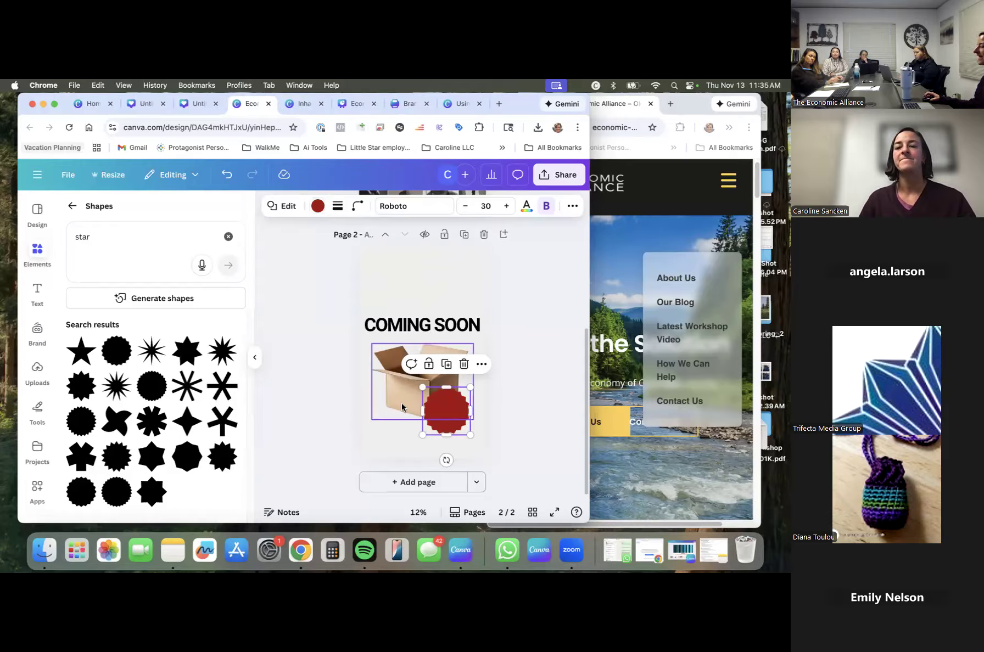
click(303, 364)
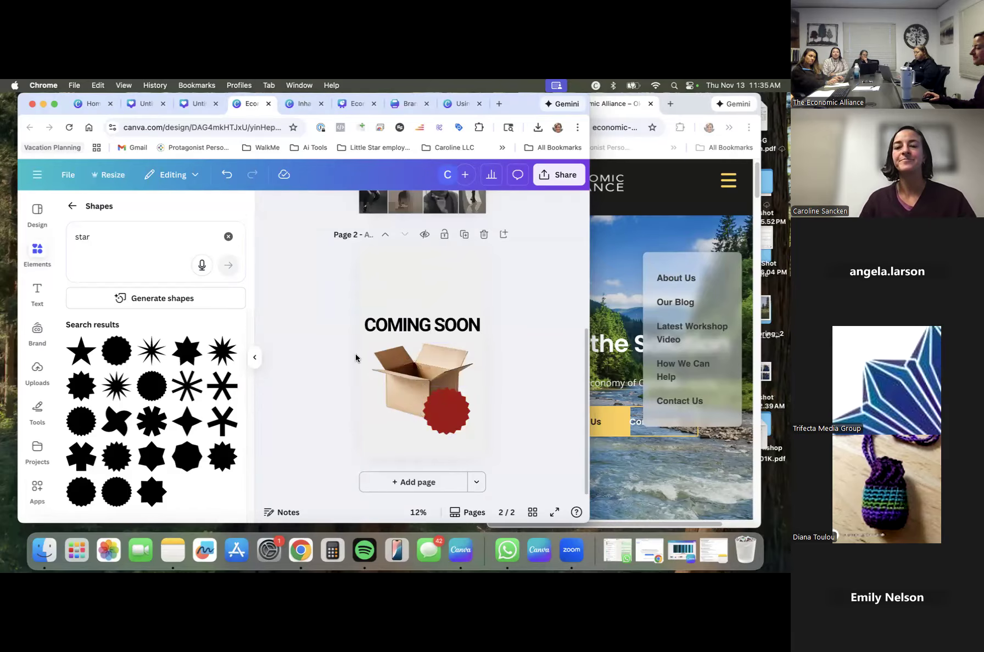
Duplicate the COMING SOON text, shrink the copy to size 106 and fit it on two lines centred over the red badge.
click(403, 323)
right_click(405, 325)
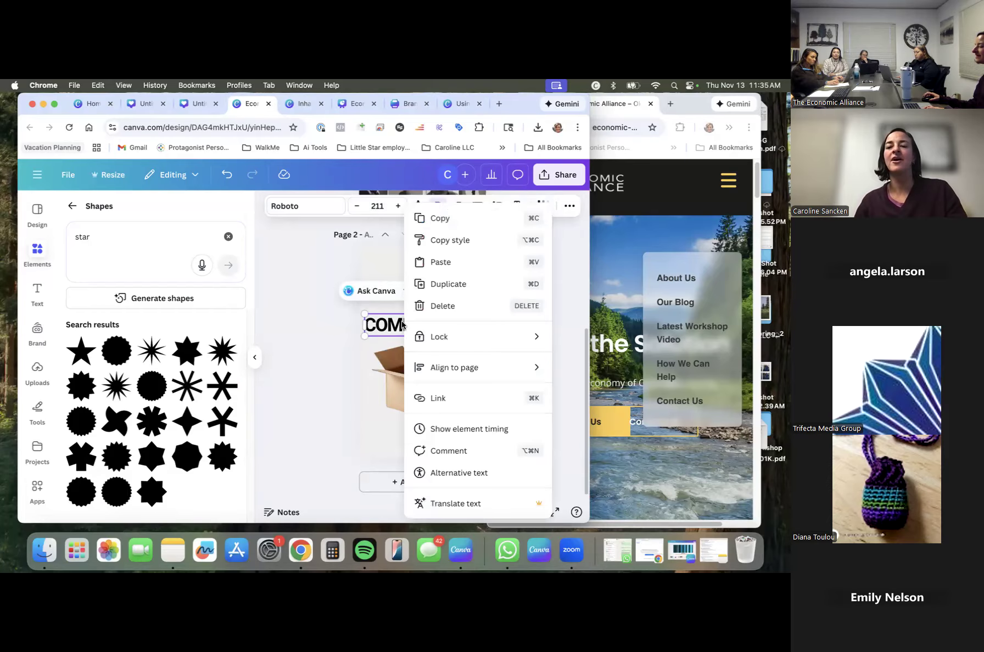
click(457, 283)
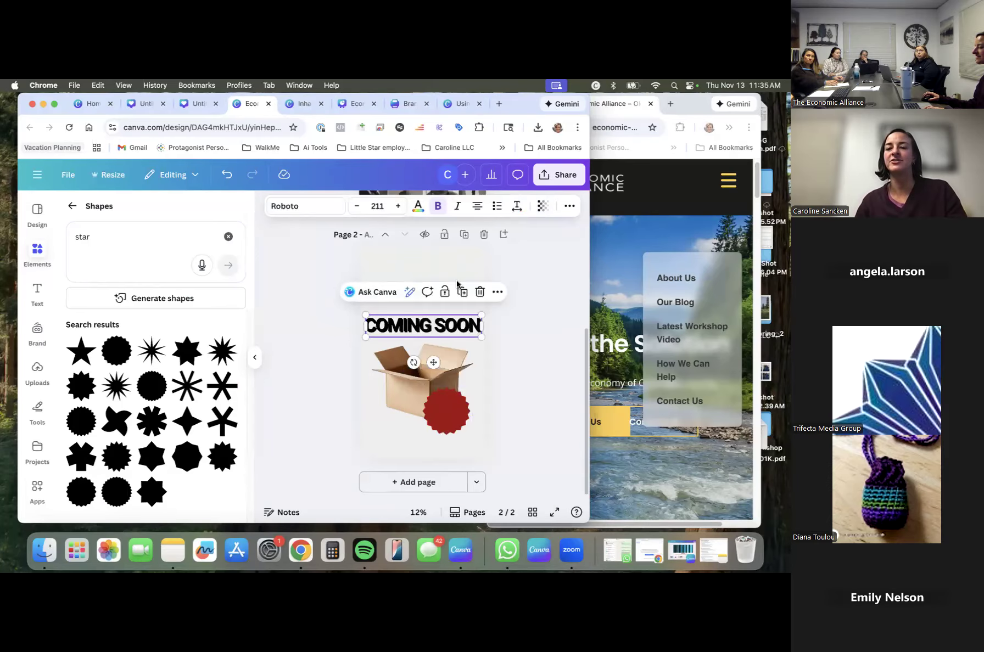
drag(362, 330, 461, 442)
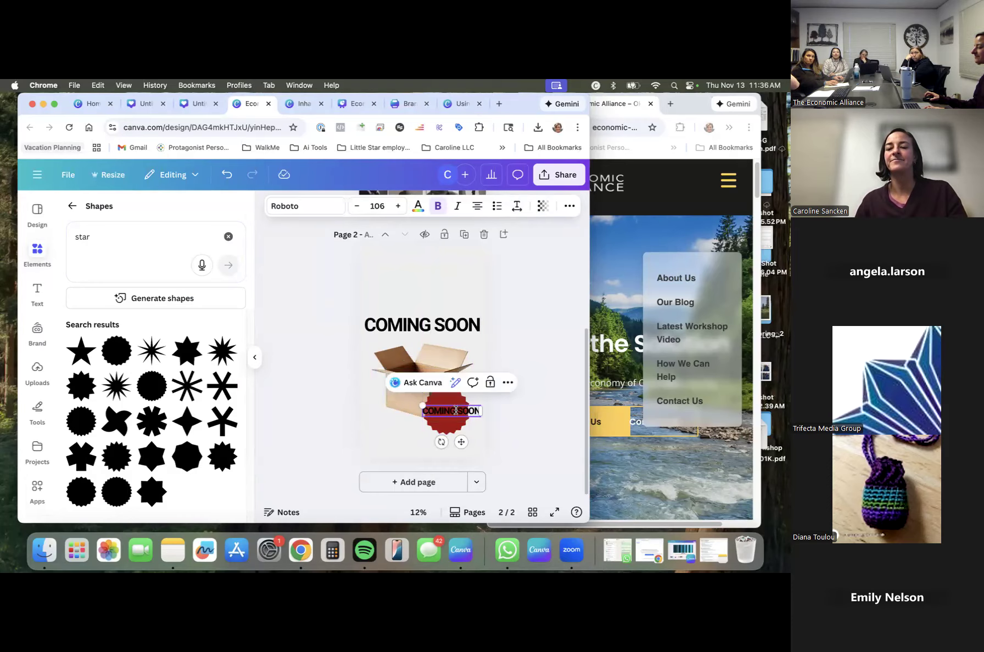
key(Return)
click(355, 409)
drag(456, 416, 450, 411)
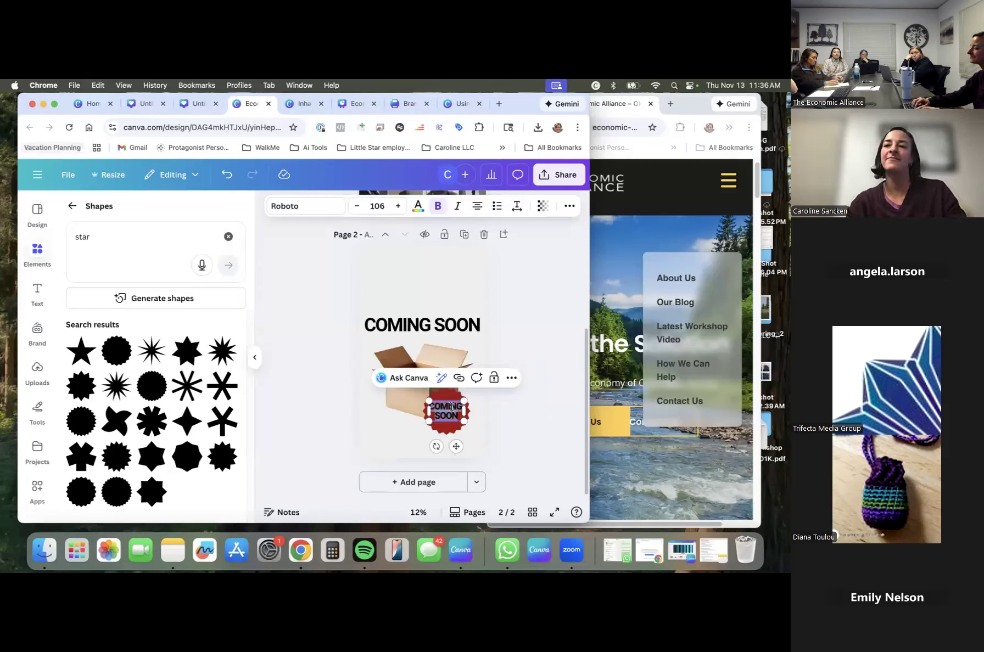
Replace the wording of the small text on the red badge with "NOV 20TH".
text(NOW)
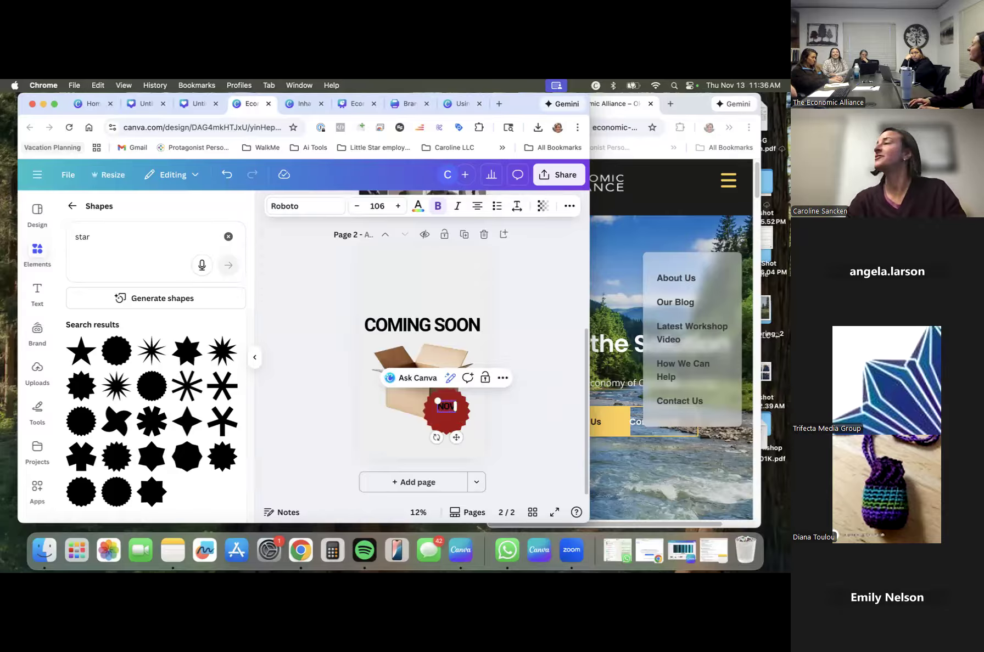
text( 20)
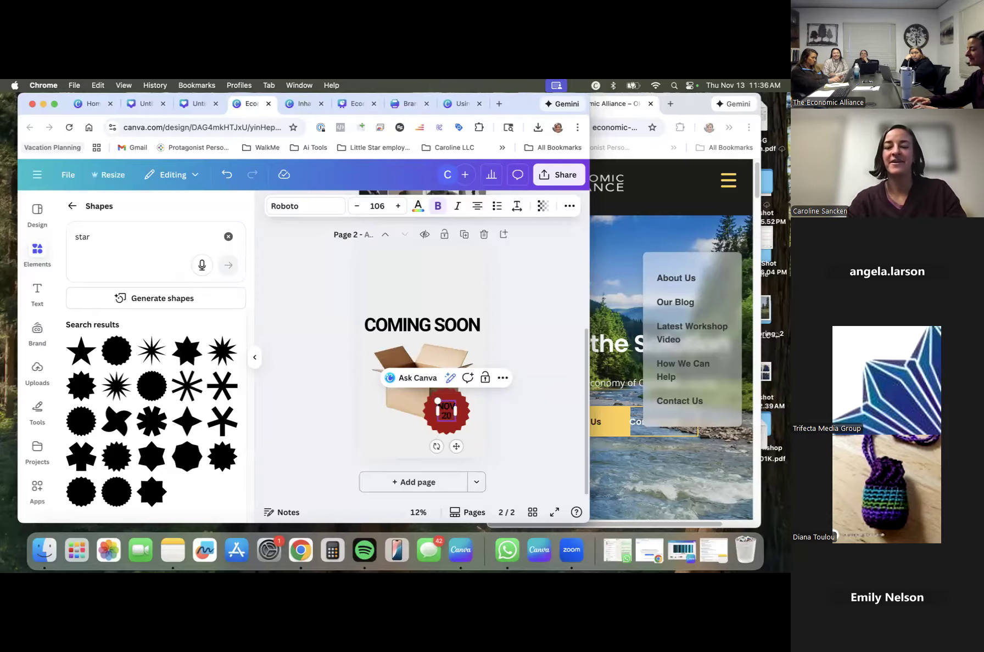
text(th)
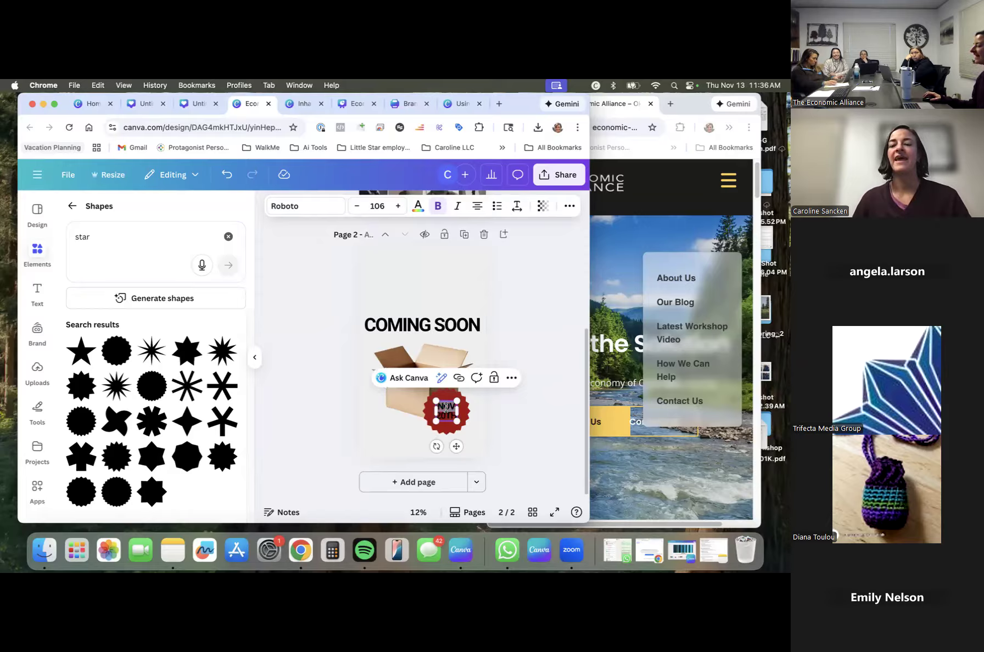
click(367, 450)
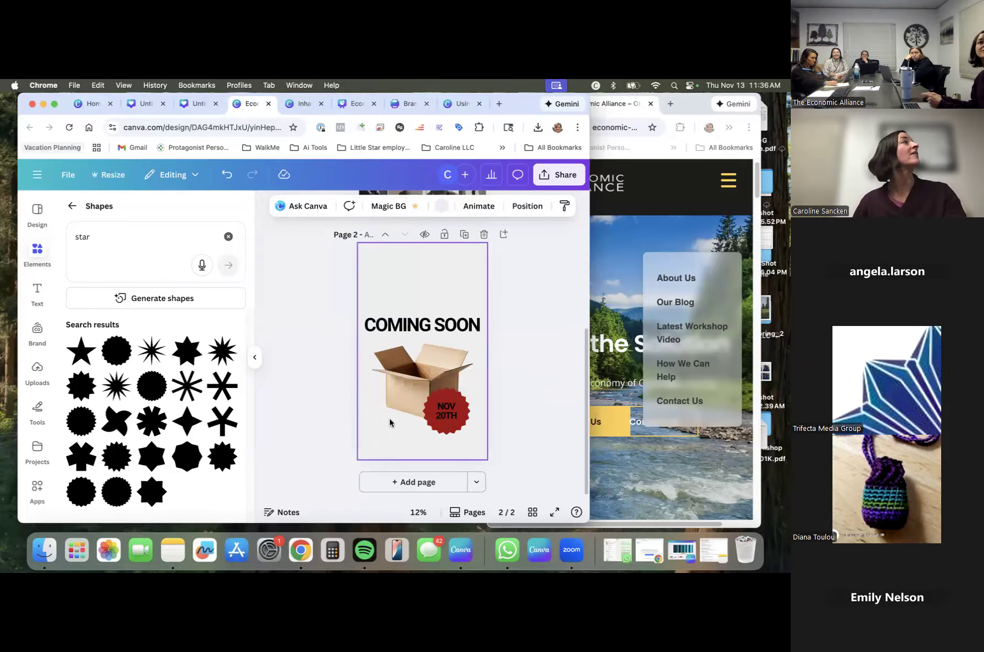
Change the NOV 20TH text on the page 2 badge to the white document colour.
click(451, 416)
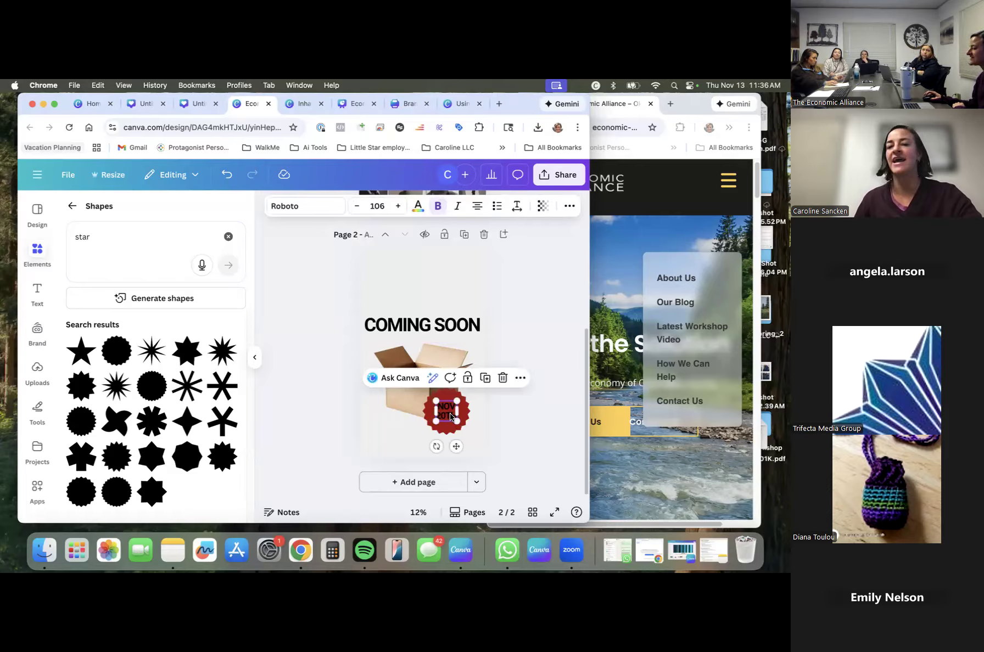
click(418, 207)
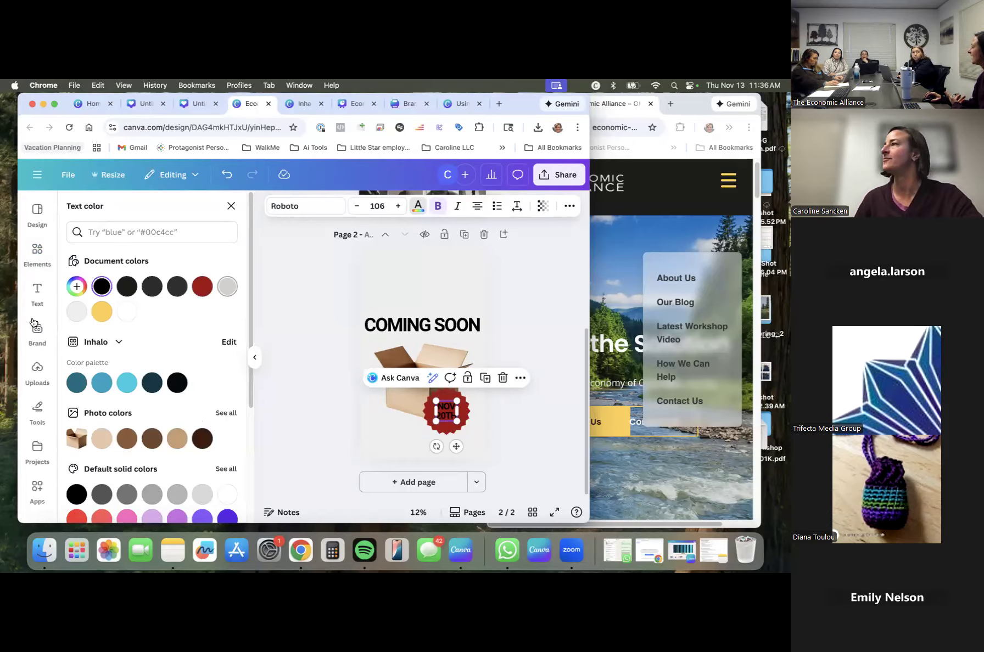
click(126, 311)
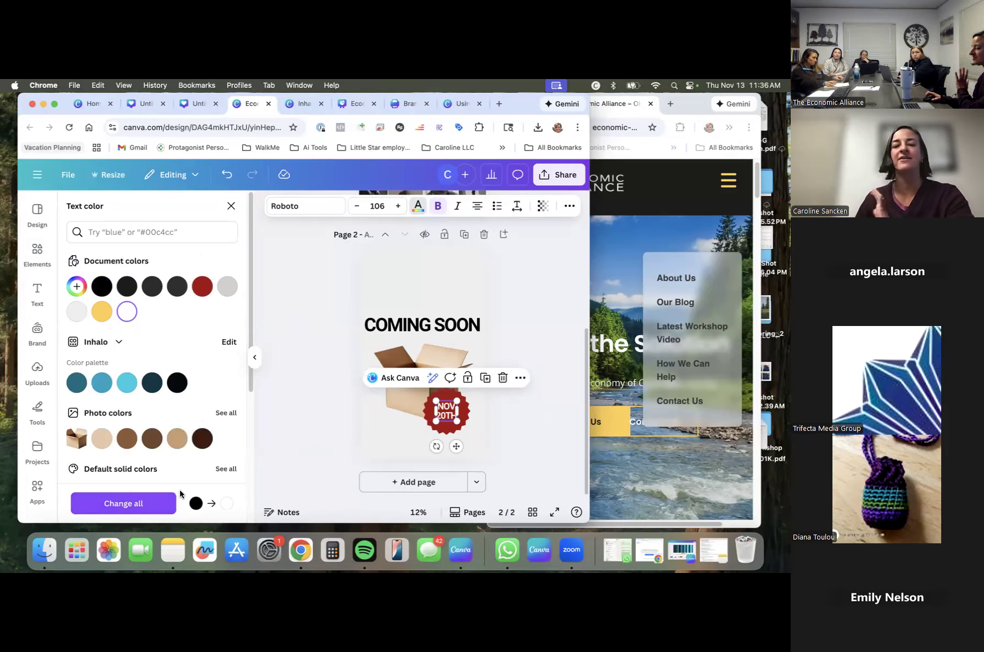
click(323, 383)
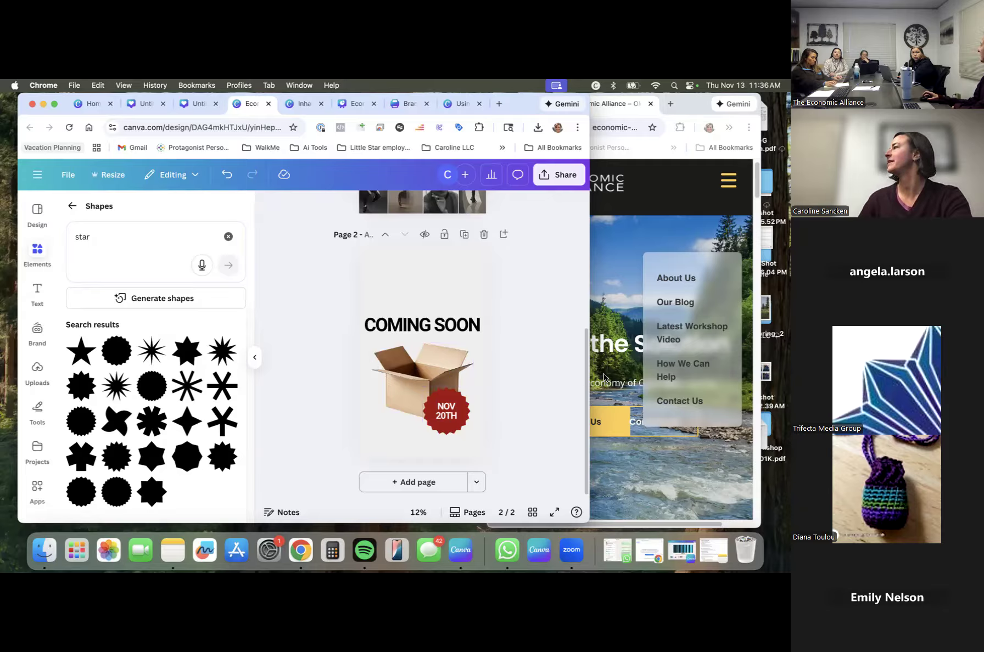
scroll(604, 377, down, 1)
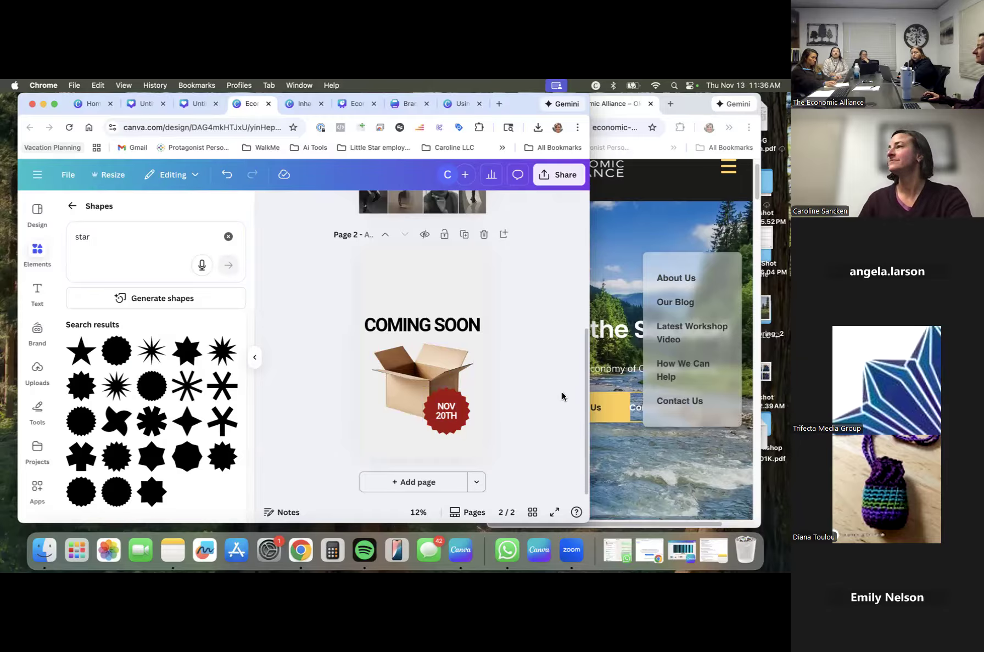
Duplicate page 2 and recolour the badge on the new page 3 with the yellow document colour.
click(343, 246)
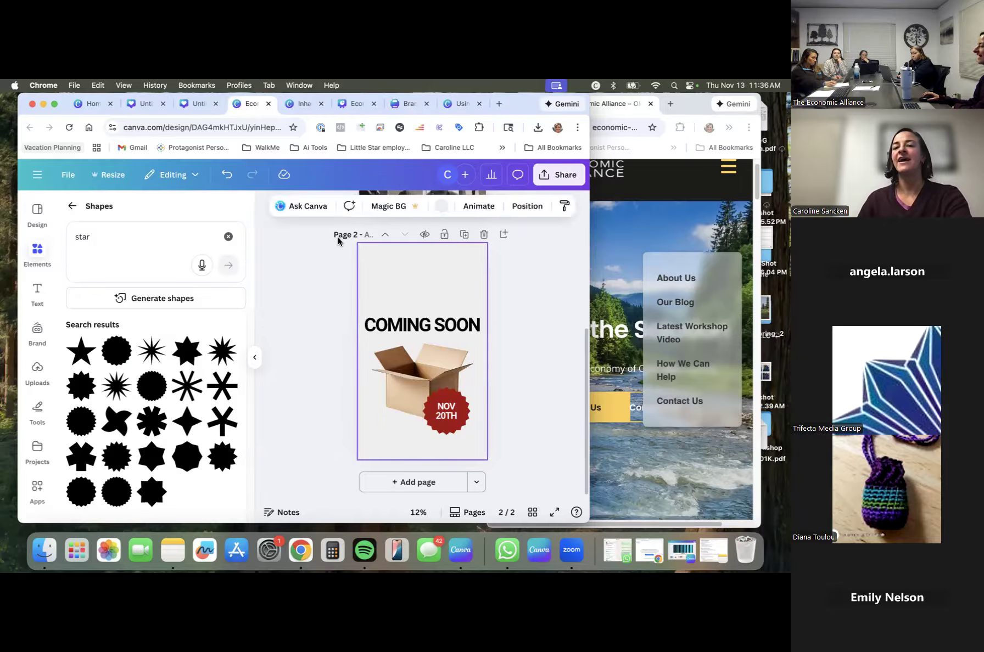
click(464, 236)
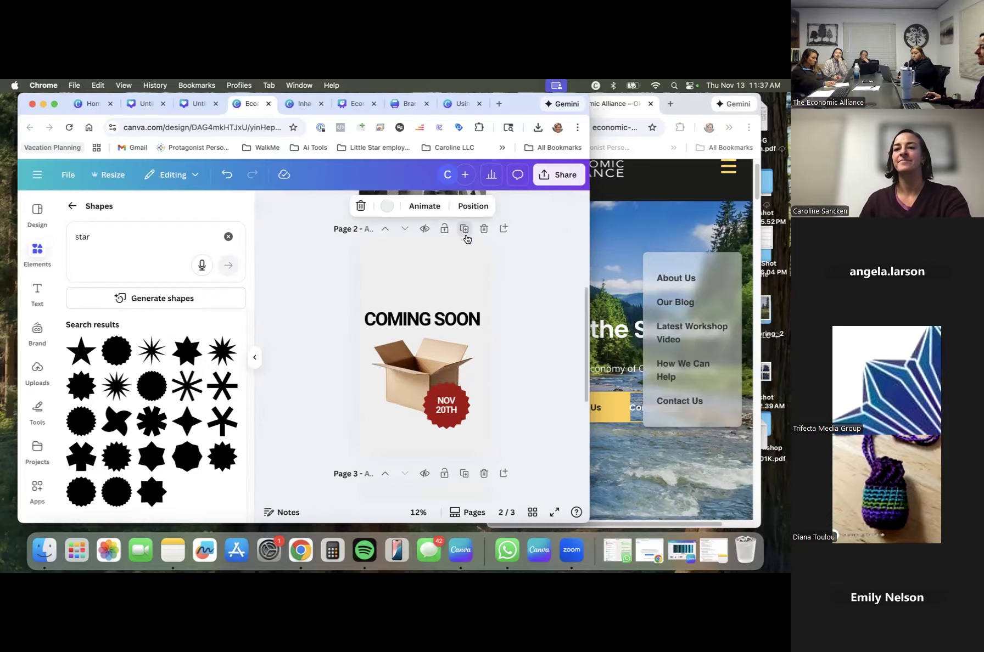
click(445, 424)
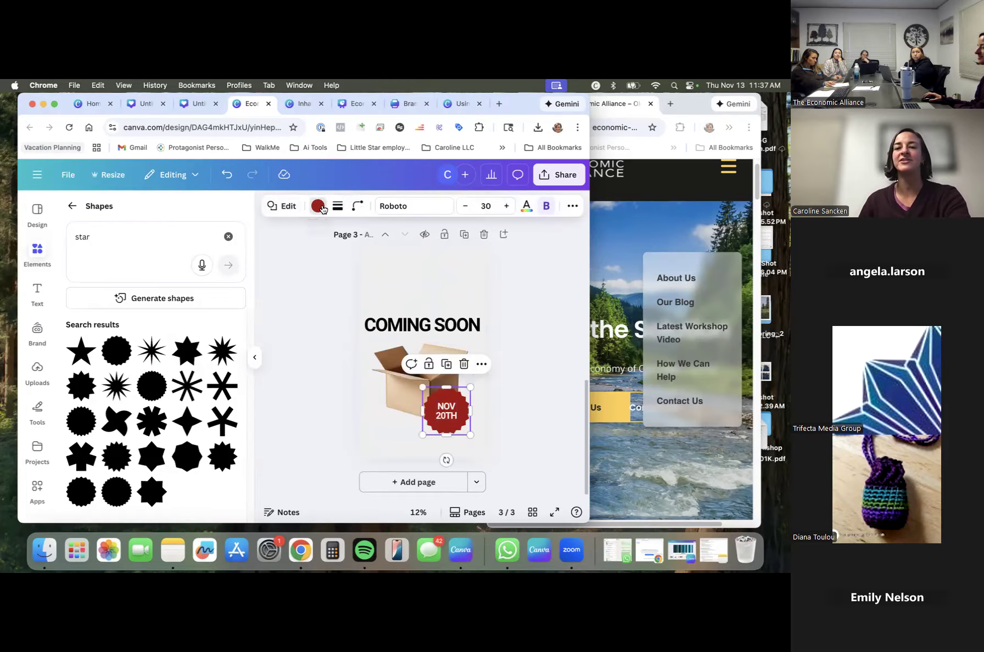
click(318, 207)
click(127, 312)
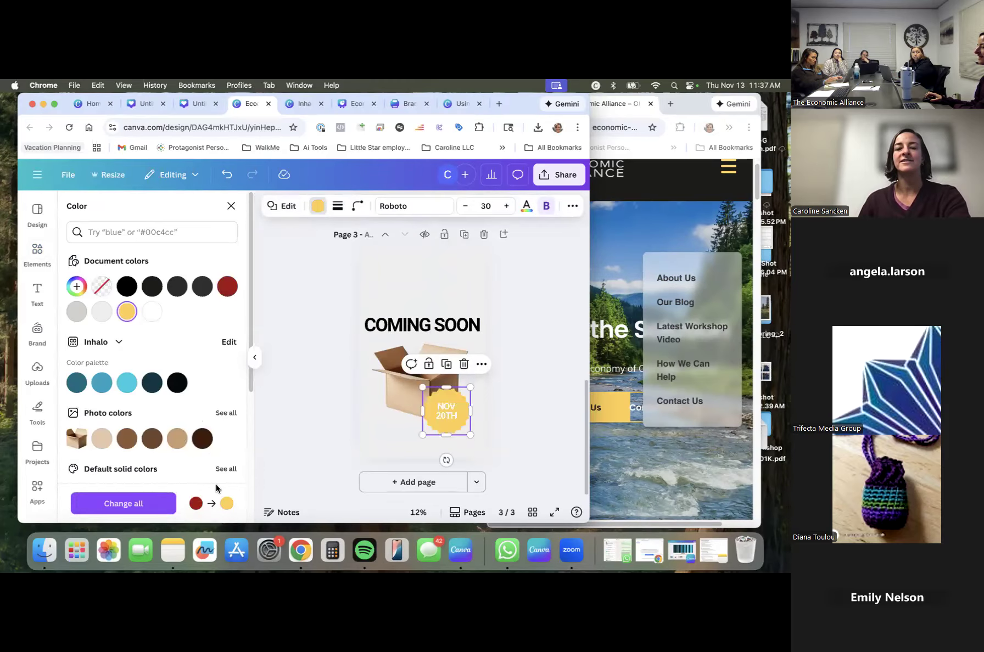
click(319, 395)
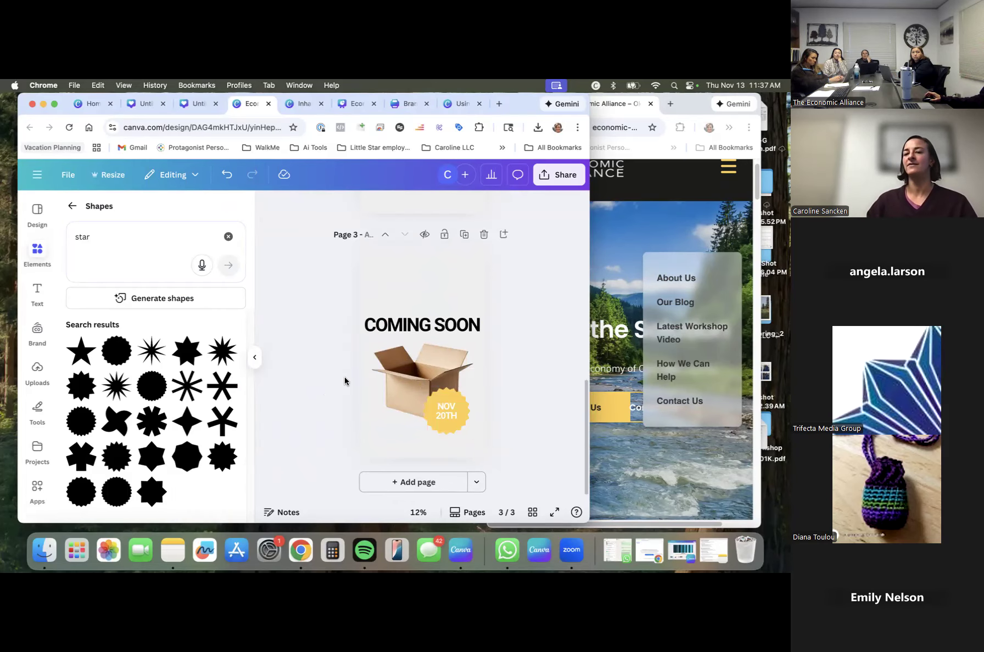
Duplicate page 3 with the yellow badge to make a fourth page.
scroll(345, 381, up, 3)
scroll(345, 381, down, 3)
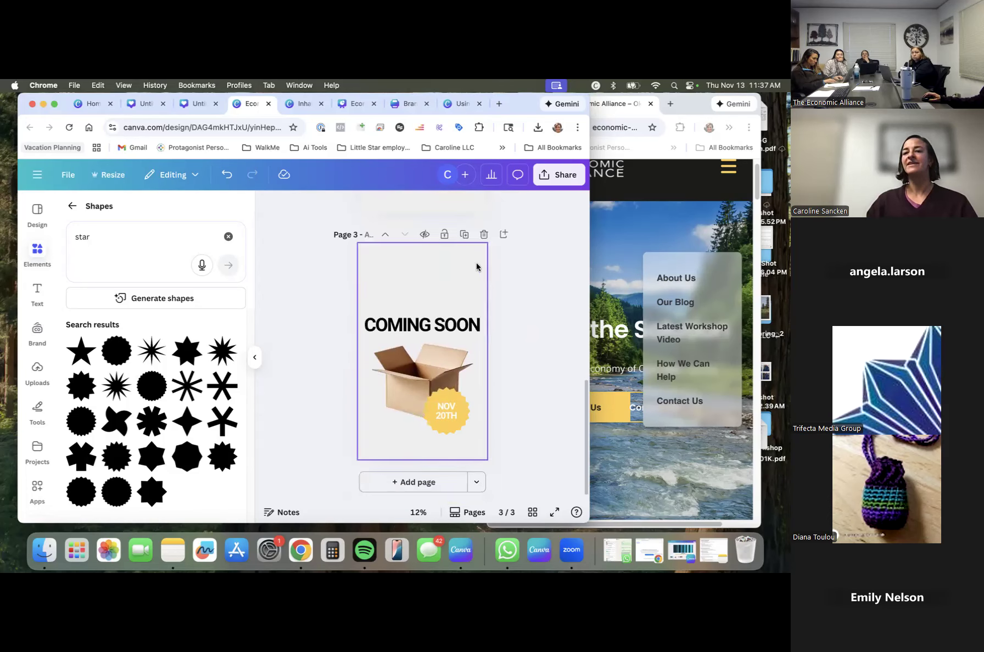
click(476, 267)
click(464, 234)
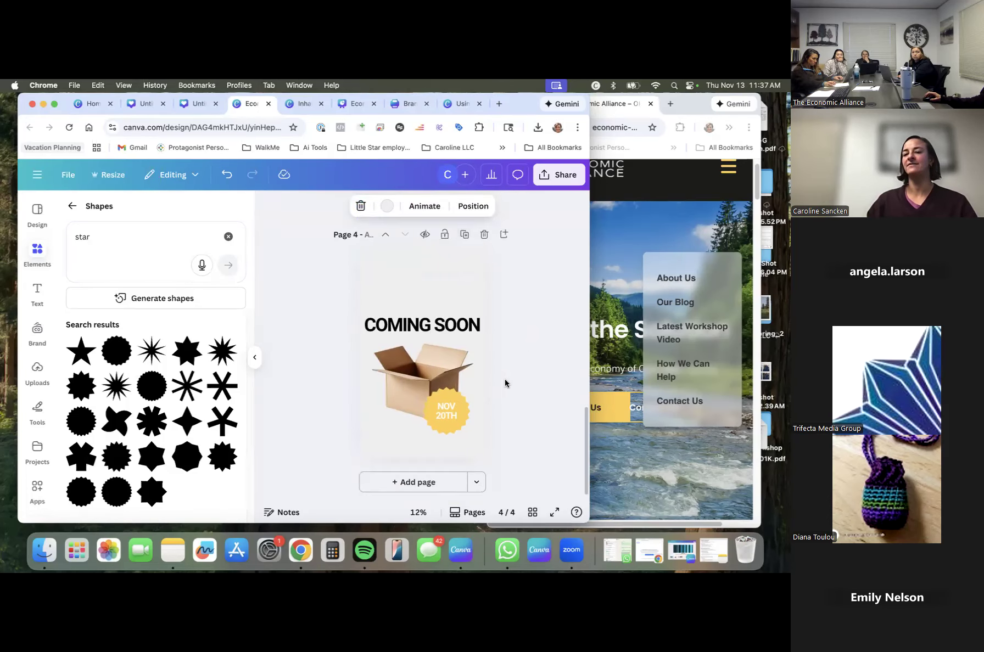
Group the yellow badge with its NOV 20TH text on page 4 and move the group centred above COMING SOON.
click(445, 418)
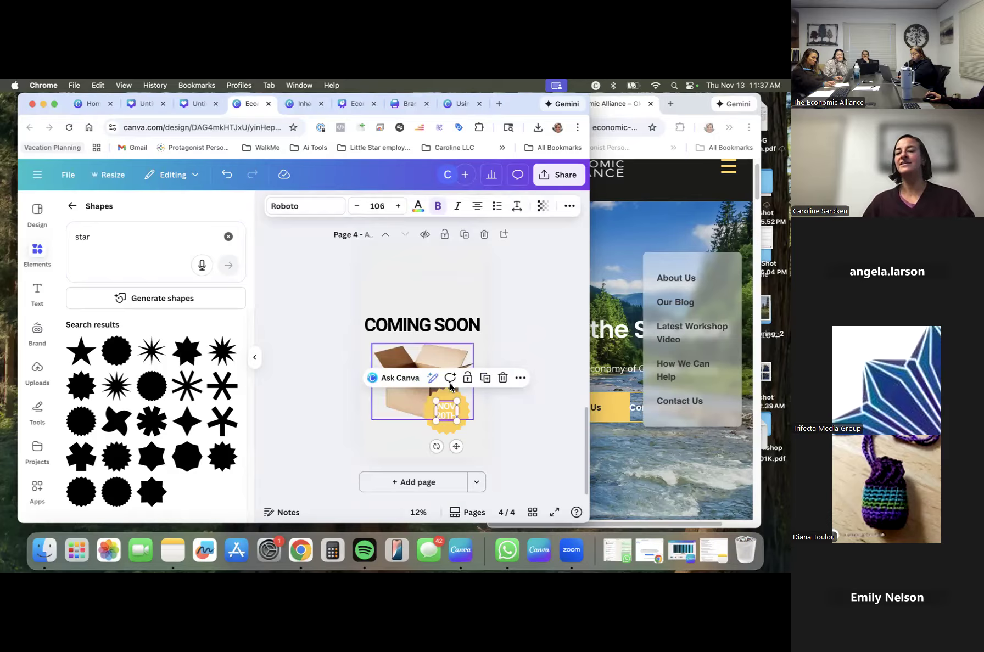
click(504, 413)
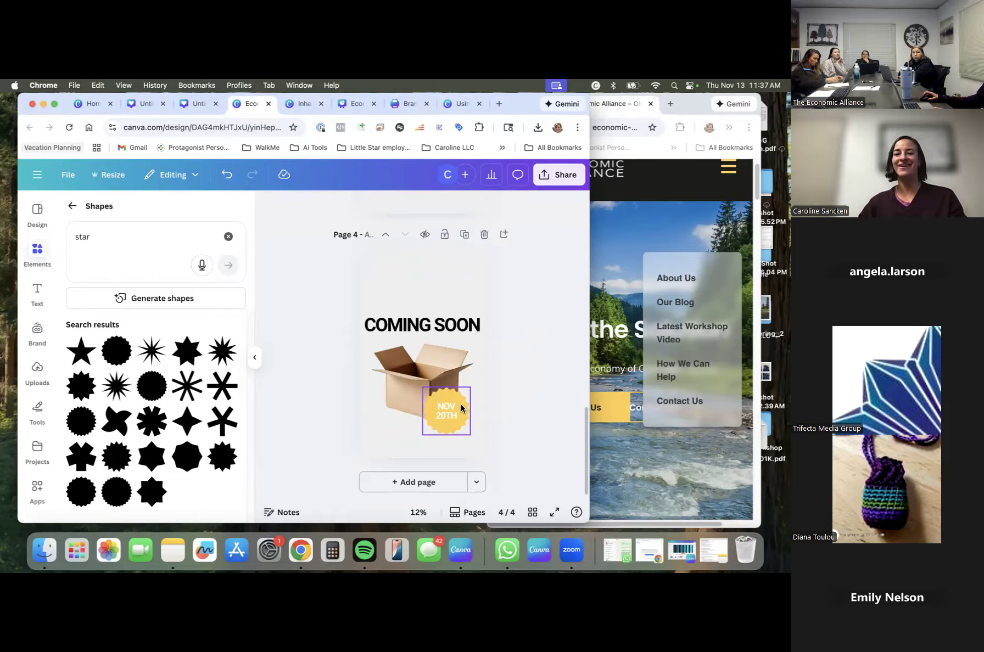
drag(509, 410, 442, 418)
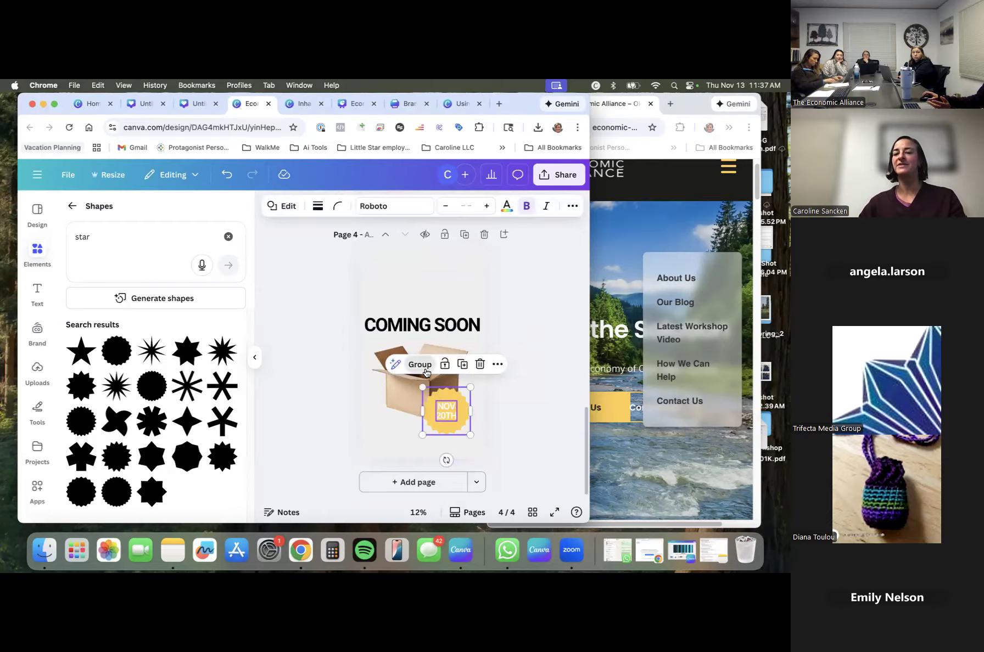
click(425, 369)
drag(453, 420, 422, 292)
click(552, 424)
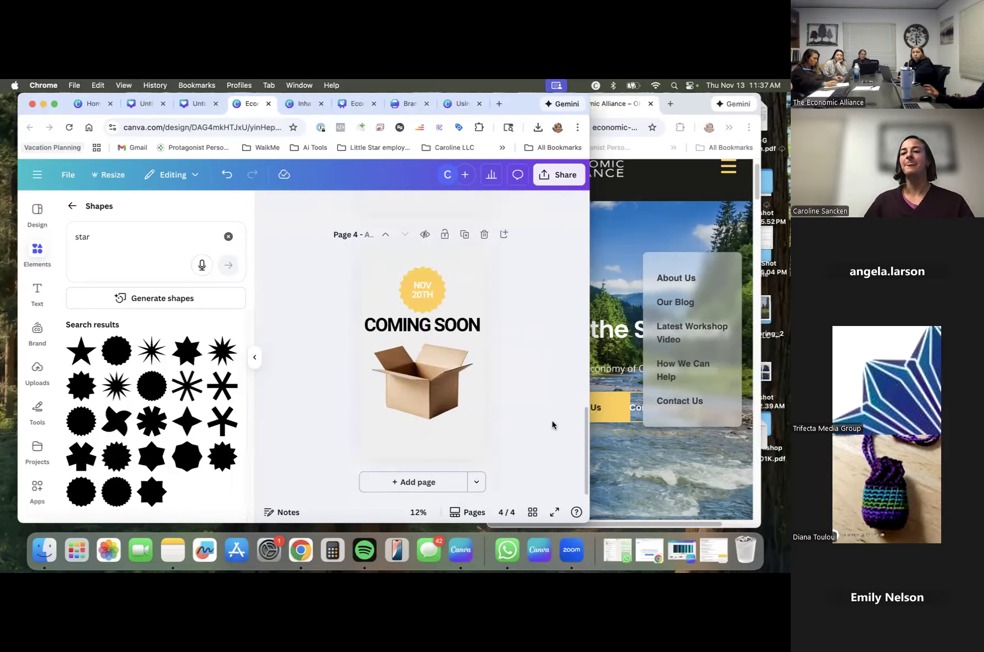
Give page 4 the red document colour as its background and make its COMING SOON text white.
click(376, 273)
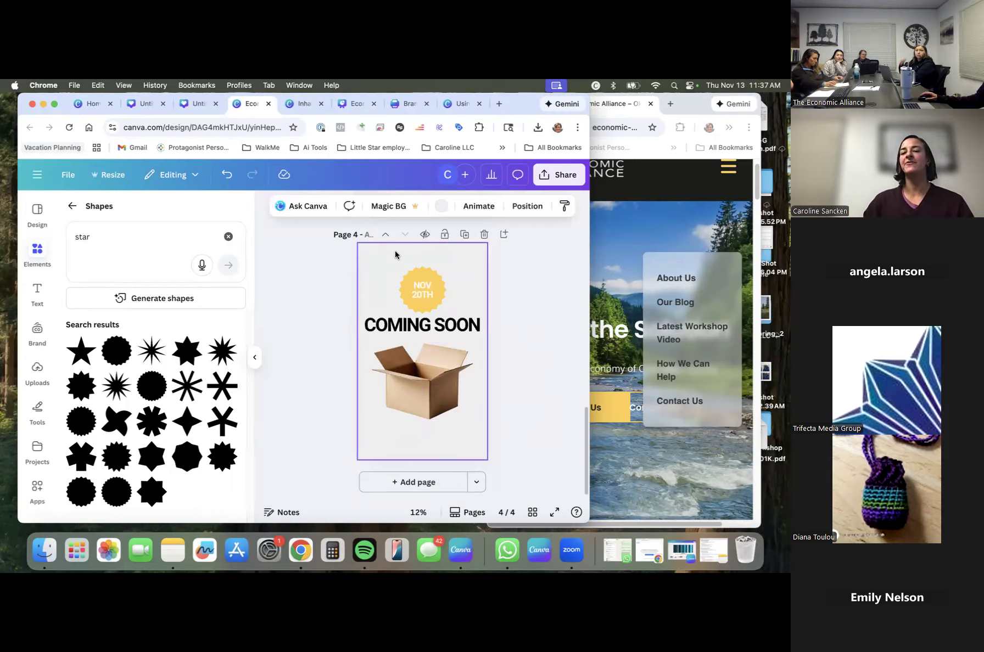
click(441, 206)
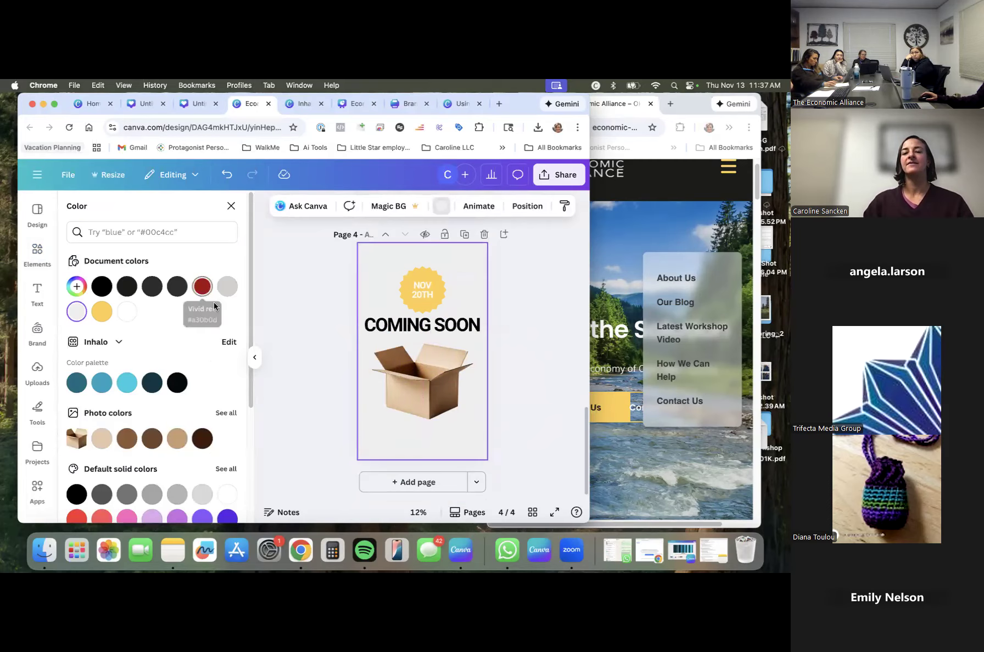
click(203, 286)
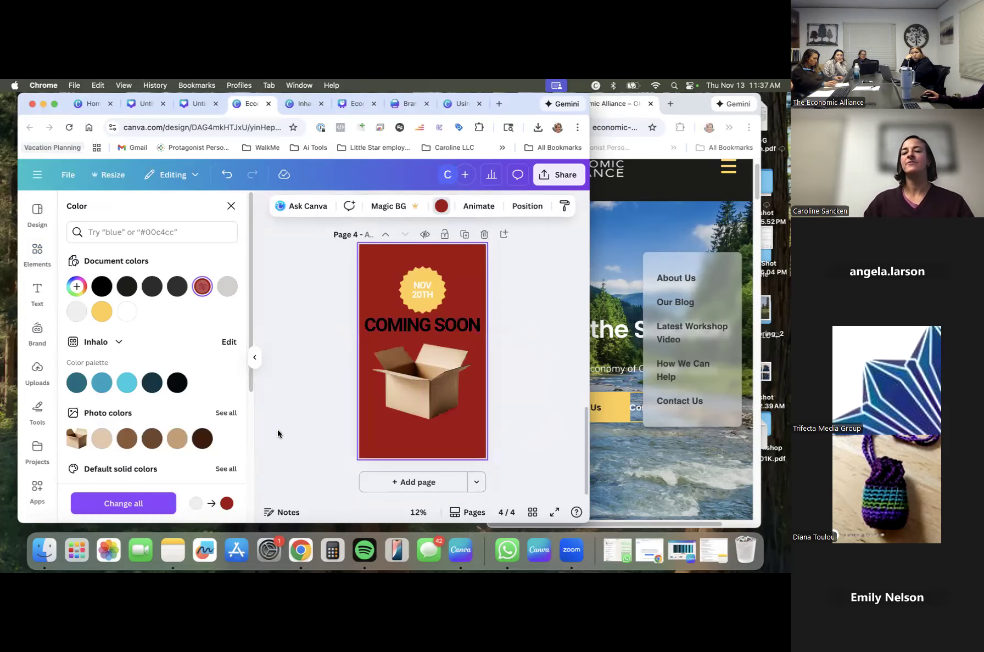
click(385, 325)
click(418, 208)
click(127, 311)
click(322, 360)
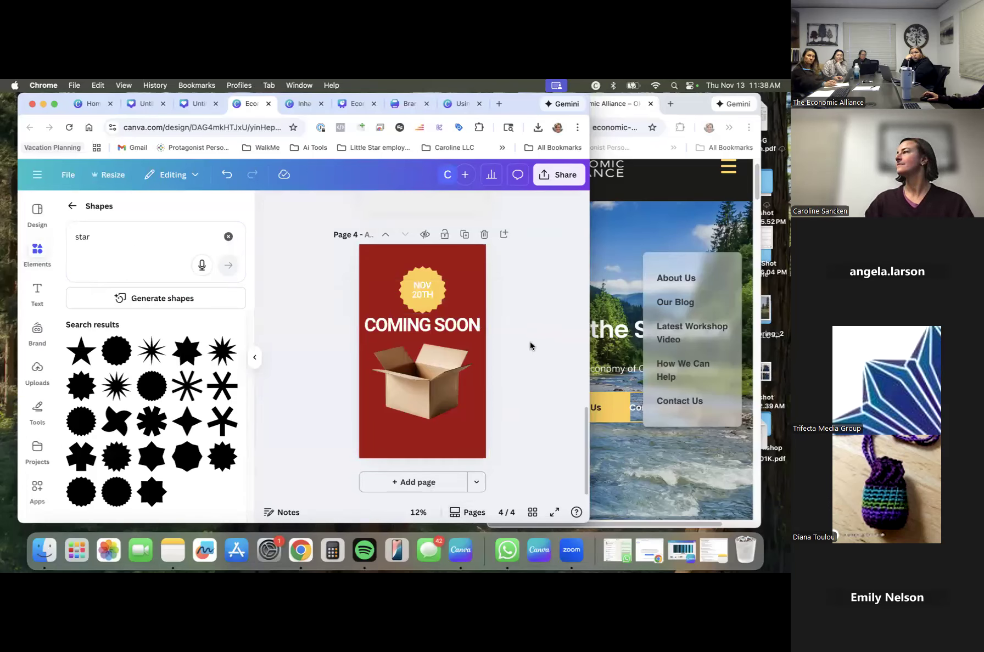
click(429, 407)
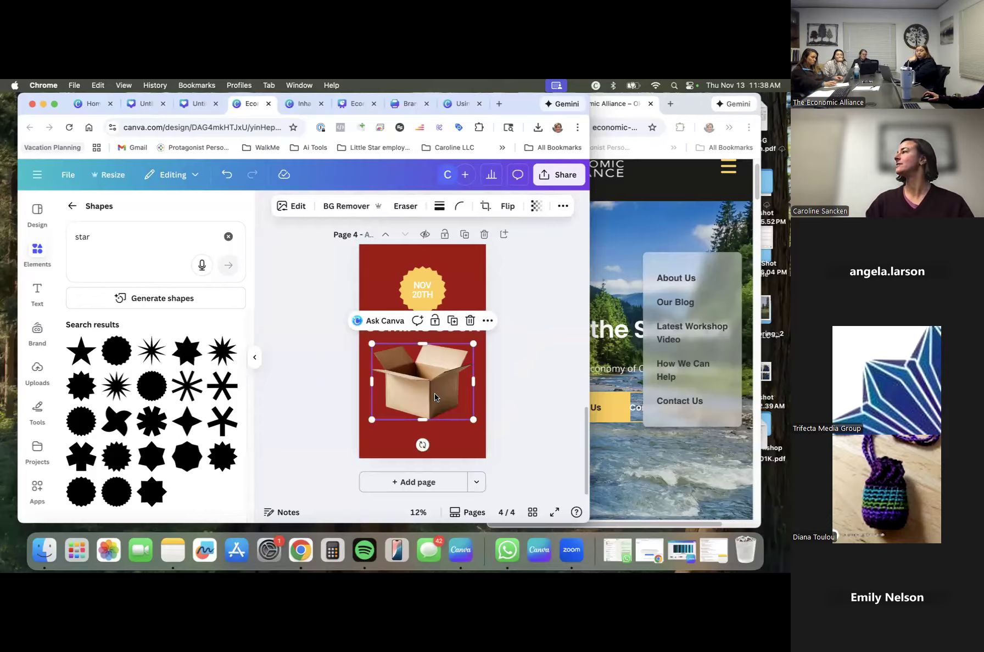
scroll(429, 396, up, 3)
scroll(428, 395, up, 5)
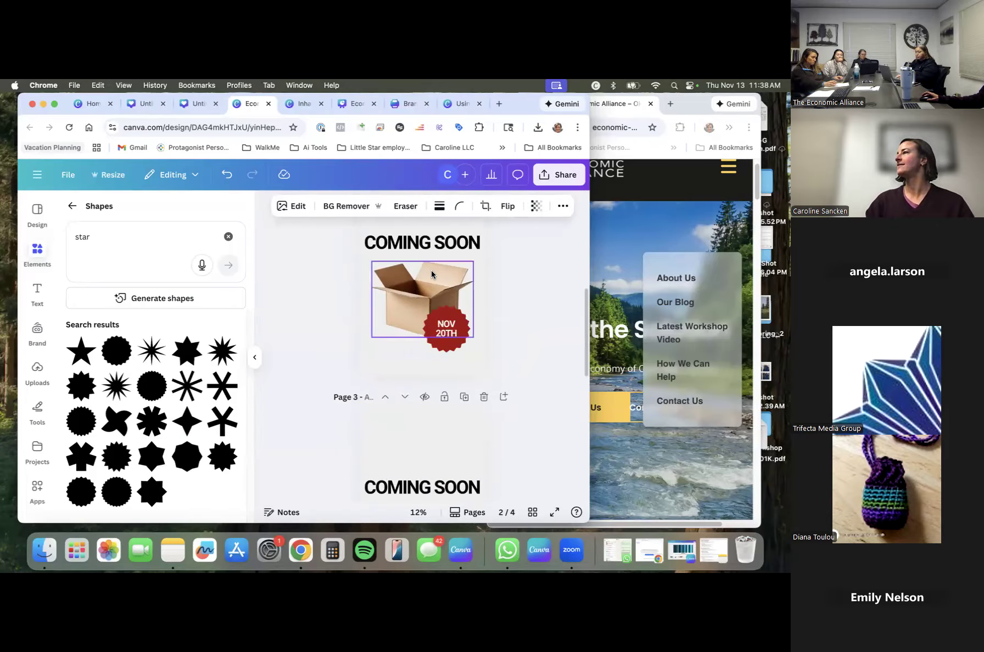
scroll(431, 351, down, 1)
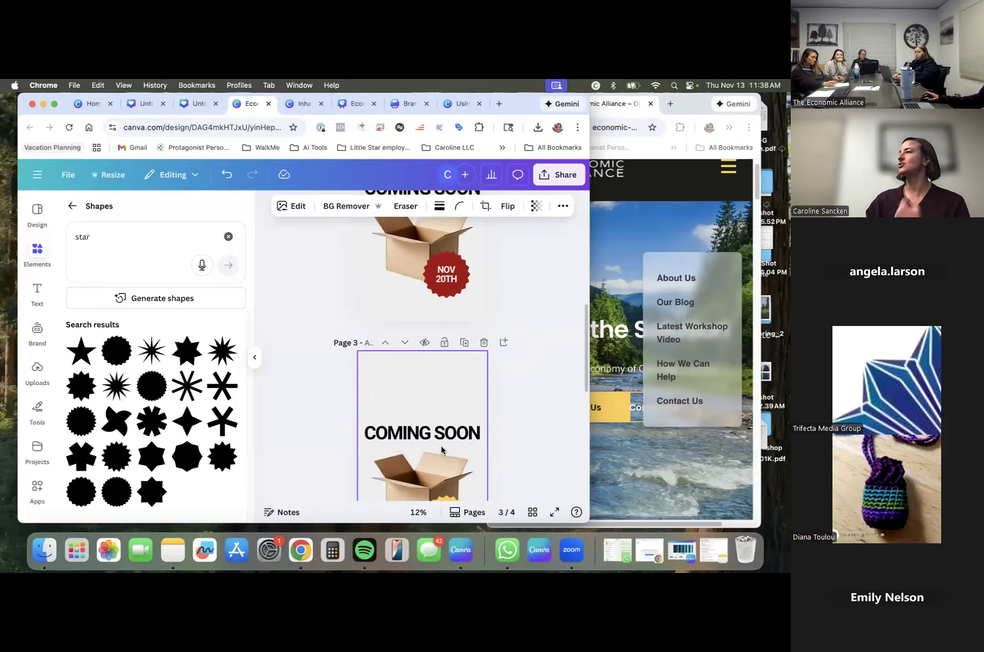
scroll(436, 435, down, 1)
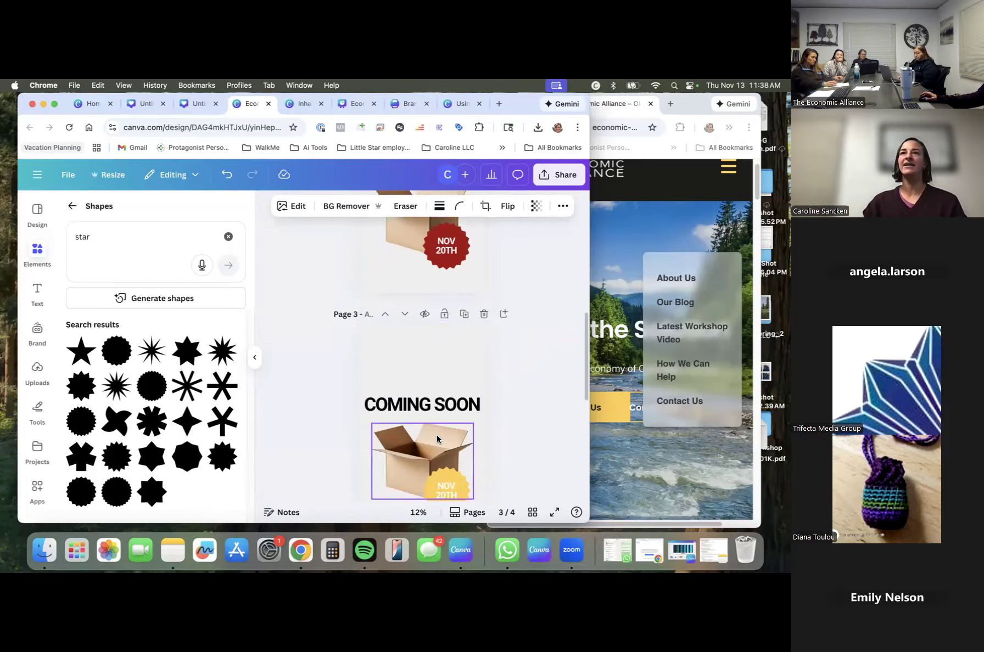
Search the elements for "closed box" and replace the open box on page 4 with the plain closed cardboard box graphic.
scroll(437, 435, down, 1)
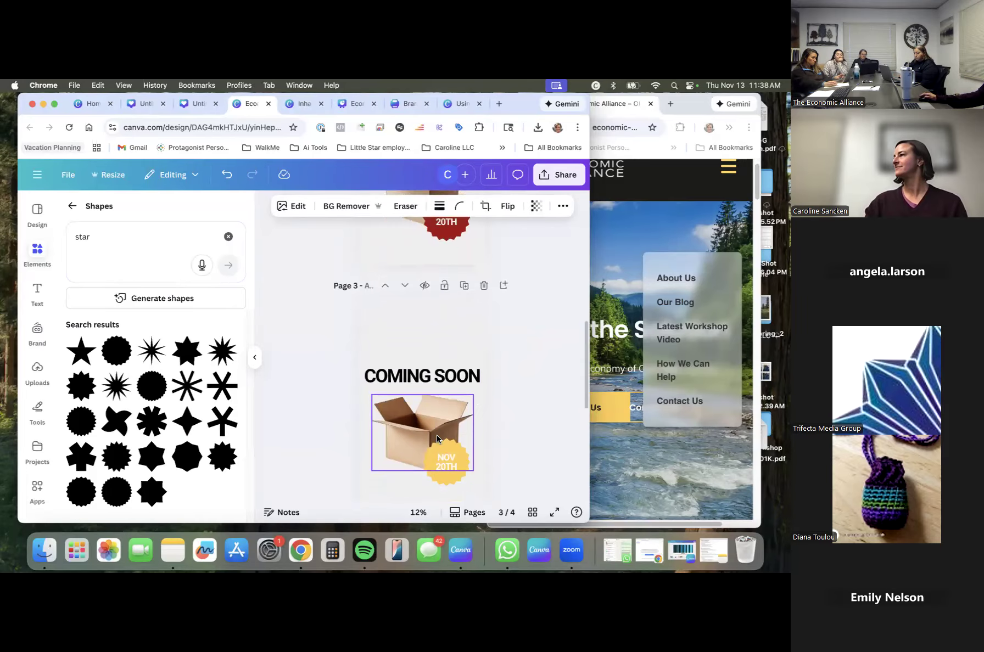
scroll(436, 440, down, 5)
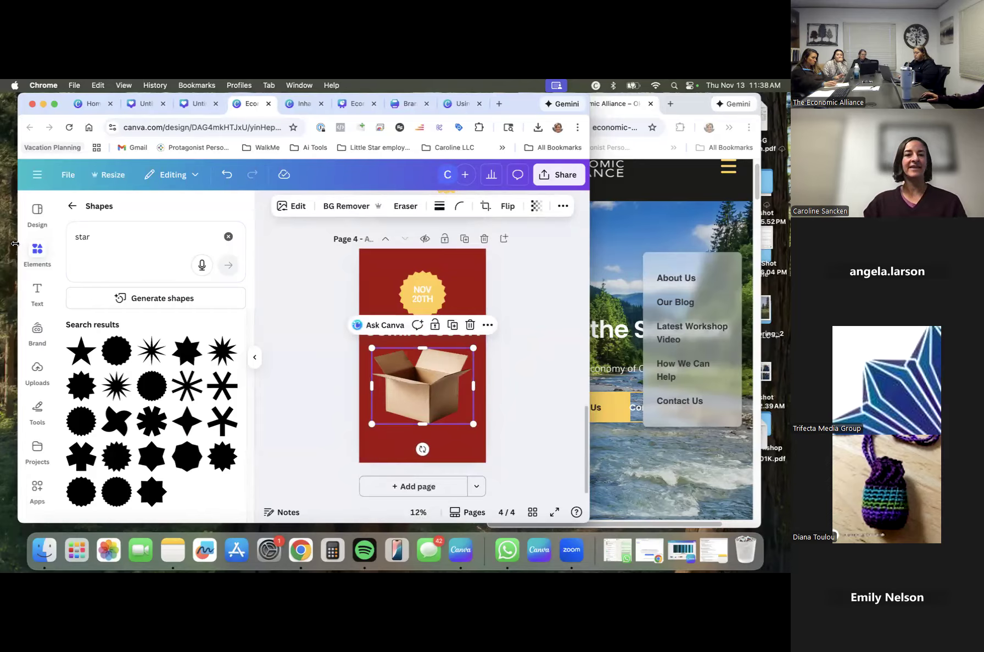
click(72, 206)
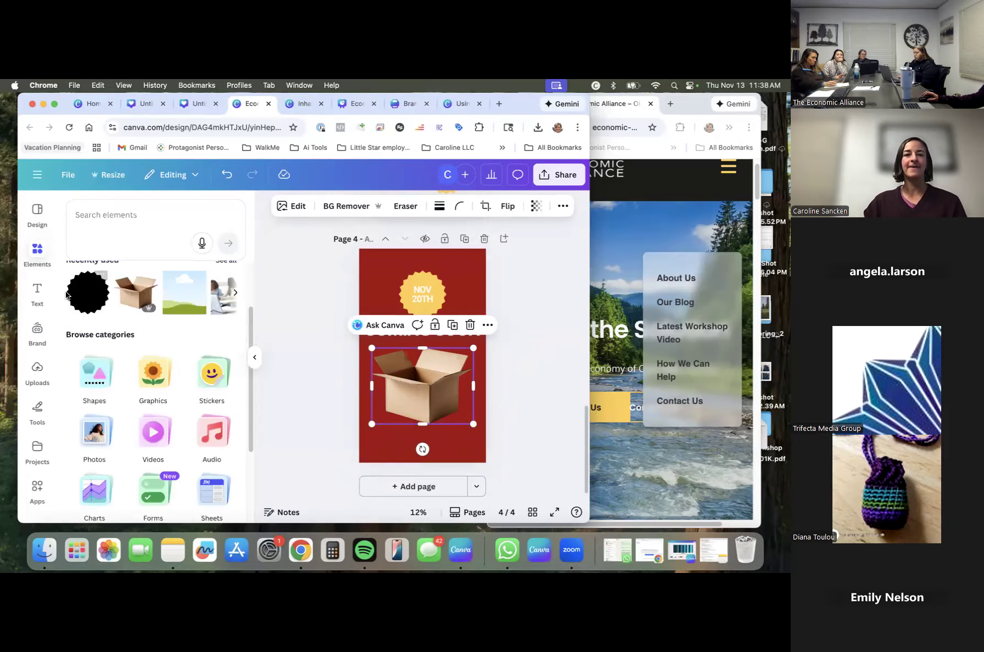
click(123, 220)
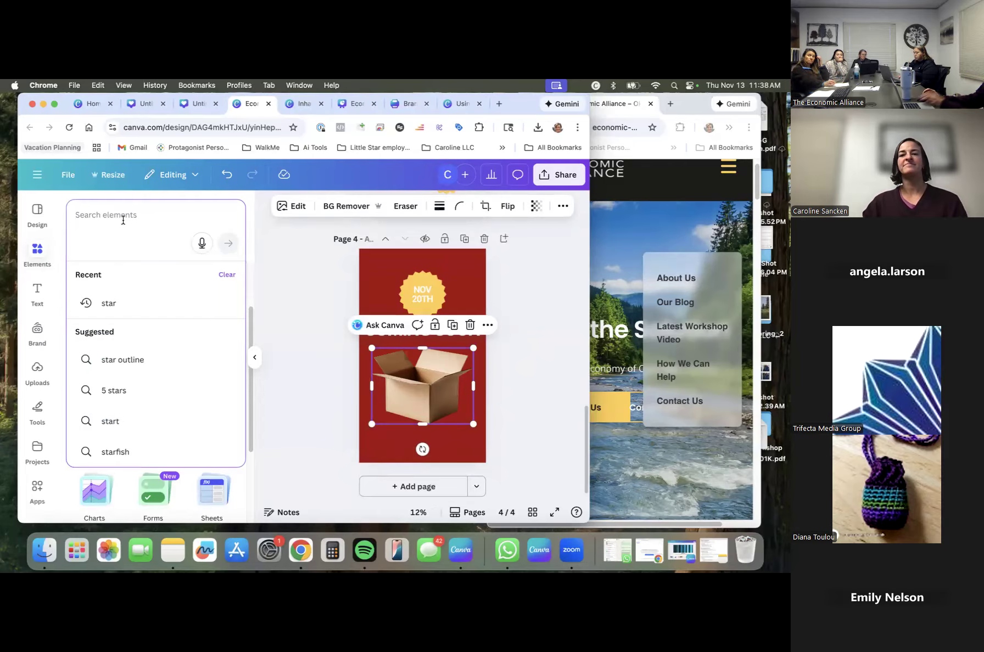
text(closed box)
key(Return)
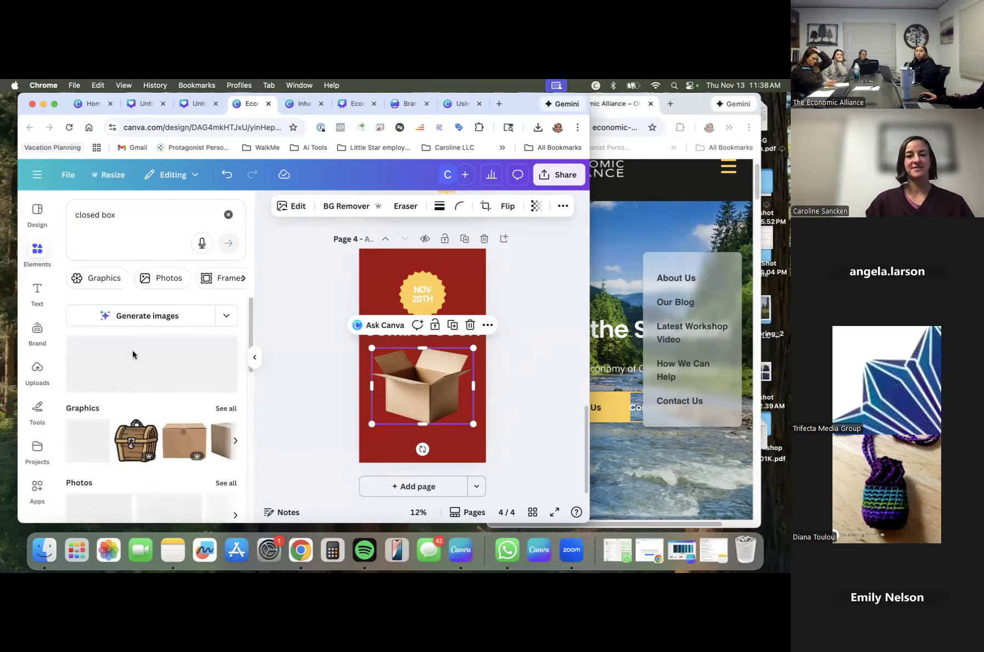
scroll(160, 400, down, 1)
click(236, 428)
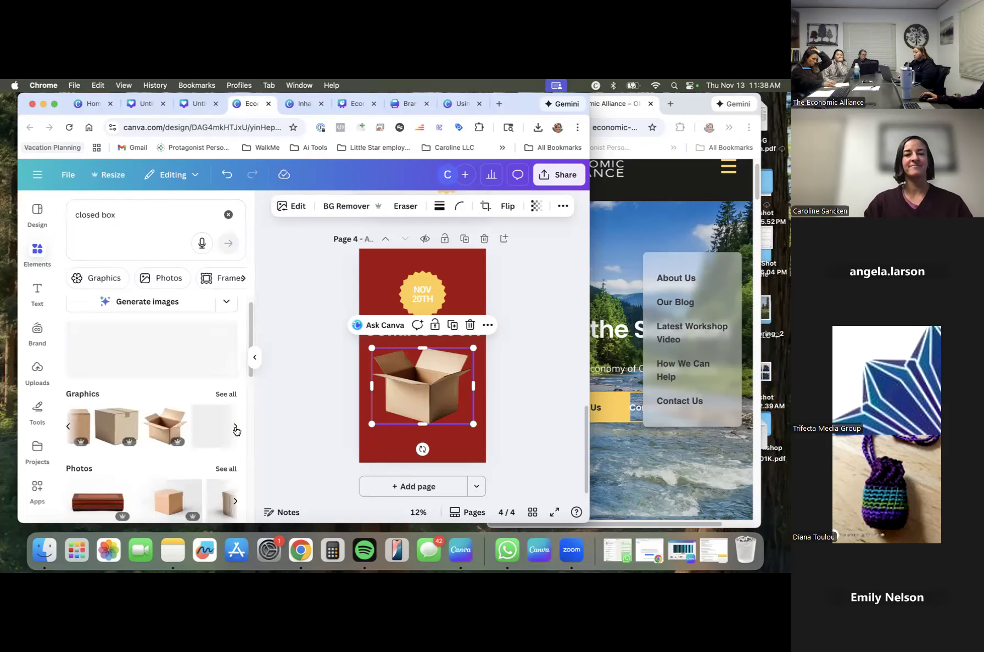
drag(89, 428, 395, 376)
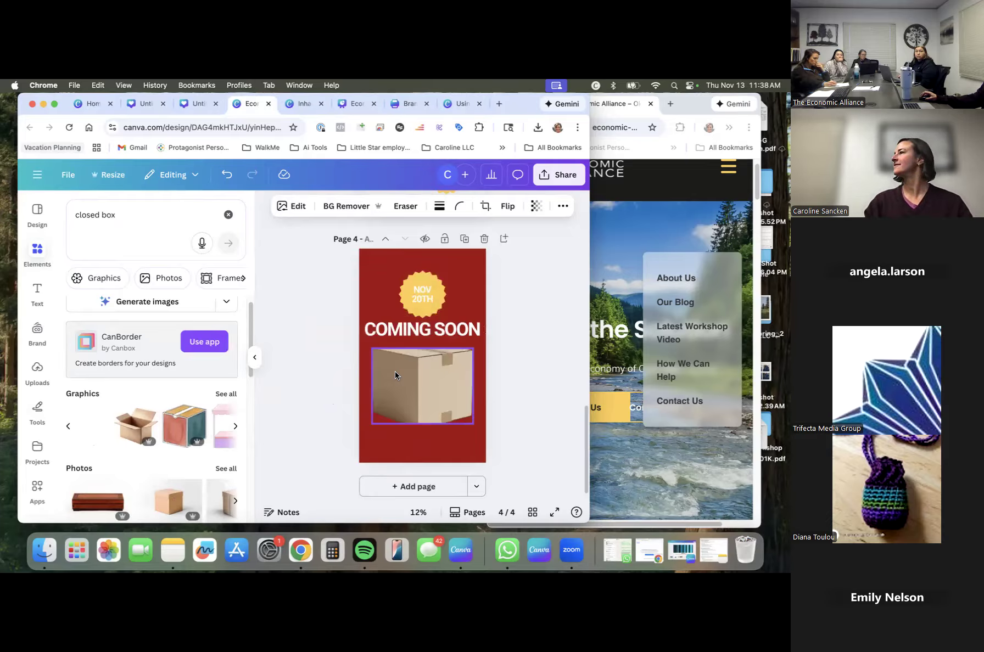
click(313, 386)
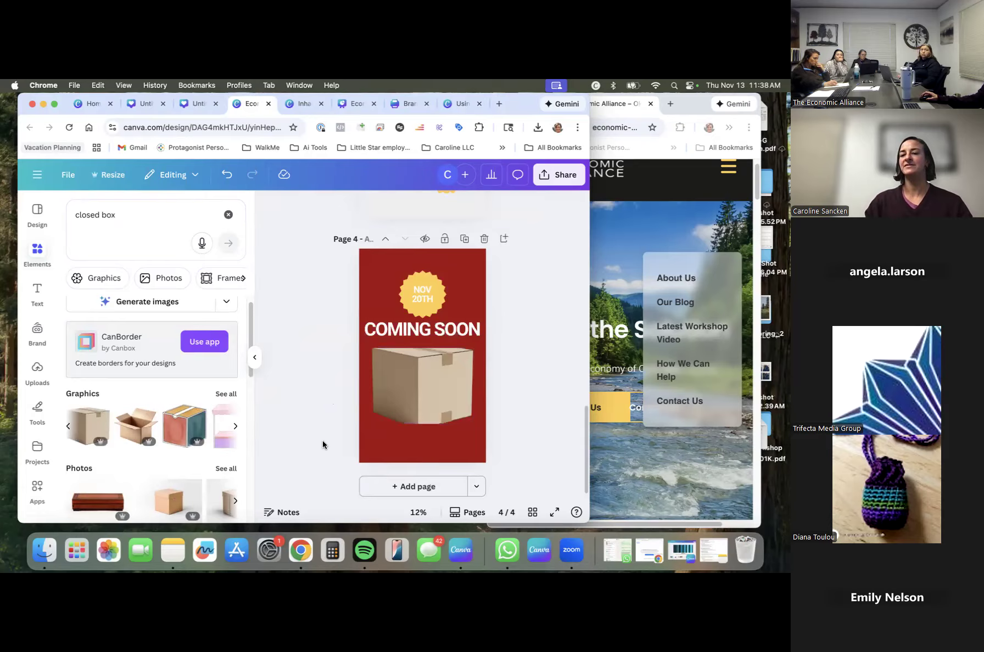
Shrink the closed box on page 4, adjust its crop to show the whole box, and centre it under COMING SOON.
click(427, 385)
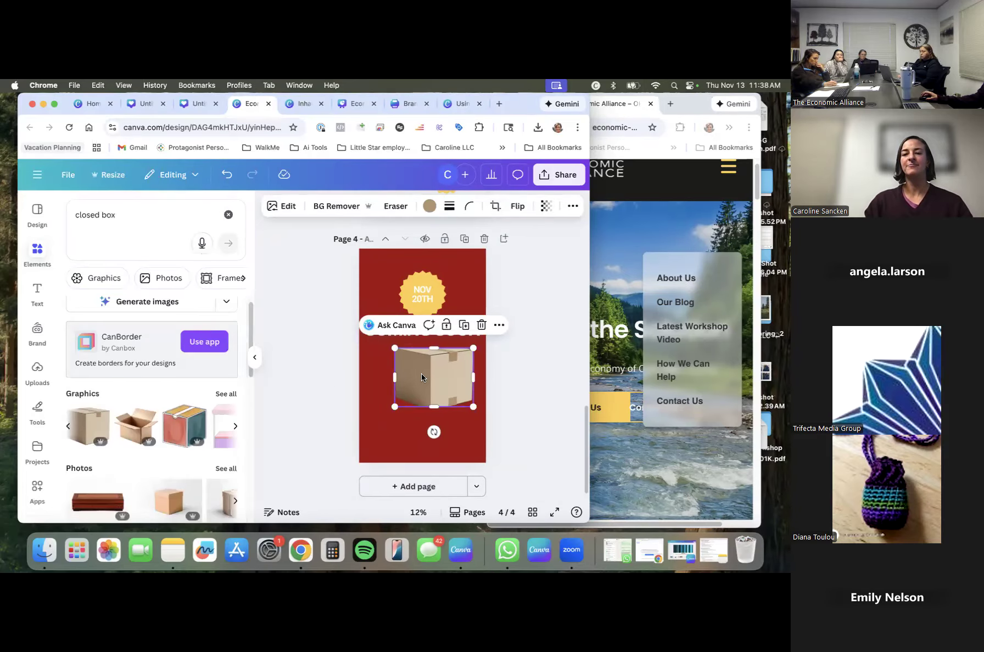
double_click(432, 373)
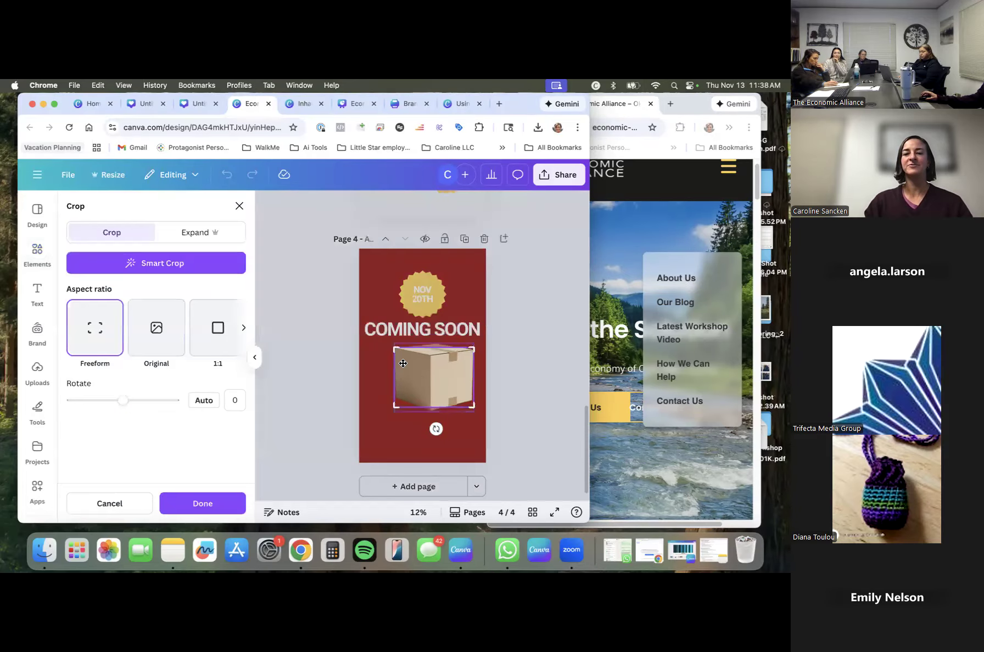
drag(381, 334, 394, 346)
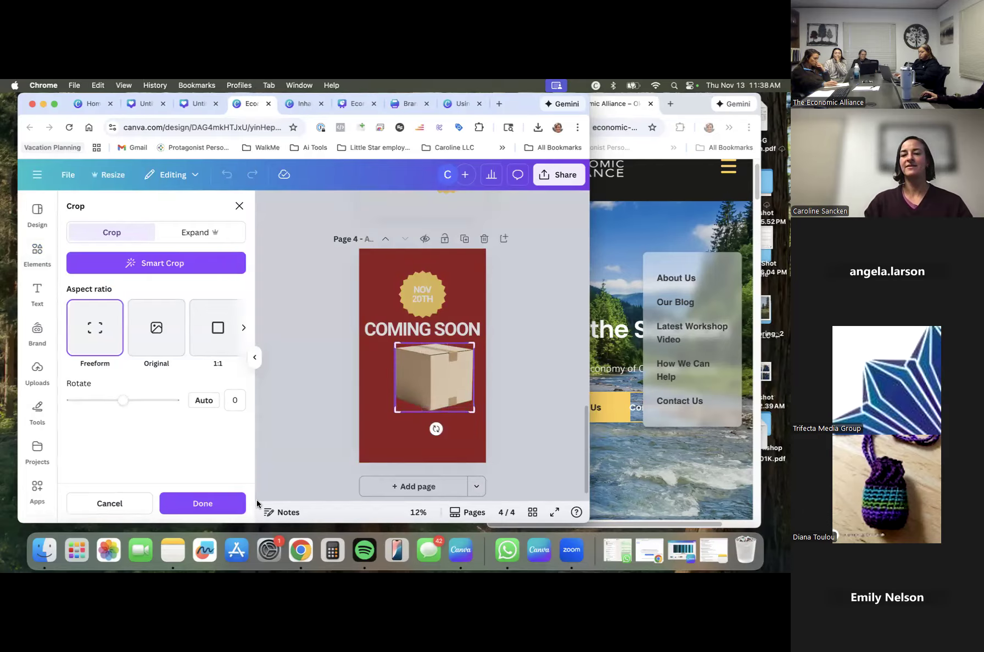
click(202, 503)
click(413, 394)
drag(445, 386, 433, 387)
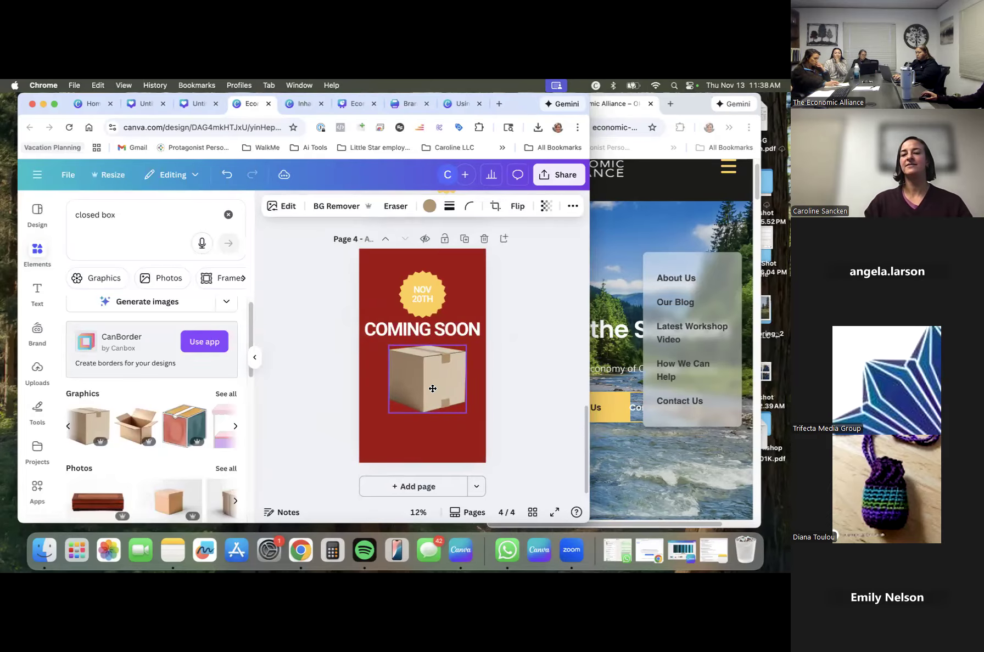
click(329, 391)
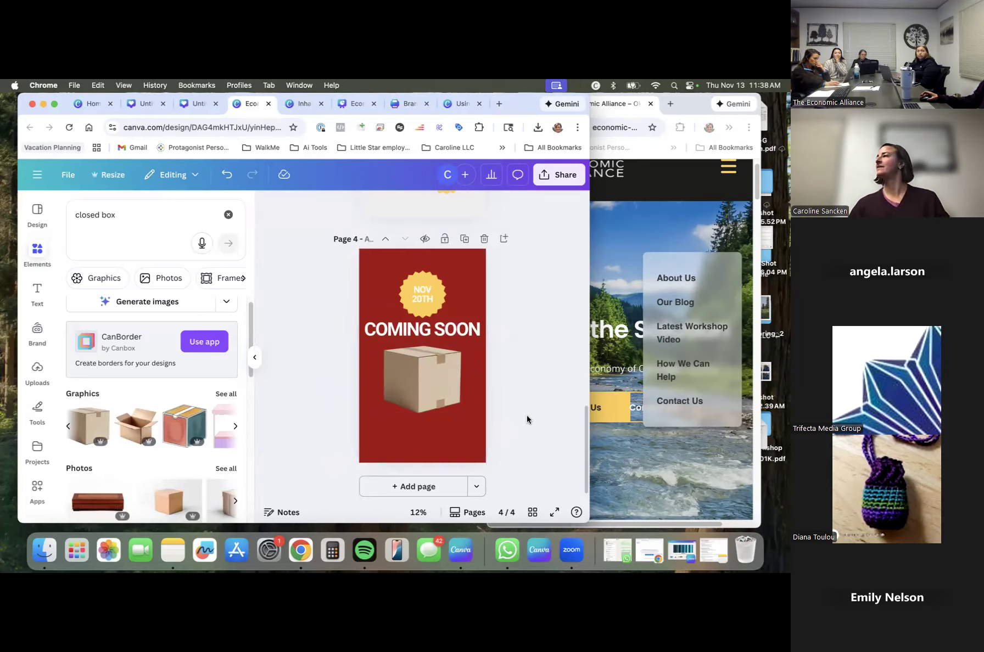
Compare the COMING SOON variations on pages 2 to 4 with the colour palette on the page 1 brand board.
scroll(527, 415, up, 5)
scroll(526, 415, up, 3)
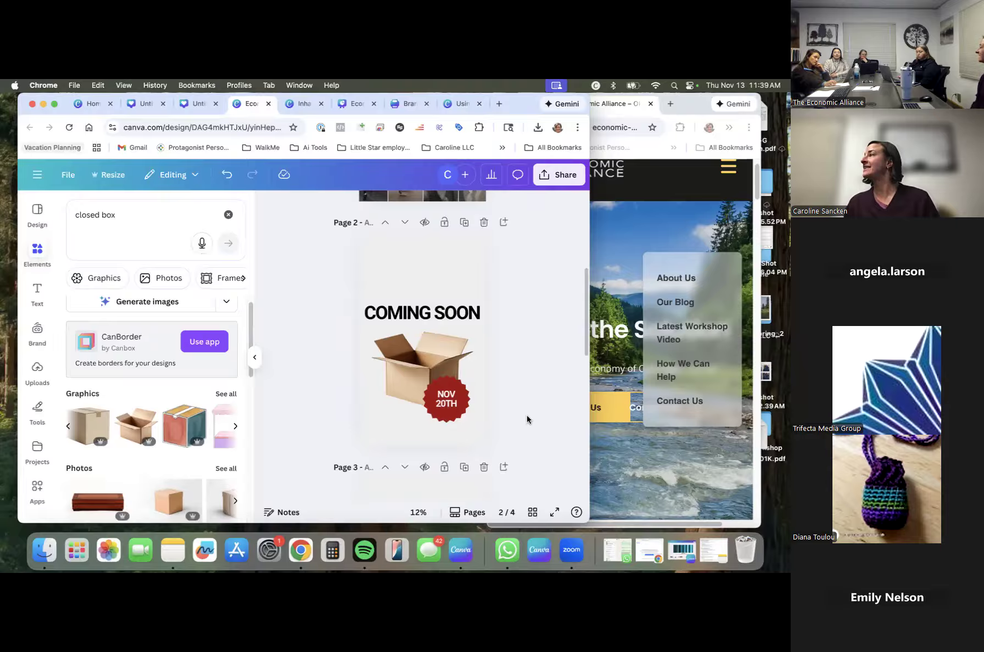
scroll(436, 305, up, 1)
scroll(438, 303, up, 3)
scroll(443, 297, down, 4)
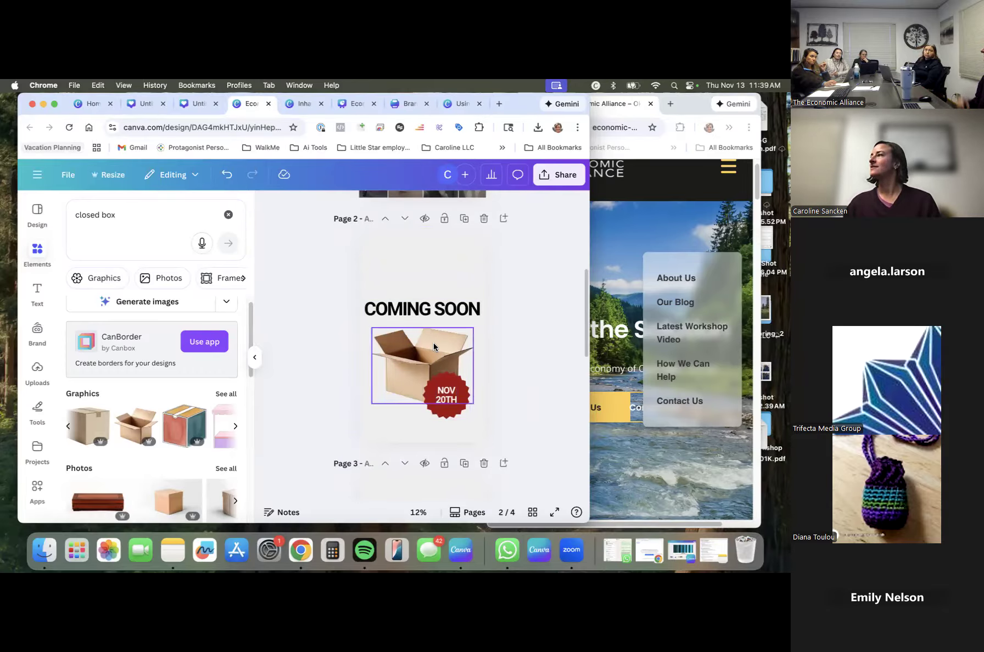
scroll(434, 343, up, 4)
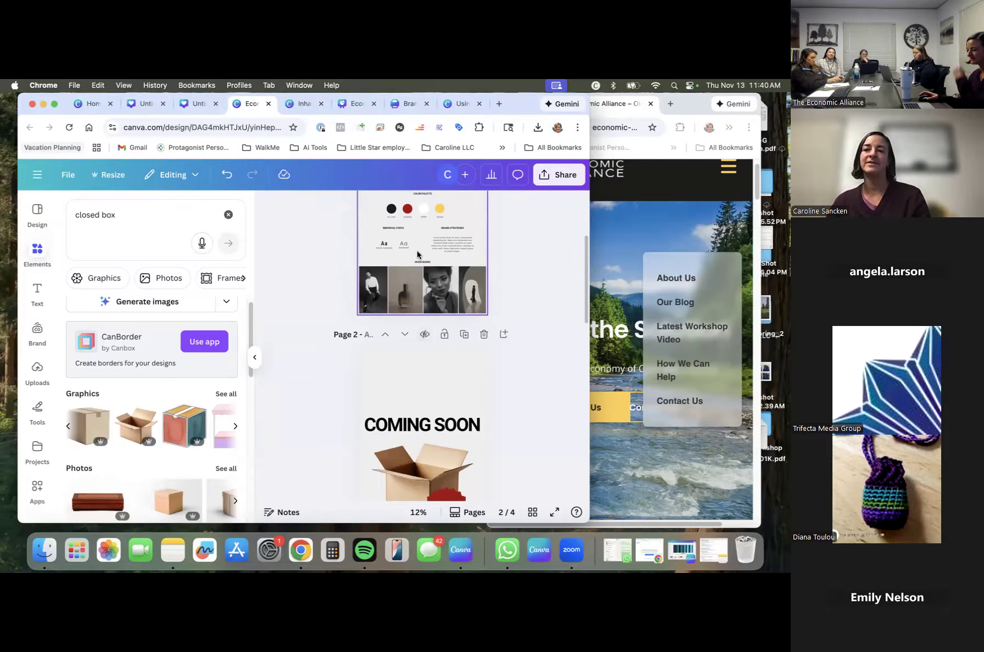
scroll(307, 325, down, 3)
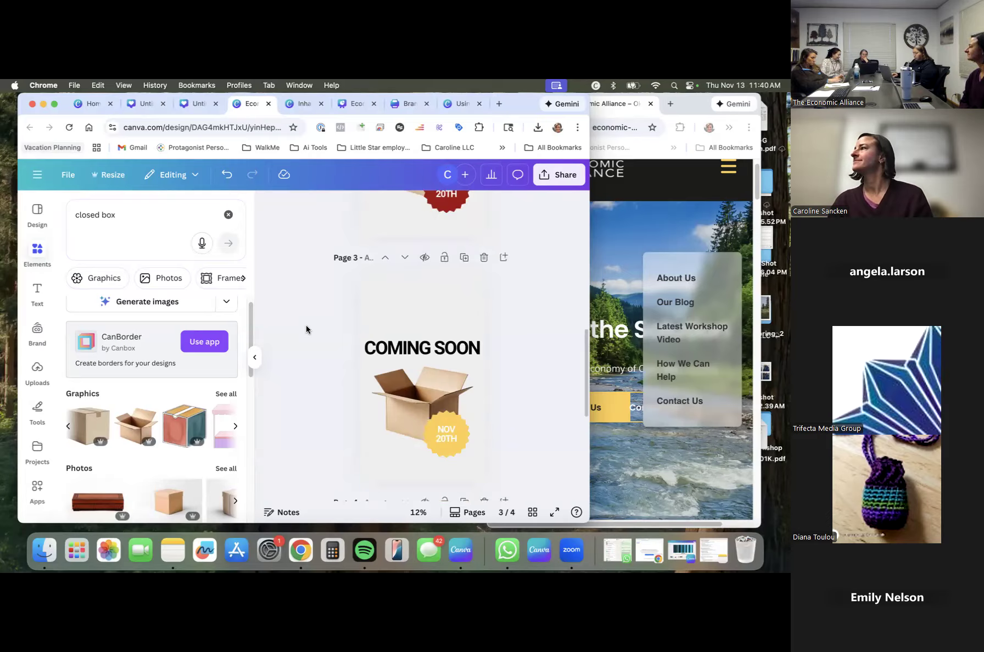
scroll(306, 329, down, 6)
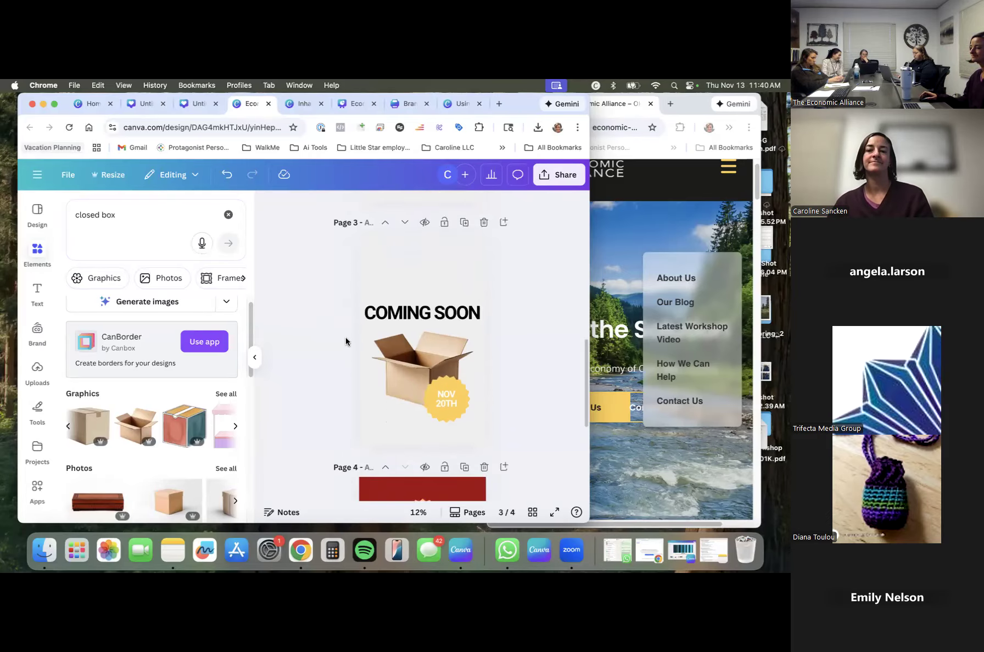
Move the NOV 20TH badge group behind the closed box on page 4, peeking out above it, with COMING SOON placed above the badge.
click(373, 276)
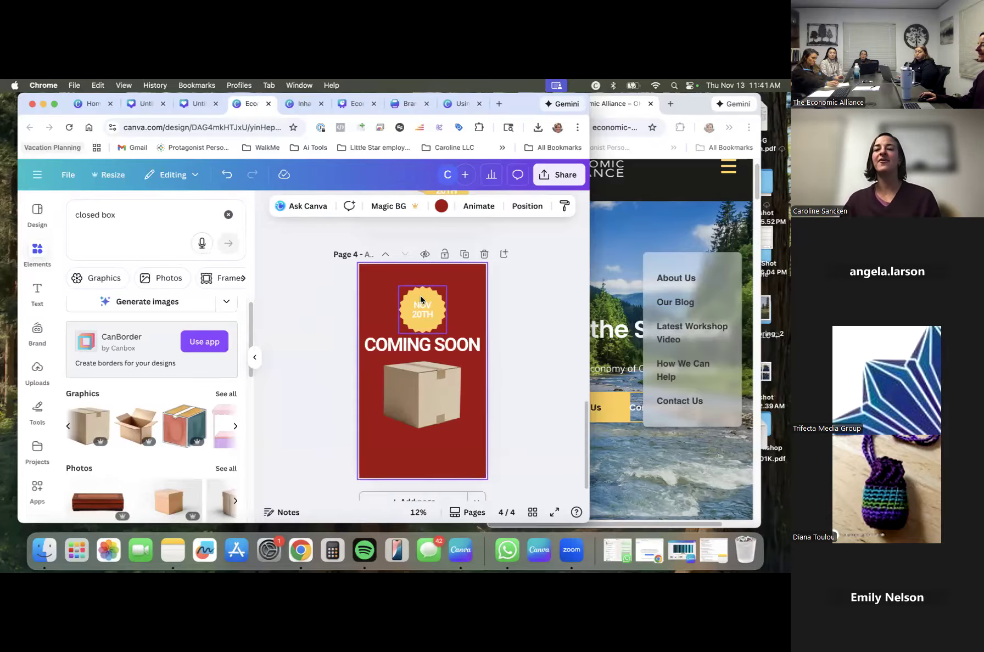
click(426, 316)
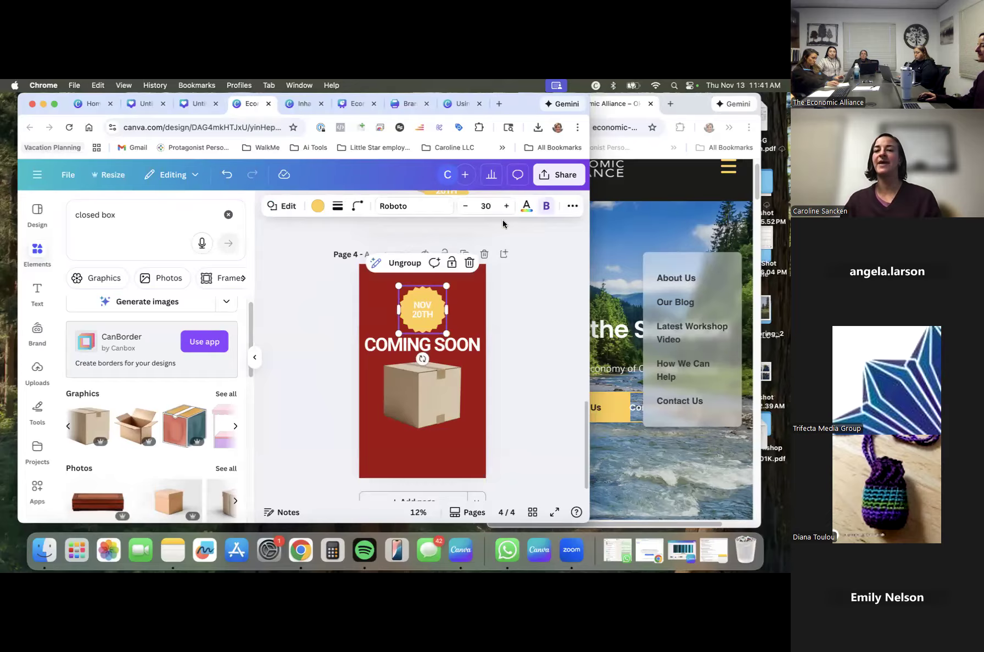
click(572, 206)
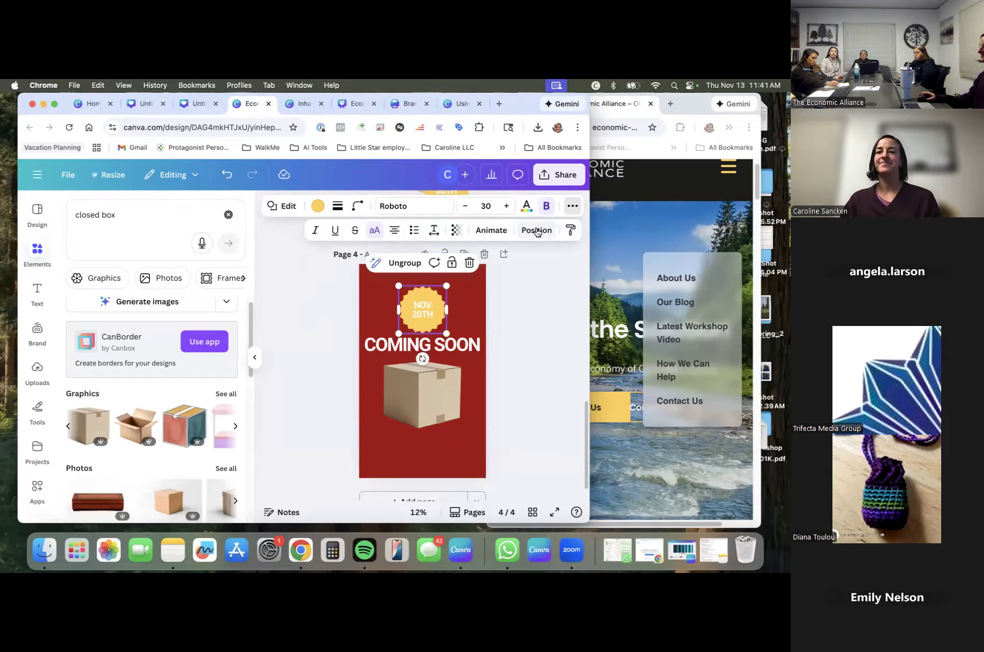
click(536, 230)
drag(181, 306, 175, 371)
drag(425, 302, 473, 316)
click(479, 351)
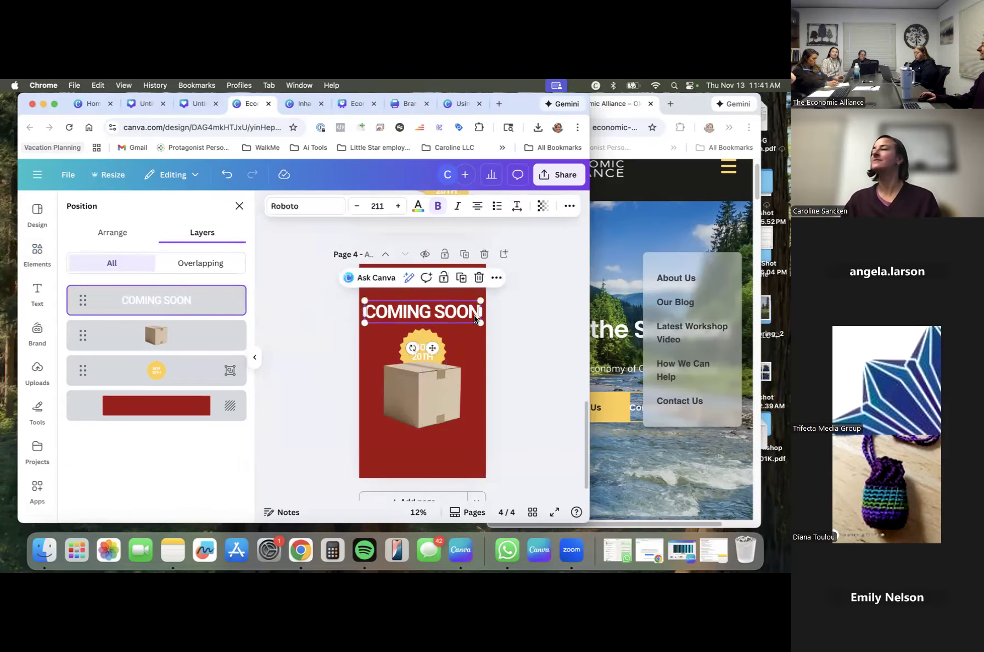
click(239, 206)
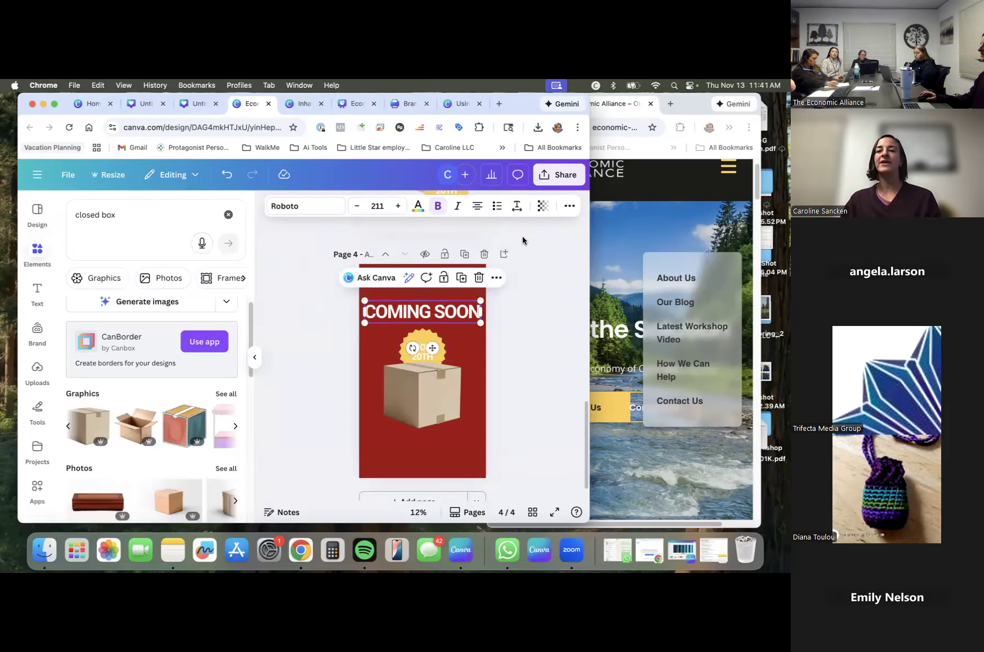
Review the layer order of the COMING SOON text, closed box and badge group on page 4.
click(571, 207)
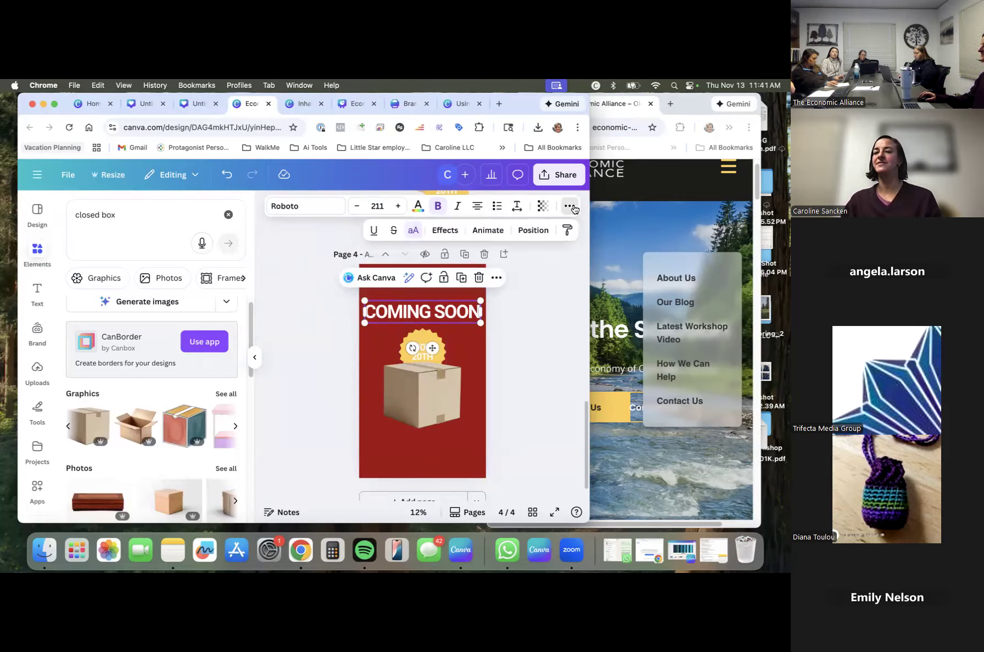
click(534, 231)
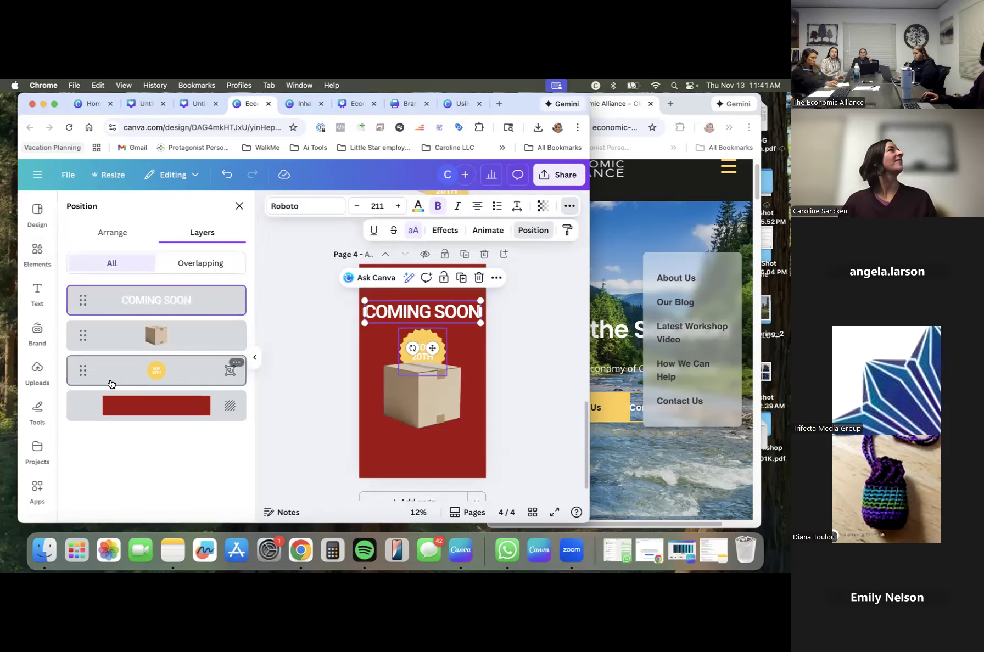
mouse_move(83, 335)
mouse_down()
mouse_move(83, 298)
mouse_move(82, 333)
mouse_up()
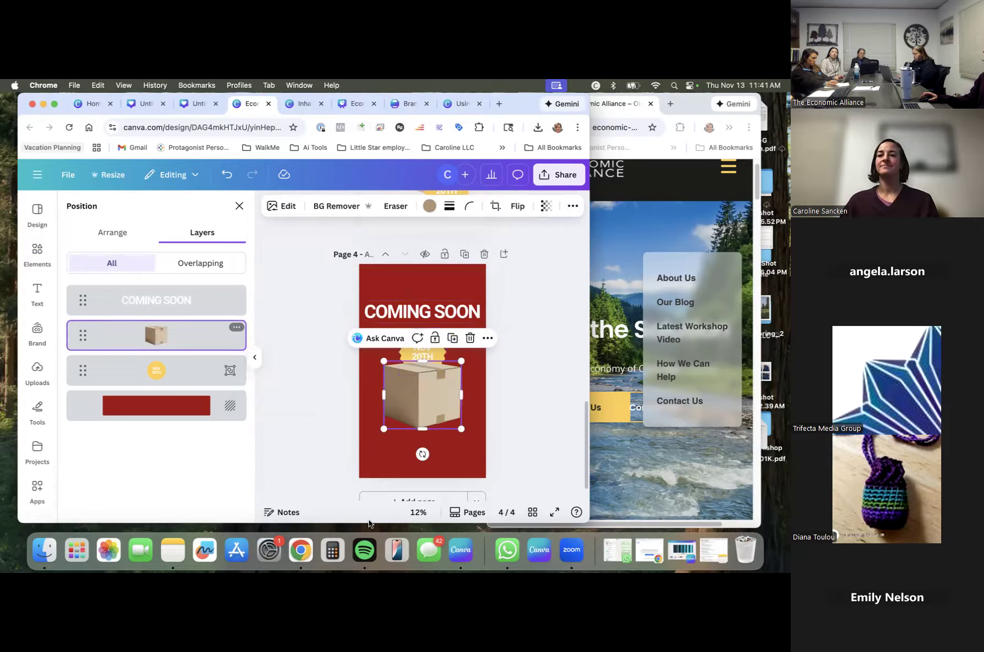
click(413, 368)
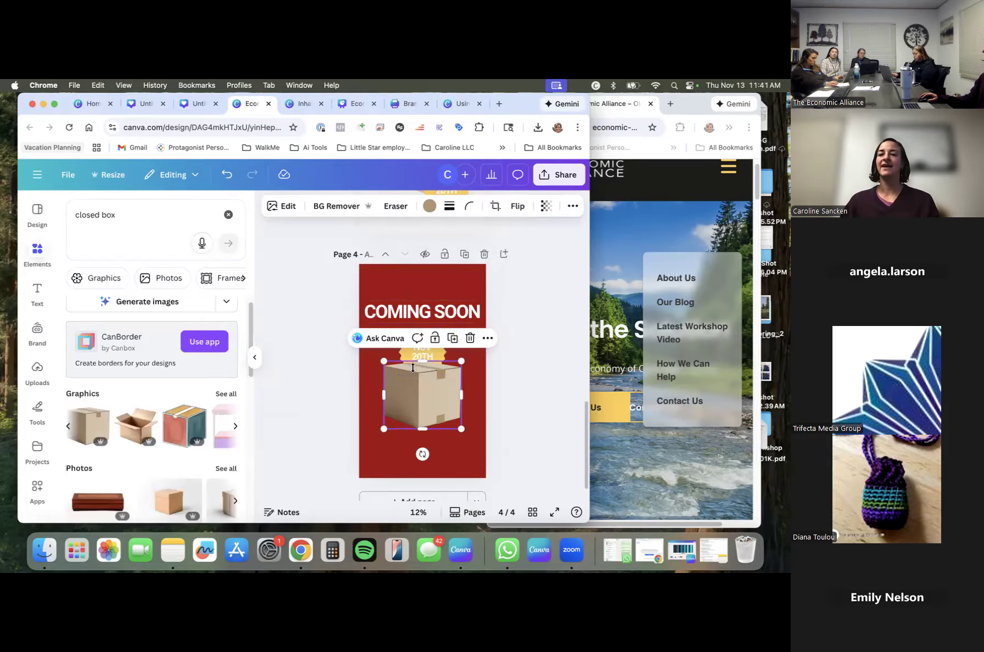
click(340, 379)
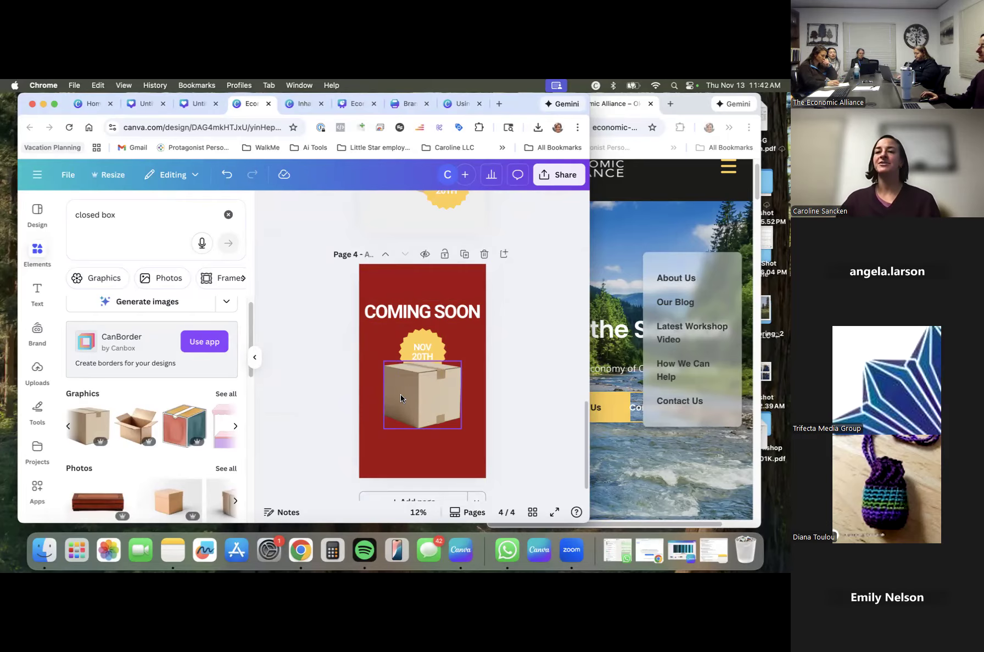
Review the design's download settings, including file type, size and page selection.
click(563, 184)
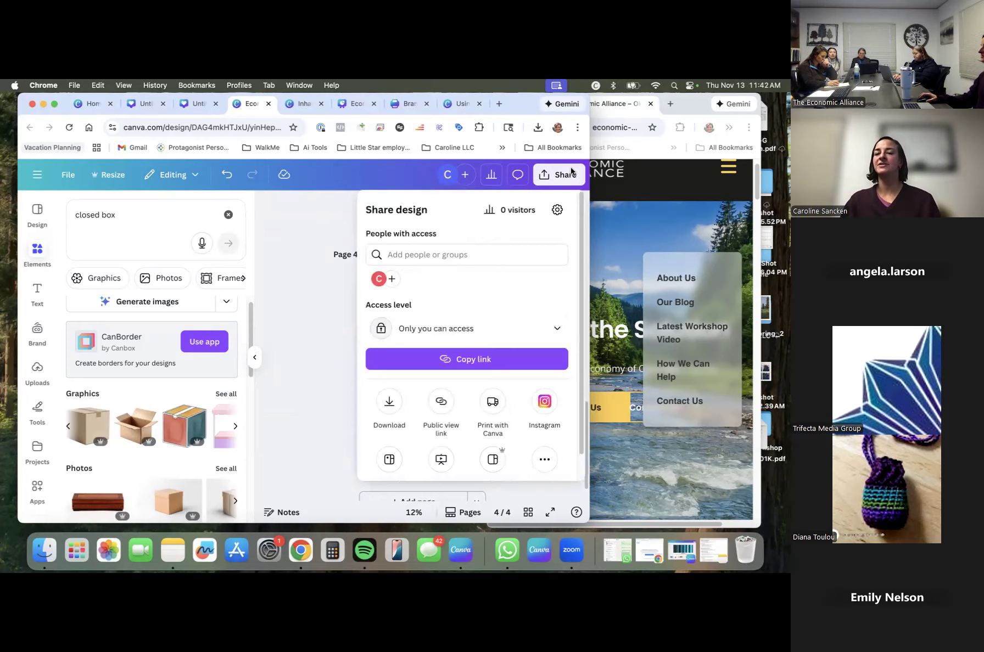
click(389, 403)
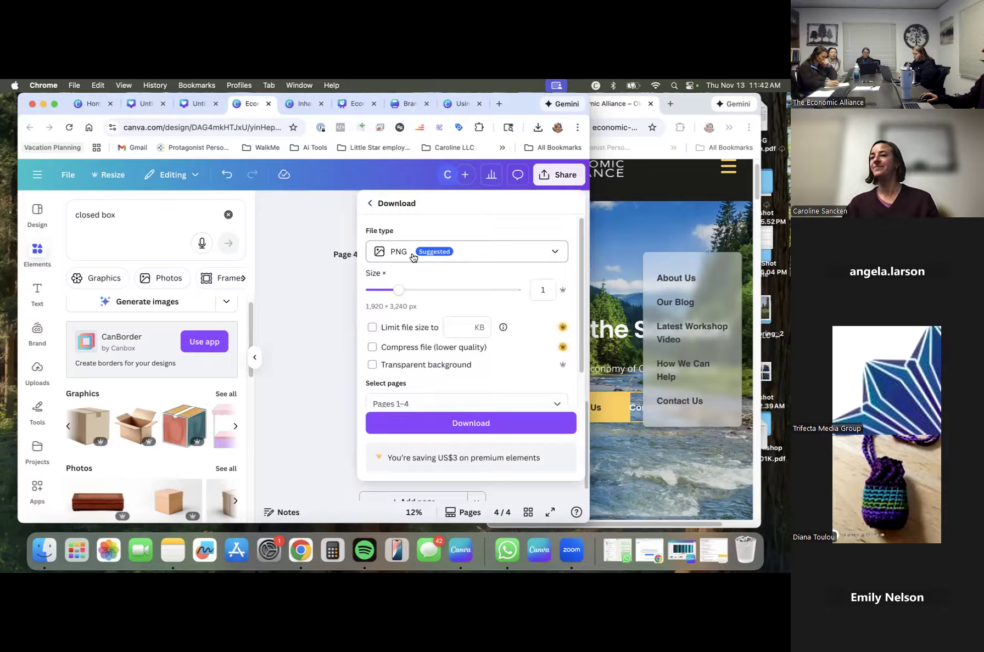
click(371, 205)
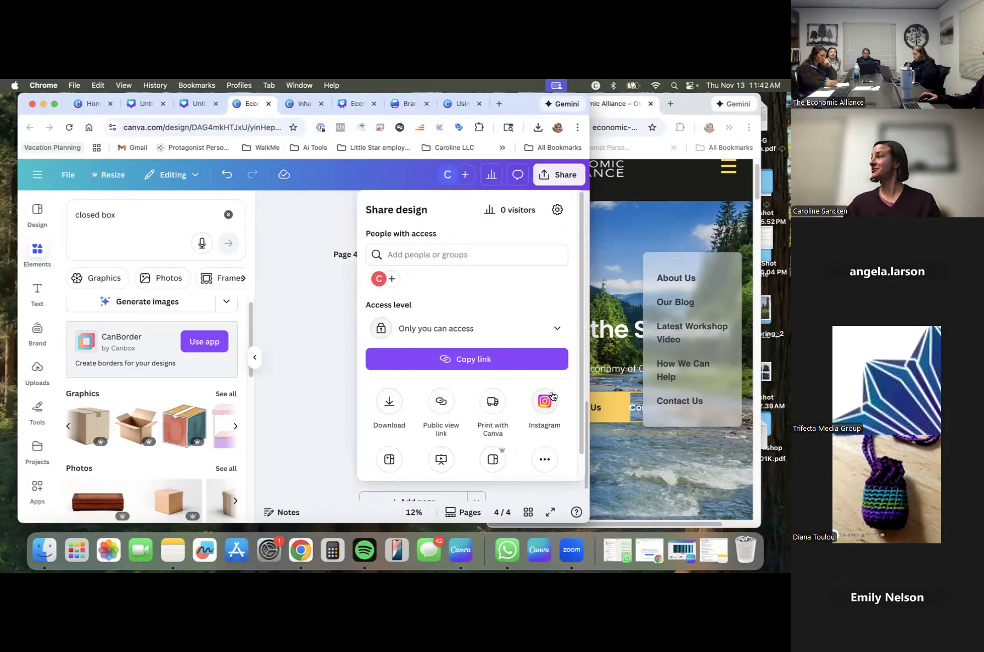
Look at the Instagram publishing option and the full list of ways to publish the design.
scroll(548, 400, down, 1)
click(543, 395)
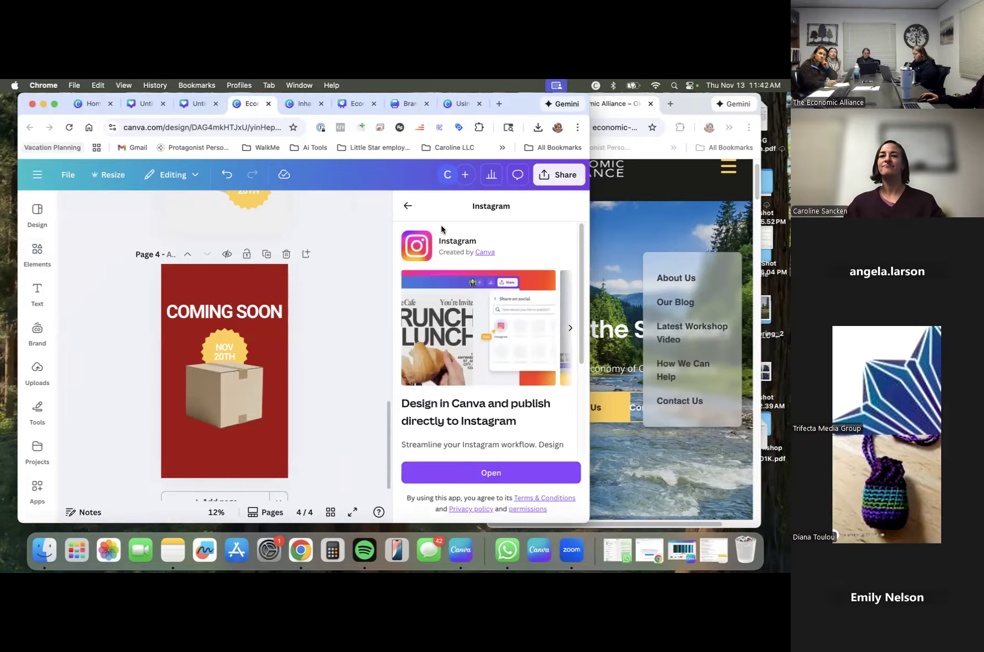
click(408, 208)
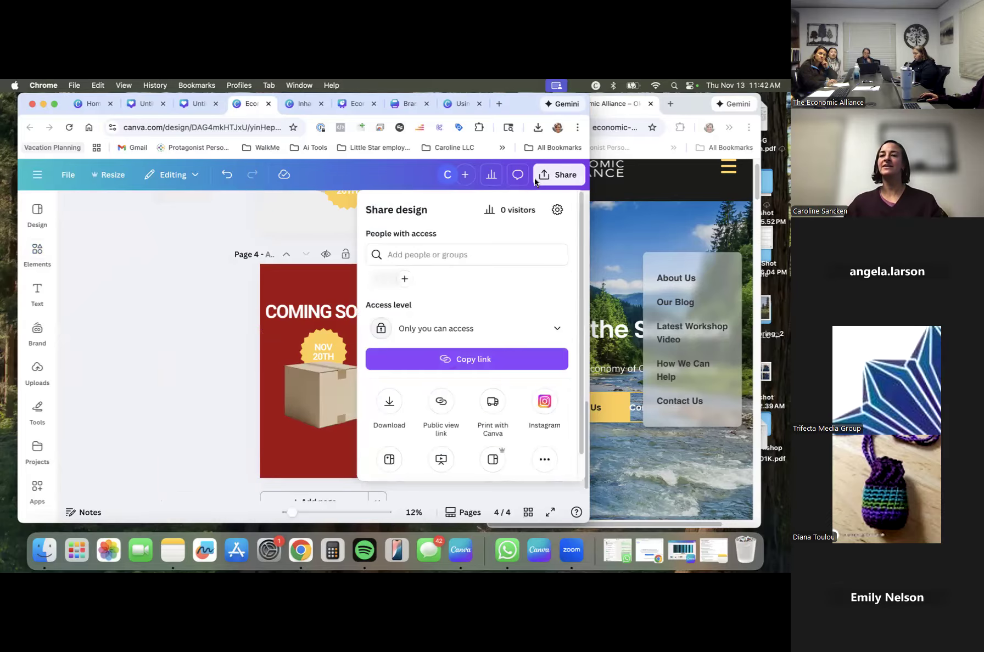
scroll(485, 408, down, 1)
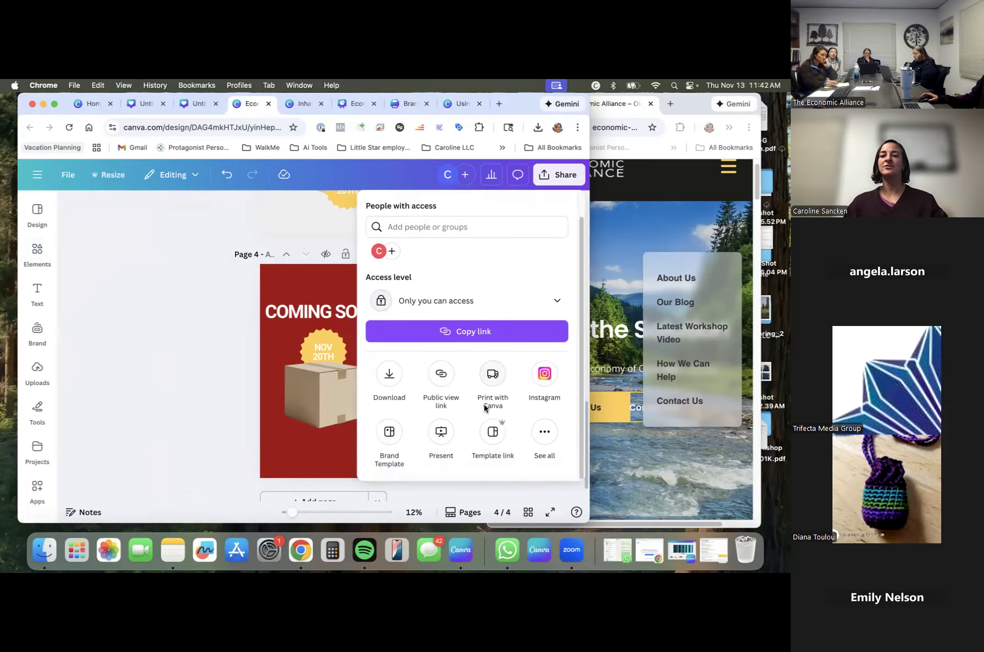
click(540, 433)
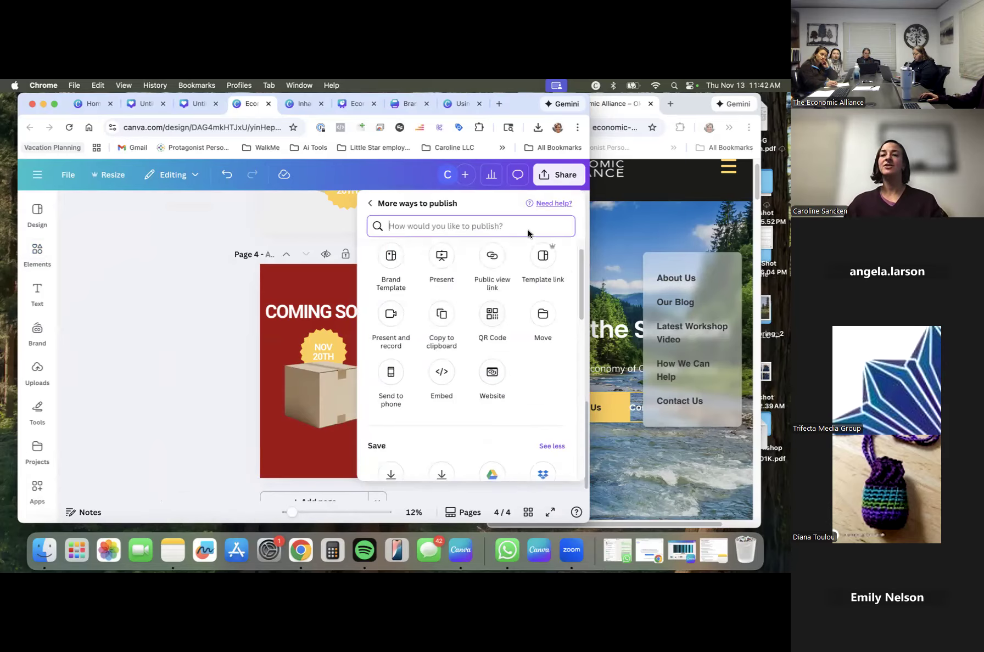
Review the share, save, social and messaging options in the full list of ways to publish the design.
click(370, 203)
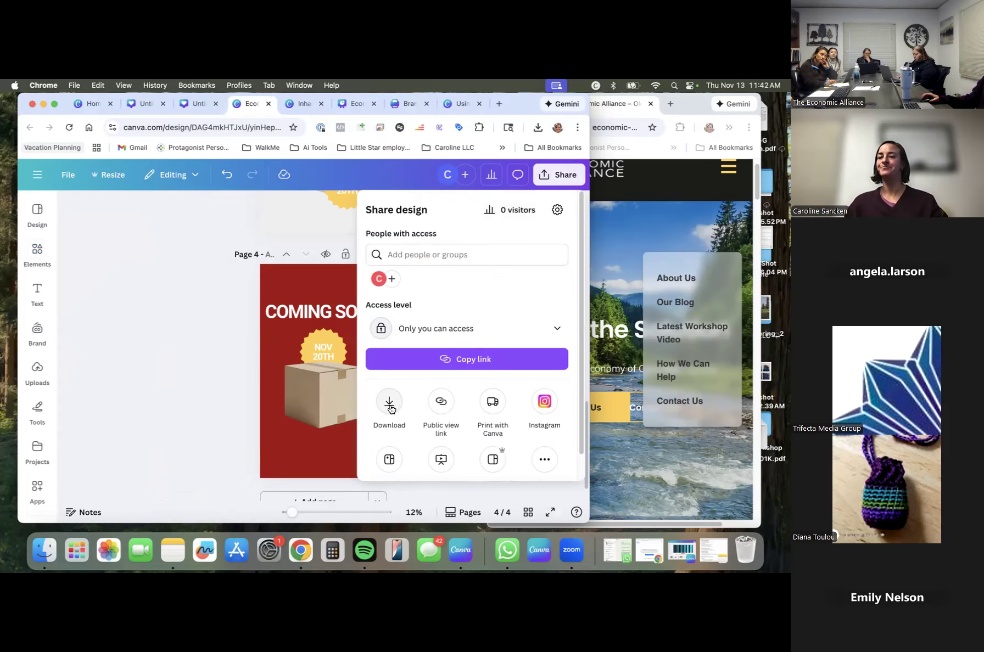
scroll(391, 409, down, 2)
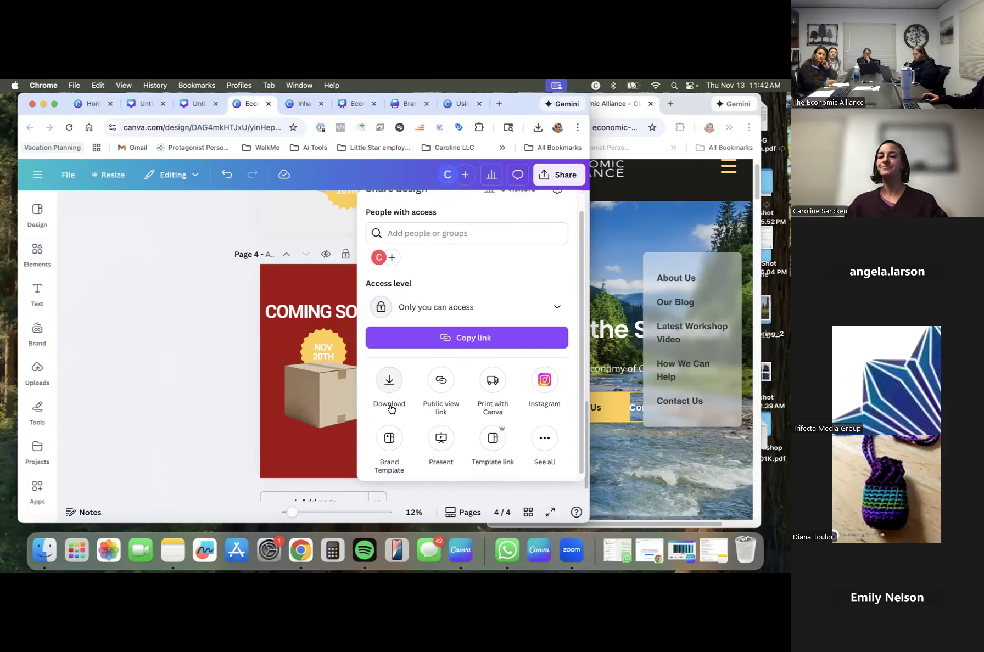
click(544, 434)
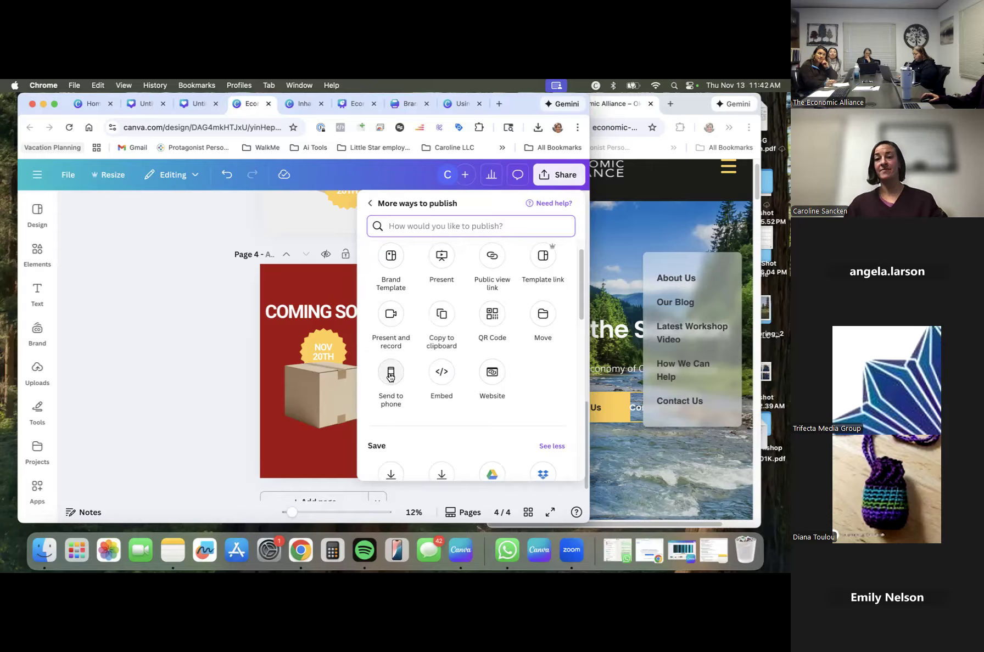
scroll(390, 377, down, 1)
scroll(390, 377, down, 5)
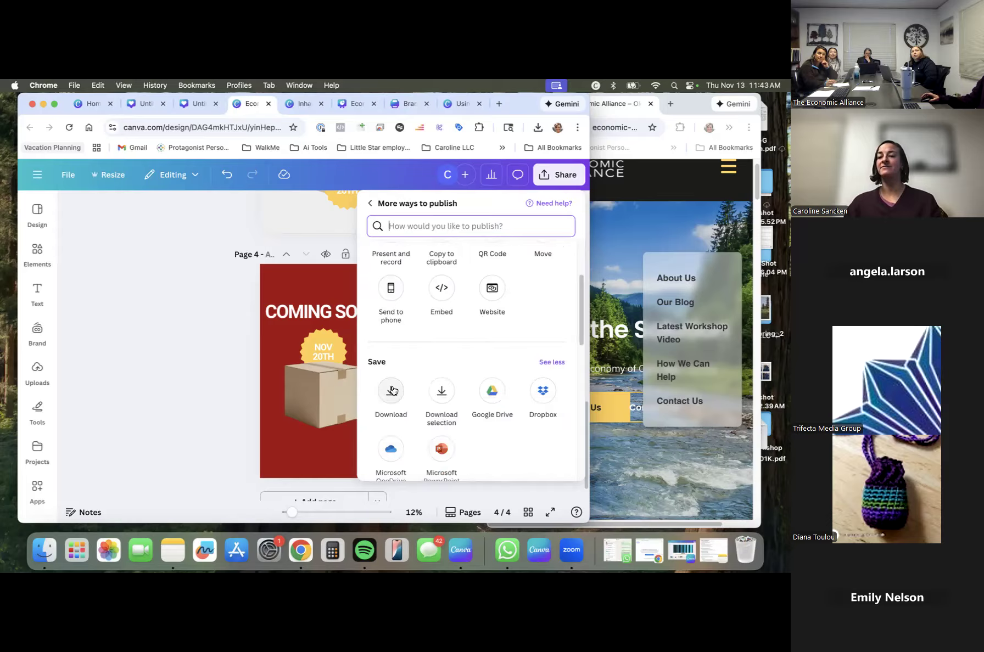
scroll(392, 390, down, 3)
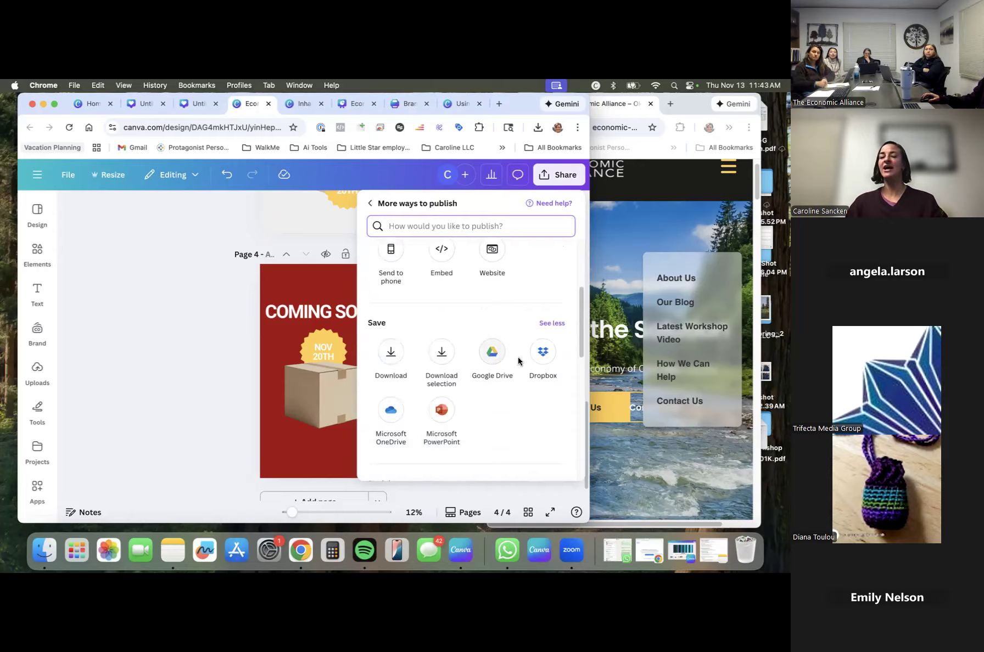
scroll(540, 385, down, 5)
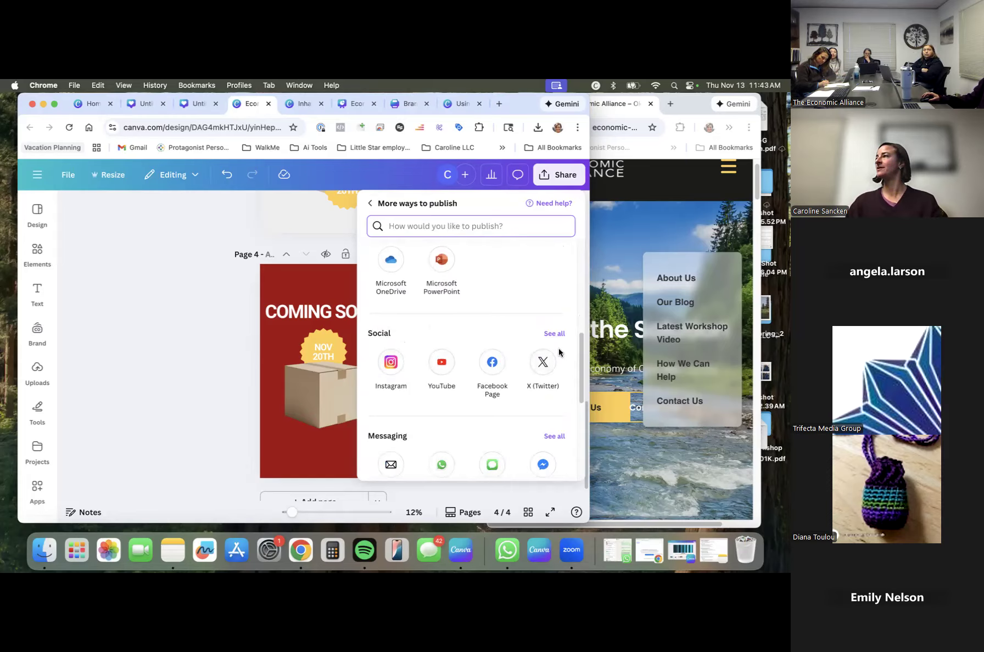
scroll(448, 422, down, 3)
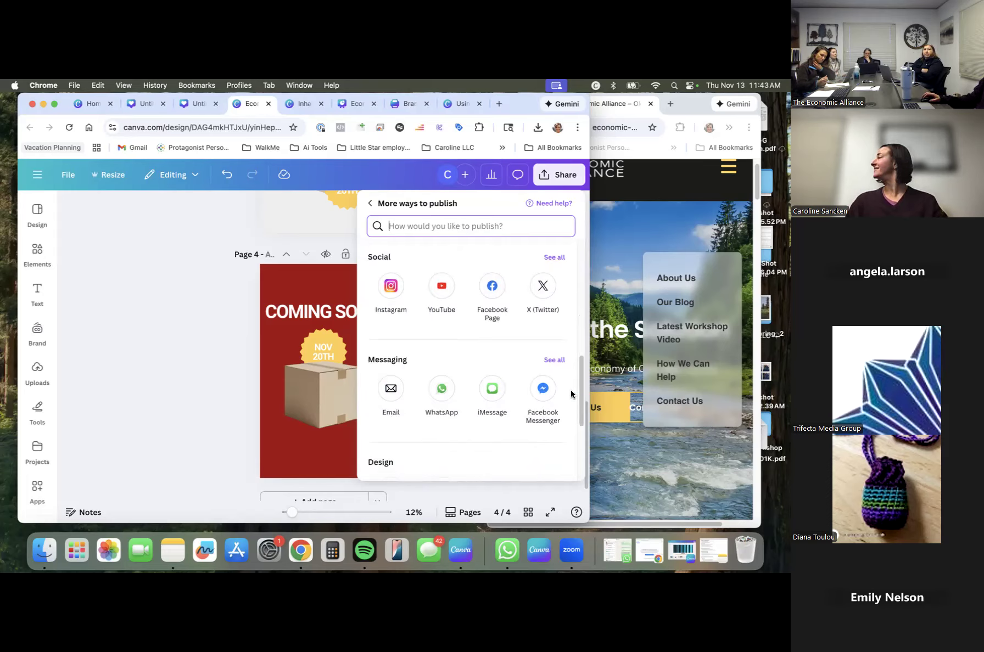
scroll(570, 384, up, 5)
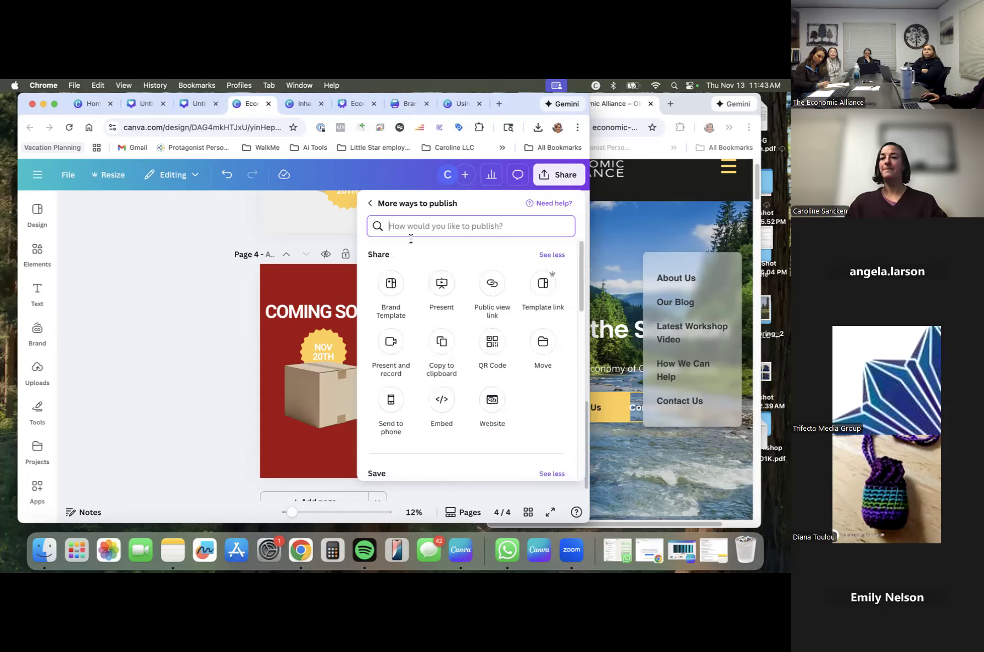
Look at the Send to phone option and its two delivery methods, email and QR code.
click(392, 400)
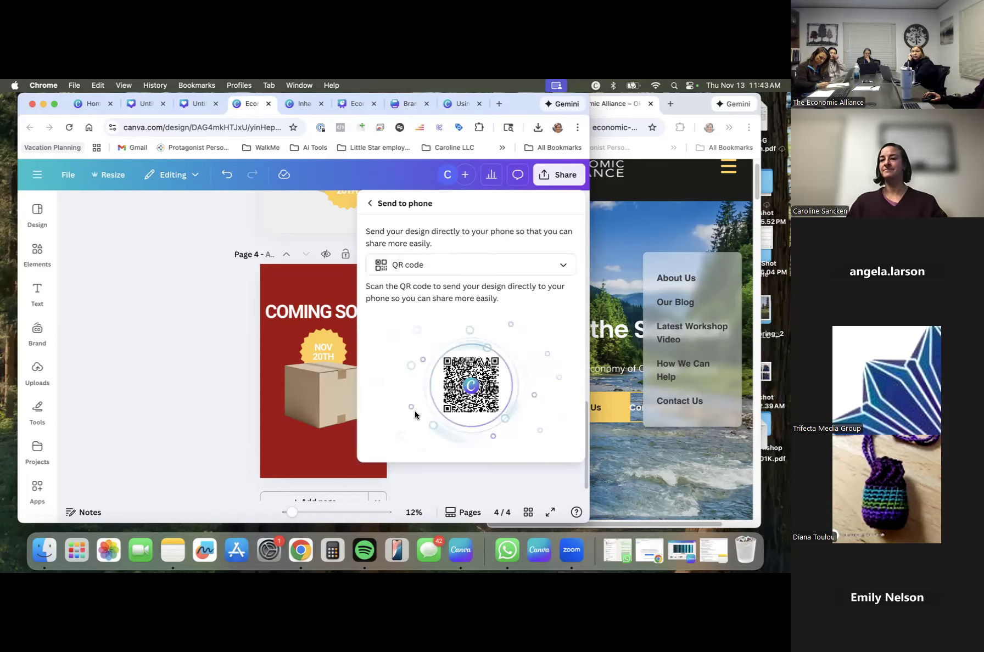
click(550, 267)
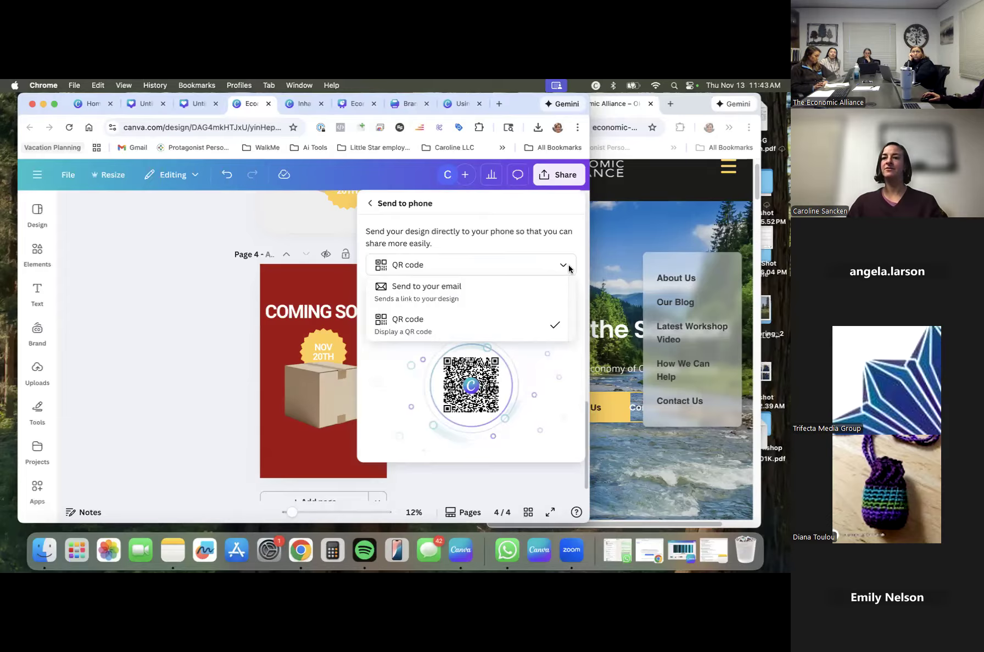
click(505, 326)
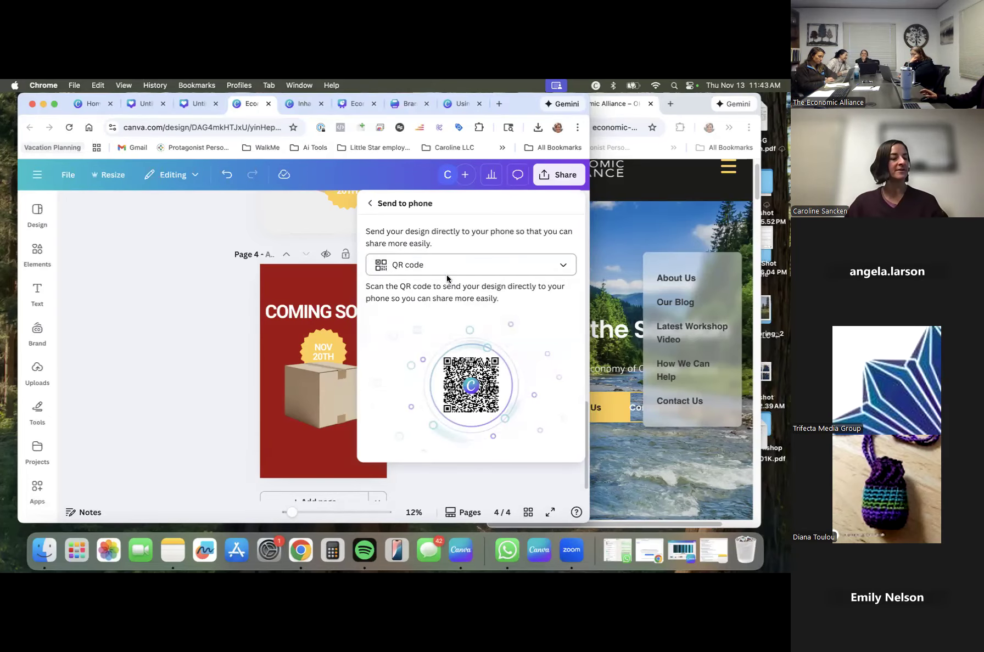
click(370, 203)
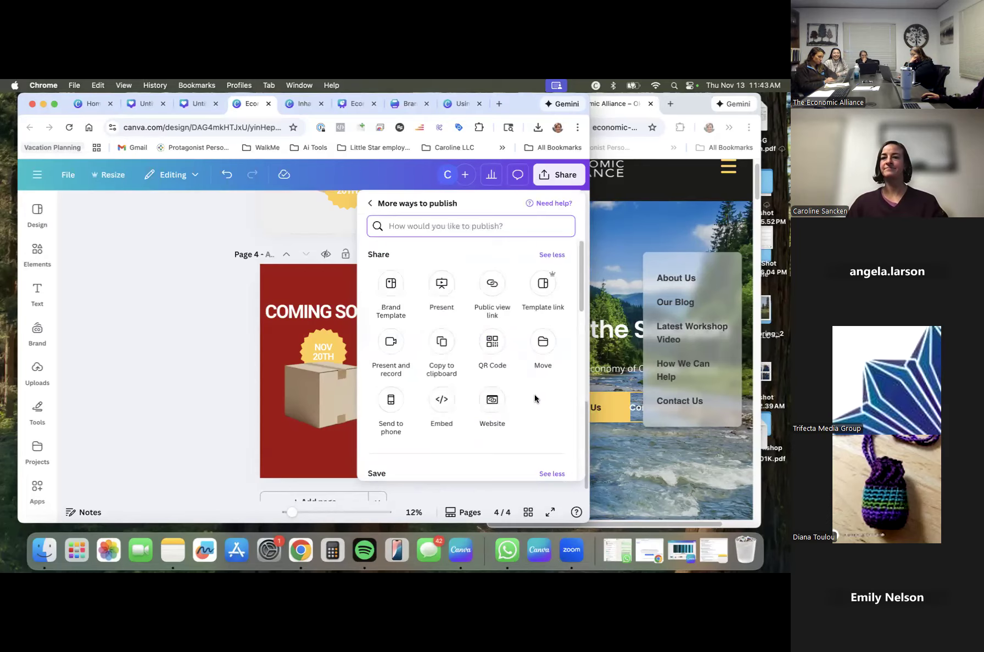
Review the messaging, design and additional publishing options, and close the sharing options to return to the page 4 design.
scroll(534, 395, down, 3)
scroll(535, 404, down, 5)
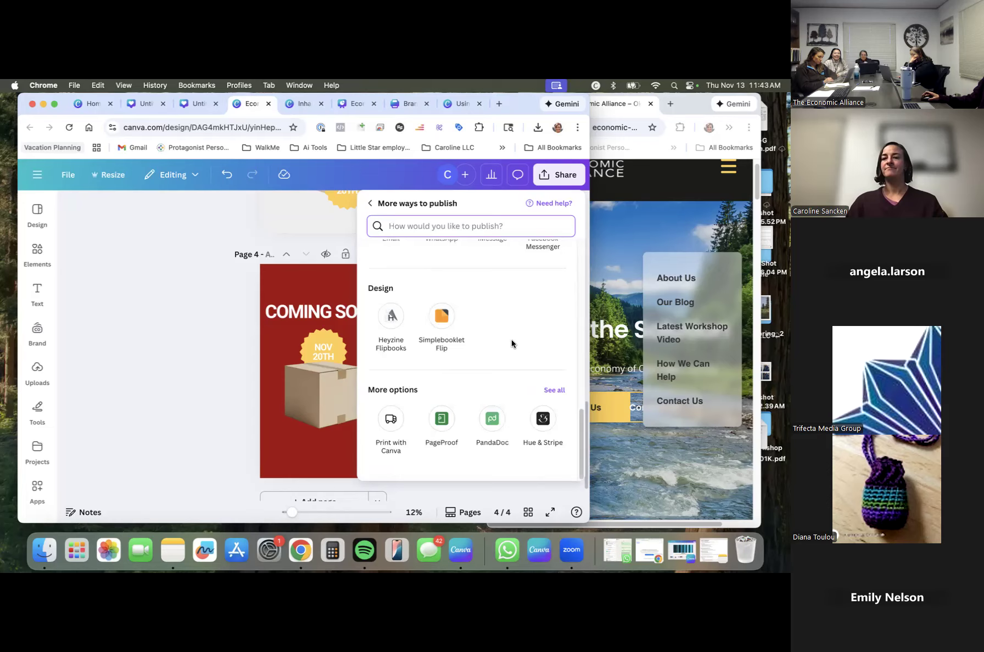
scroll(511, 343, up, 1)
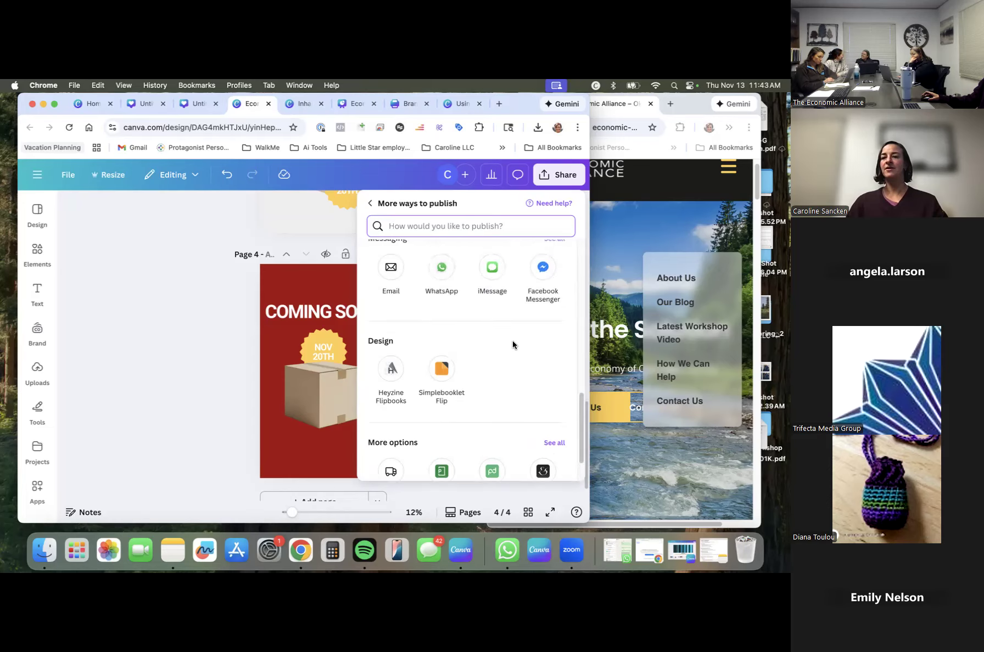
scroll(511, 341, up, 1)
scroll(503, 344, up, 1)
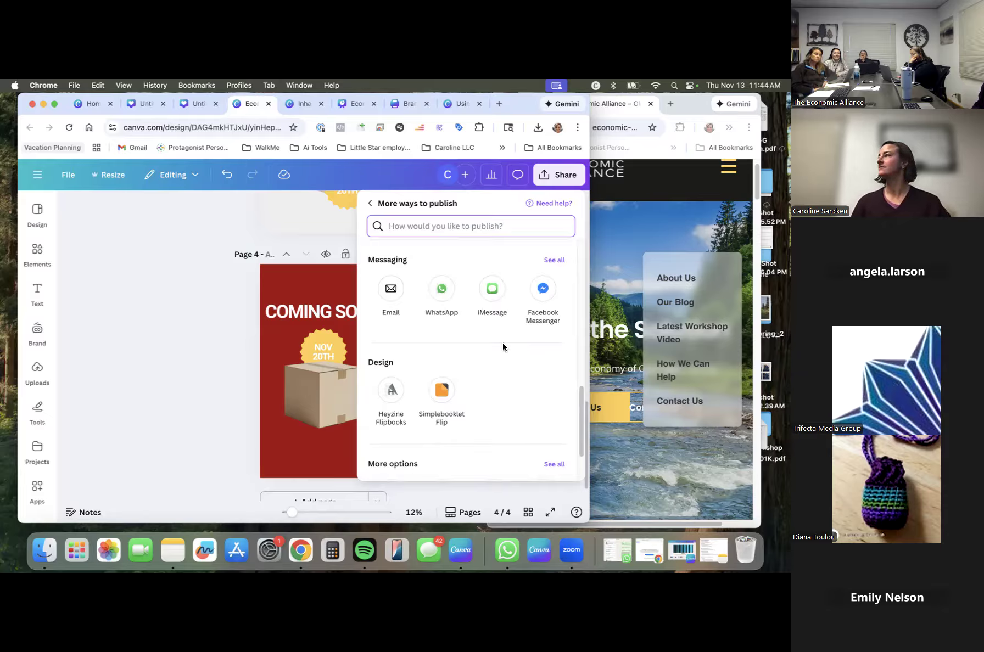
scroll(503, 345, up, 2)
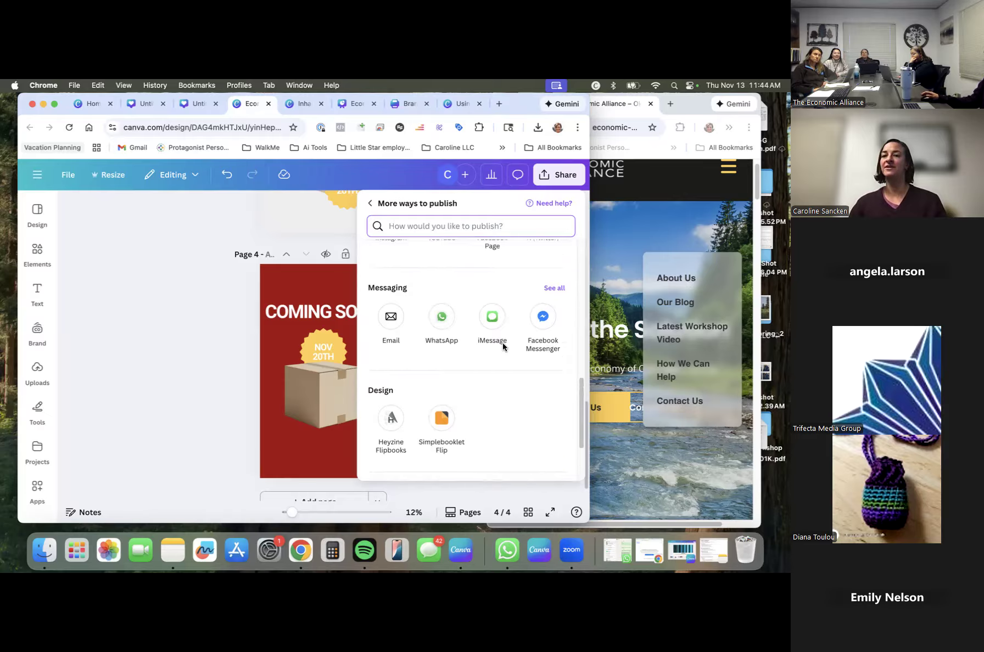
scroll(480, 413, up, 12)
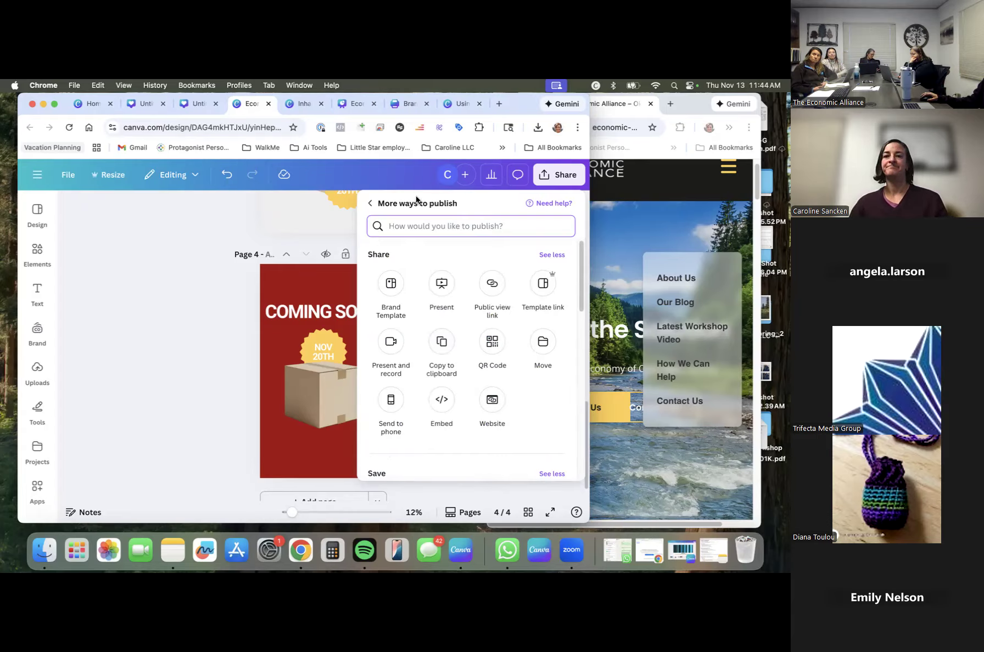
click(368, 203)
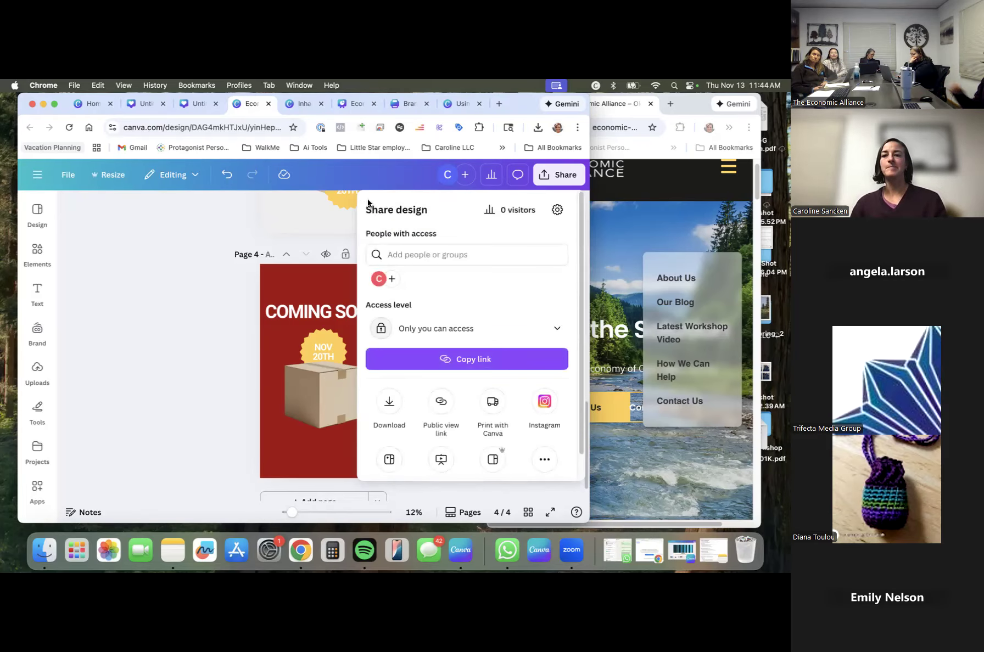
click(190, 275)
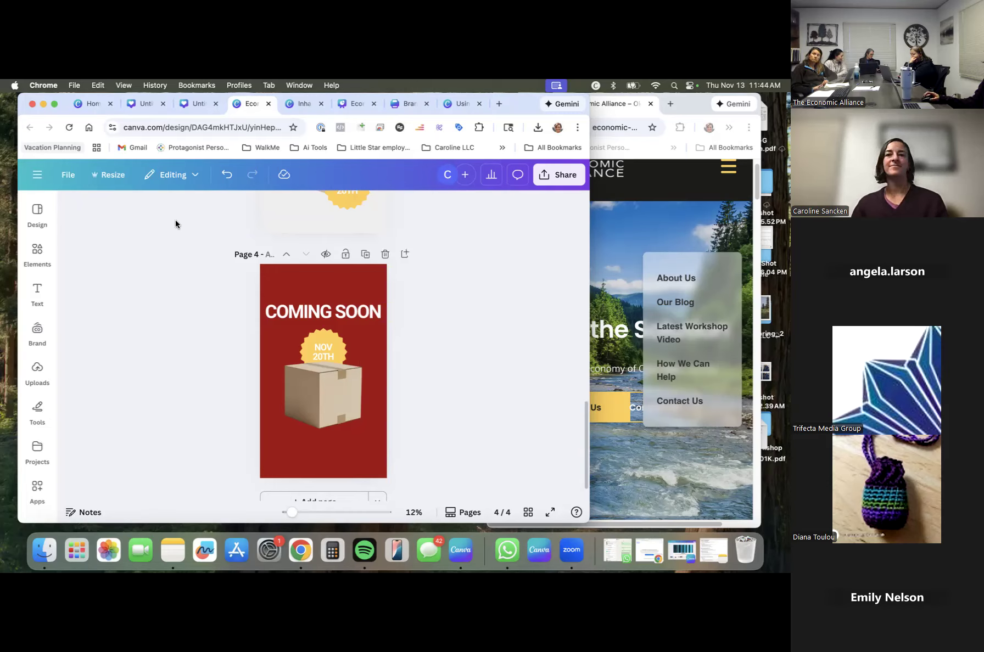
Look through the popular social media formats available for creating a new design from the Canva home page.
click(85, 105)
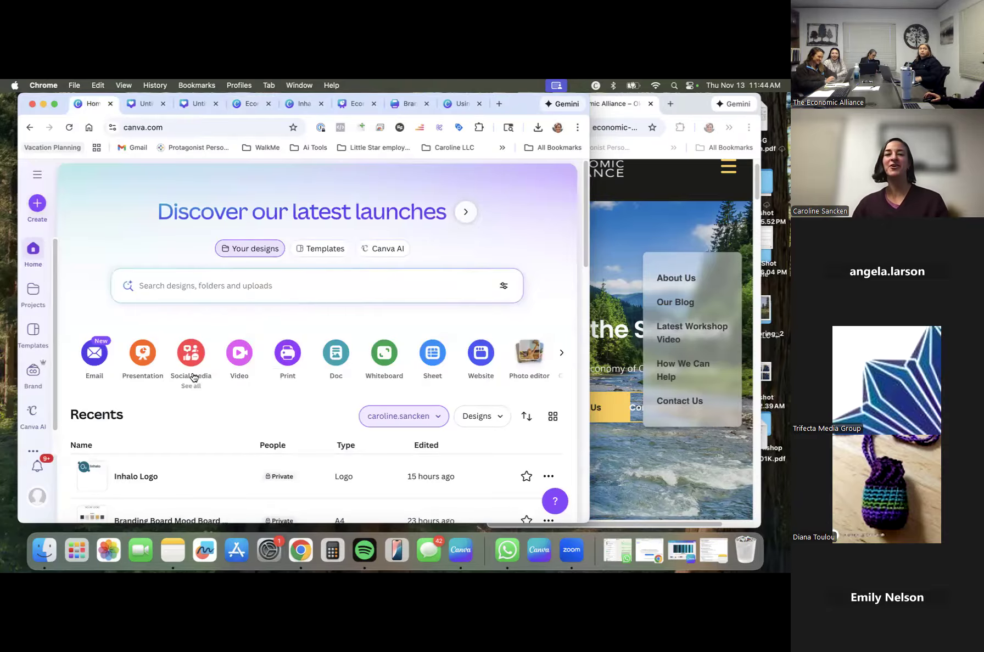
click(194, 377)
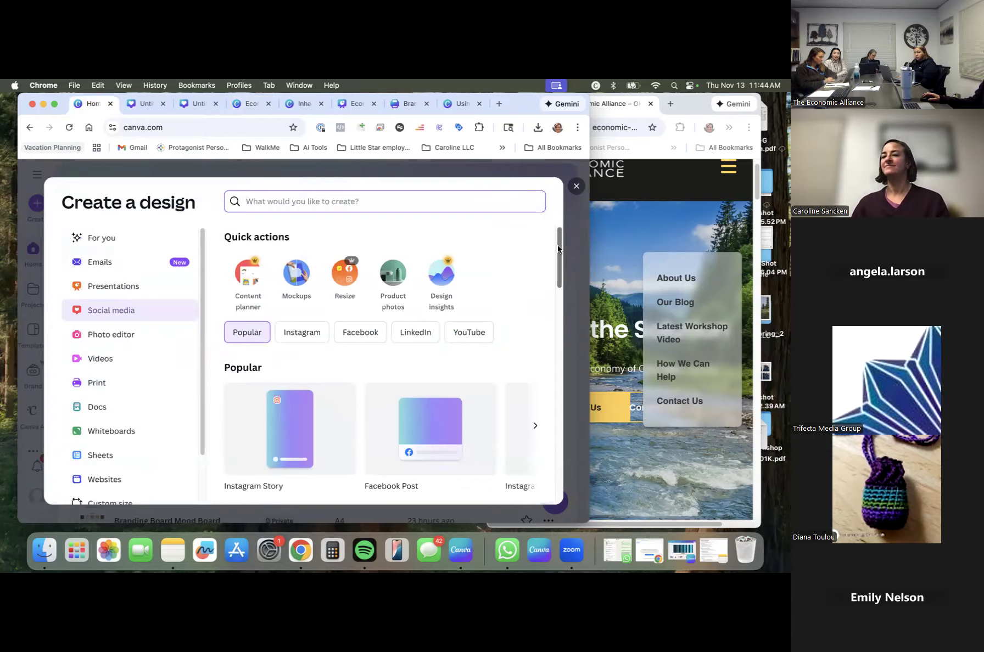
drag(557, 250, 559, 264)
scroll(559, 265, down, 2)
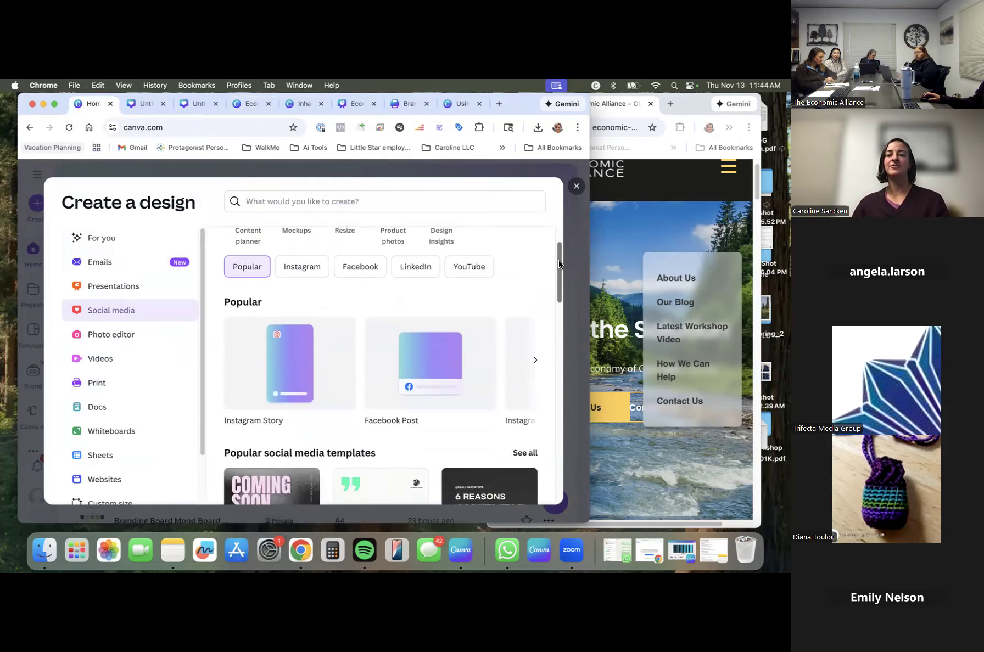
scroll(559, 265, up, 1)
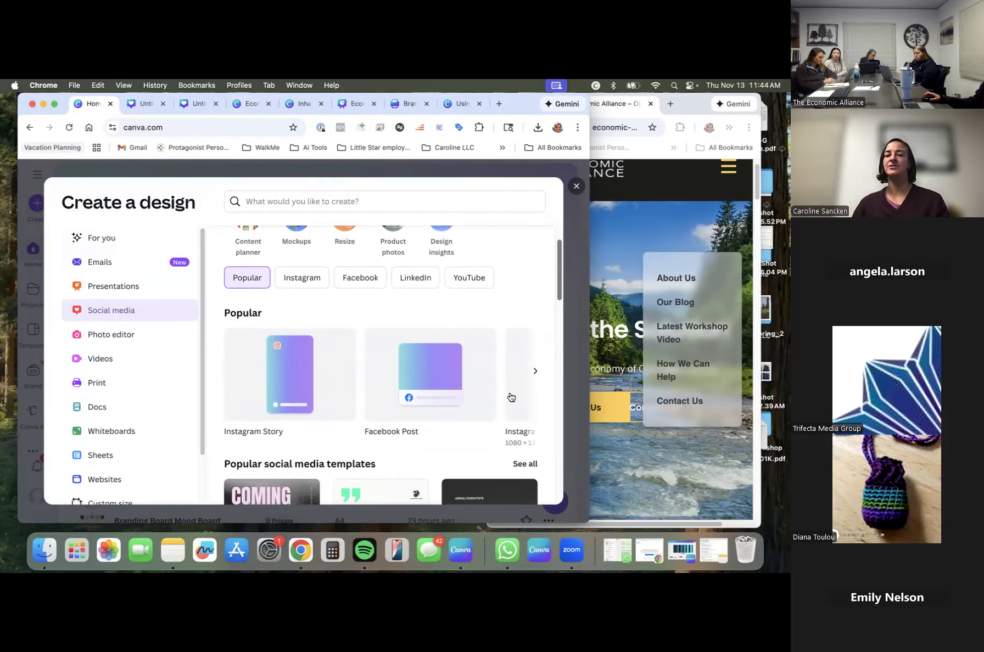
click(534, 374)
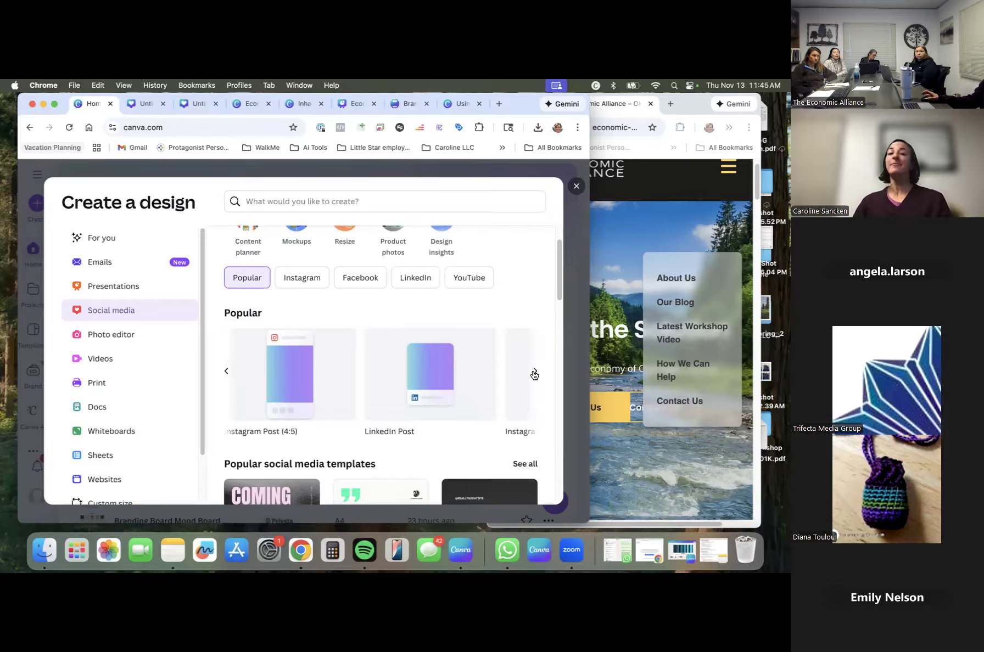
click(576, 188)
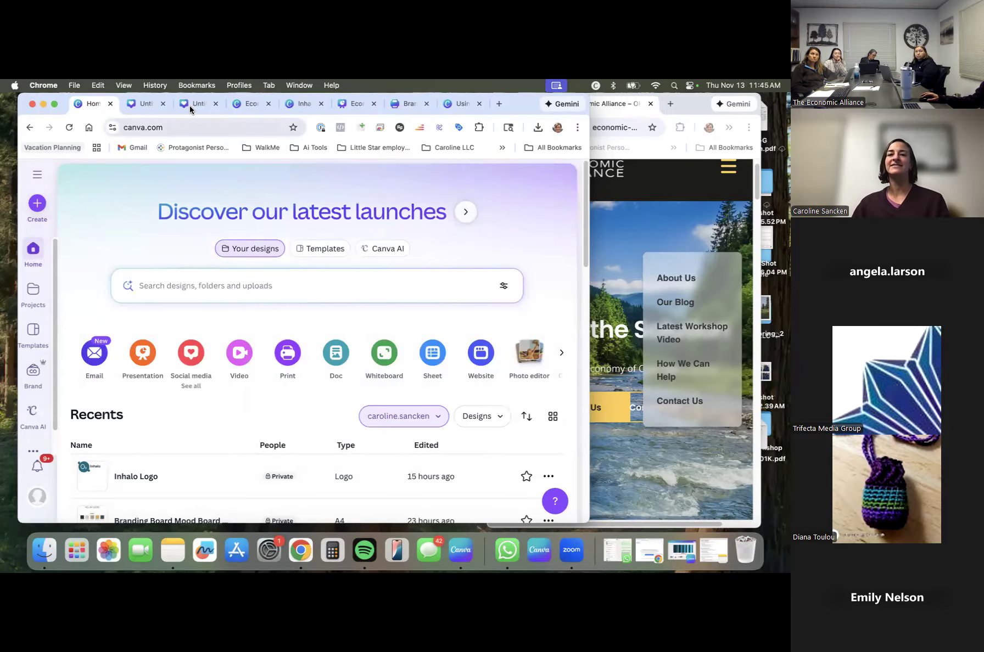
Review the Resize options for the COMING SOON design, trying the Instagram Story Ad size among the social media formats, and close them unapplied.
click(243, 104)
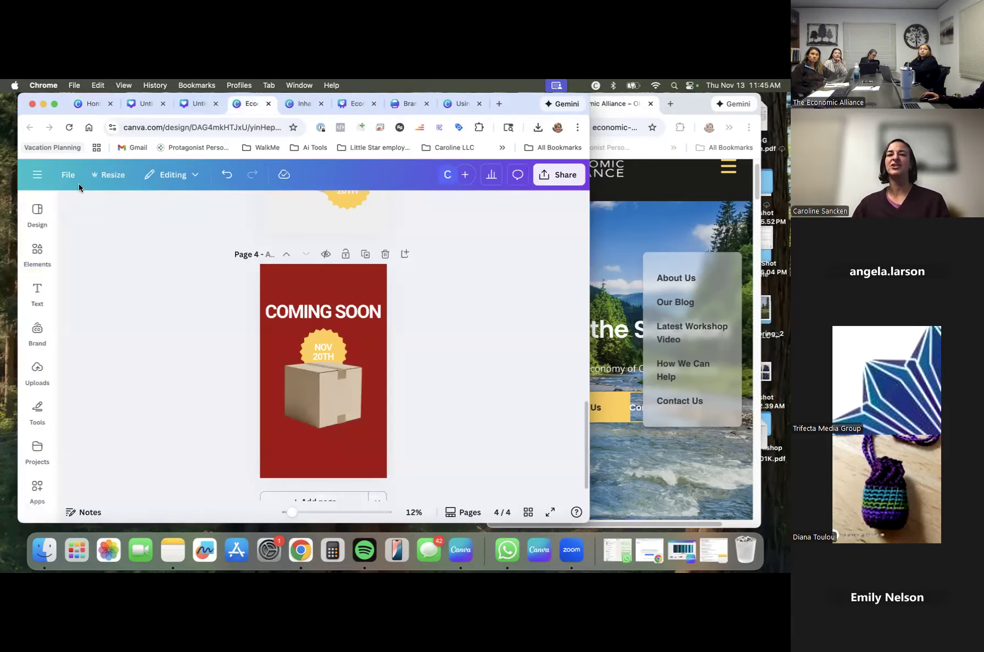
click(113, 176)
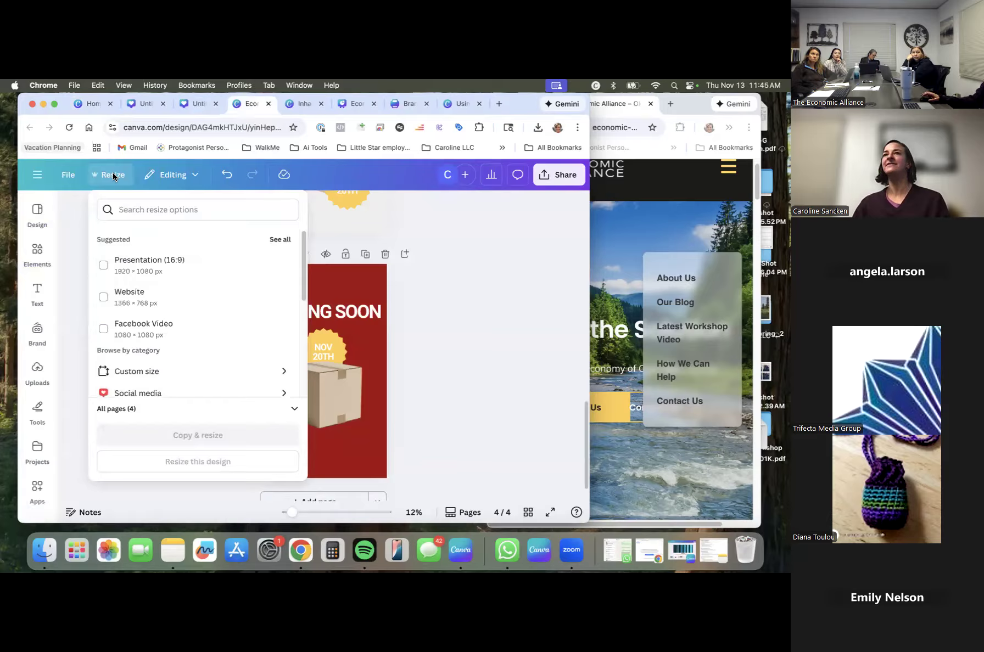
scroll(165, 324, down, 5)
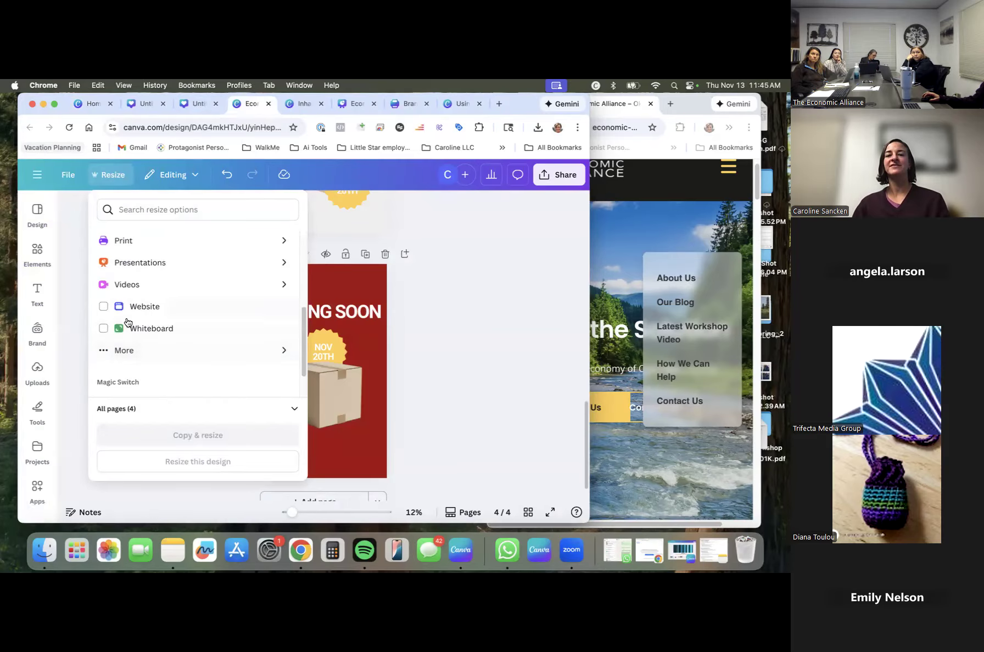
scroll(155, 259, up, 2)
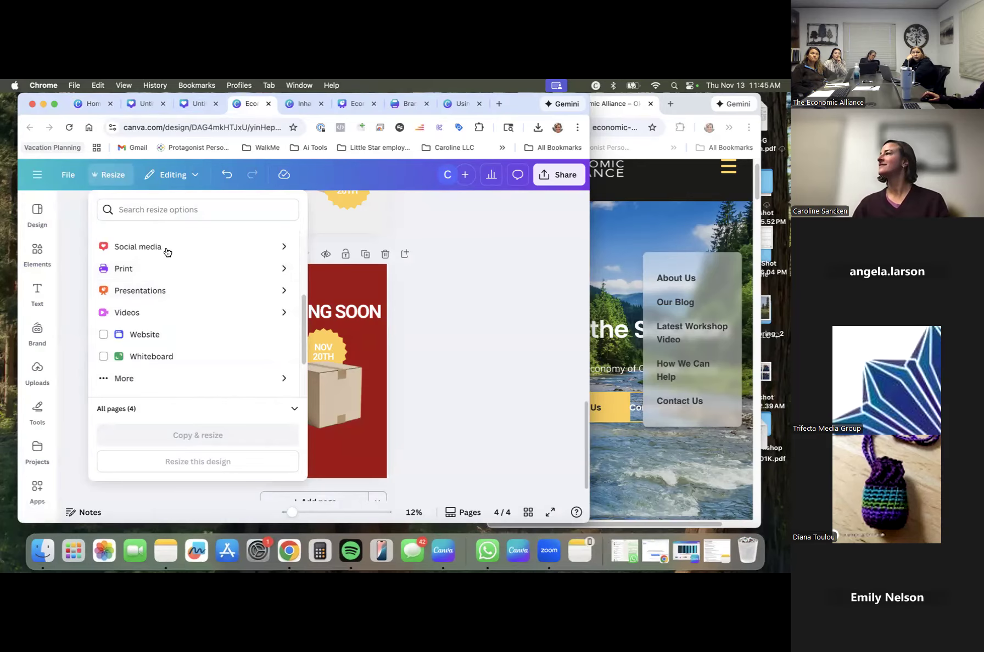
click(151, 257)
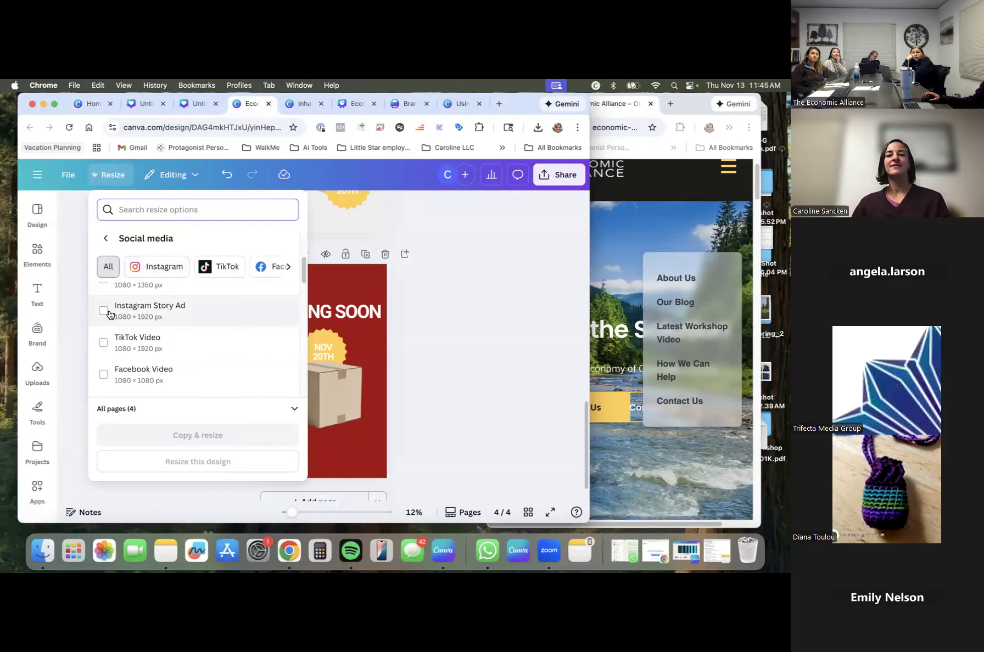
click(104, 312)
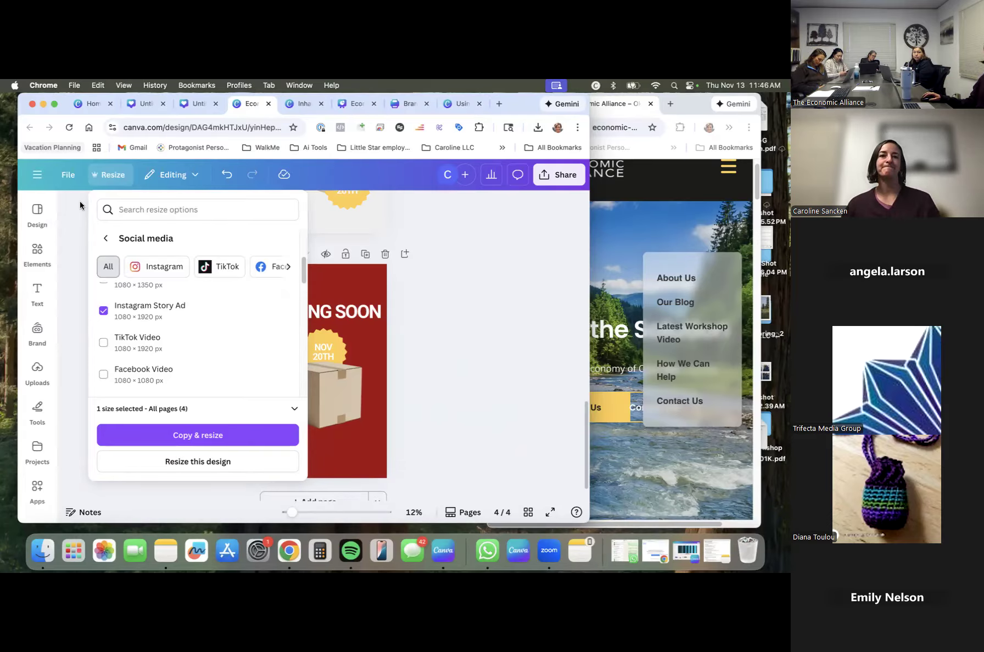
click(105, 238)
click(61, 377)
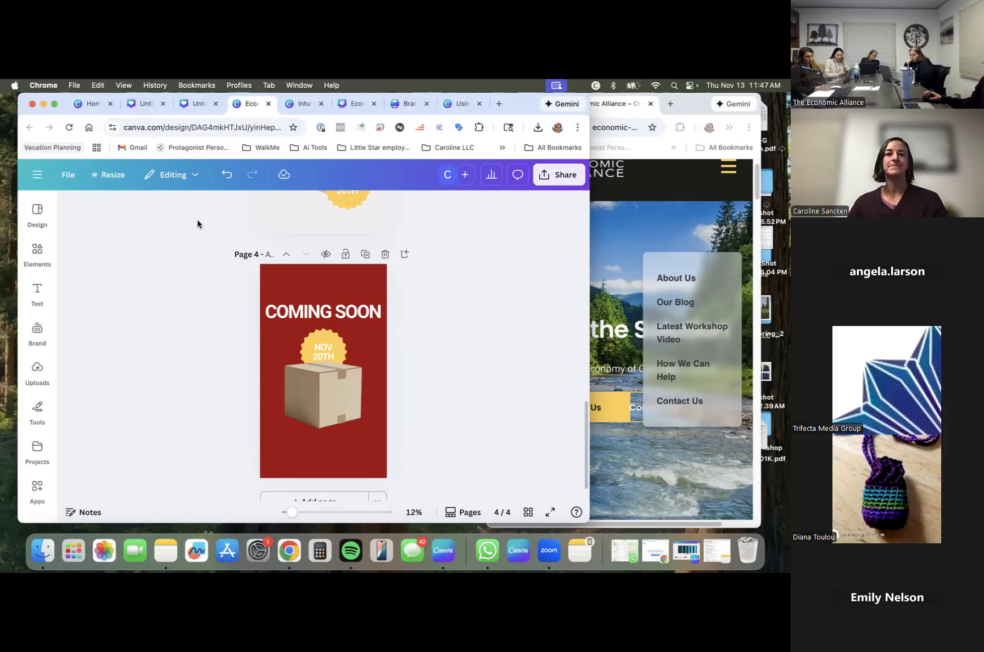
Create a blank 1080 × 1920 px Instagram Story design from the popular social media formats on the home page.
click(88, 103)
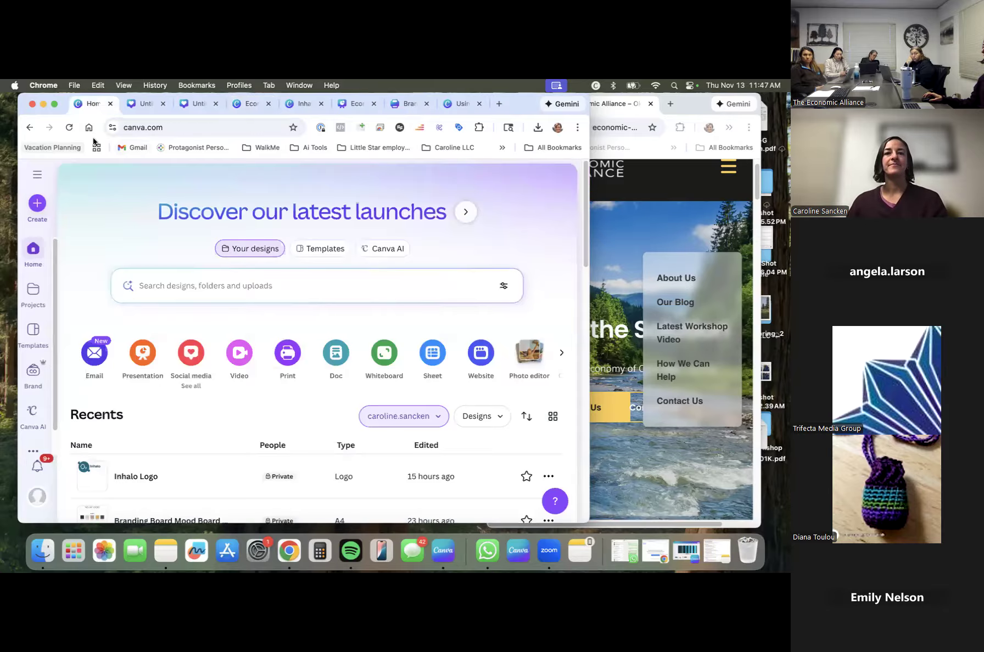
click(189, 395)
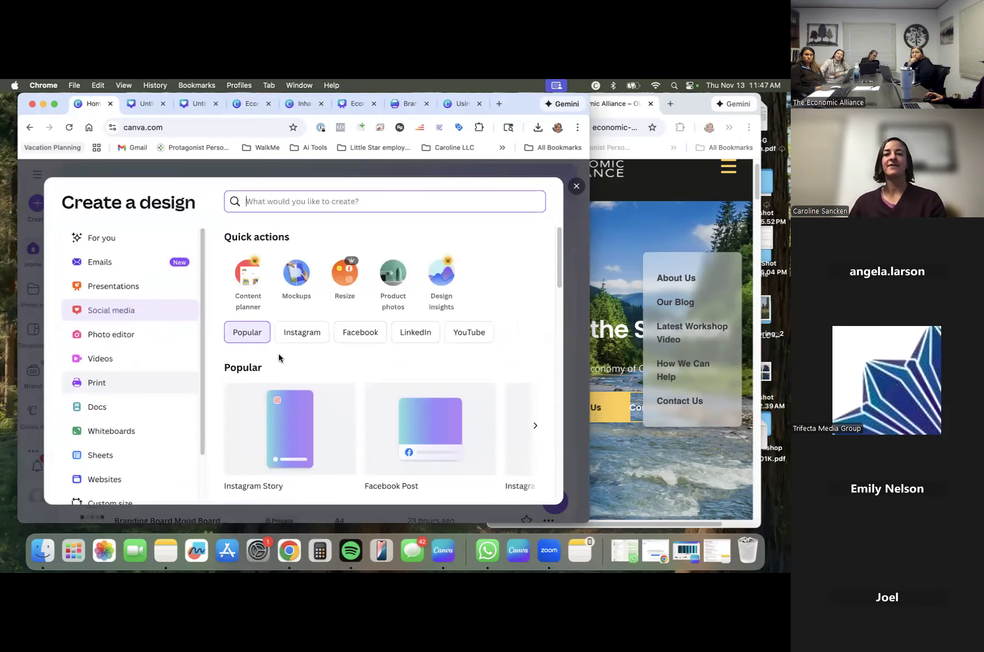
scroll(288, 396, down, 1)
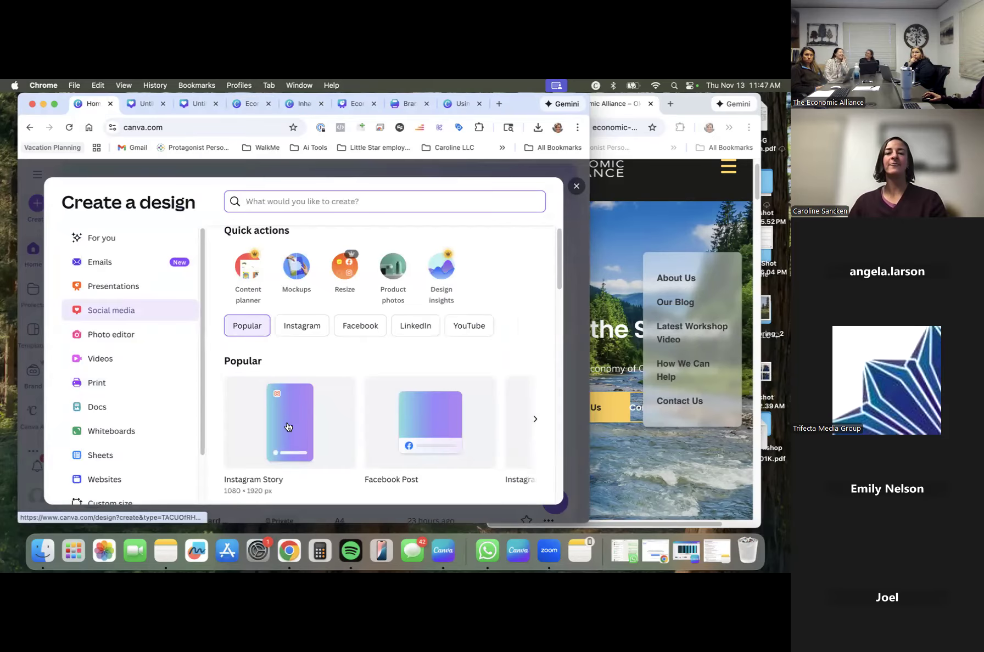
scroll(288, 427, down, 1)
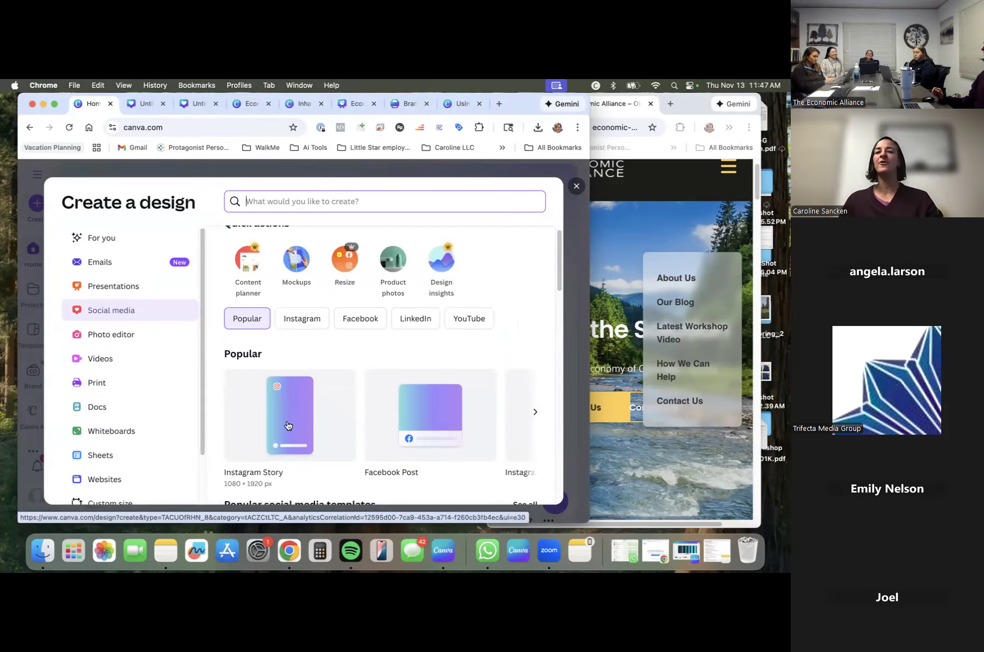
click(288, 426)
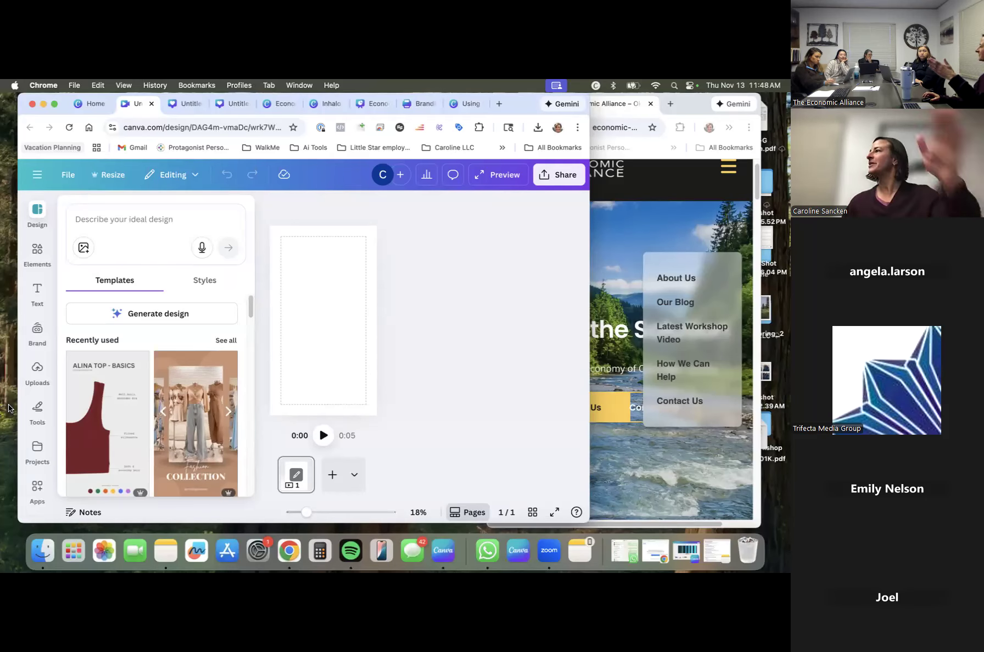
Place the uploaded image with the heading and colour swatches at the top of the blank story page.
click(36, 377)
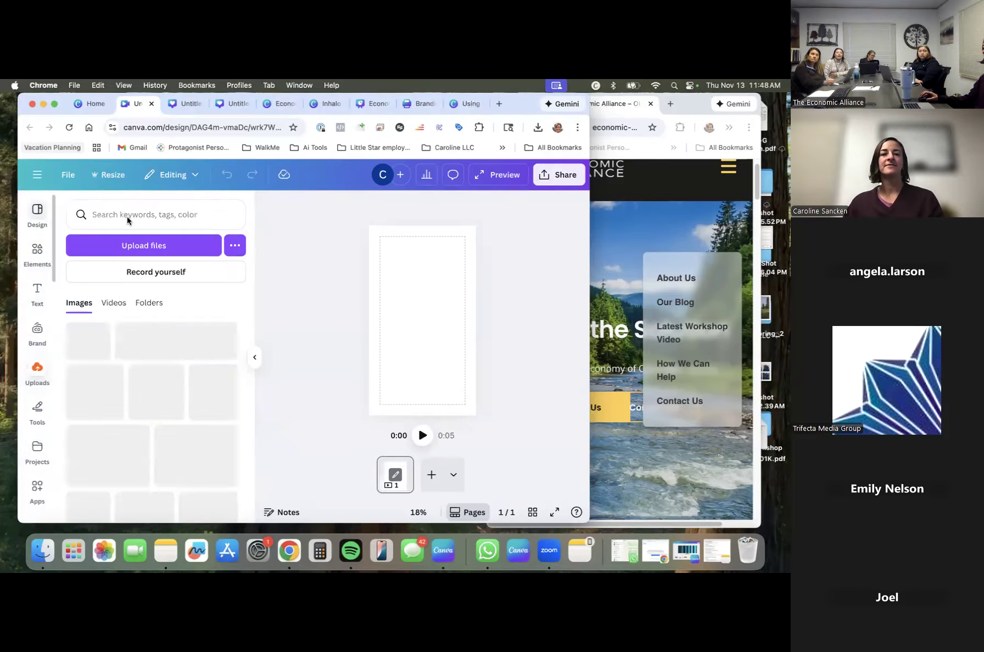
click(77, 338)
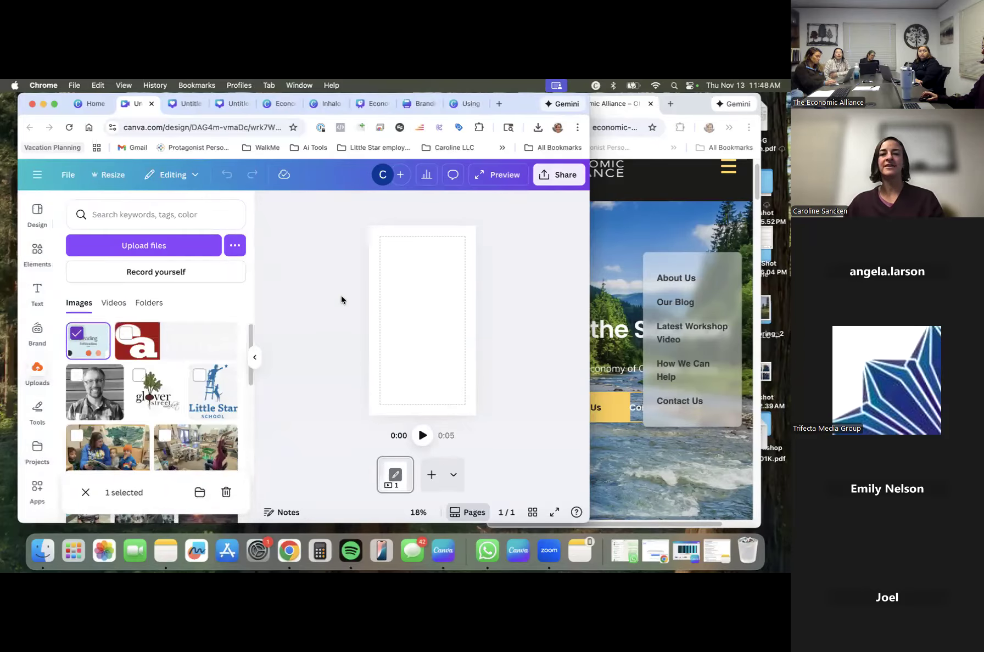
click(76, 336)
drag(77, 338, 419, 196)
click(415, 257)
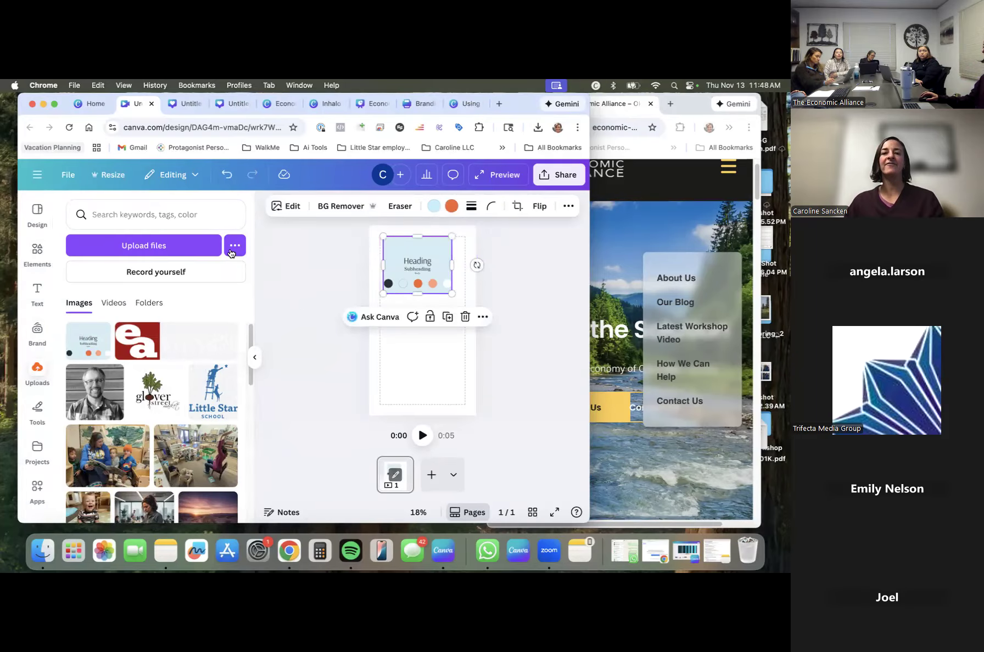
Add a second blank page to the story and return to page 1.
click(263, 361)
click(253, 359)
click(333, 475)
click(276, 466)
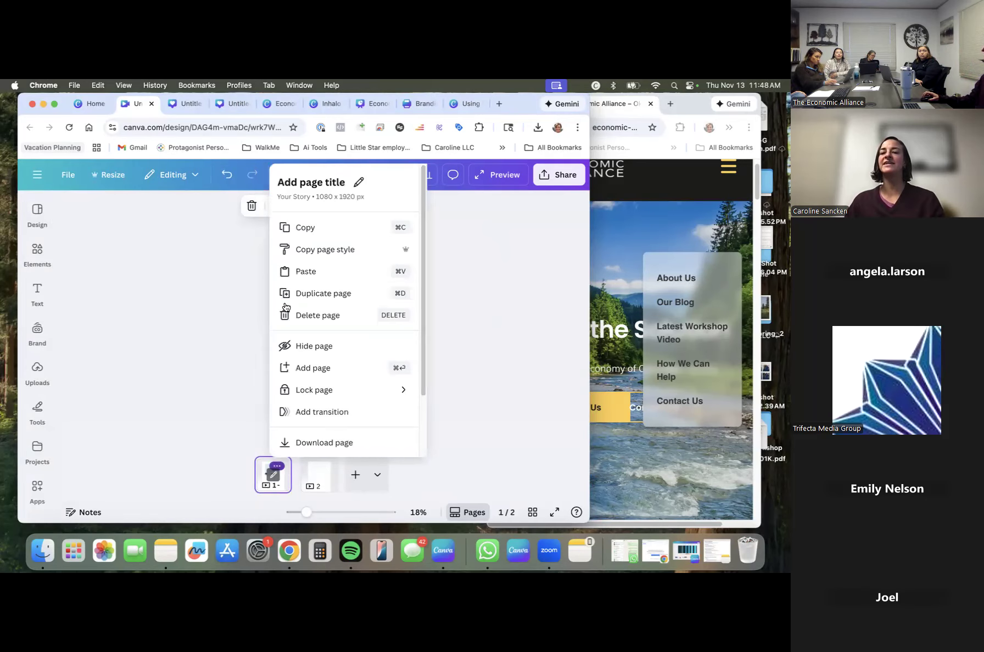
click(191, 462)
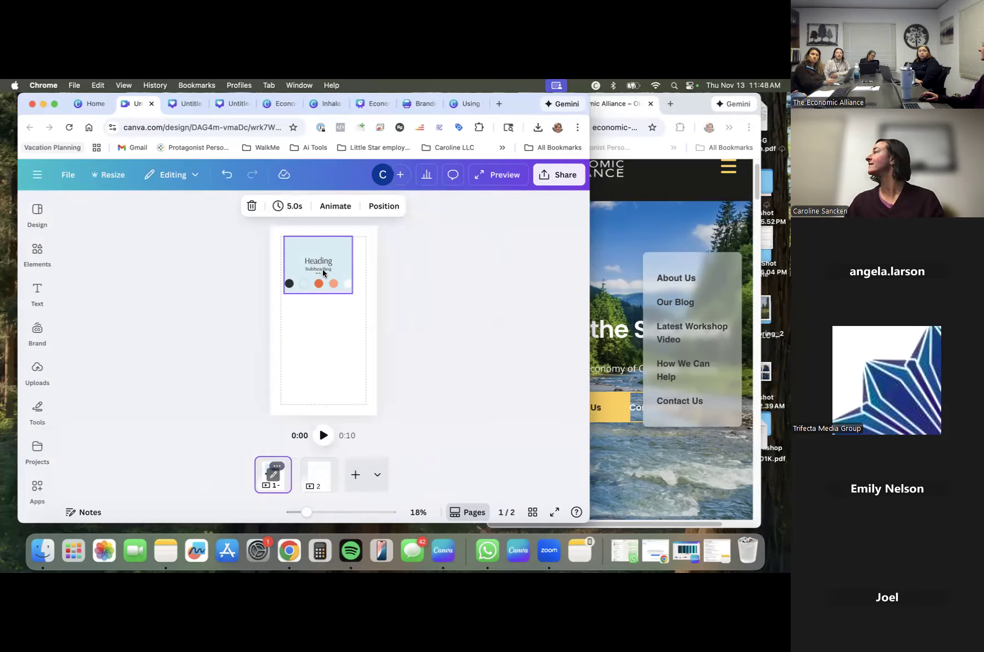
Enlarge the heading and swatches image on page 1 until it spans the width between the page margins.
click(324, 267)
drag(351, 298, 362, 304)
drag(284, 305, 280, 312)
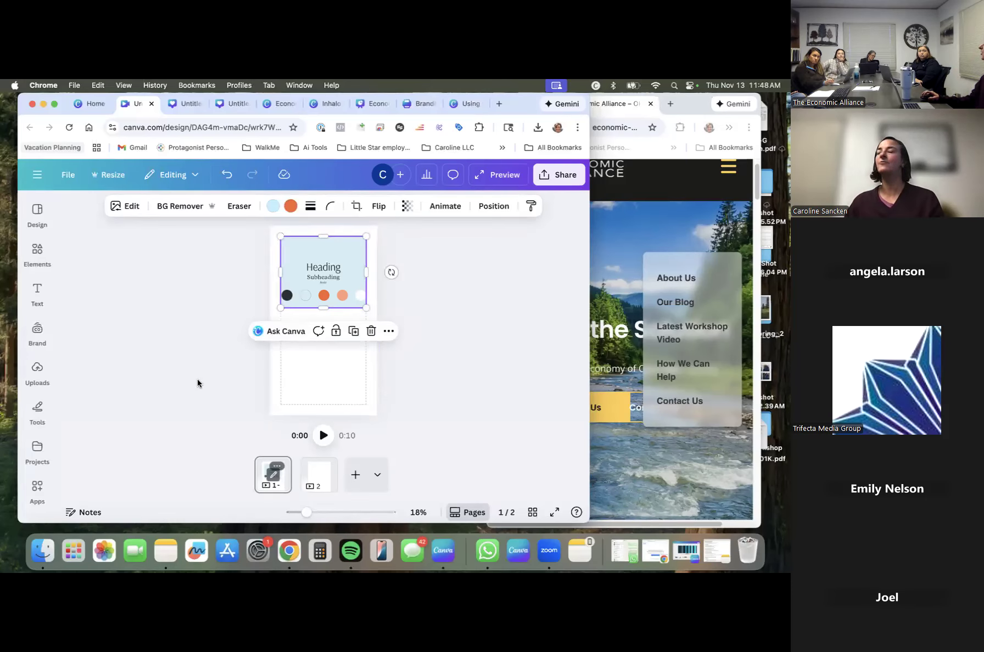
click(37, 369)
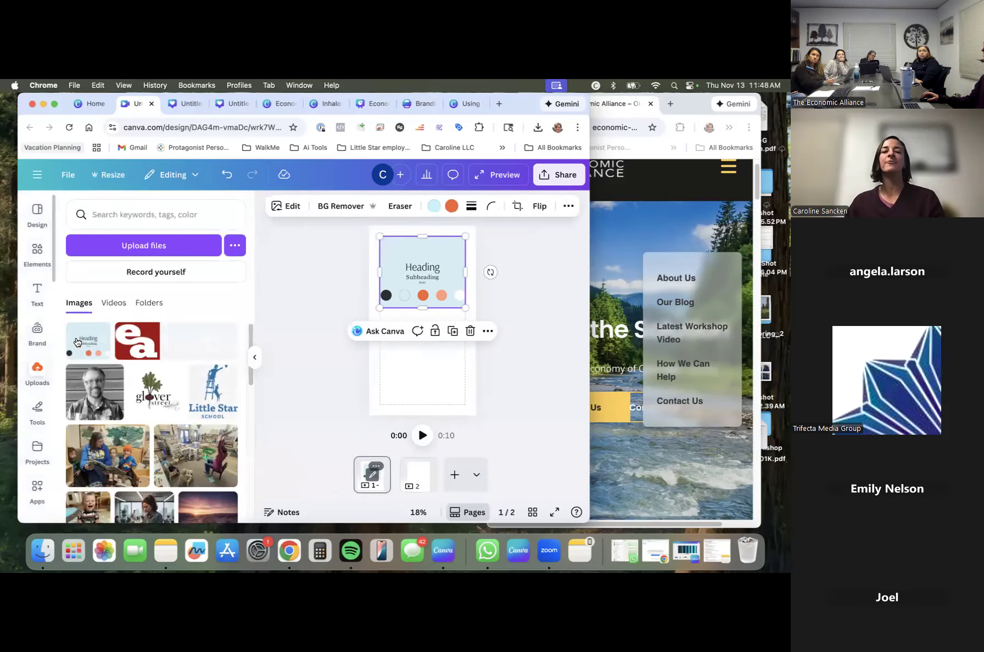
click(254, 357)
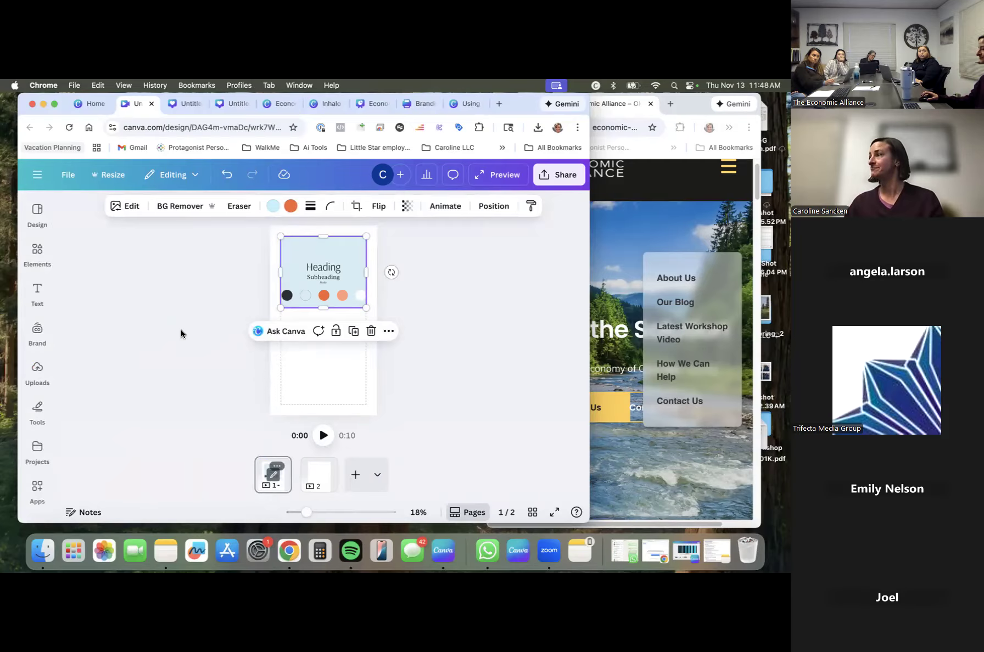
Search the story templates for "volleyball" and apply the red, white and beige Volleyball for Charity template to page 2.
click(319, 475)
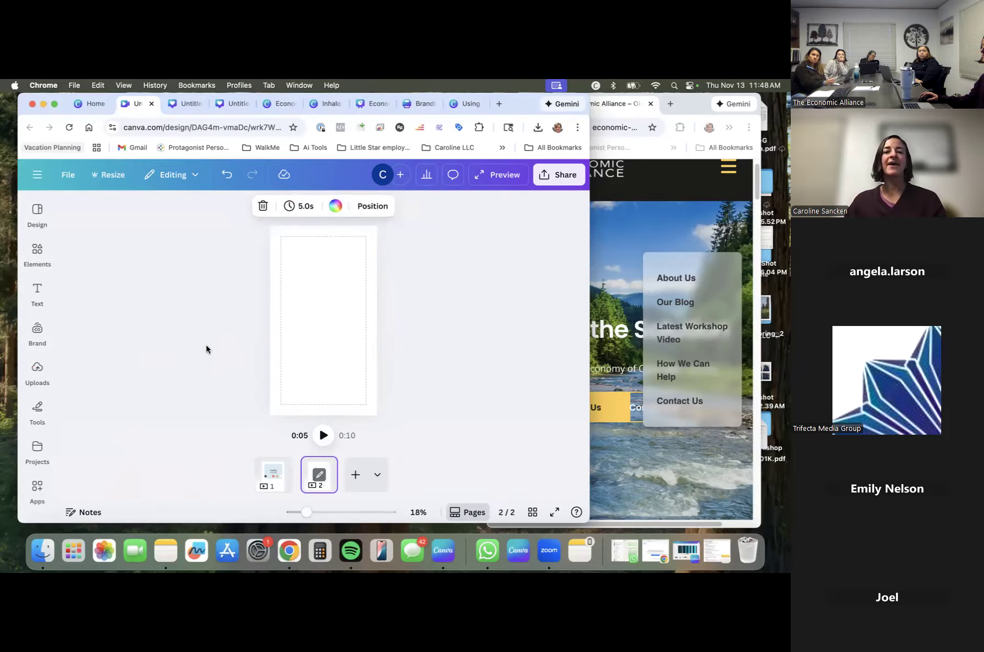
click(38, 213)
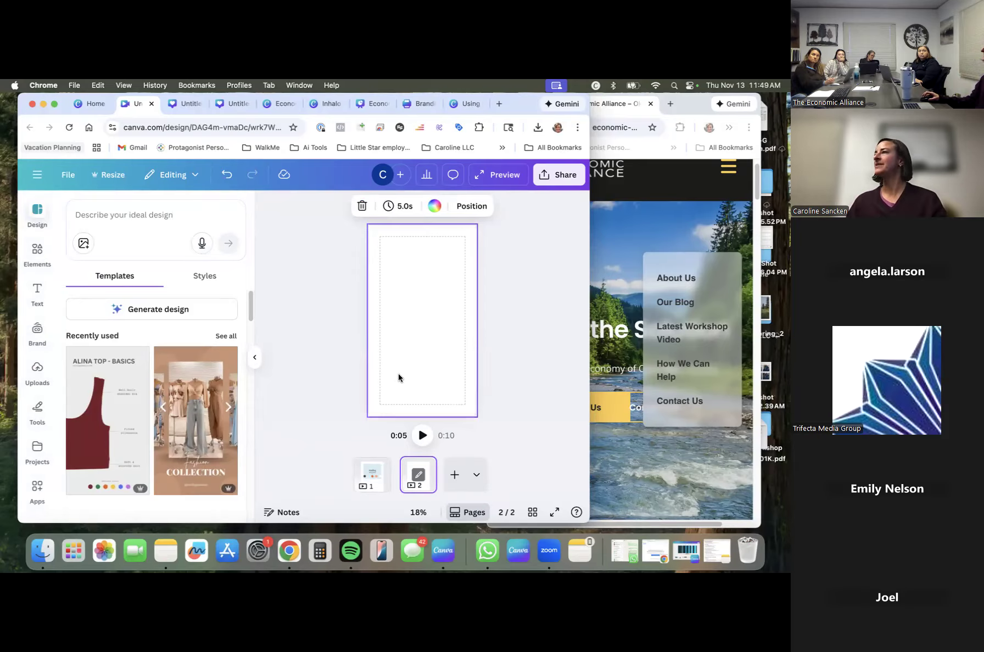
click(137, 213)
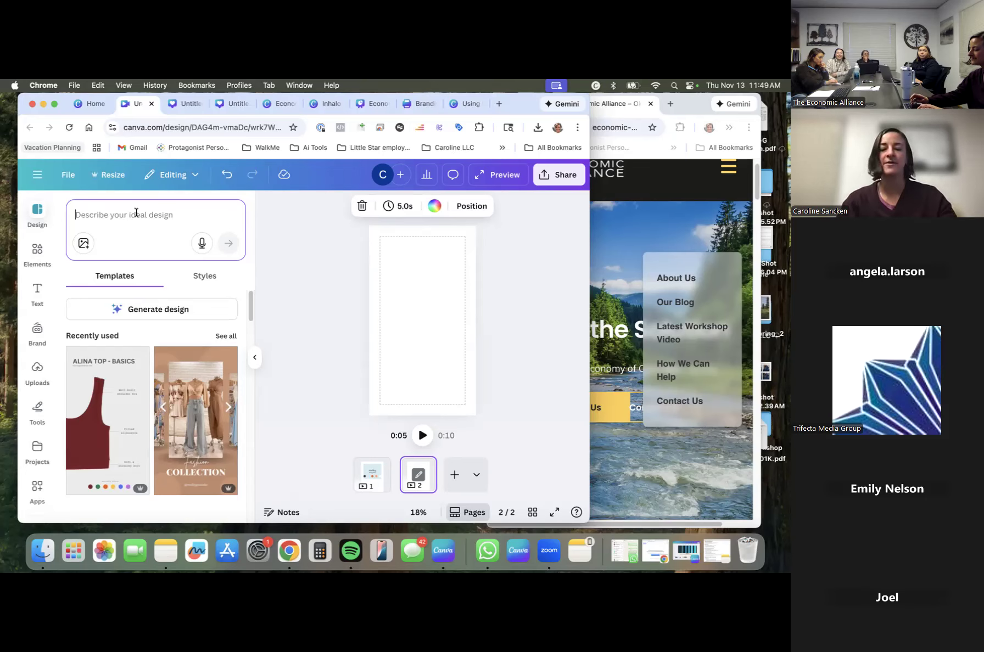
text(volleyball)
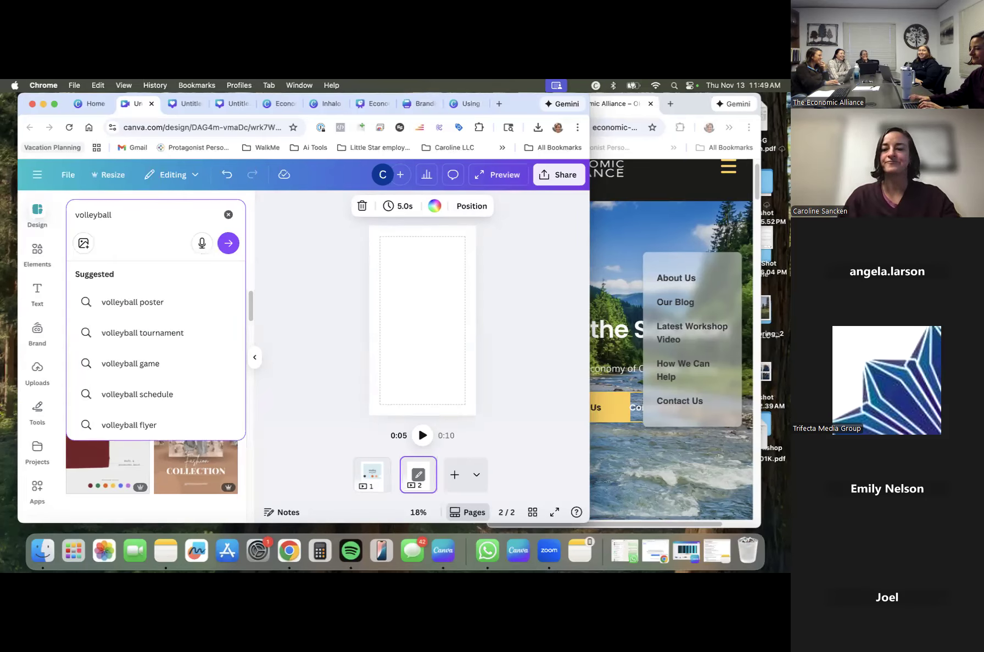
key(Return)
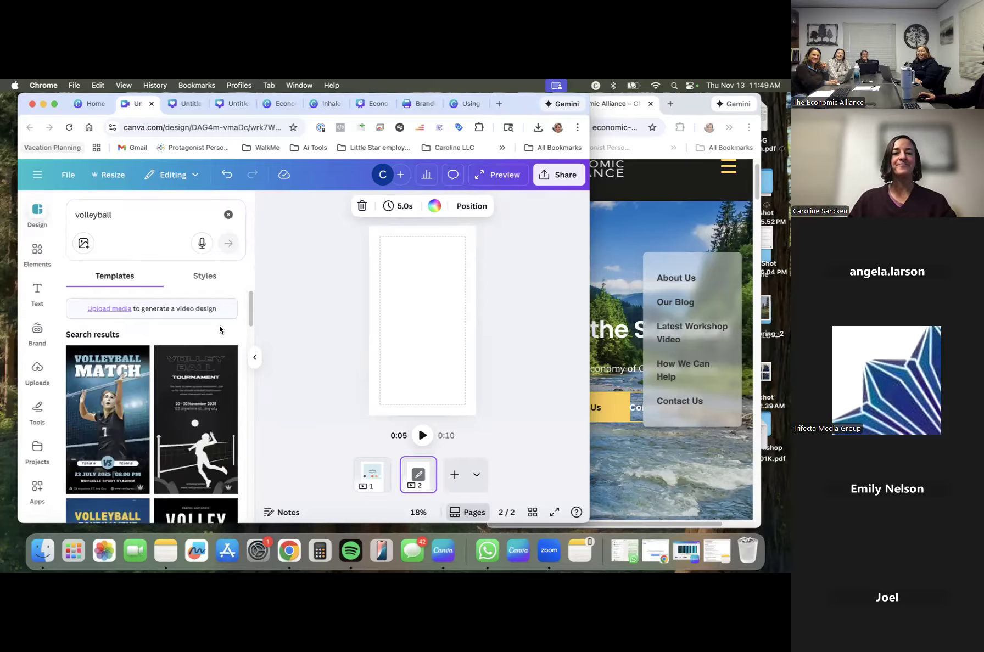
drag(249, 301, 295, 571)
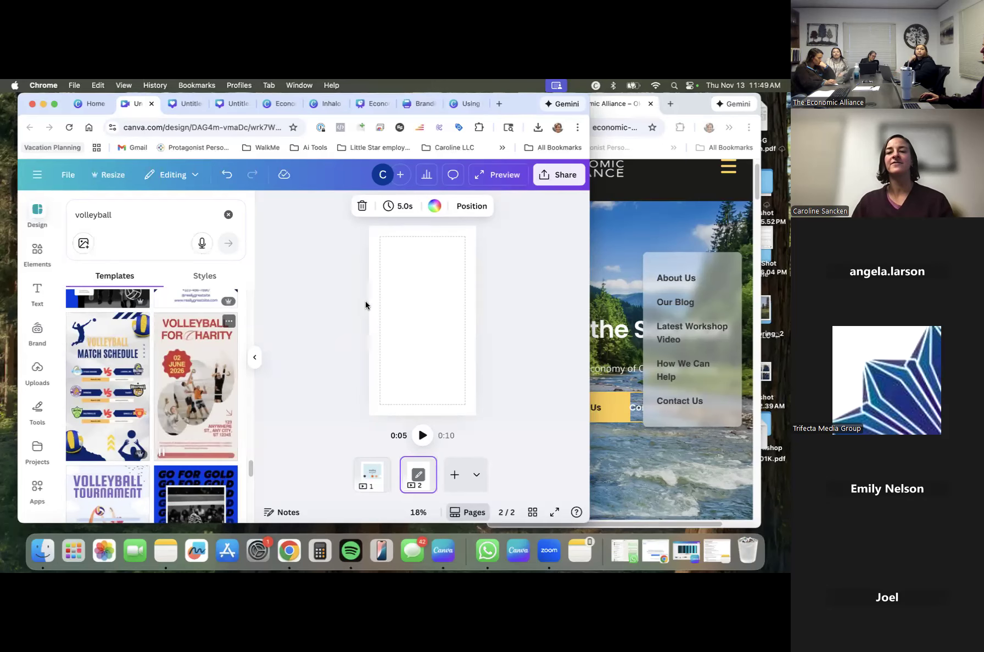
drag(365, 301, 379, 291)
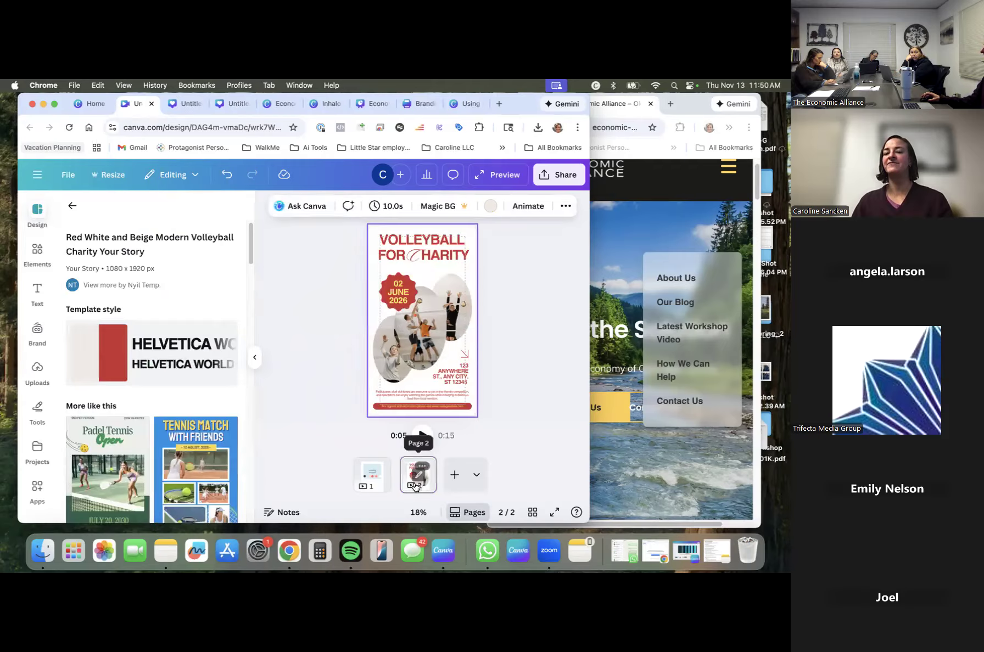
Play the animated Volleyball for Charity page briefly and stop the playback.
click(422, 436)
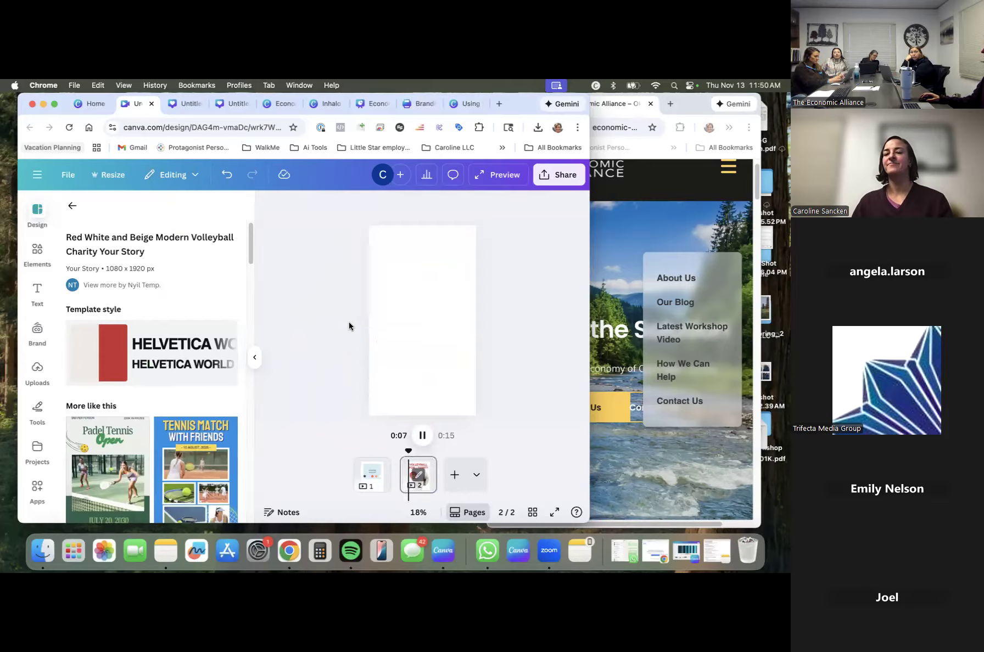
click(425, 437)
click(403, 325)
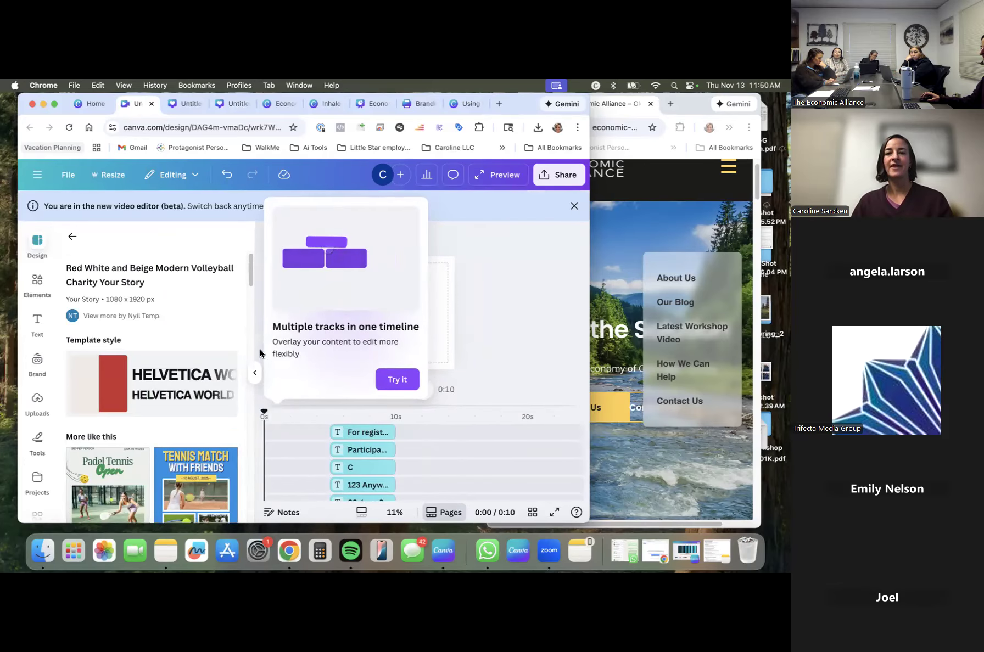
Hide the template details, return from the multi-track timeline to the page thumbnail view, and widen the browser window.
click(254, 373)
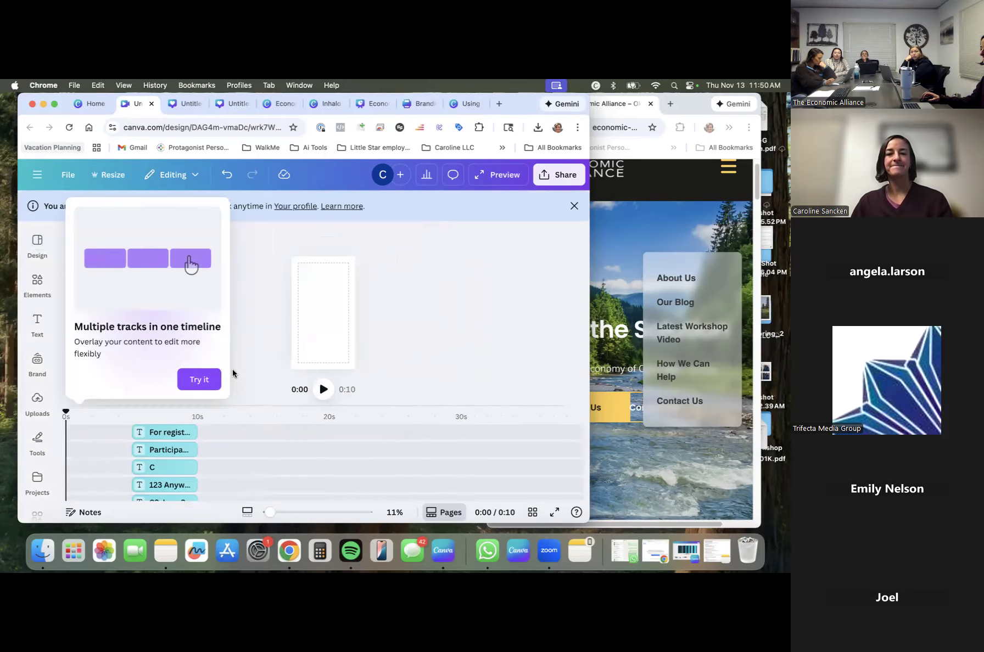
click(198, 379)
click(78, 391)
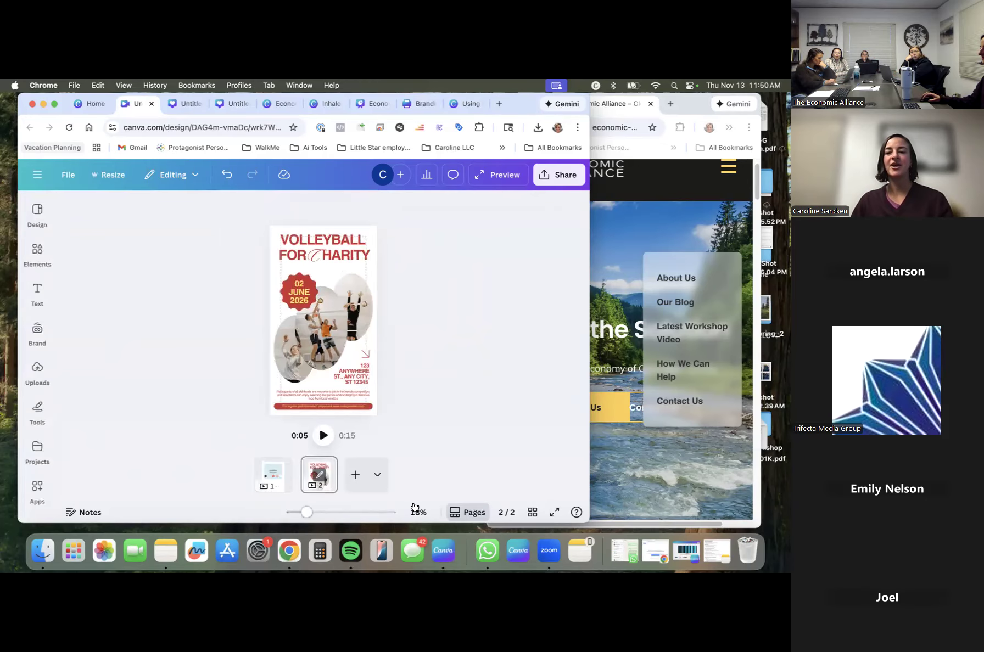
click(459, 512)
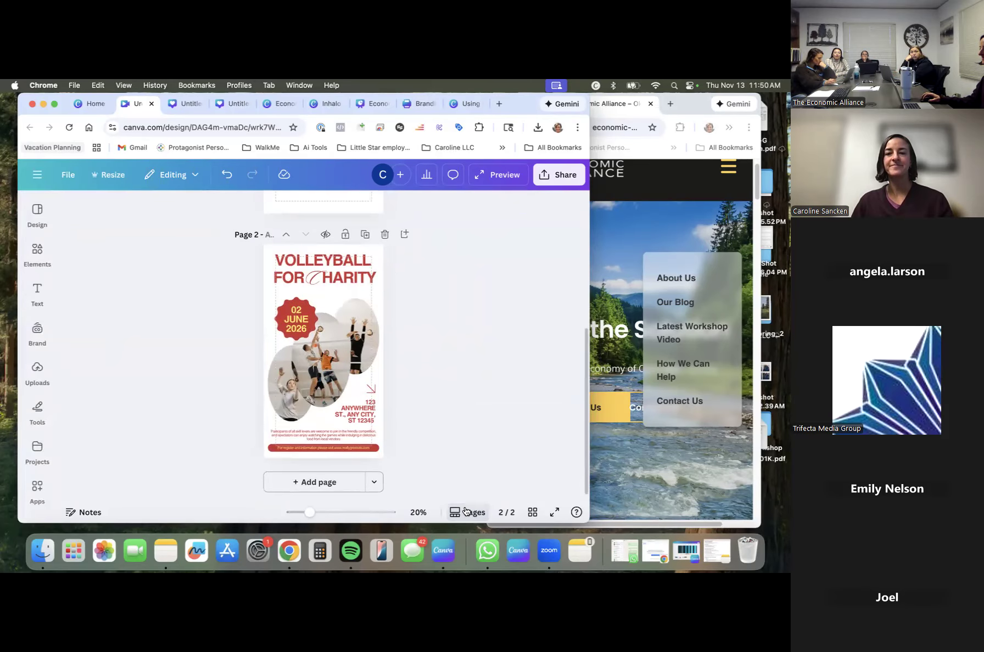
click(467, 513)
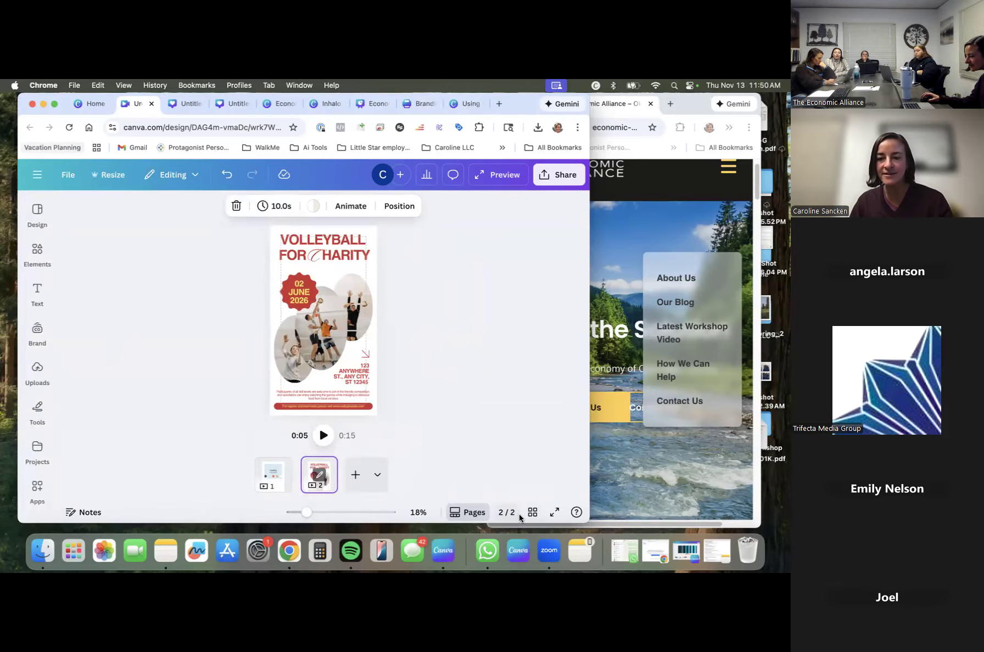
drag(634, 513, 712, 525)
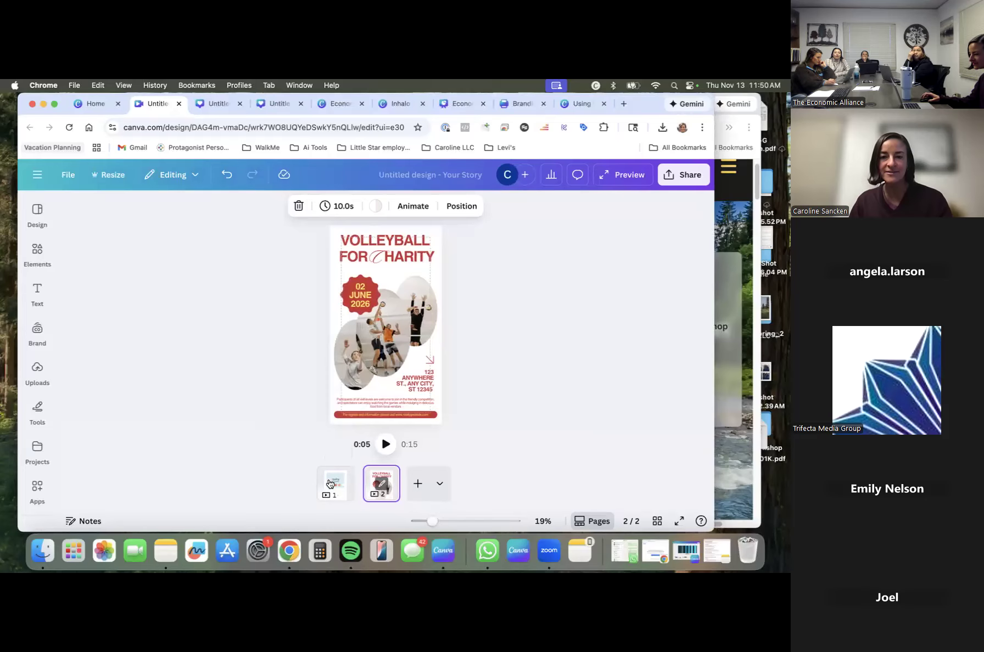
Try shortening page 2's duration to 5.5 seconds, set it back to 10 seconds and close the timing settings.
click(255, 413)
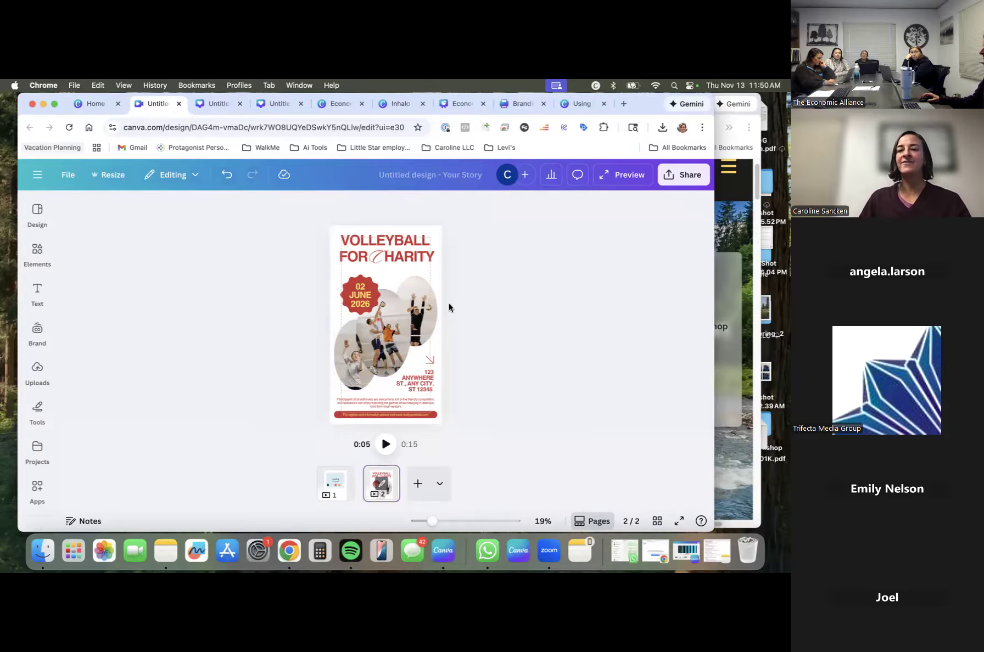
click(428, 280)
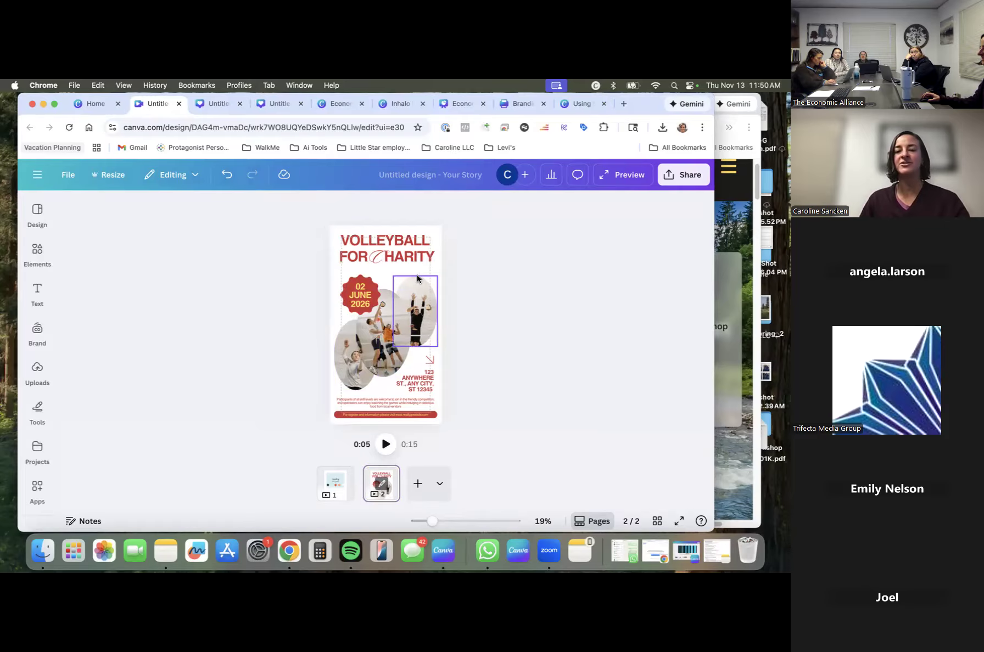
click(306, 309)
click(331, 227)
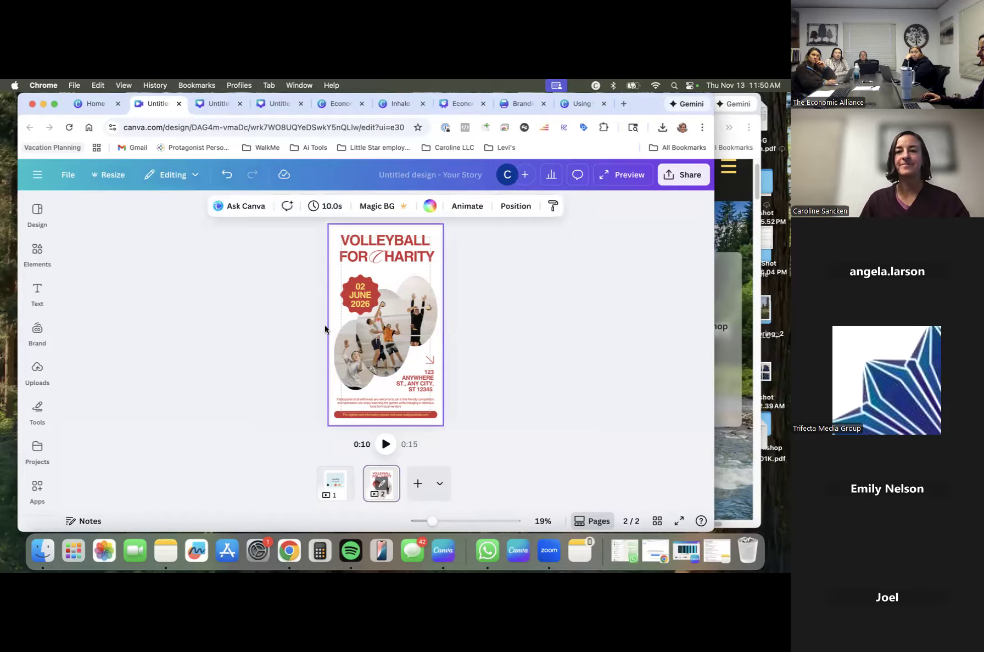
click(323, 208)
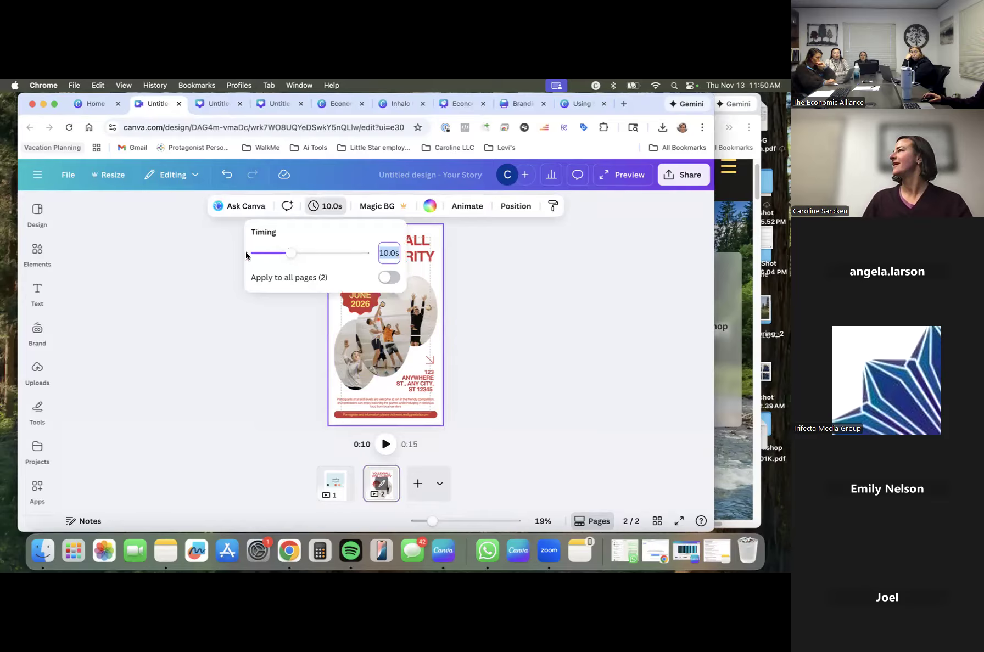
click(326, 207)
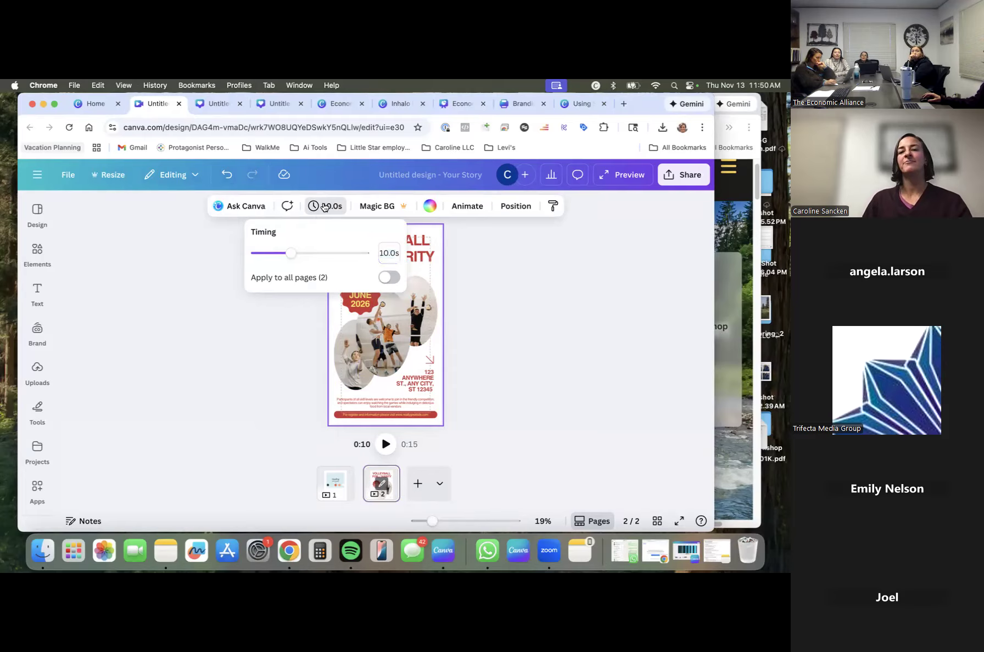
click(321, 207)
drag(292, 253, 277, 254)
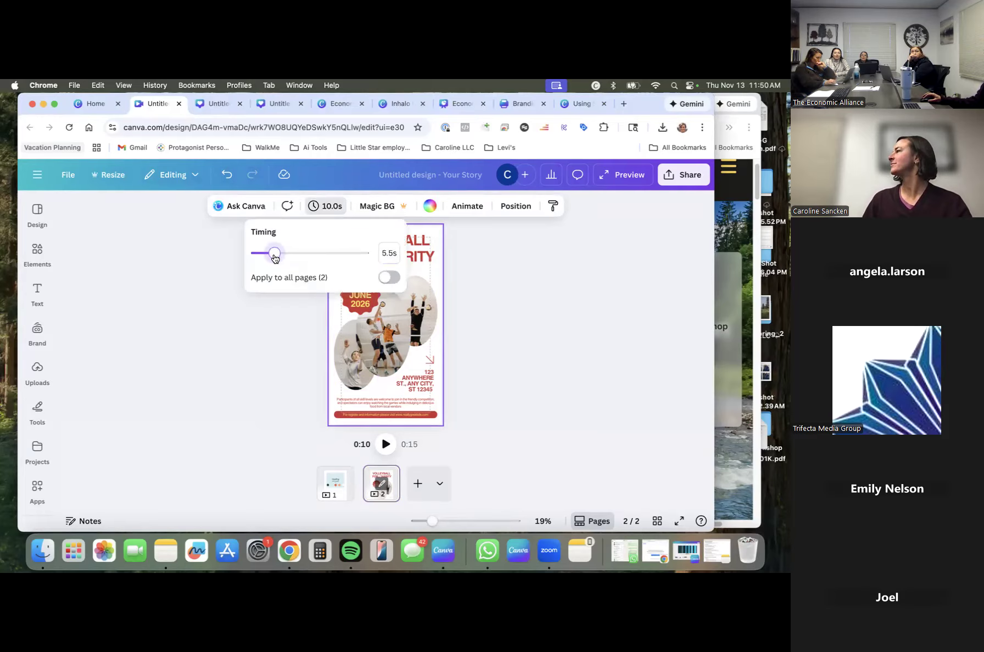
mouse_move(275, 257)
mouse_down()
mouse_move(408, 251)
mouse_move(291, 258)
mouse_up()
click(245, 344)
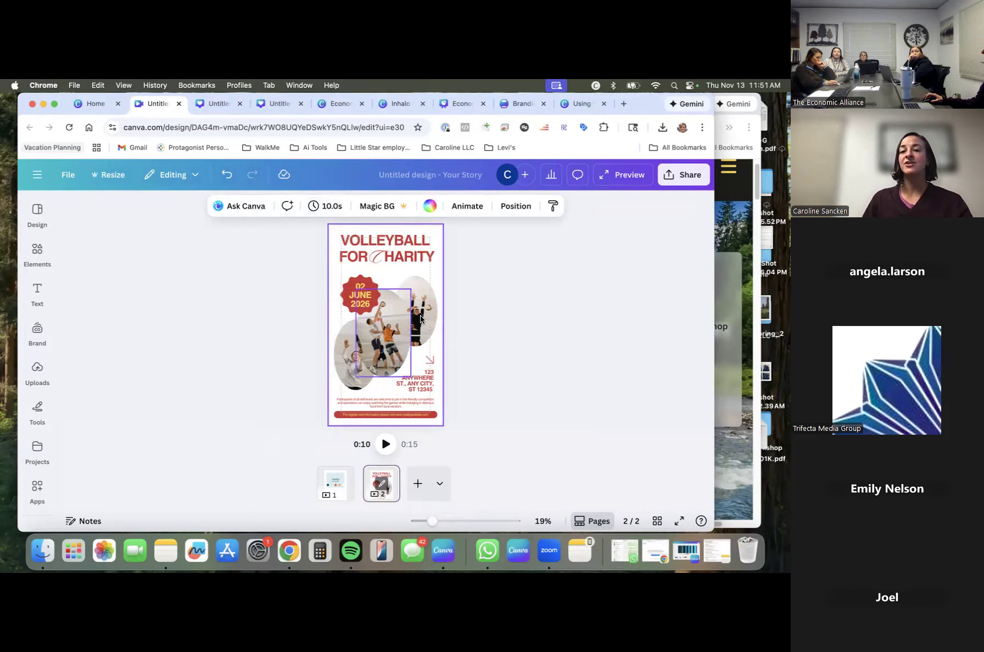
Recolor the VOLLEYBALL FOR CHARITY title to the first teal of the Inhalo palette and apply that replacement to all matching text.
click(334, 251)
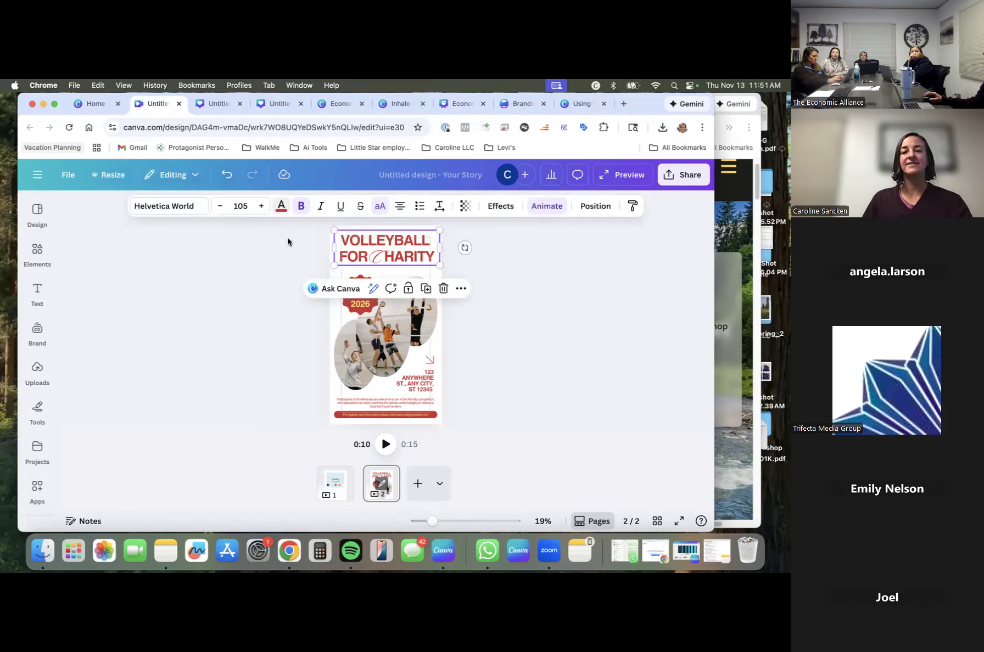
click(281, 207)
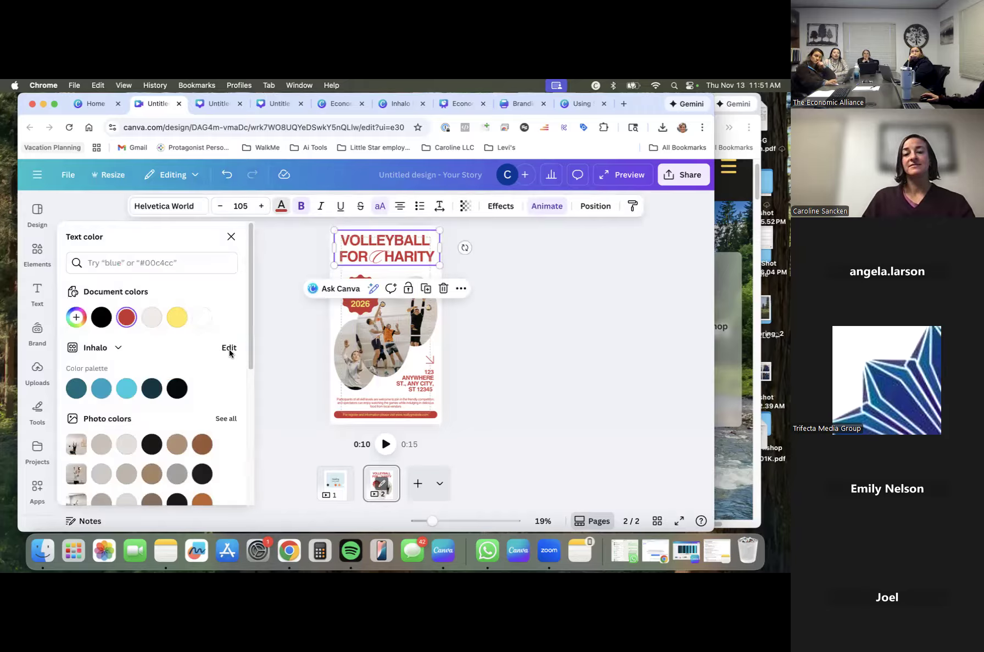
mouse_move(249, 280)
mouse_down()
mouse_move(253, 342)
mouse_move(253, 279)
mouse_up()
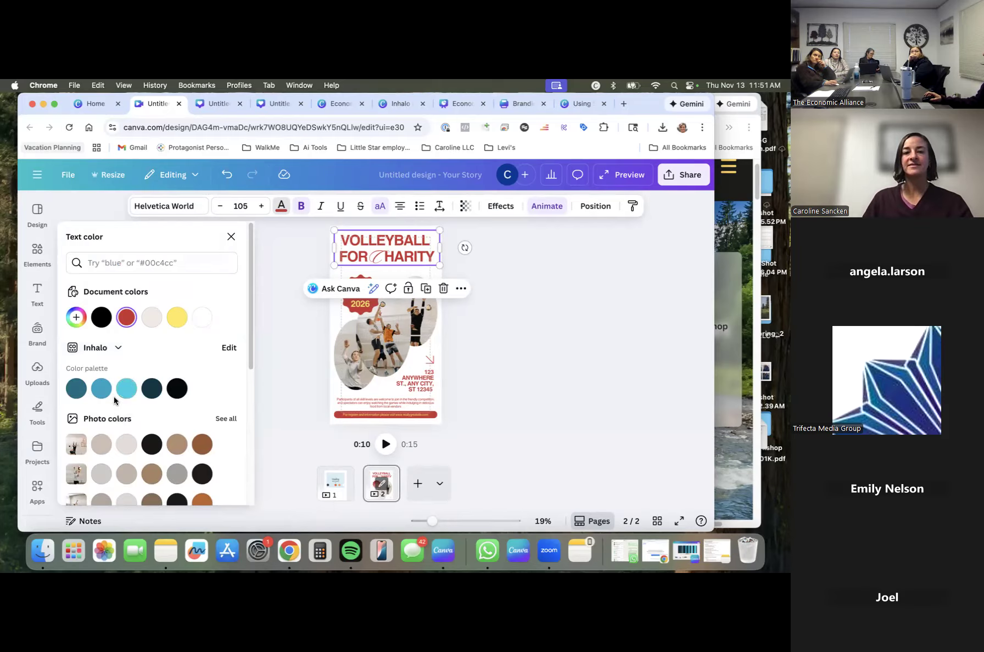
click(75, 389)
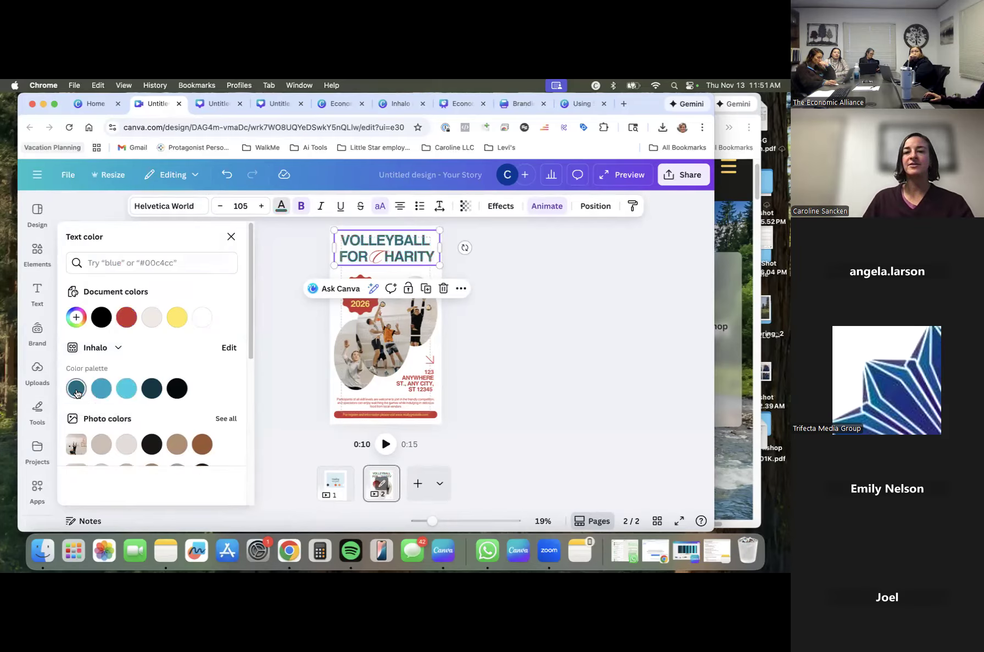
click(99, 487)
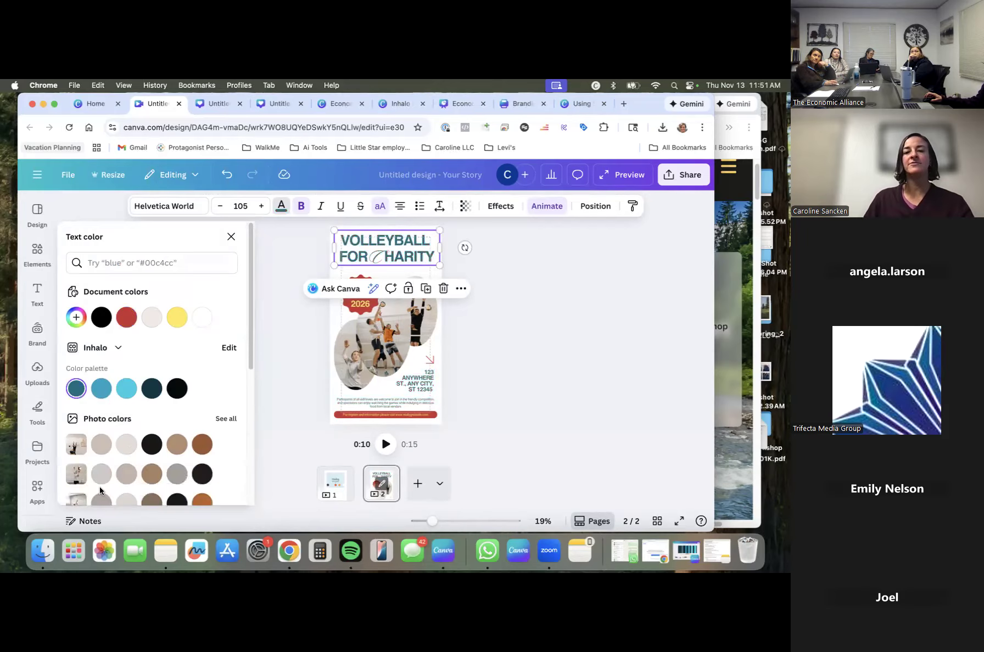
key(Escape)
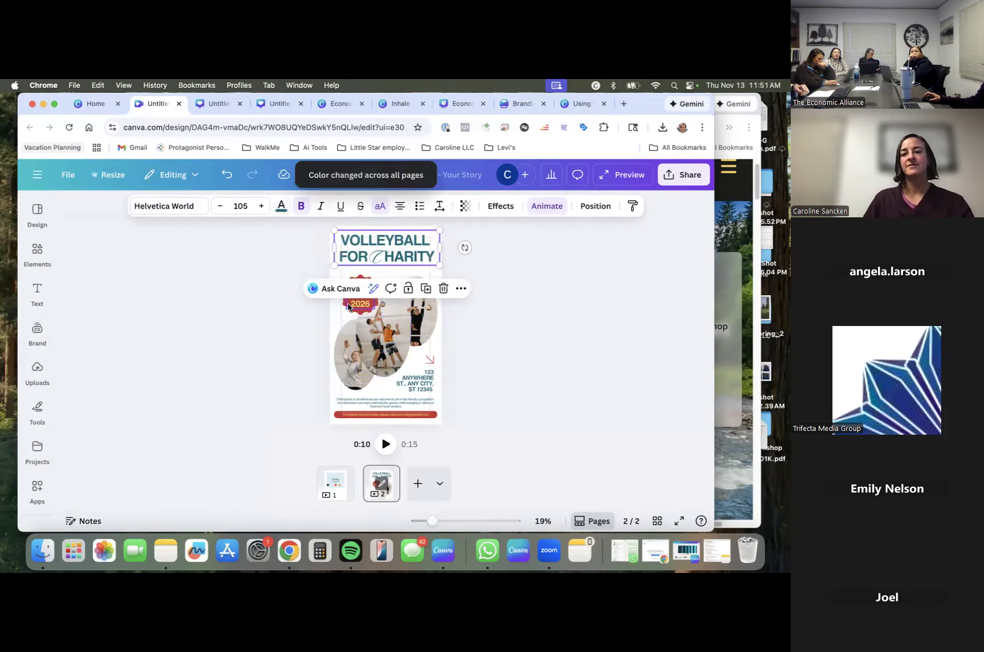
Fill the red date badge with the light aqua of the Inhalo palette and replace that red everywhere in the design.
click(346, 302)
click(342, 299)
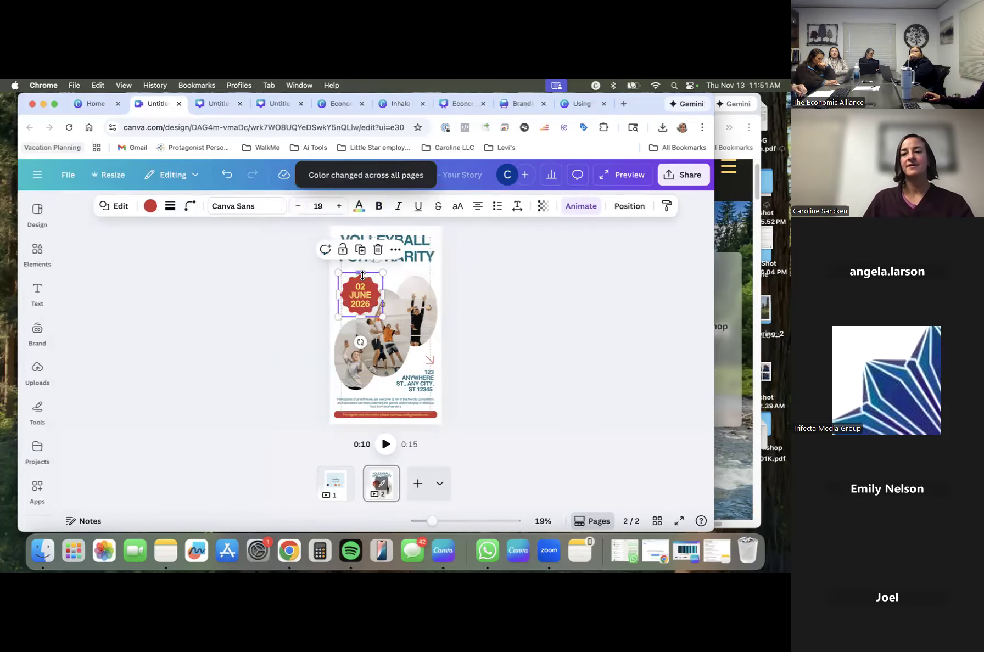
click(150, 206)
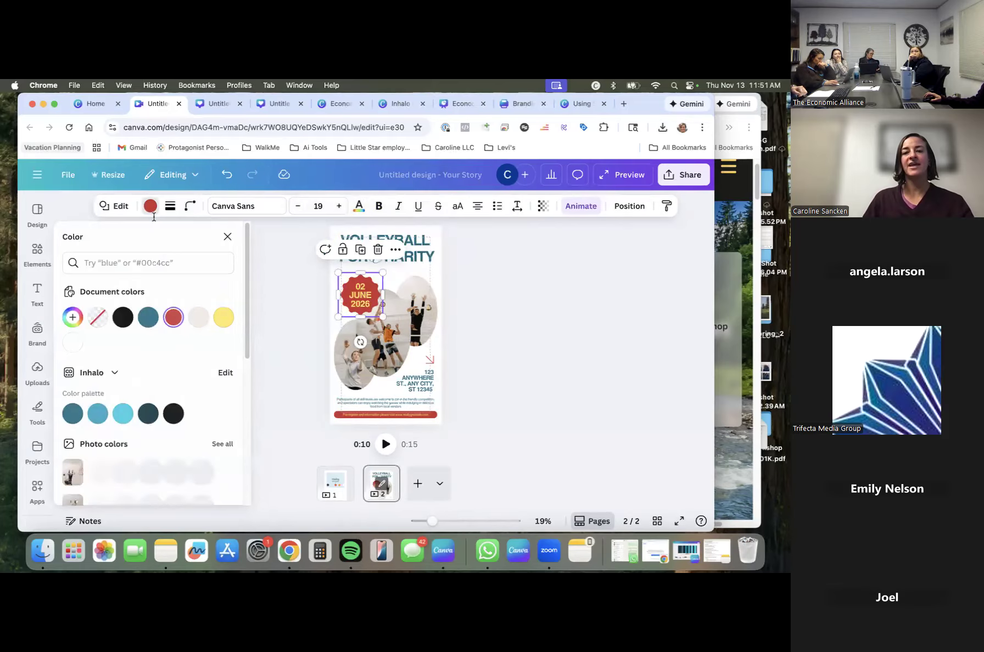
click(127, 415)
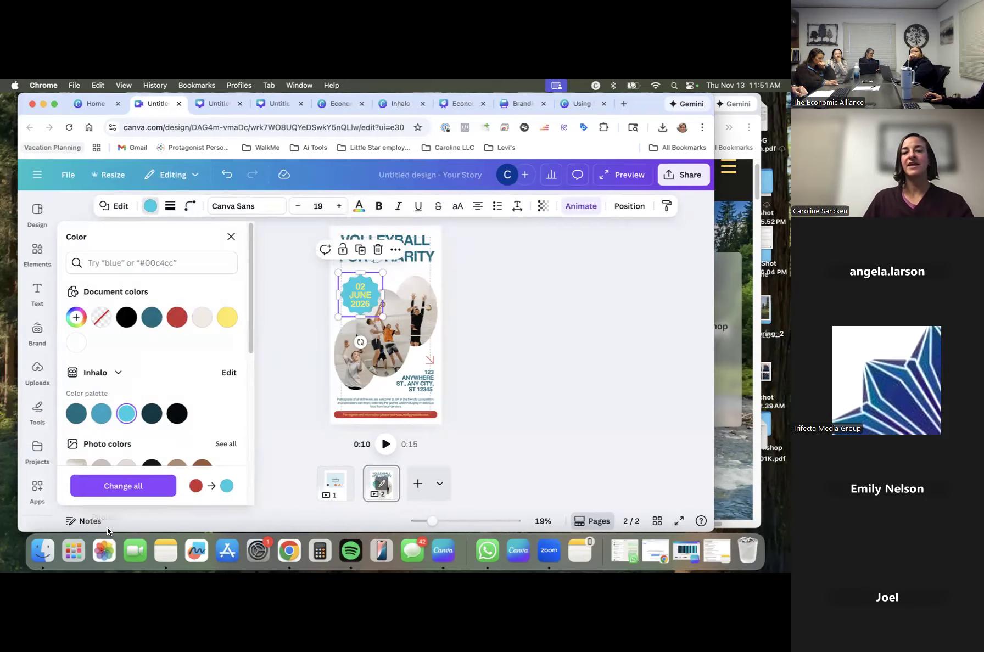
click(126, 486)
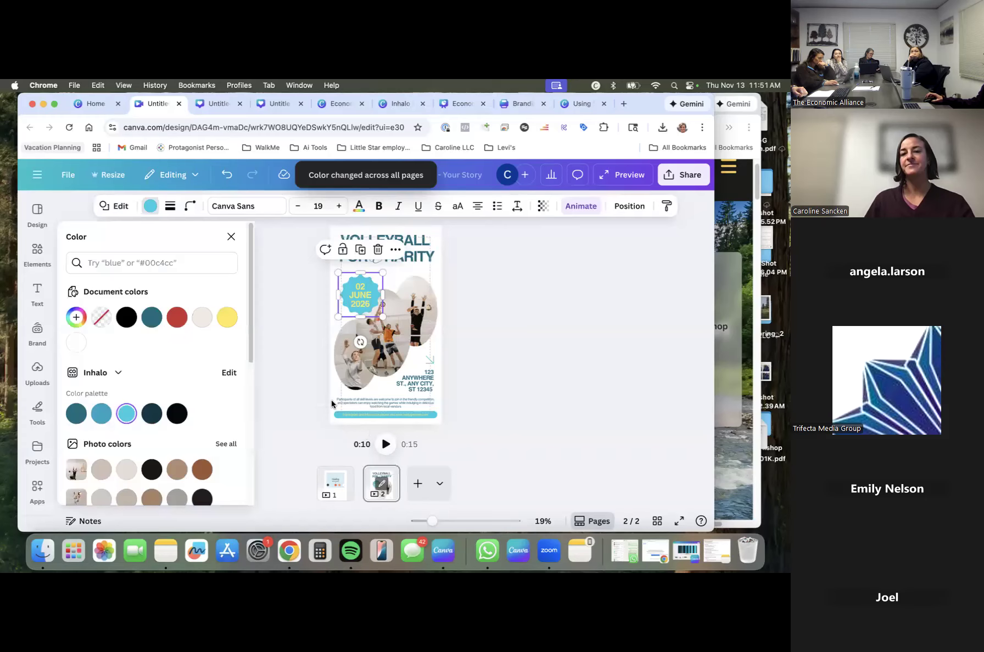
Set the address text to Roboto Condensed Bold and replace Helvetica World with it across the whole design.
click(417, 384)
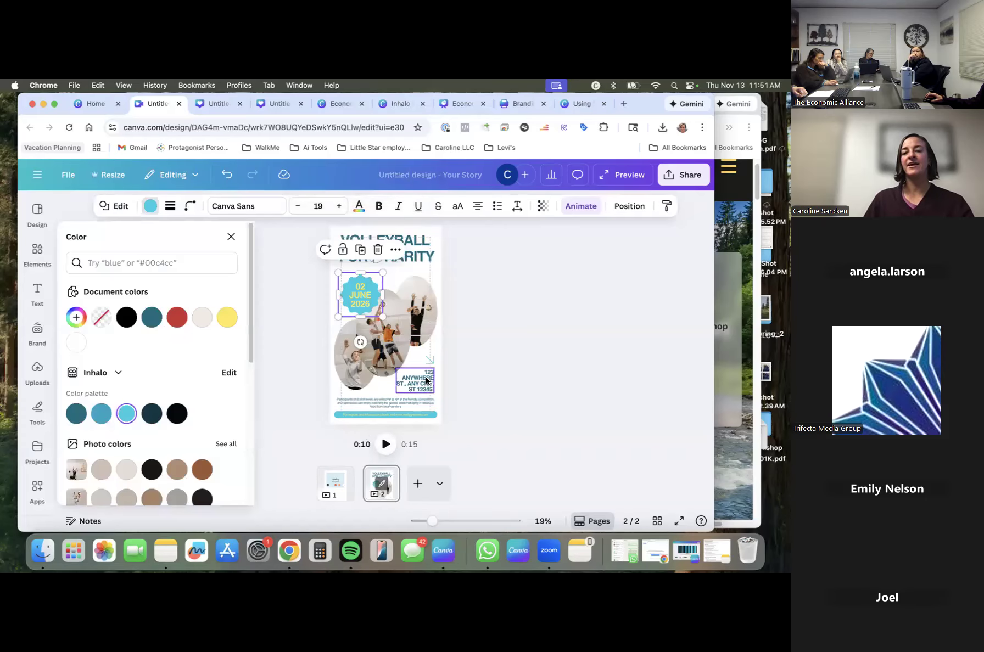
click(191, 207)
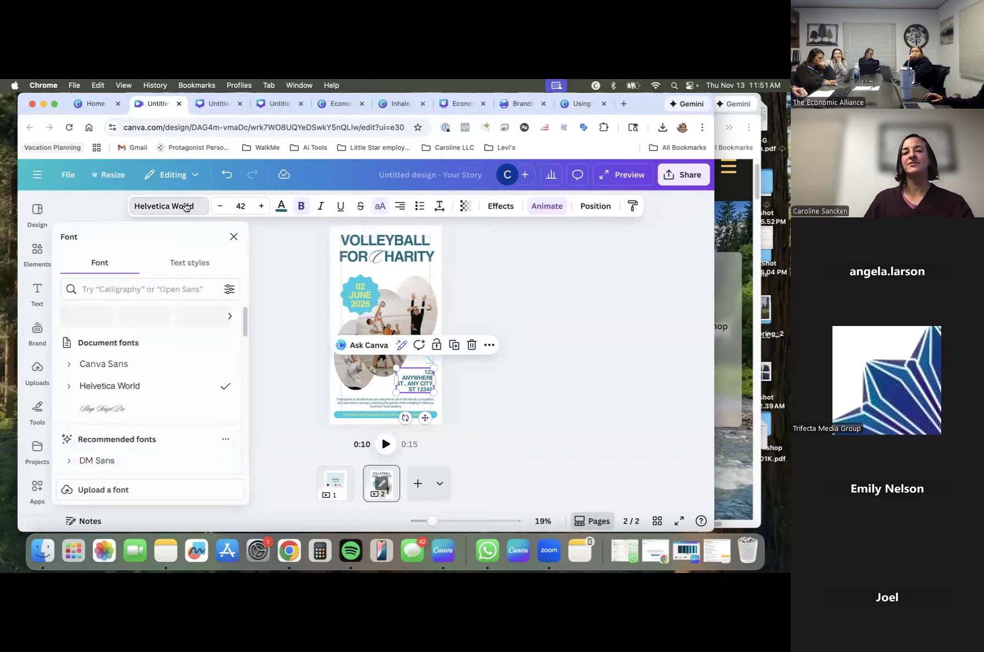
click(140, 289)
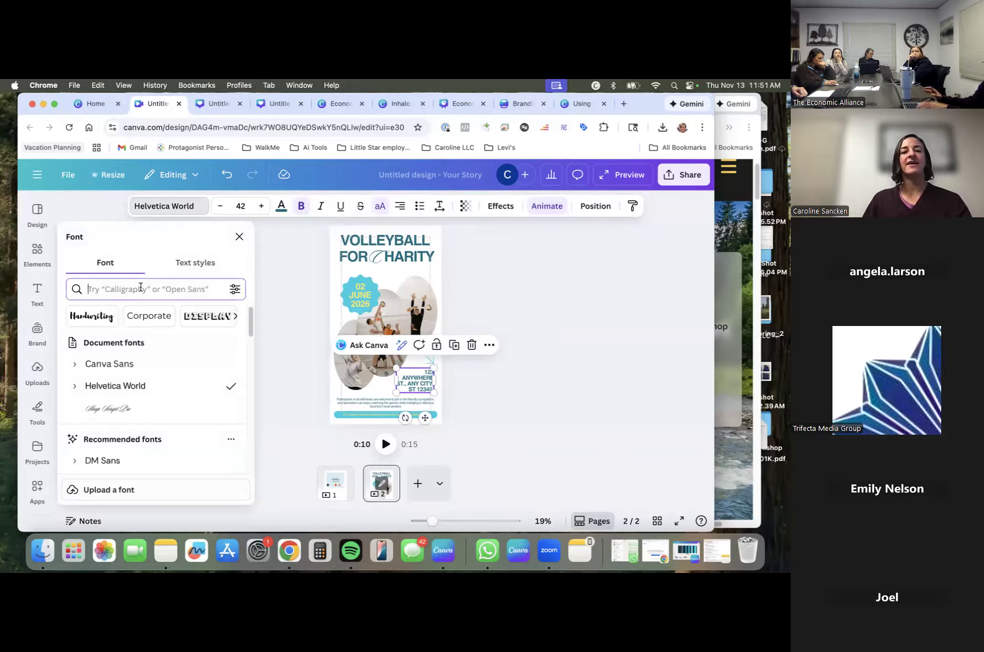
text(robot)
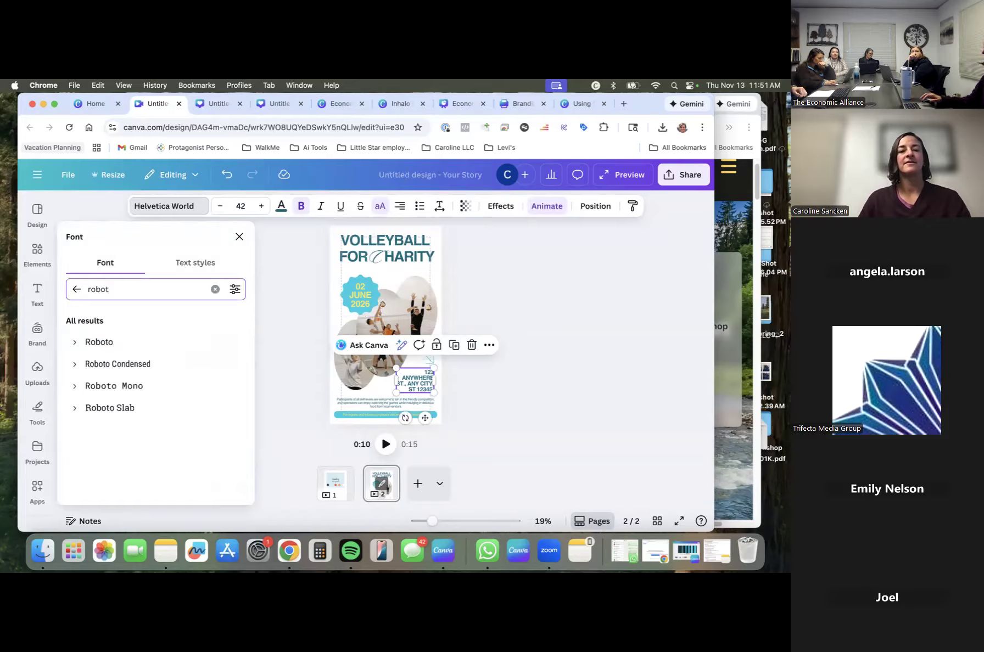
click(75, 364)
click(118, 407)
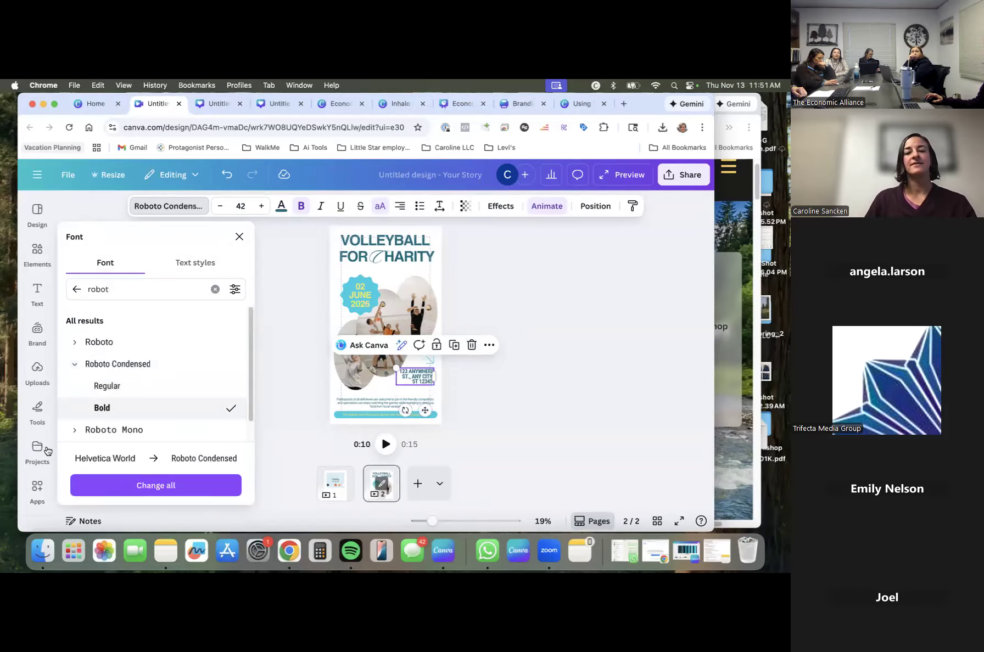
click(125, 486)
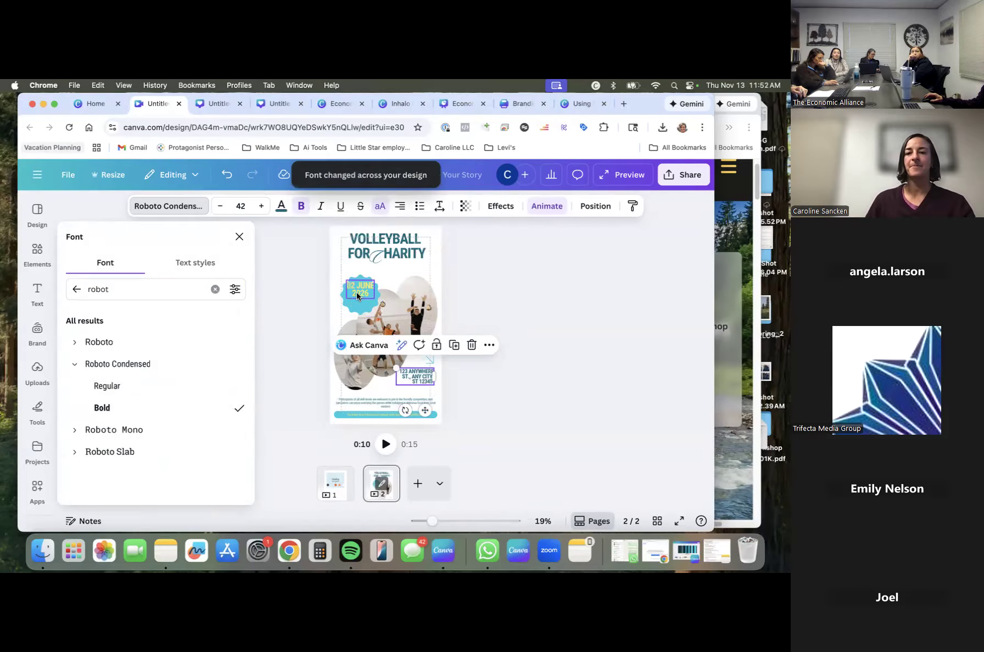
click(357, 296)
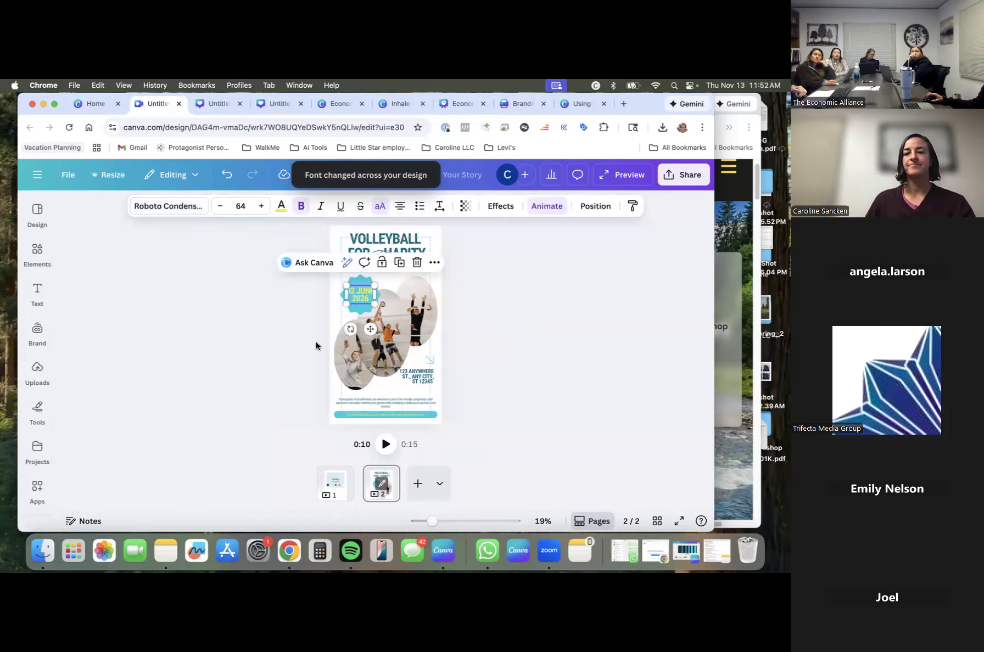
click(549, 398)
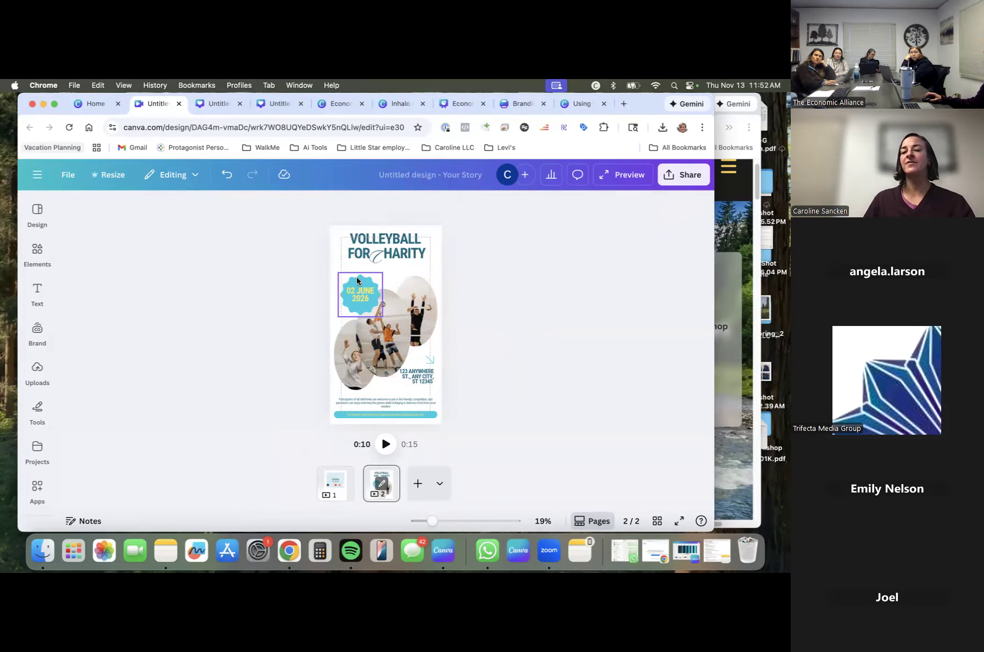
Try the Regular weight of Roboto Condensed on the address text, return it to Bold and deselect the text.
click(432, 379)
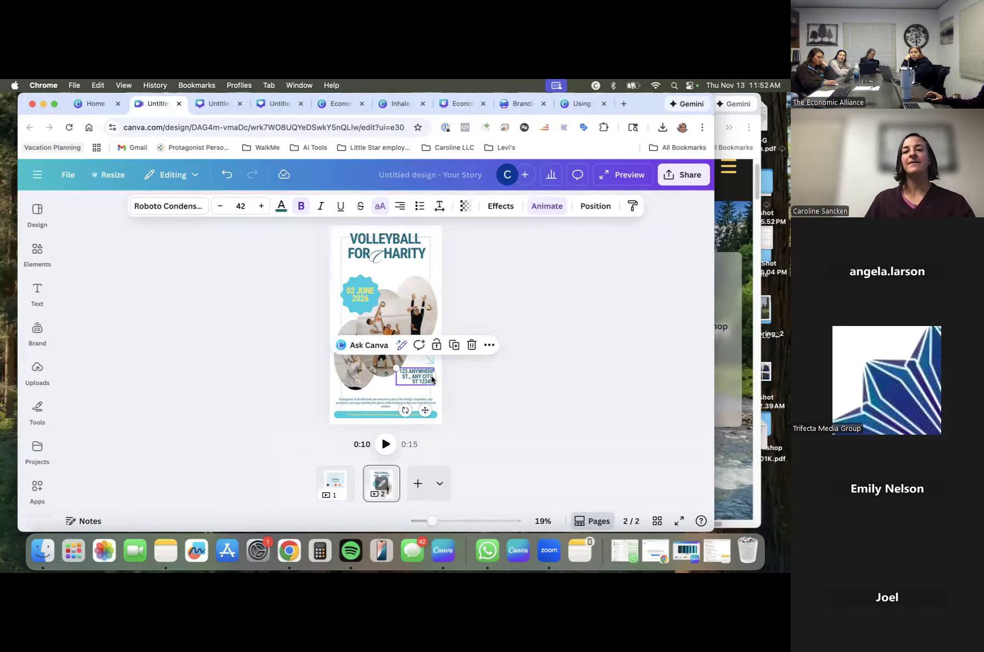
click(183, 206)
click(77, 289)
click(122, 289)
text(roboto)
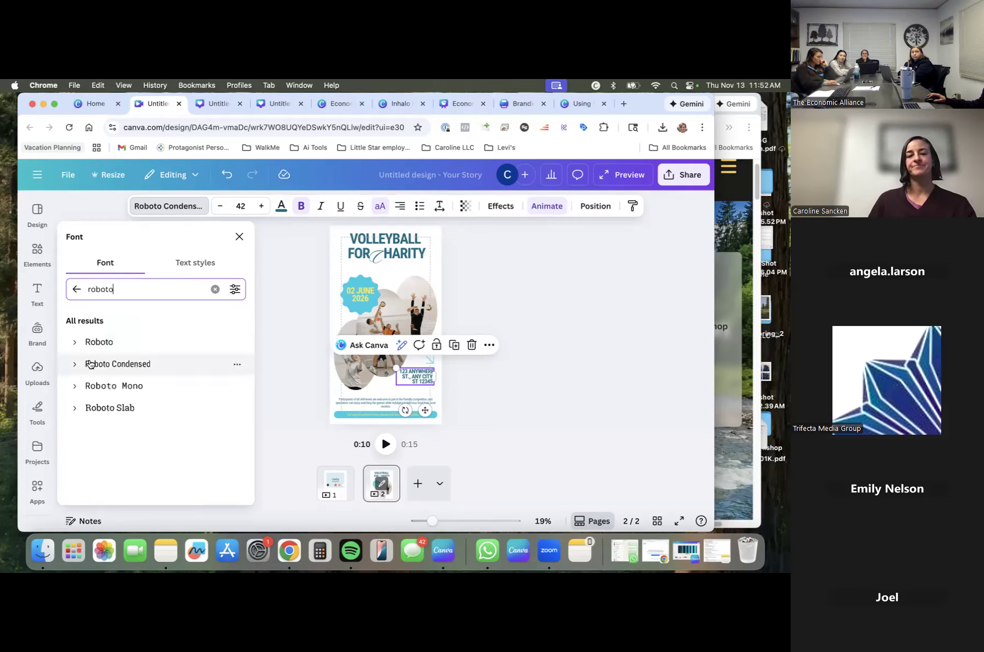
click(75, 364)
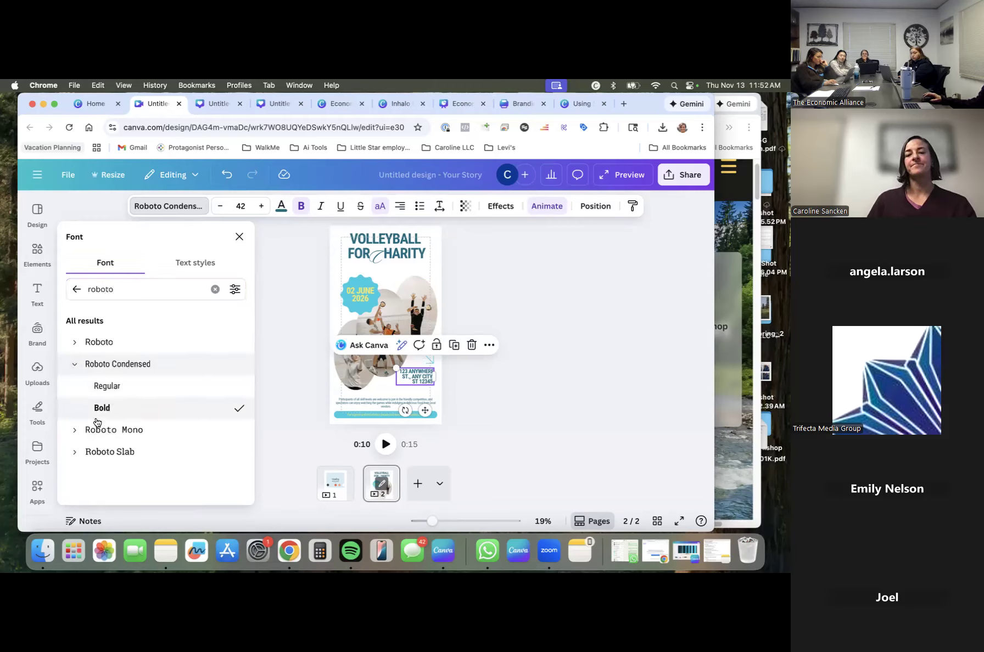
click(106, 386)
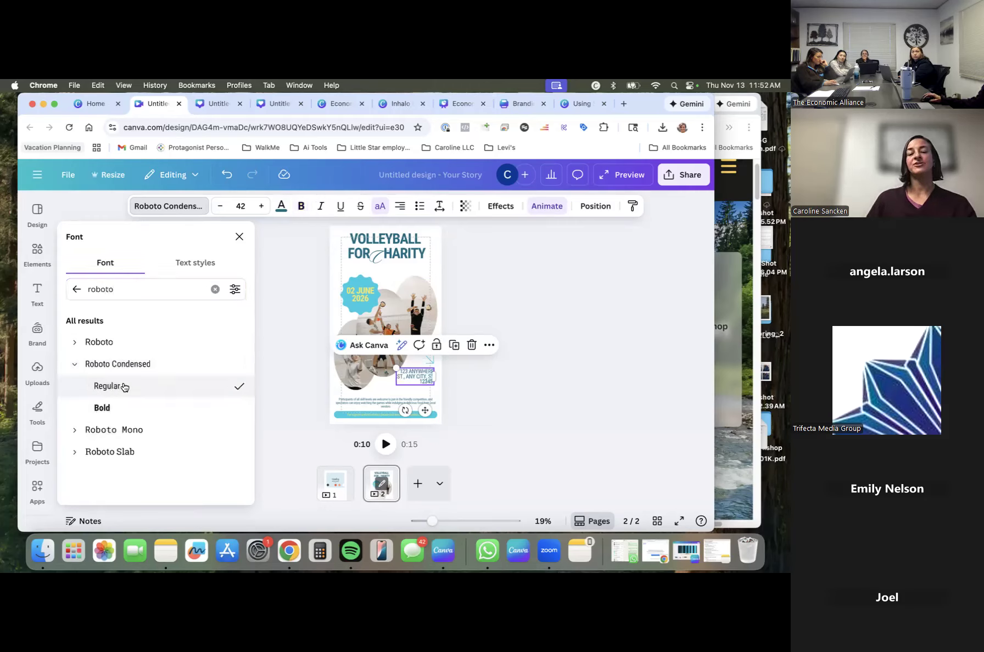
click(131, 409)
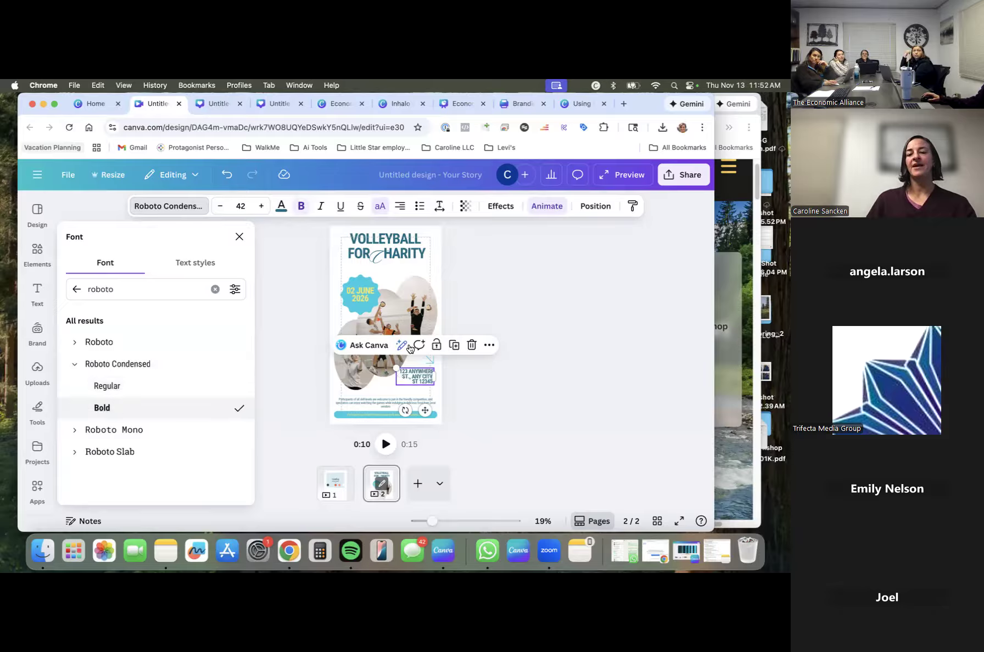
click(364, 400)
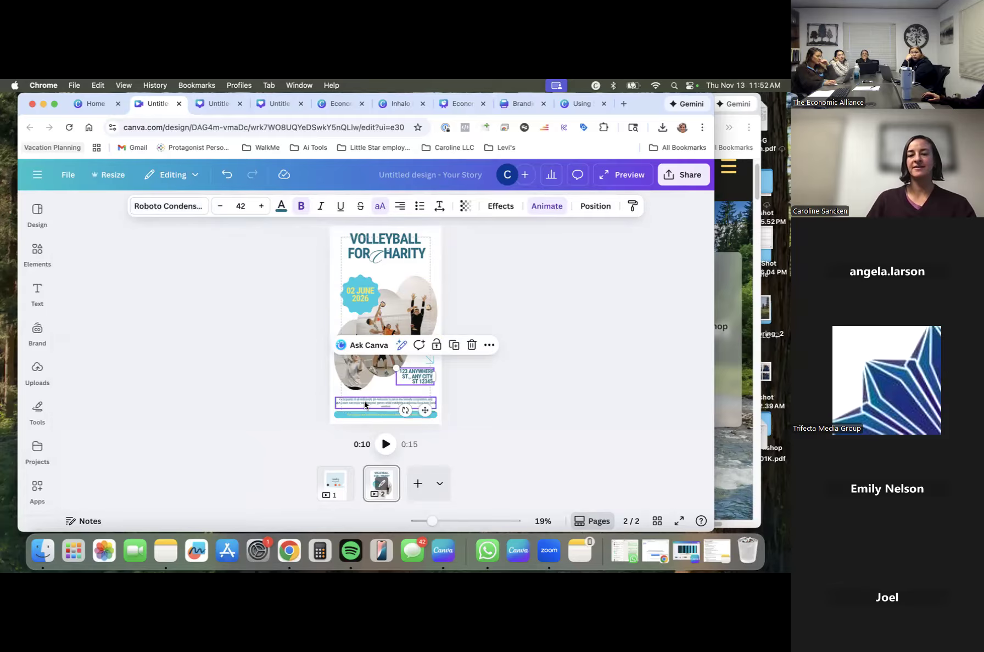
click(367, 241)
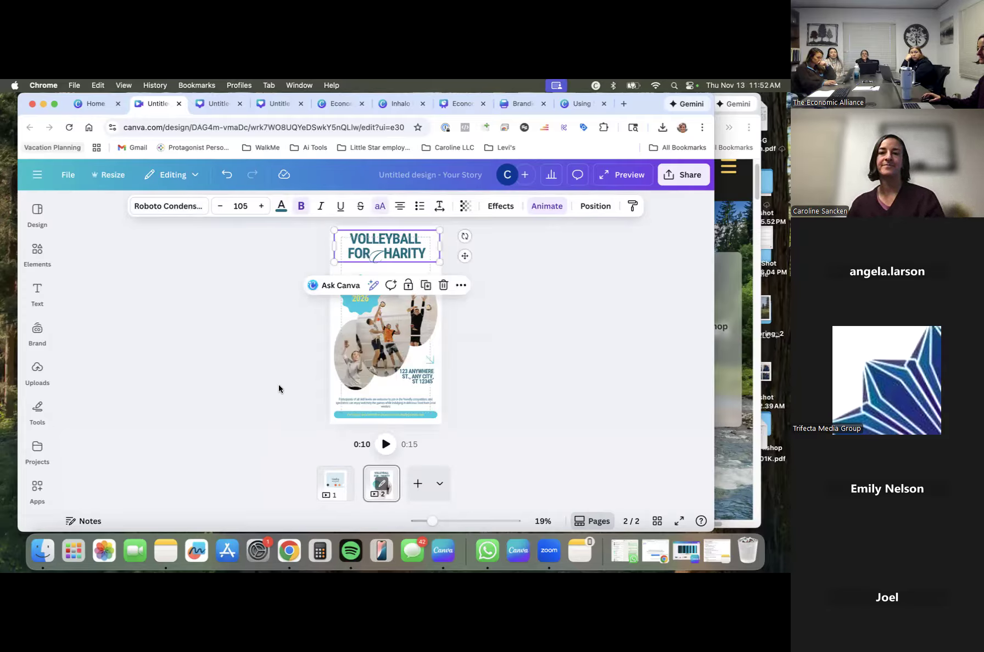
click(264, 398)
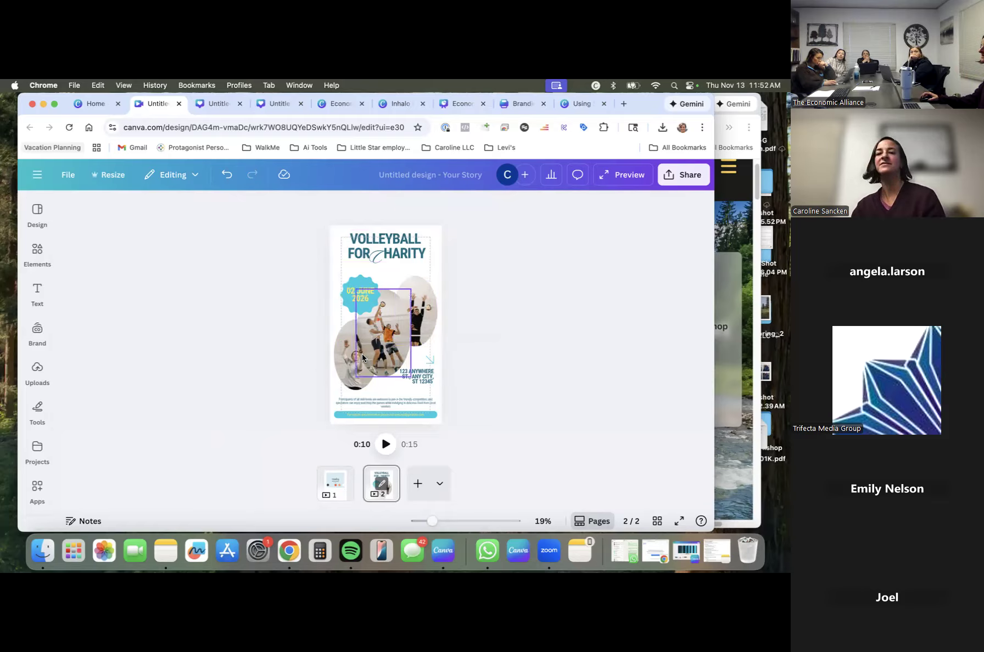
Replace the photo in the upper-right oval frame of page 2 with the ice cream cone image from the uploads.
click(417, 304)
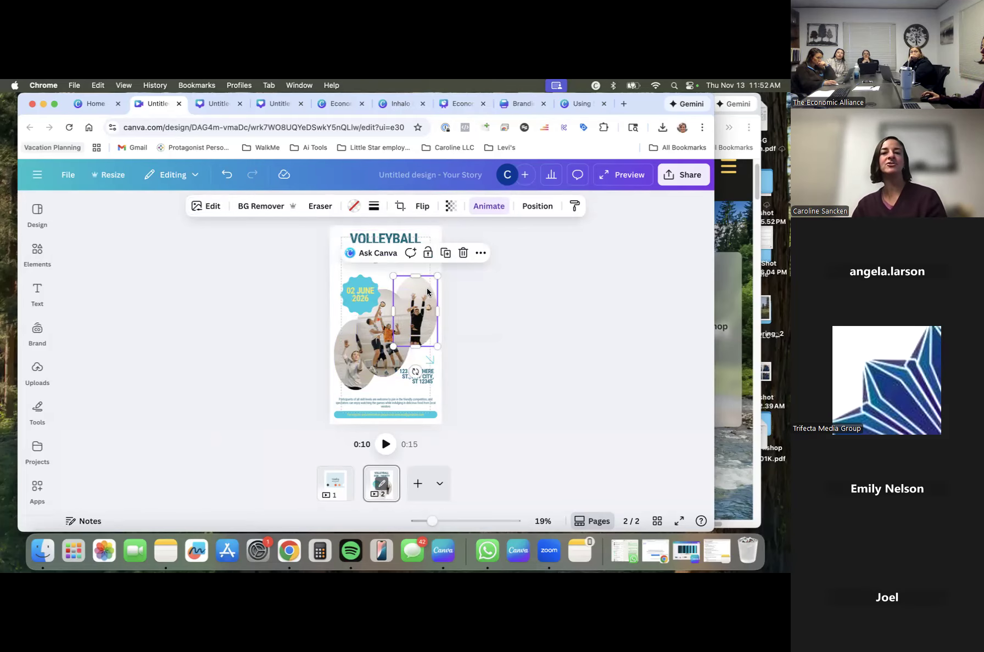
click(37, 370)
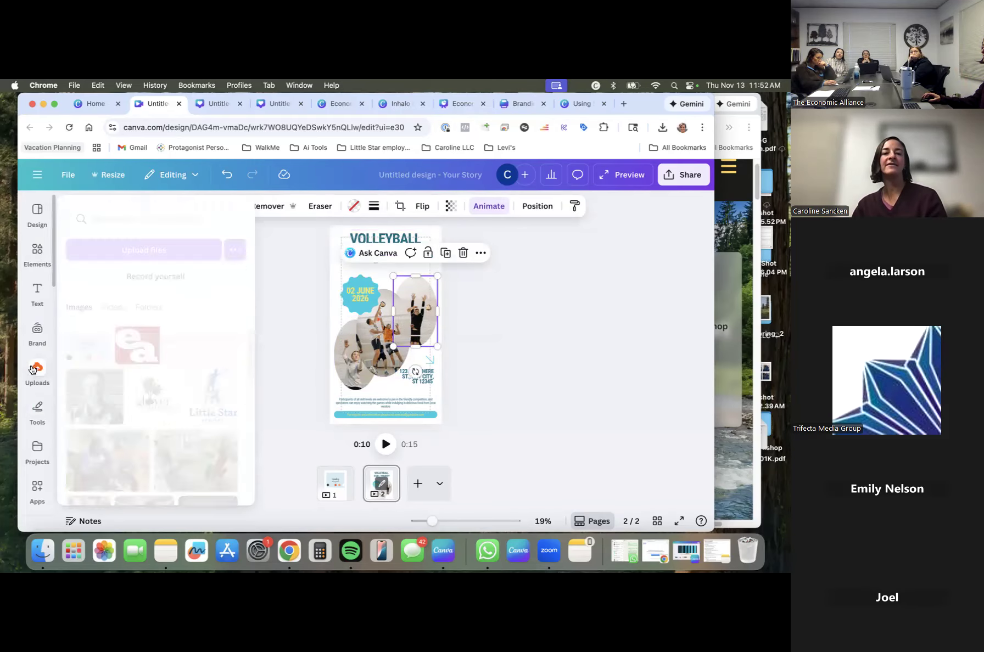
scroll(161, 410, down, 10)
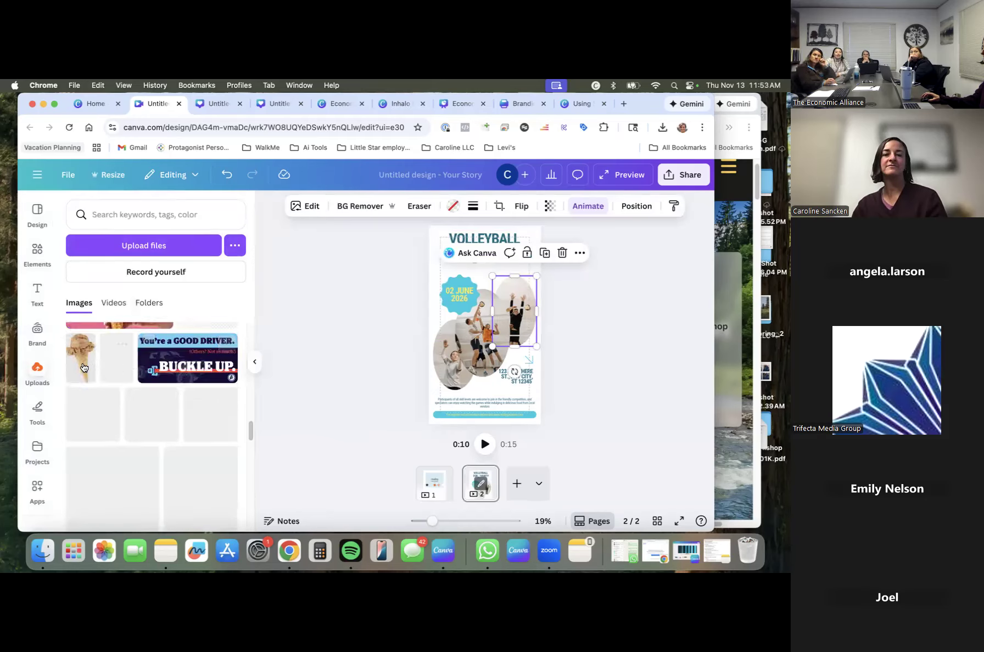
drag(473, 330, 520, 304)
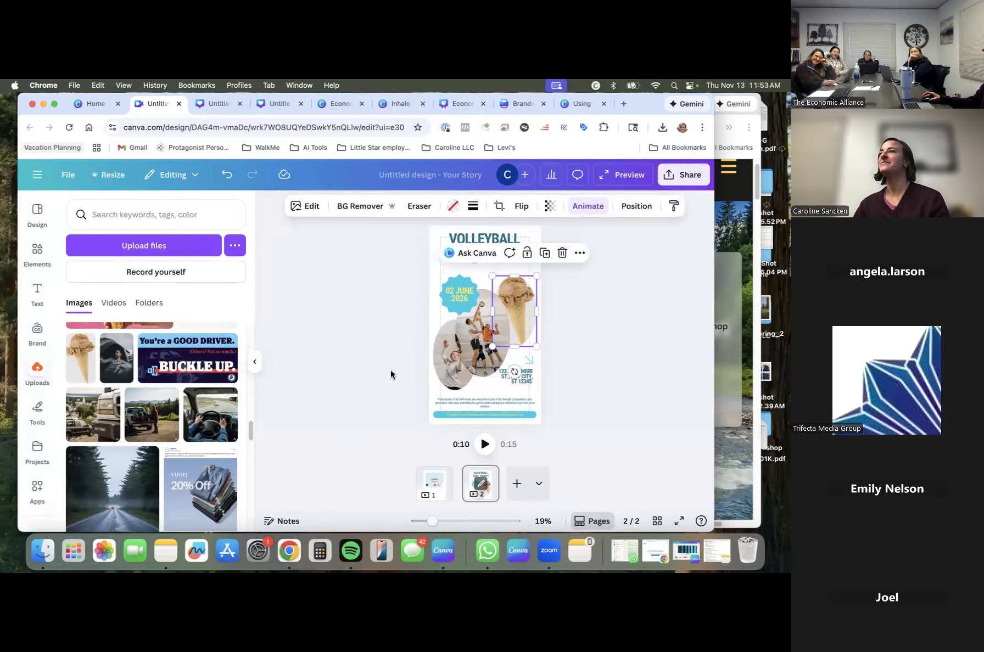
click(403, 346)
click(523, 299)
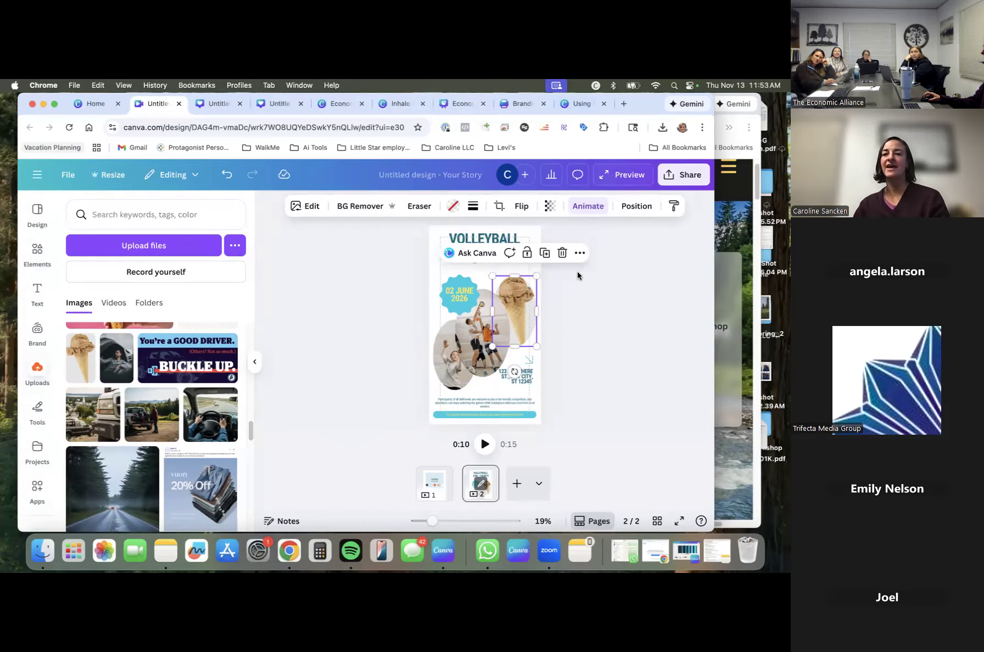
click(480, 329)
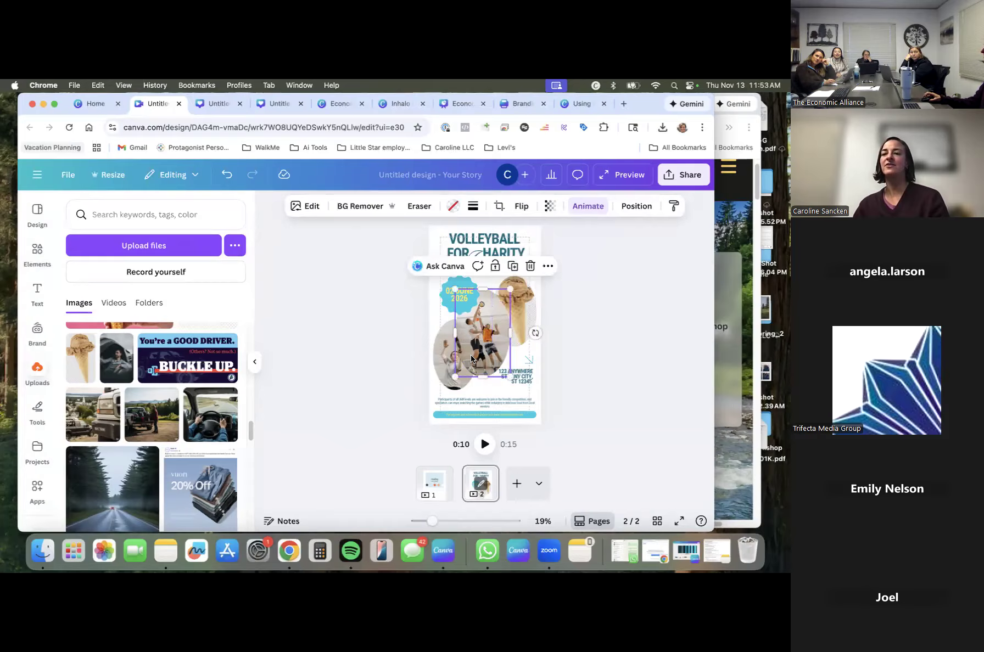
click(444, 369)
click(494, 321)
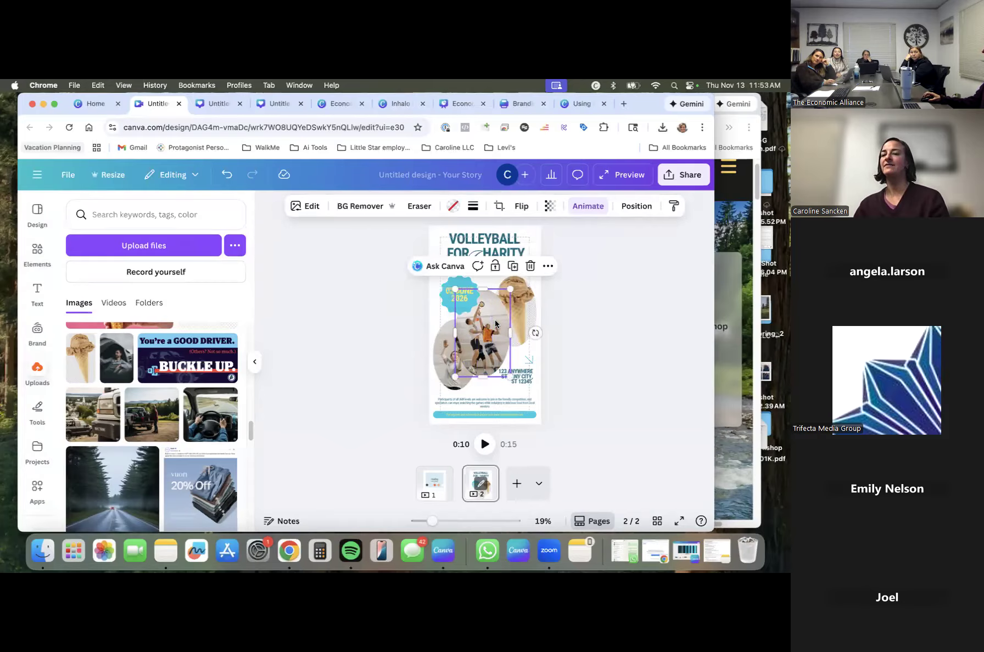
Open the ice cream photo's animation settings, keep Rise applied to Both and slightly lower its speed.
click(525, 317)
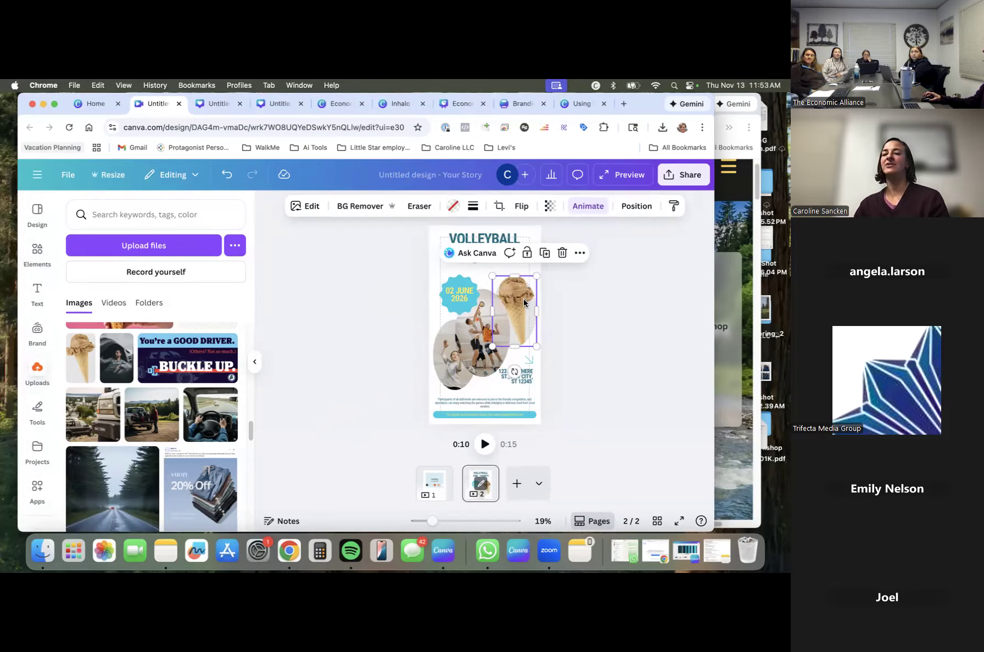
click(583, 211)
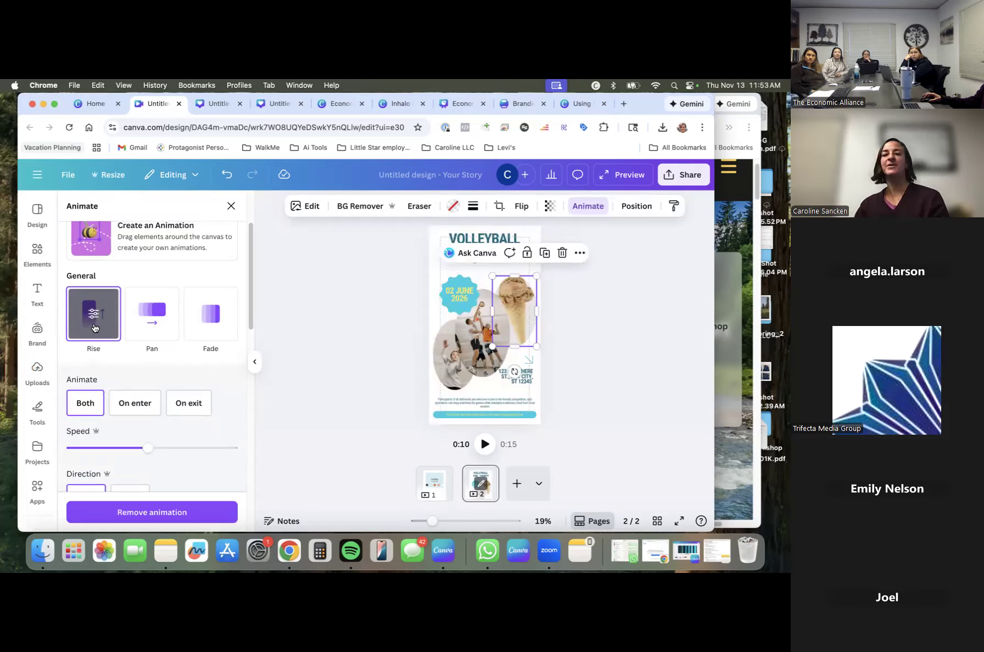
drag(250, 296, 254, 318)
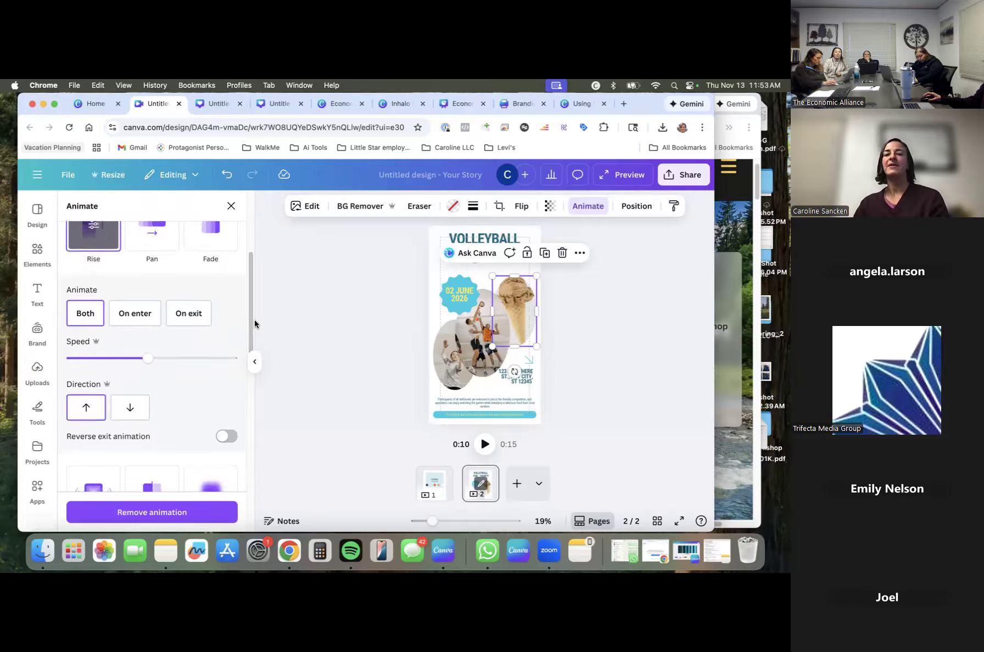
click(82, 324)
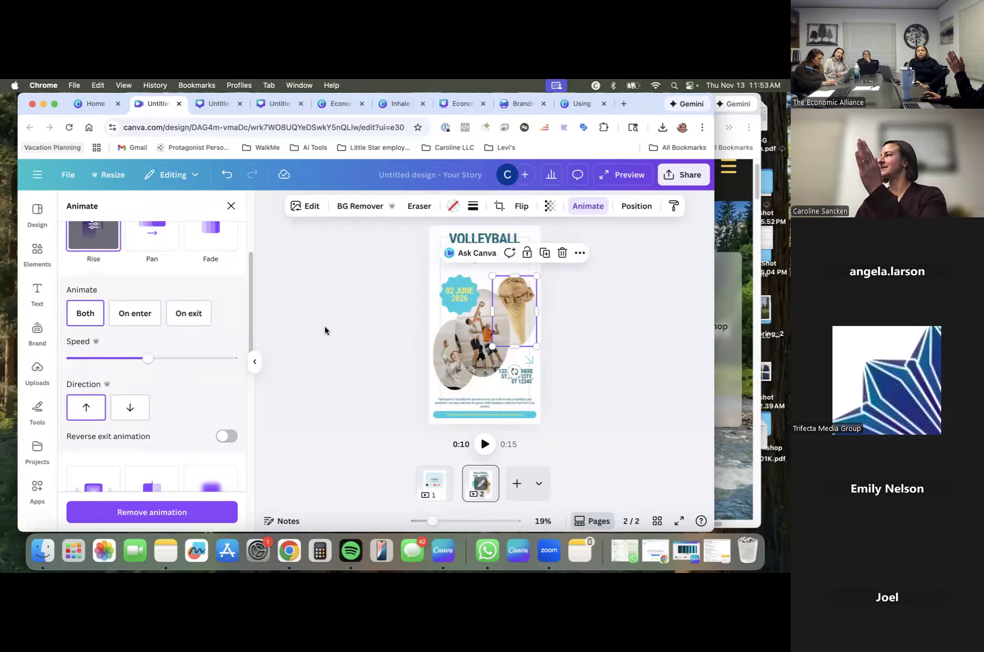
click(81, 320)
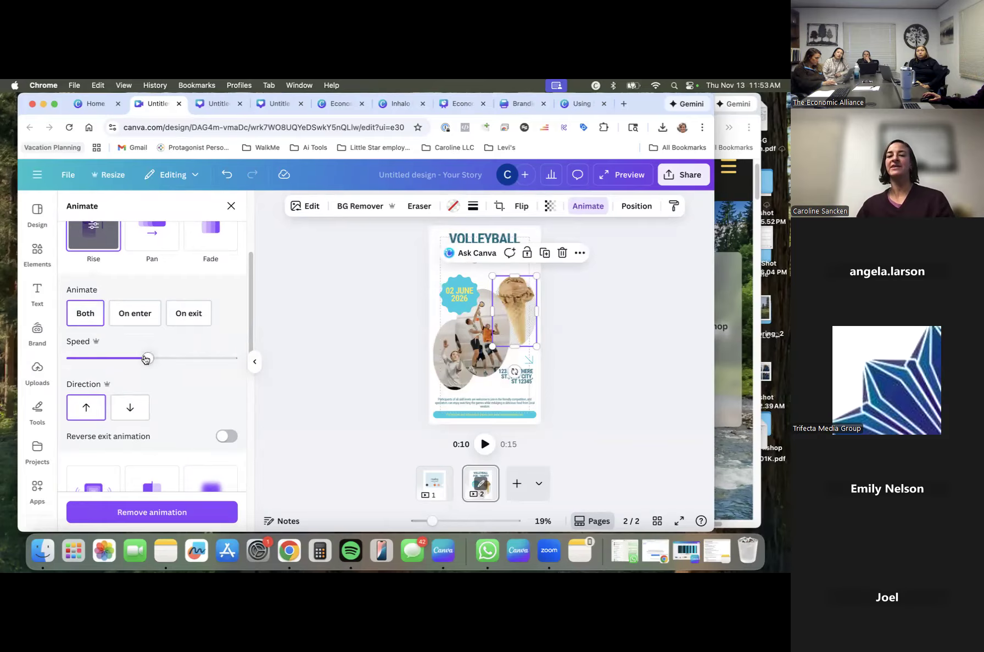
mouse_move(146, 360)
mouse_down()
mouse_move(111, 361)
mouse_move(194, 354)
mouse_move(132, 359)
mouse_move(142, 358)
mouse_up()
scroll(144, 352, up, 2)
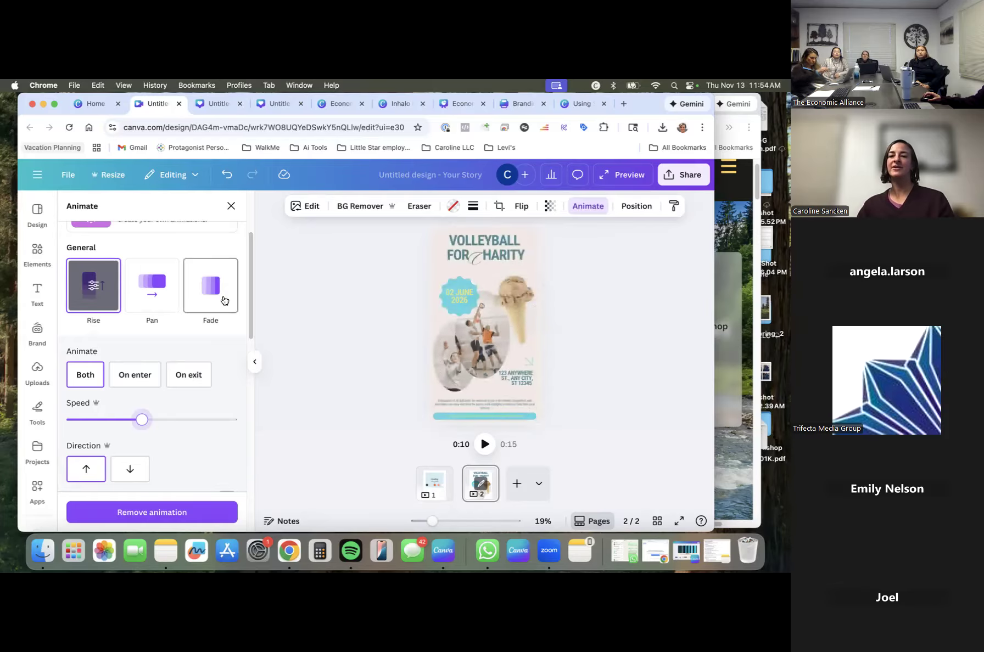
Preview alternative animations for the ice cream photo, including Wipe, Blur, Baseline, Tumble, Neon, Scrapbook, Stomp and Photo Zoom, and close the animation options.
scroll(211, 375, down, 5)
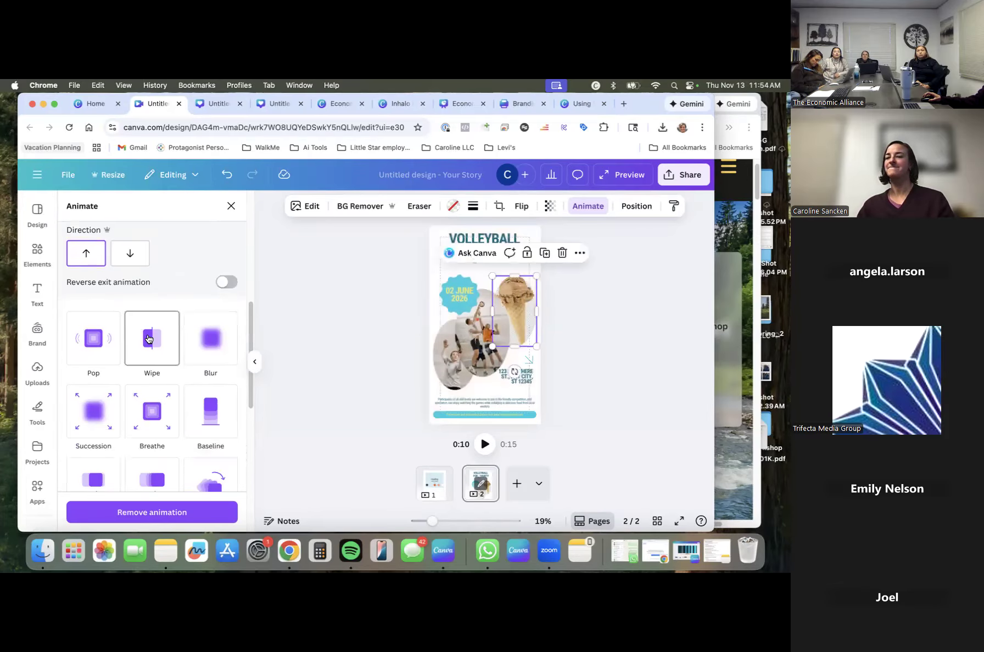
scroll(148, 337, down, 1)
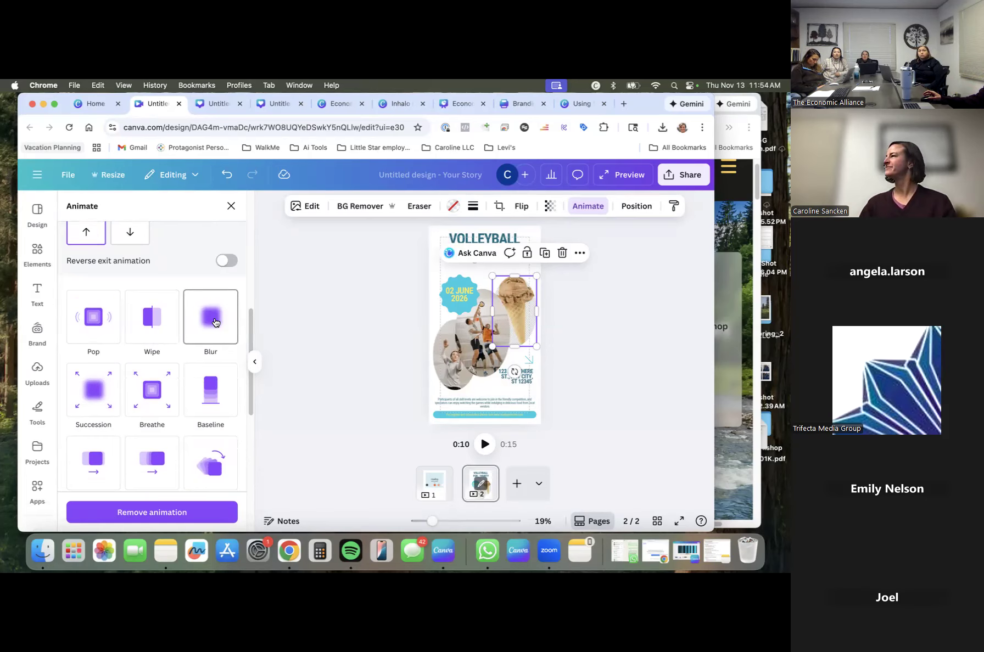
scroll(215, 322, down, 1)
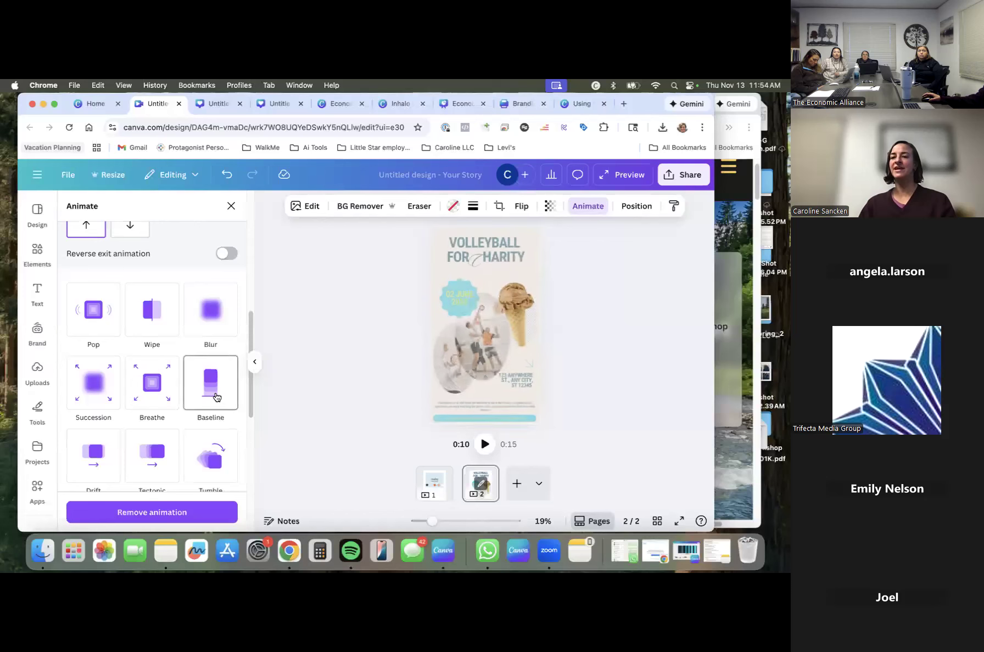
scroll(213, 395, down, 3)
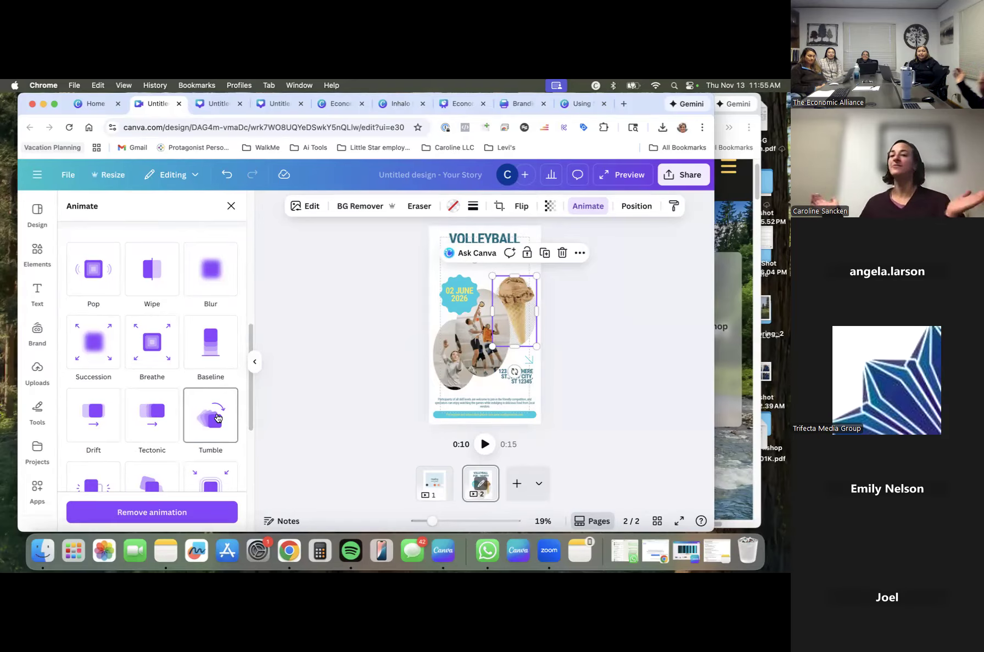
scroll(217, 418, down, 3)
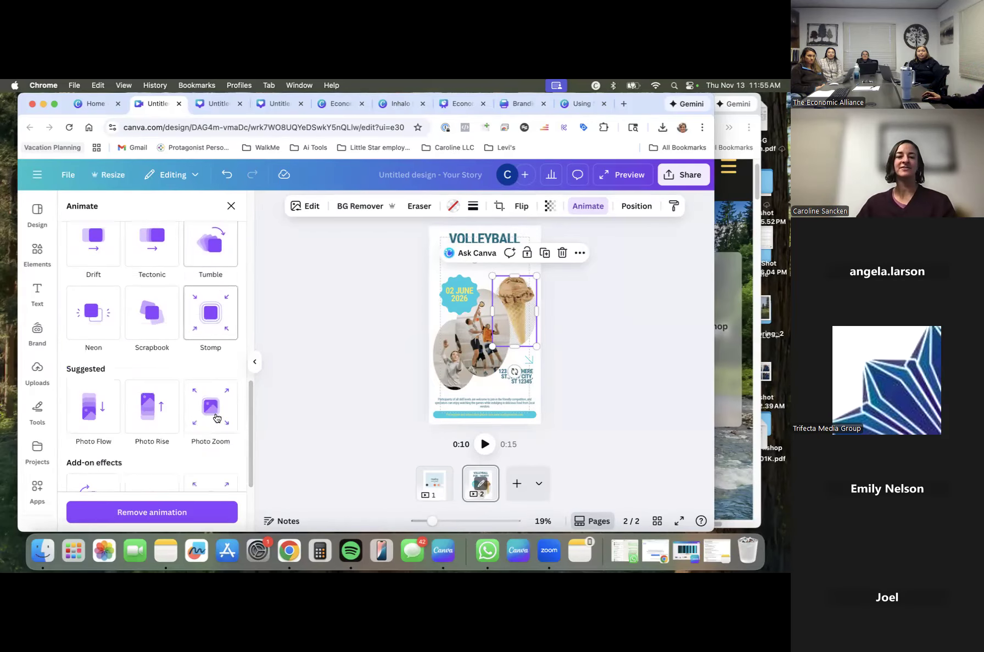
click(88, 406)
click(86, 311)
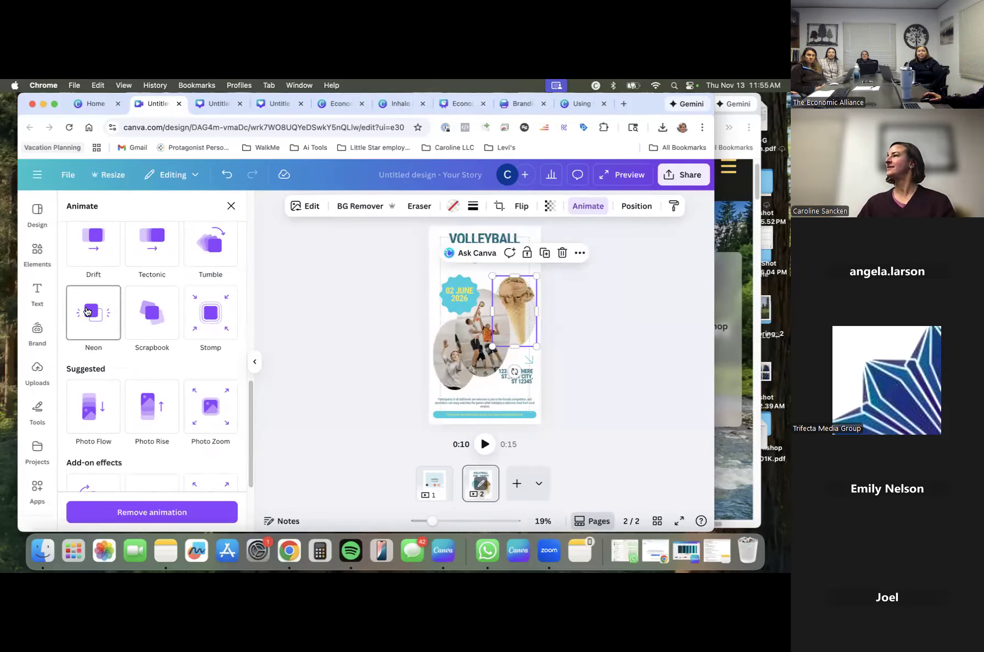
click(150, 316)
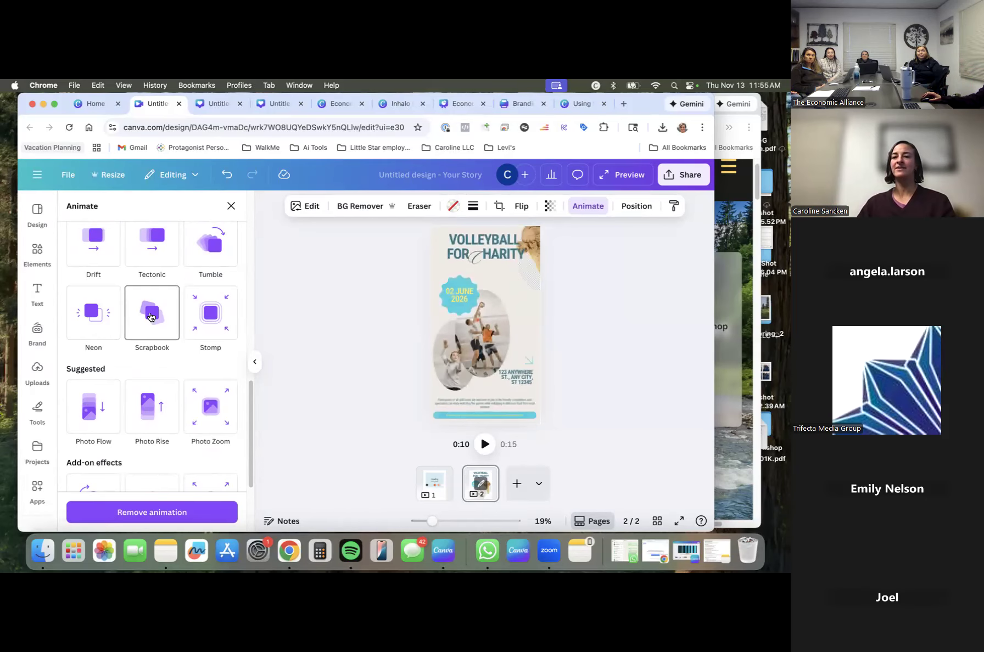
click(211, 315)
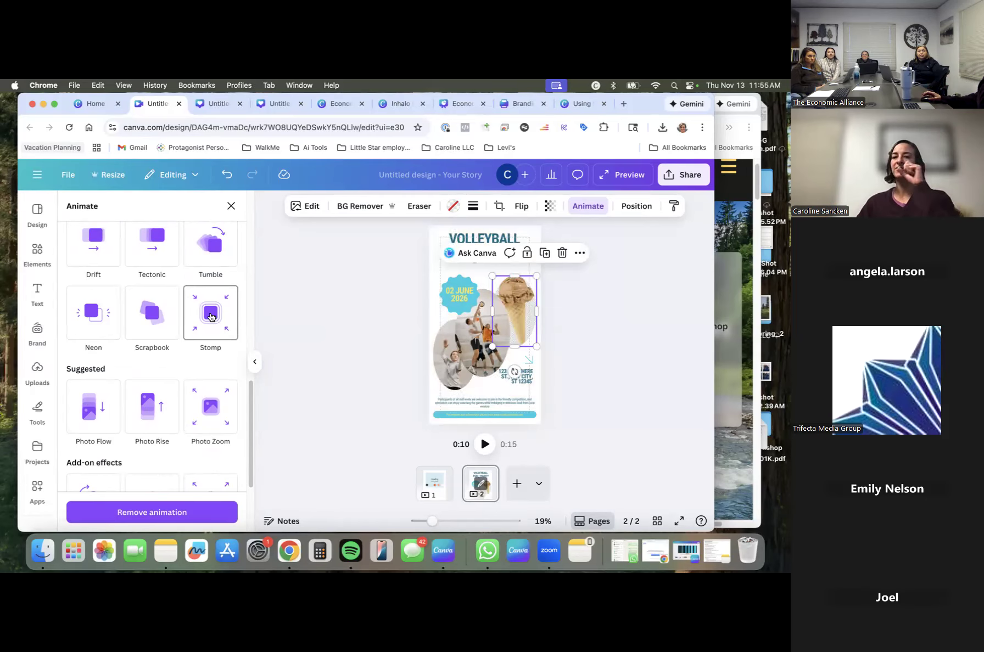
click(156, 325)
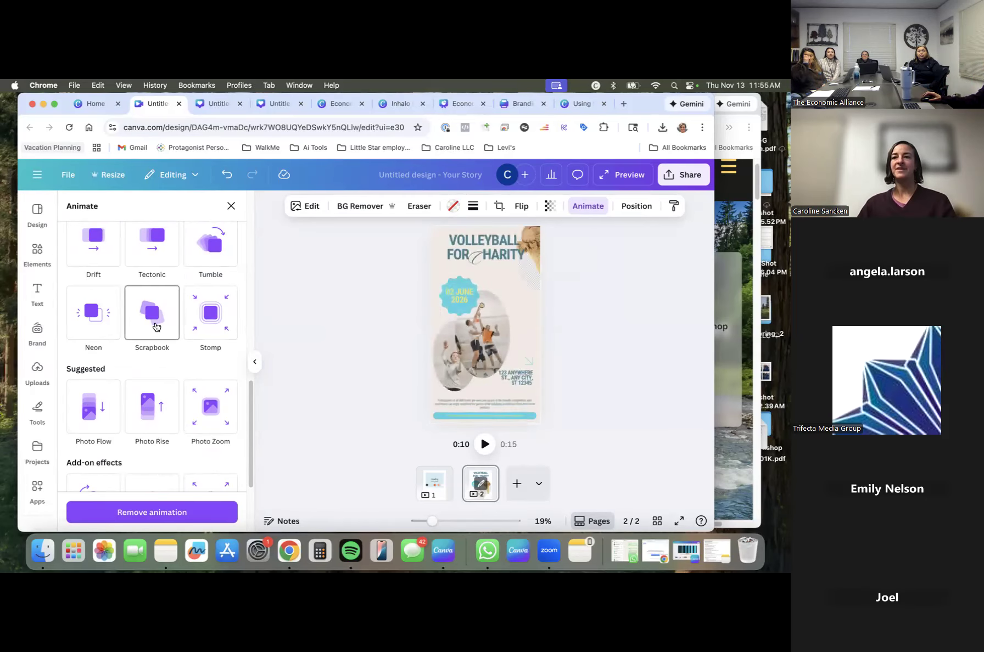
click(223, 409)
scroll(223, 409, down, 1)
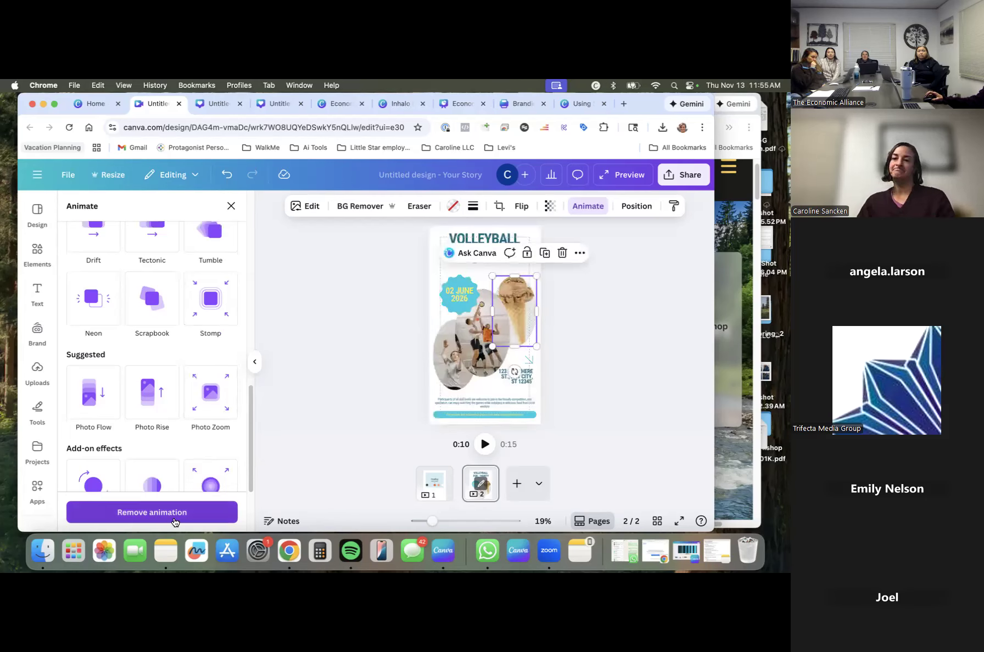
click(232, 206)
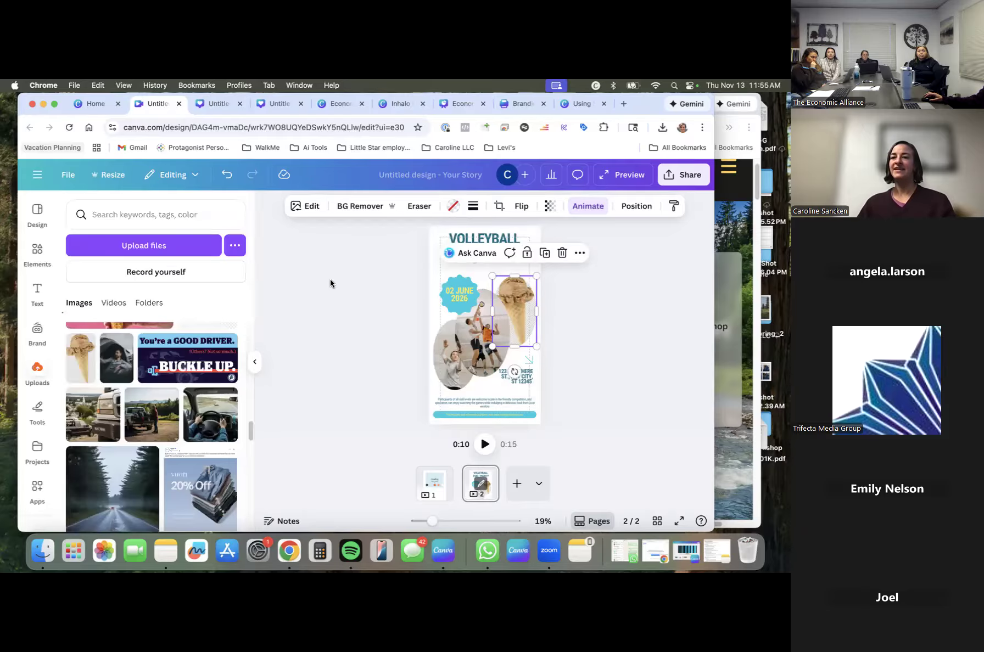
Deselect the ice cream photo, play page 2's animation and rewind to the page's beginning.
click(392, 295)
click(485, 445)
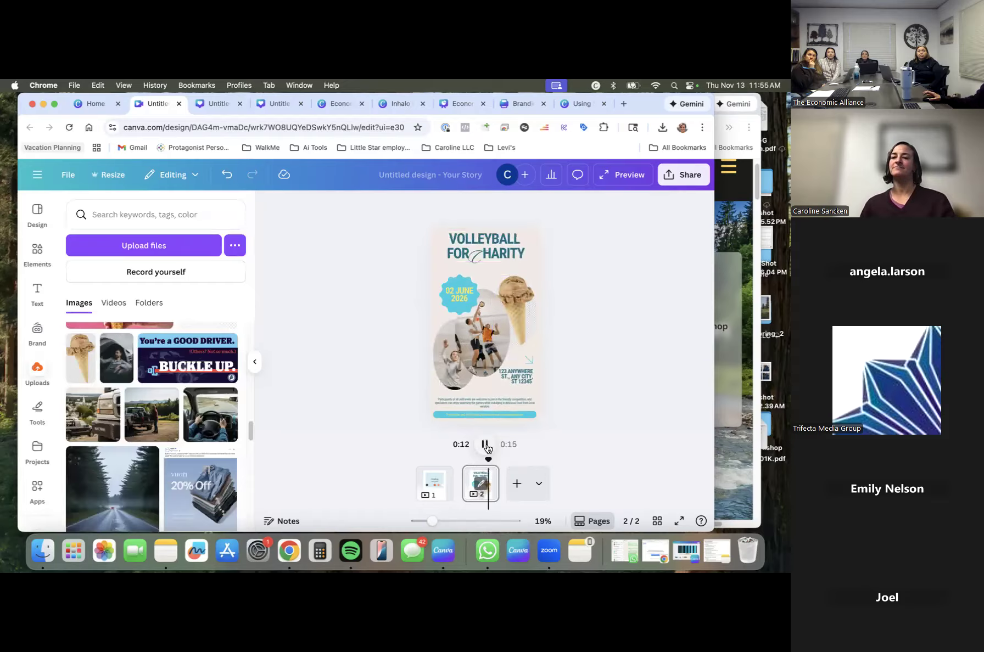
drag(493, 460, 470, 460)
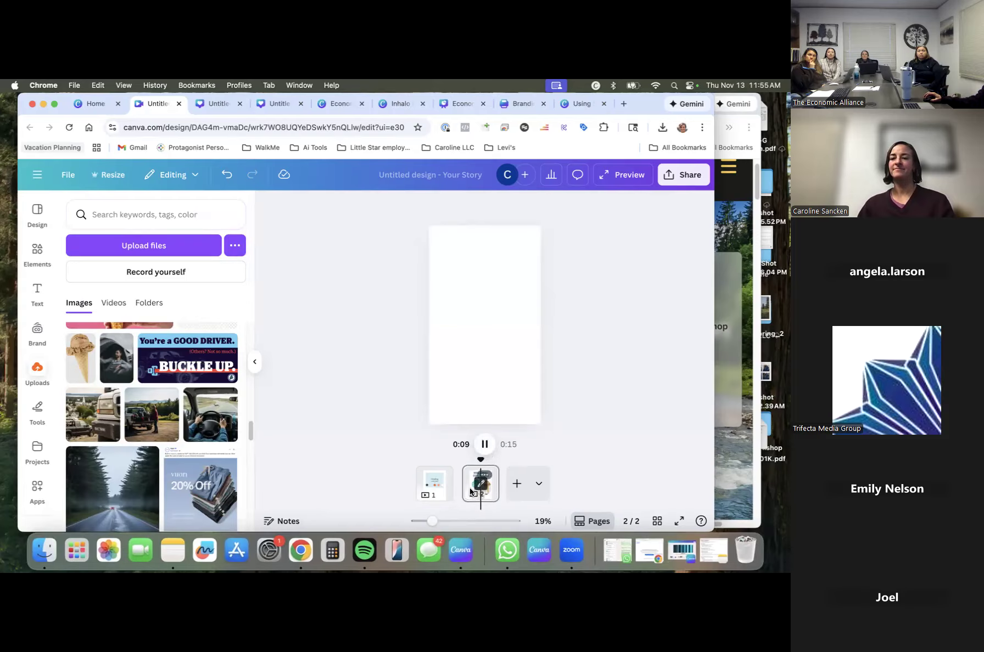
Open the design's video timeline and play it from the start.
click(472, 489)
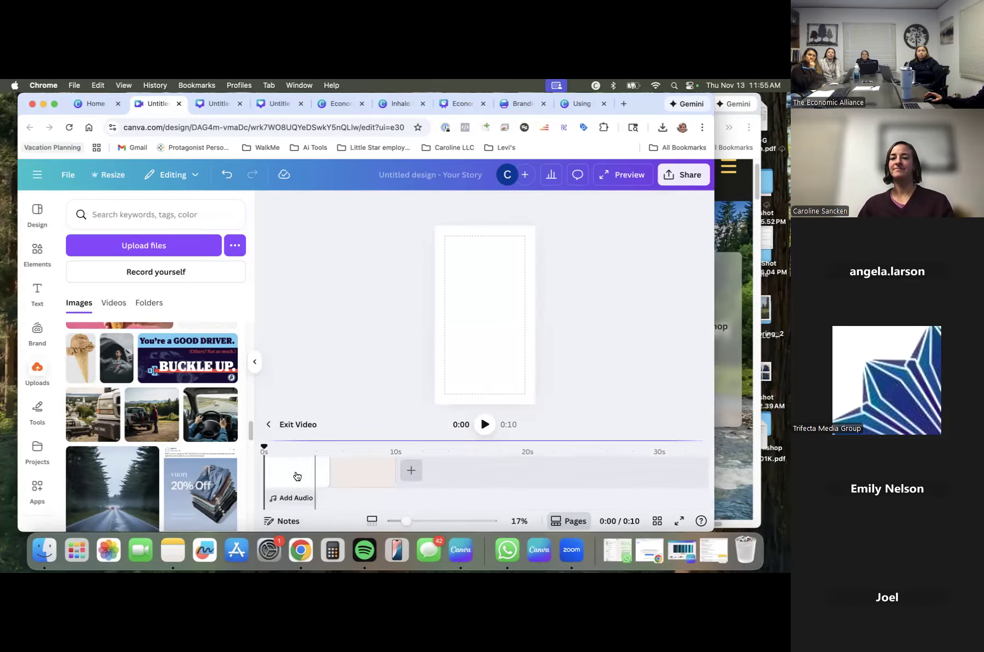
click(296, 475)
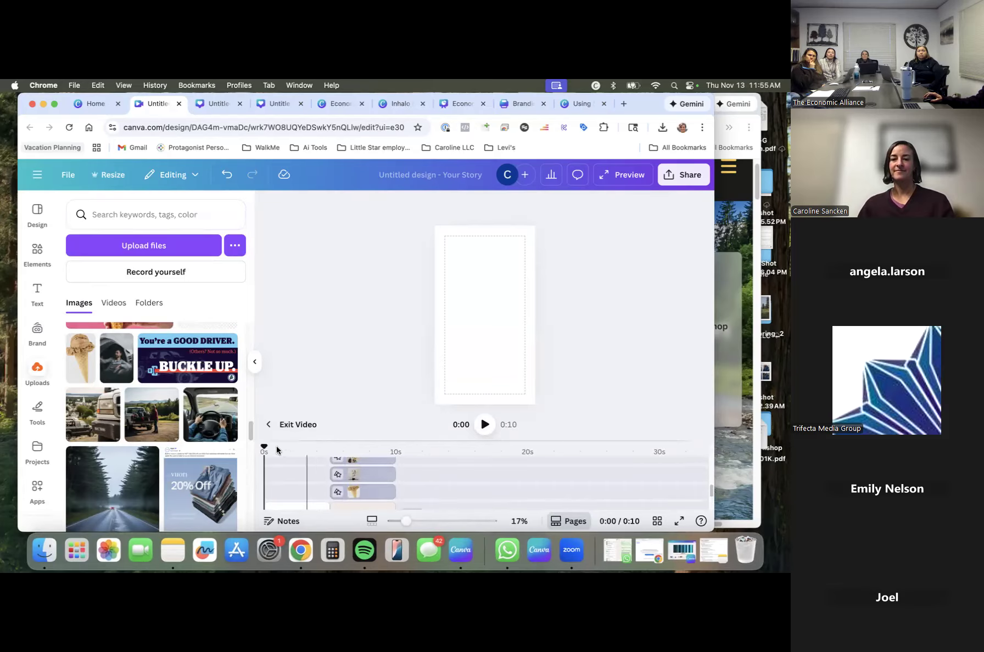
key(space)
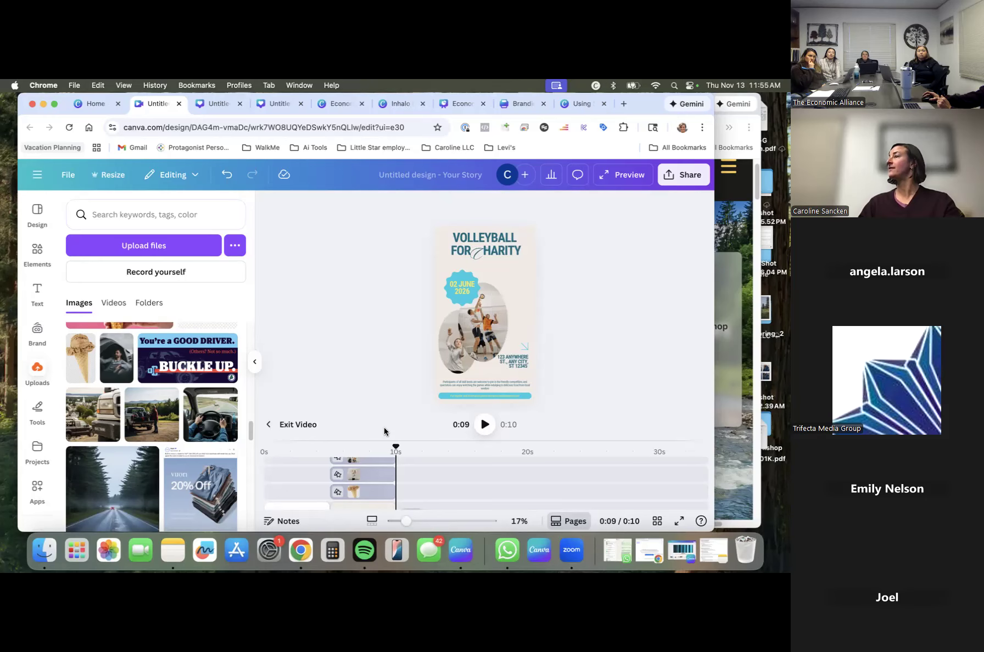
Enlarge the timeline and delay the central volleyball photo to start at about 6 s and the ice cream photo at about 6.8 s.
scroll(356, 491, down, 2)
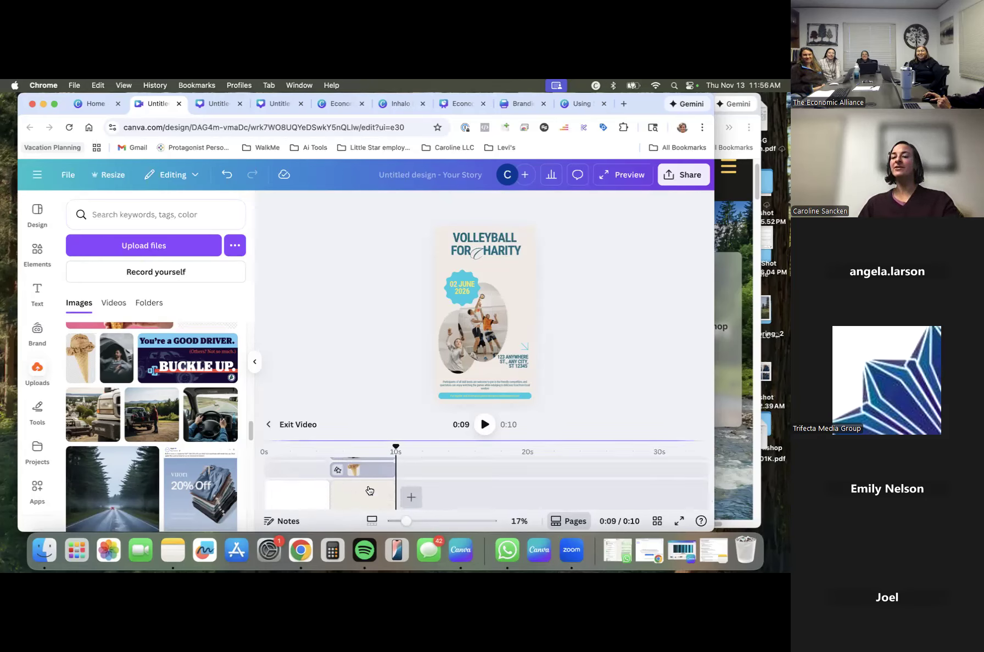
drag(496, 440, 497, 292)
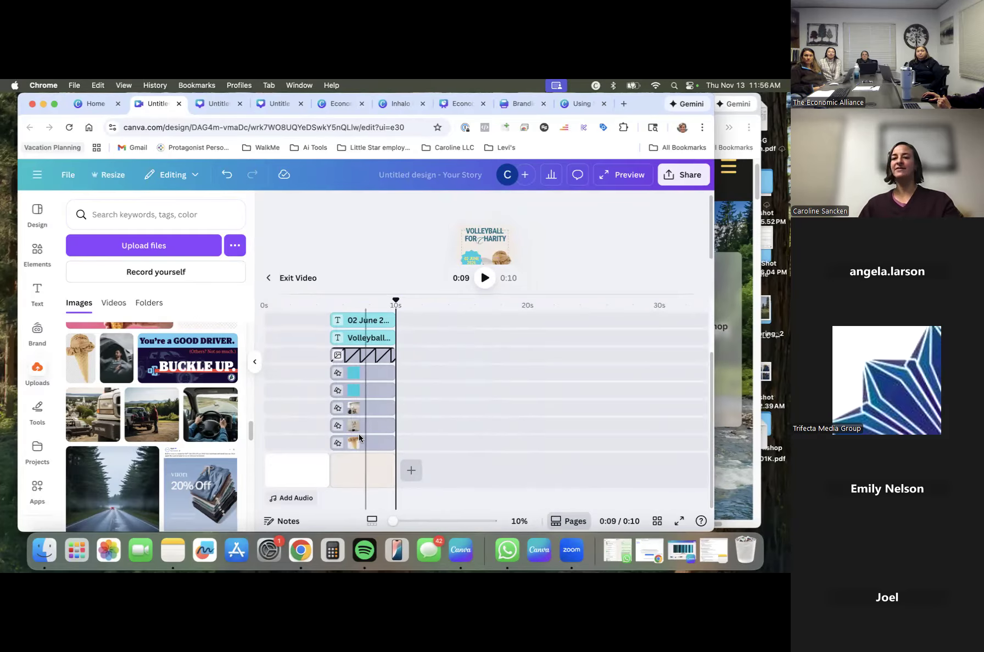
click(378, 443)
click(371, 421)
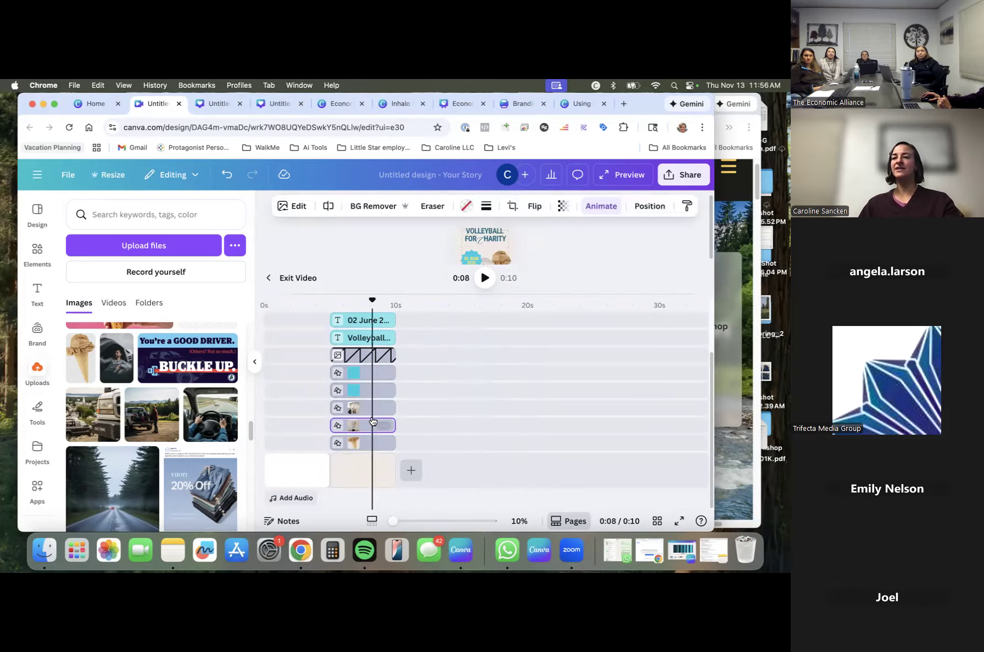
click(368, 443)
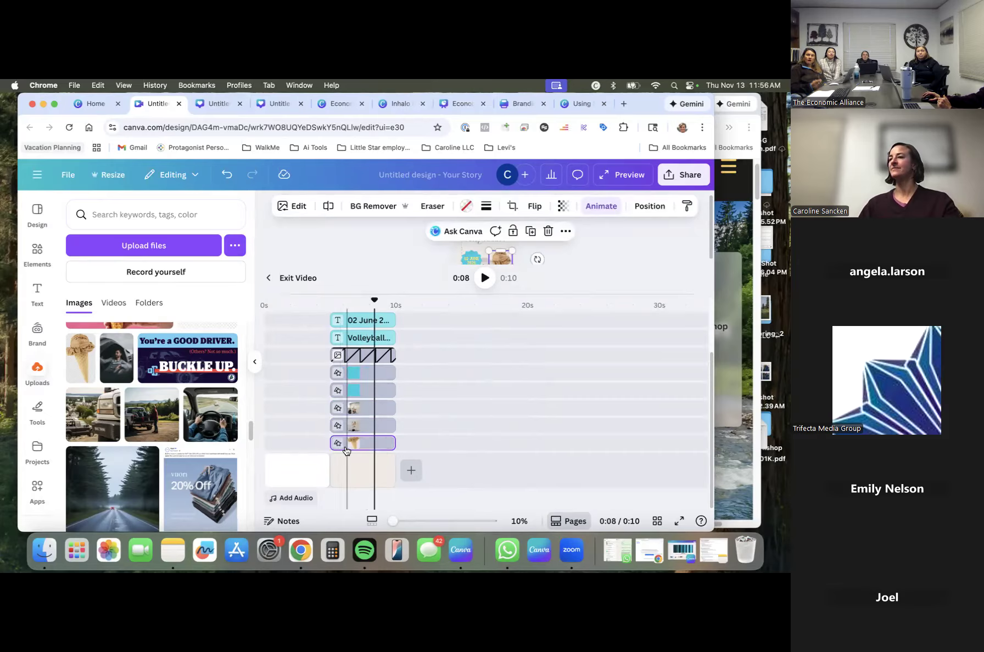
mouse_move(353, 444)
mouse_down()
mouse_move(322, 443)
mouse_move(353, 440)
mouse_move(346, 426)
mouse_move(355, 443)
mouse_up()
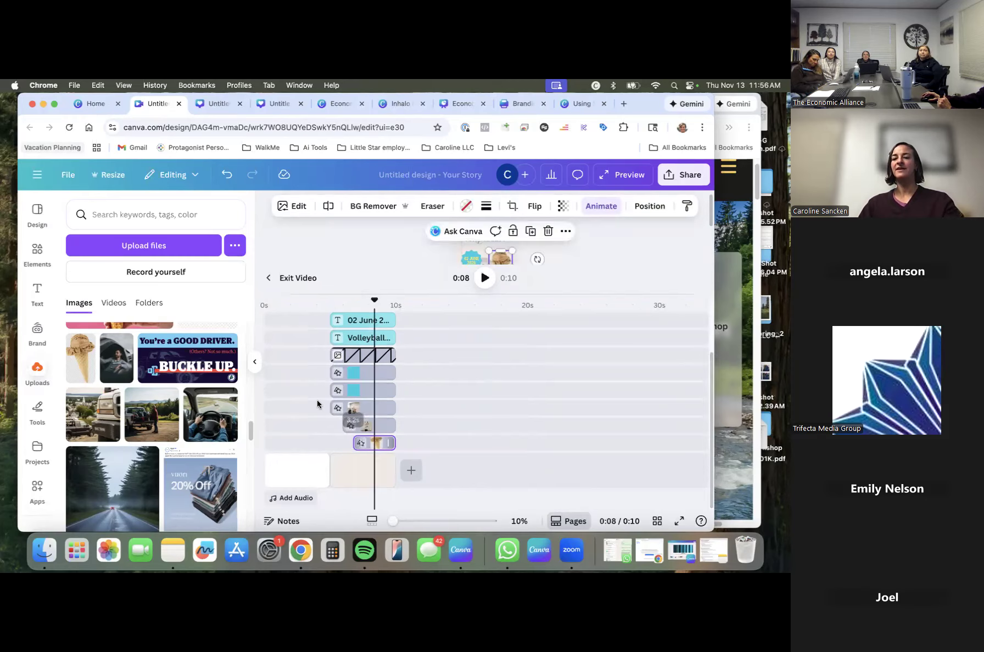
Check the staggered photo timing by moving the playhead from 7.3 s back to just before page 2, with the canvas enlarged.
click(360, 299)
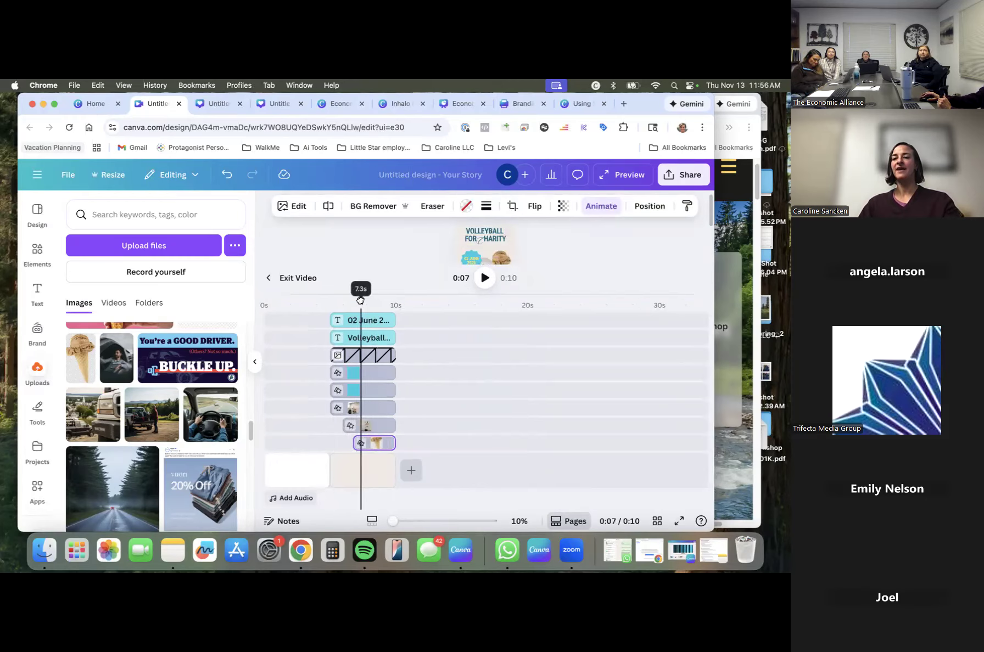
click(443, 266)
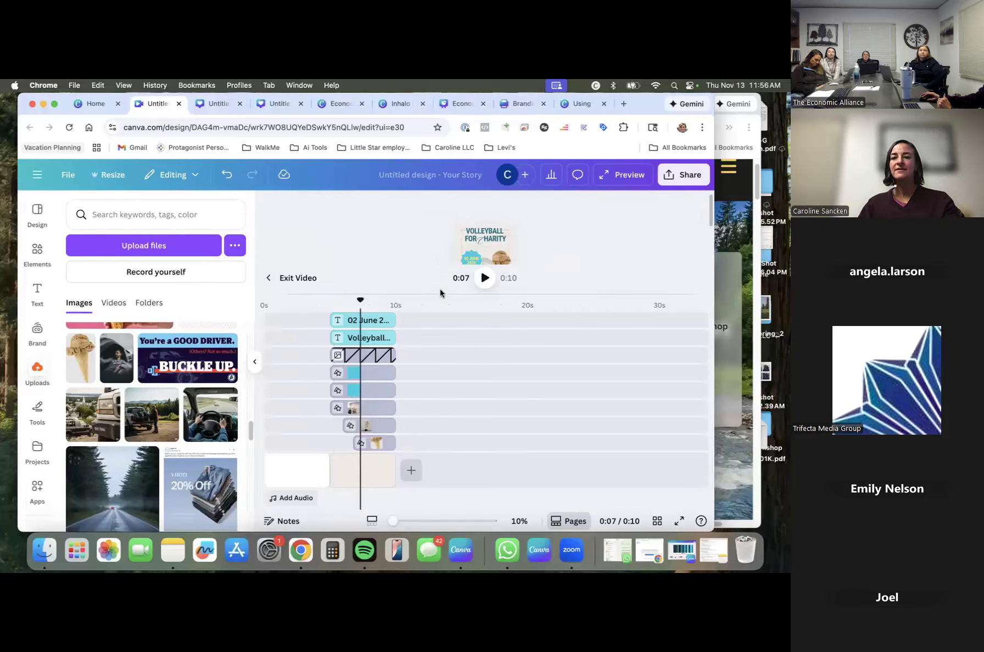
drag(441, 293, 455, 449)
drag(361, 447, 325, 440)
drag(441, 443, 436, 283)
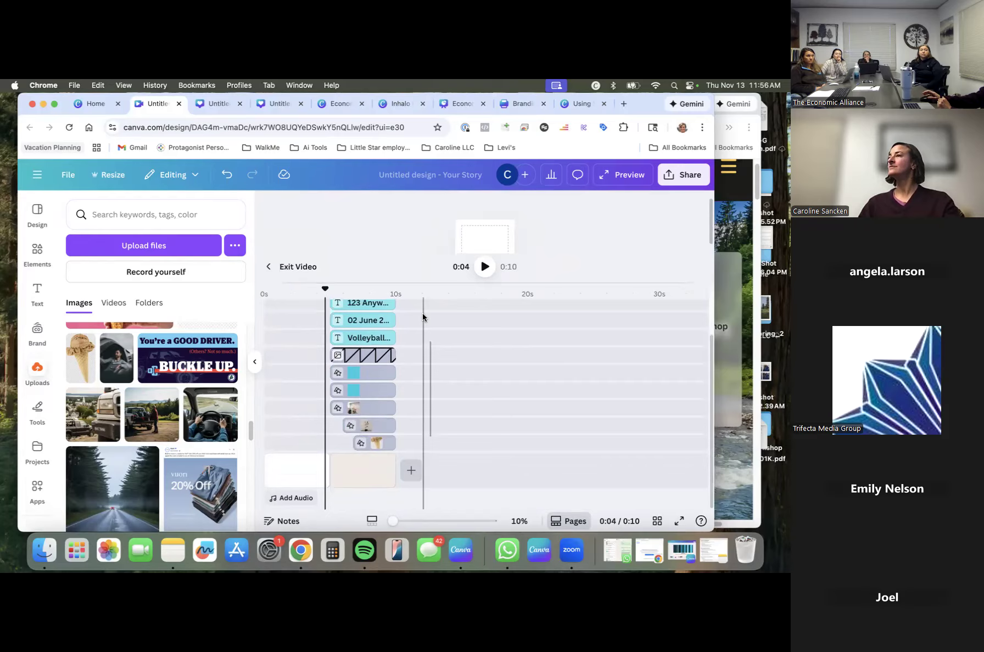
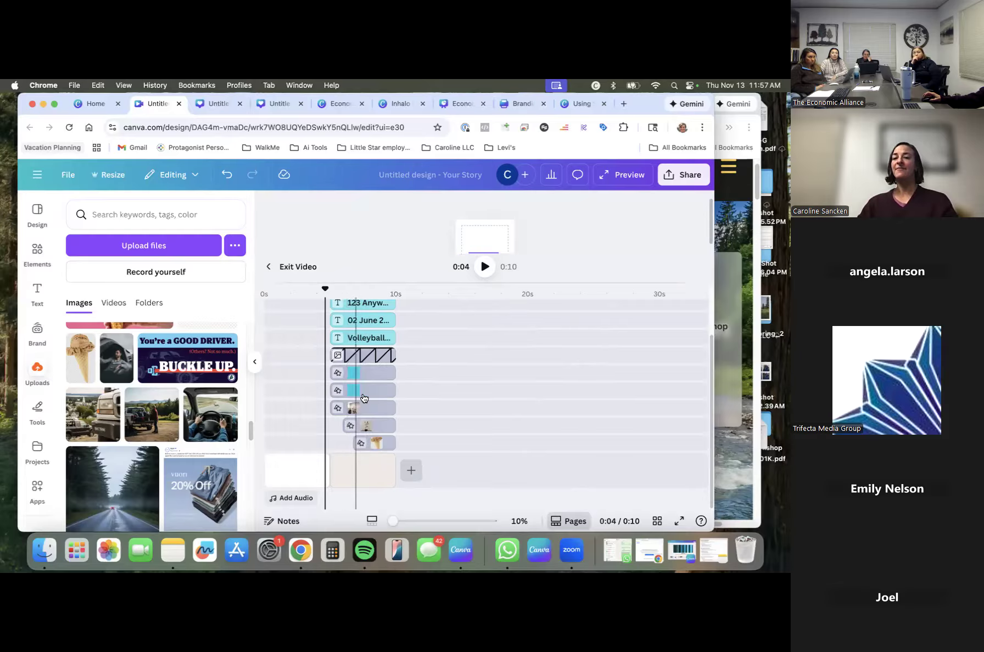
Examine page 2's text and image tracks, select the registration text track, enlarge the canvas again and deselect.
scroll(362, 401, up, 1)
scroll(360, 390, up, 3)
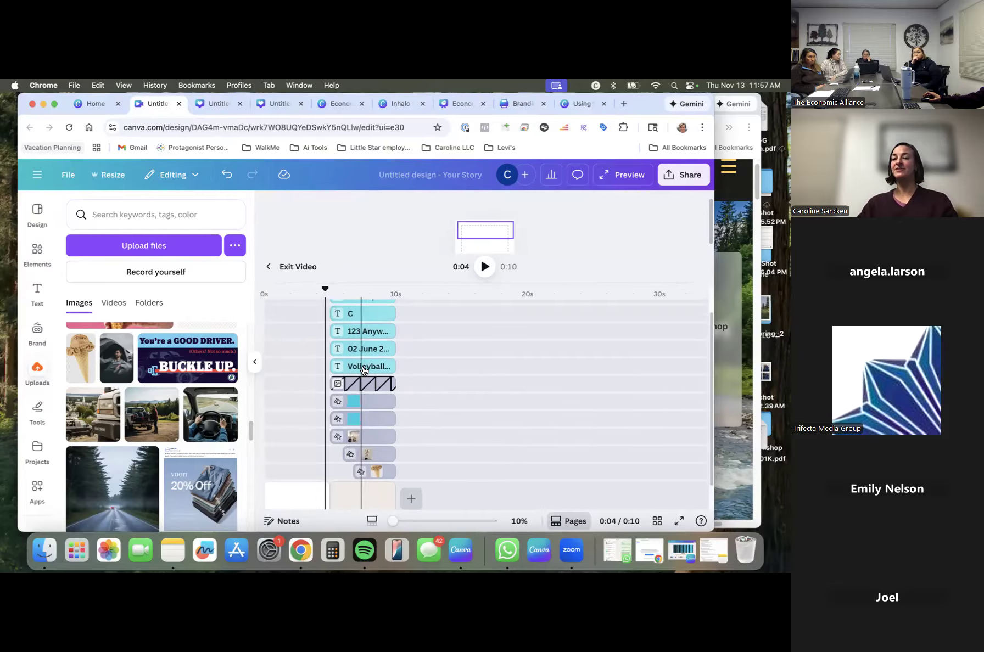
click(358, 310)
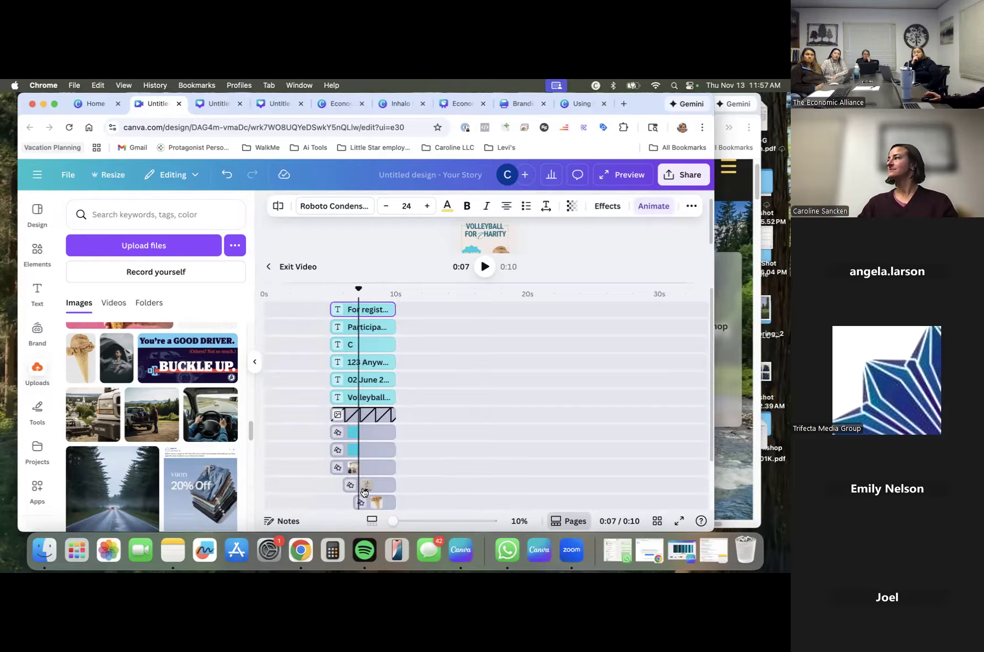
drag(452, 283, 481, 459)
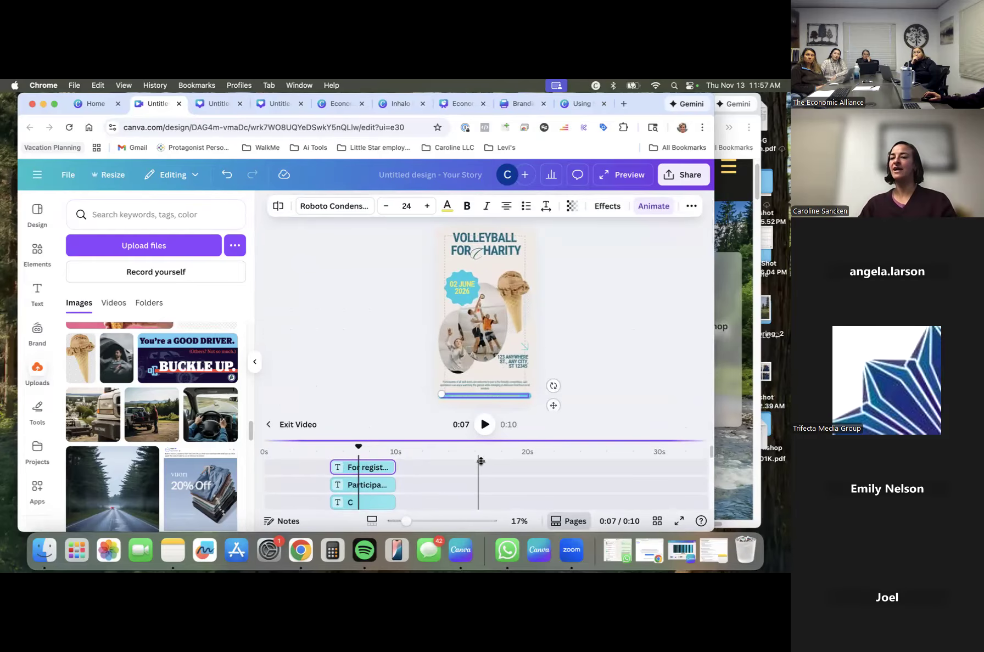
click(387, 274)
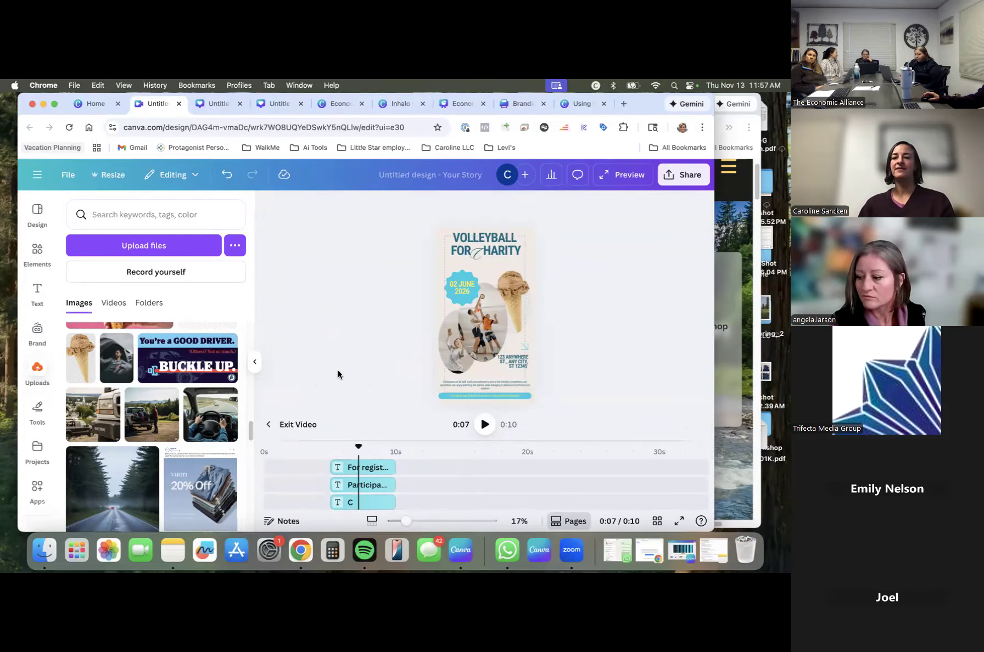
From the Canva home page, create a new blank Instagram Reel design among the social media formats.
click(92, 105)
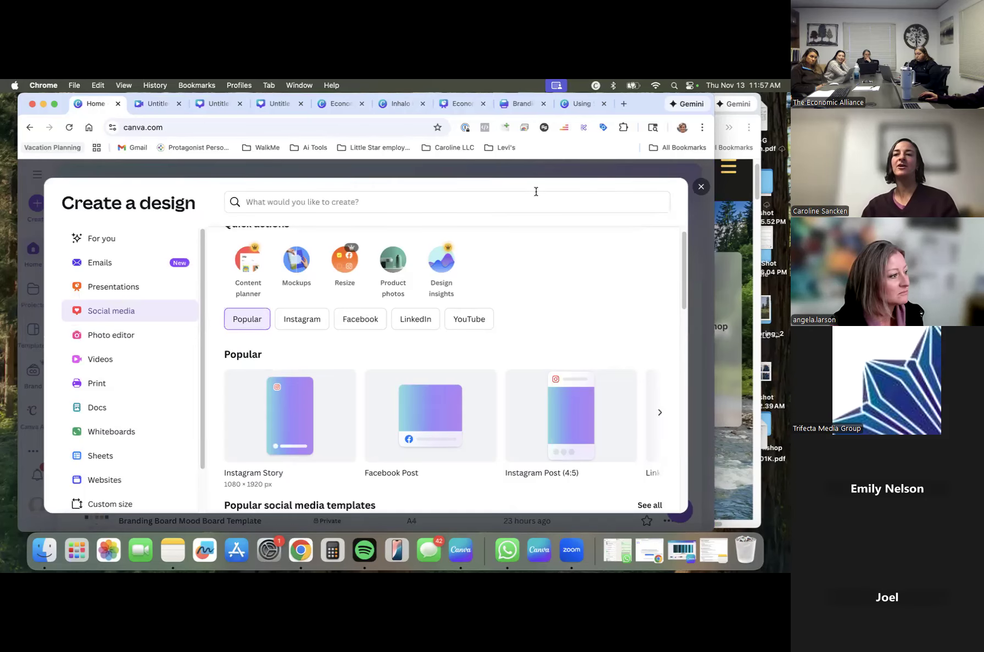
click(38, 173)
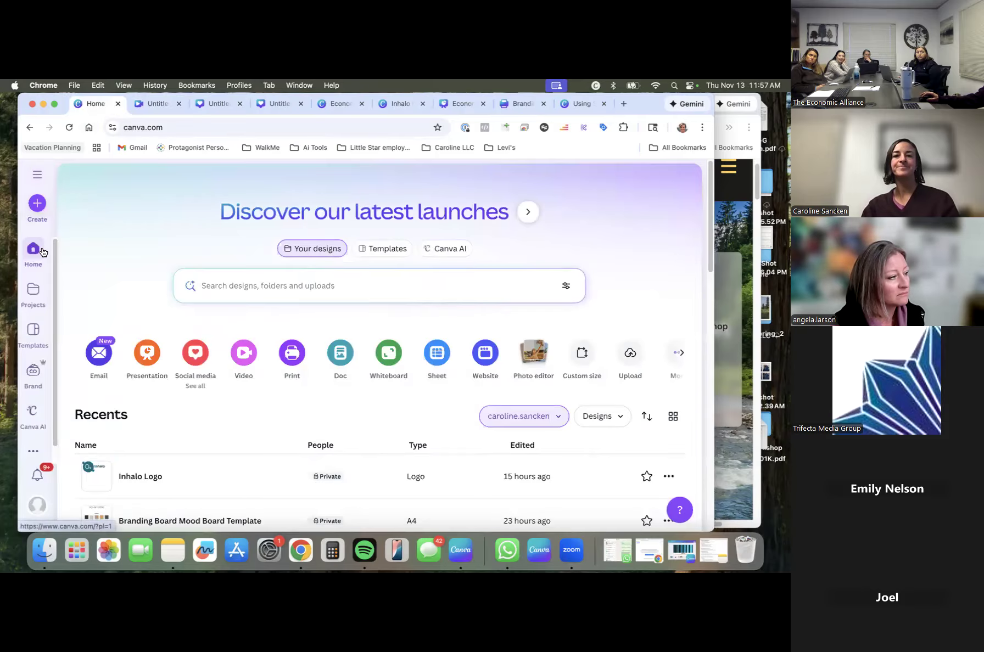
click(195, 355)
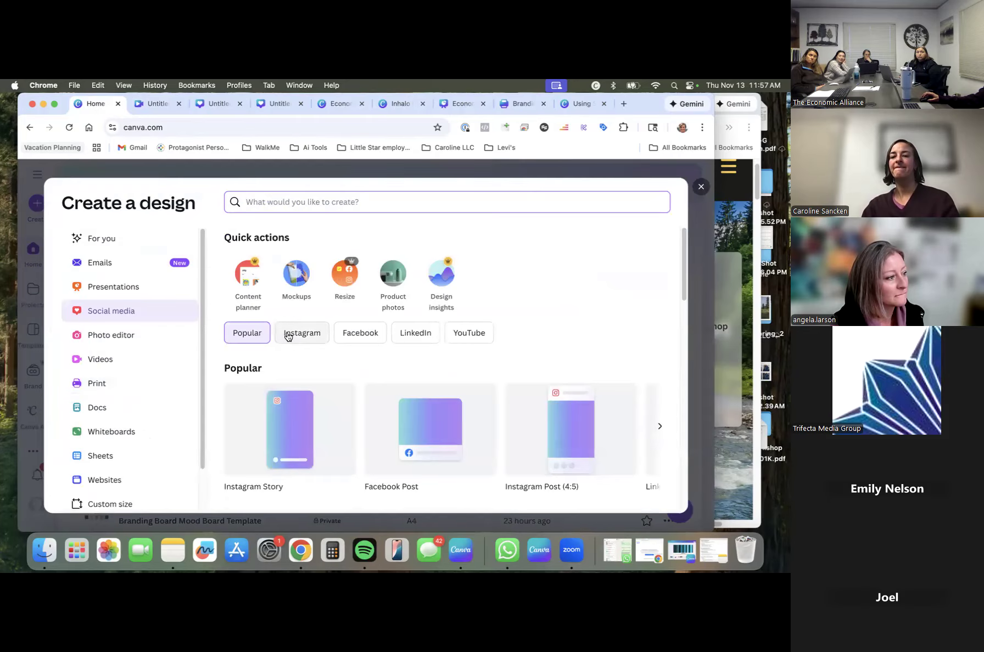
click(287, 336)
scroll(534, 324, down, 2)
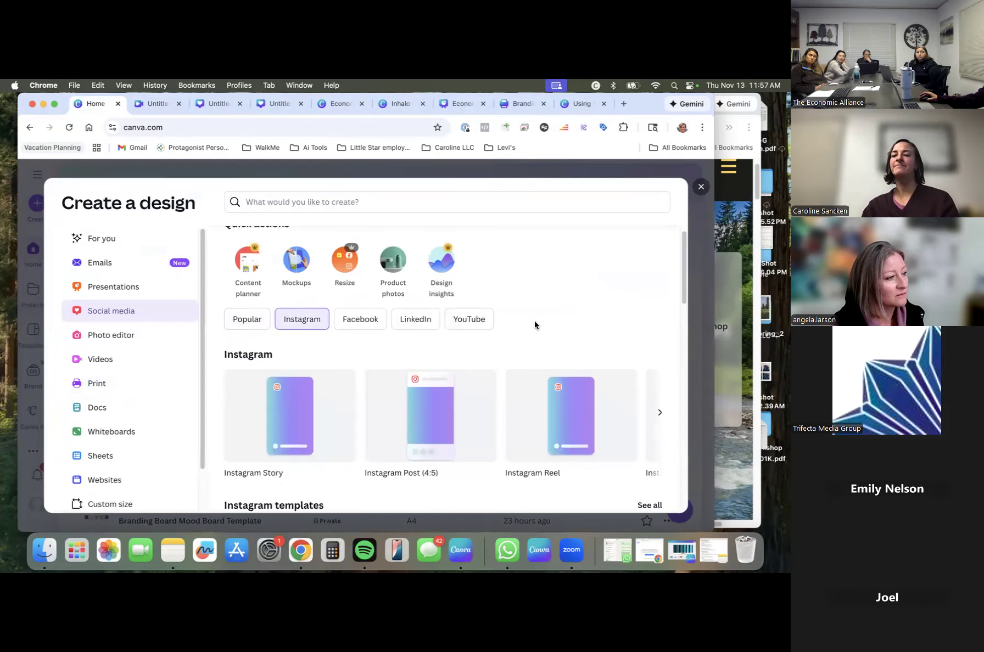
click(581, 385)
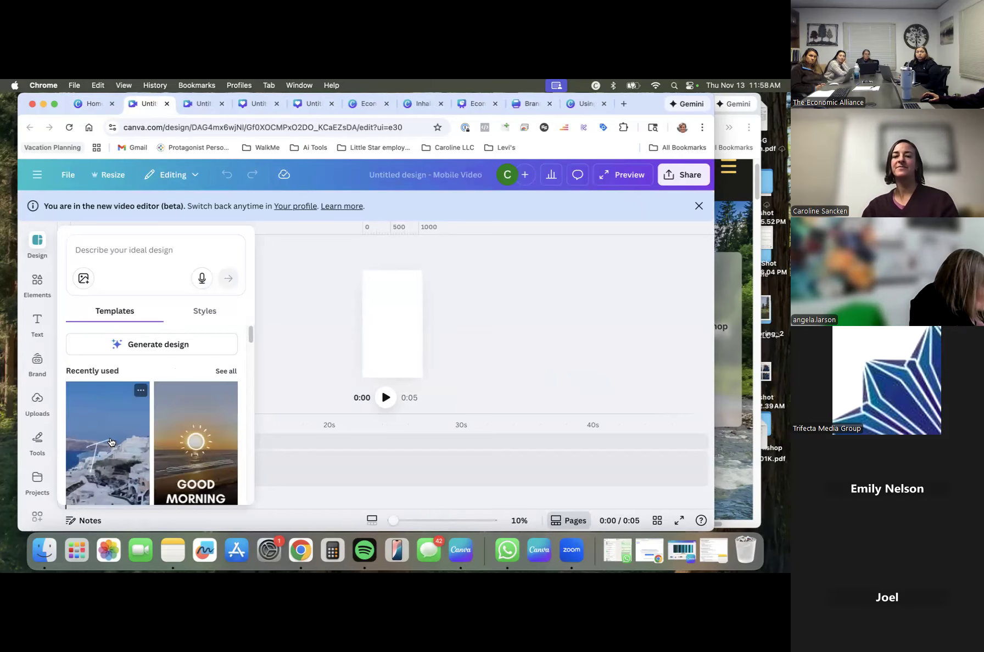
Search the reel's design templates for "good morning".
scroll(108, 449, down, 1)
scroll(114, 318, up, 1)
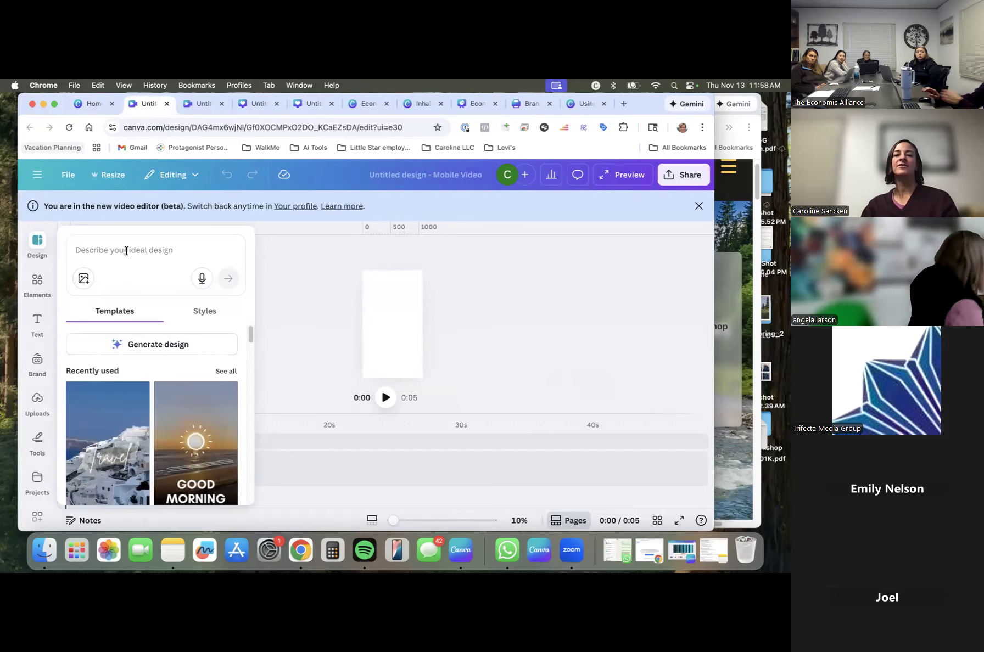
click(129, 254)
text(good morning)
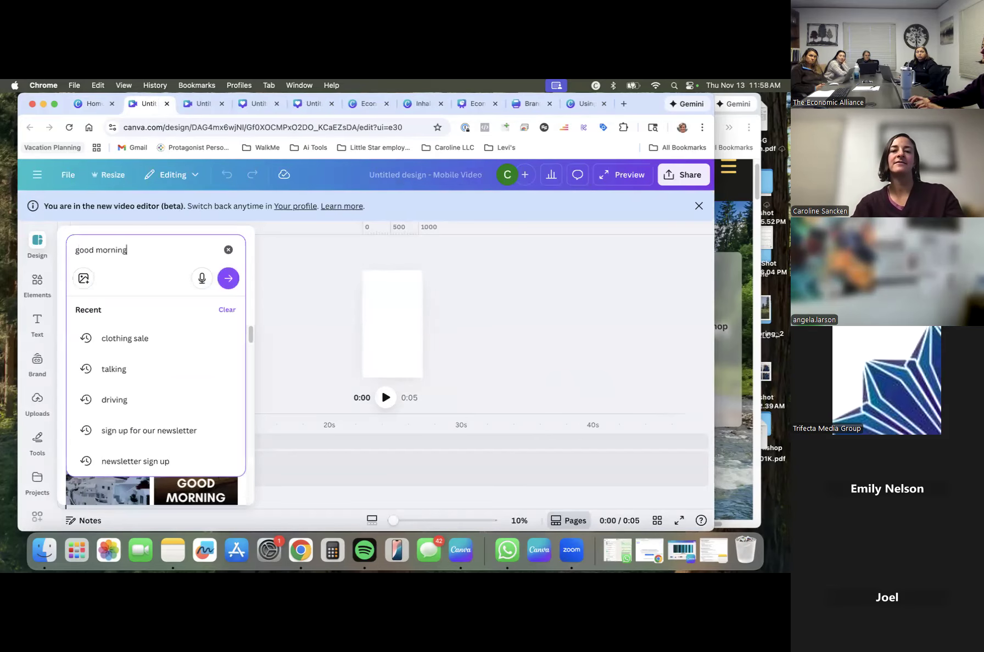
key(Return)
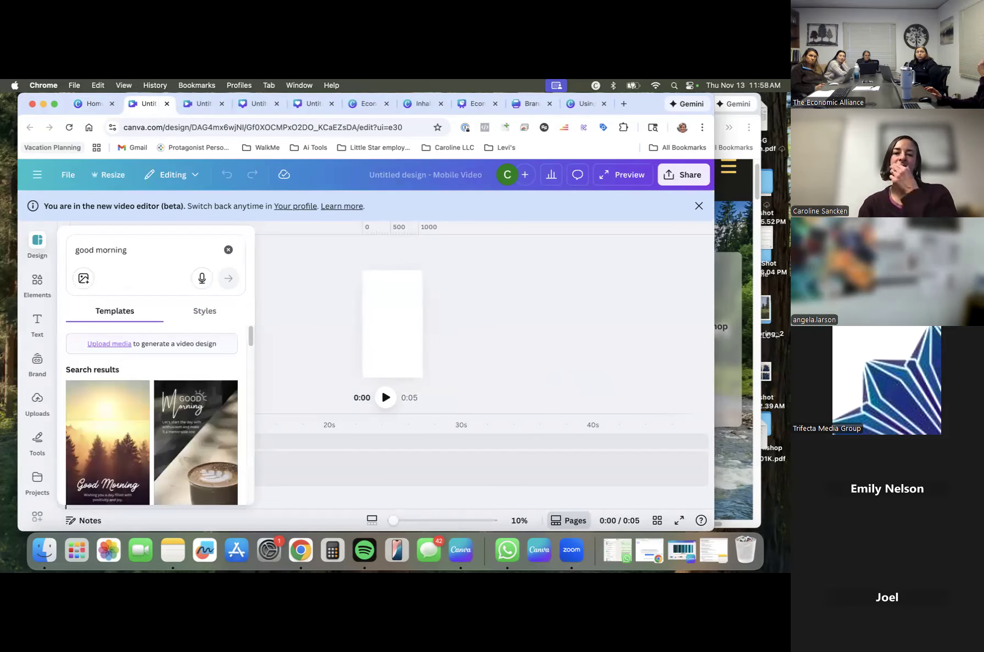
click(129, 254)
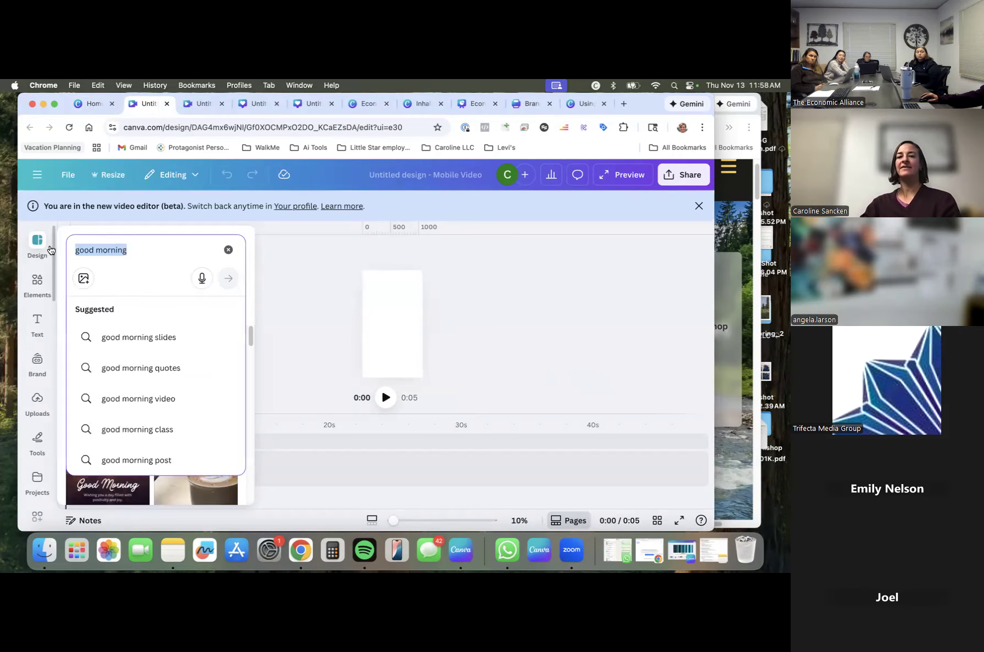
click(166, 245)
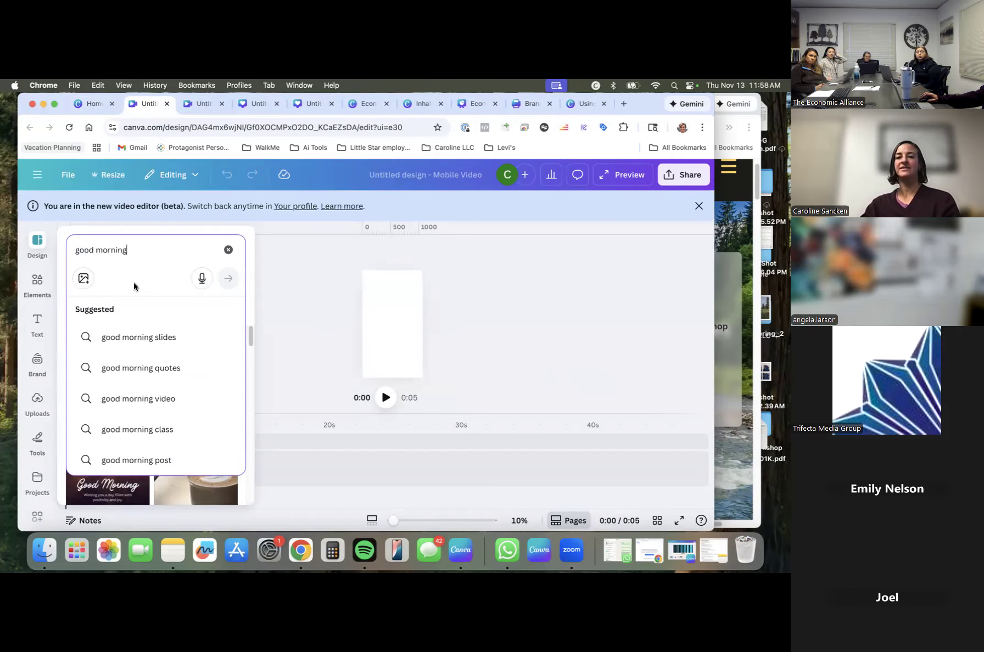
key(Return)
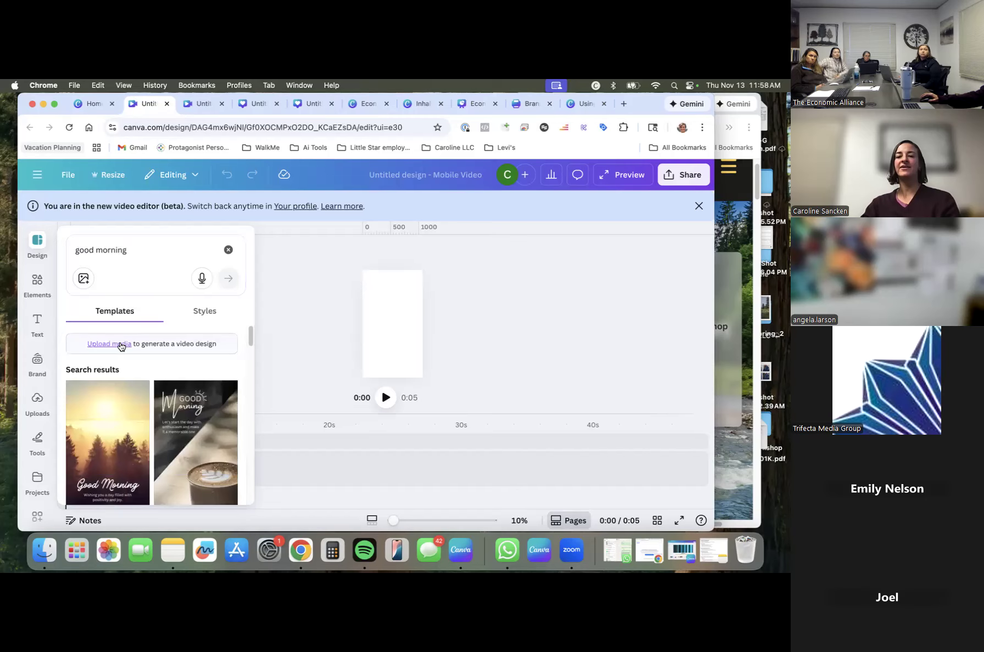
Apply the Good Morning template with the latte cup to the blank reel and deselect.
scroll(194, 385, down, 2)
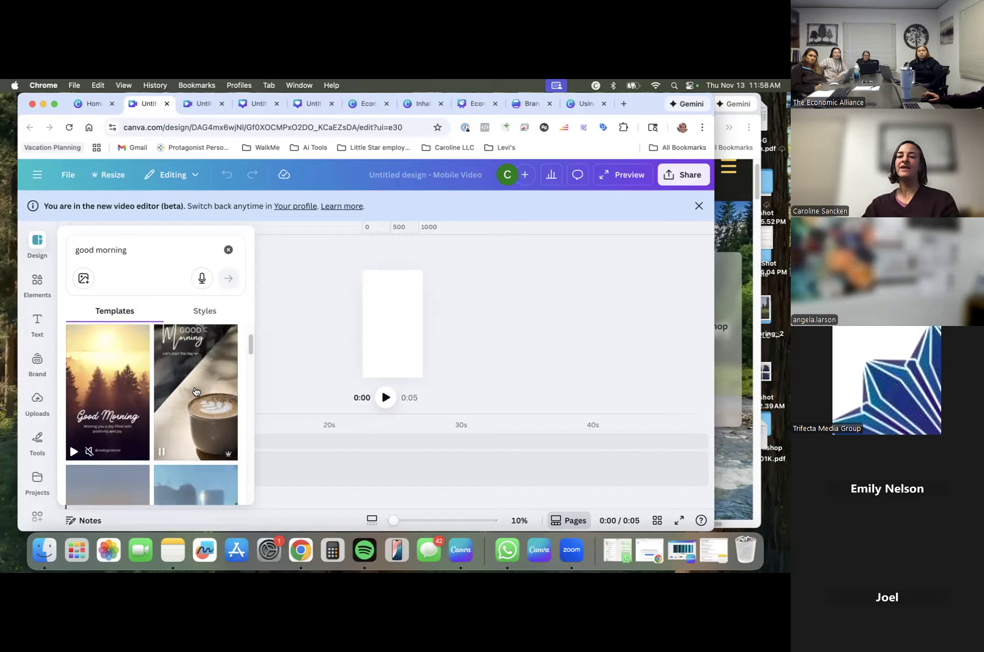
click(194, 392)
click(291, 343)
click(292, 344)
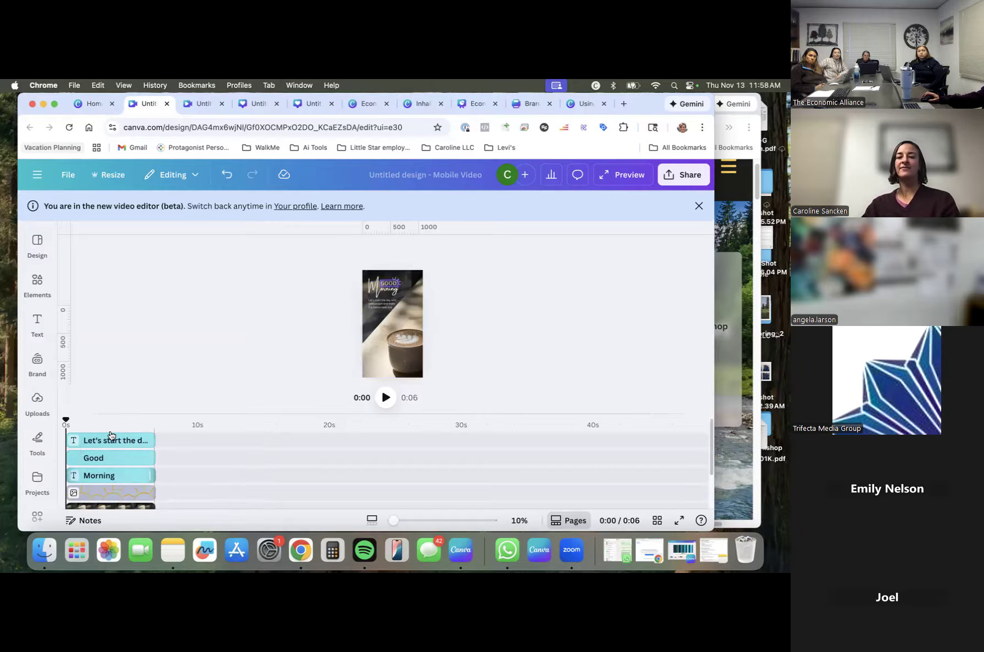
Move the playhead to about 1 s, inspect the template's paragraph text and coffee background video, and enlarge the canvas.
mouse_move(67, 419)
mouse_down()
mouse_move(112, 418)
mouse_move(79, 417)
mouse_up()
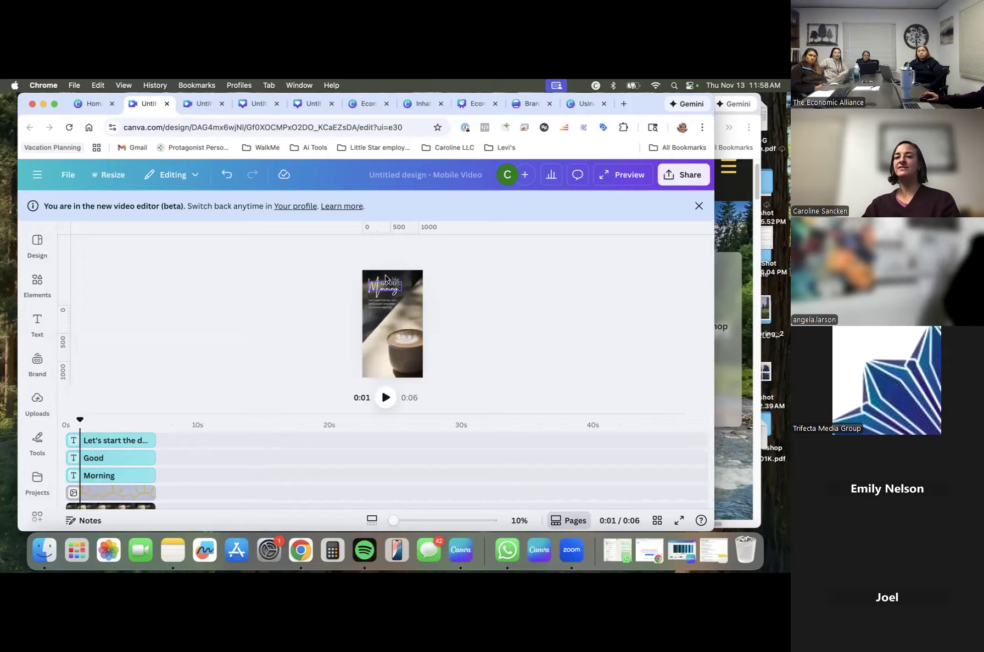
click(372, 306)
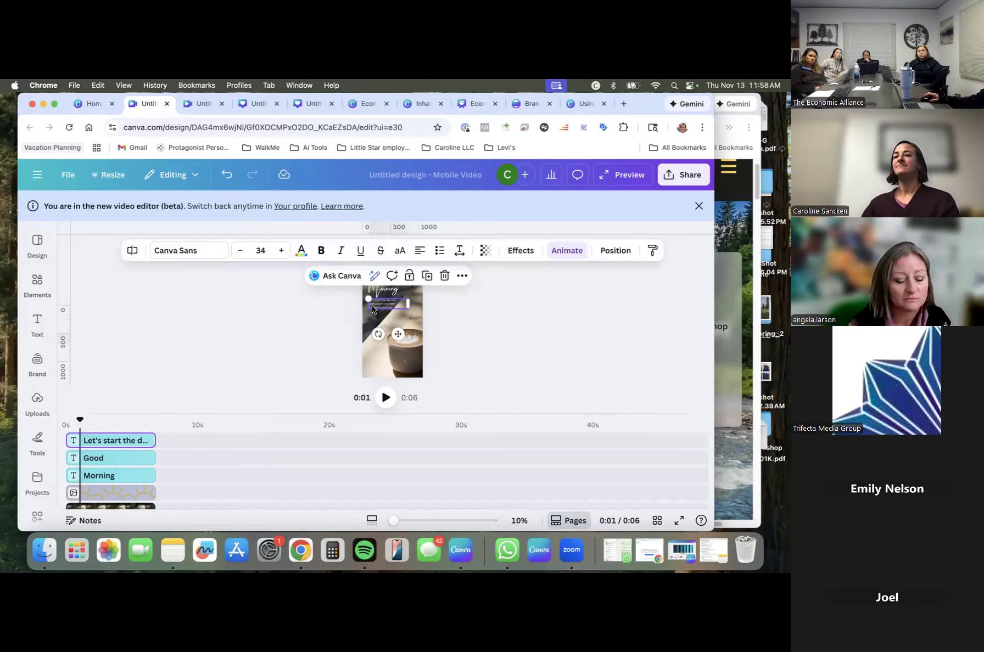
click(383, 338)
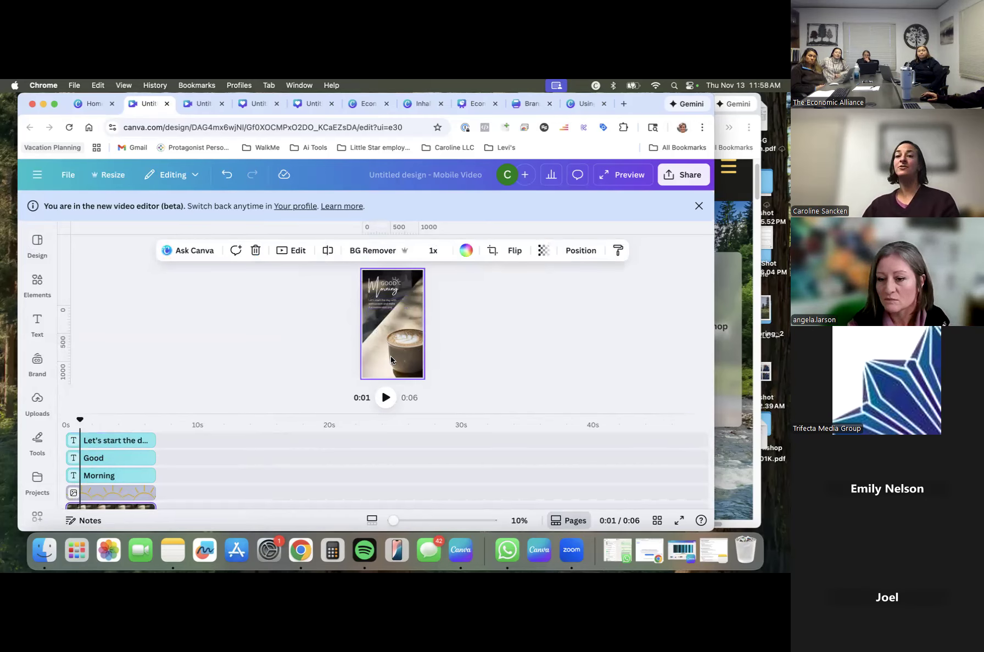
drag(334, 413, 341, 477)
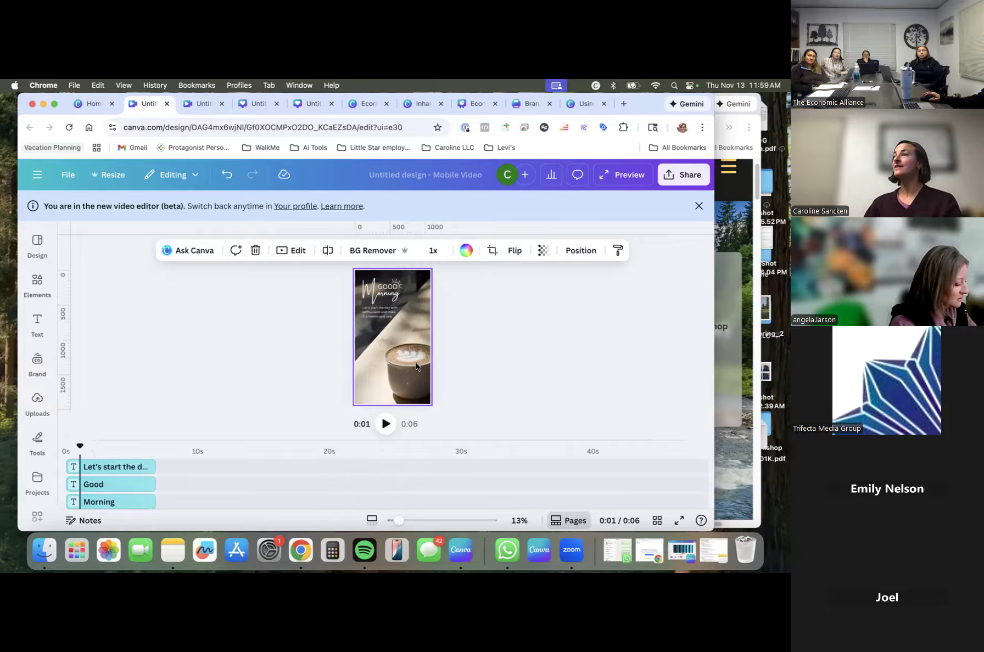
Look through the editor's tools, projects and apps, and search the stock photos for "rock climbers".
click(40, 450)
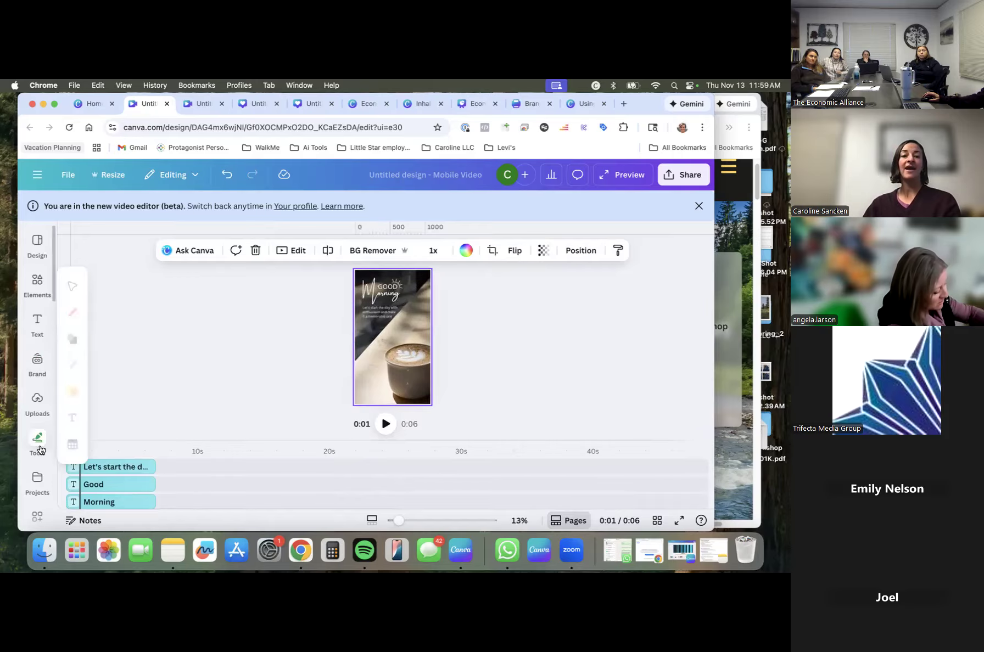
scroll(29, 482, down, 1)
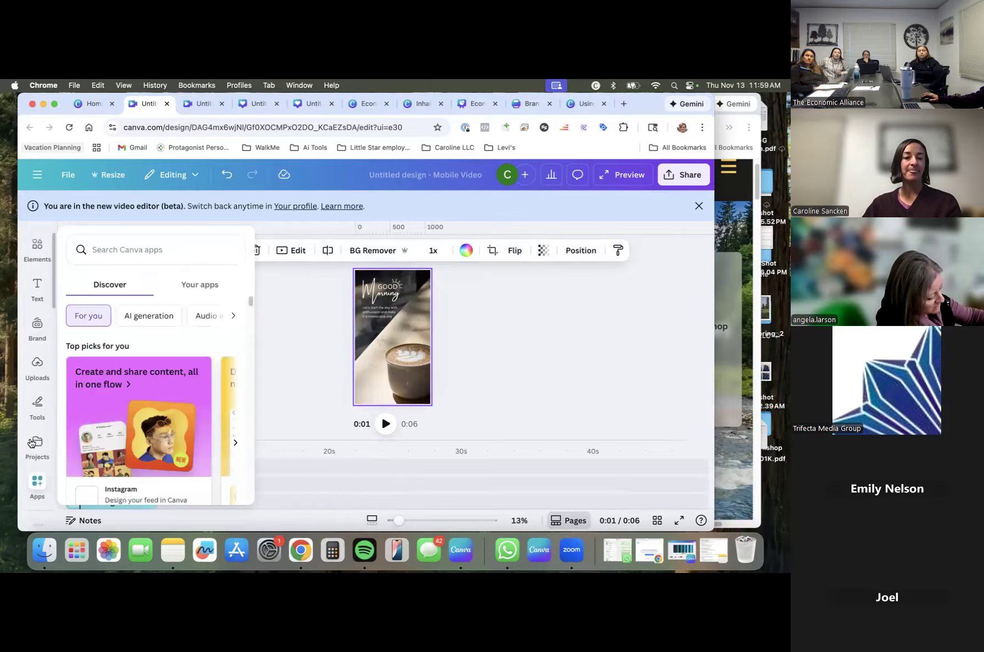
scroll(31, 443, down, 5)
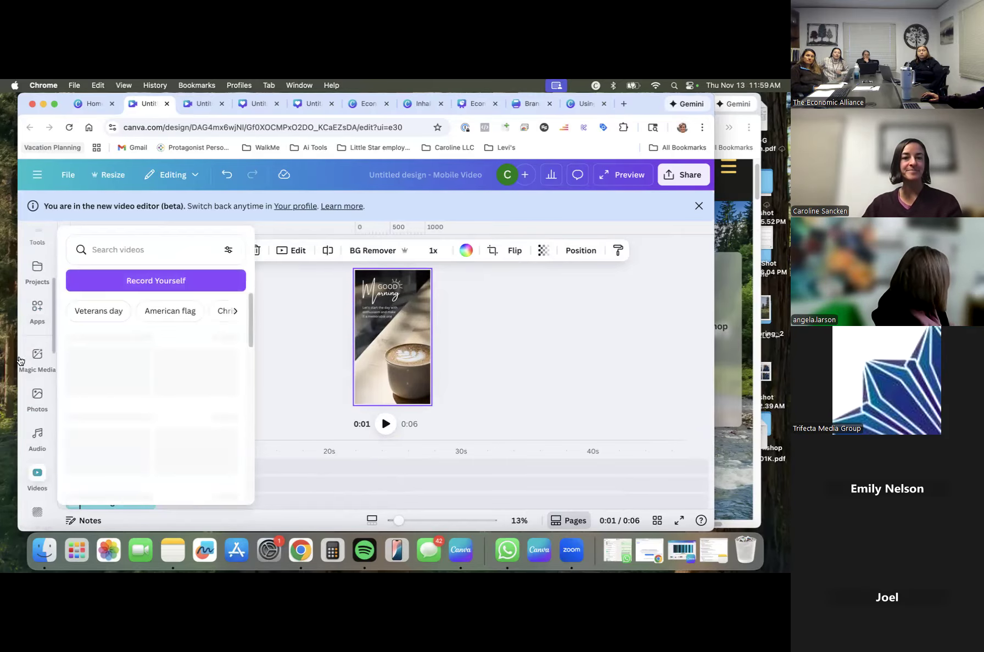
mouse_move(32, 292)
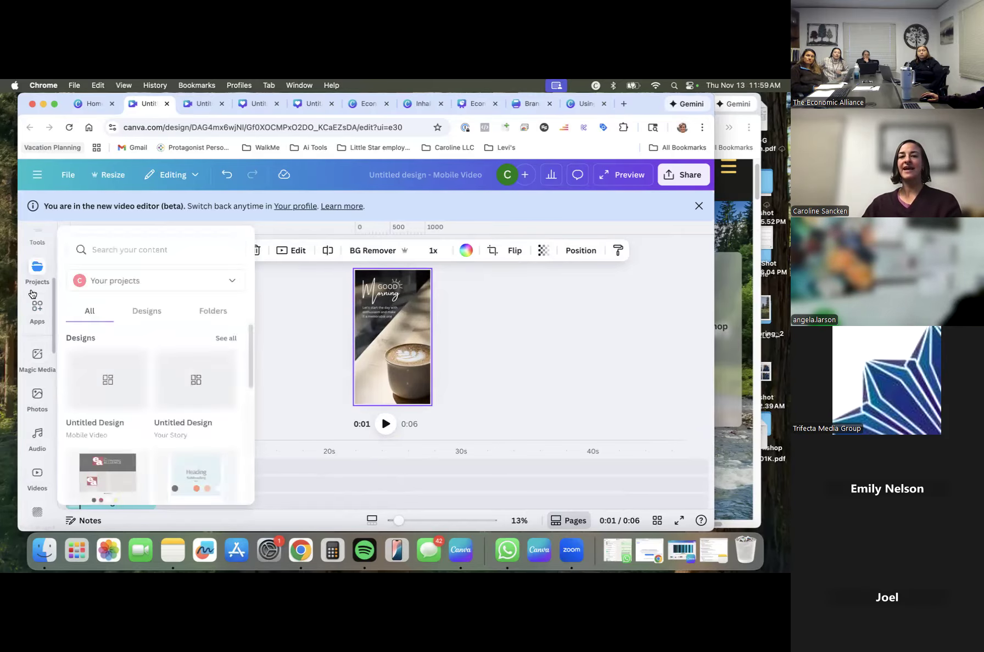
scroll(32, 294, up, 1)
mouse_move(37, 433)
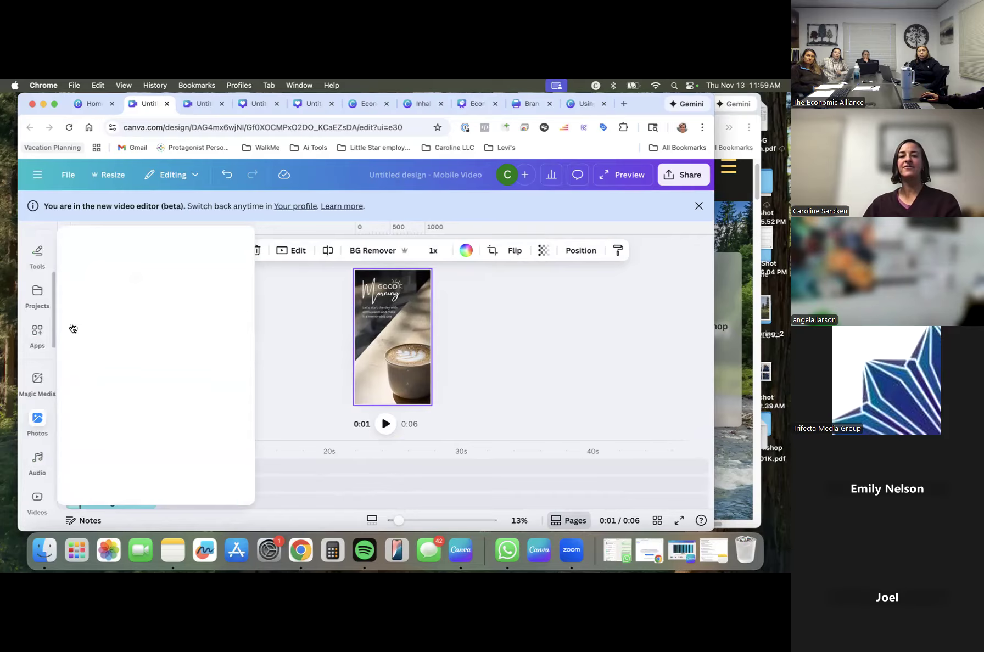
click(103, 246)
text(rock climbers)
key(Return)
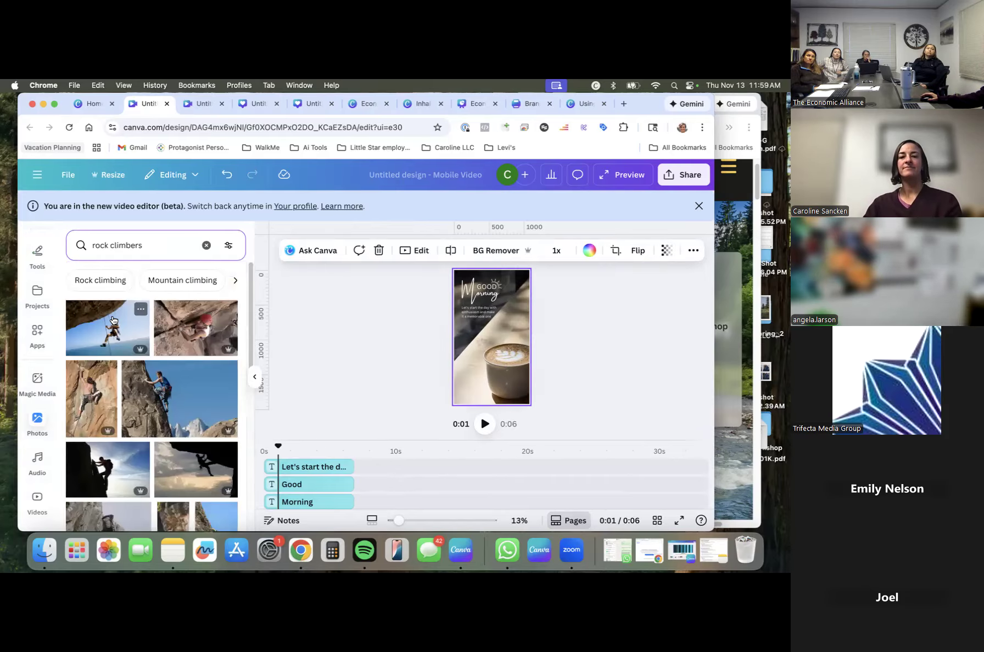
Replace the coffee background video with the upright photo of a climber on a rock face against blue sky, and deselect.
scroll(110, 340, down, 5)
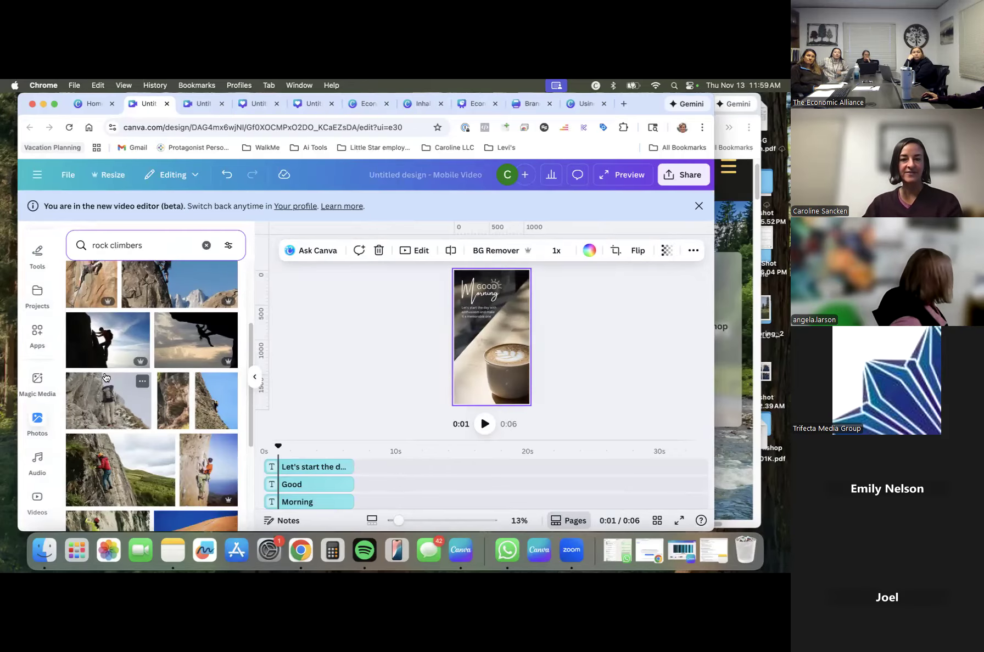
scroll(106, 376, down, 1)
scroll(166, 423, down, 1)
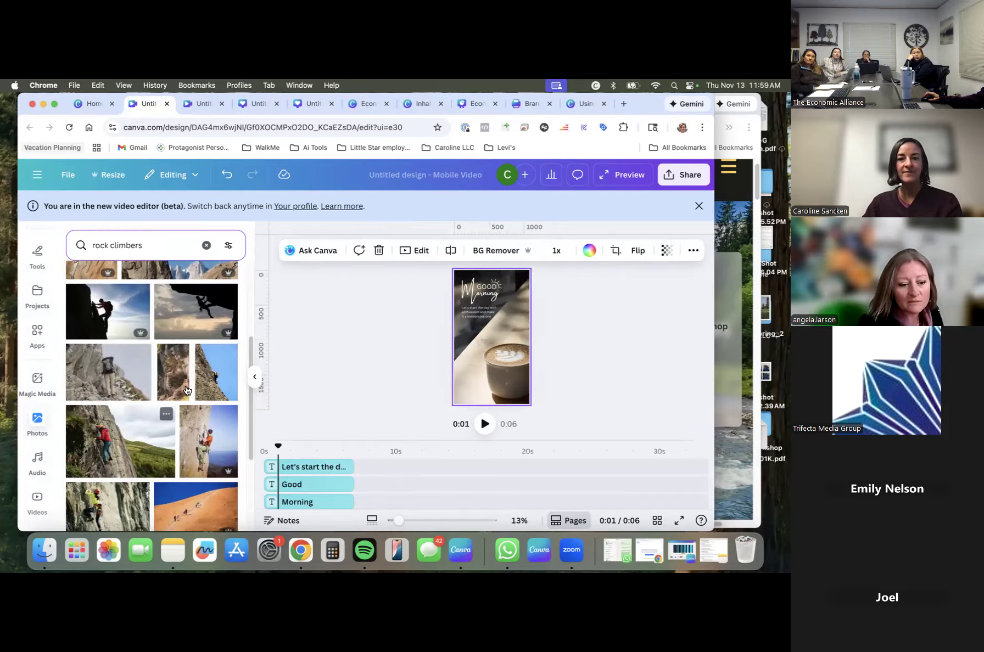
mouse_move(213, 379)
mouse_down()
mouse_move(473, 353)
mouse_move(460, 351)
mouse_move(470, 339)
mouse_move(455, 343)
mouse_up()
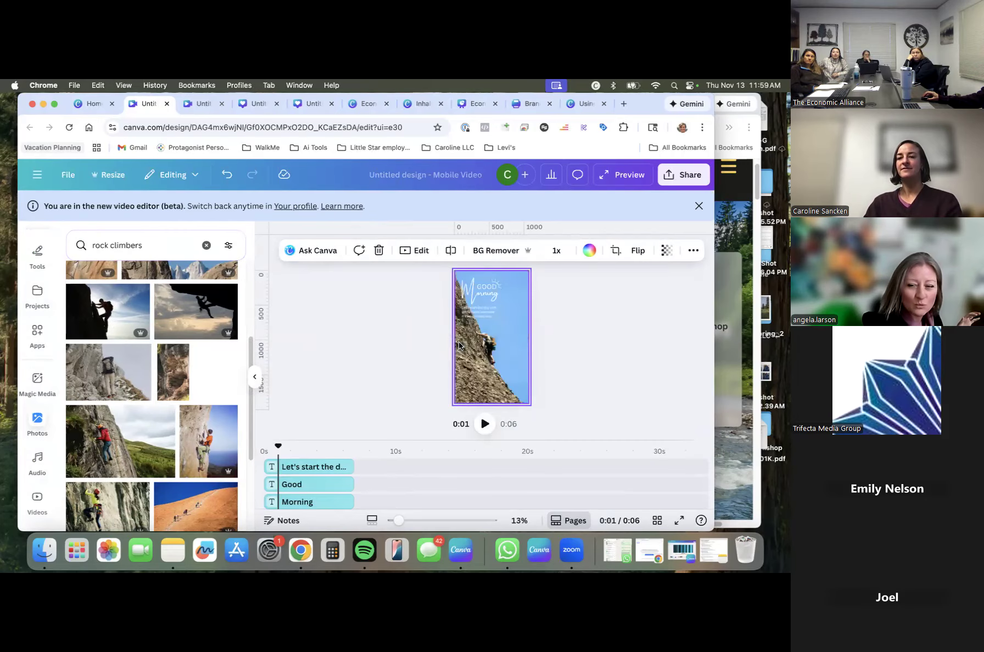
click(372, 360)
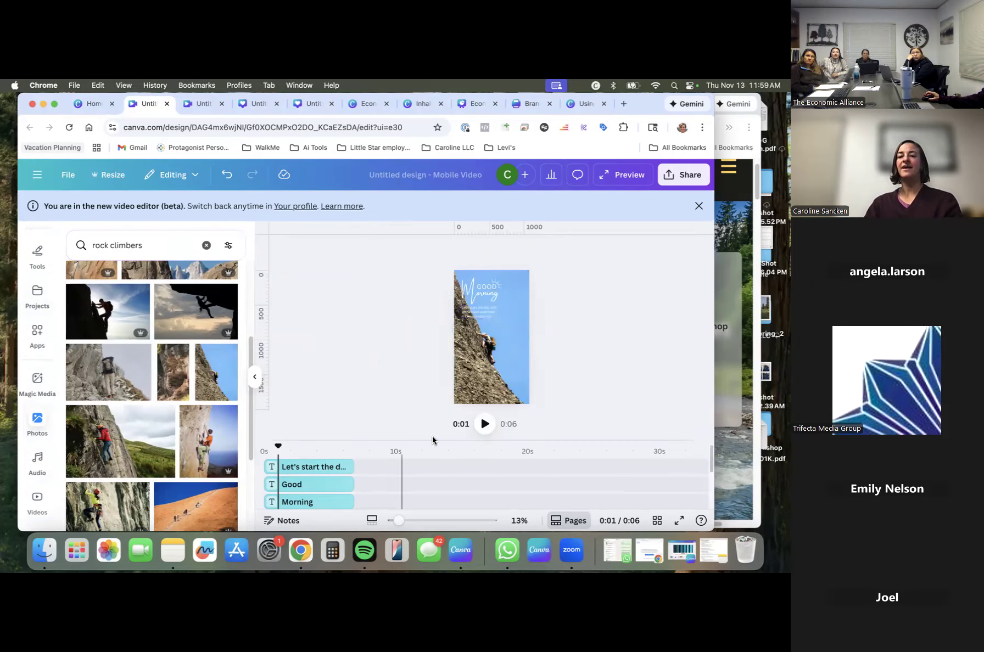
Play the reel to its end and shift the Good Morning heading and paragraph sideways onto the blue sky.
click(484, 423)
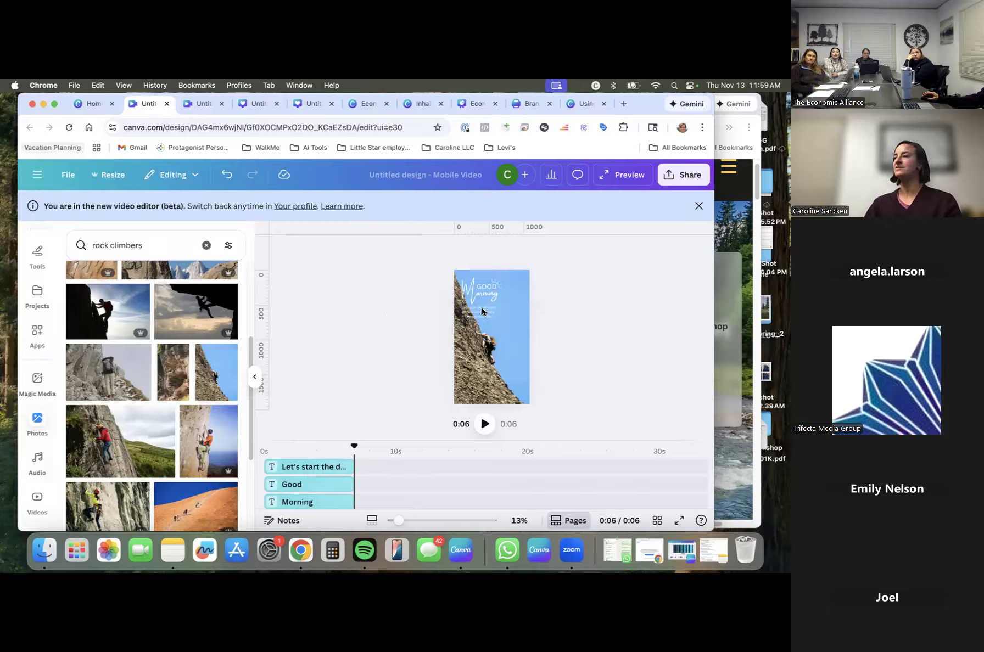
drag(434, 265, 490, 303)
click(381, 316)
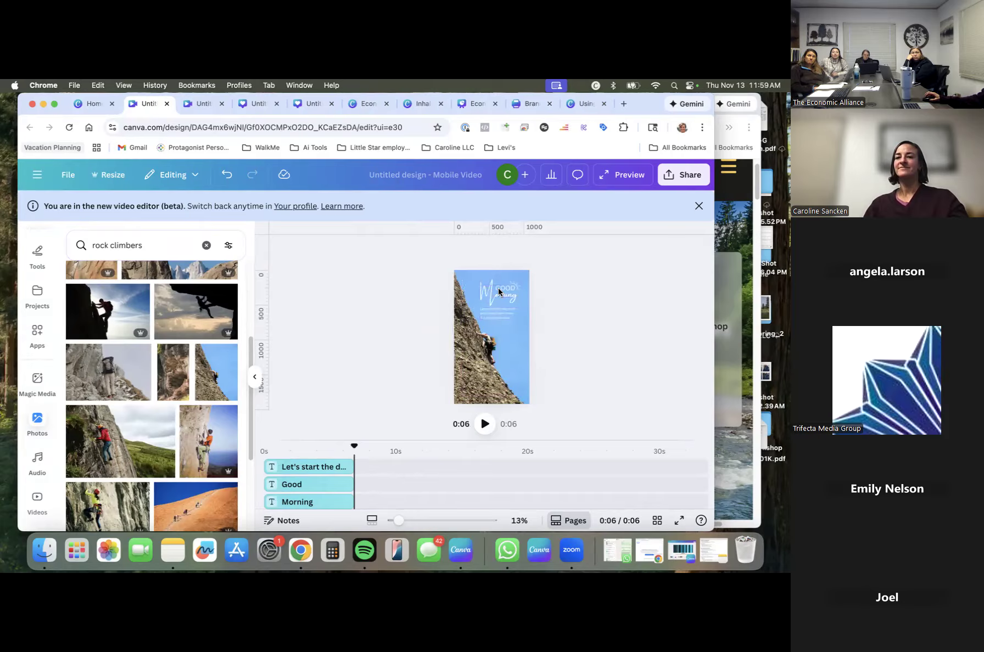
Select the "Morning" text and view the design's stacking order in the layers list.
click(486, 297)
click(684, 251)
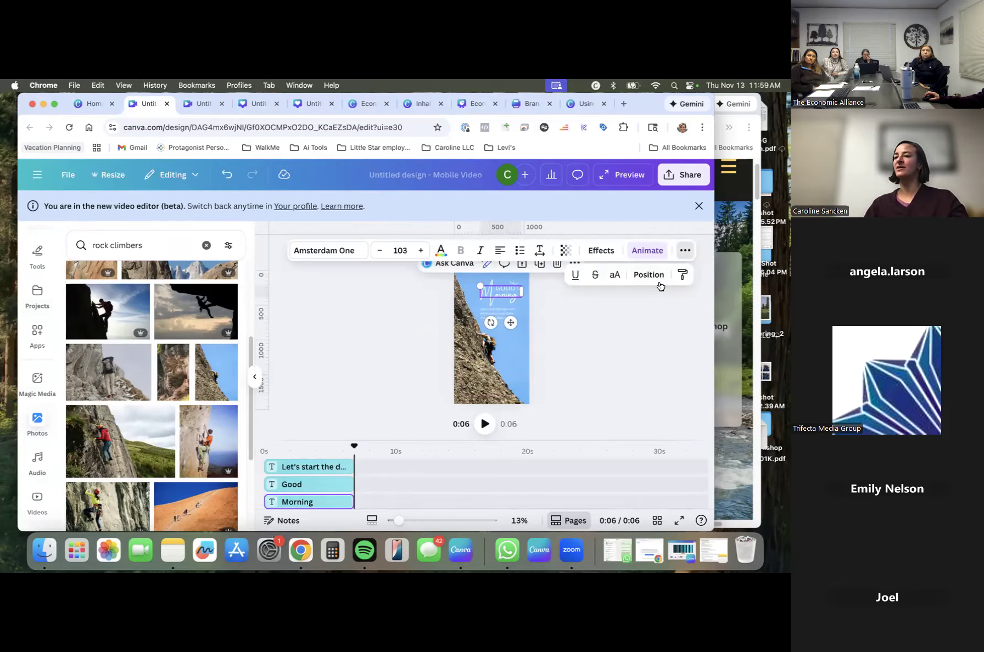
click(648, 276)
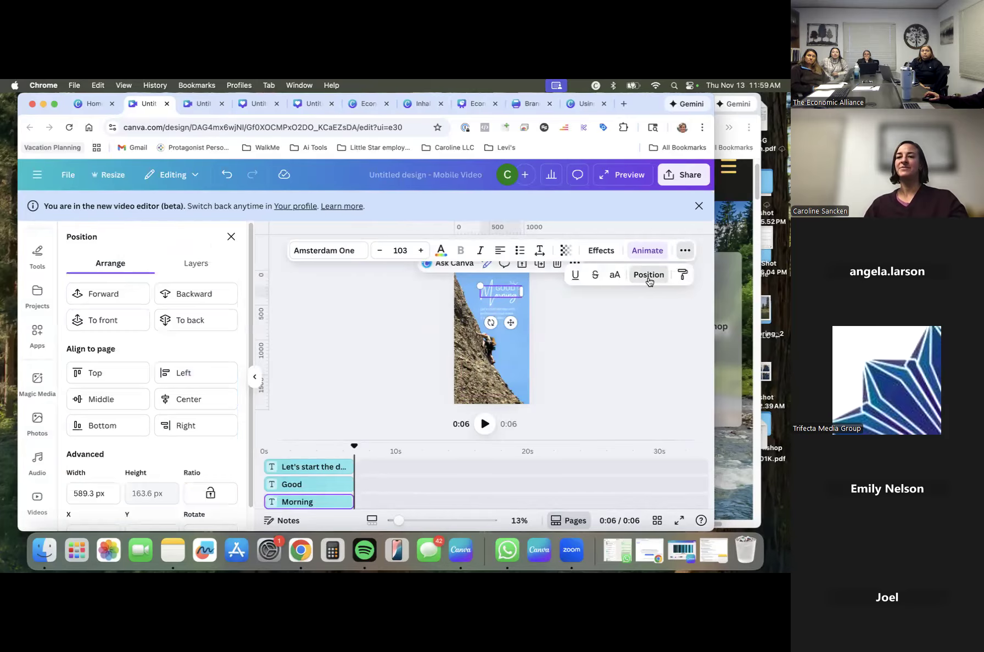
click(199, 266)
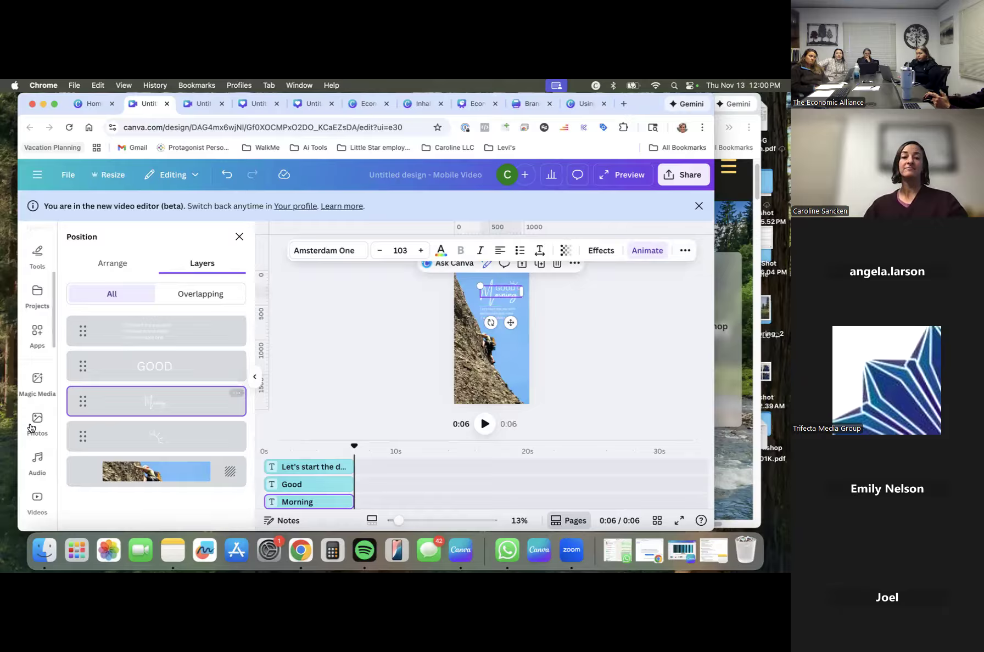
Search the stock videos for "rock climbing".
scroll(47, 388, down, 4)
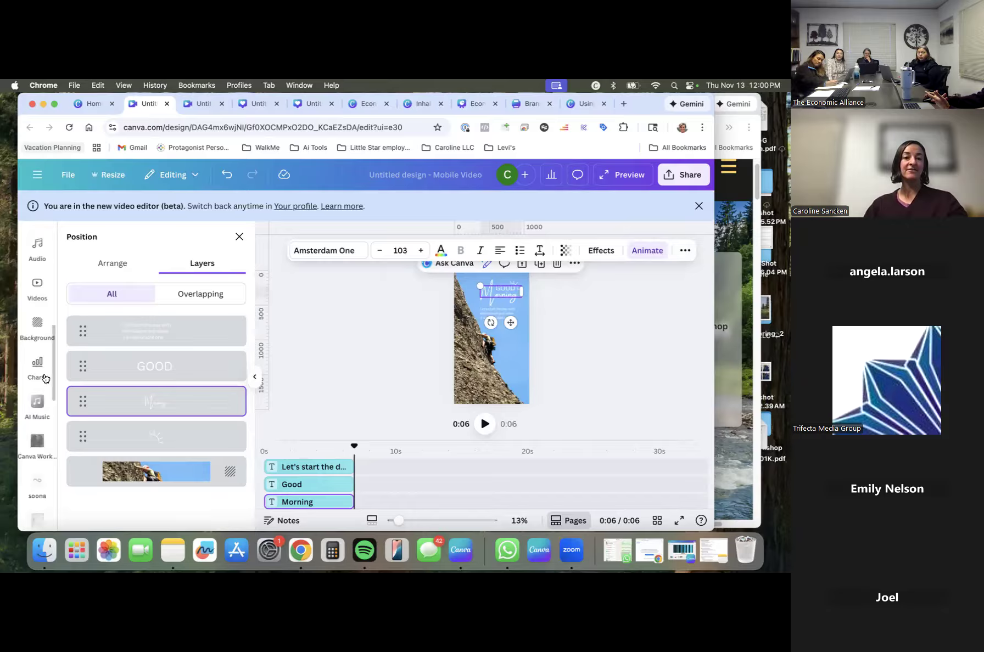
scroll(45, 363, up, 1)
click(46, 311)
click(140, 242)
text(rock)
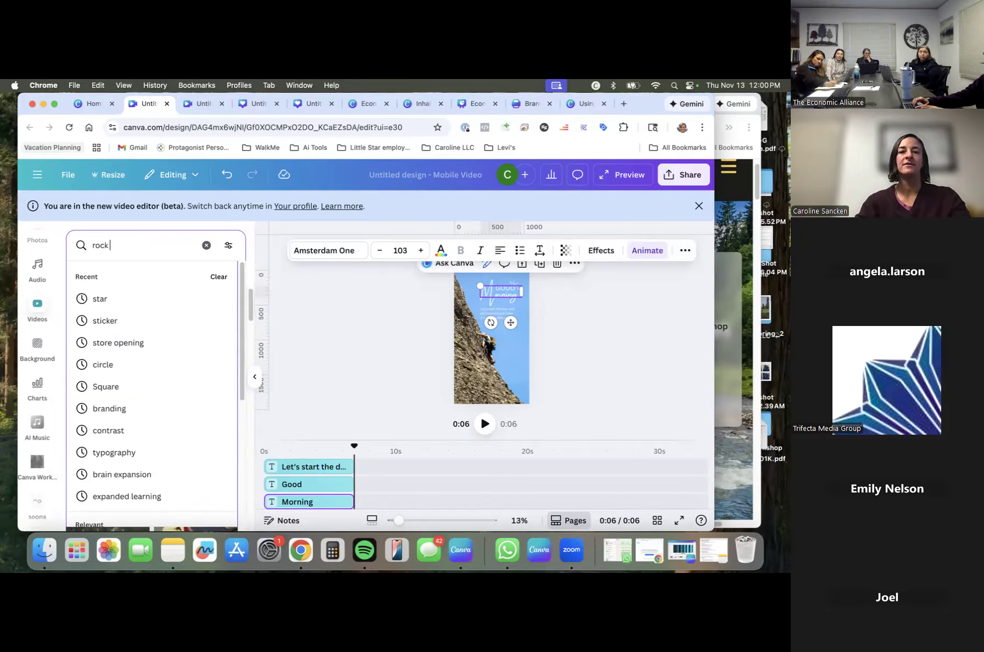
text( climbing)
key(Return)
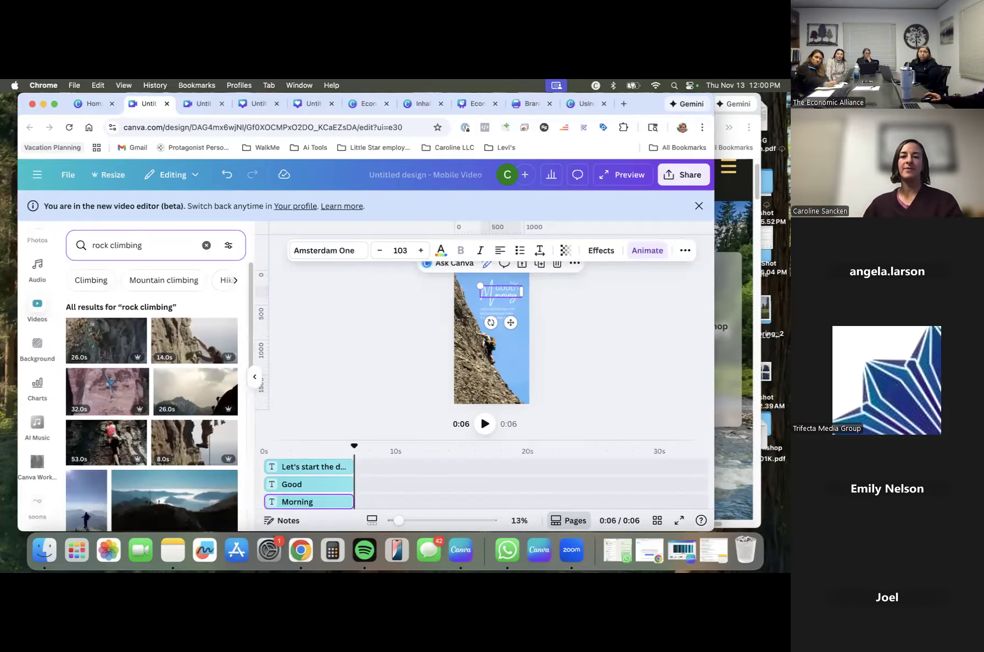
Replace the background photo with the 16-second indoor climbing wall video and play the reel from about 1 second.
scroll(121, 375, down, 3)
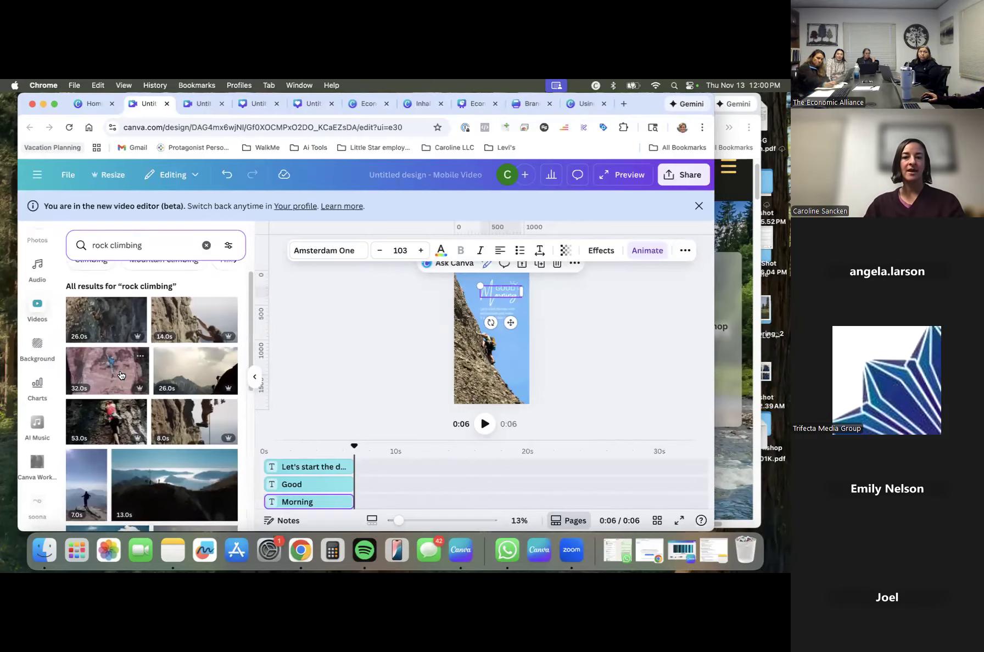
scroll(121, 376, down, 6)
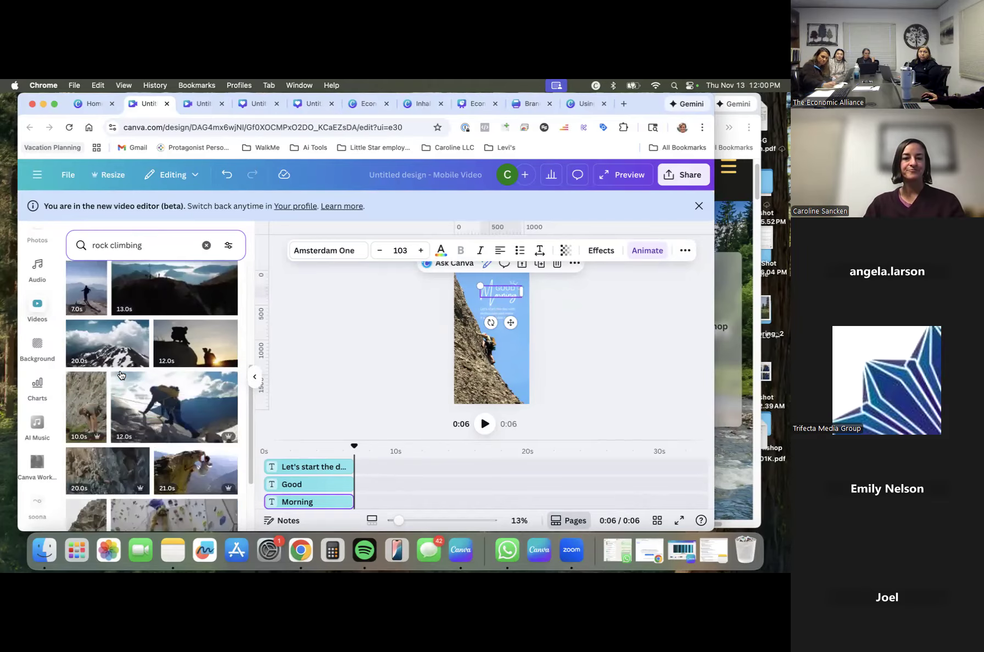
scroll(112, 406, down, 4)
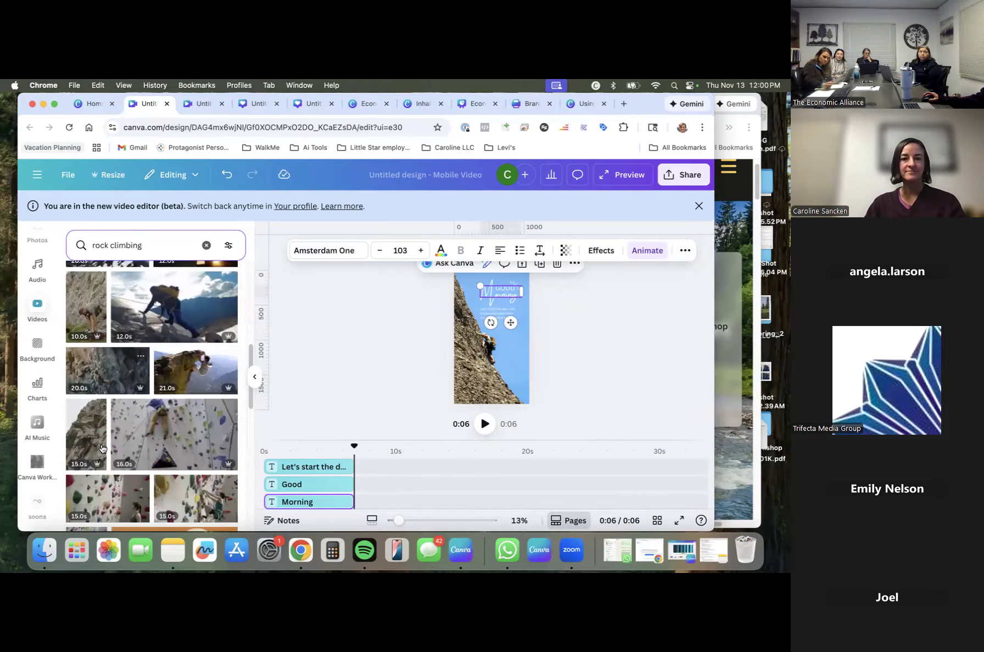
scroll(110, 434, down, 1)
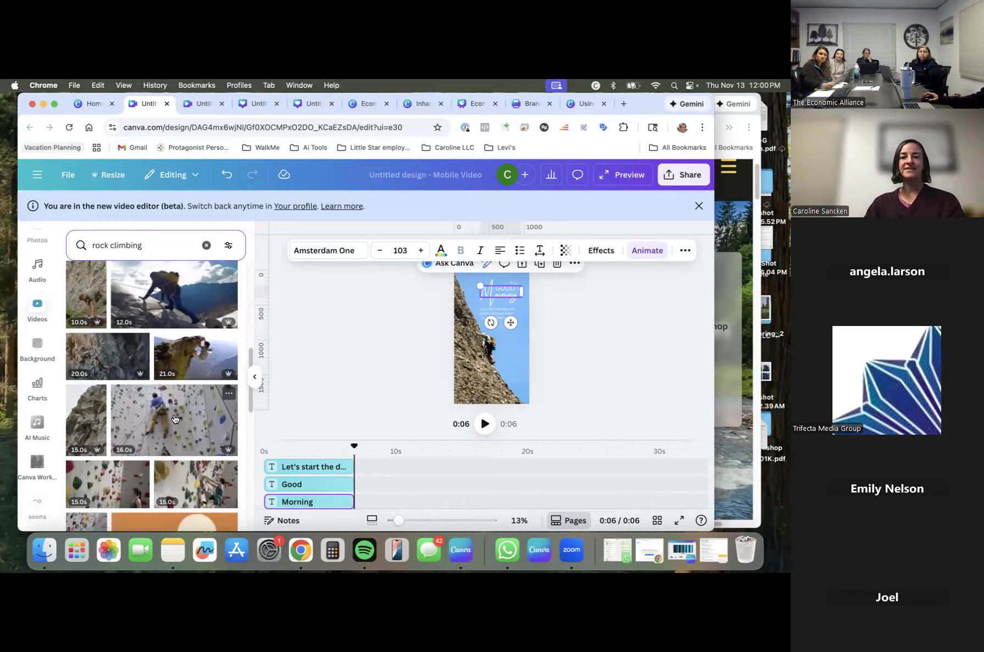
drag(175, 420, 458, 367)
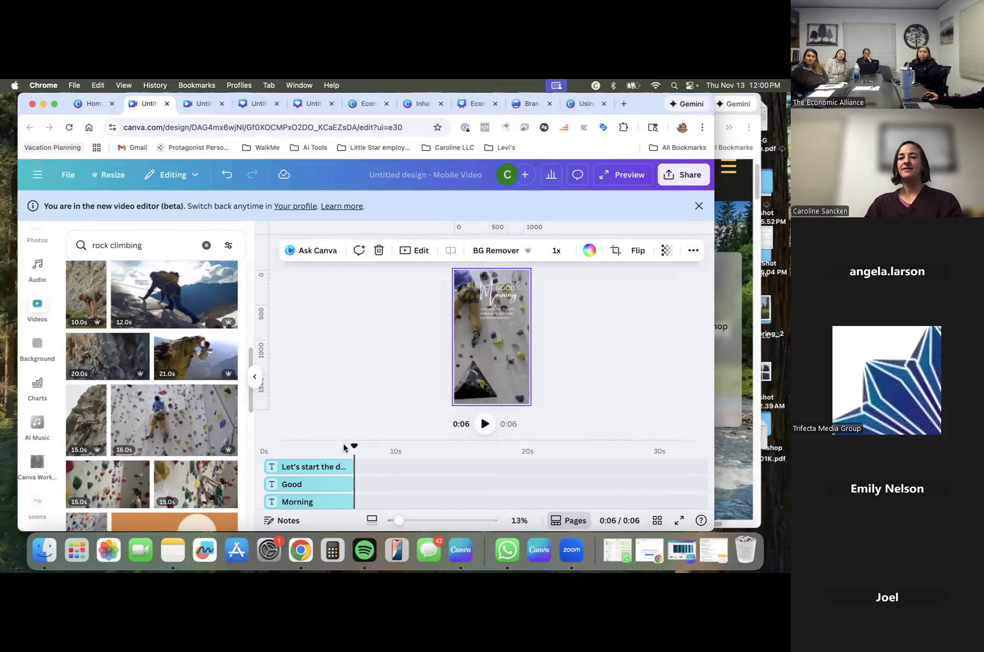
drag(351, 446, 297, 444)
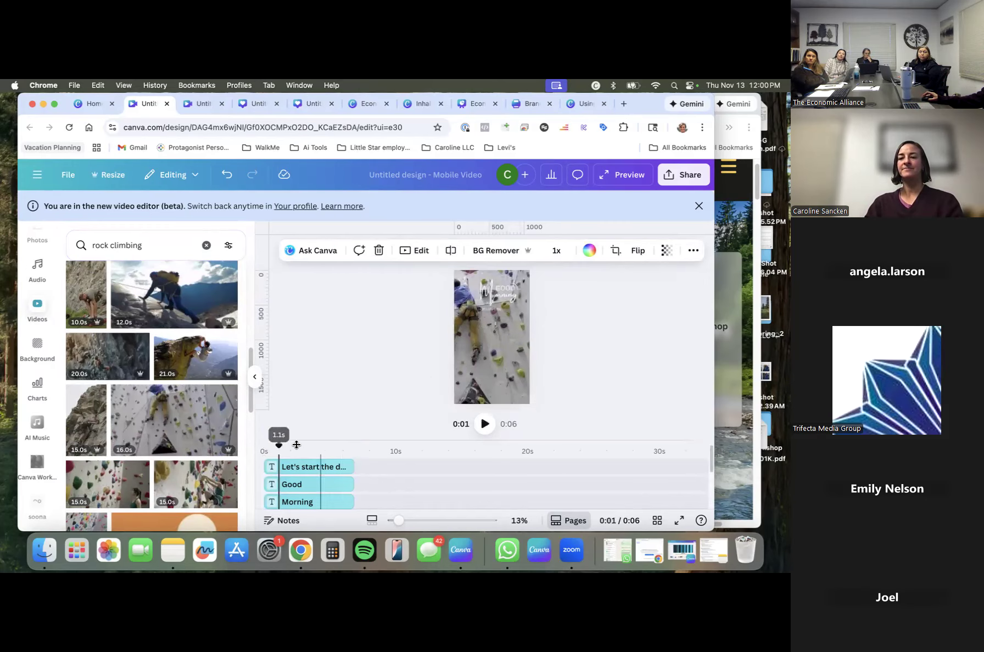
click(484, 423)
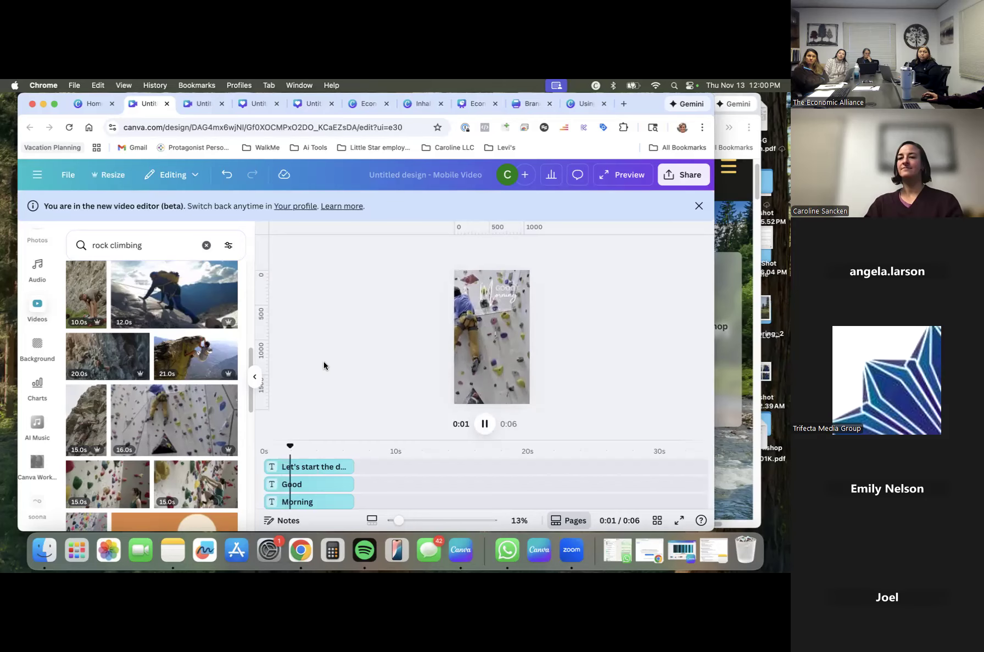
Set the climbing background video's speed to 2x and play the reel through to its end.
click(460, 379)
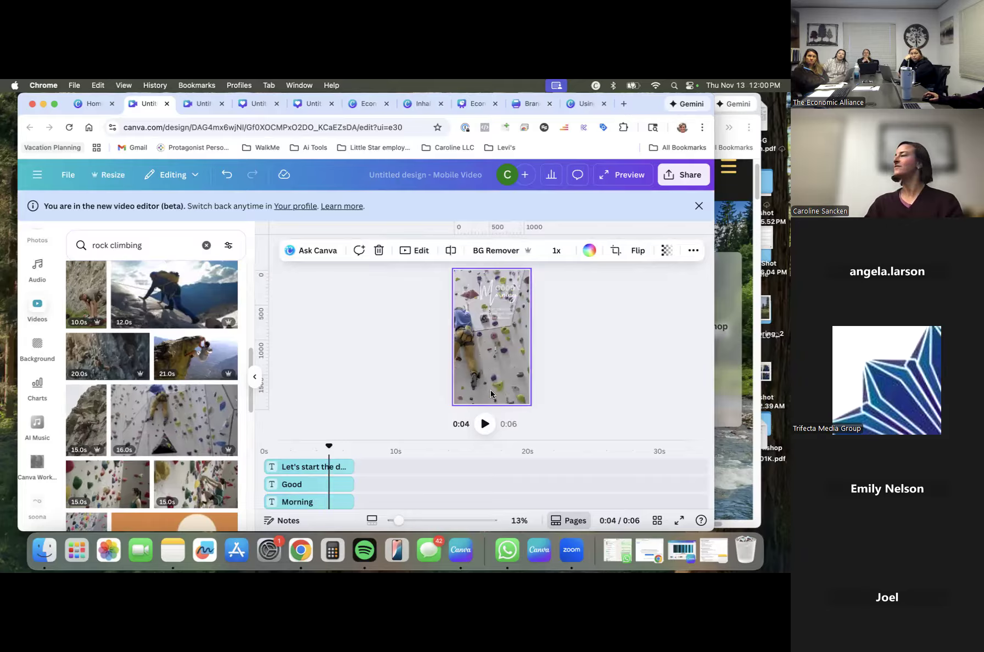
click(555, 253)
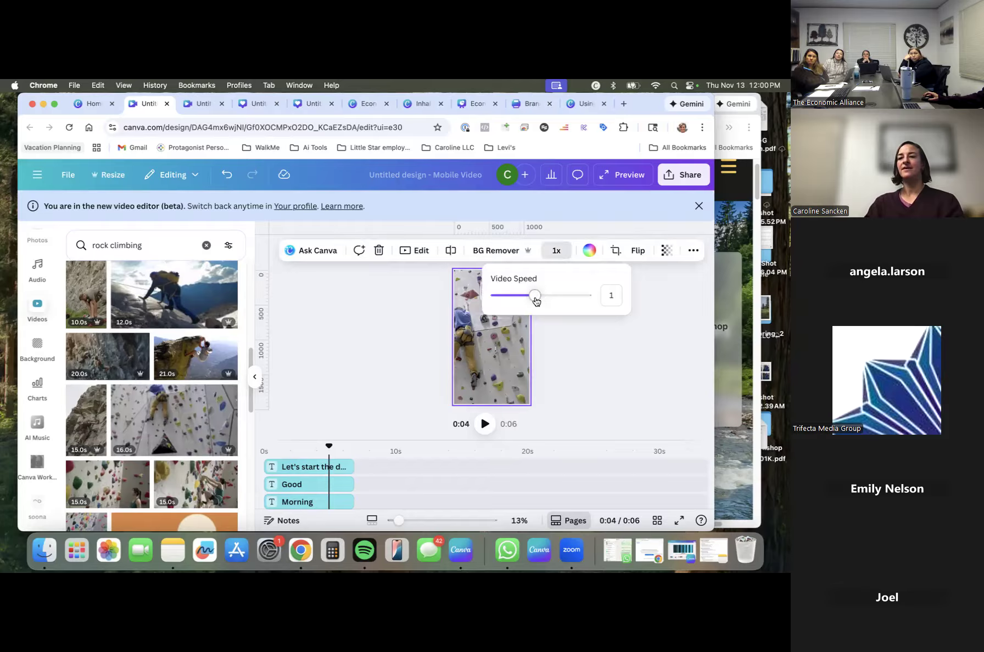
click(593, 294)
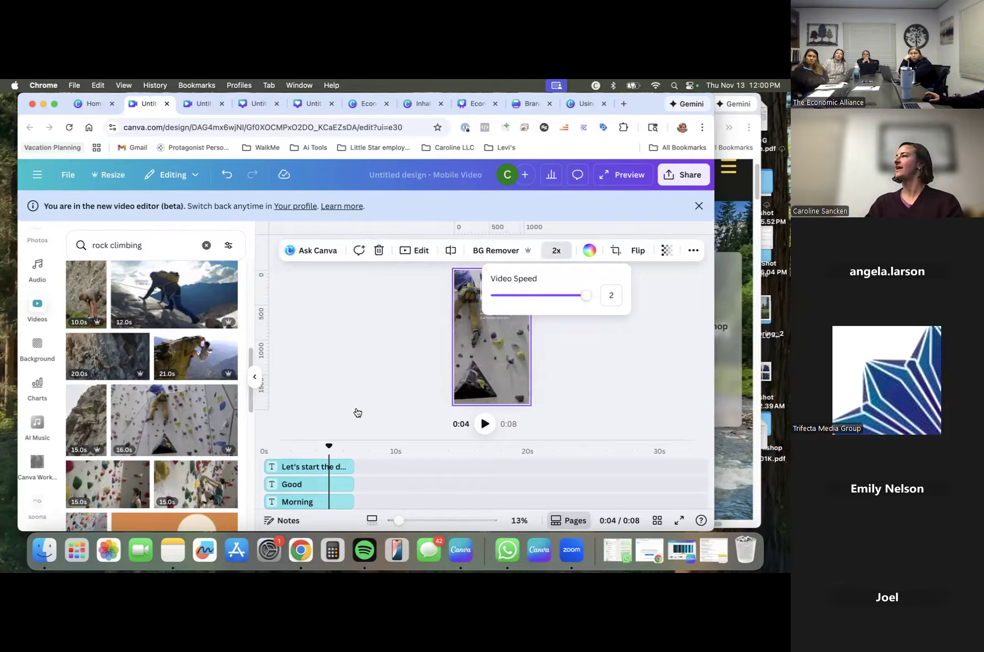
click(358, 389)
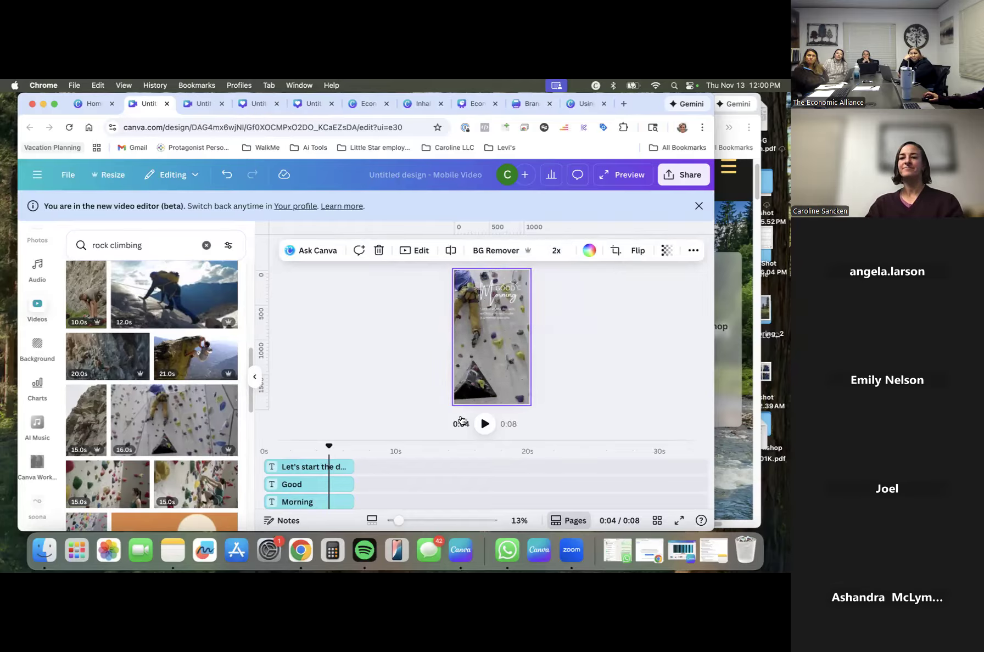
click(478, 423)
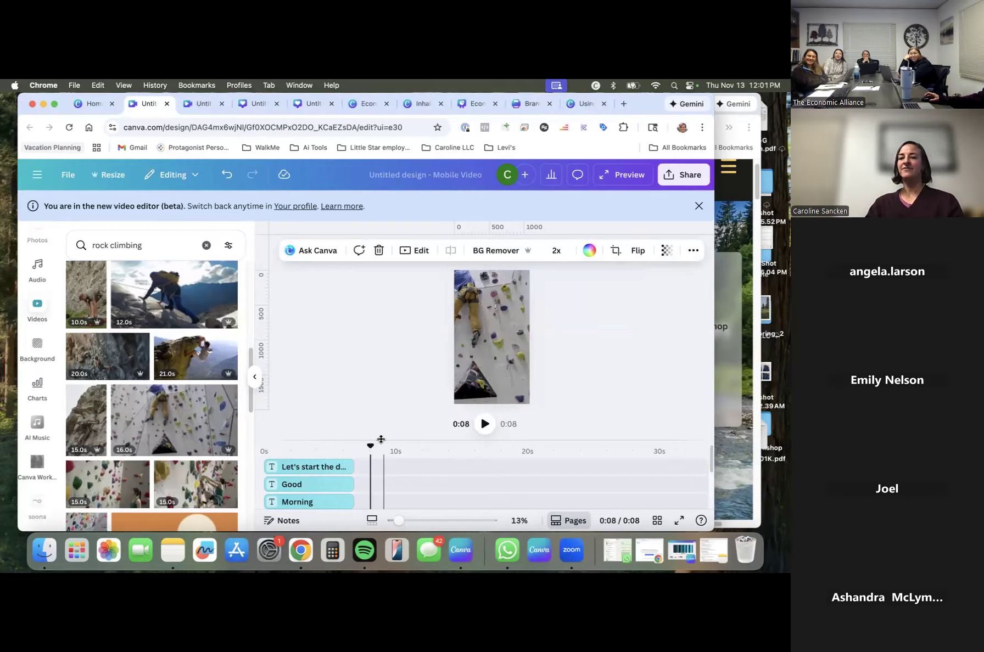
Rewind the reel to near its start, deselect the background video and dismiss the new video editor notice.
drag(350, 452, 276, 450)
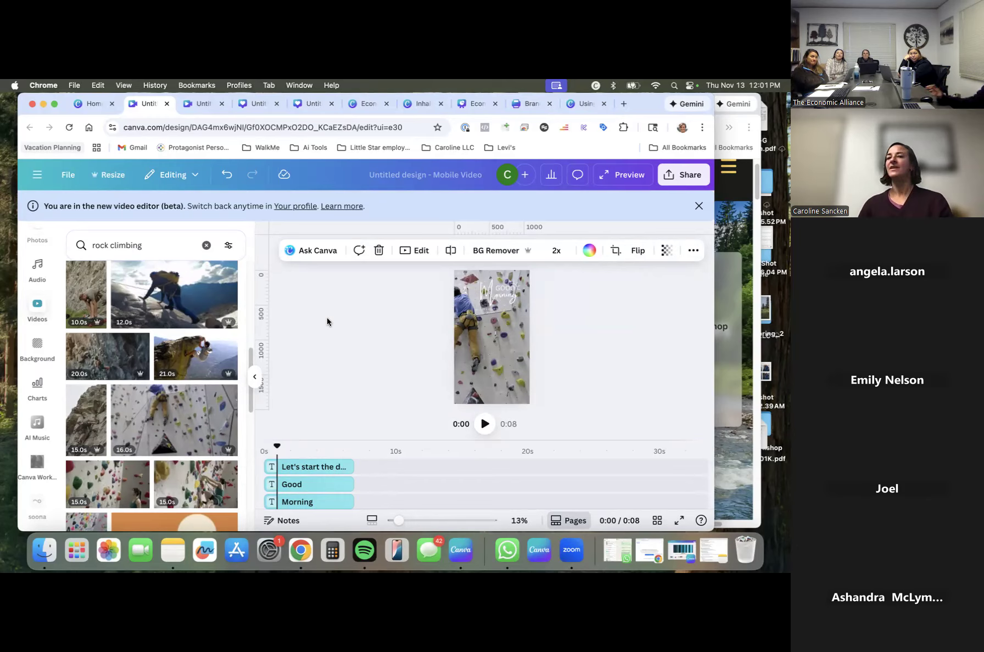
click(627, 305)
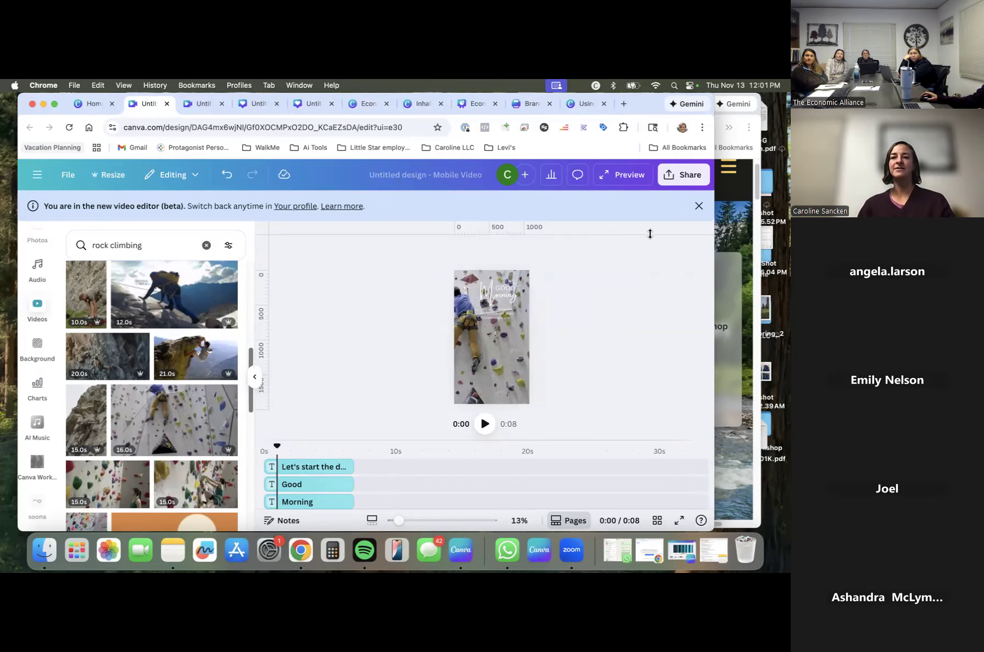
click(699, 206)
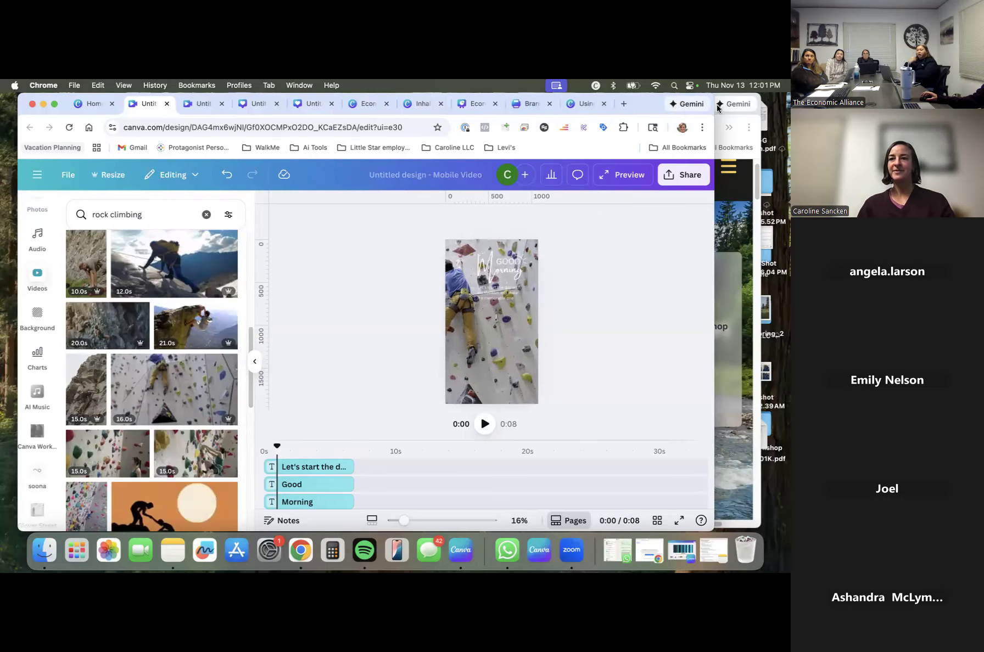
Examine the design's sharing and download options, including the available file types, and leave without downloading.
click(678, 174)
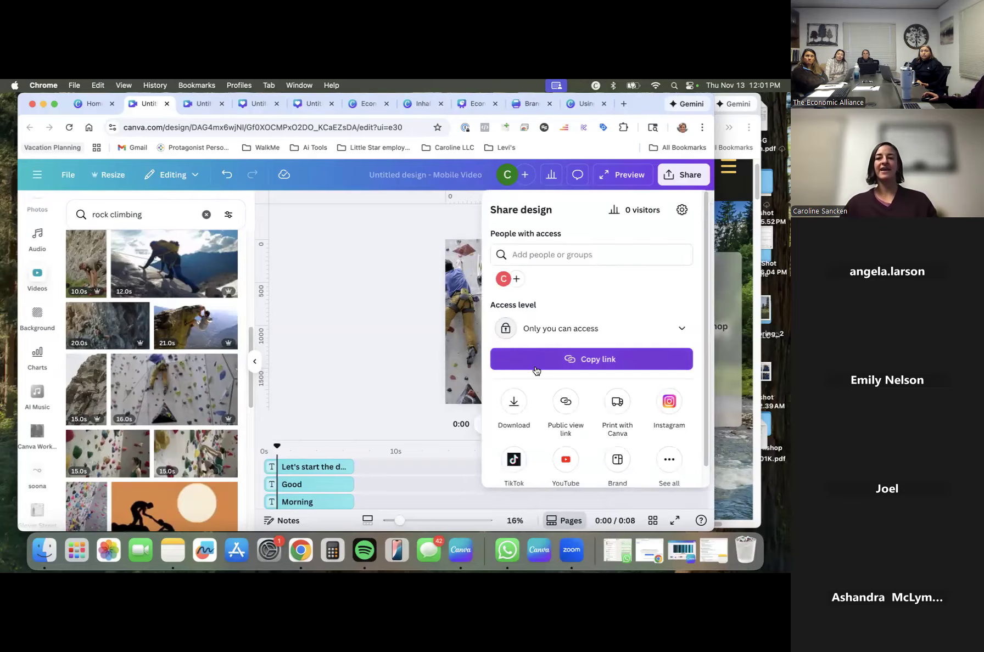
click(517, 395)
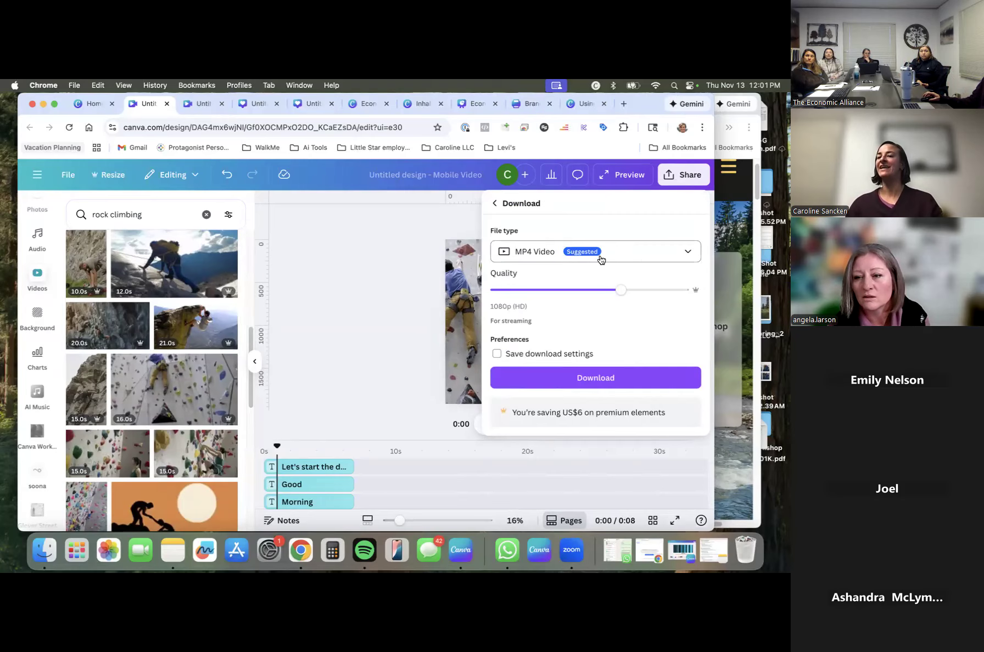
click(682, 257)
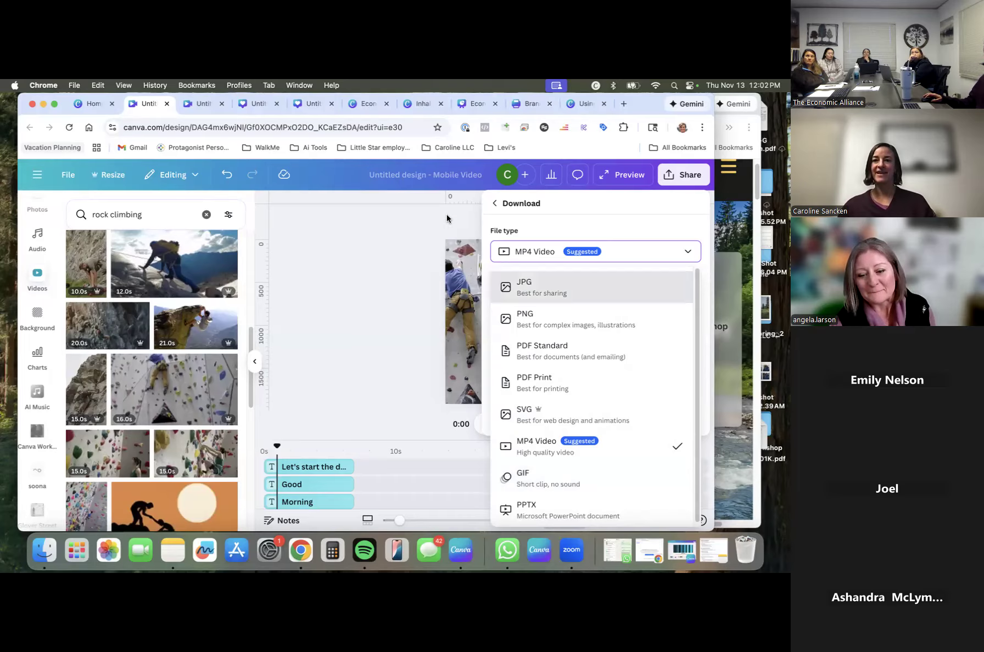
click(497, 205)
click(414, 228)
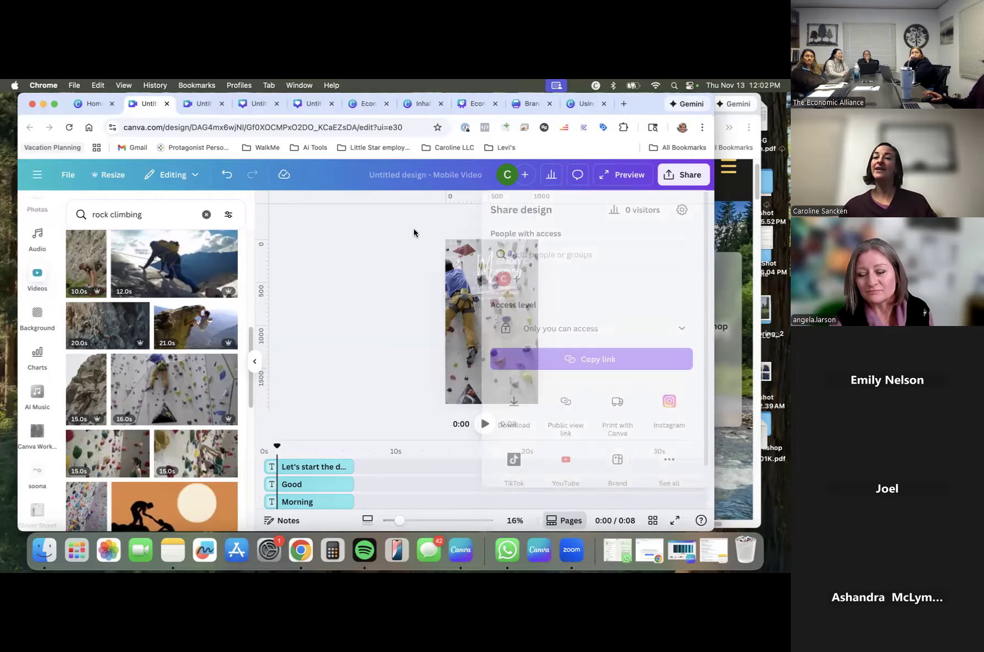